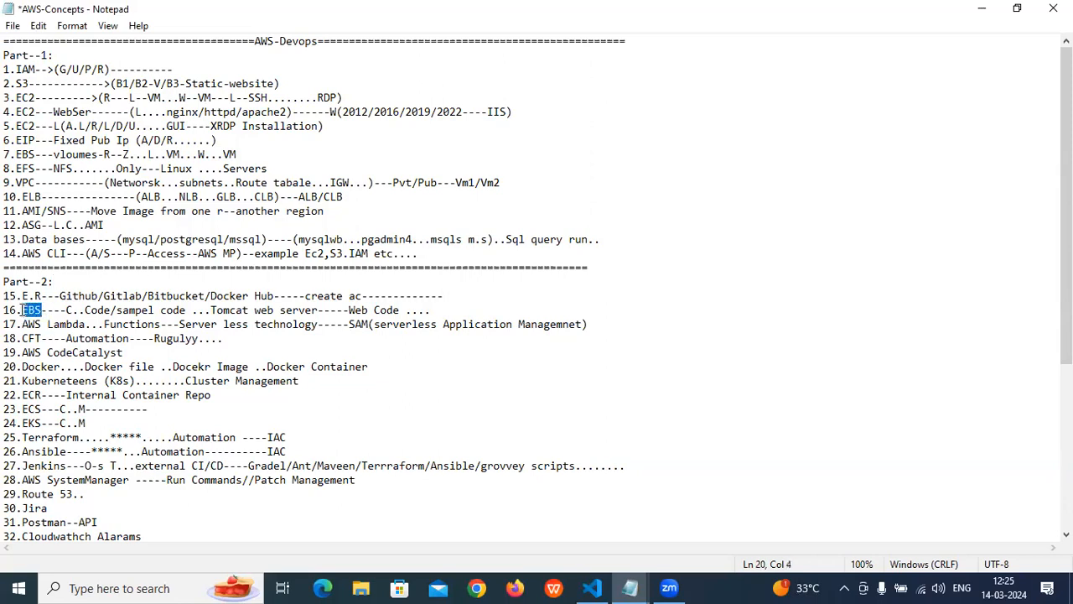
- Switch to Chrome with the Person 1 profile and bring up the EC2 Instances page of the AWS console
left_click(477, 587)
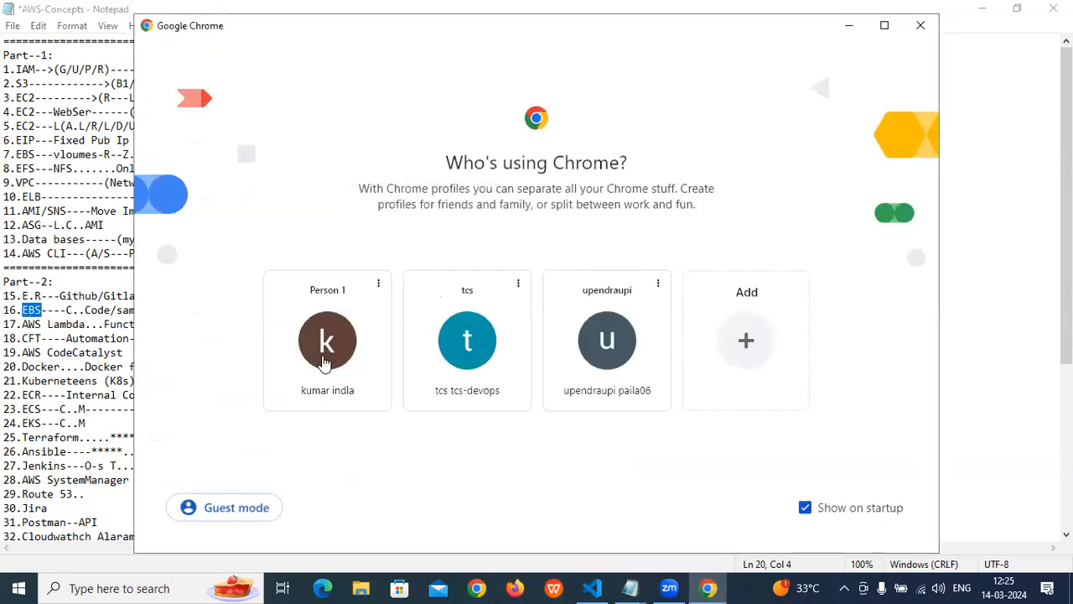
left_click(367, 352)
left_click(426, 431)
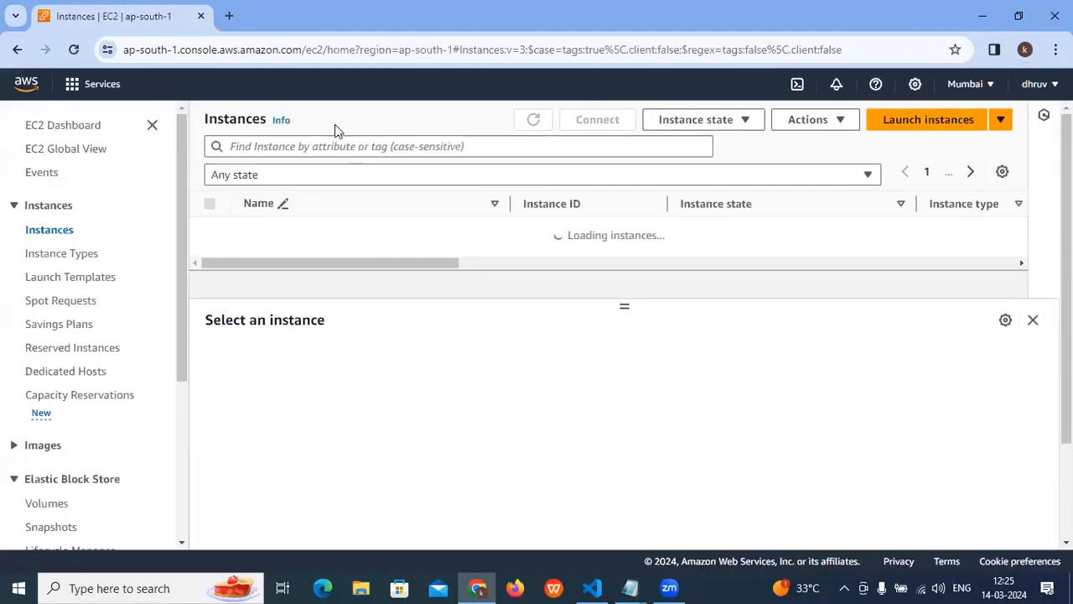
- Search the AWS services for Elastic Beanstalk and open its console page
left_click(187, 84)
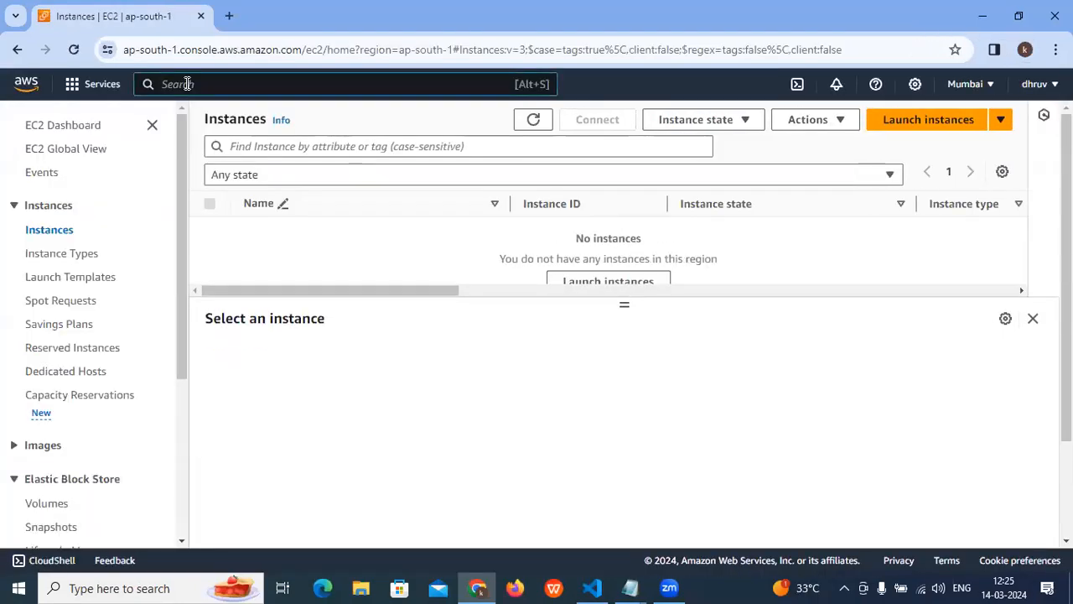
type("EBS")
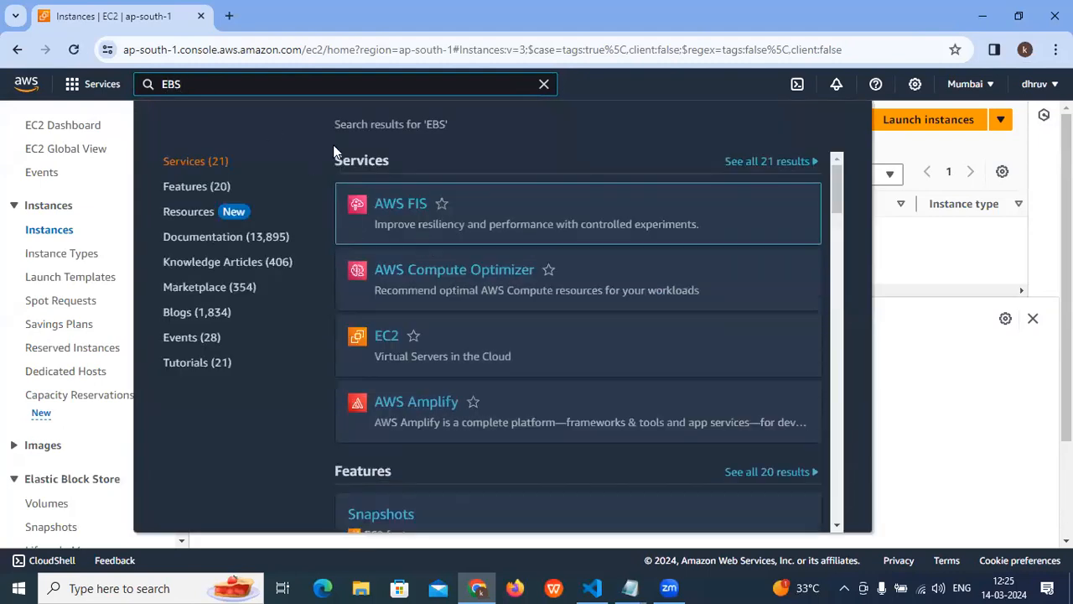
key("BackSpace")
type("las")
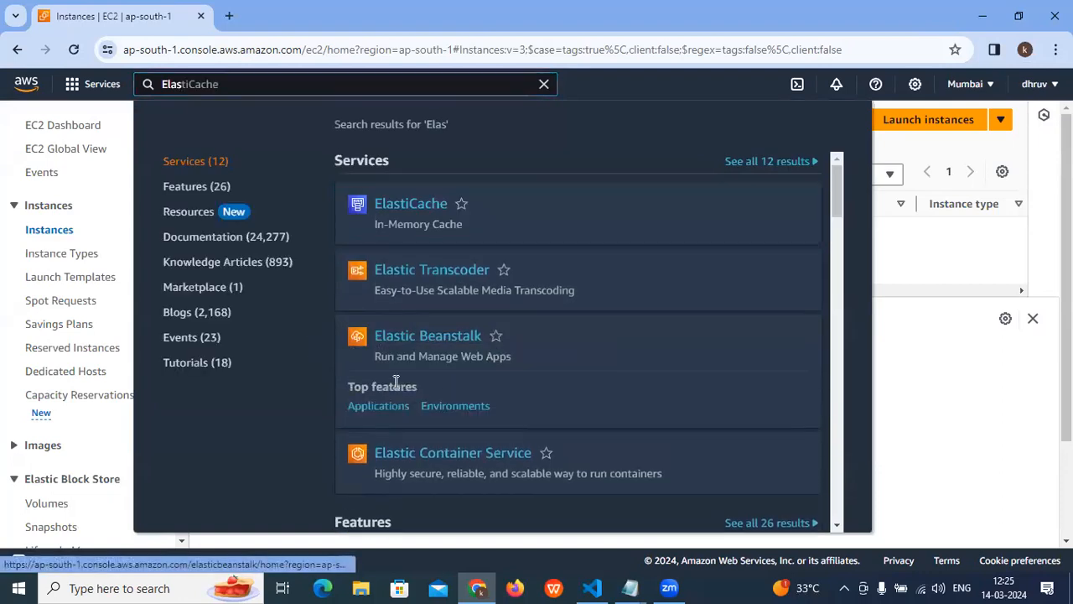
left_click_drag(376, 356, 490, 357)
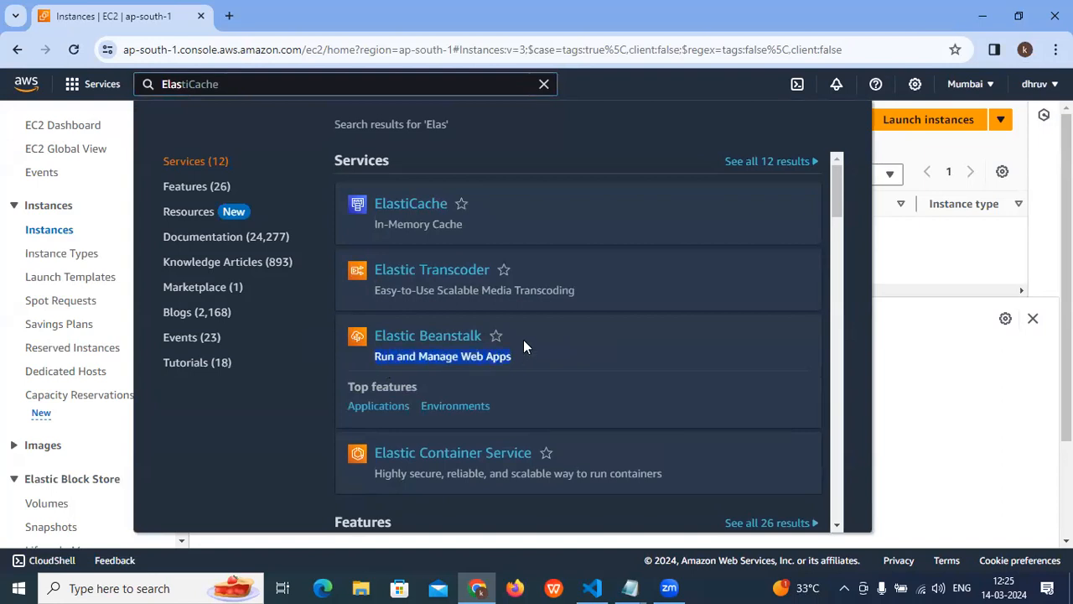
left_click(431, 341)
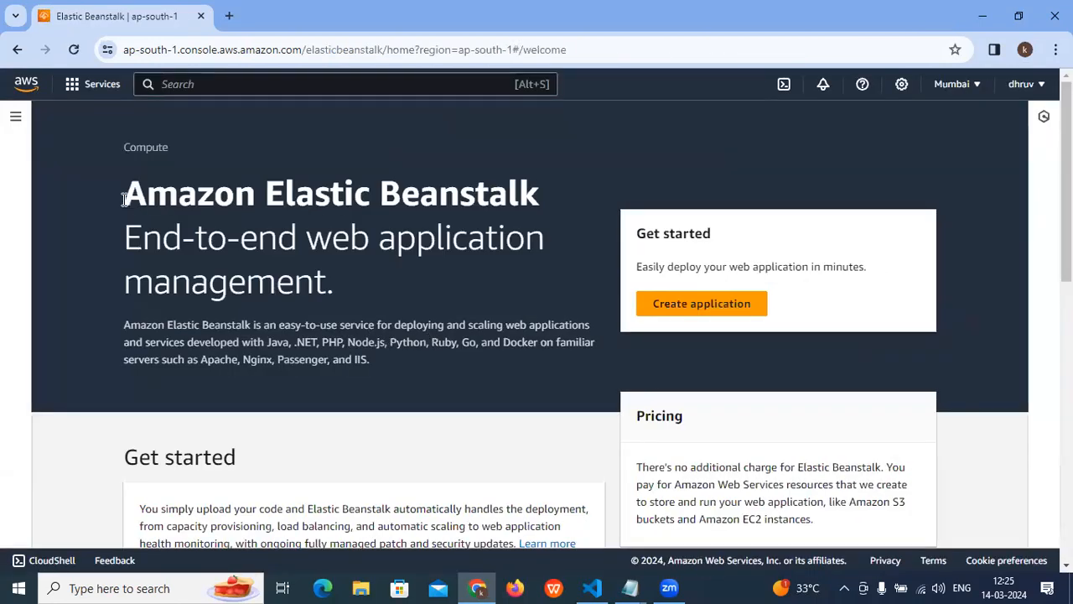
- Read the Amazon Elastic Beanstalk heading and its description of supported languages and servers on the welcome page
left_click_drag(136, 198, 541, 198)
left_click(117, 235)
left_click_drag(117, 235, 265, 246)
left_click_drag(336, 283, 81, 208)
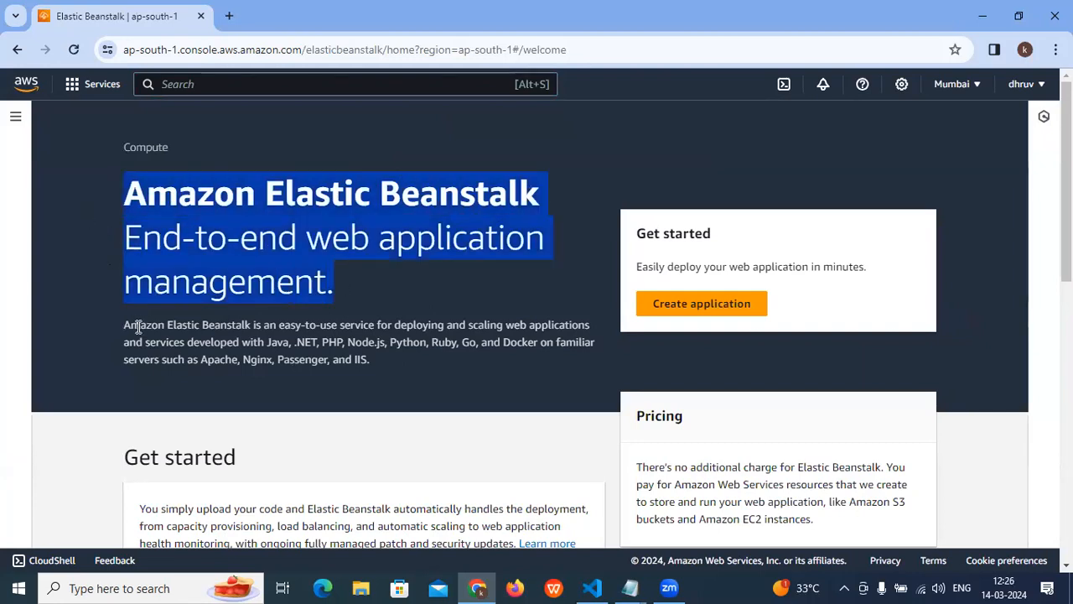
left_click_drag(267, 342, 476, 337)
left_click(450, 360)
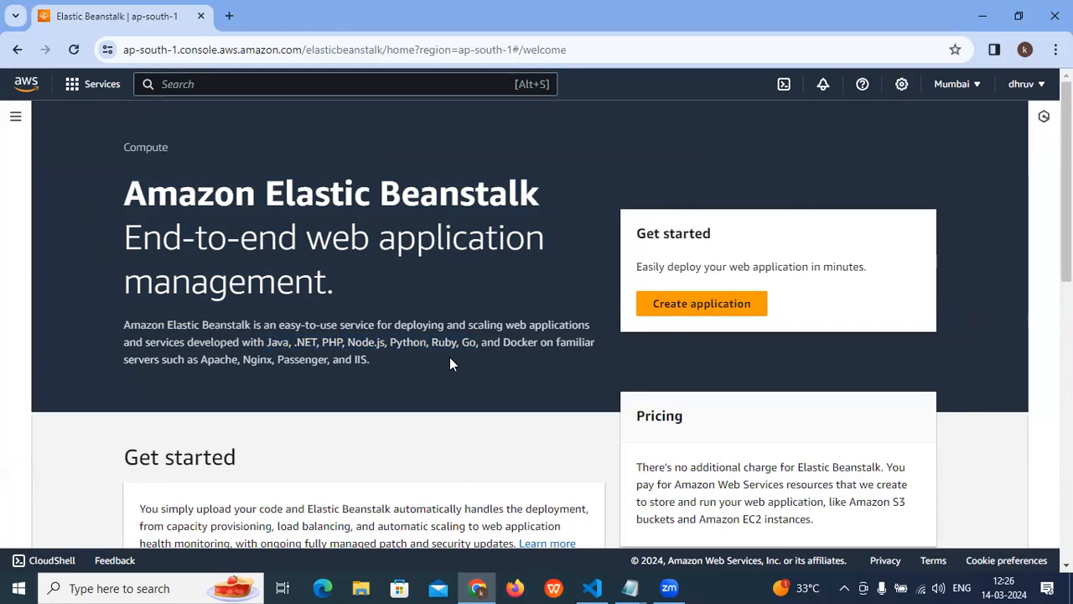
left_click_drag(367, 284, 69, 203)
mouse_move(118, 326)
left_mouse_down()
mouse_move(366, 371)
mouse_move(105, 341)
mouse_move(104, 324)
left_mouse_up()
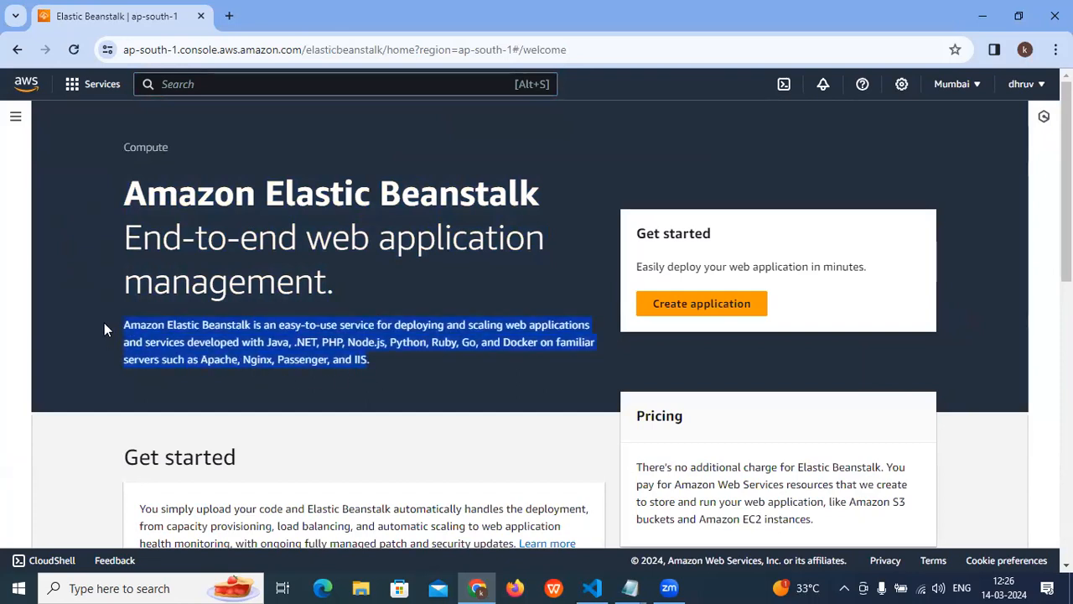
left_click(163, 350)
left_click_drag(149, 199, 271, 333)
left_click_drag(396, 369, 116, 231)
- Look through the welcome page sections and open the "Launch a web application" guide under Getting started
scroll(434, 376, "down", 9)
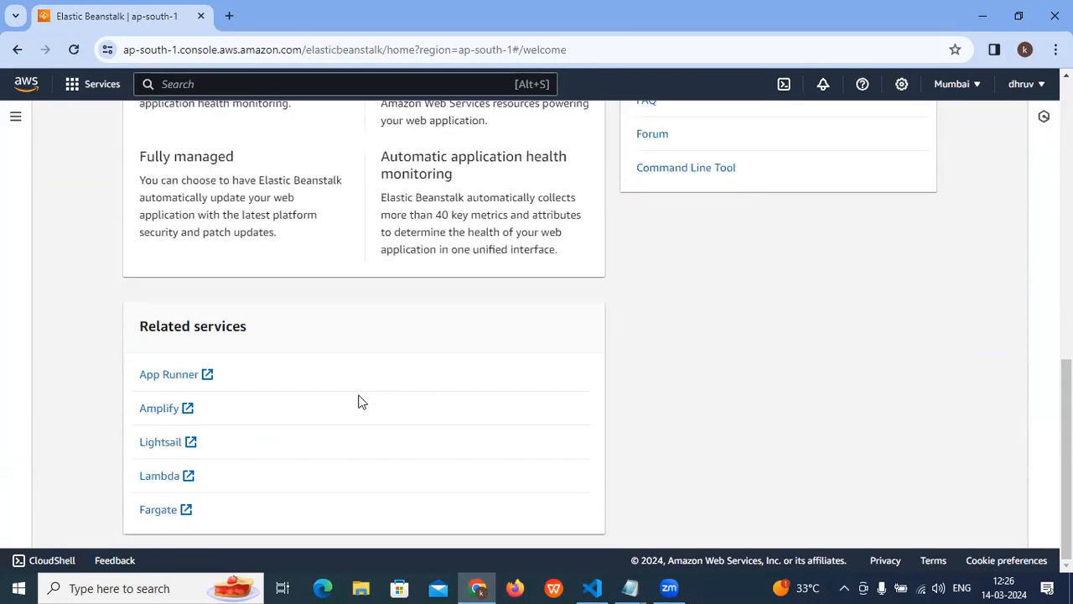
scroll(363, 400, "up", 9)
scroll(363, 400, "down", 3)
scroll(363, 400, "up", 3)
scroll(372, 388, "down", 4)
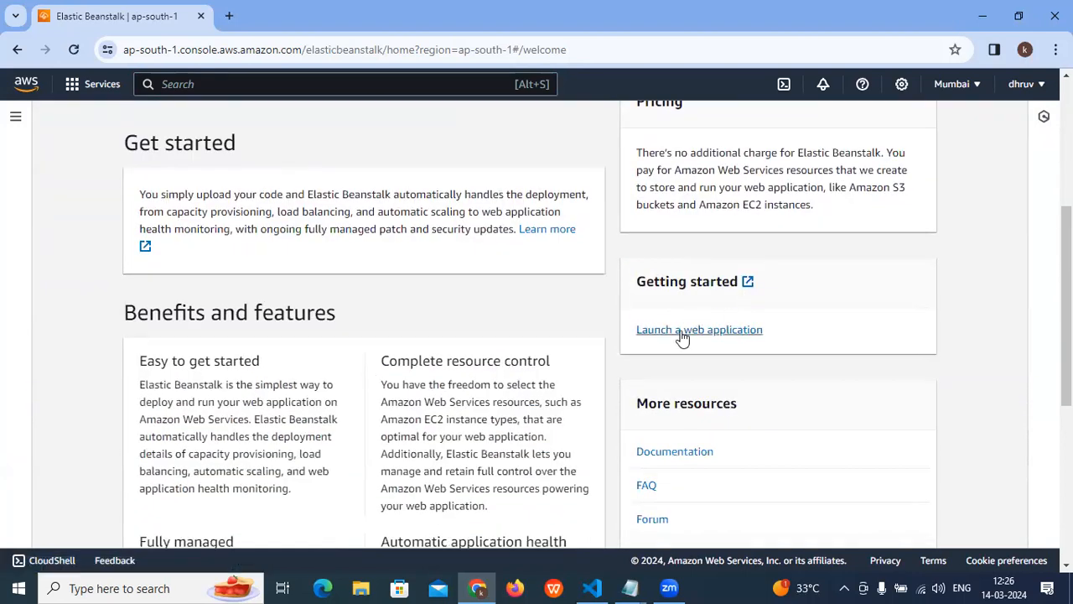
left_click_drag(793, 324, 639, 330)
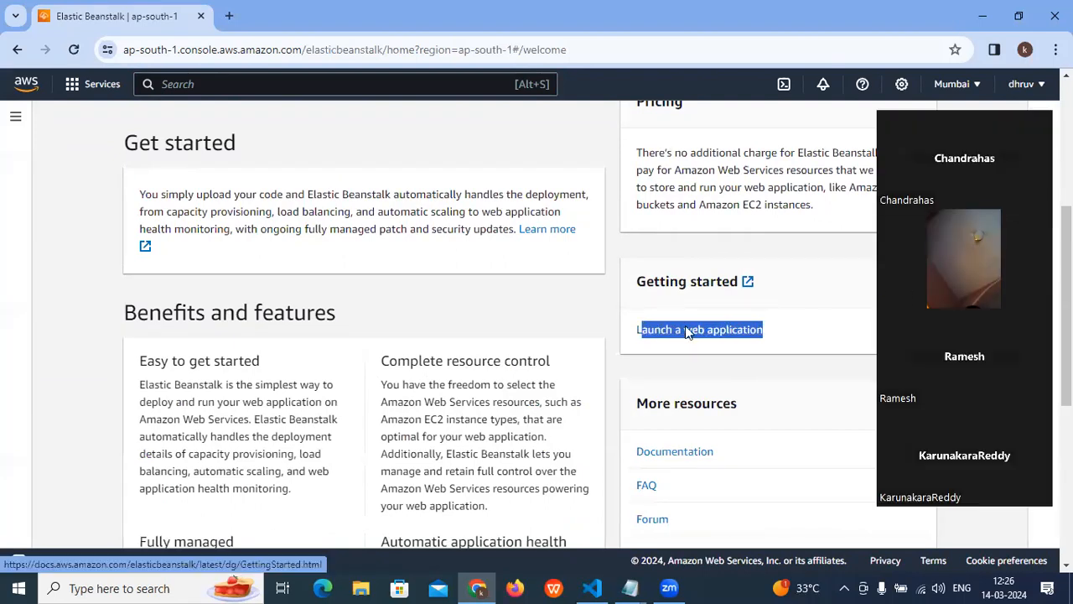
left_click(693, 332)
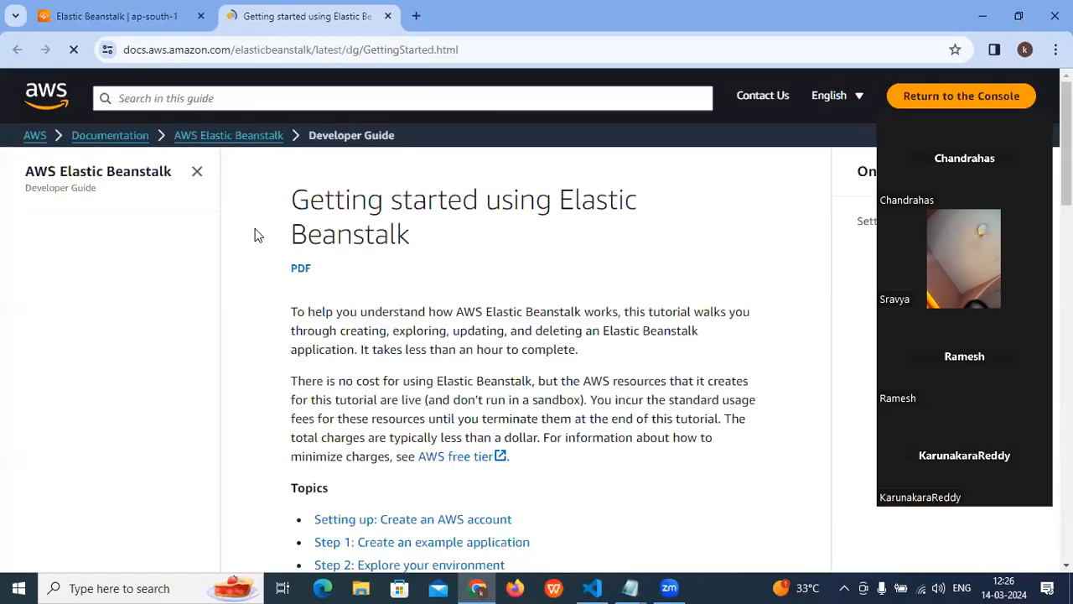
- Examine the topics and AWS account setup instructions in the "Getting started using Elastic Beanstalk" guide
scroll(388, 273, "down", 4)
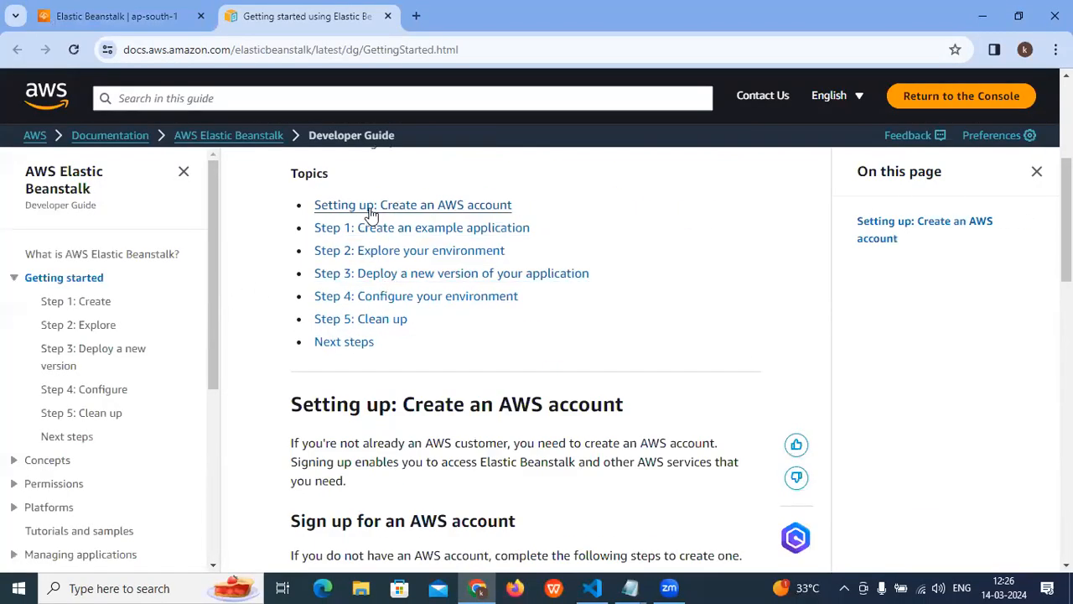
scroll(373, 315, "down", 1)
scroll(372, 319, "down", 9)
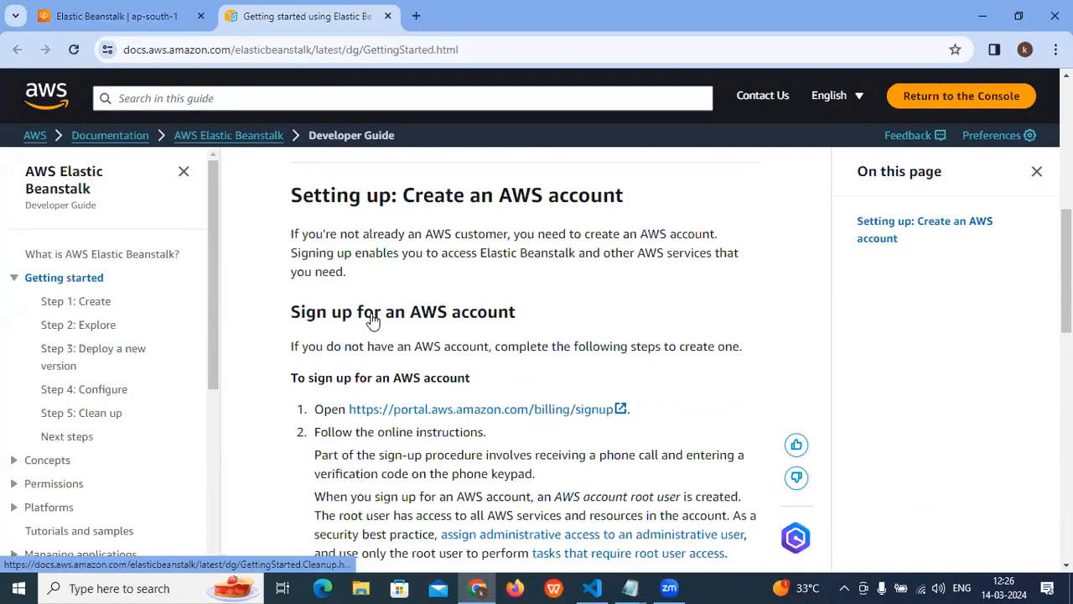
scroll(372, 314, "down", 10)
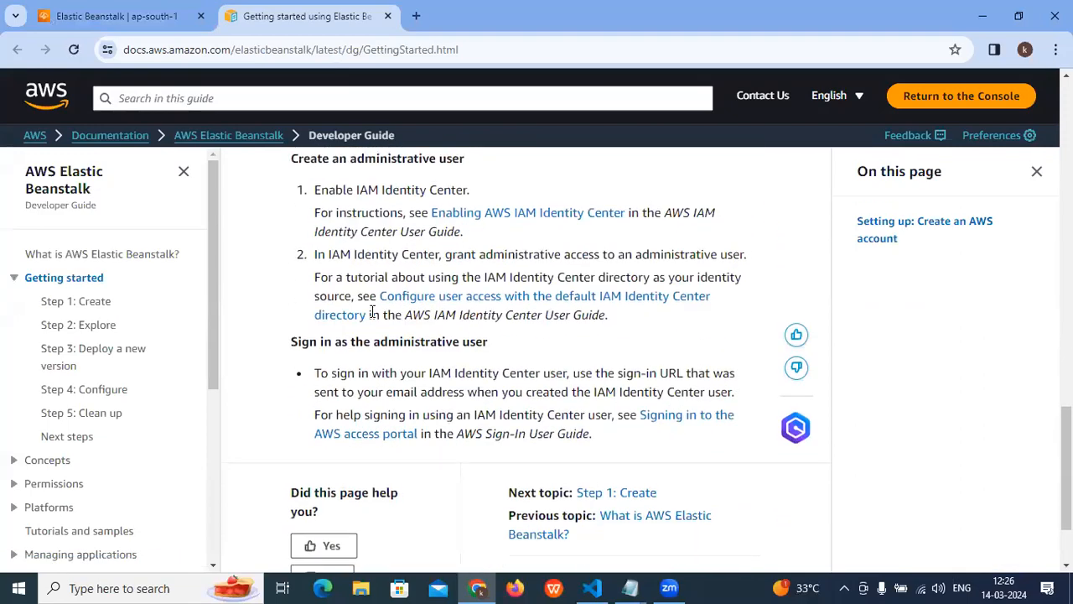
scroll(374, 323, "up", 14)
scroll(374, 325, "up", 8)
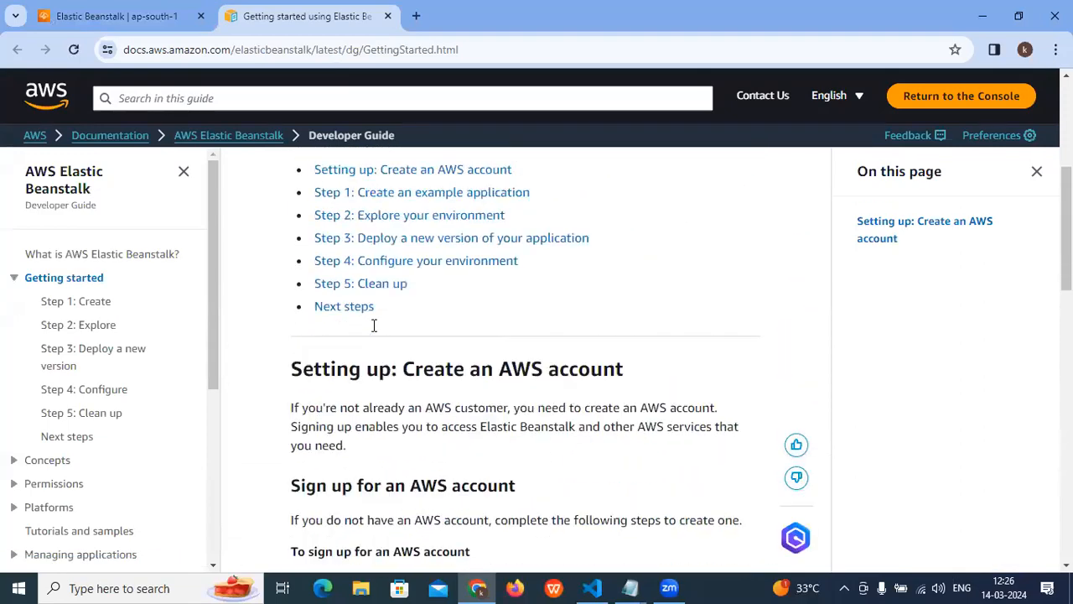
- Browse the guide's pages from Step 1: Create through Step 5: Clean up, and return to the Elastic Beanstalk console
left_click(85, 303)
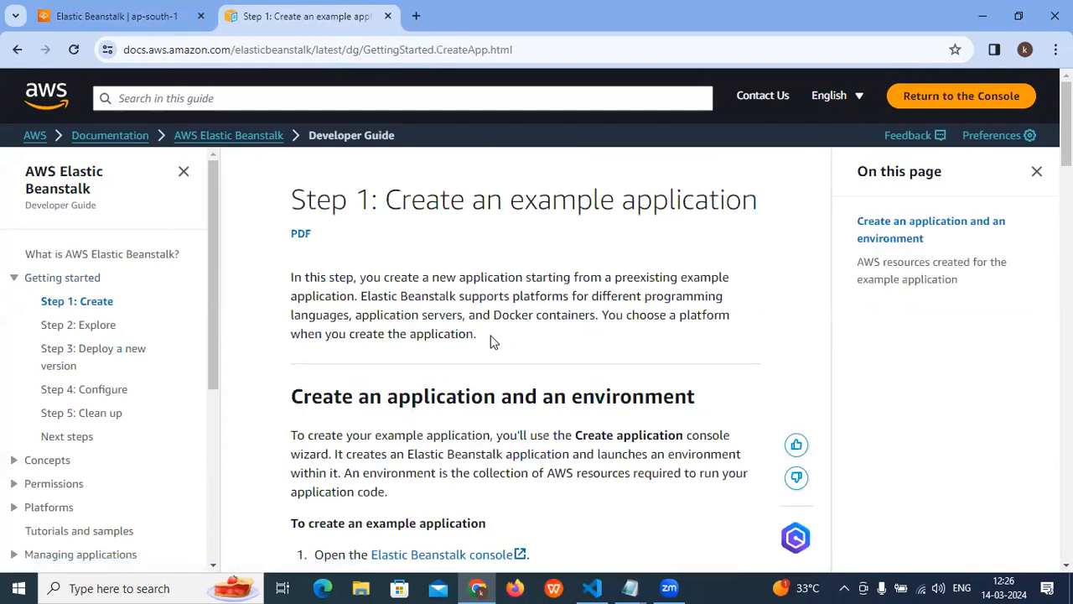
scroll(491, 338, "down", 15)
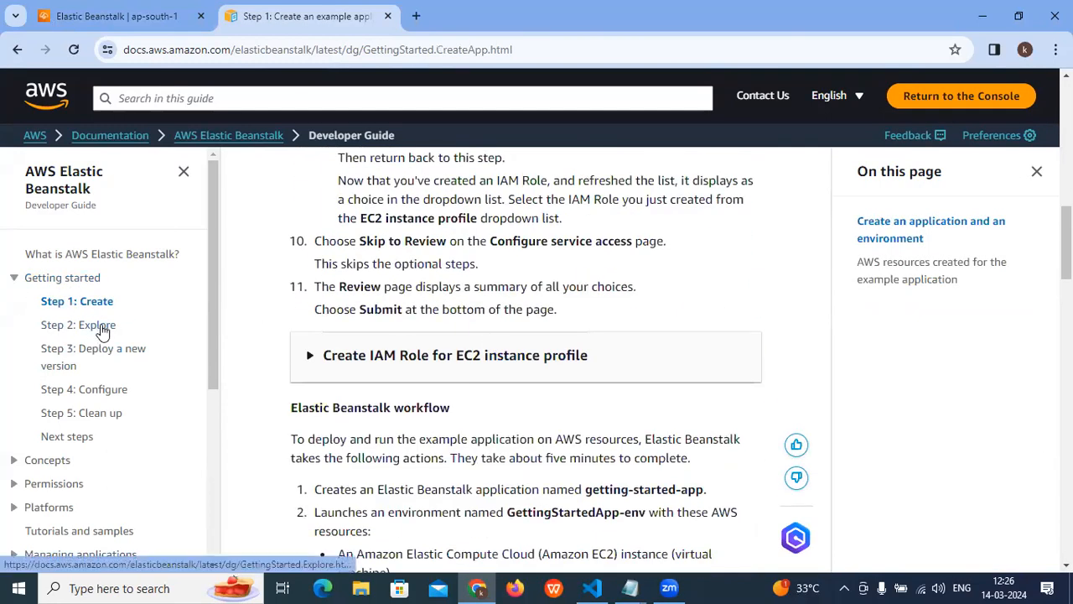
left_click(94, 327)
left_click(133, 358)
left_click(114, 399)
left_click(116, 415)
scroll(419, 369, "down", 10)
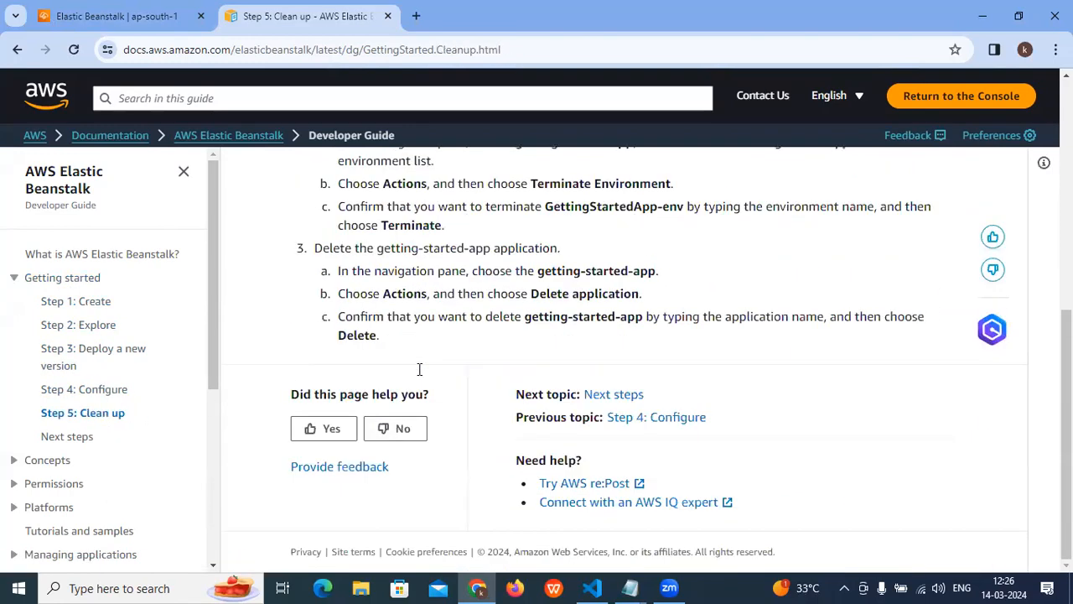
scroll(419, 369, "up", 10)
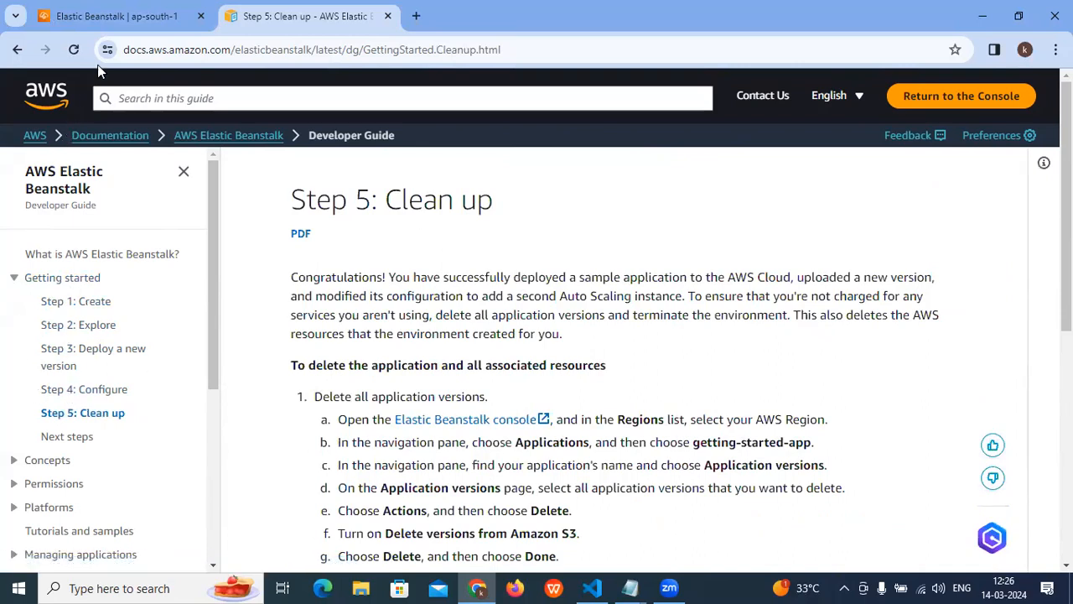
left_click(105, 16)
scroll(216, 176, "up", 4)
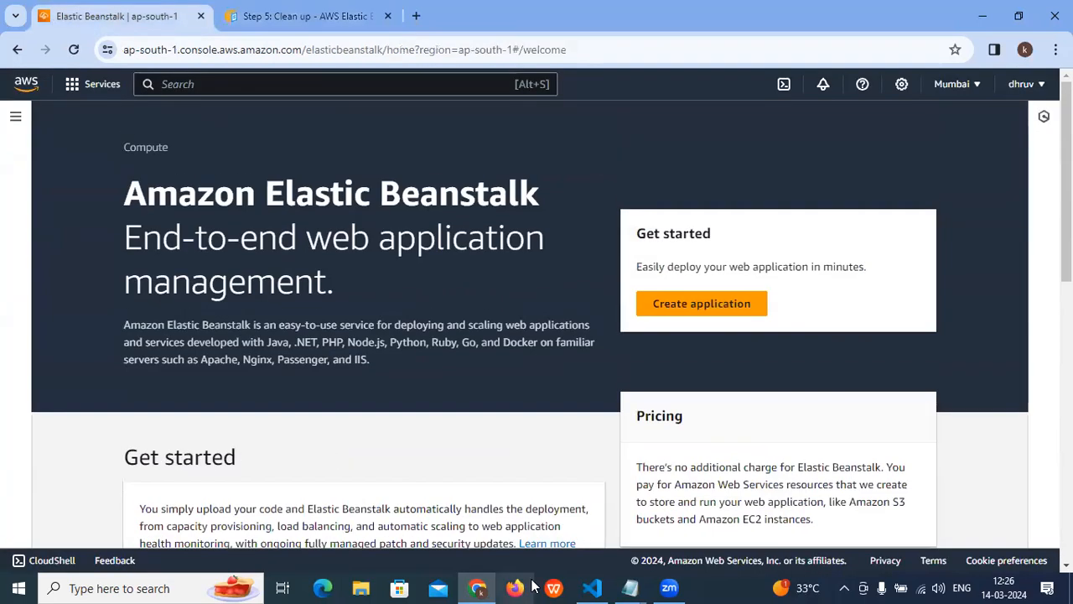
- Switch to the AWS-Concepts notes in Notepad, highlight item 17 on AWS Lambda for review, and return to Chrome
mouse_move(630, 587)
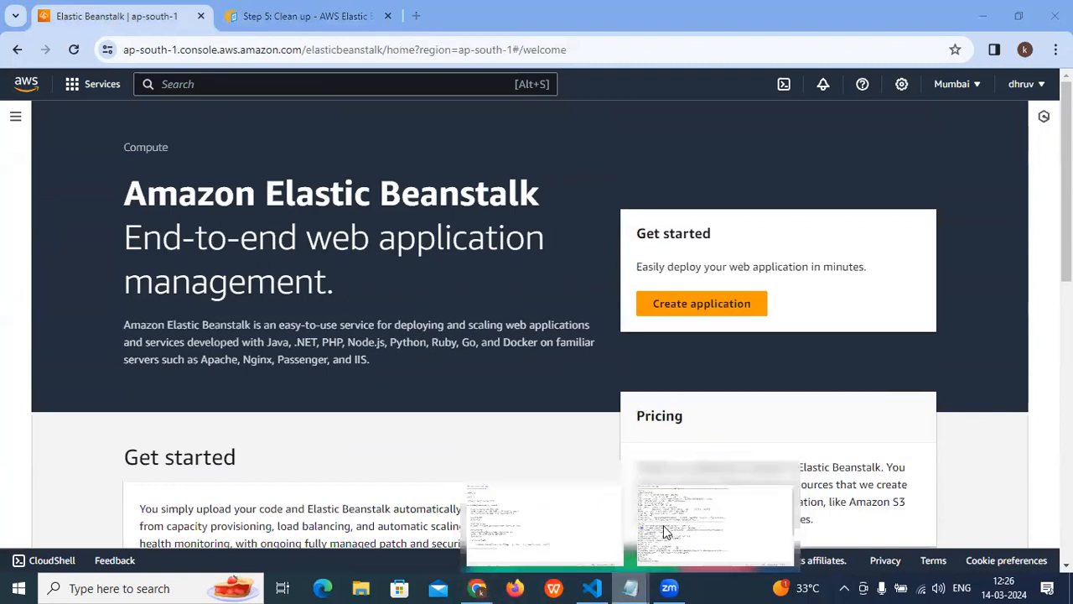
left_click(668, 533)
left_click_drag(23, 324, 87, 324)
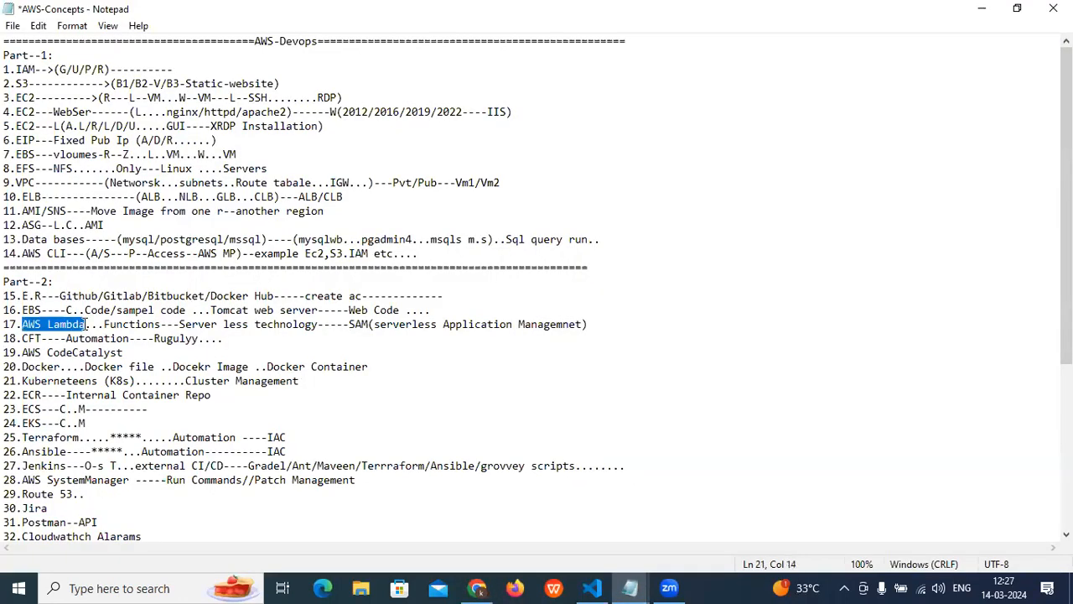
left_click(237, 366)
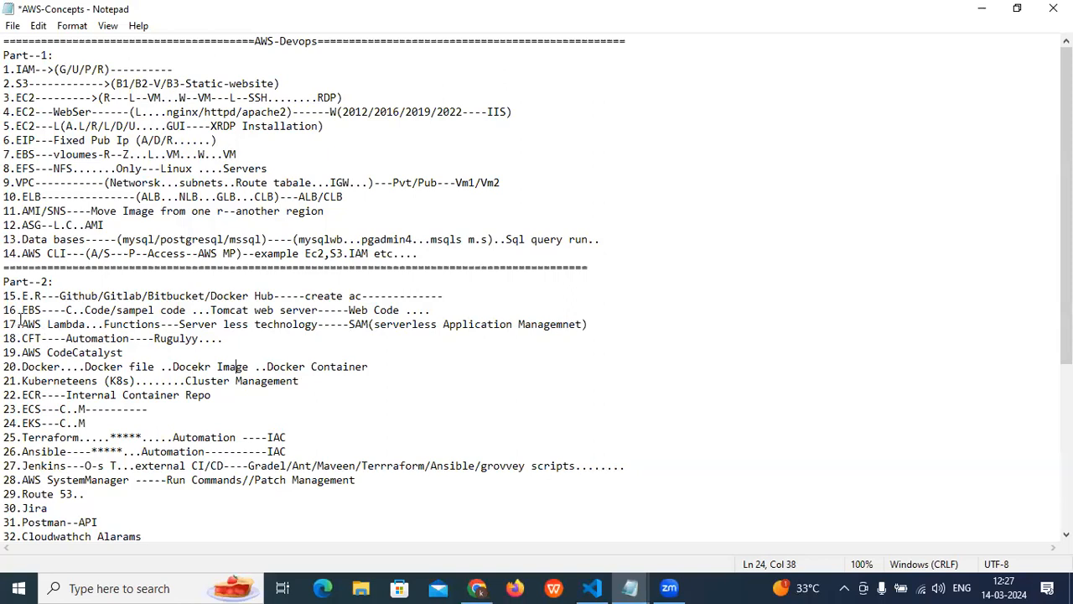
left_click_drag(25, 323, 180, 324)
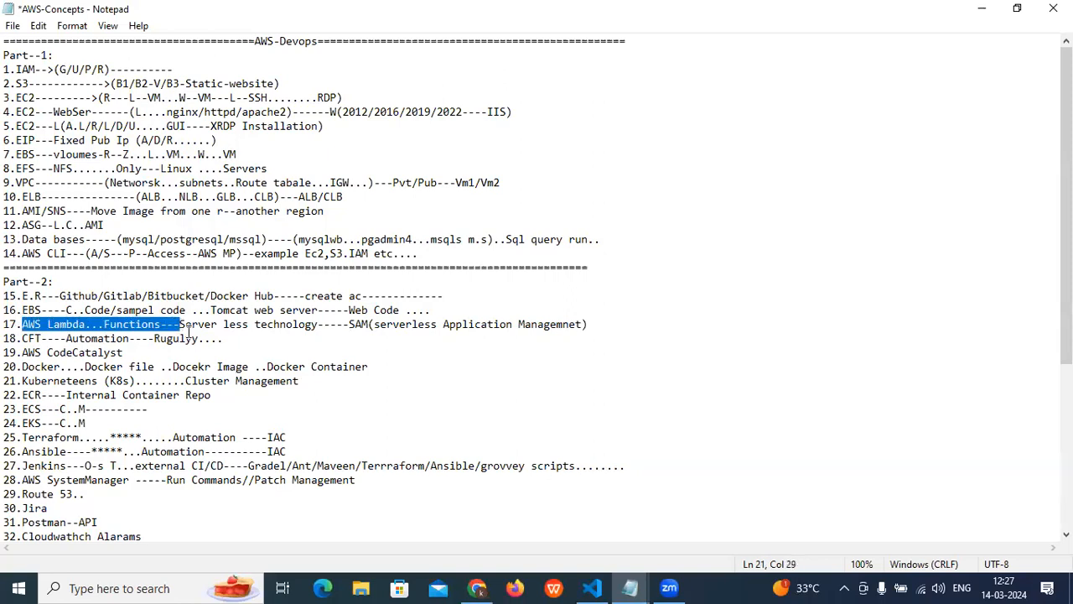
left_click(186, 338)
left_click_drag(21, 324, 597, 323)
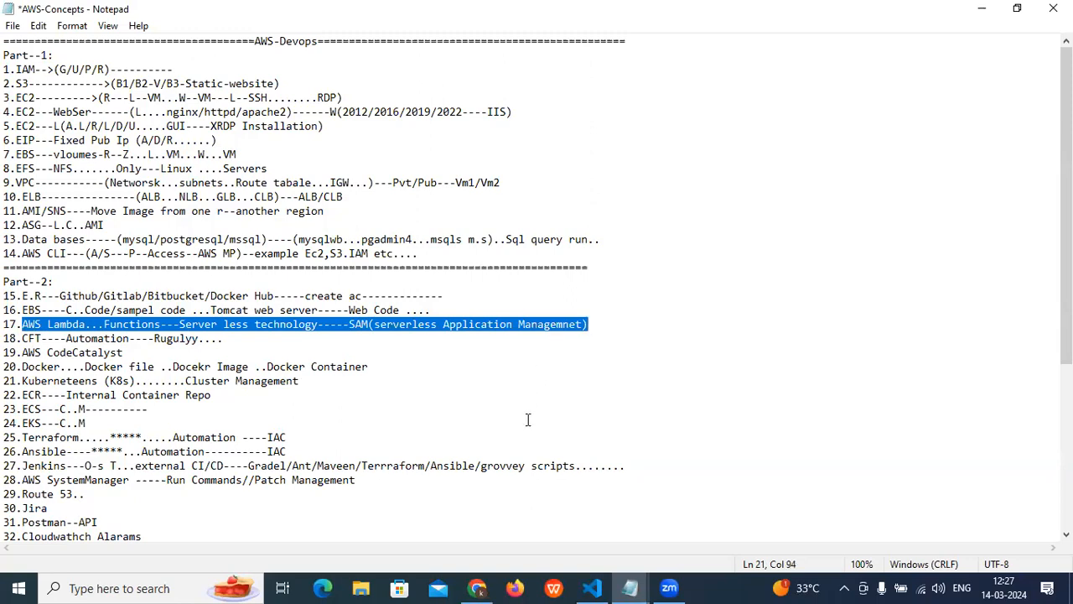
left_click(982, 10)
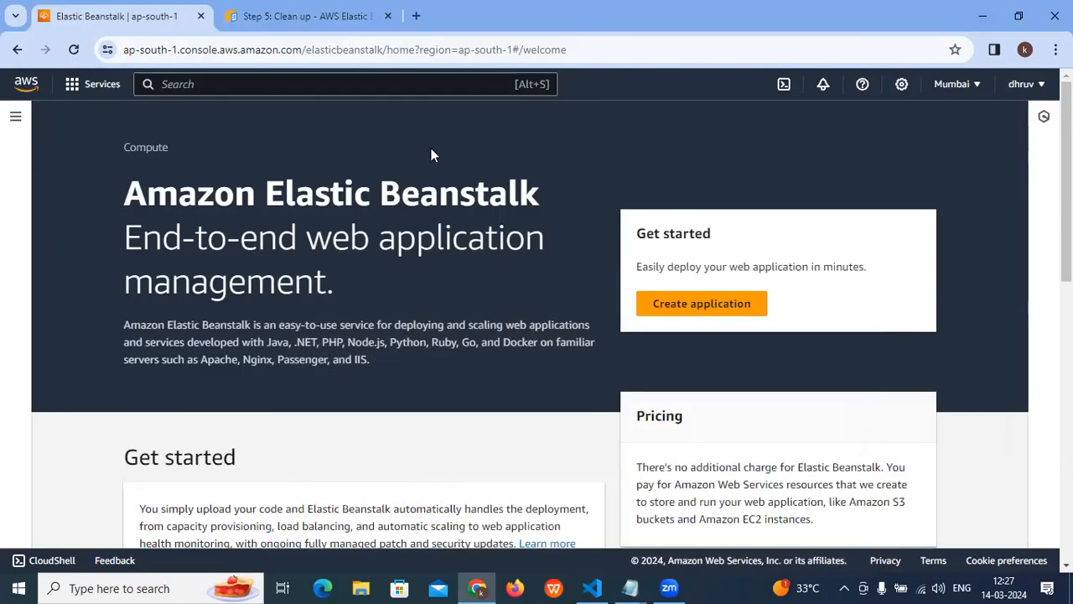
left_click(221, 85)
type("Lamda")
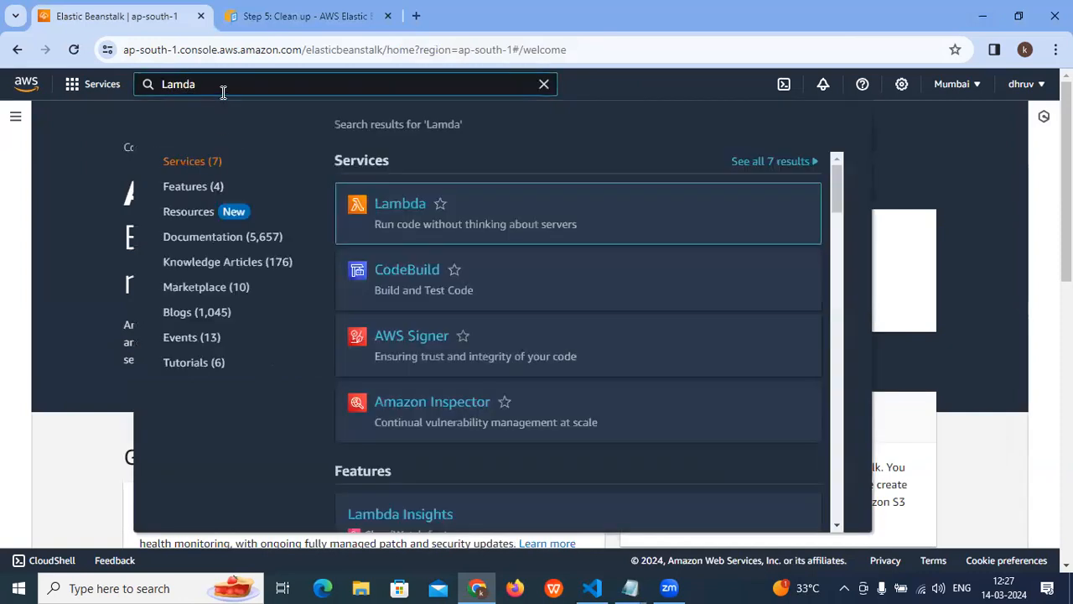
left_click_drag(166, 85, 85, 92)
key("BackSpace")
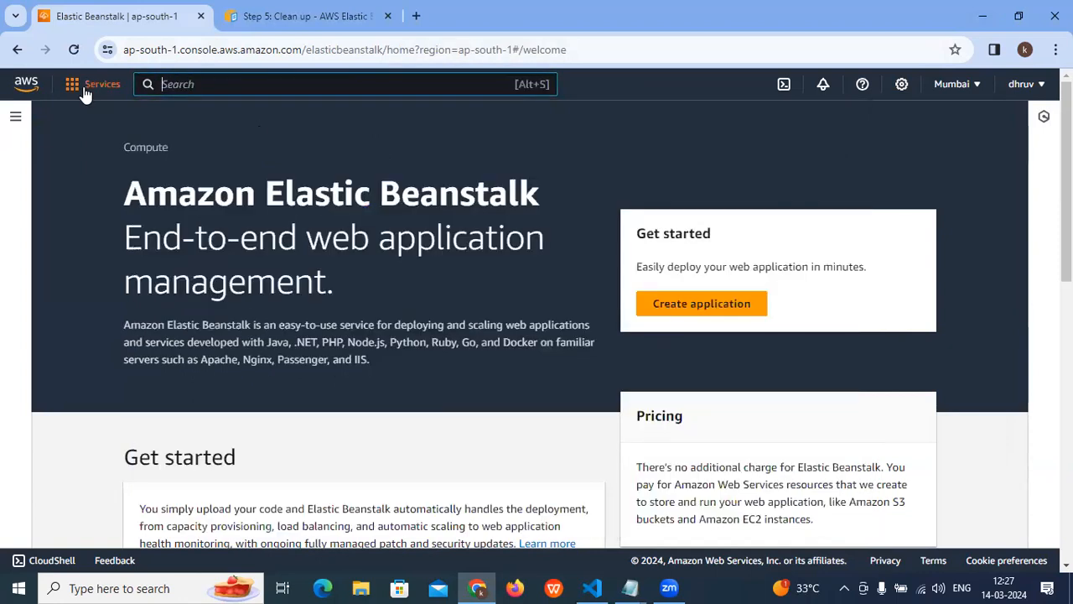
- Switch the AWS console region to Europe (London), eu-west-2
left_click(960, 85)
scroll(872, 326, "down", 4)
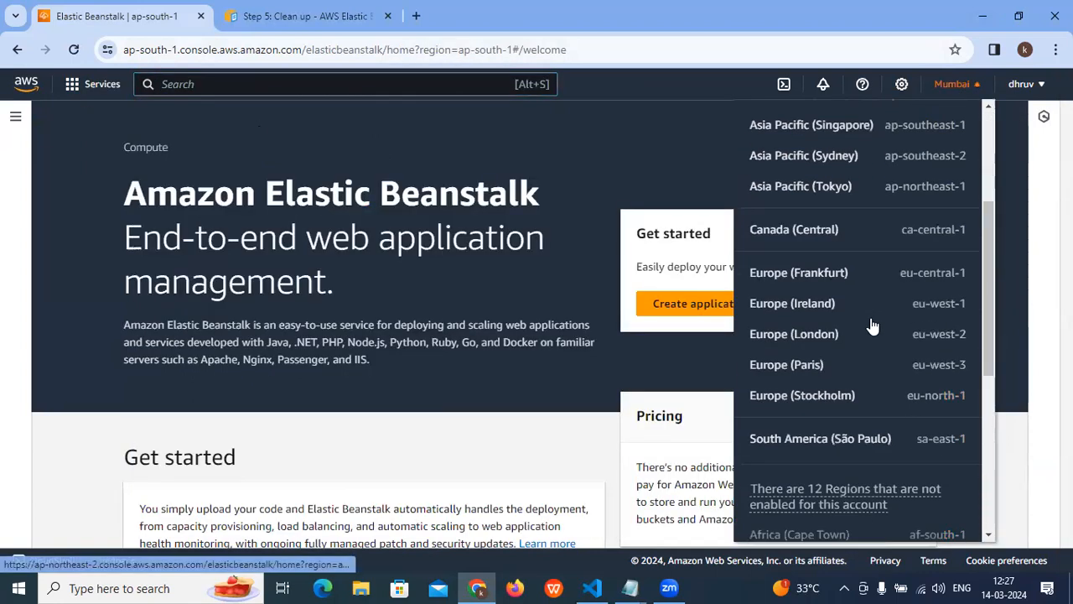
scroll(872, 326, "up", 1)
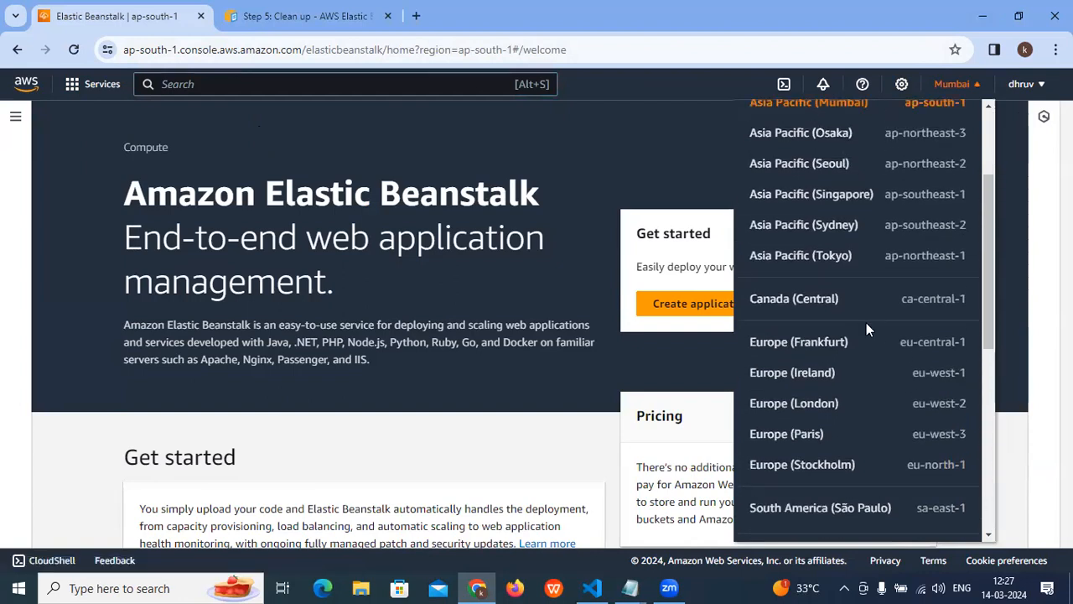
scroll(867, 323, "down", 1)
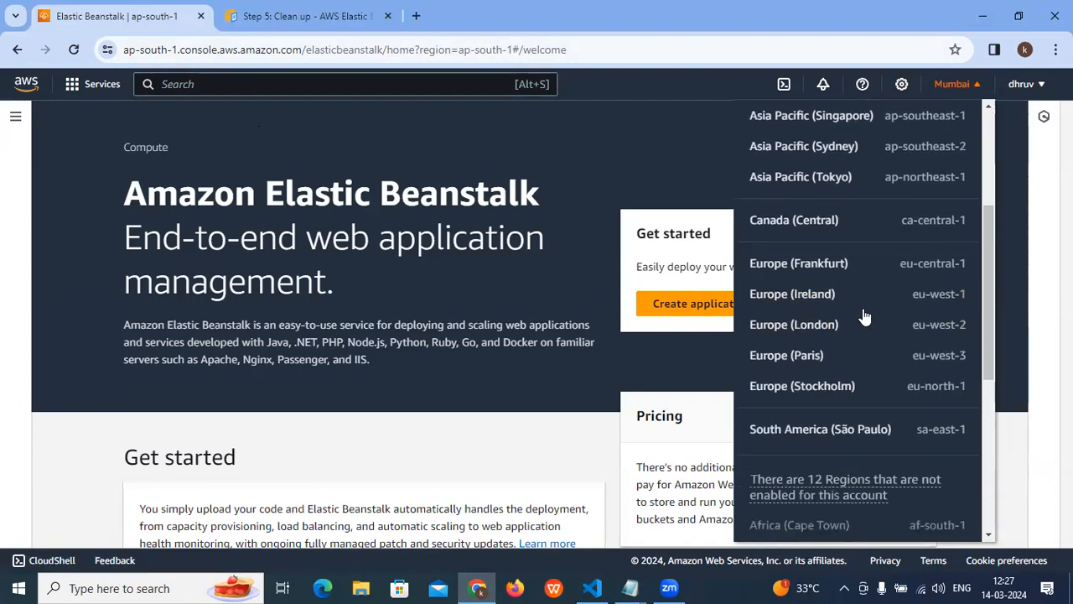
scroll(813, 293, "down", 1)
left_click(797, 247)
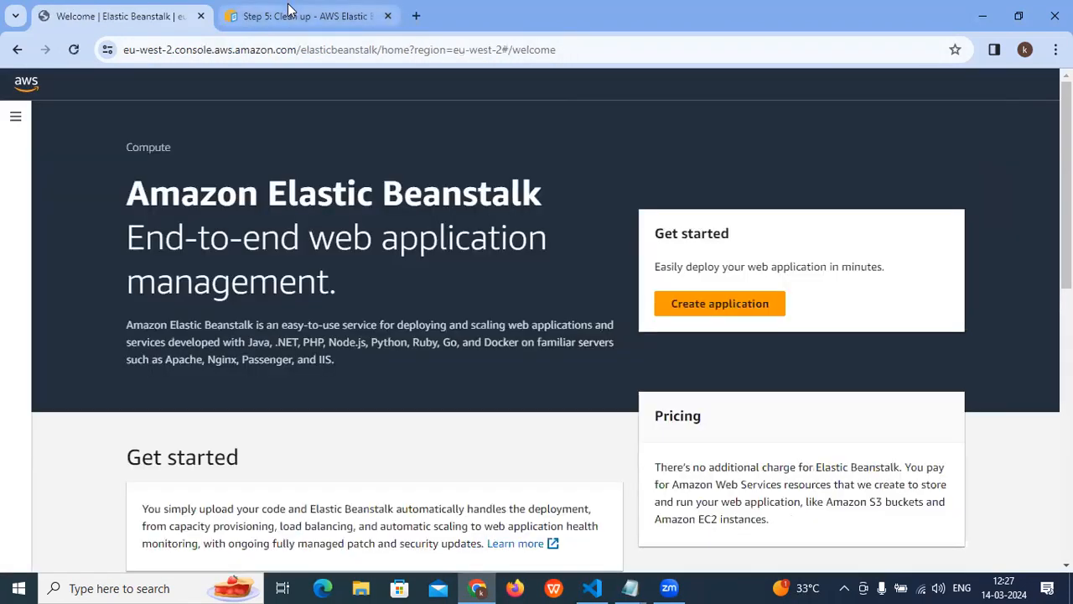
- Close the "Step 5: Clean up" guide tab and open a second copy of the Elastic Beanstalk console in a new tab
left_click(288, 12)
left_click(387, 16)
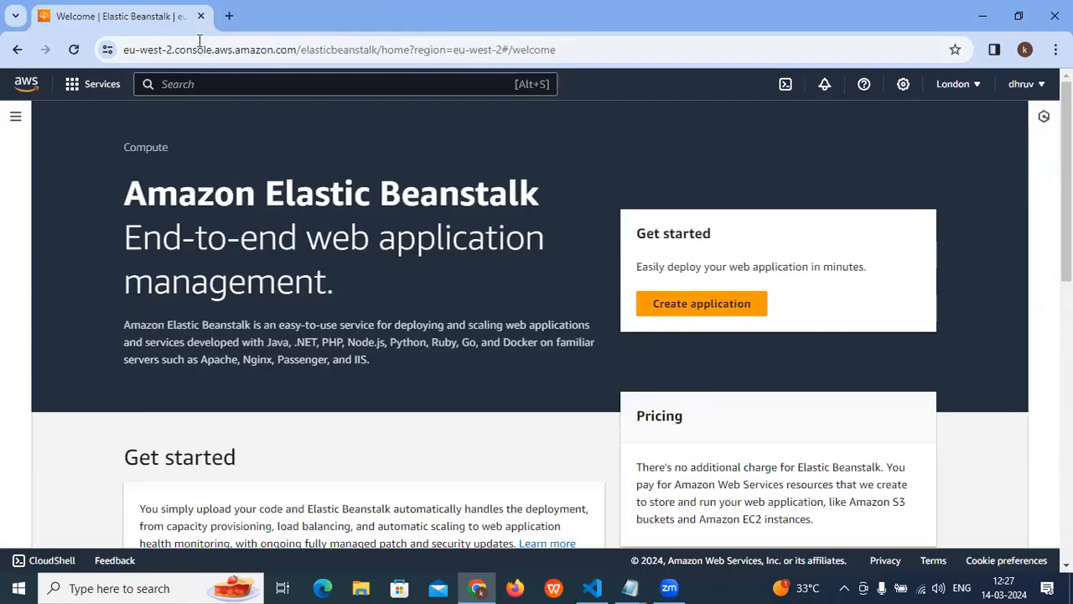
left_click(289, 51)
key("ctrl+c")
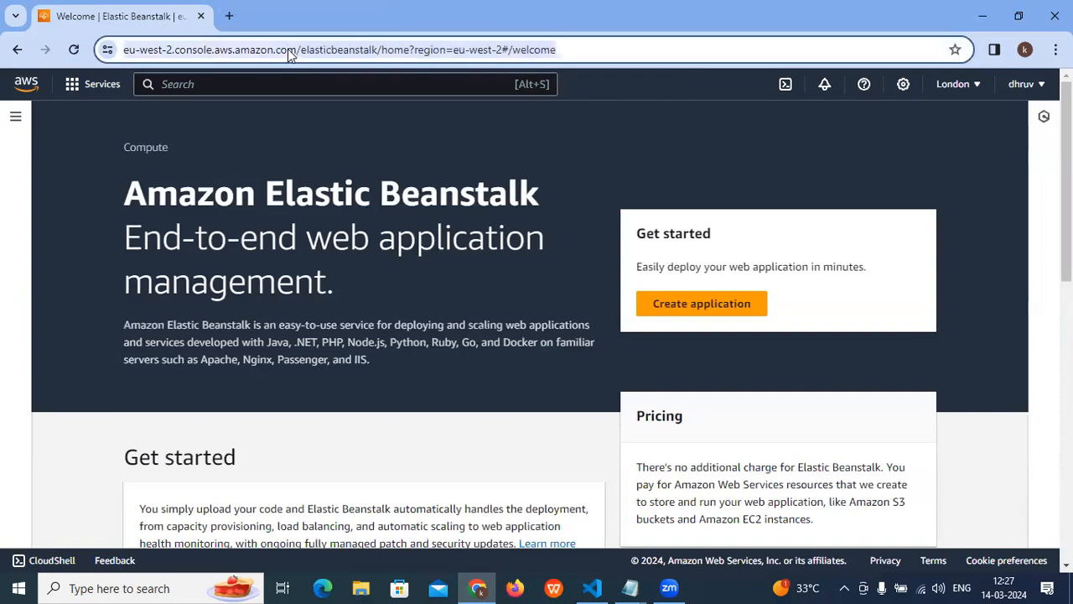
left_click(229, 16)
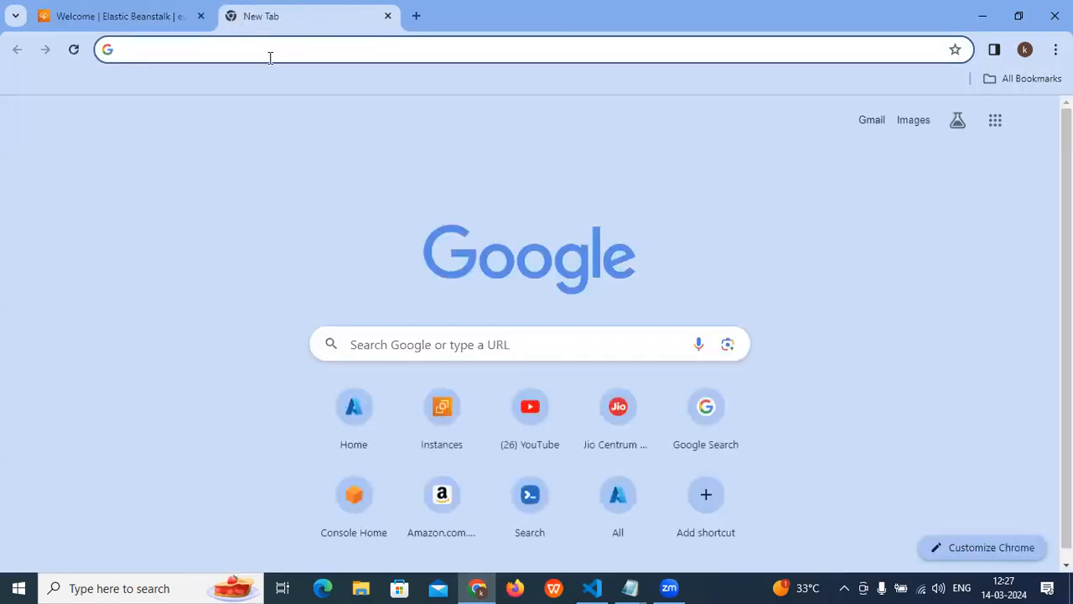
key("ctrl+v")
key("Return")
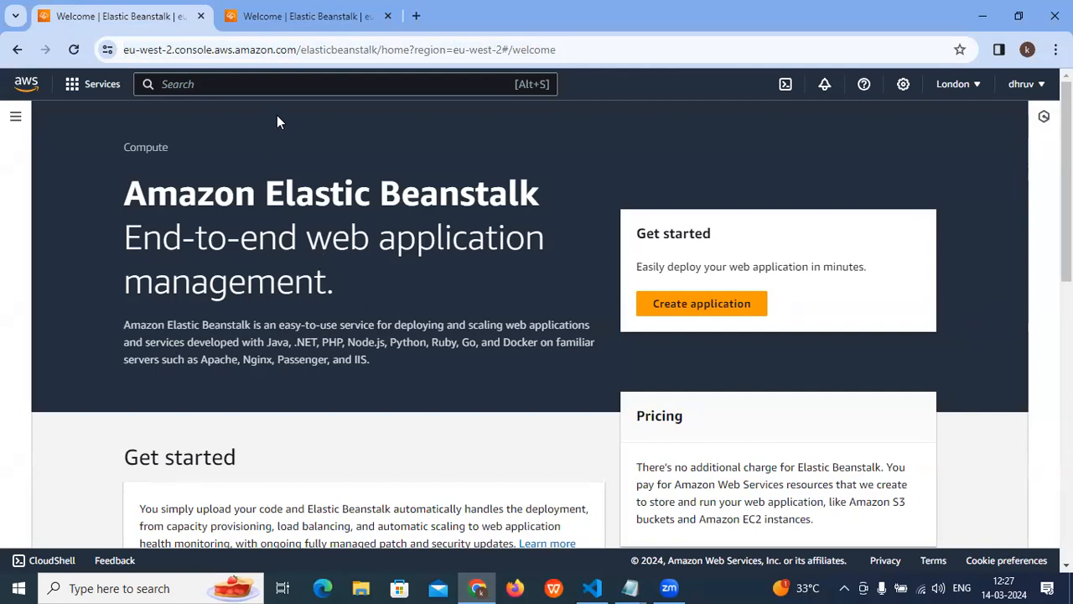
left_click(277, 13)
- In the original console tab, search the AWS services for Lambda and open the Lambda service page
left_click(112, 16)
left_click(233, 83)
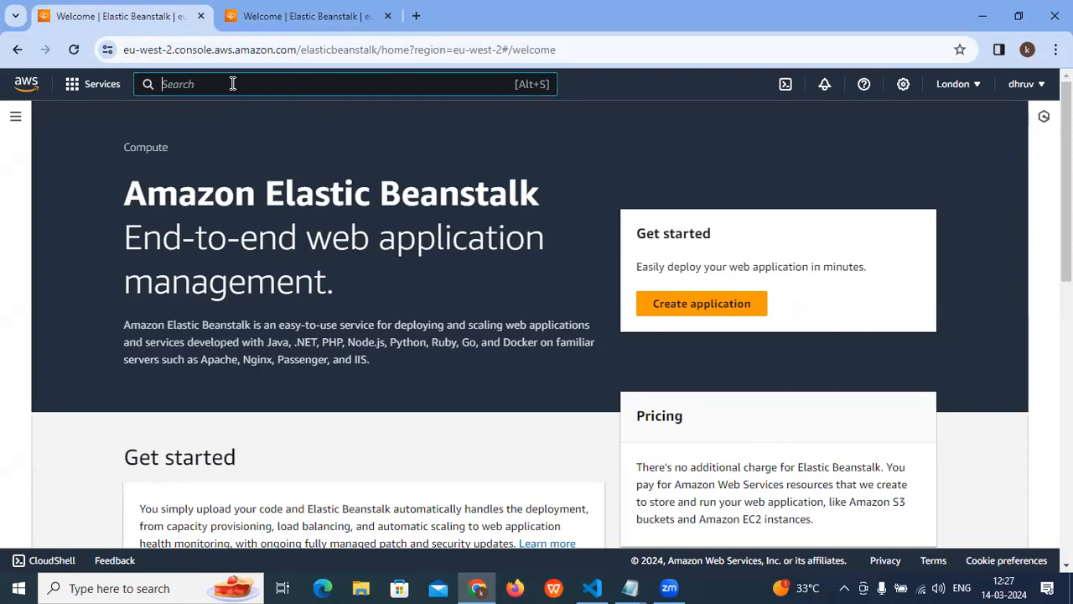
type("Lambda")
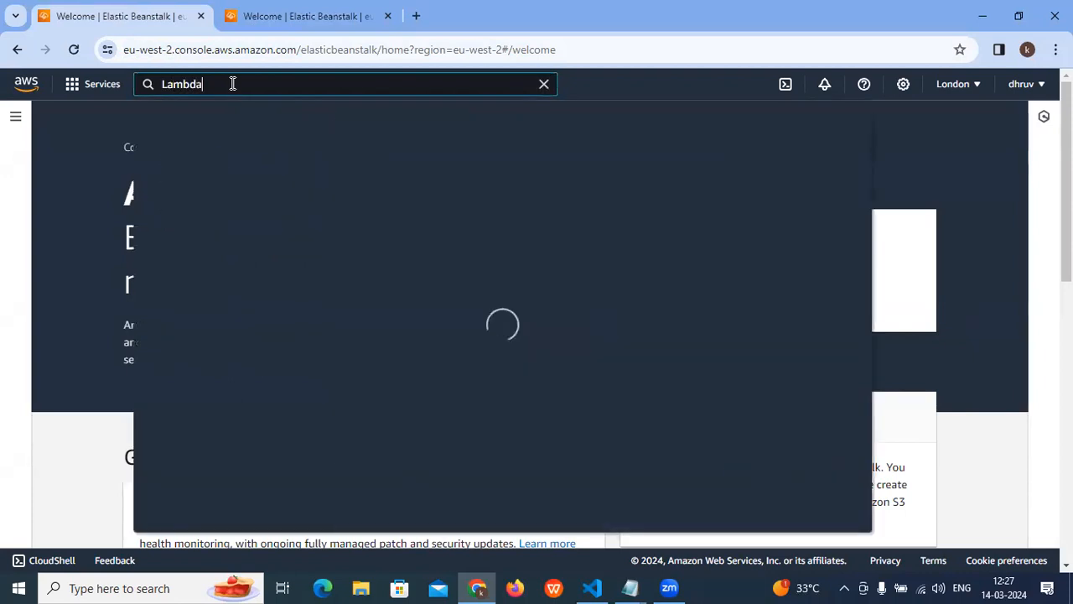
left_click_drag(376, 225, 588, 235)
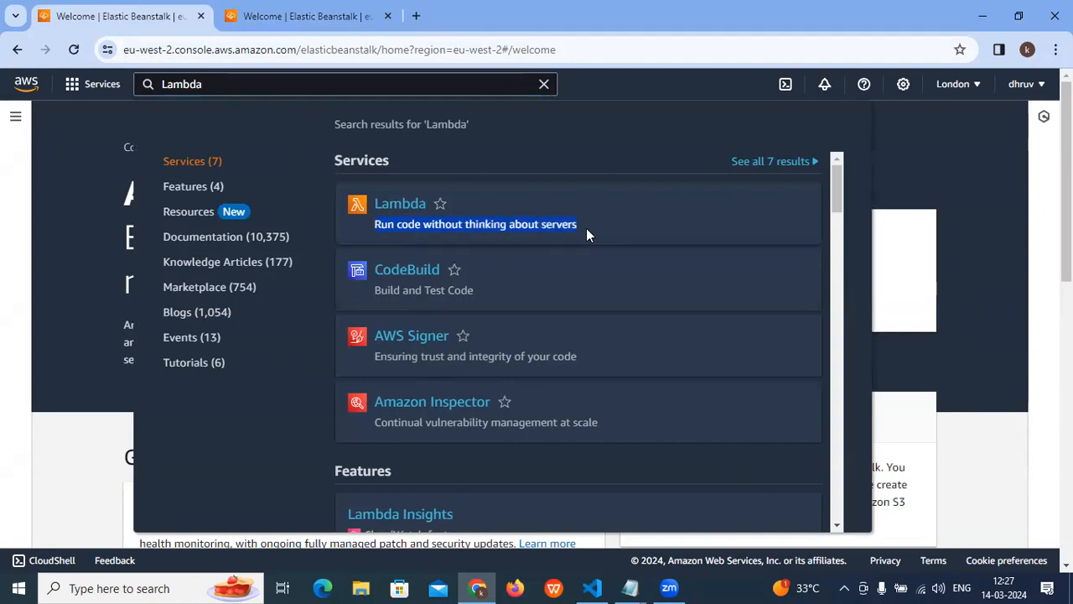
left_click(403, 208)
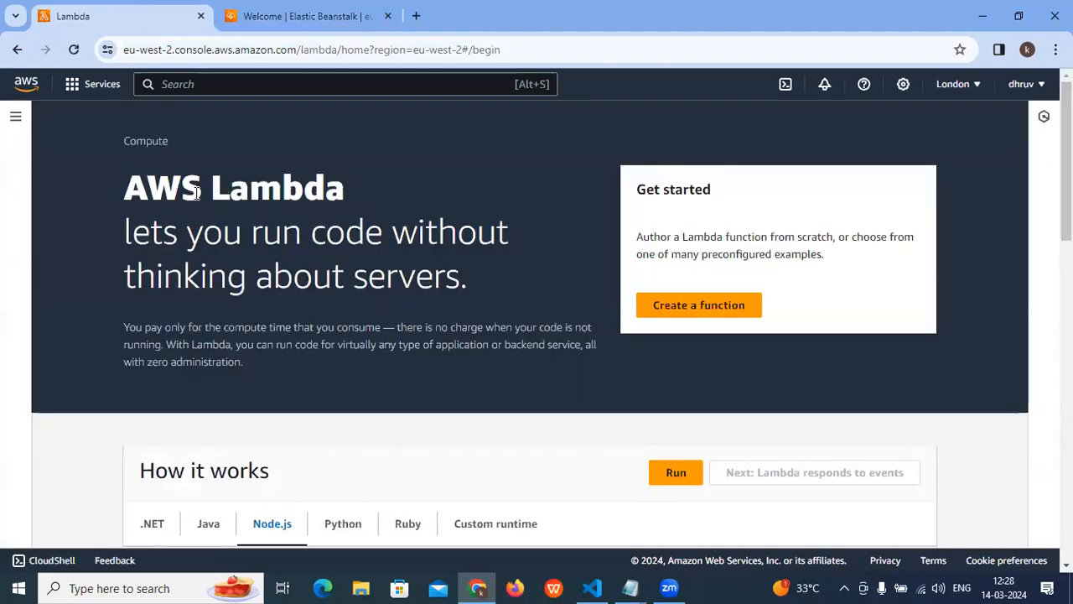
- Review the AWS Lambda introduction by highlighting its heading and the tagline about running code without thinking about servers
left_click_drag(146, 188, 385, 209)
left_click_drag(151, 236, 507, 238)
left_click_drag(139, 260, 390, 279)
scroll(385, 289, "down", 4)
scroll(385, 289, "up", 1)
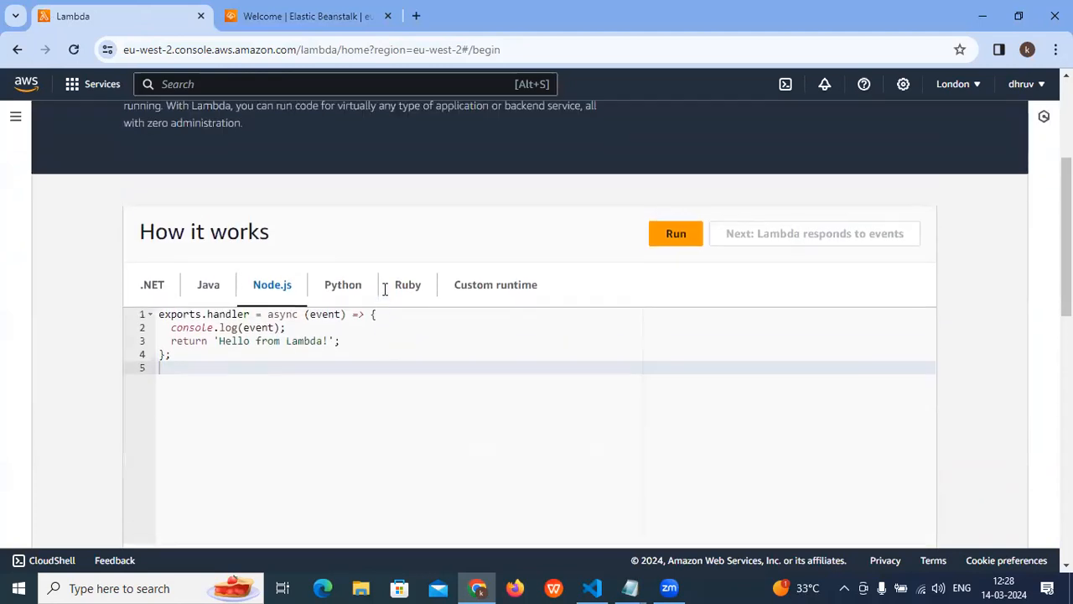
- View the "How it works" sample code for .NET, Java, Node.js, Python, Ruby and Custom runtime
left_click(154, 295)
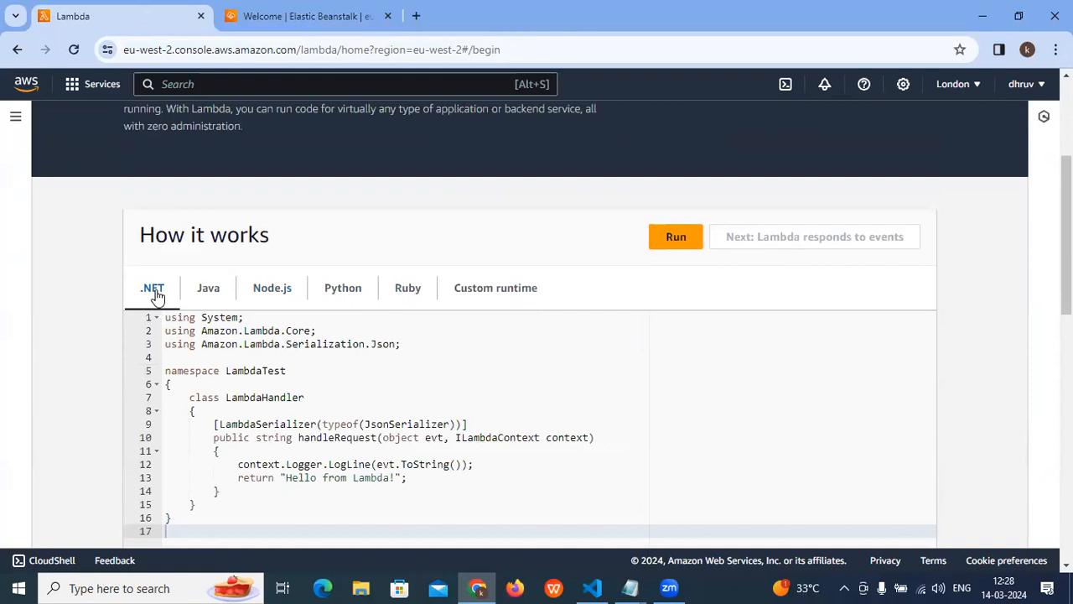
left_click(205, 290)
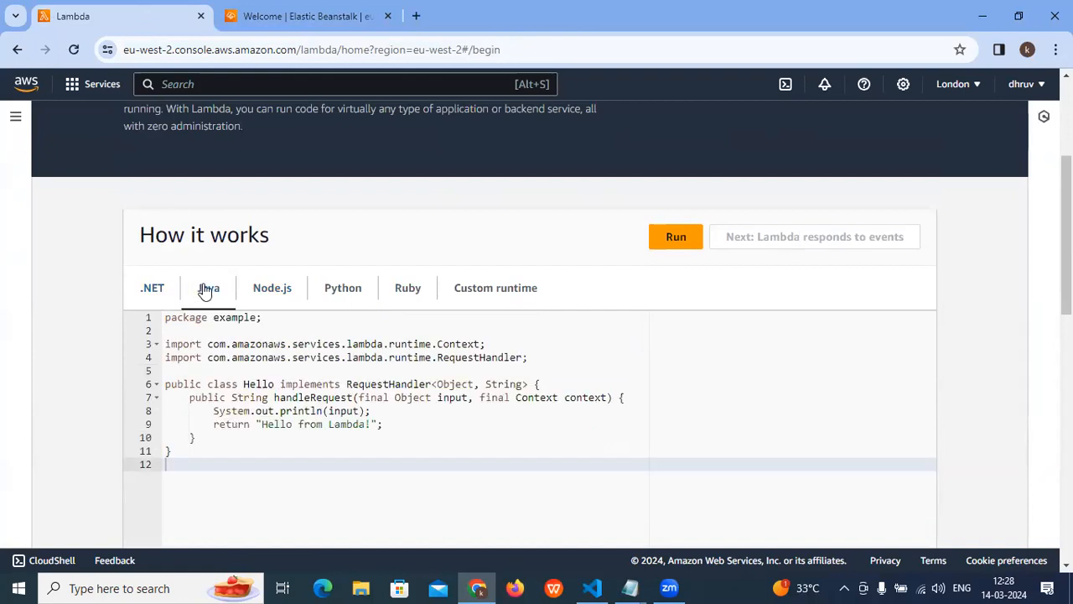
left_click(272, 287)
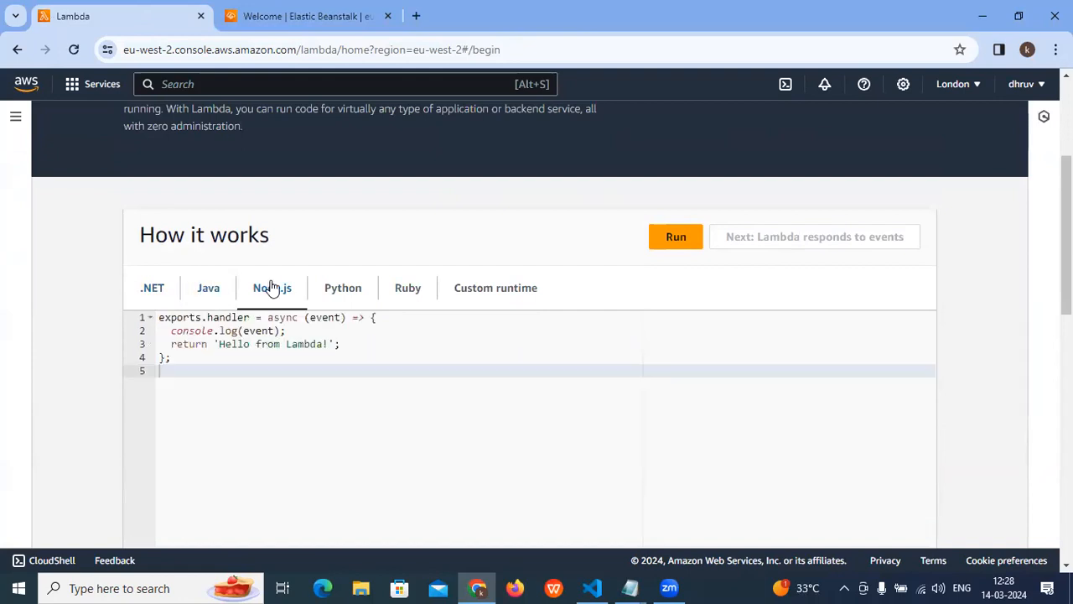
left_click(338, 291)
left_click(414, 302)
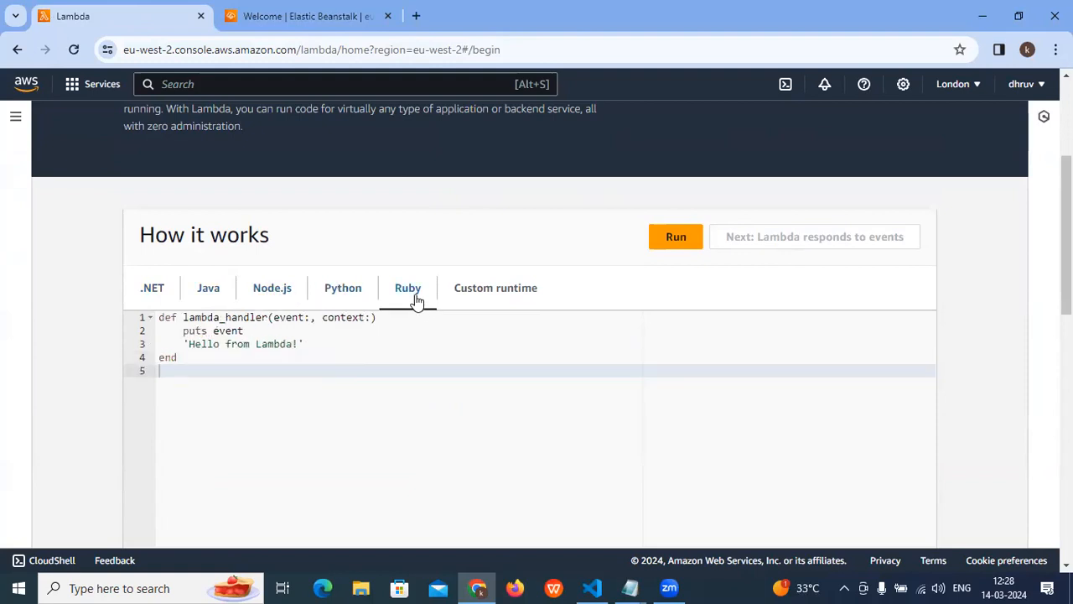
left_click(493, 300)
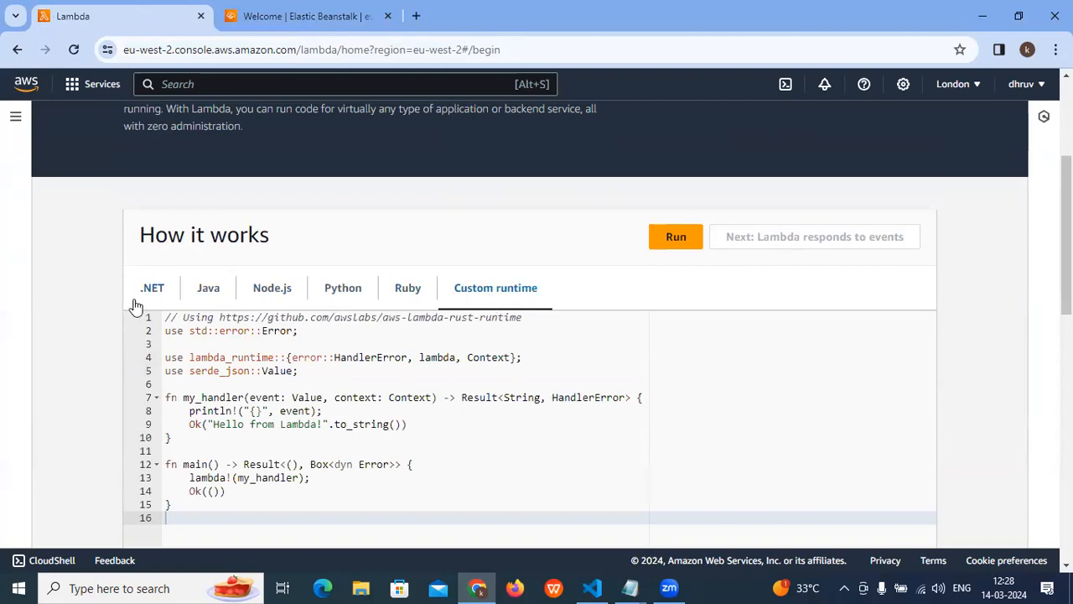
- Return to the AWS Lambda heading on the landing page and highlight it repeatedly while reviewing the service
scroll(241, 303, "up", 2)
scroll(241, 303, "up", 1)
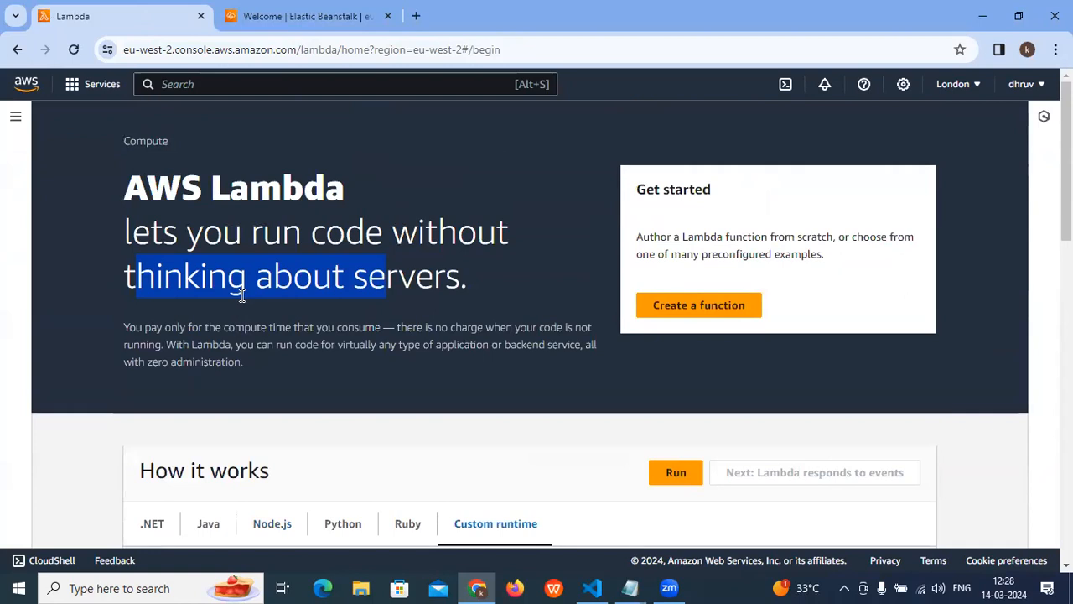
left_click(242, 300)
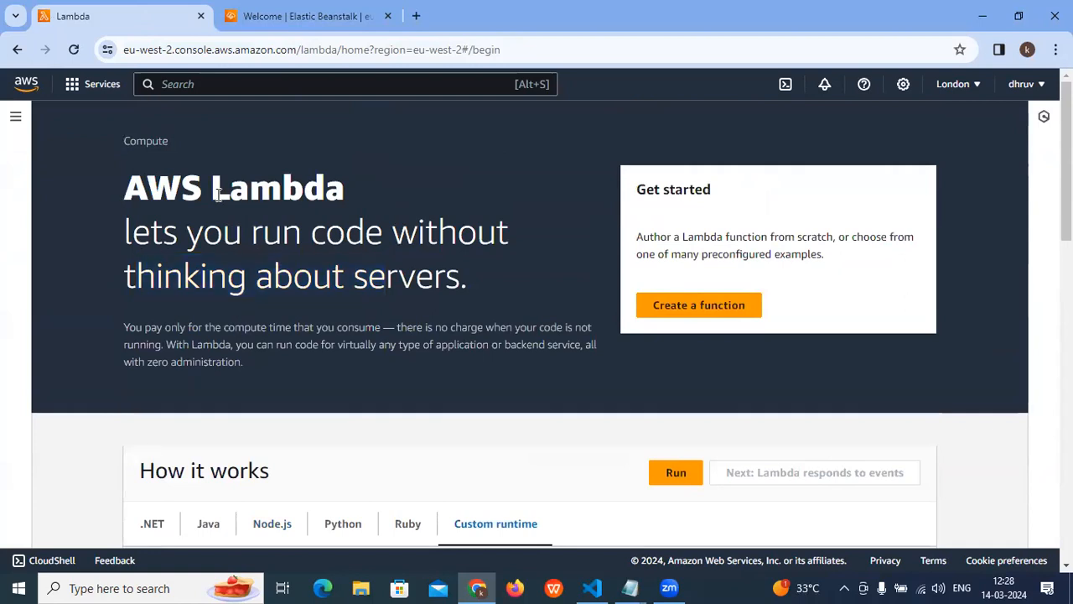
left_click_drag(122, 188, 349, 192)
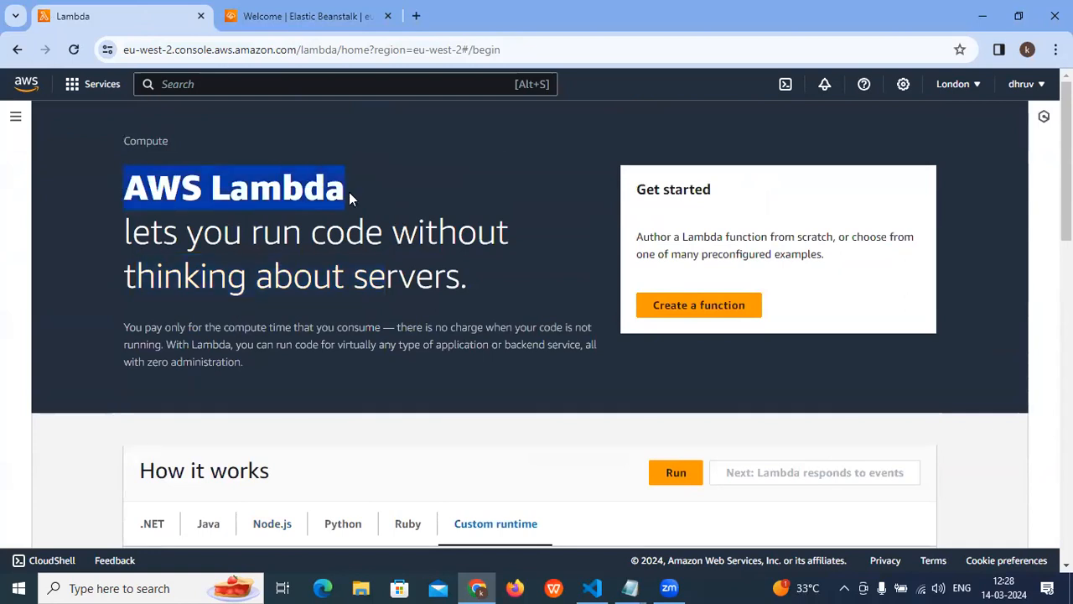
left_click(590, 586)
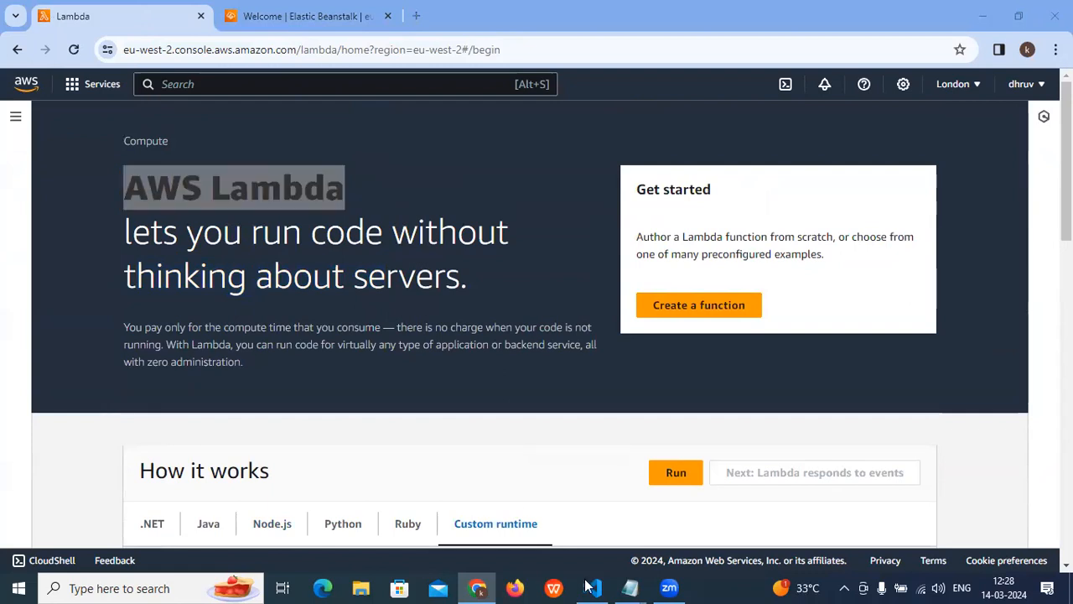
left_click(437, 376)
left_click_drag(126, 190, 341, 188)
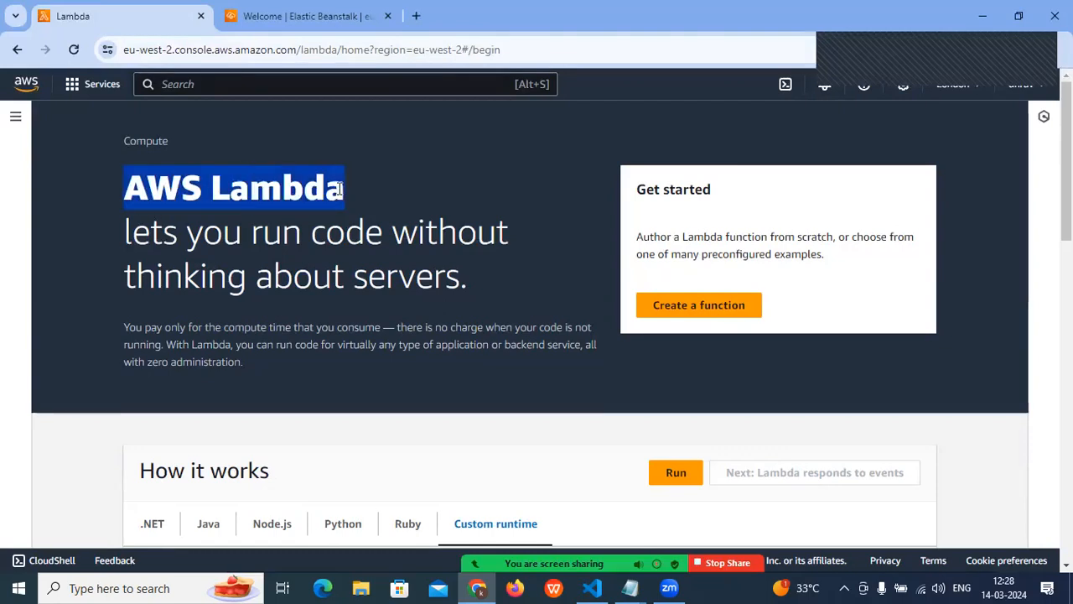
left_click(229, 233)
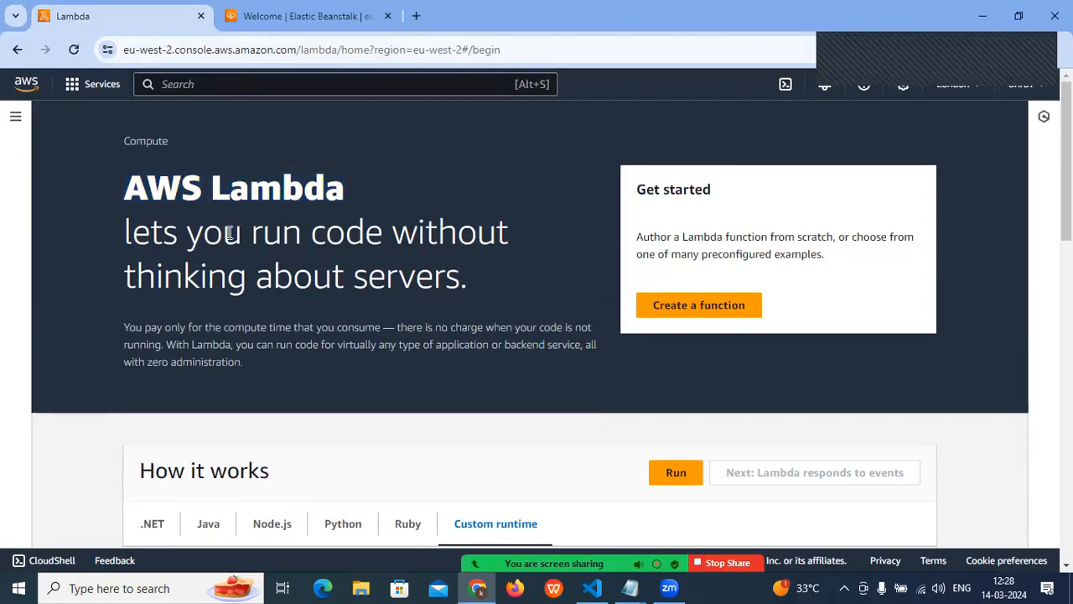
left_click_drag(128, 190, 84, 191)
left_click(297, 234)
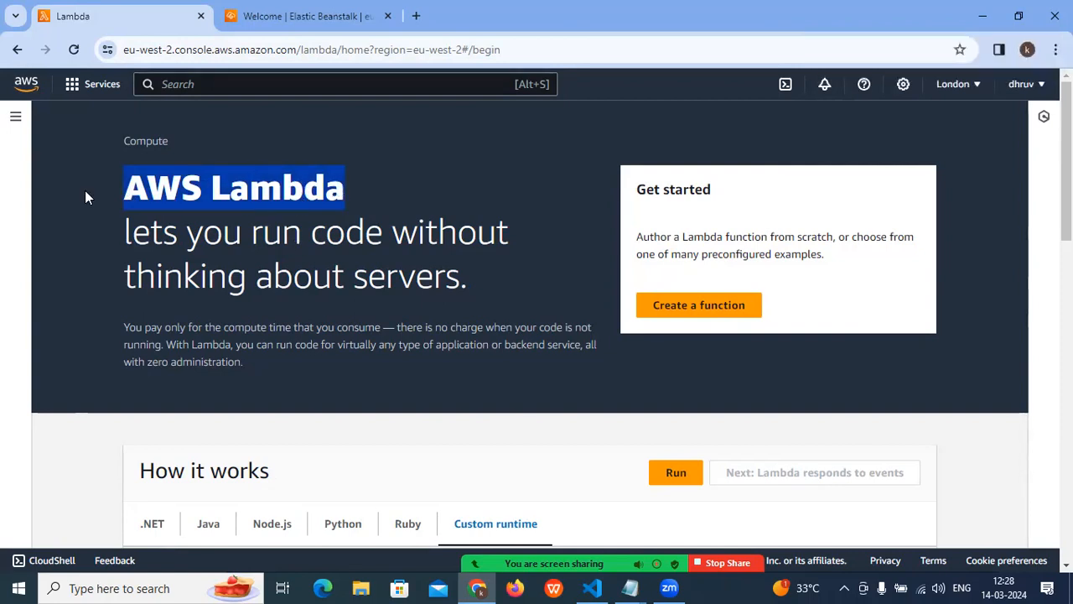
left_click(184, 239)
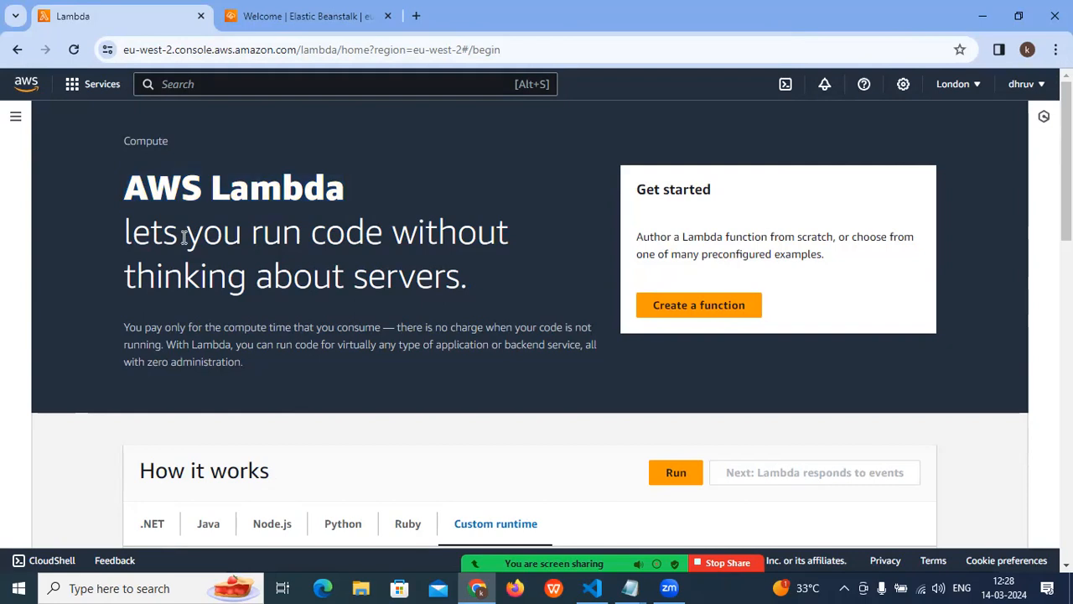
left_click_drag(128, 189, 308, 205)
left_click(259, 212)
left_click_drag(245, 193, 184, 192)
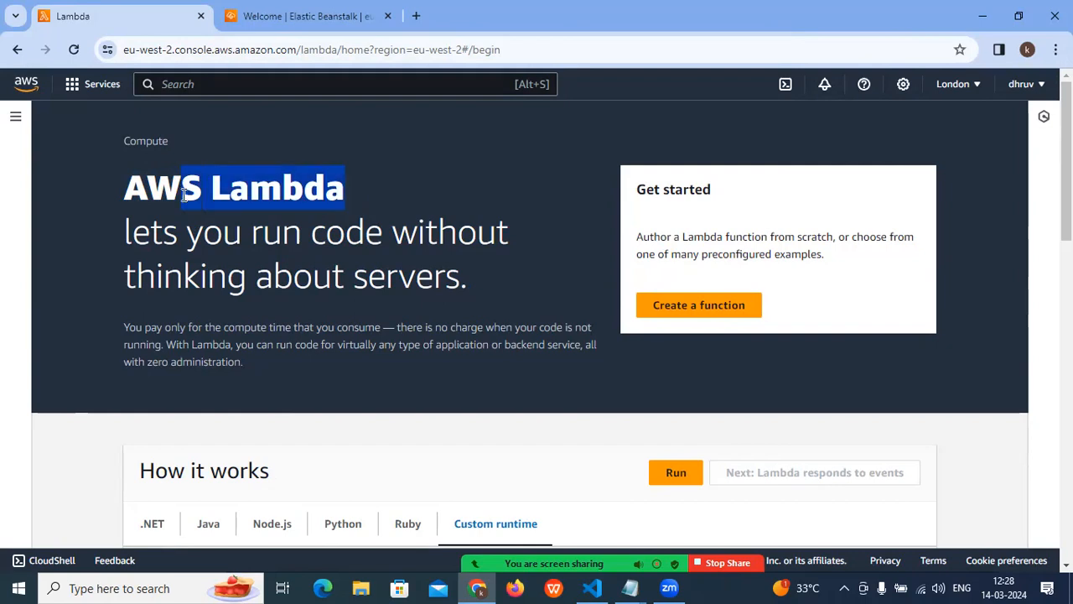
left_click(225, 211)
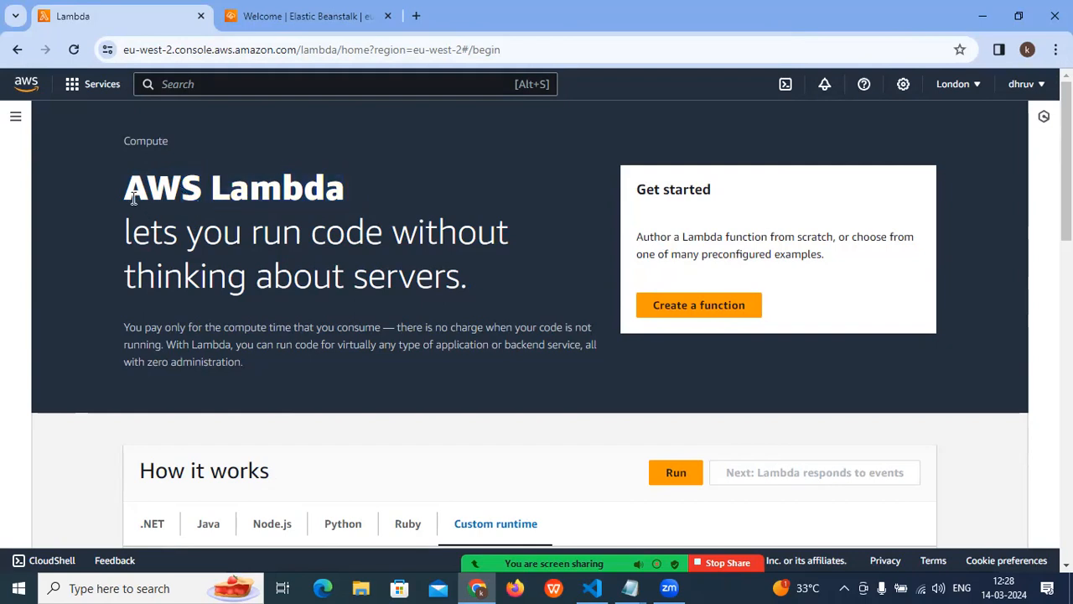
left_click_drag(130, 189, 379, 226)
left_click(379, 220)
triple_click(267, 195)
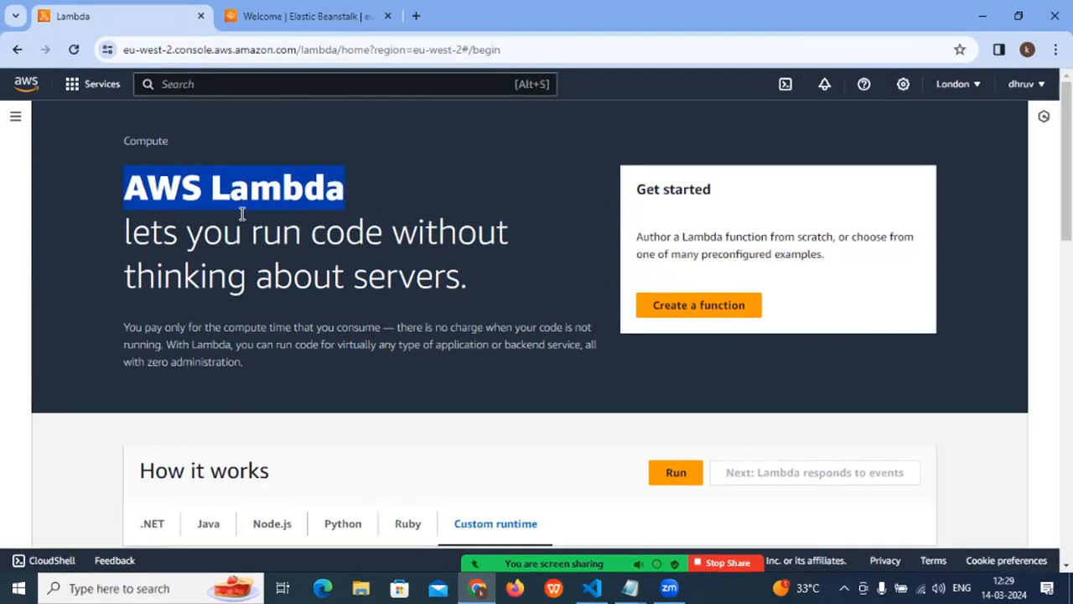
left_click(251, 211)
left_click_drag(128, 186, 329, 188)
left_click(126, 189)
left_click_drag(126, 189, 339, 184)
left_click_drag(148, 190, 295, 193)
left_click(295, 192)
left_click_drag(117, 196, 352, 195)
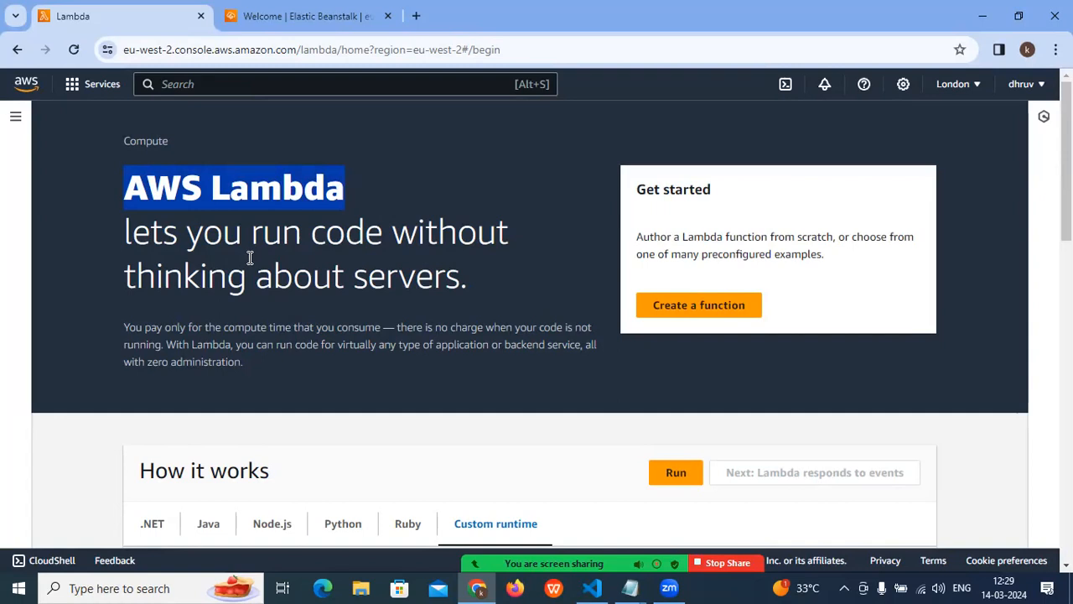
left_click(332, 239)
left_click_drag(345, 191, 149, 192)
left_click_drag(347, 190, 43, 196)
left_click(306, 208)
left_click_drag(147, 189, 278, 189)
- Compare the Node.js and Python code samples in the "How it works" section, ending on Node.js
scroll(278, 189, "down", 2)
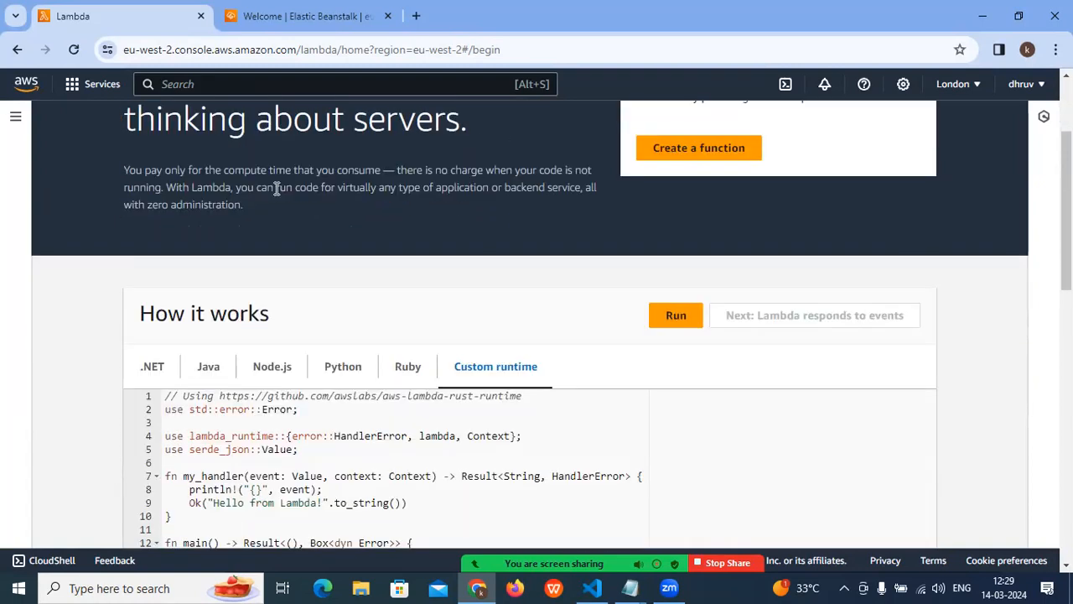
scroll(265, 205, "down", 1)
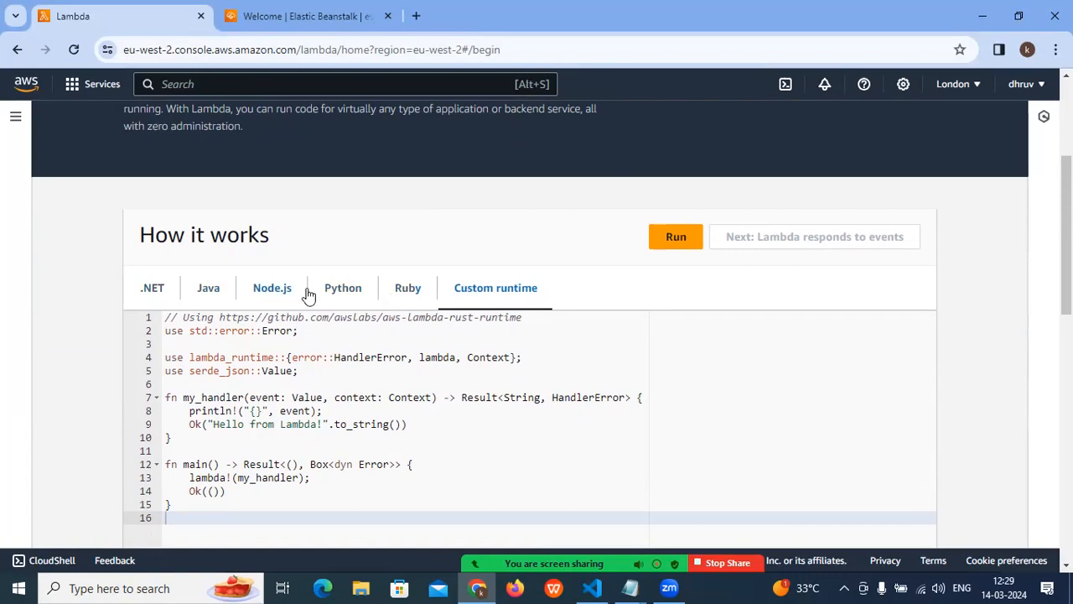
left_click(273, 293)
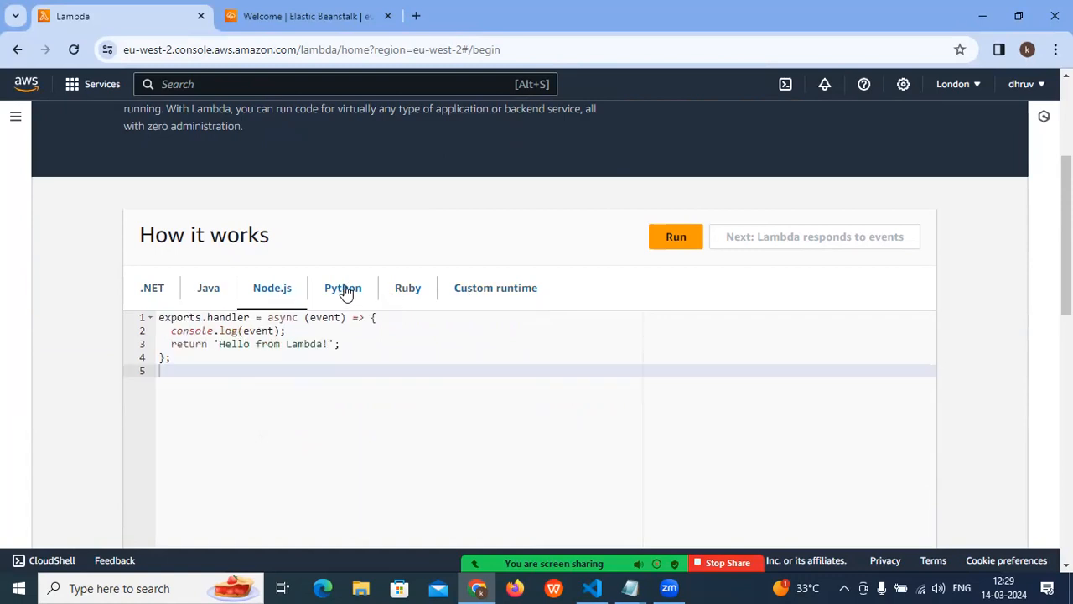
left_click(345, 292)
left_click(283, 297)
left_click(351, 295)
left_click(267, 299)
- Highlight the AWS Lambda heading and tagline once more, and switch to the second tab with the Elastic Beanstalk console
scroll(297, 297, "up", 4)
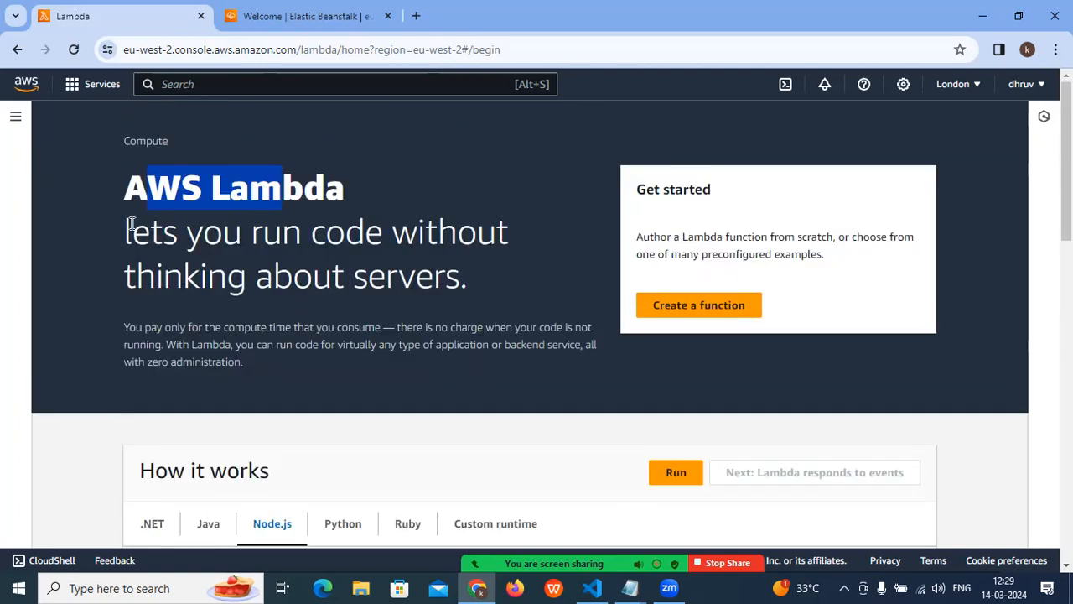
left_click_drag(121, 195, 356, 287)
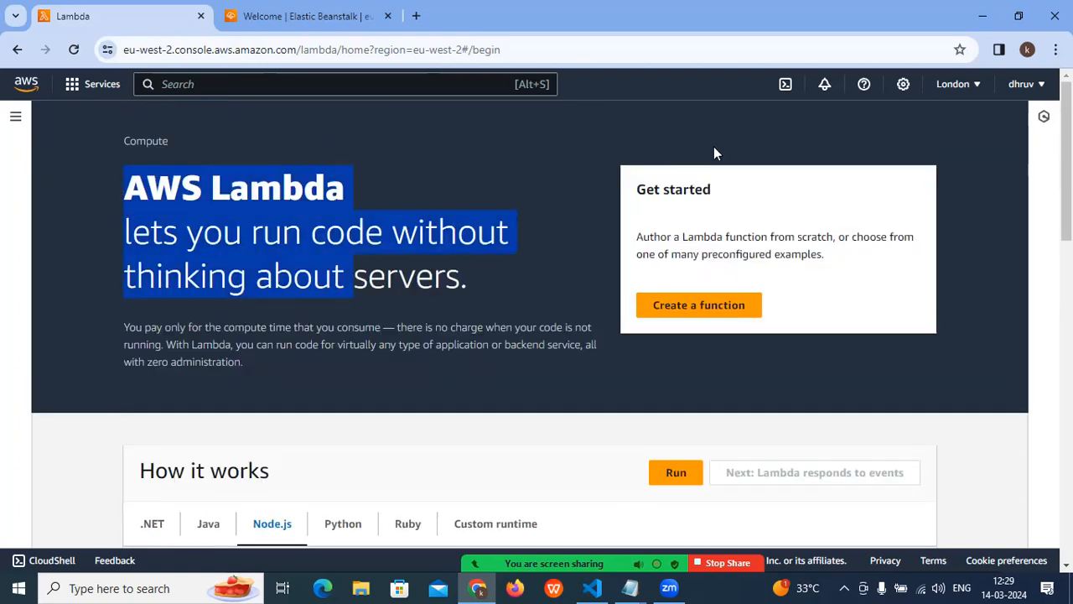
left_click(521, 155)
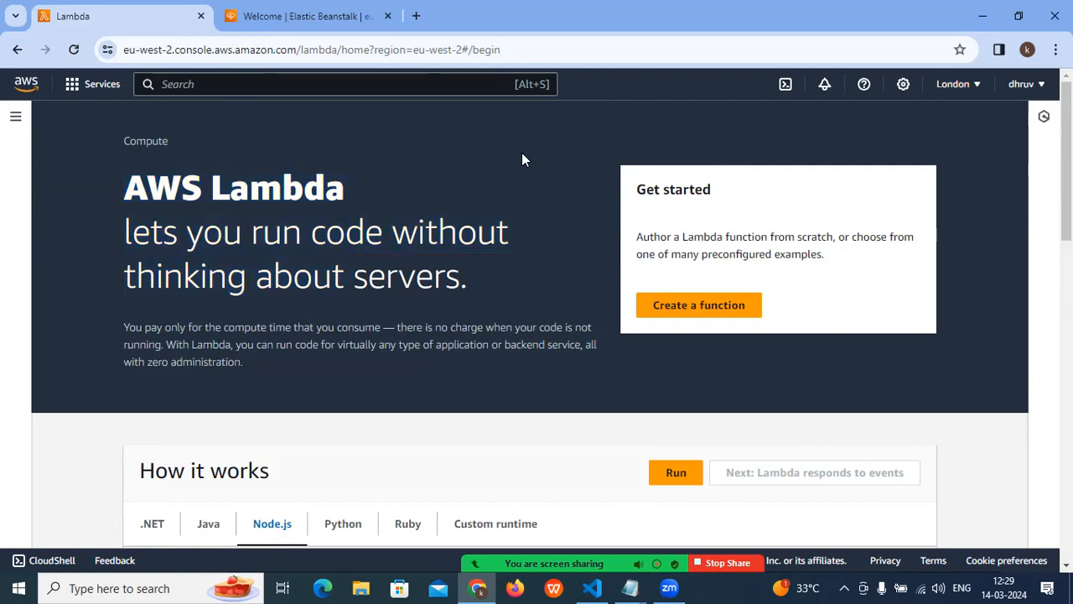
left_click_drag(121, 194, 351, 190)
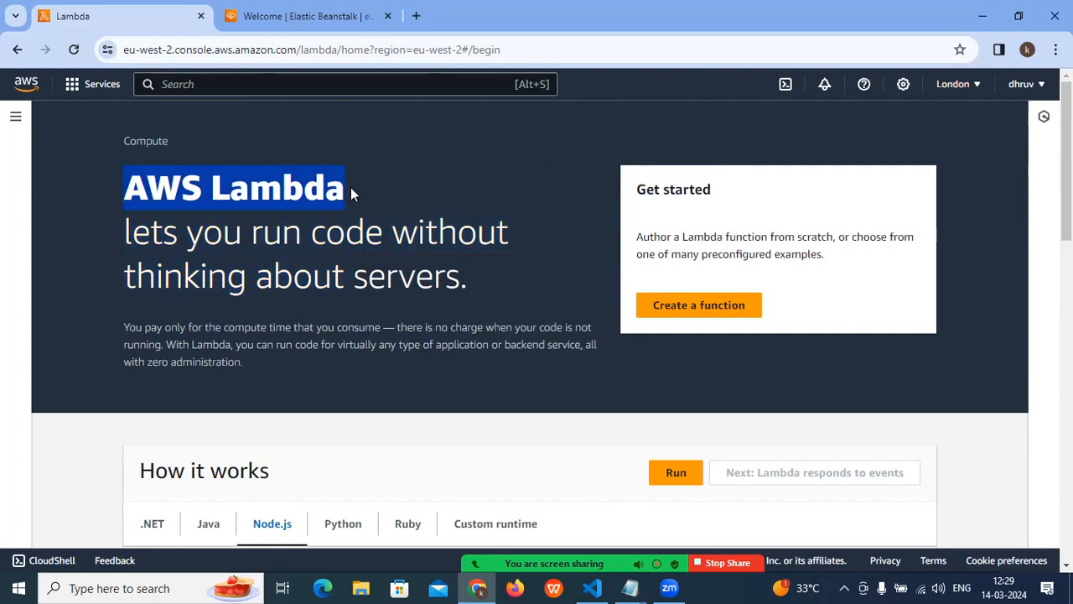
left_click(154, 220)
left_click_drag(120, 183, 385, 184)
left_click(373, 199)
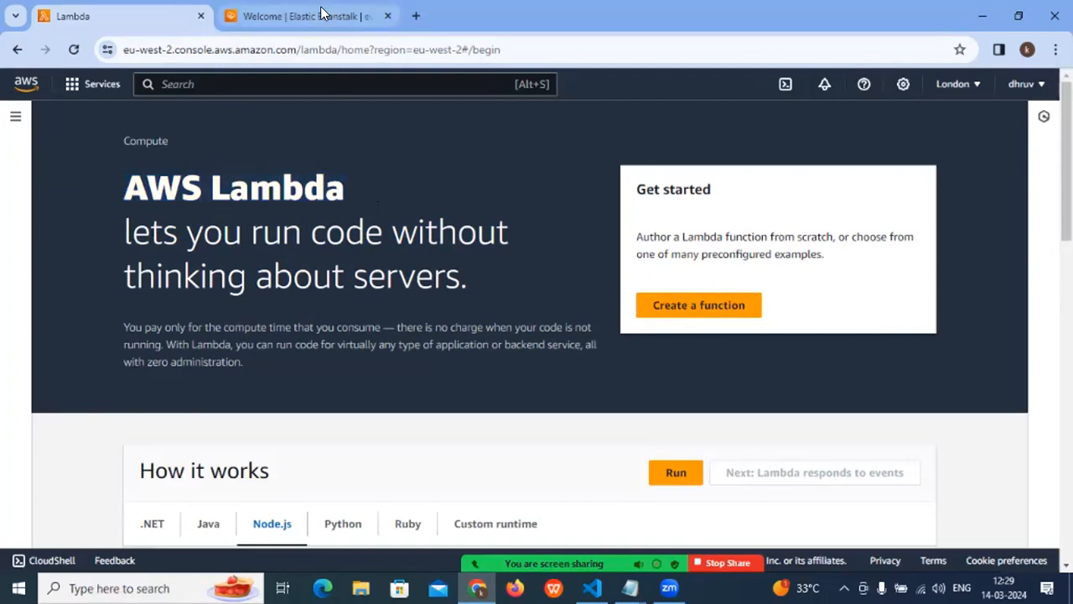
left_click(323, 15)
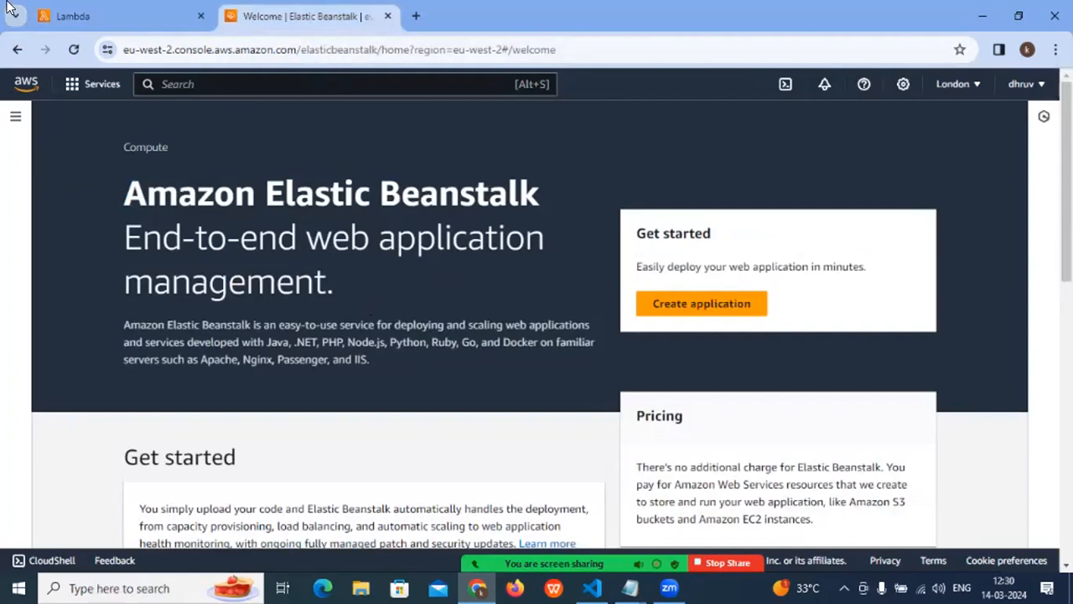
- Return to the AWS Lambda page and highlight its heading and "lets you run code without thinking about servers" tagline repeatedly while reviewing them
left_click(67, 16)
left_click_drag(123, 199, 322, 194)
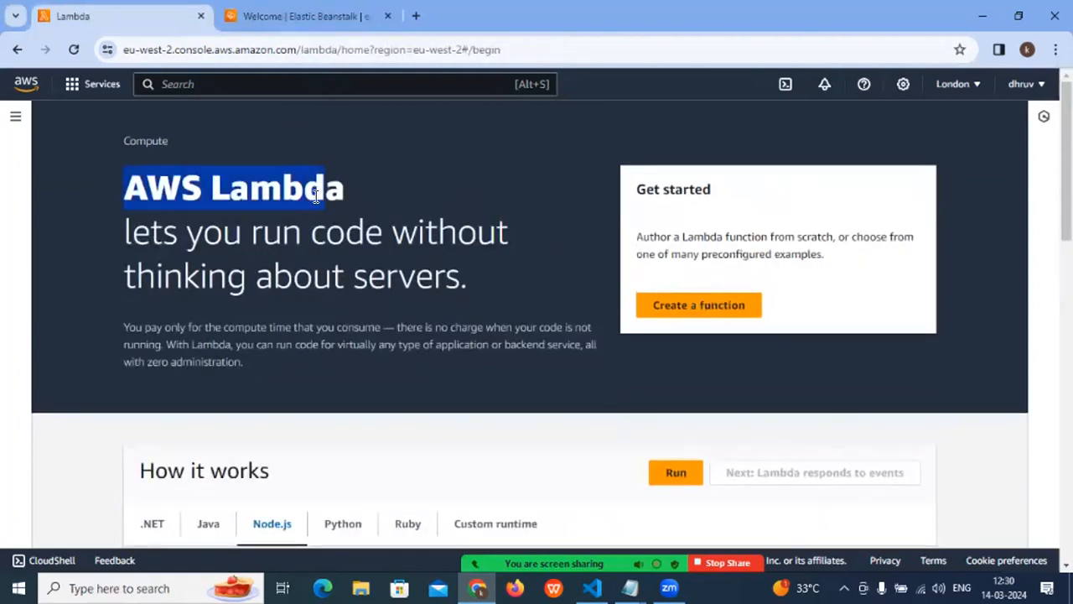
left_click(299, 290)
left_click_drag(468, 279, 47, 191)
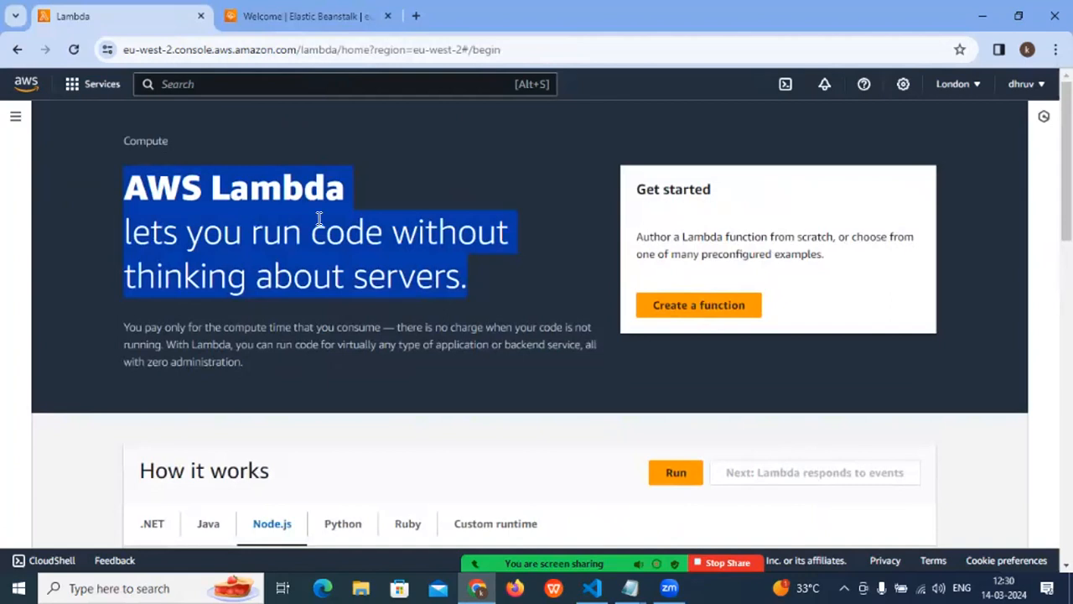
left_click(416, 209)
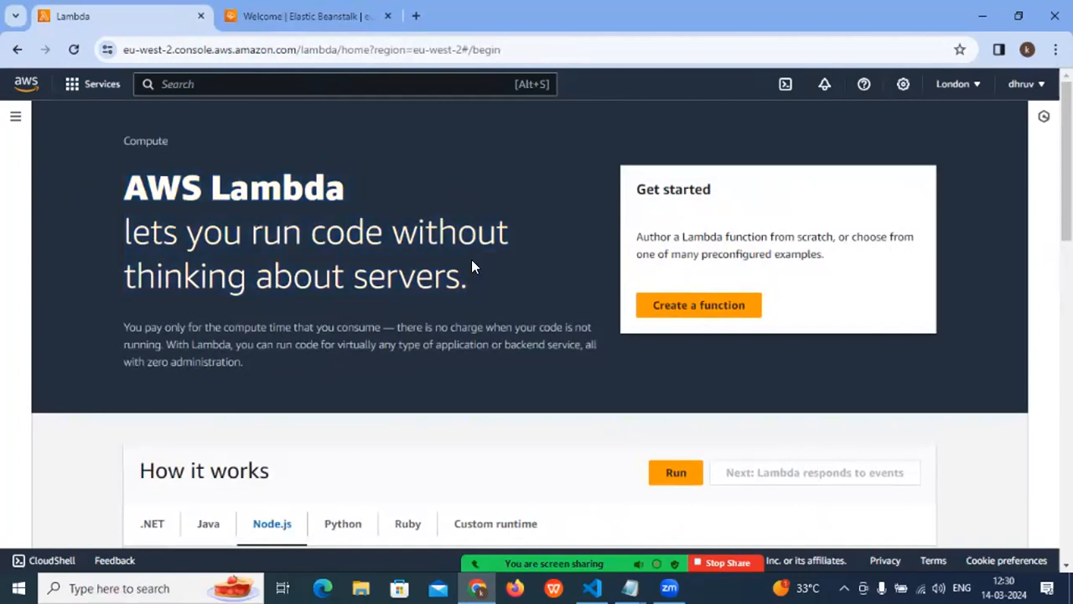
left_click_drag(467, 278, 67, 180)
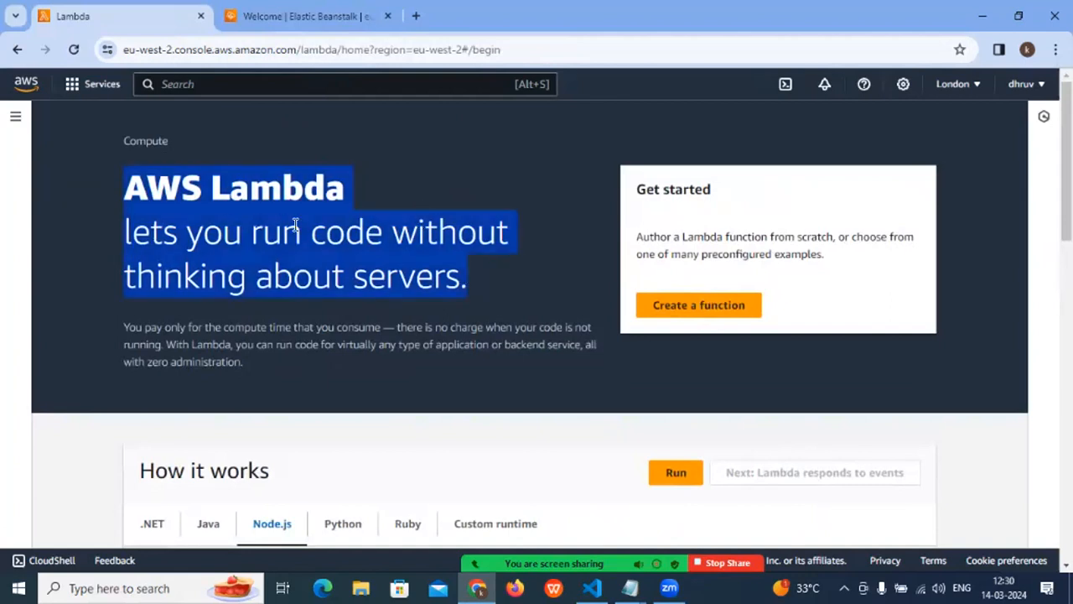
left_click(295, 238)
left_click_drag(125, 191, 473, 284)
scroll(475, 282, "down", 3)
scroll(475, 282, "up", 3)
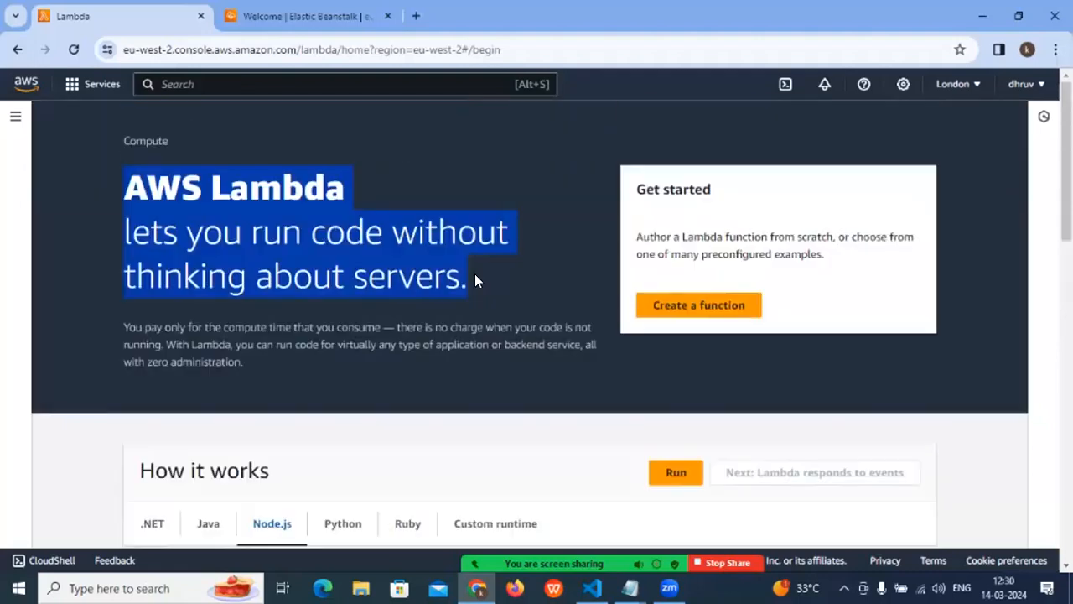
- Replace the Elastic Beanstalk page in the second browser tab with the S3 console by searching the AWS services for S3
left_click(302, 15)
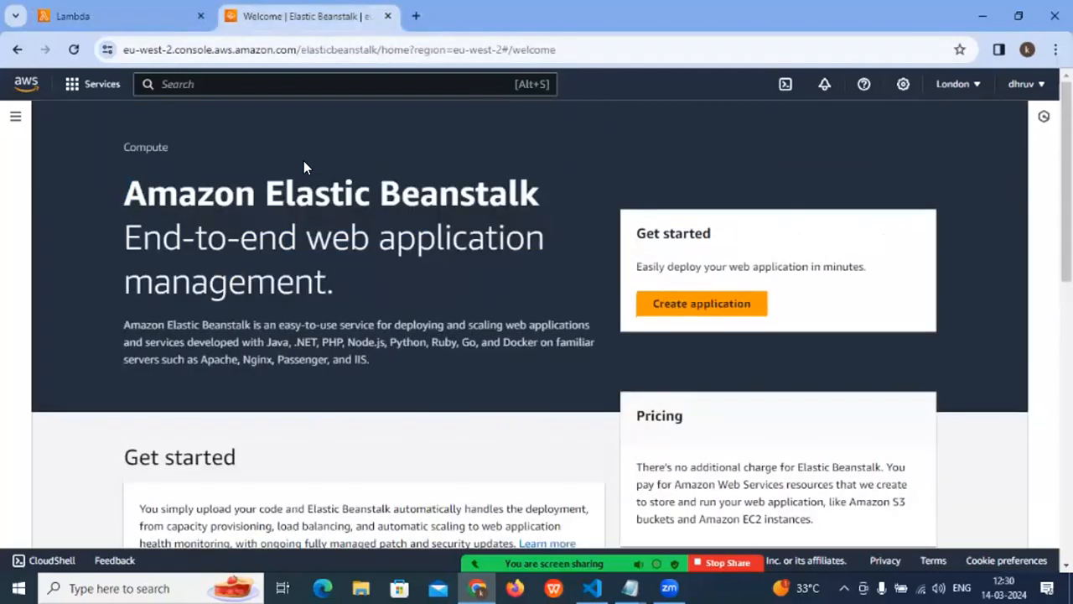
left_click(182, 84)
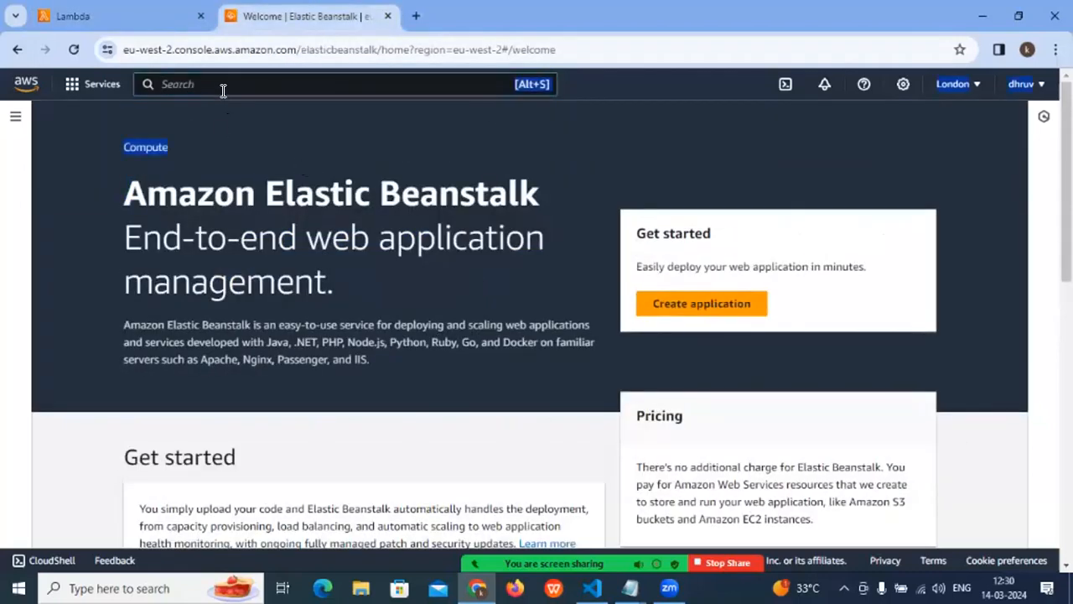
type("S")
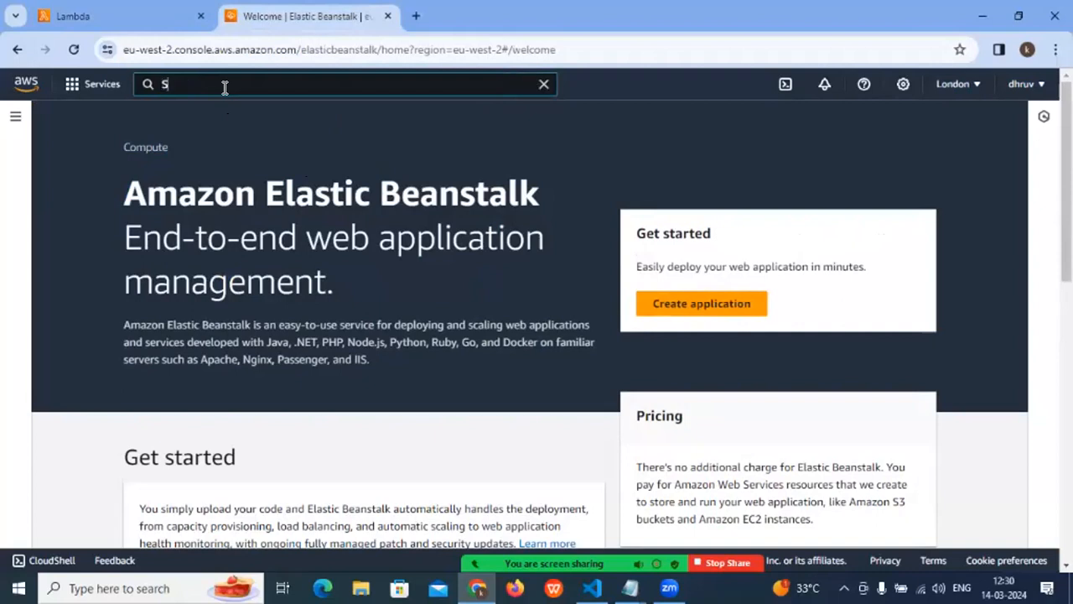
type("3")
left_click(379, 207)
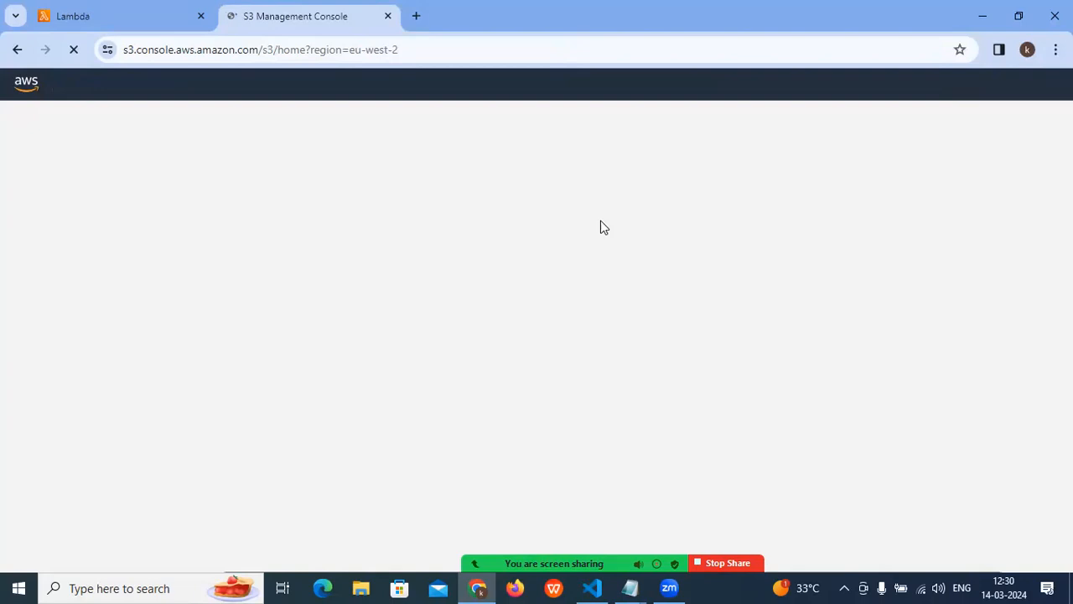
- Alternate between the AWS Lambda and Amazon S3 pages to present the two services, ending on the S3 buckets page
left_click(123, 16)
left_click(276, 15)
left_click(117, 19)
left_click(285, 15)
left_click(115, 19)
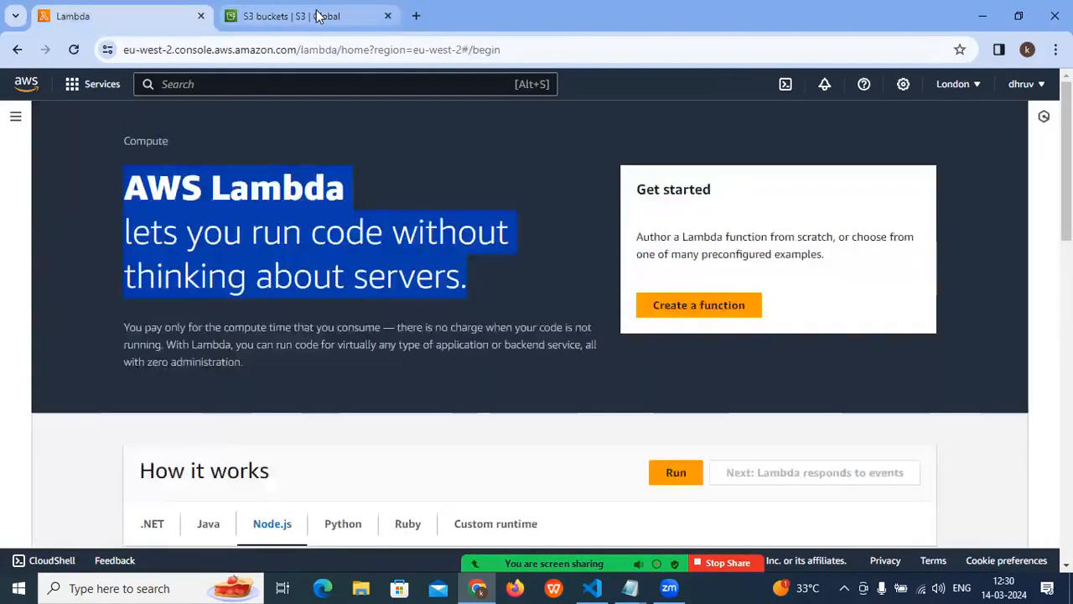
left_click(319, 16)
scroll(463, 265, "down", 2)
scroll(463, 265, "up", 2)
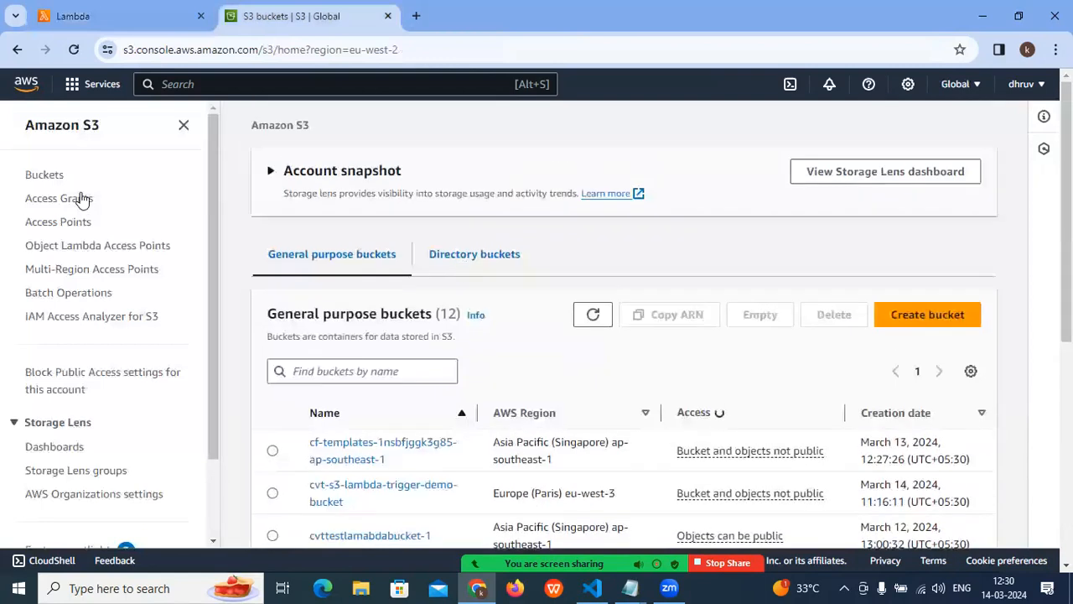
- Start creating a new S3 bucket from the Buckets list, glancing back at the Lambda page before returning to the creation form
left_click(52, 176)
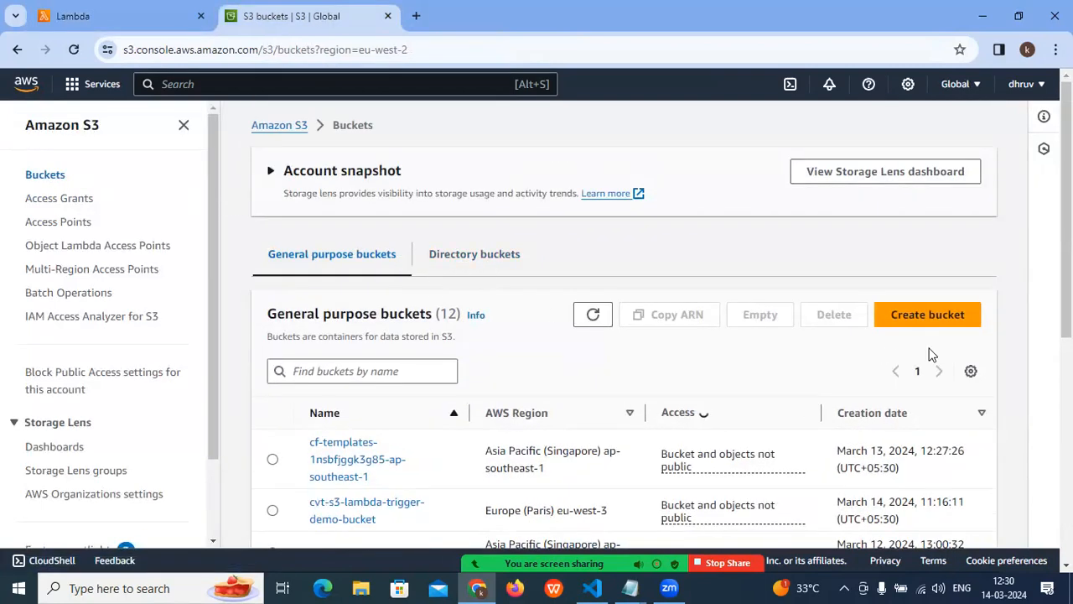
left_click(910, 324)
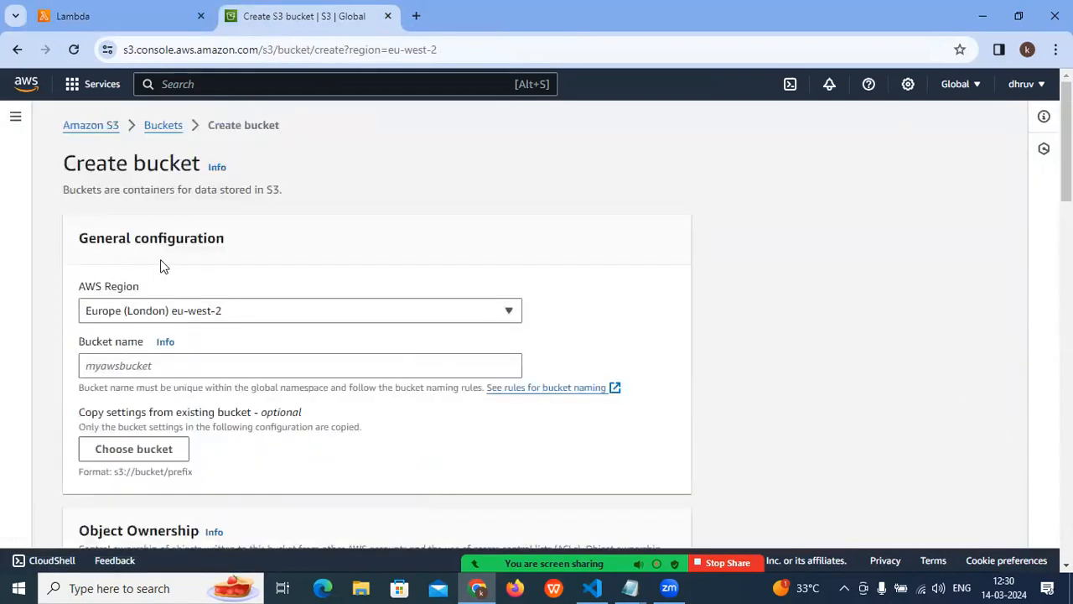
left_click(63, 18)
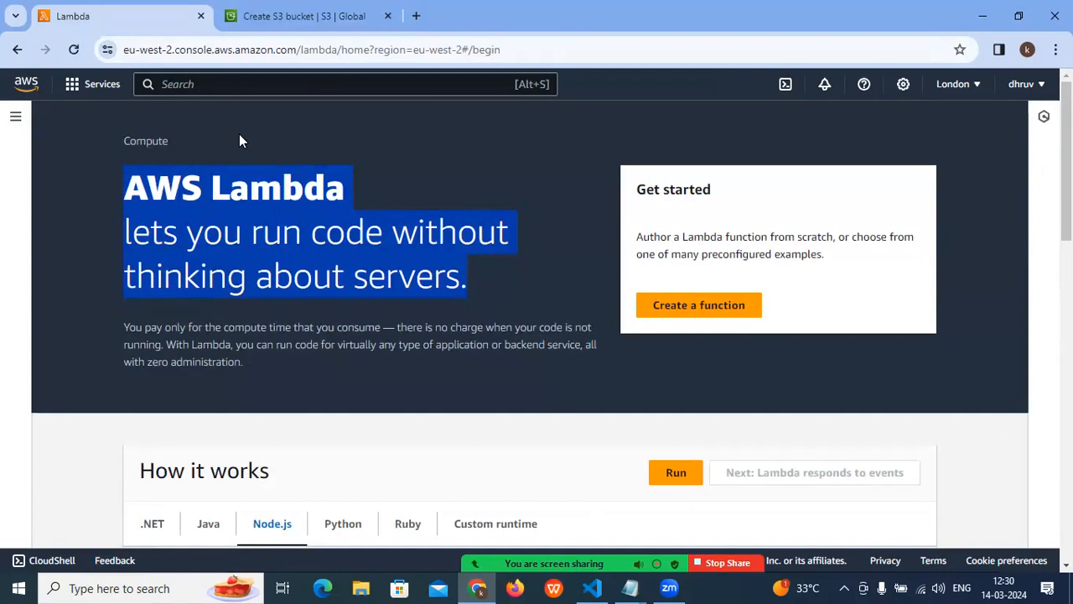
left_click(294, 16)
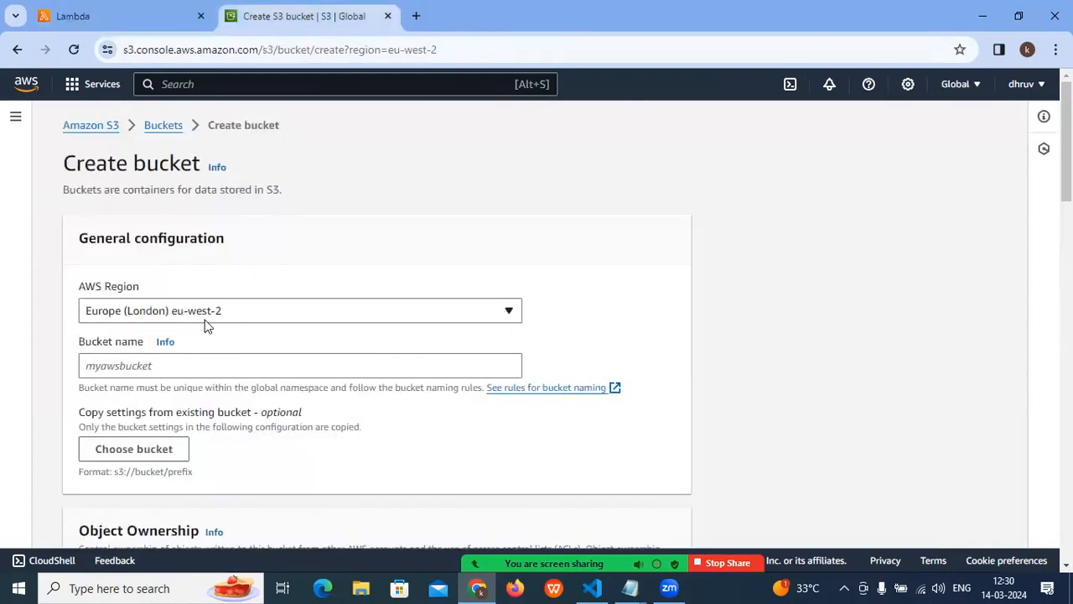
- Name the new bucket wipro-s3-event-trigger-bucket
left_click(126, 363)
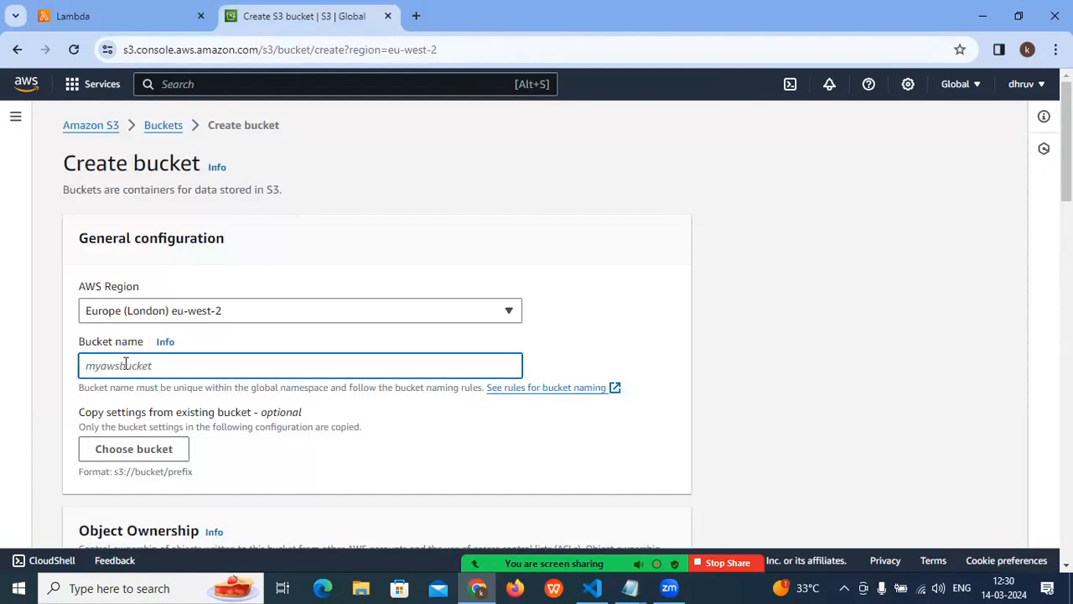
type("t")
key("BackSpace")
type("tcs")
key("BackSpace")
key("BackSpace")
type("wipro")
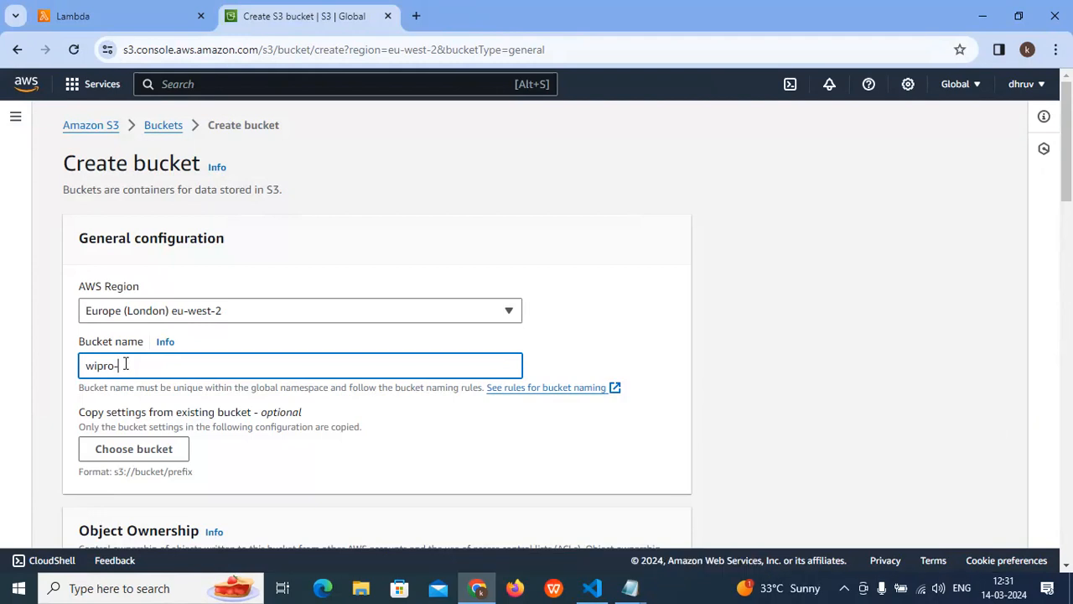
type("-s3-b")
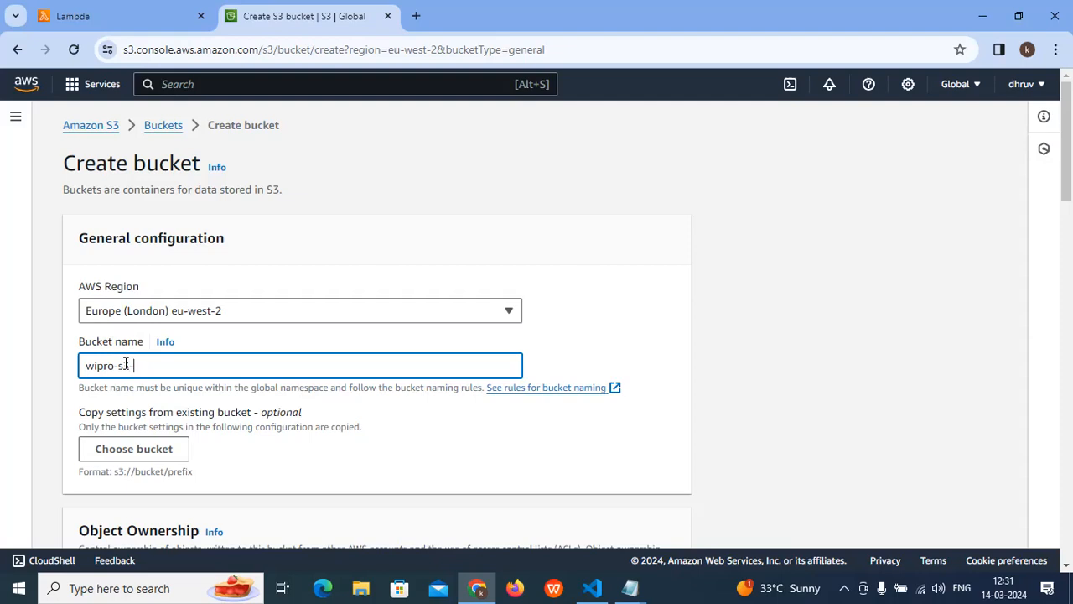
type("vent-trigger-bucket")
left_click(161, 366)
left_click_drag(79, 366, 22, 367)
left_click(272, 364)
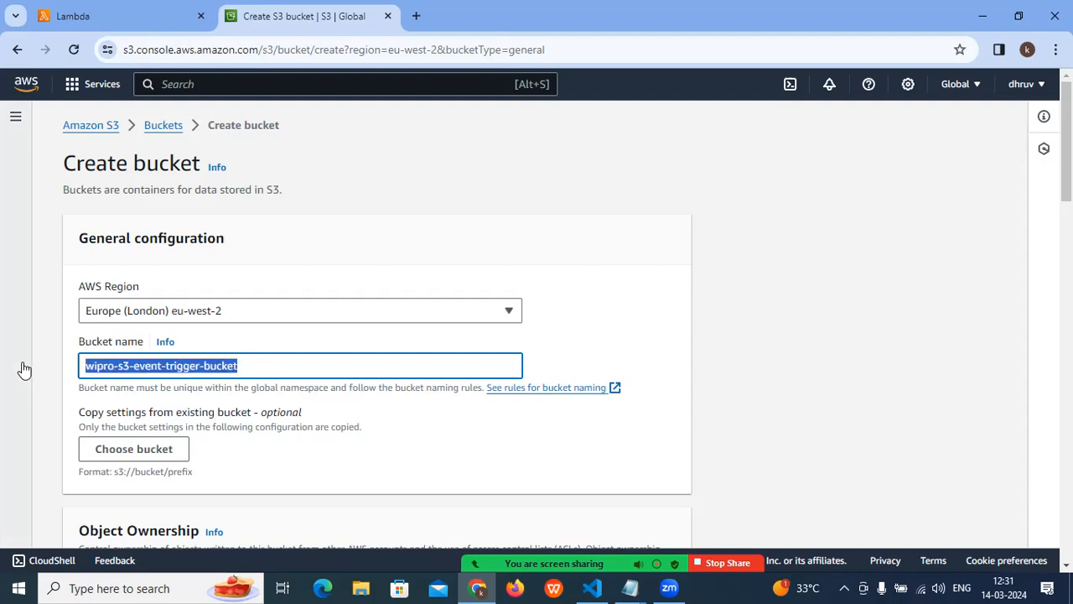
- Go through the remaining bucket settings, keep their defaults, and create the bucket
scroll(202, 376, "down", 2)
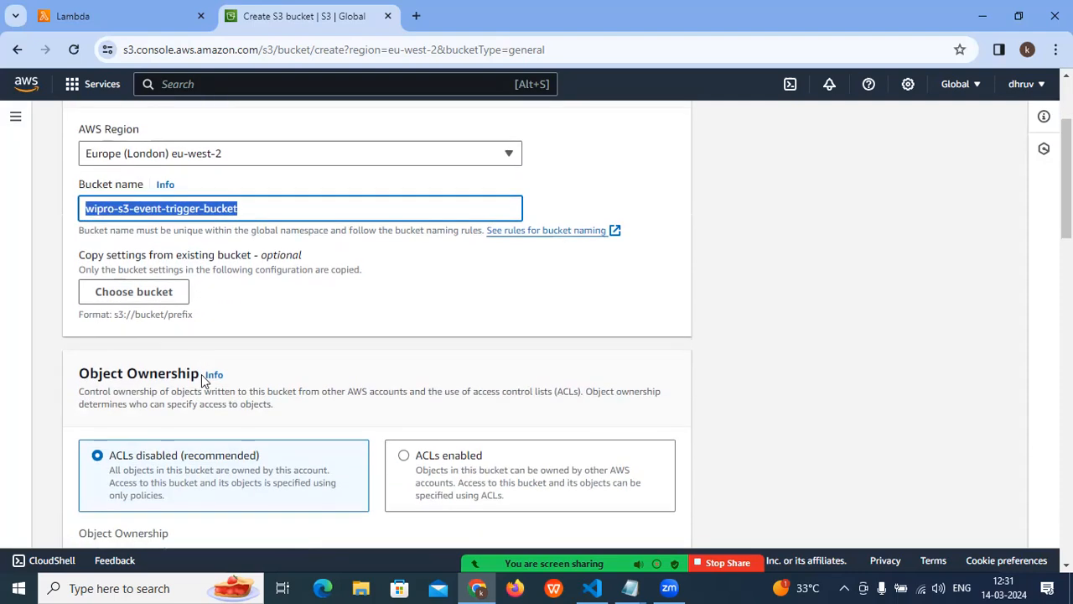
scroll(201, 374, "down", 1)
scroll(199, 378, "down", 10)
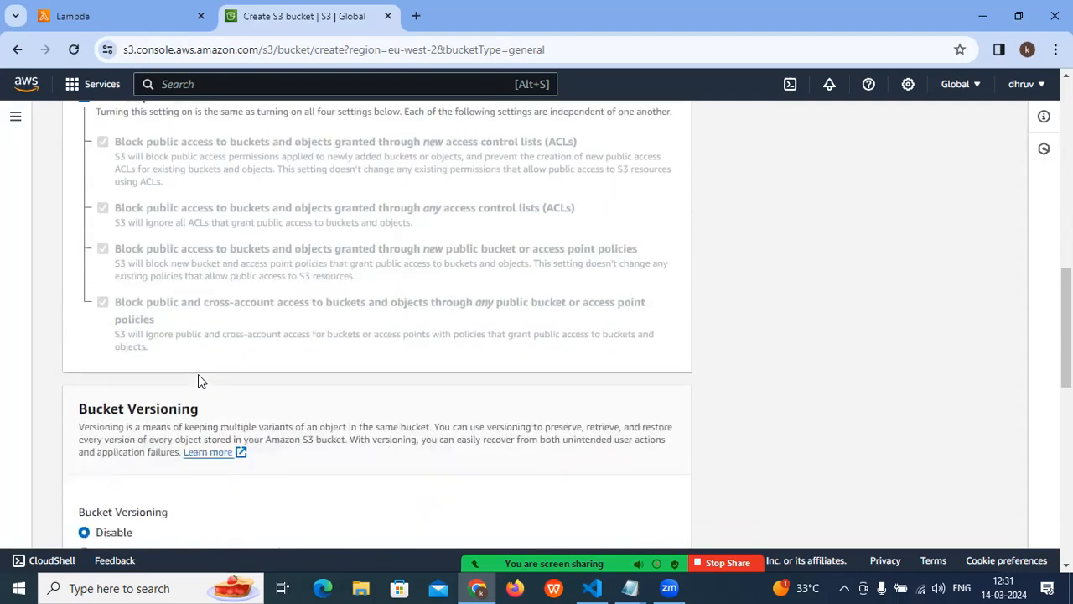
scroll(200, 377, "down", 5)
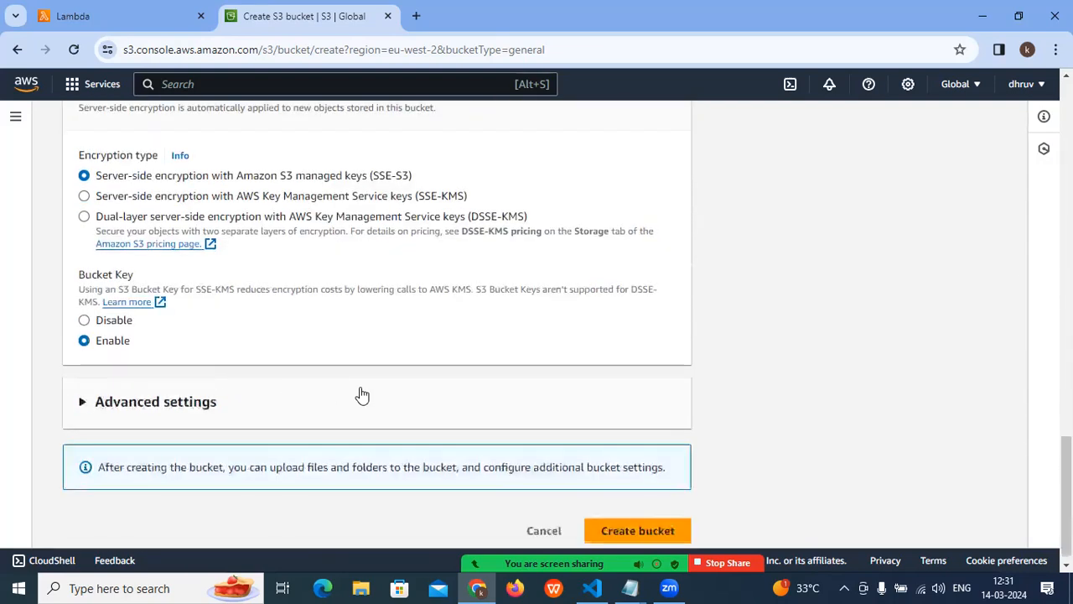
left_click(607, 520)
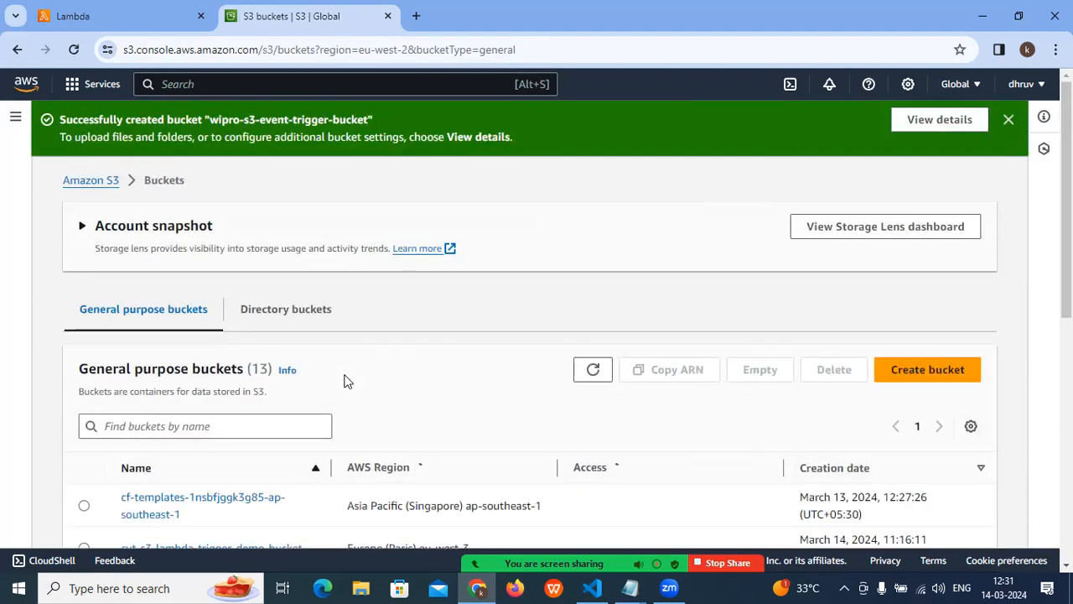
- Sort the general purpose buckets by Access and look through the list for the new bucket
scroll(342, 382, "down", 3)
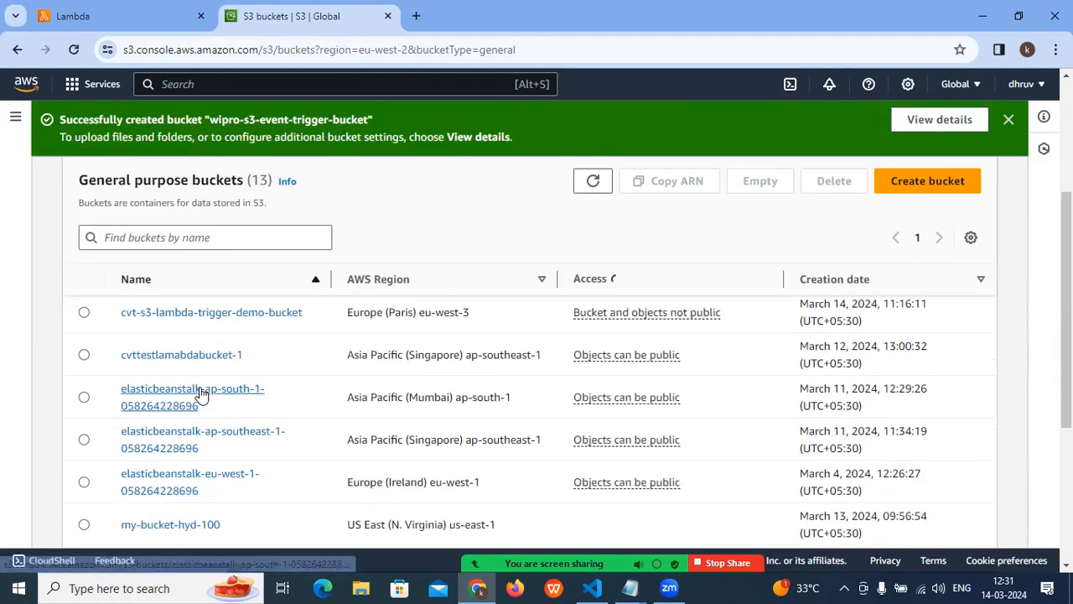
left_click_drag(587, 277, 645, 286)
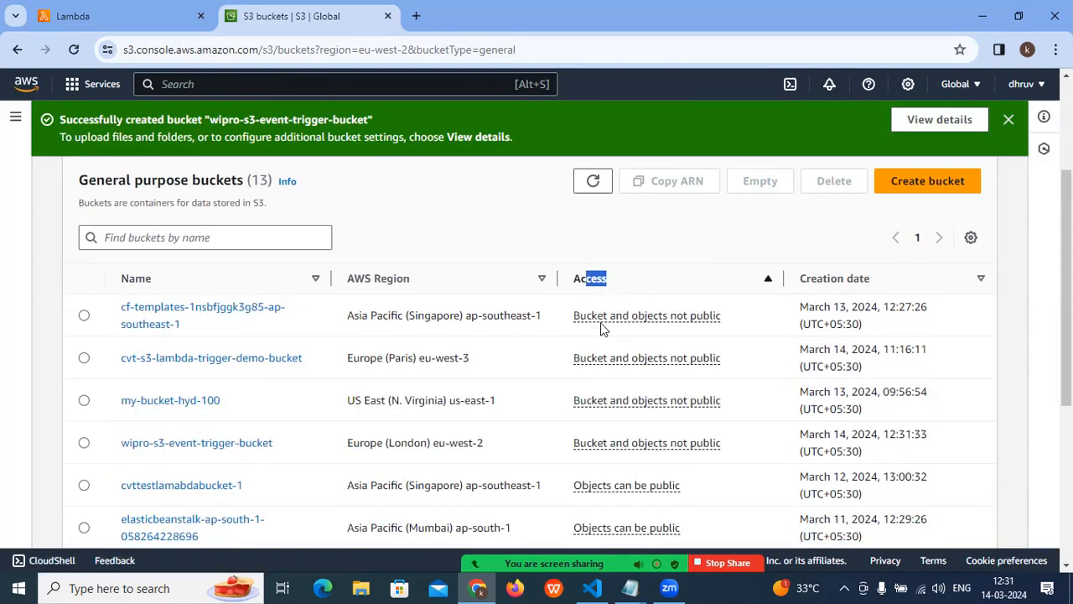
scroll(601, 327, "up", 2)
scroll(406, 384, "down", 1)
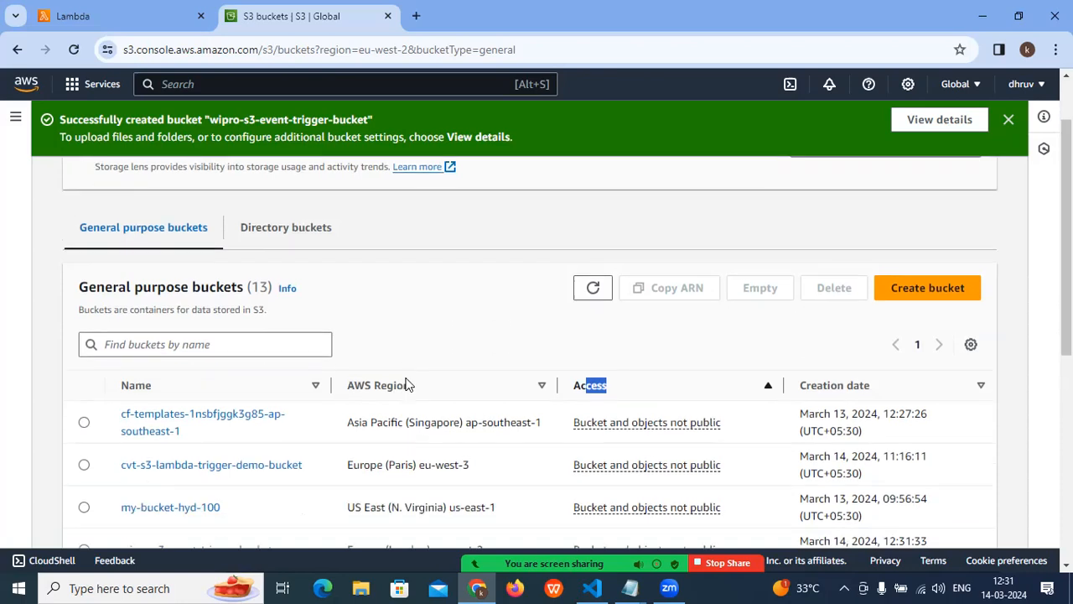
scroll(407, 384, "down", 1)
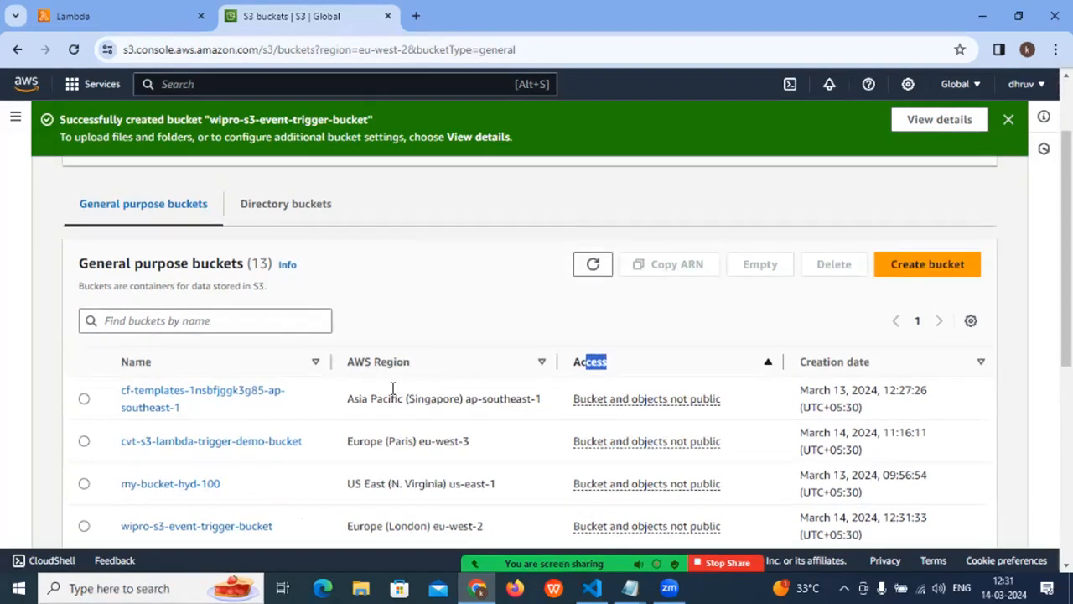
scroll(392, 388, "up", 2)
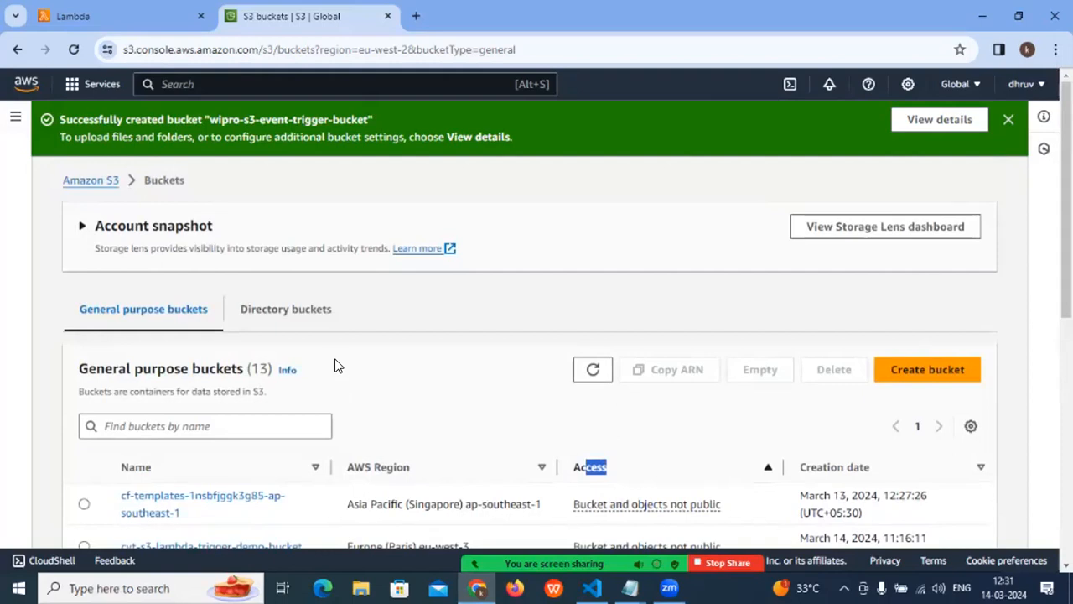
- Visit the Amazon S3 home page, return to the Buckets list, and open wipro-s3-event-trigger-bucket
left_click(81, 181)
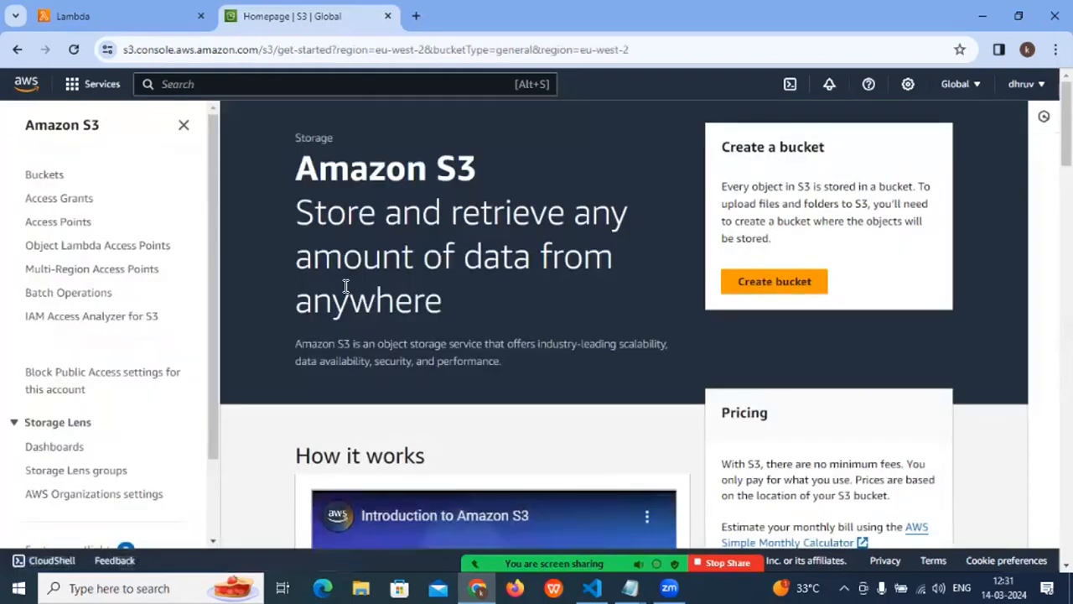
left_click(44, 175)
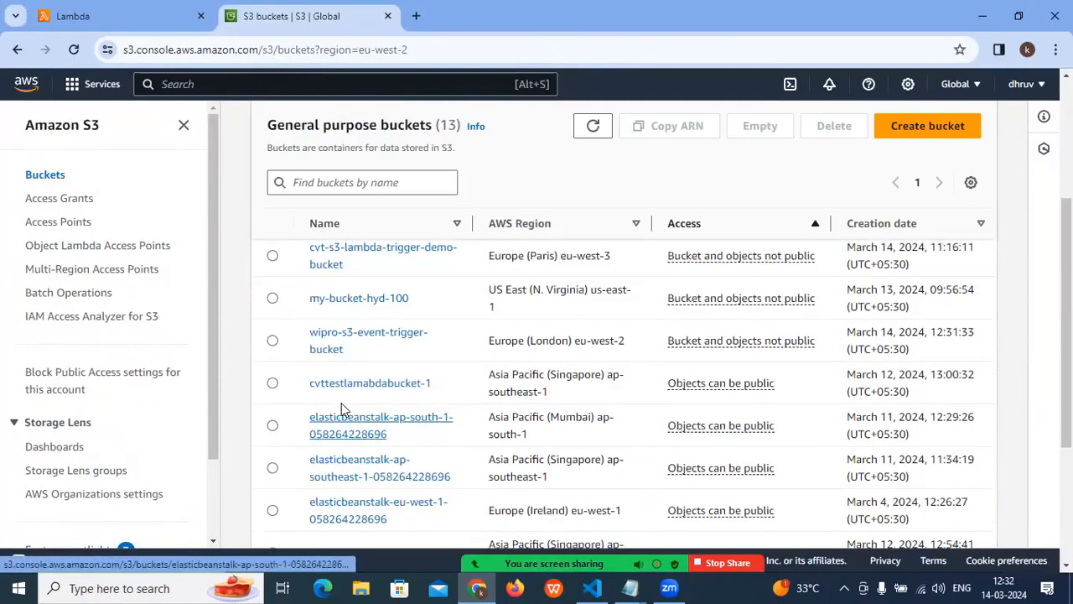
left_click(340, 336)
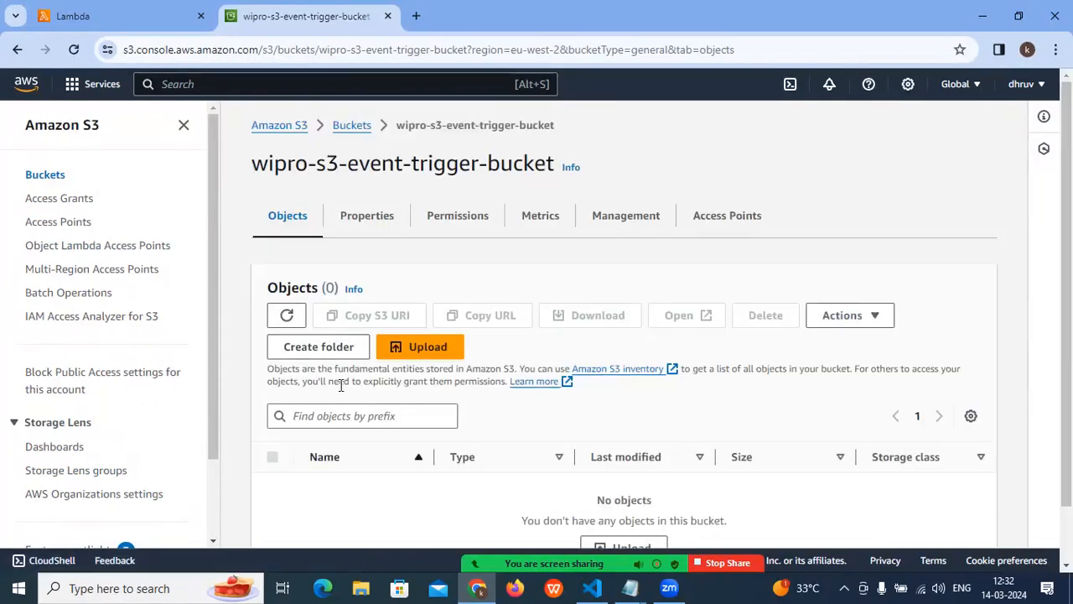
- Examine the bucket's object list and name, and open the bucket's properties
scroll(495, 427, "down", 1)
left_click_drag(597, 436, 757, 429)
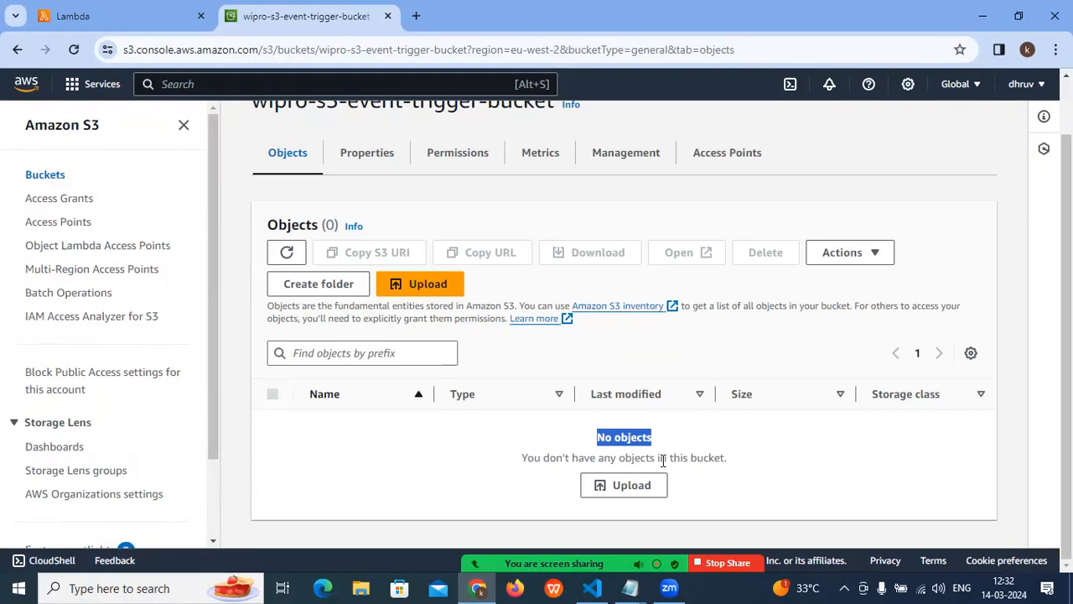
scroll(629, 394, "up", 1)
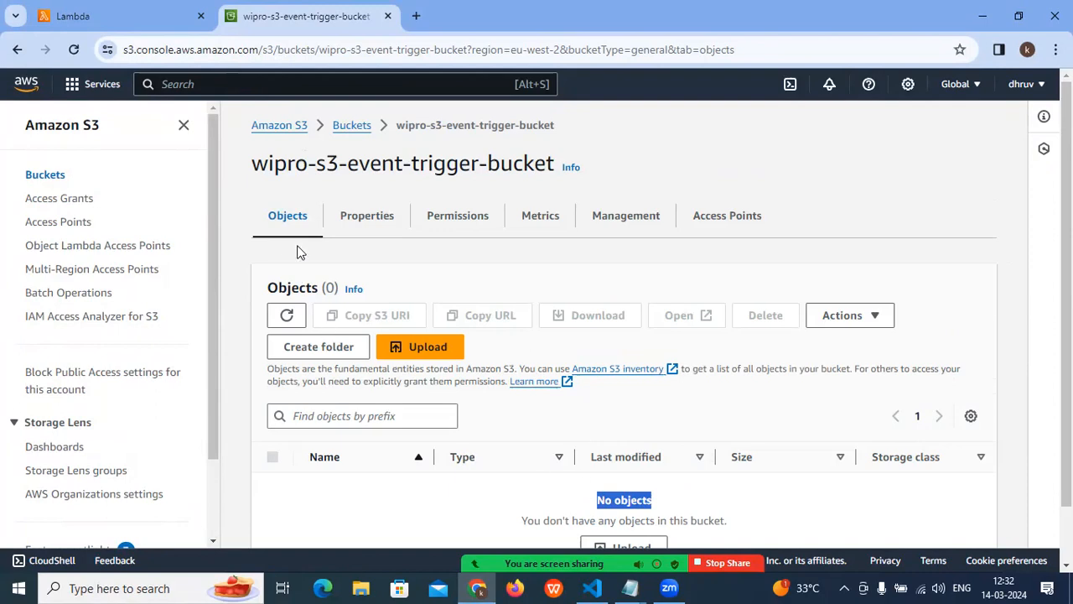
left_click(252, 171)
left_click_drag(251, 171, 567, 168)
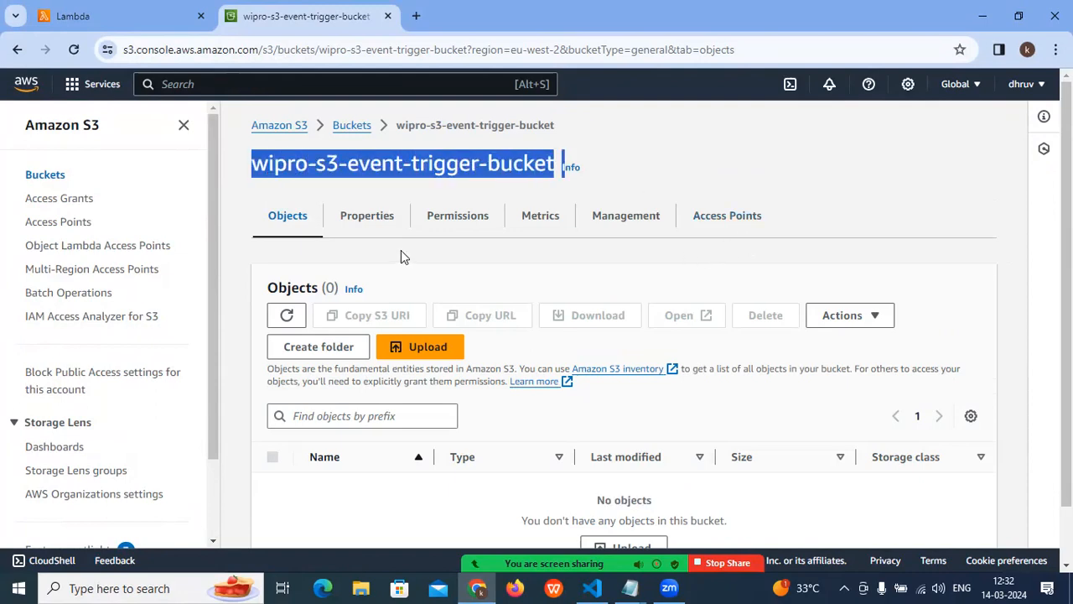
left_click(374, 227)
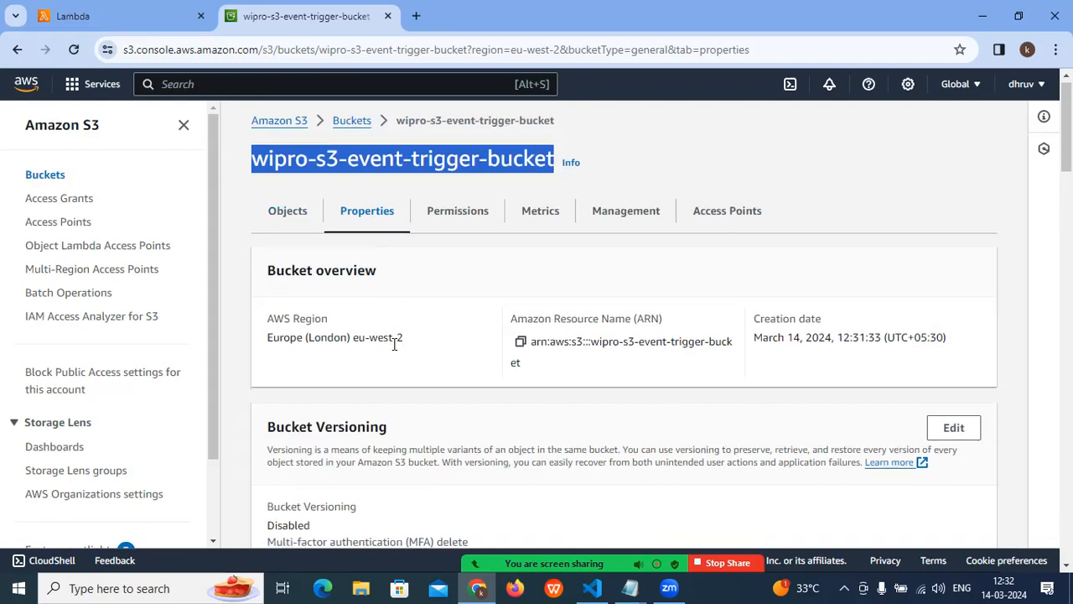
- Find the Event notifications section in the bucket properties and start creating an event notification
scroll(394, 344, "down", 6)
scroll(363, 378, "down", 2)
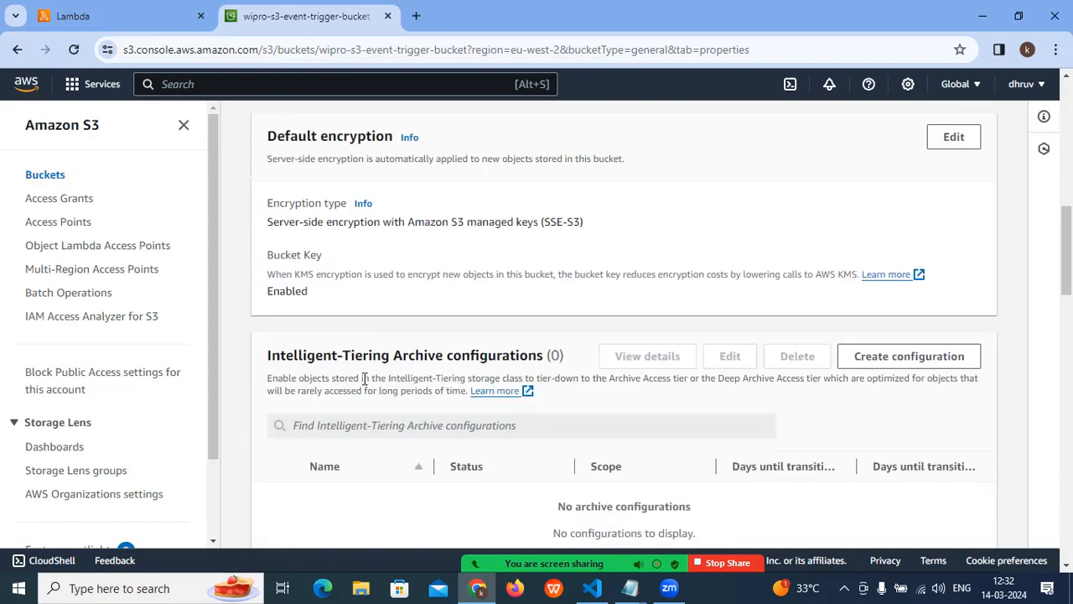
scroll(364, 379, "down", 5)
scroll(361, 378, "down", 4)
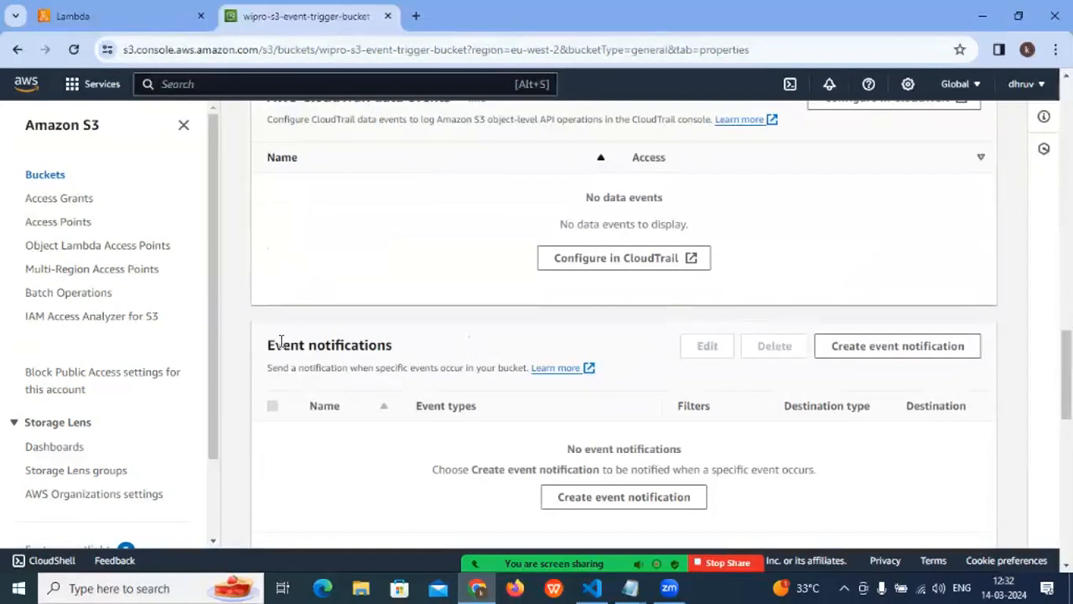
left_click_drag(281, 340, 447, 347)
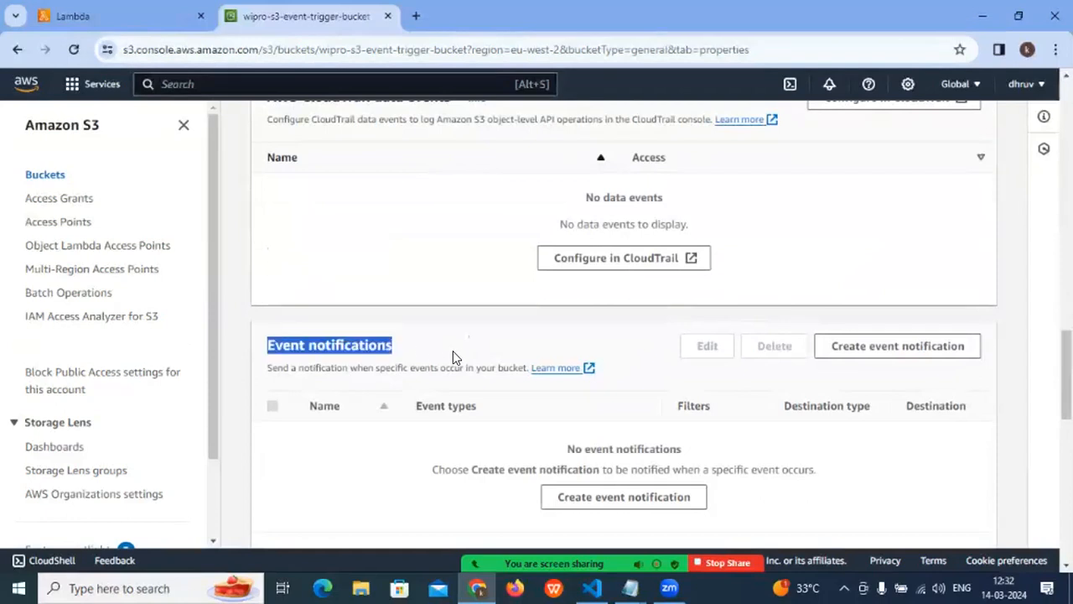
scroll(453, 357, "down", 1)
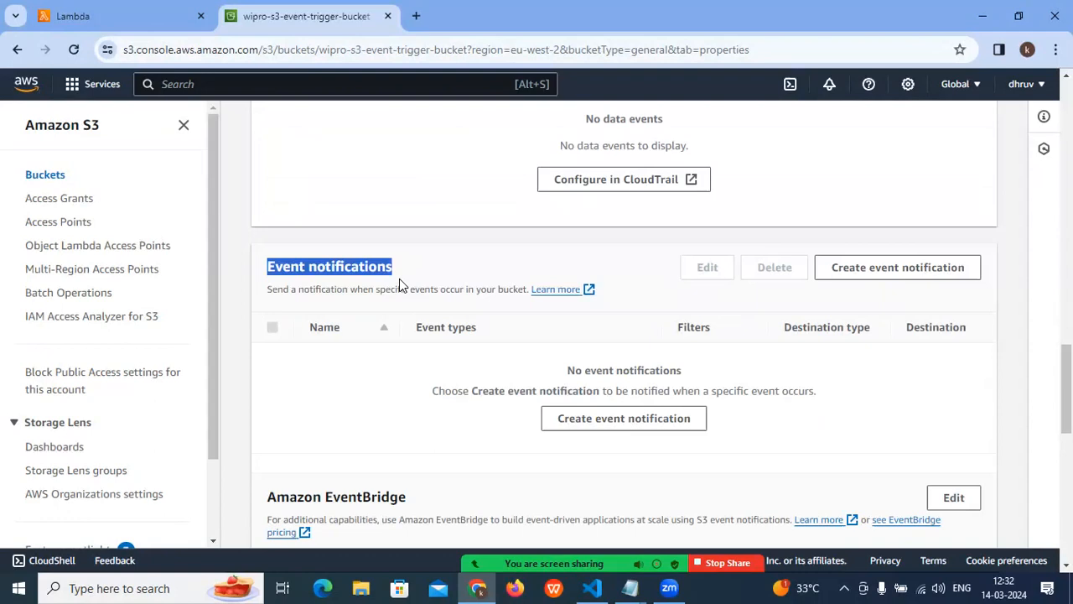
left_click(603, 421)
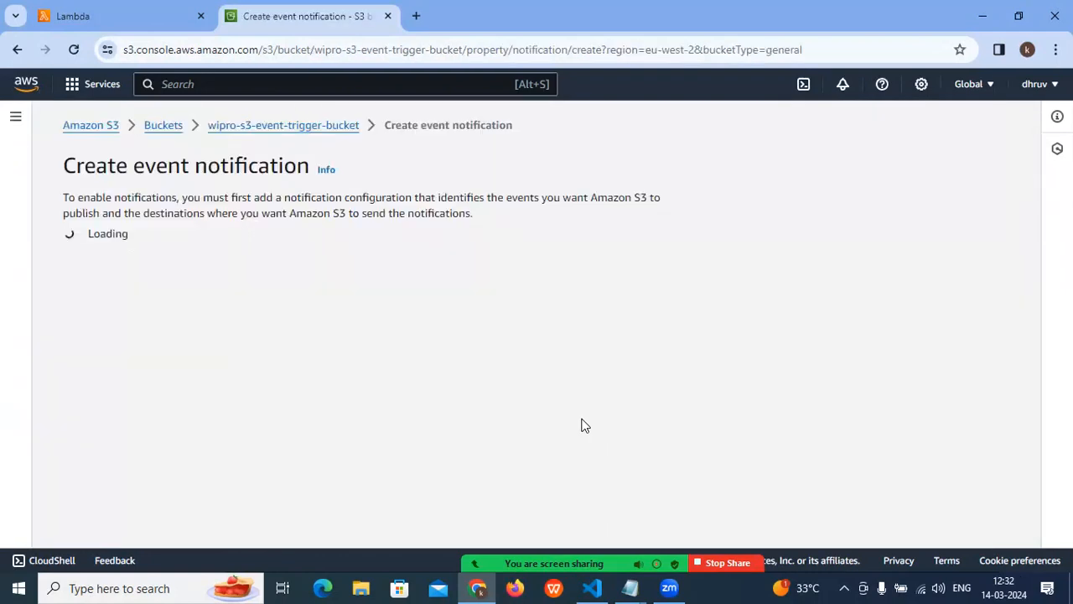
- Go through the general configuration and select the Put, Post and Copy object creation events
left_click(88, 327)
scroll(138, 322, "down", 2)
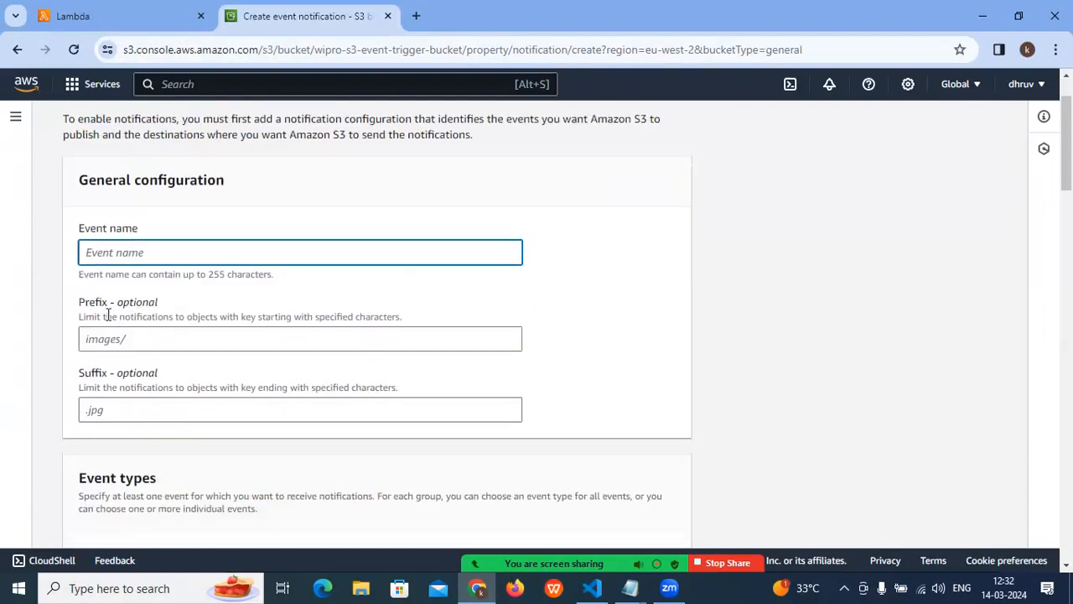
scroll(158, 329, "down", 3)
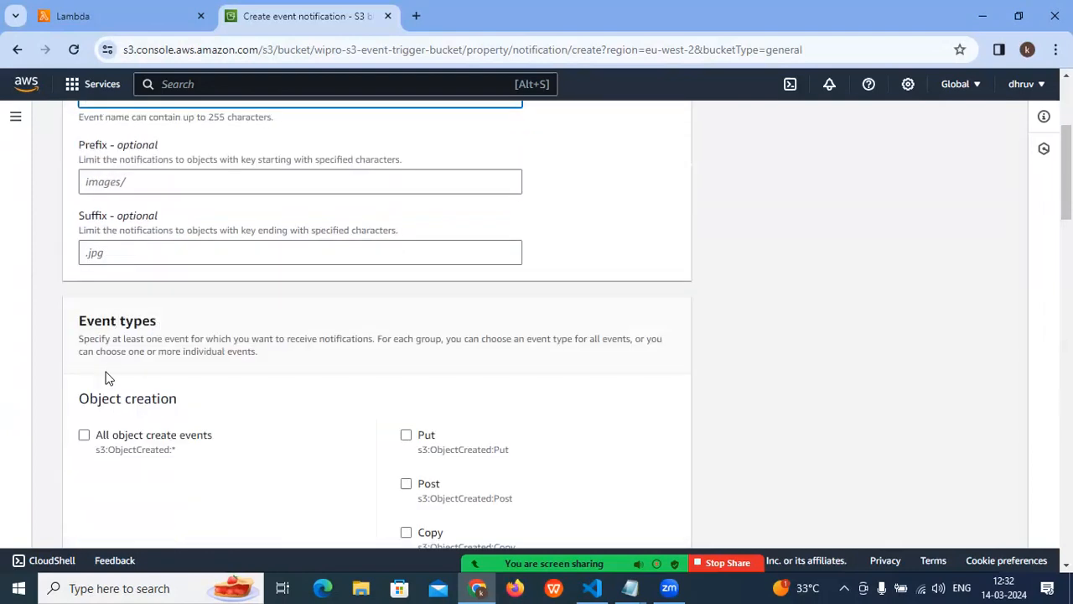
scroll(115, 377, "down", 3)
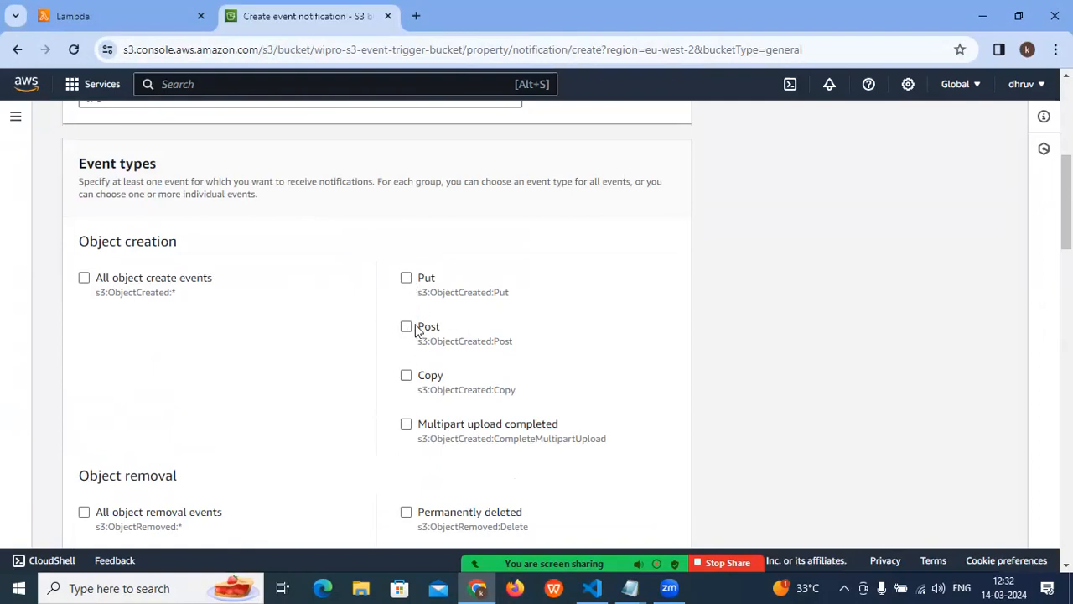
left_click_drag(436, 295, 486, 300)
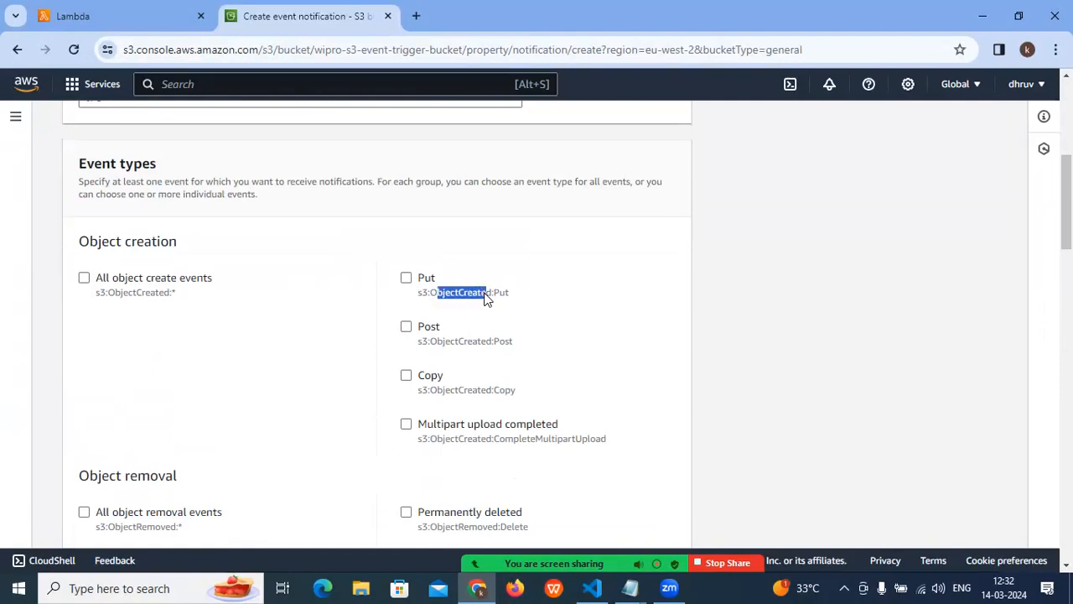
left_click(487, 300)
left_click_drag(436, 345, 550, 342)
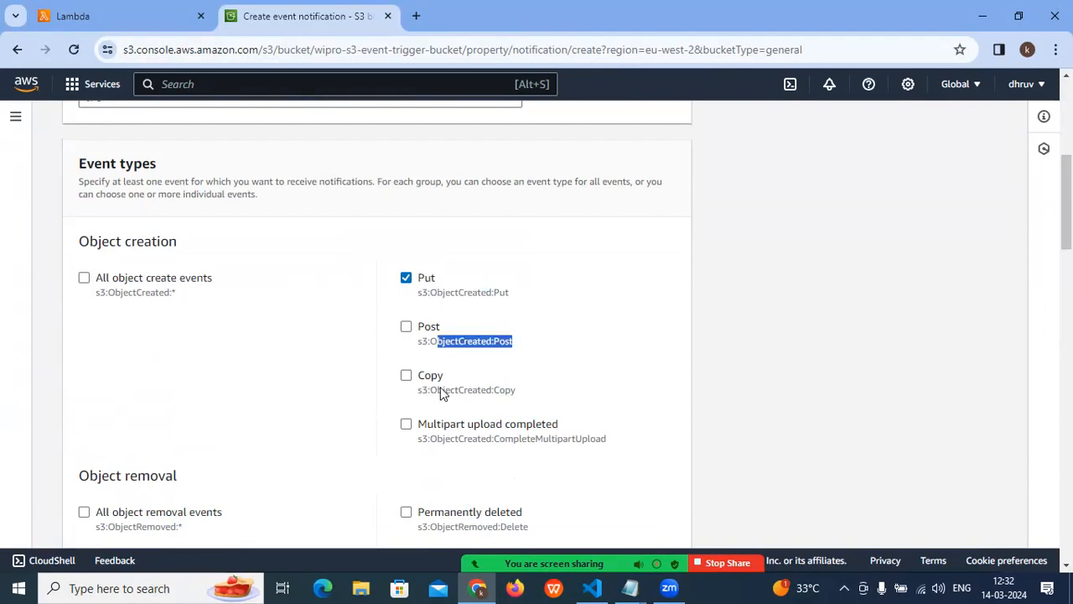
left_click(506, 388)
scroll(498, 390, "down", 1)
left_click(406, 248)
scroll(401, 350, "up", 1)
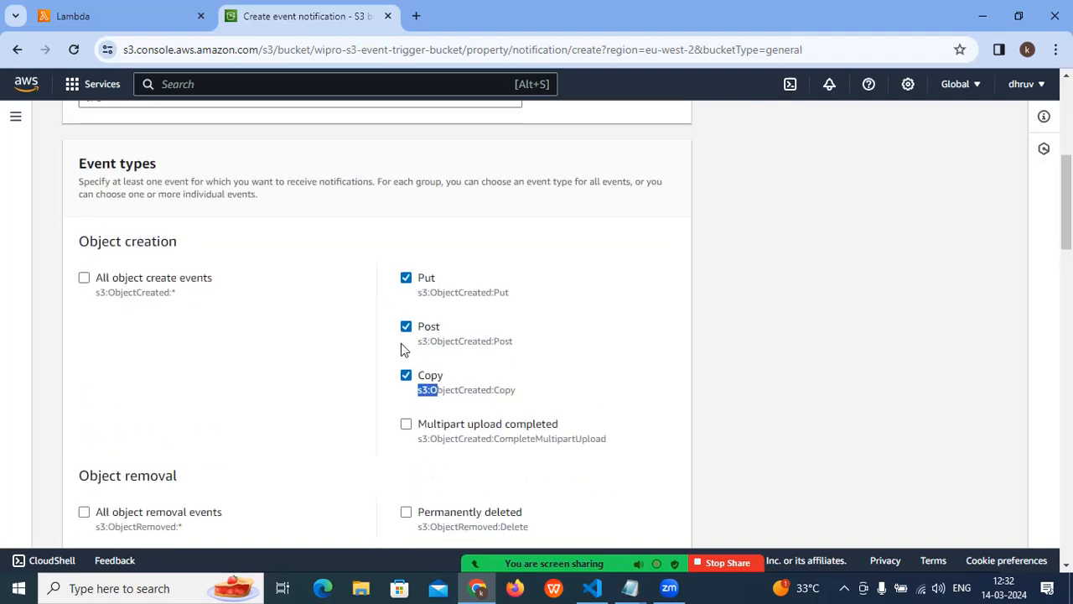
- Look through the remaining event types down to the Destination options
scroll(219, 351, "down", 6)
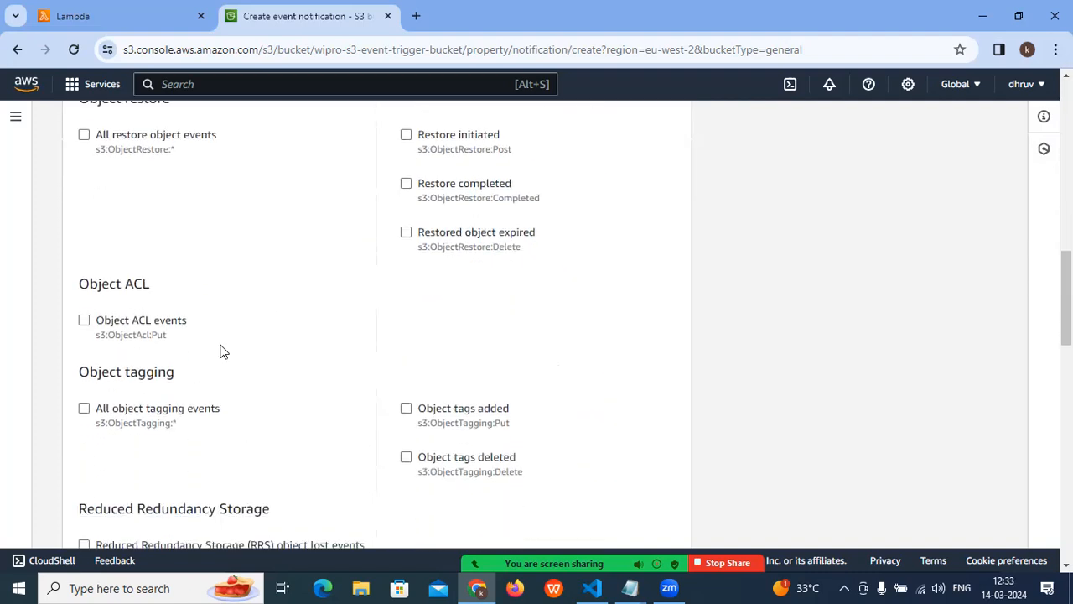
scroll(220, 351, "down", 7)
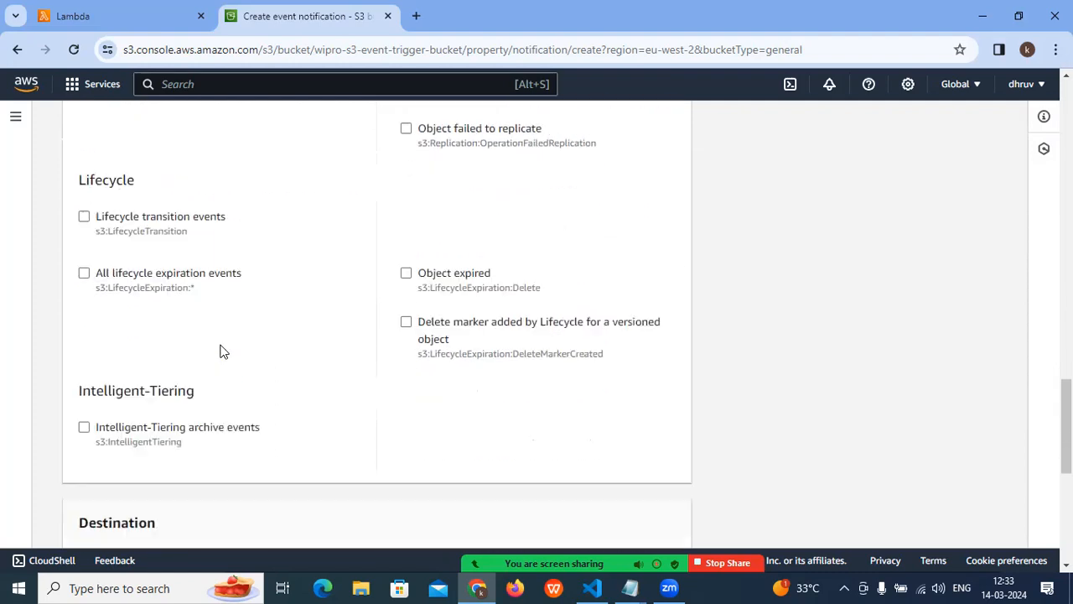
scroll(219, 351, "down", 5)
scroll(193, 344, "up", 2)
scroll(155, 340, "down", 2)
left_click_drag(73, 215, 159, 216)
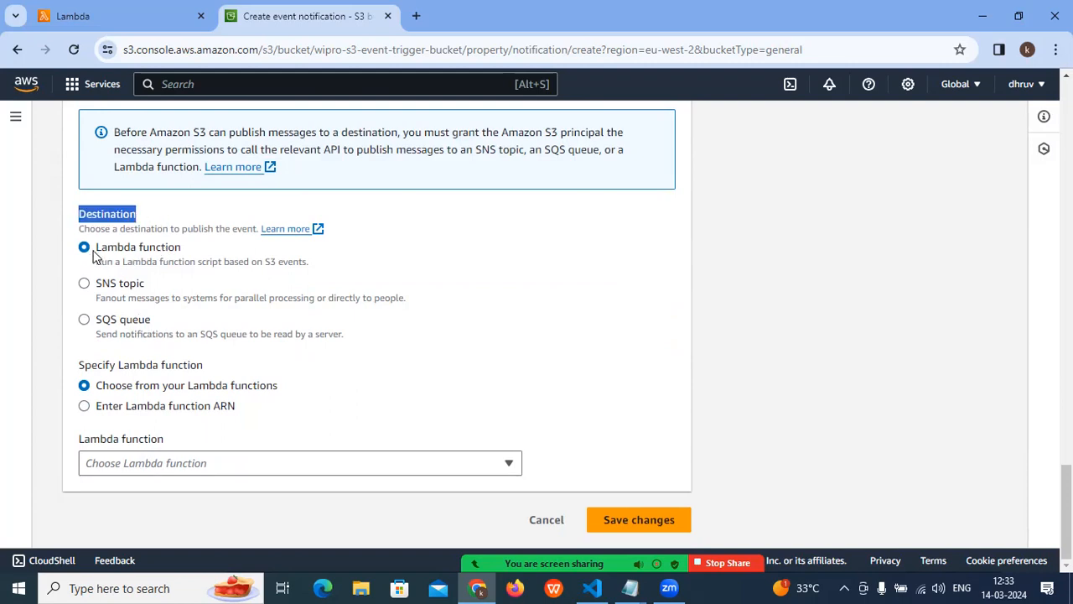
- Compare the Lambda function, SNS topic and SQS queue destinations, and finish with Lambda function selected
left_click_drag(97, 252, 174, 249)
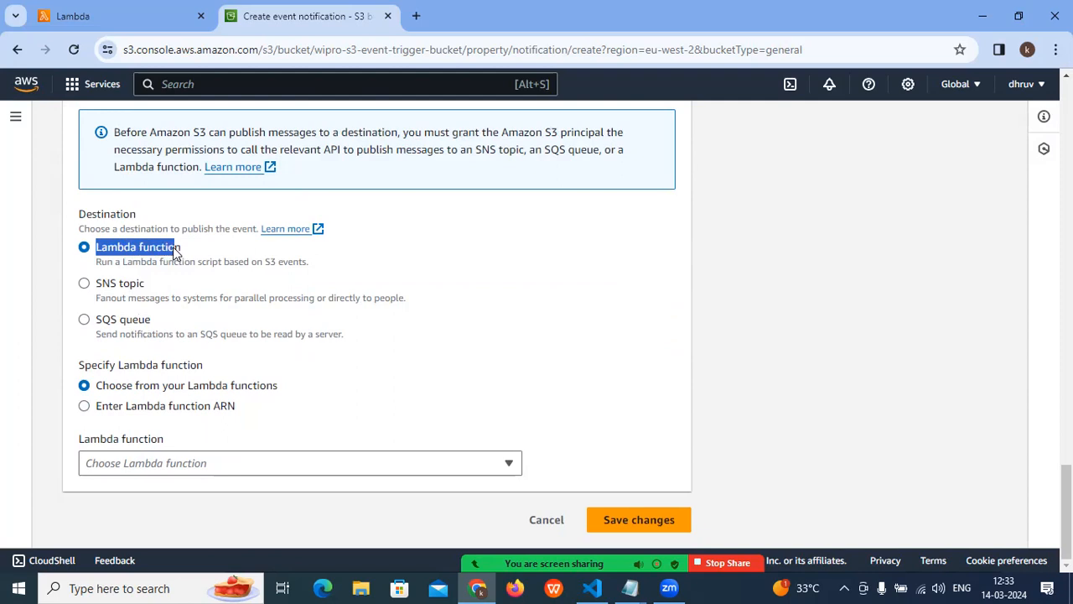
left_click_drag(95, 285, 148, 288)
left_click_drag(95, 321, 138, 323)
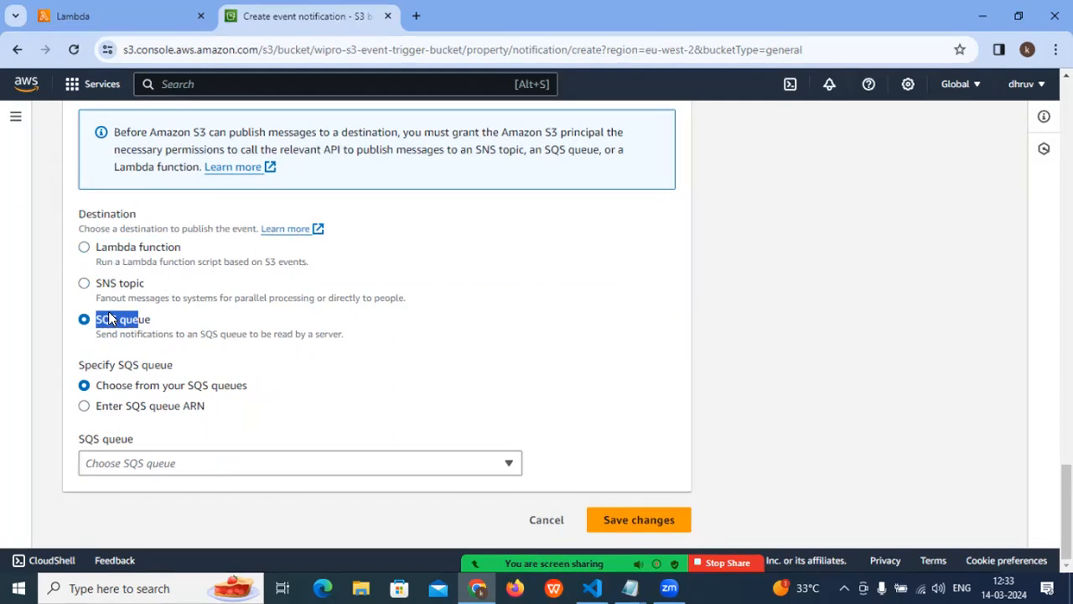
left_click(118, 249)
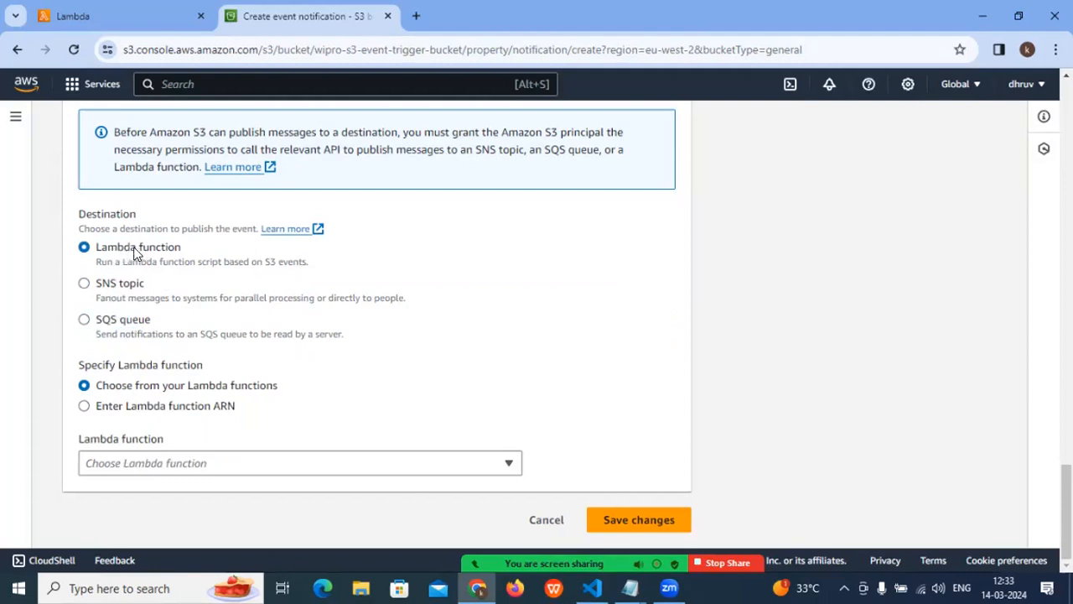
left_click(115, 289)
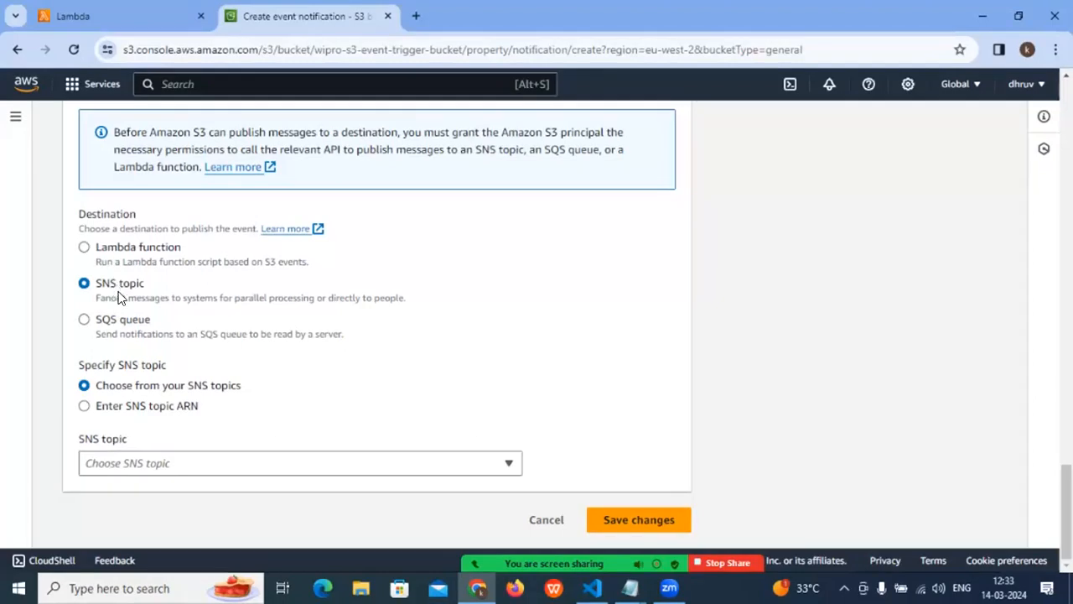
left_click(119, 319)
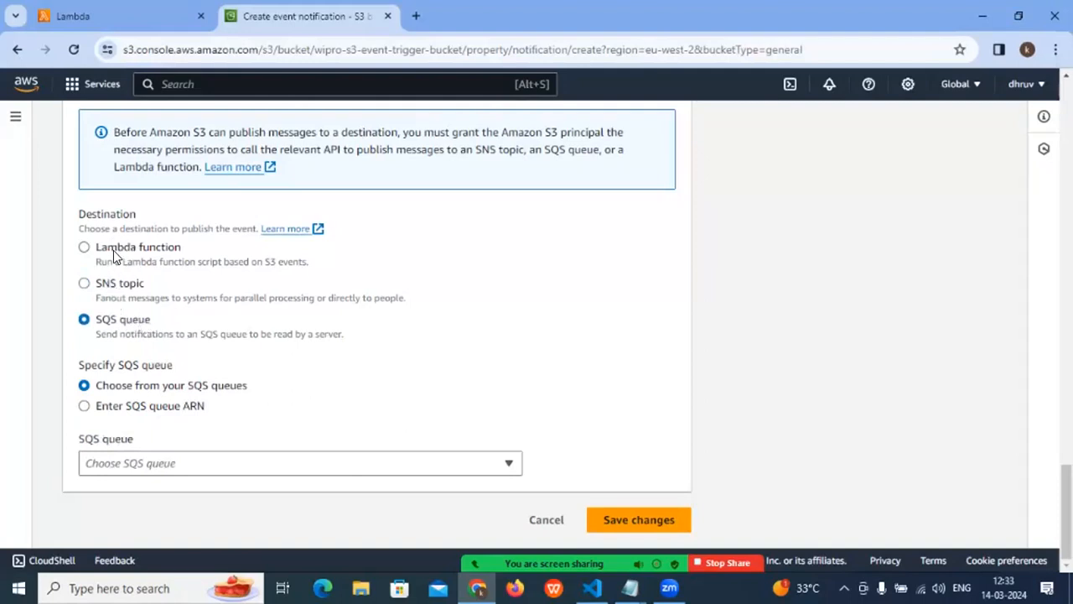
left_click(84, 247)
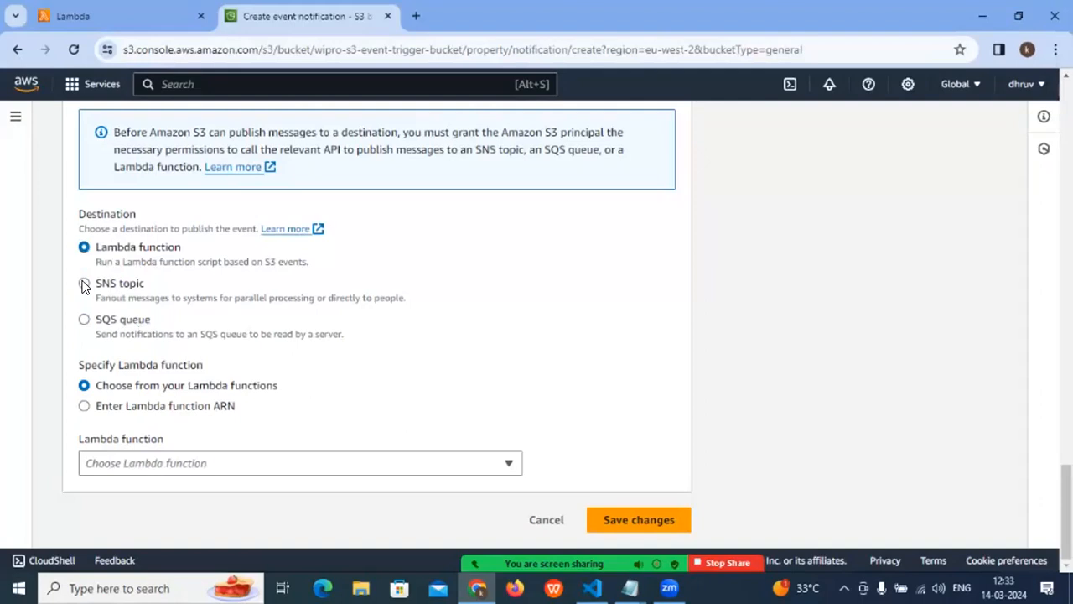
left_click(84, 283)
left_click(84, 320)
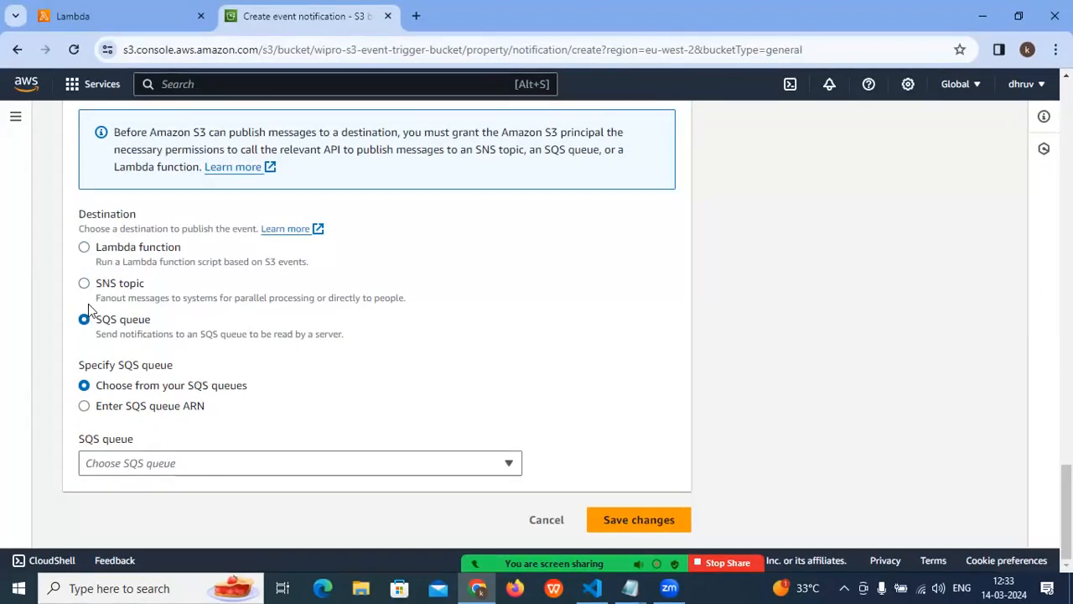
left_click(84, 247)
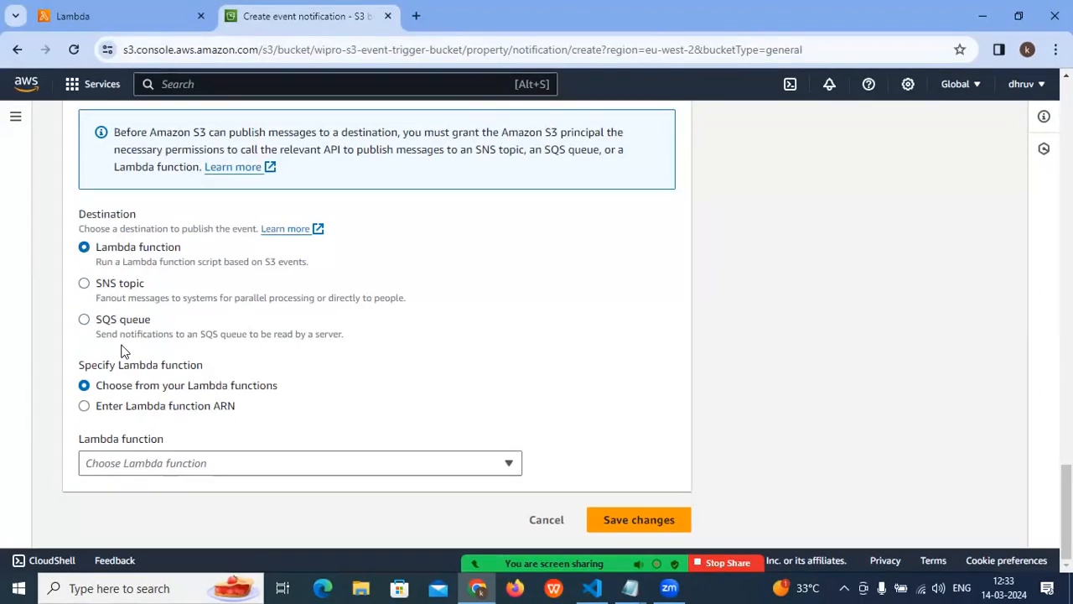
- Examine the options for specifying the Lambda function and open the list of available functions
left_click_drag(87, 370, 223, 366)
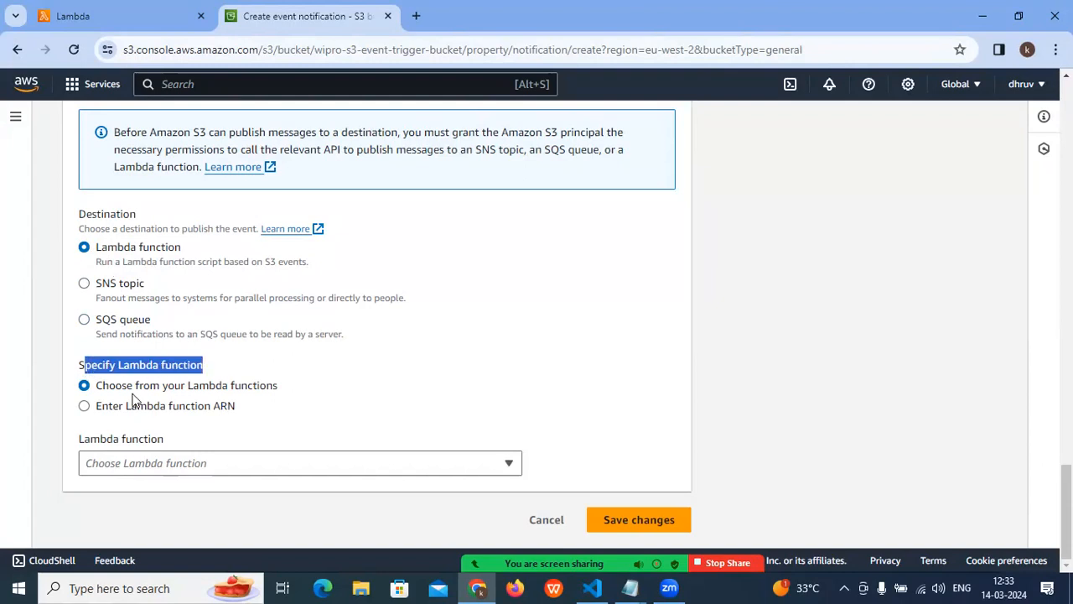
left_click_drag(109, 387, 296, 386)
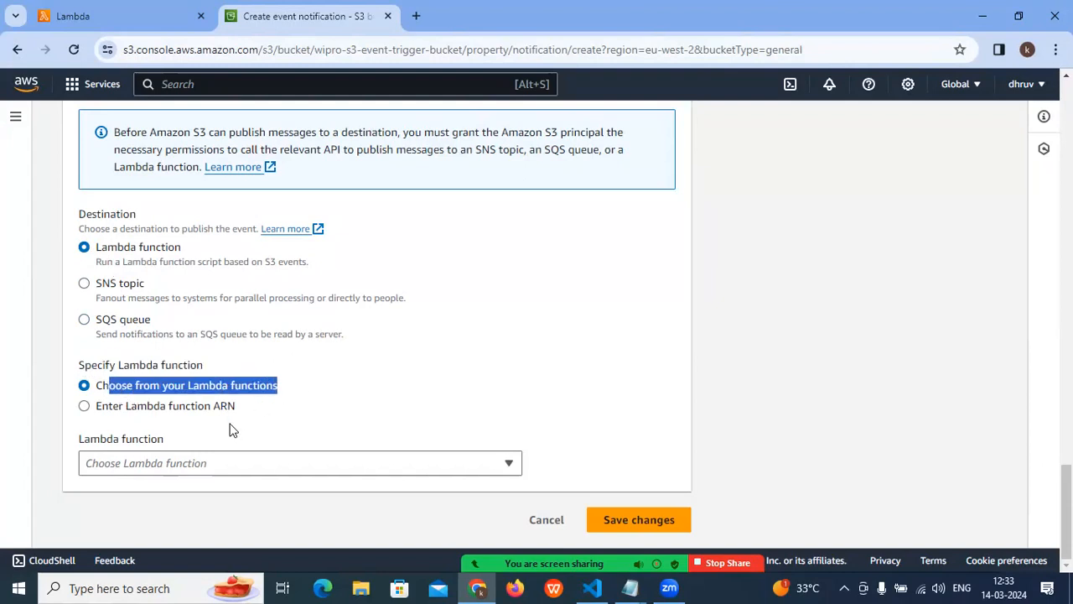
left_click(212, 462)
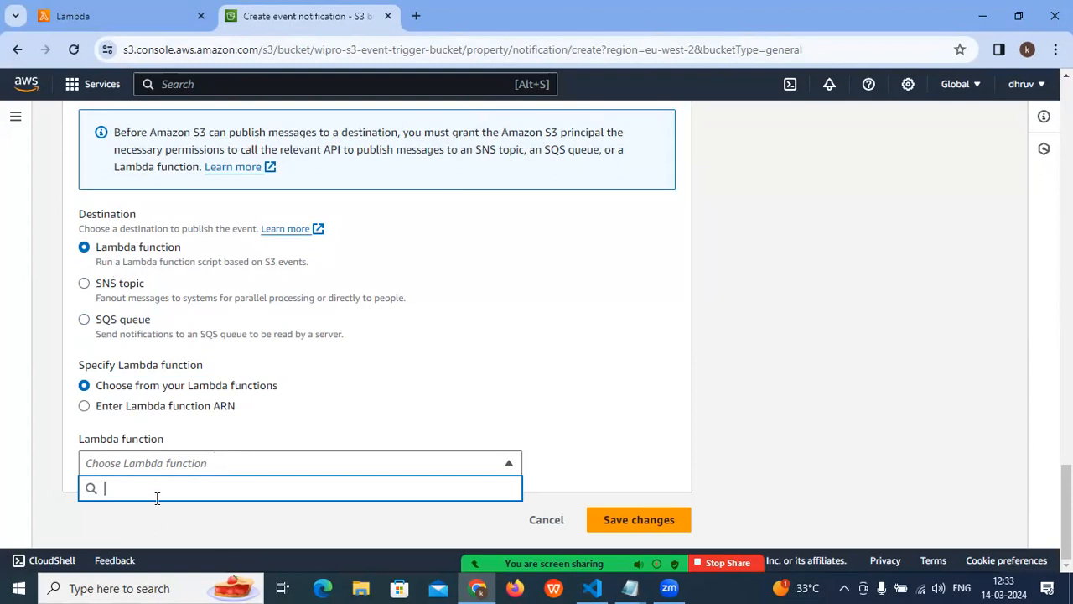
- Leave the event notification form for the Buckets list and reopen the properties of wipro-s3-event-trigger-bucket
scroll(224, 364, "up", 15)
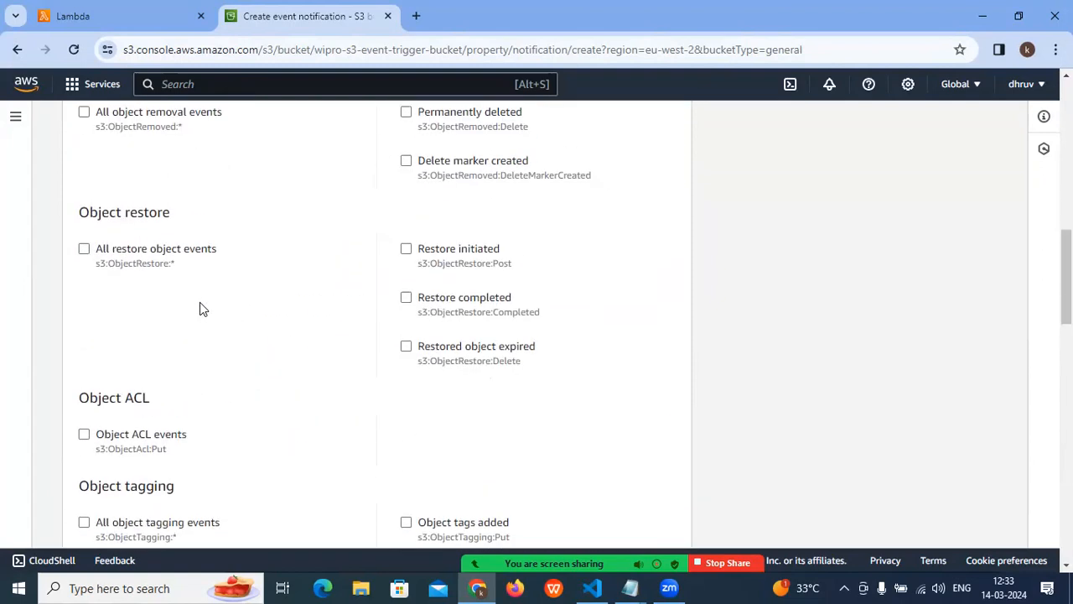
scroll(200, 308, "up", 10)
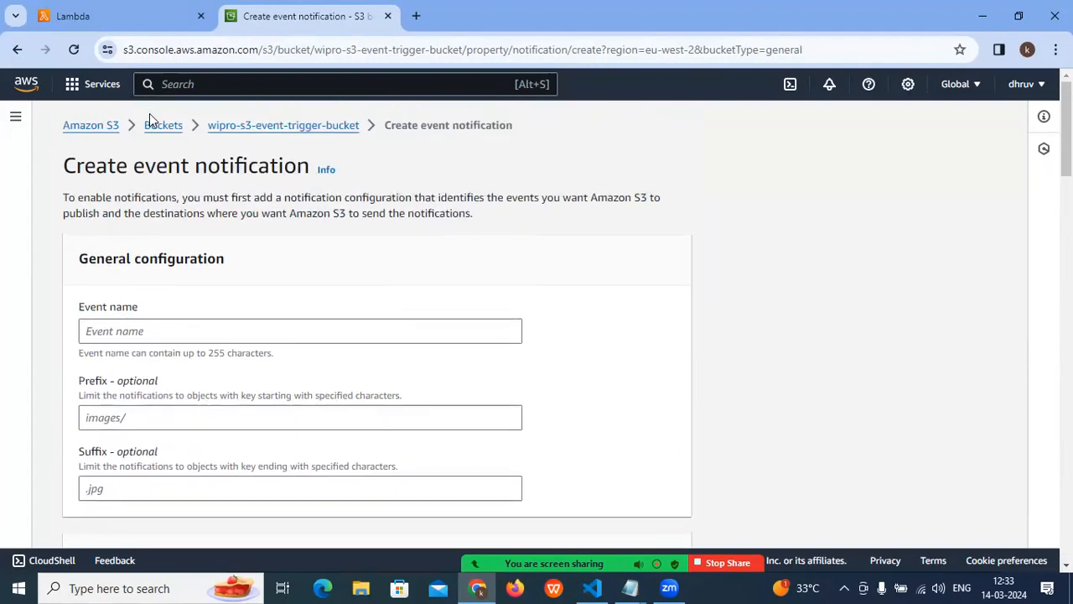
left_click(153, 121)
scroll(249, 419, "down", 2)
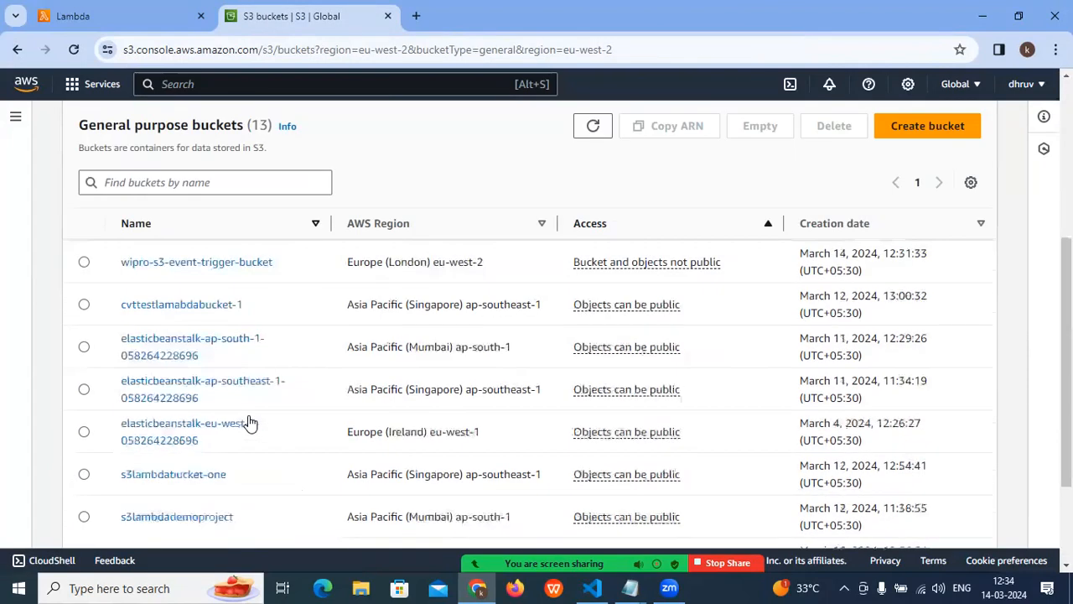
scroll(249, 423, "up", 2)
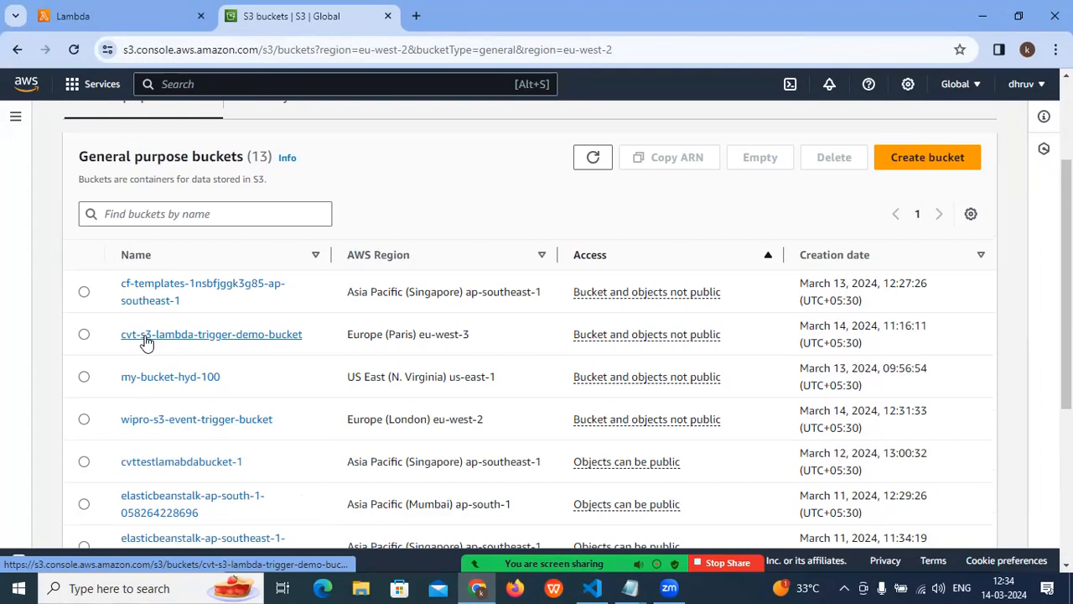
left_click(166, 420)
left_click(177, 225)
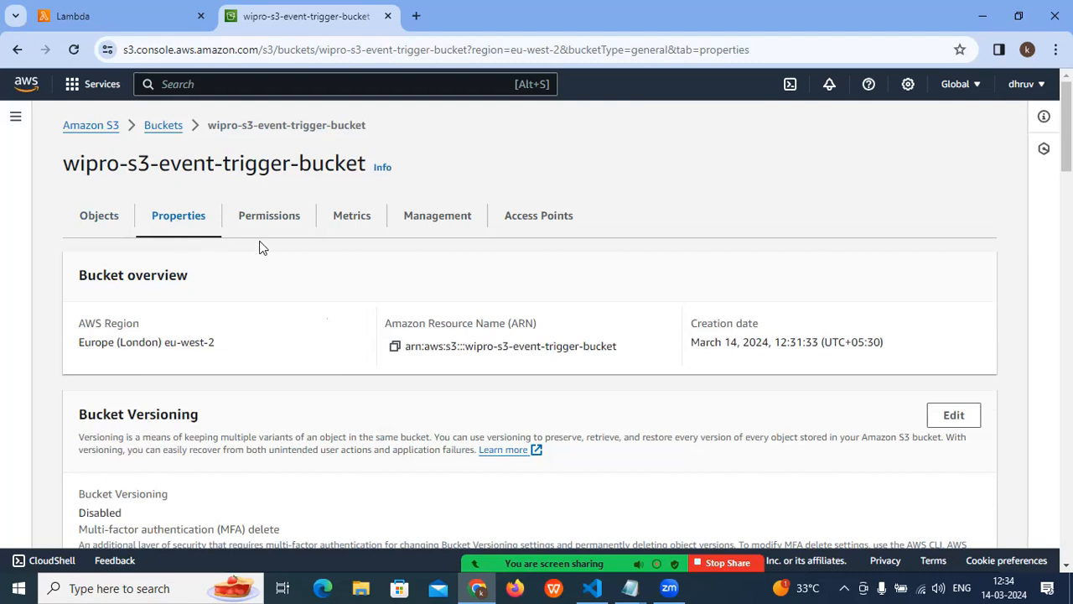
- Switch to the Lambda console and start creating a new function
left_click(83, 16)
scroll(258, 308, "down", 2)
scroll(258, 312, "up", 2)
left_click(652, 313)
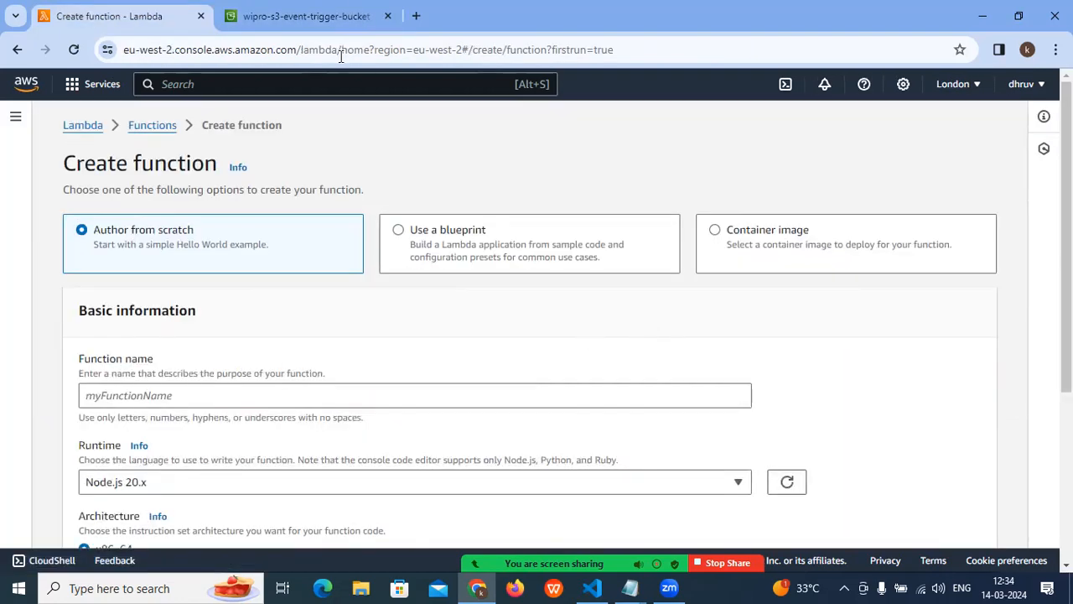
- Return to the S3 bucket's objects, start an upload, and add the industry file from Downloads
left_click(329, 16)
scroll(188, 290, "down", 3)
scroll(252, 285, "up", 3)
left_click(94, 215)
scroll(291, 318, "down", 1)
left_click(538, 485)
left_click(554, 322)
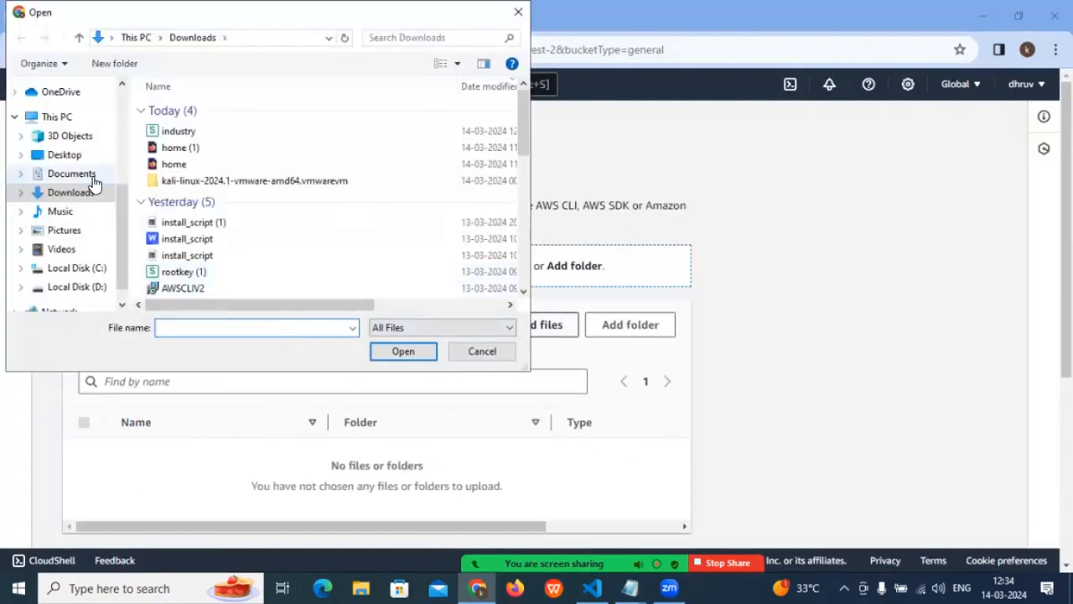
left_click(189, 130)
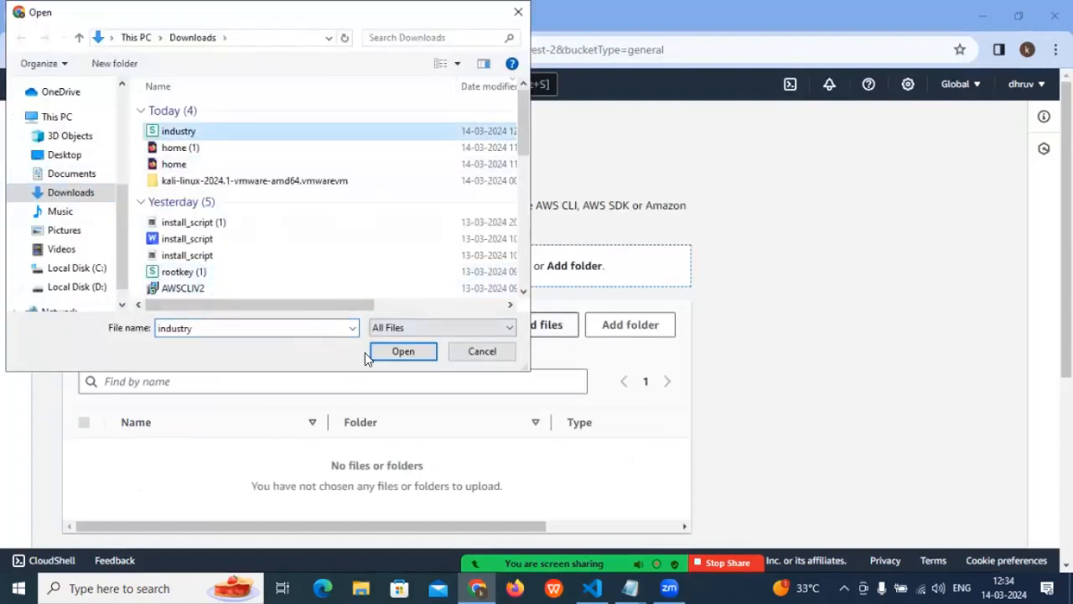
left_click(394, 352)
- Check the upload's file list and destination, and upload the file to wipro-s3-event-trigger-bucket
scroll(498, 417, "down", 3)
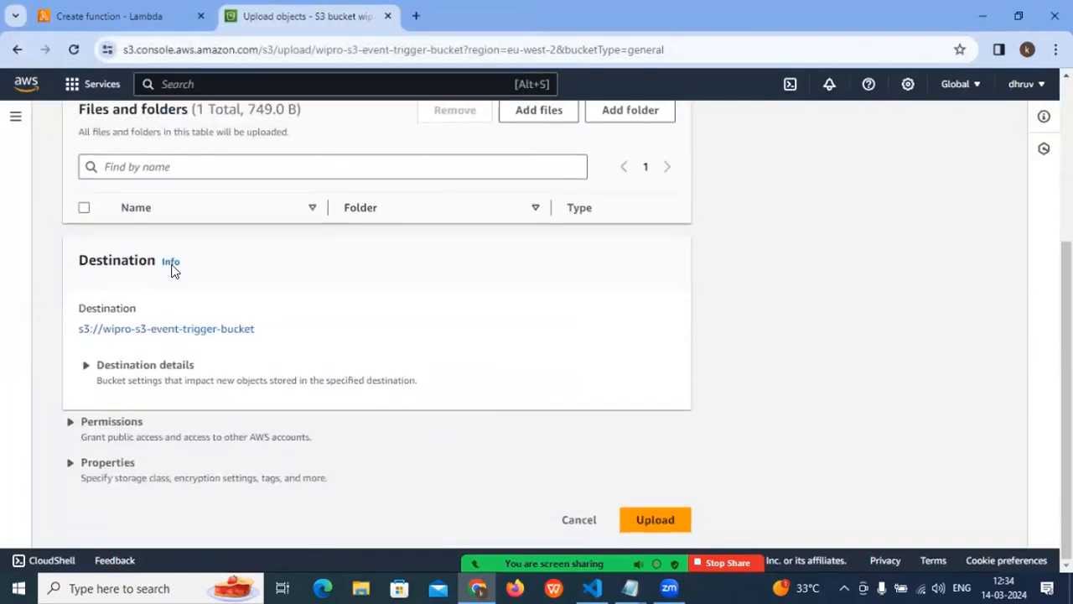
scroll(167, 291, "up", 2)
scroll(312, 362, "down", 2)
left_click(666, 520)
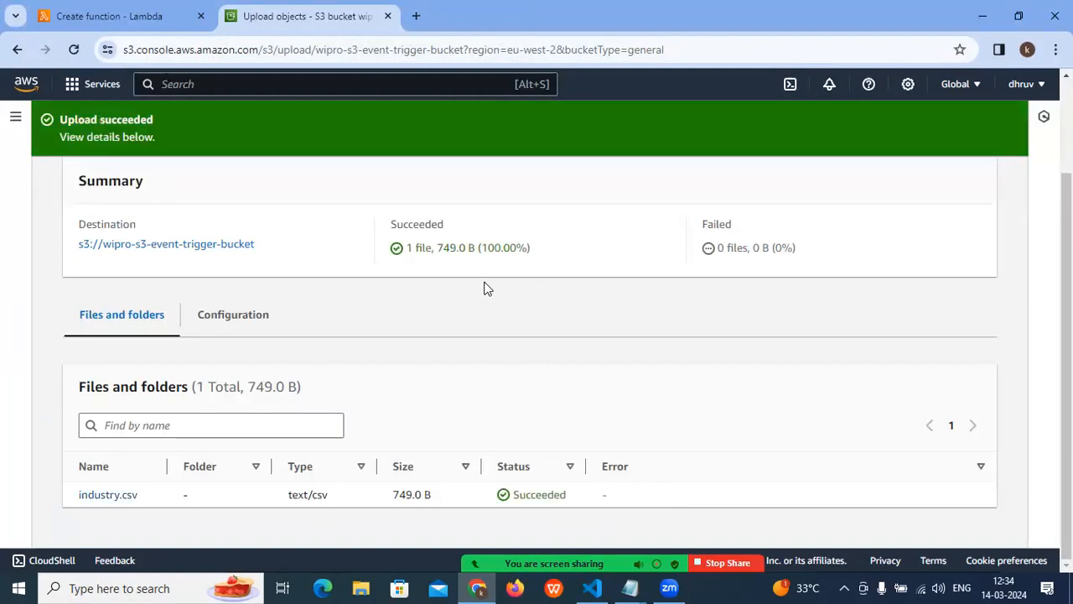
- Close the upload status and return to the Lambda function creation form with the Author from scratch option
scroll(699, 327, "up", 3)
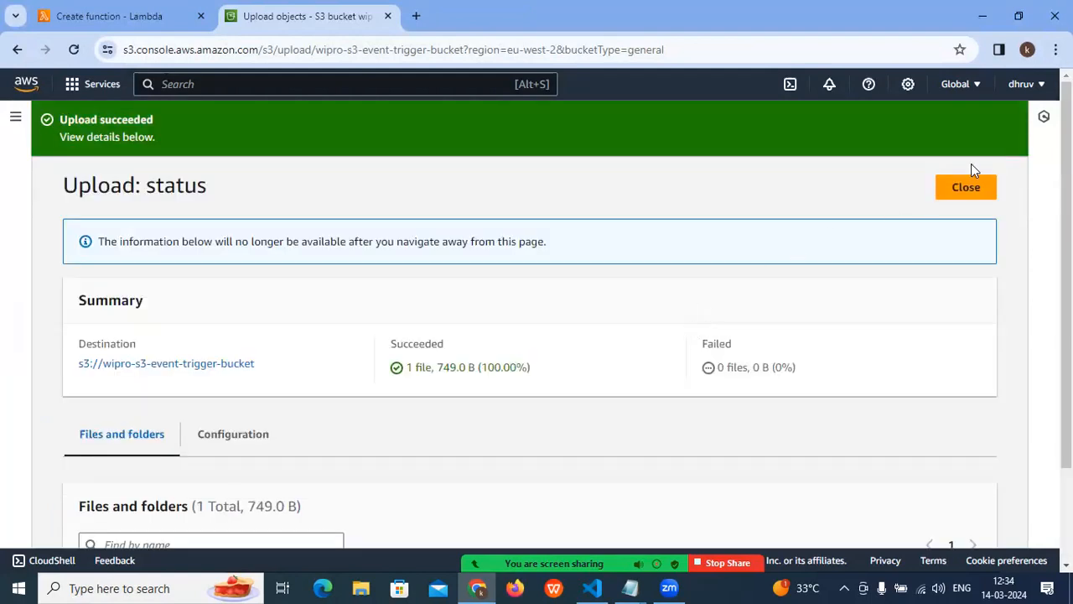
left_click(971, 187)
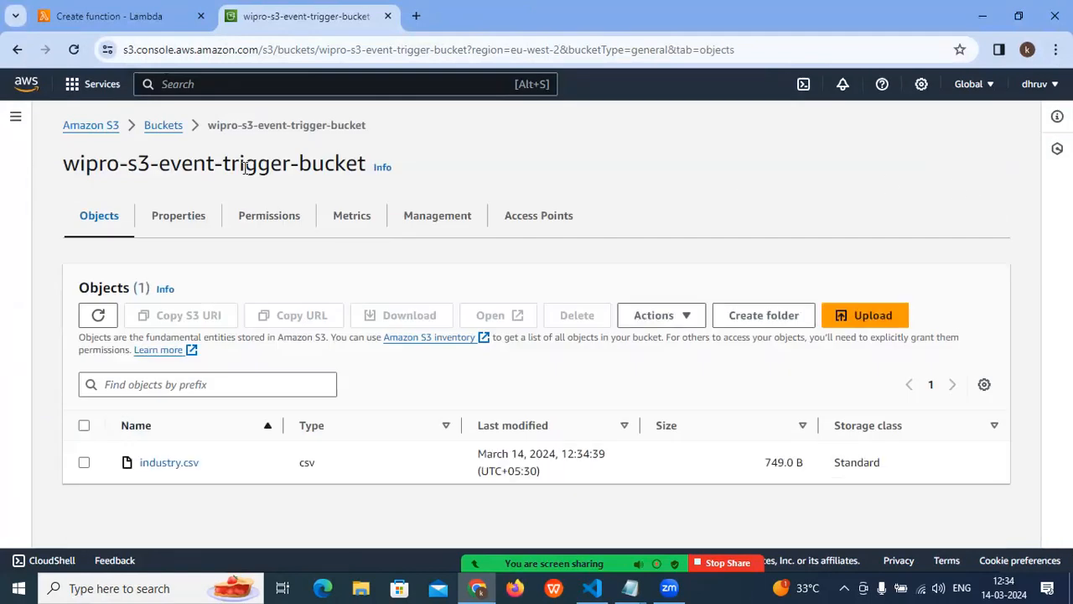
left_click(108, 15)
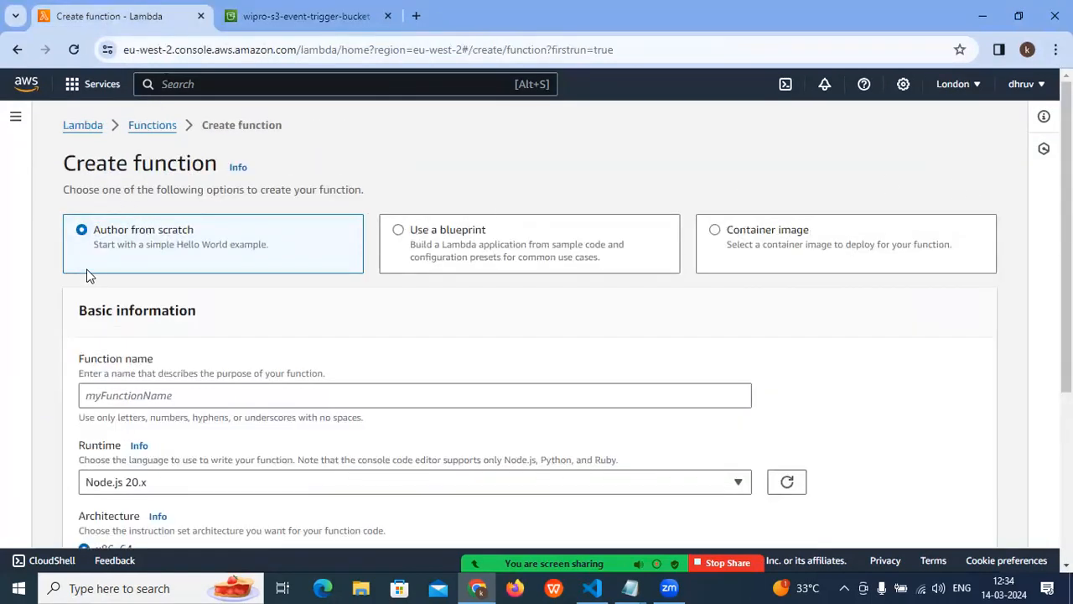
left_click_drag(94, 231, 200, 232)
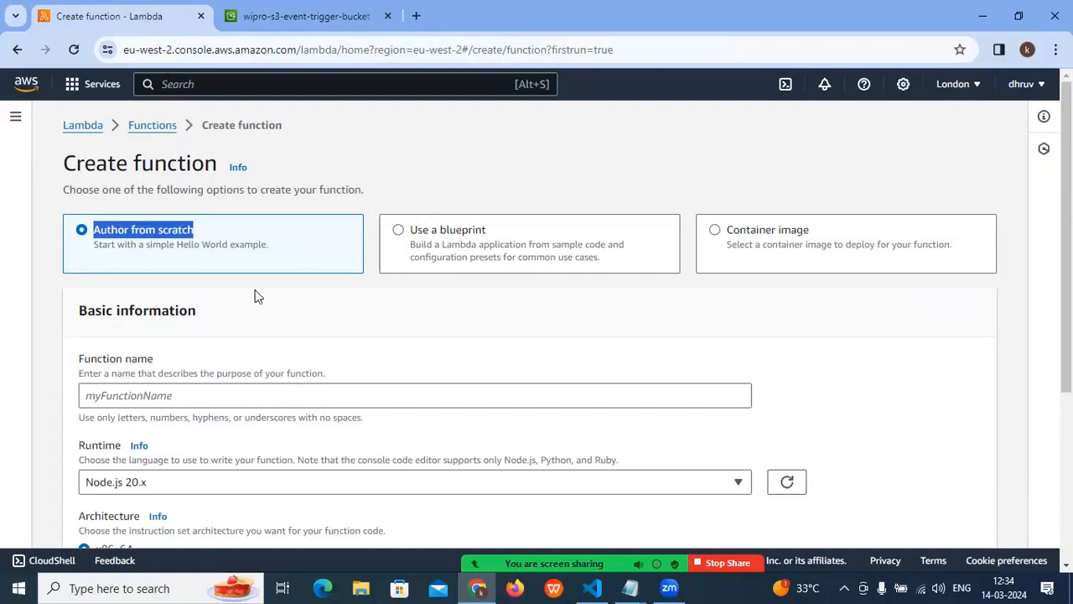
- Name the new function Wipro-Lambda-S3-Event-Trigger-Project
left_click(114, 396)
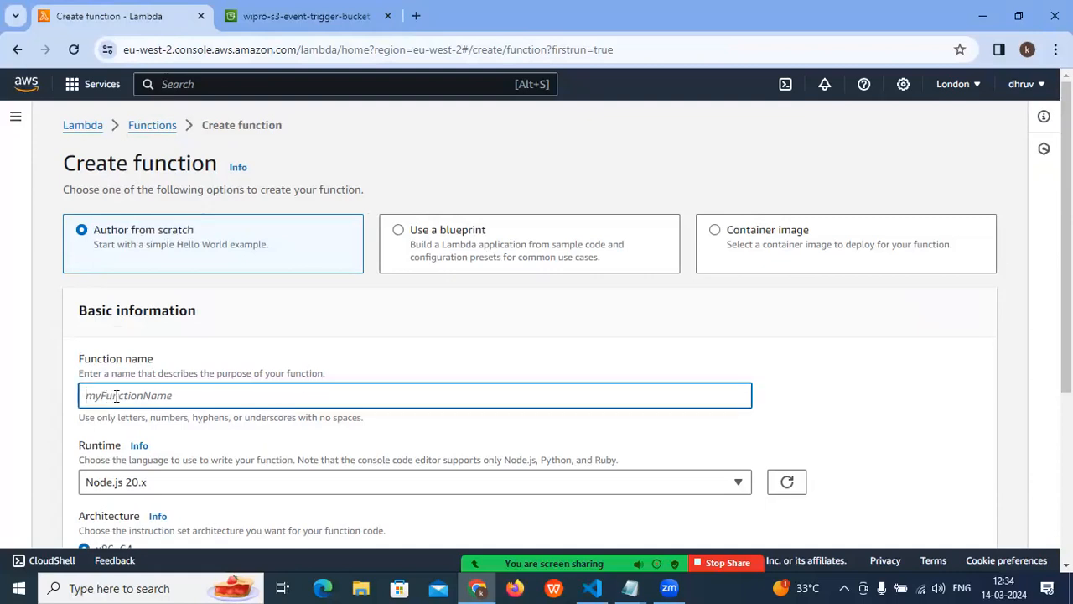
type("W")
key("BackSpace")
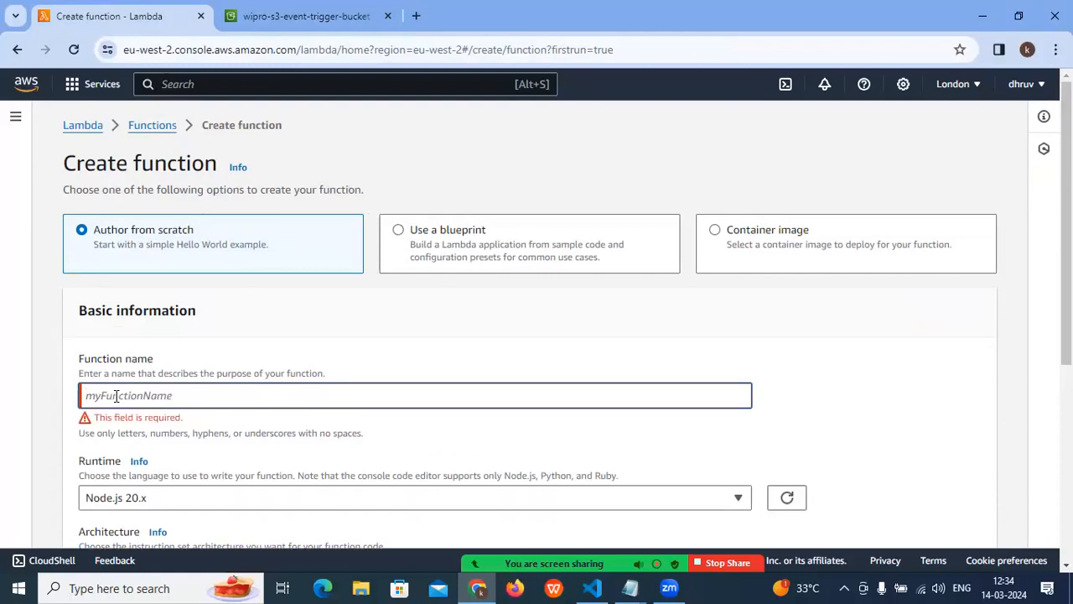
type("W")
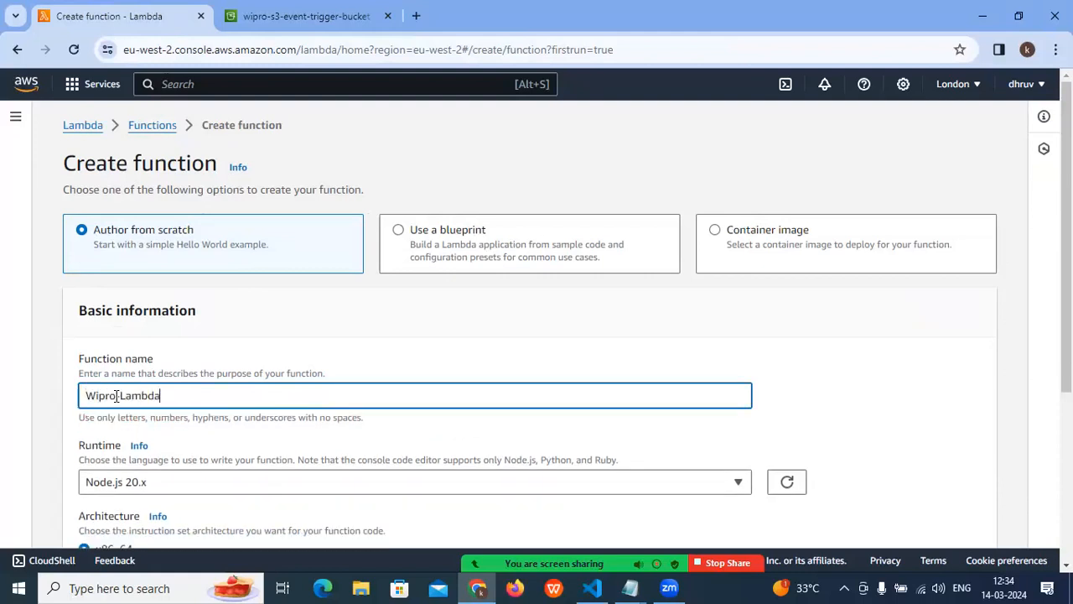
type("ipro-Lambda-S3-")
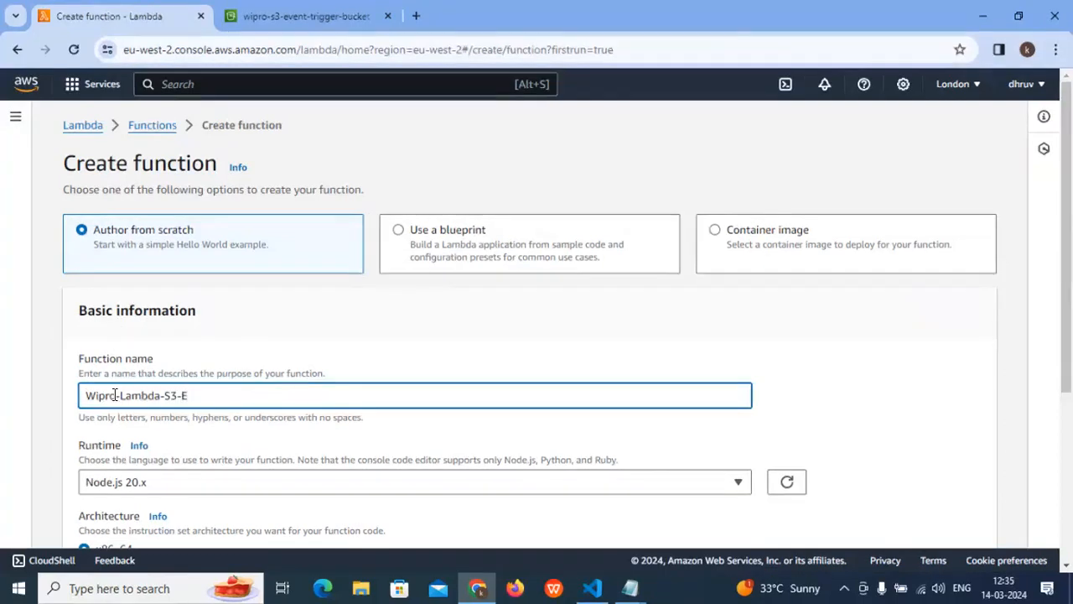
type("Event-Trig")
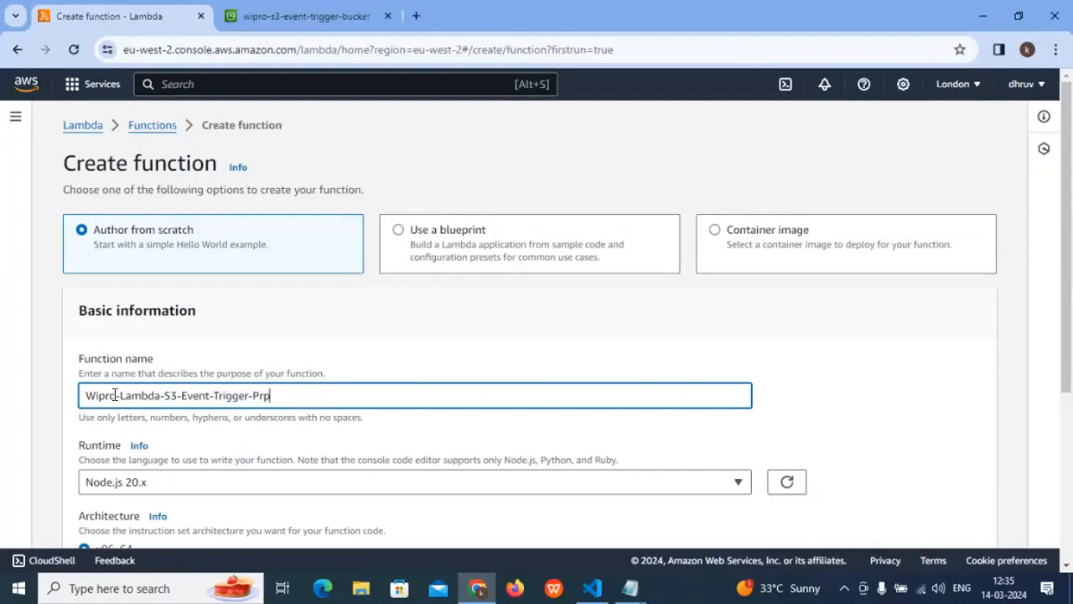
type("ger-Project")
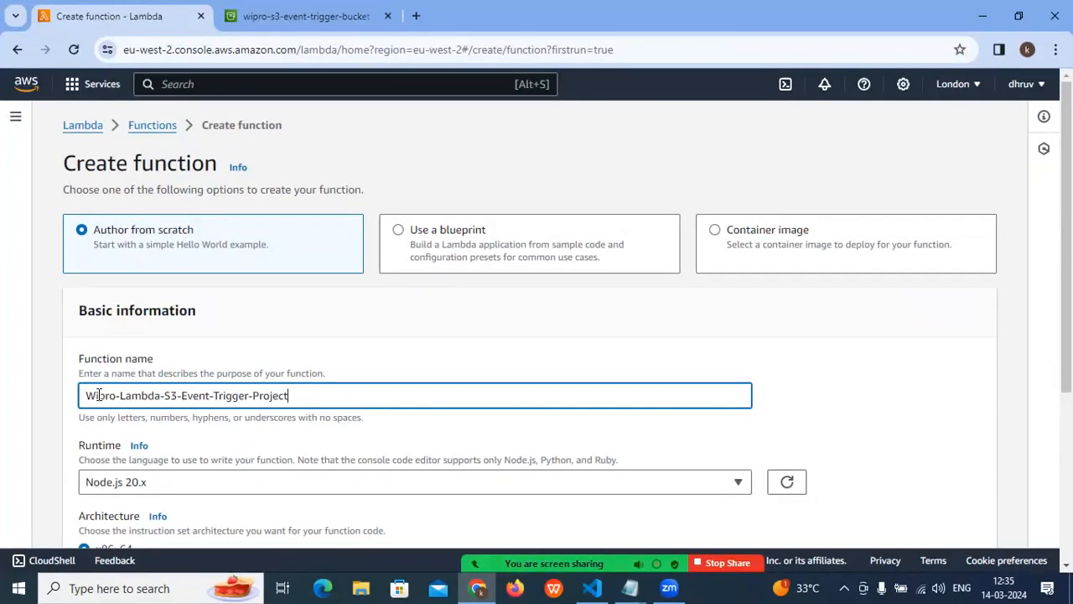
left_click_drag(98, 394, 208, 395)
left_click_drag(325, 394, 54, 408)
- Set the function's runtime to Python 3.12
scroll(165, 429, "down", 1)
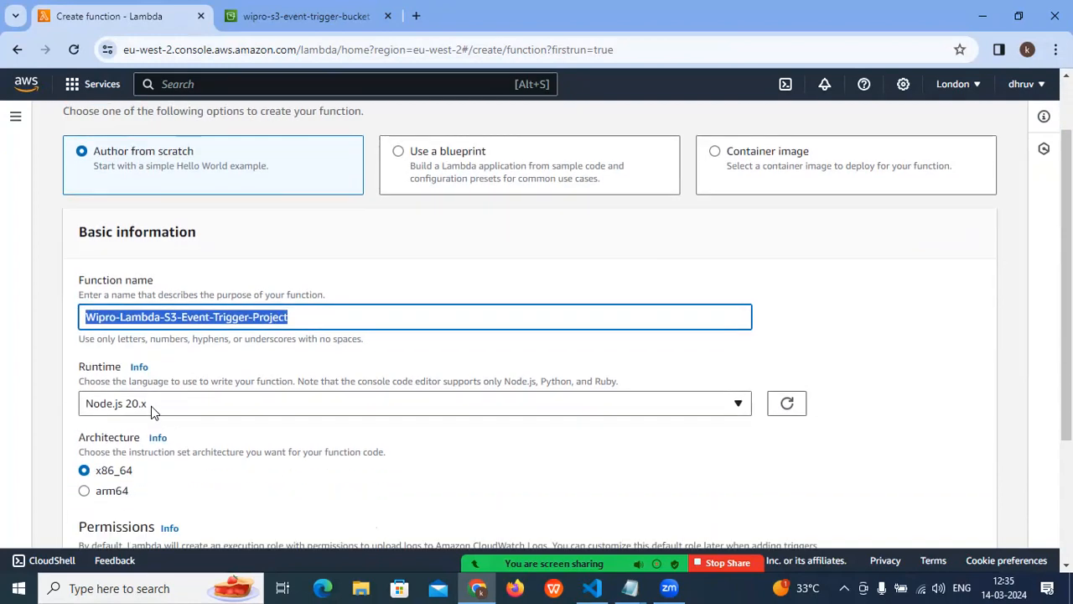
left_click(151, 403)
left_click(311, 404)
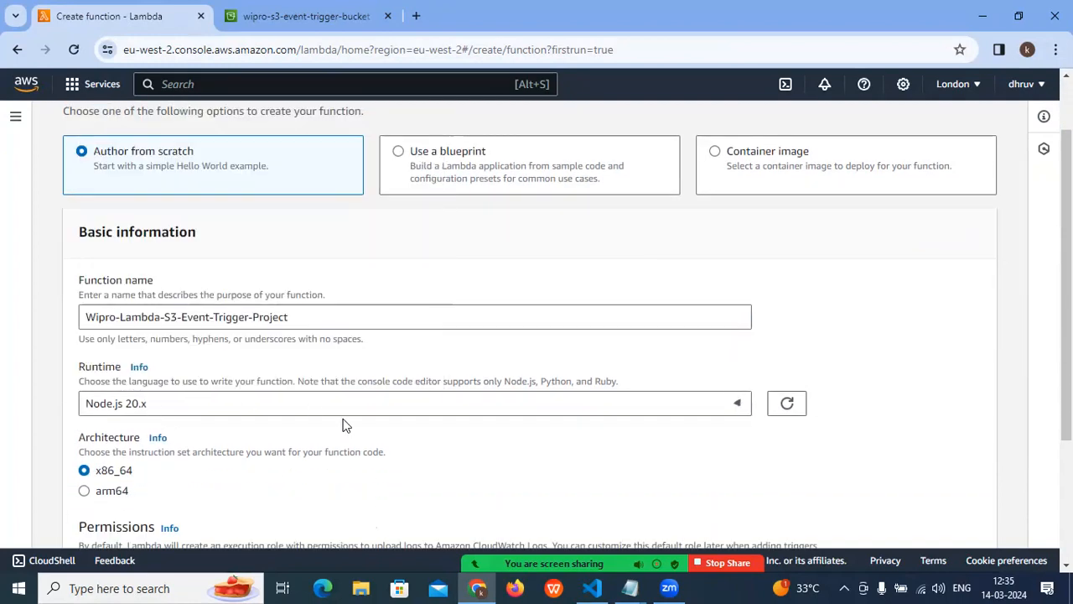
left_click(148, 407)
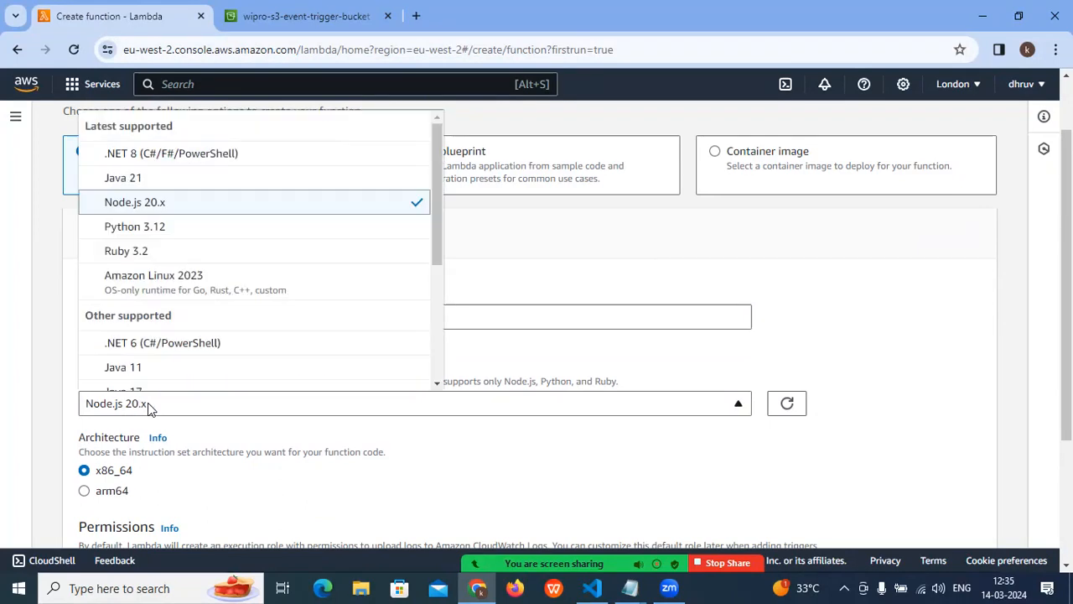
left_click(158, 228)
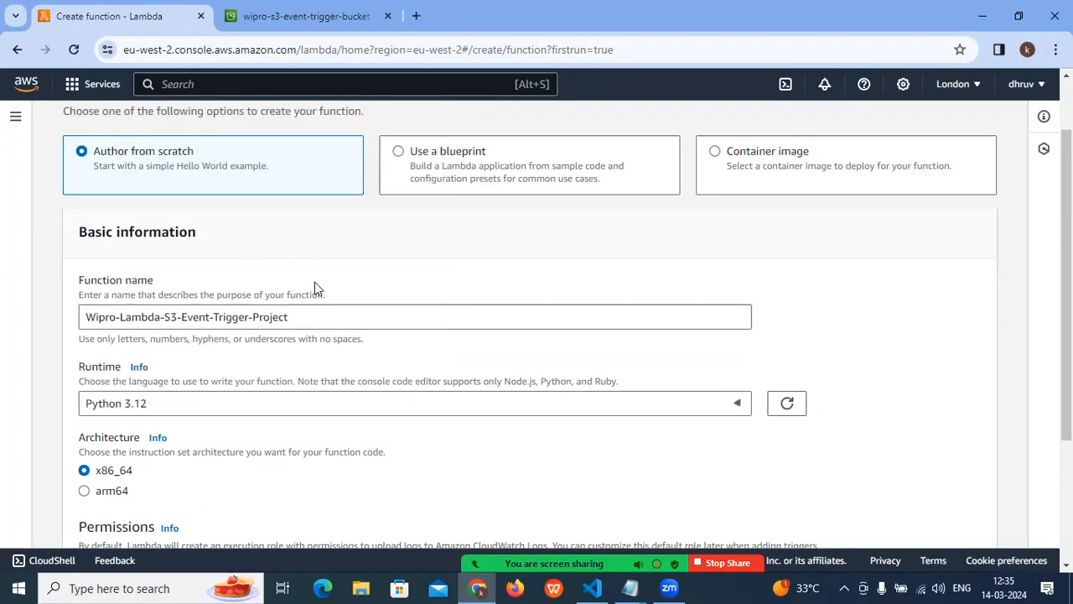
left_click(160, 407)
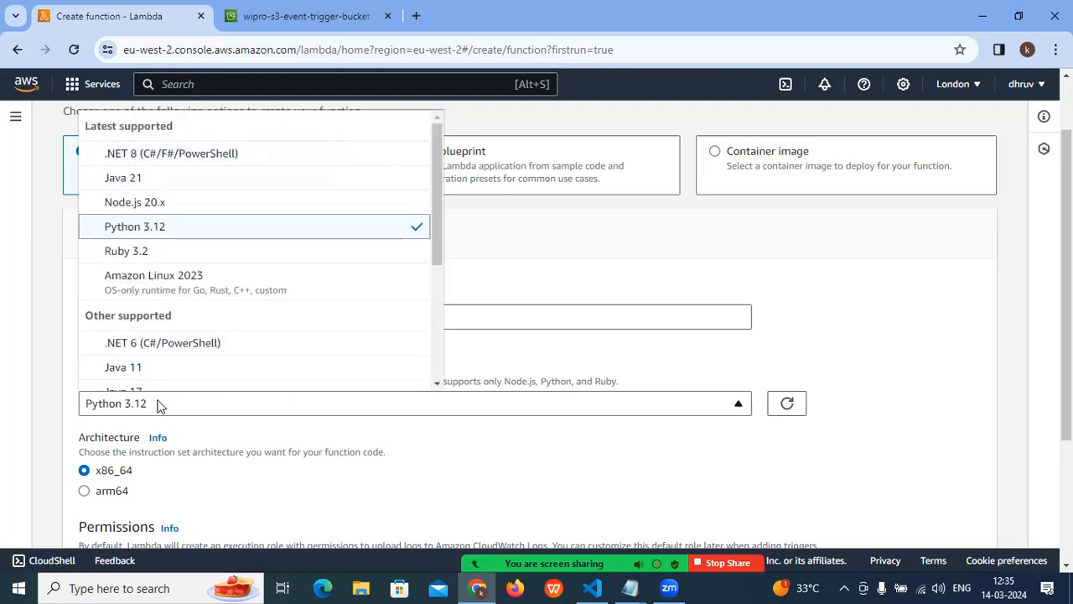
left_click(160, 228)
- Review the function name, runtime, architecture and permissions sections of the new function's basic information
scroll(160, 409, "down", 2)
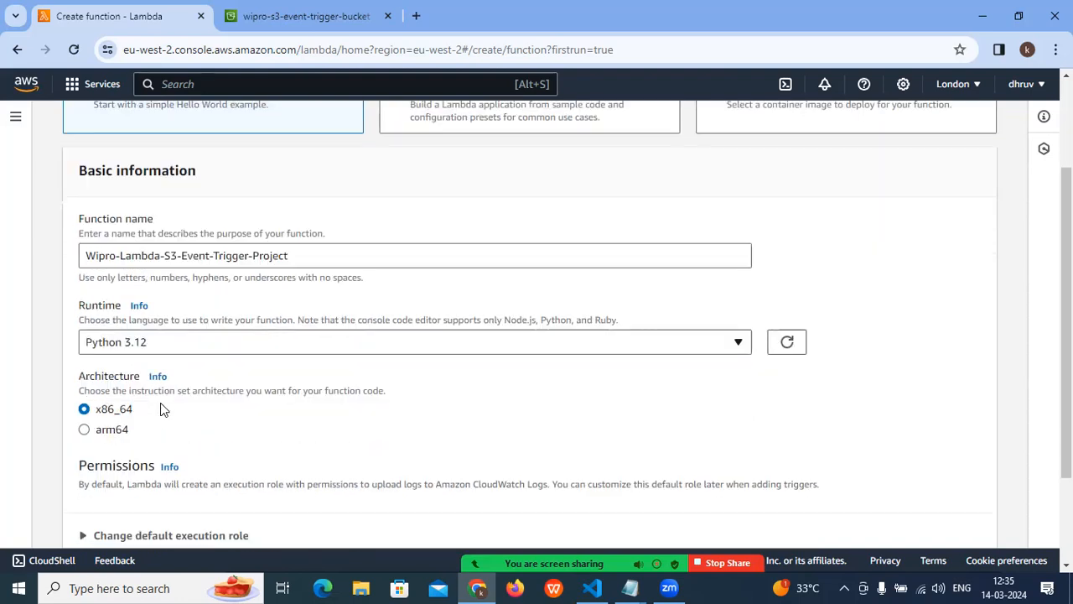
scroll(162, 409, "up", 4)
left_click_drag(77, 357, 173, 352)
scroll(172, 350, "down", 2)
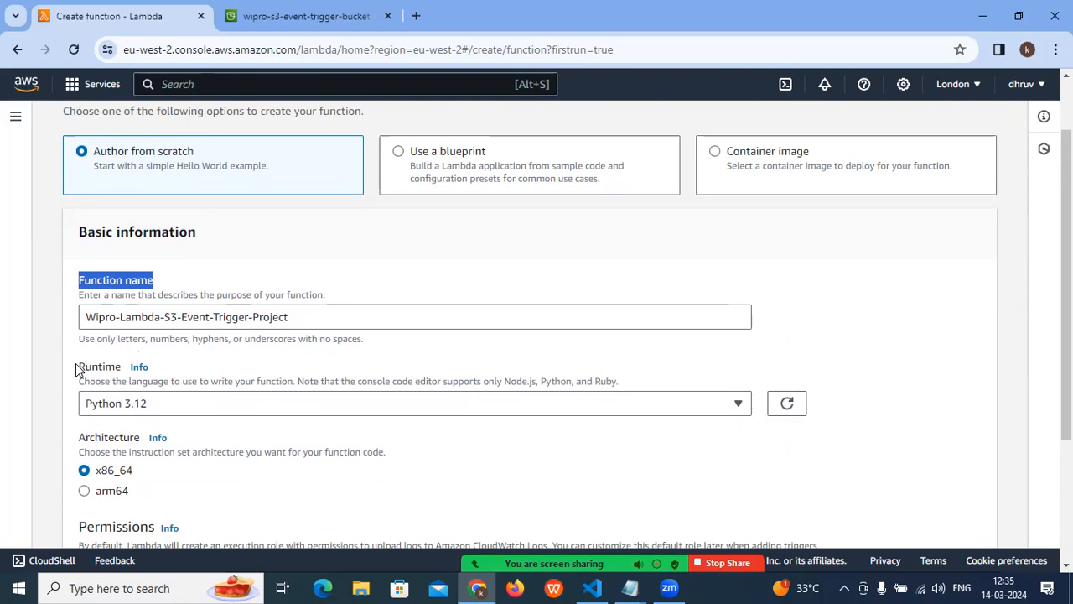
left_click_drag(78, 366, 121, 369)
scroll(179, 368, "down", 2)
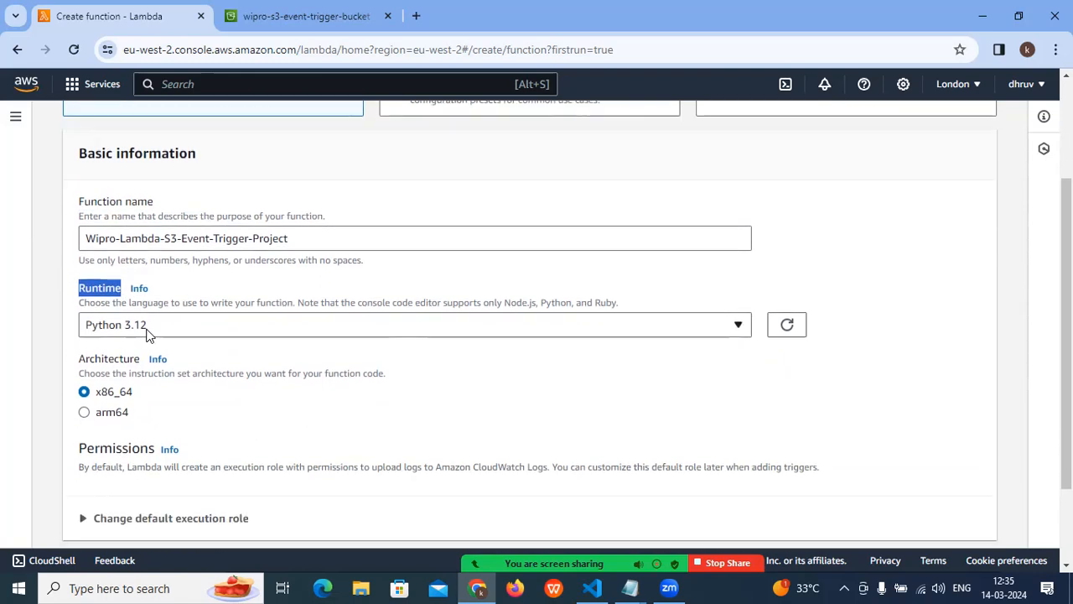
scroll(148, 335, "down", 2)
left_click_drag(77, 284, 137, 287)
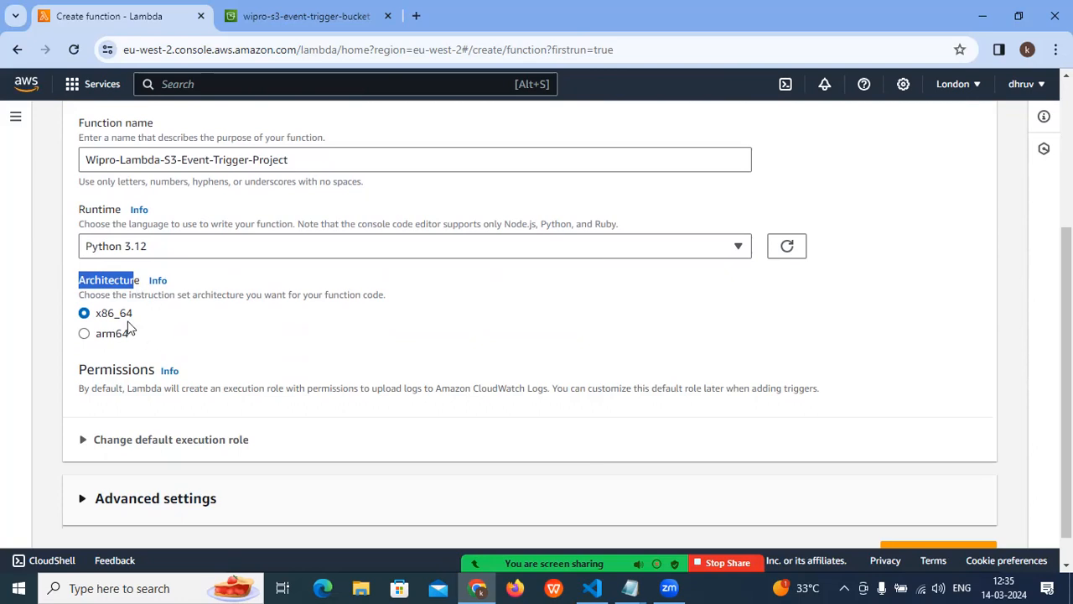
scroll(150, 335, "down", 1)
left_click_drag(78, 335, 195, 341)
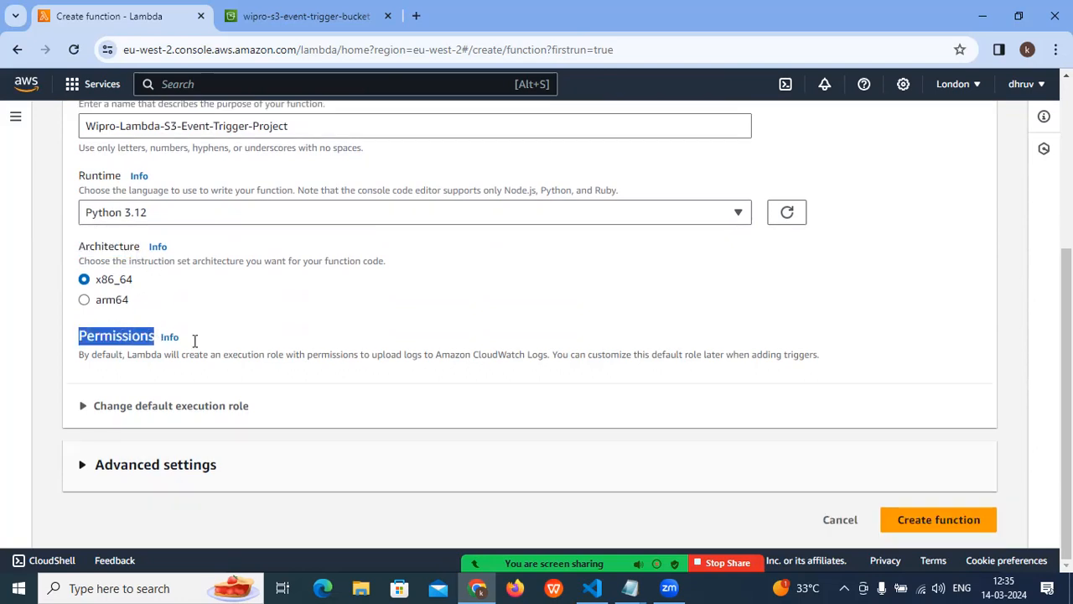
- Expand the default execution role settings and examine the option to create a new role with basic Lambda permissions
left_click(83, 407)
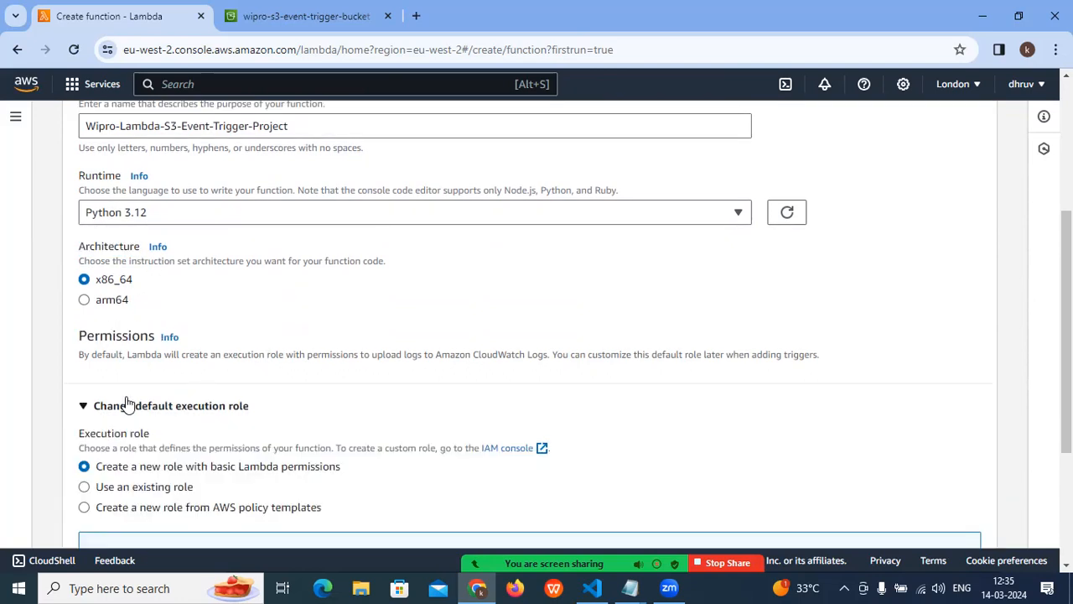
scroll(130, 399, "down", 1)
scroll(133, 397, "down", 1)
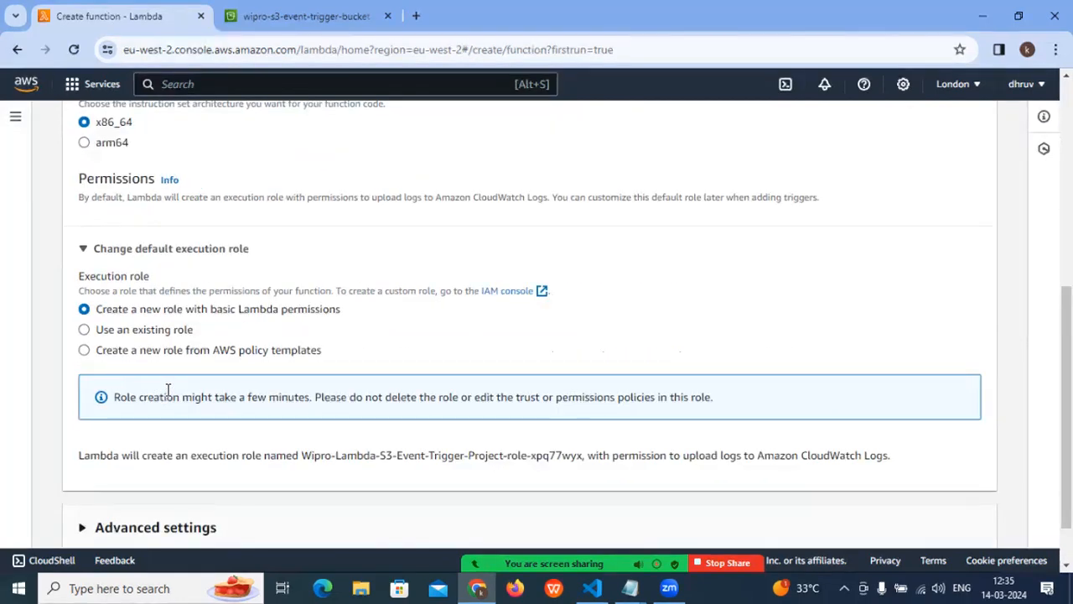
left_click_drag(166, 313, 339, 314)
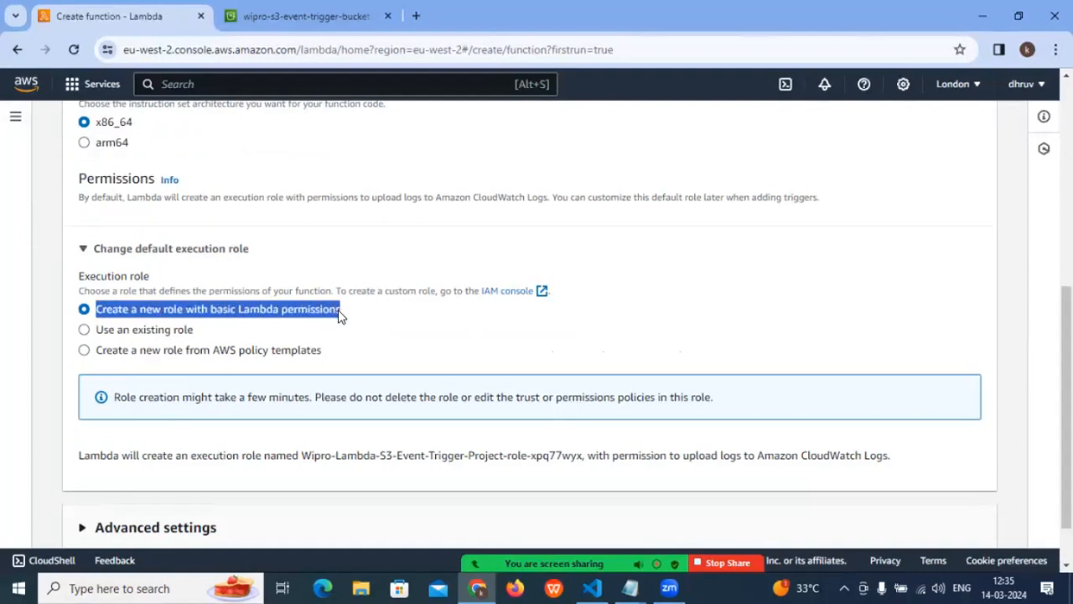
left_click(233, 313)
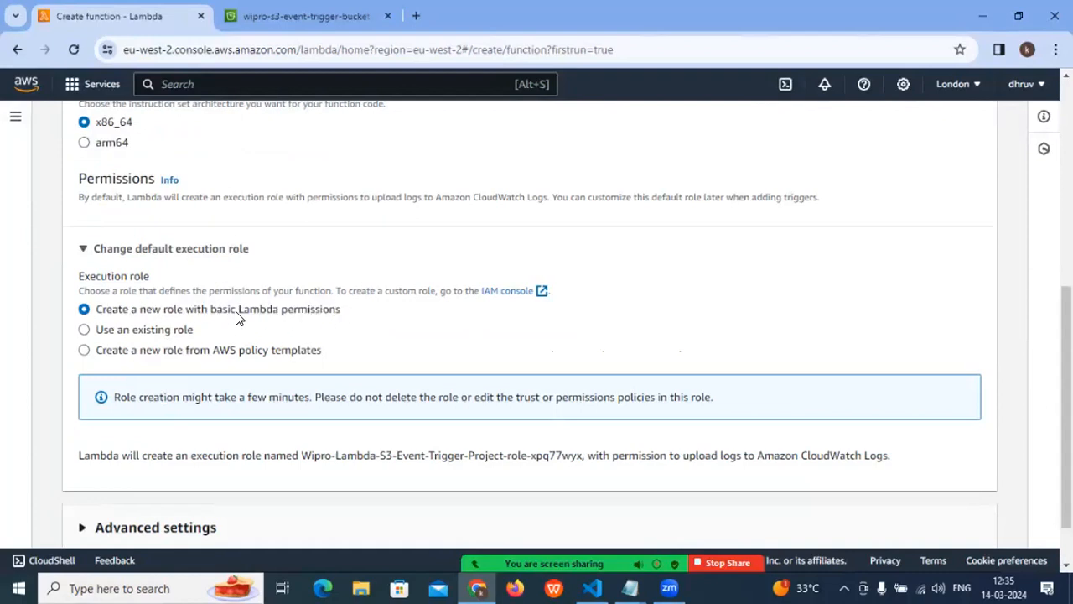
left_click_drag(239, 310, 343, 314)
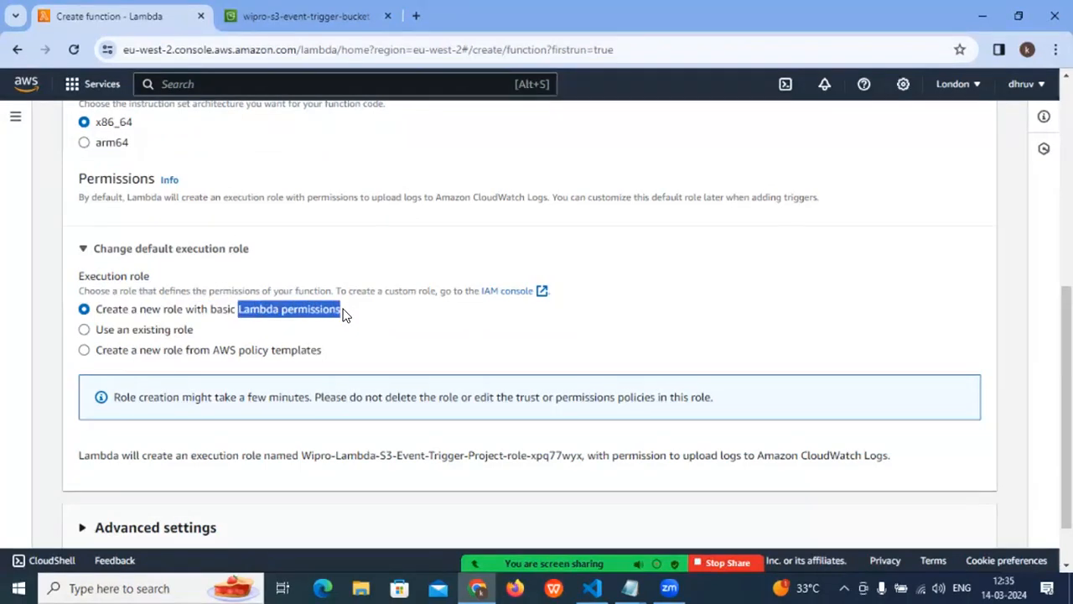
left_click(136, 315)
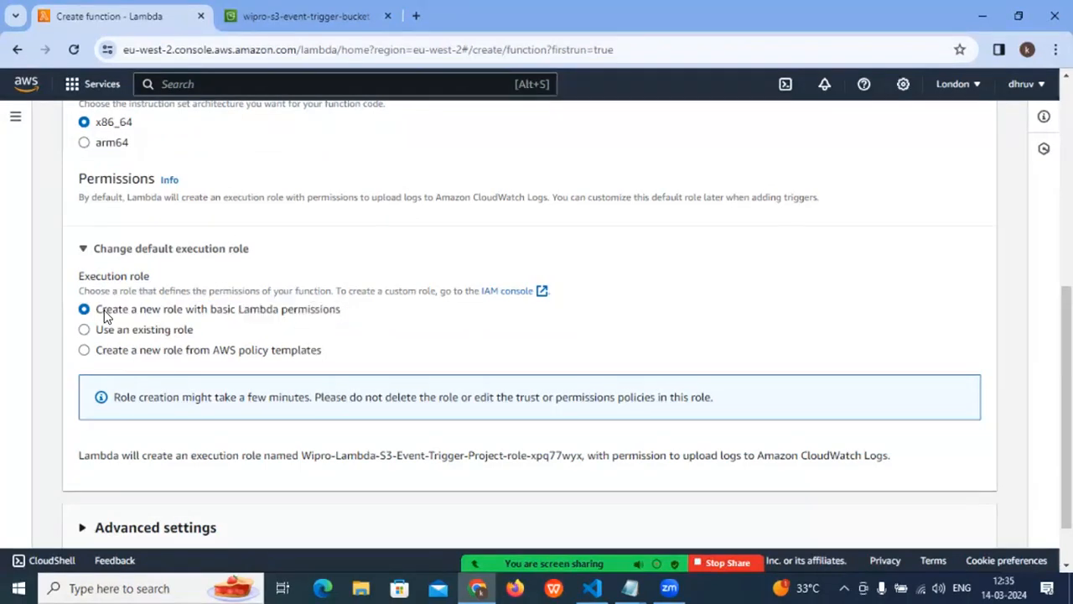
left_click_drag(103, 310, 363, 319)
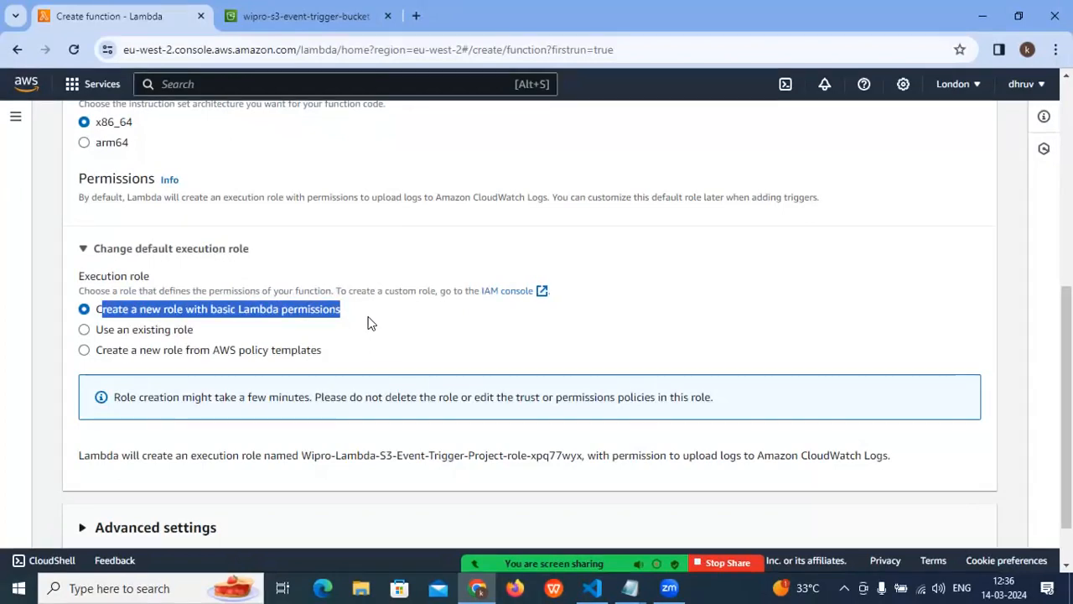
left_click(365, 317)
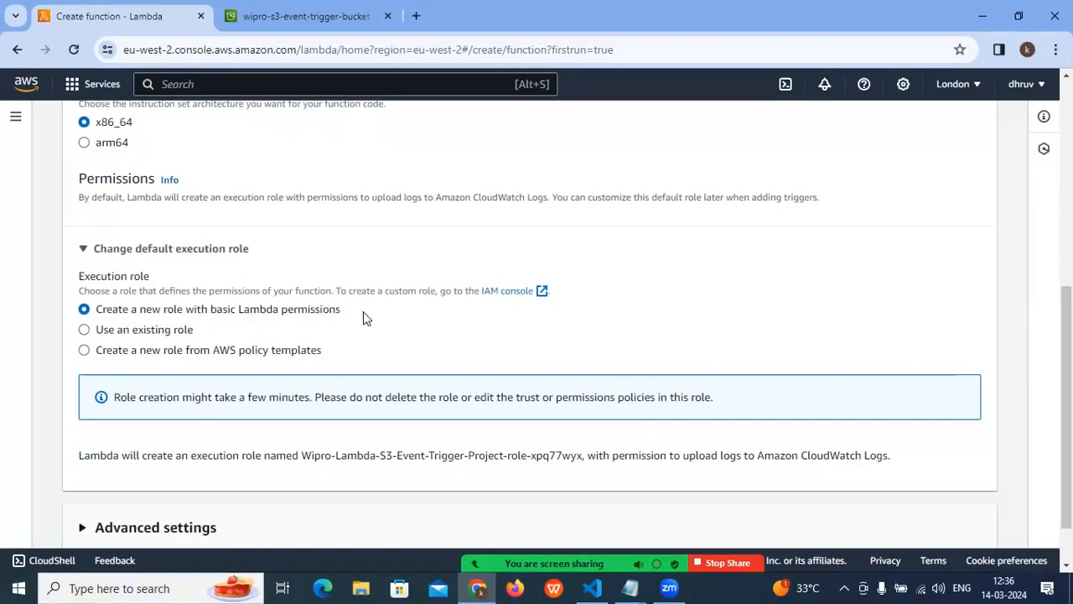
- Switch the execution role to an existing role and choose S3-Lambda-Role
left_click(147, 332)
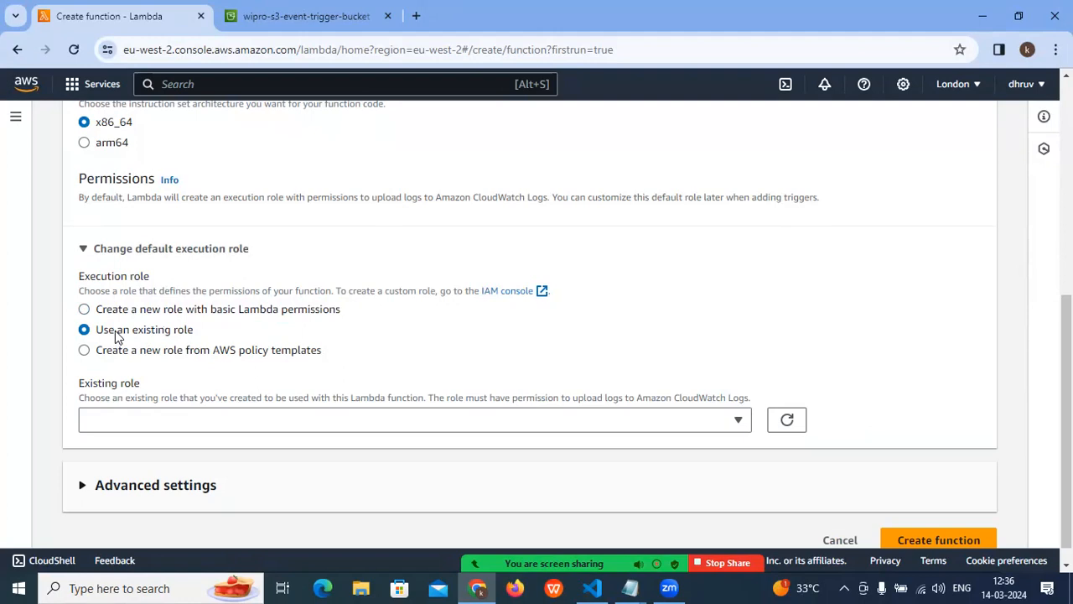
left_click(138, 417)
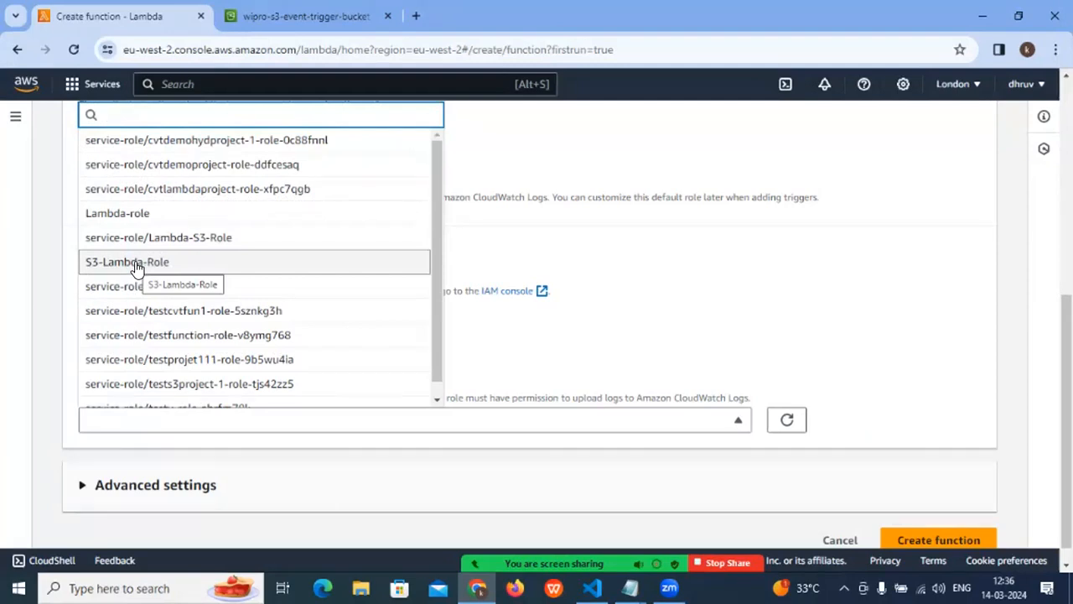
left_click(112, 262)
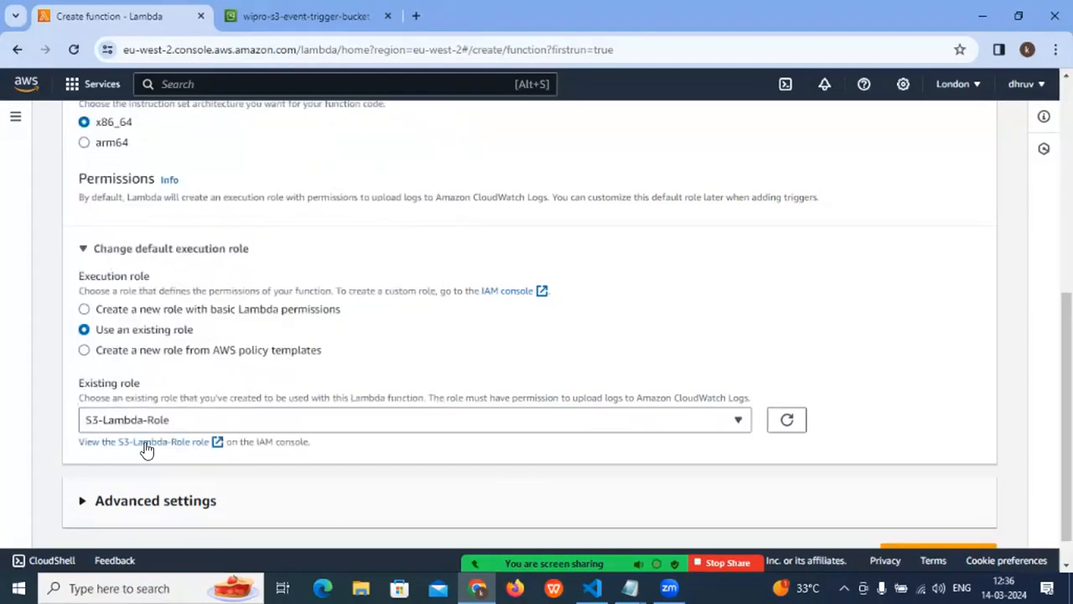
- Set the execution role to a new role from AWS policy templates and look back over the basic information
left_click(107, 350)
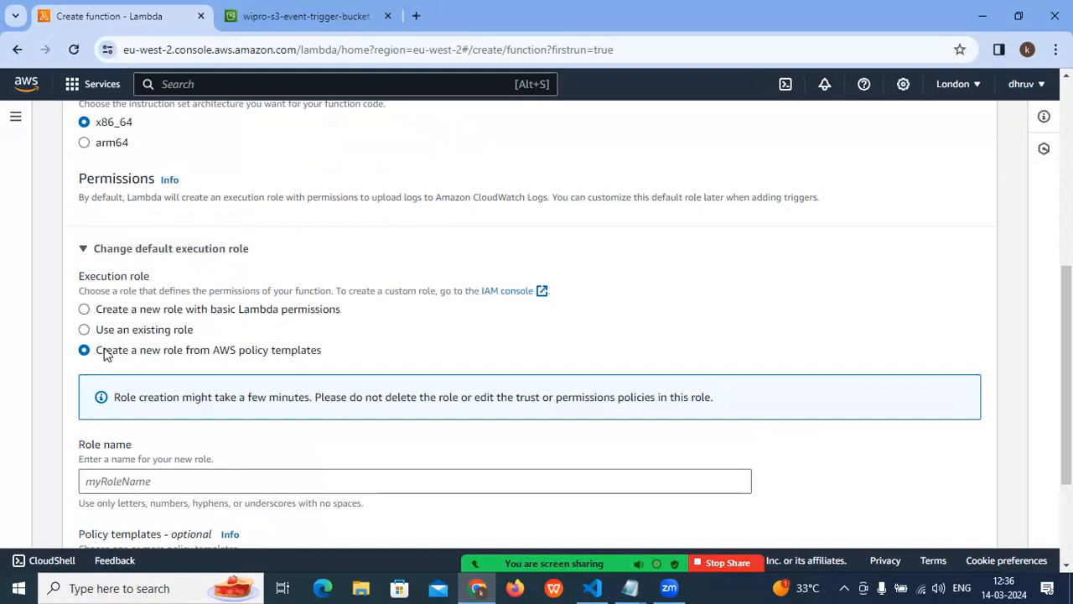
left_click_drag(96, 352, 333, 354)
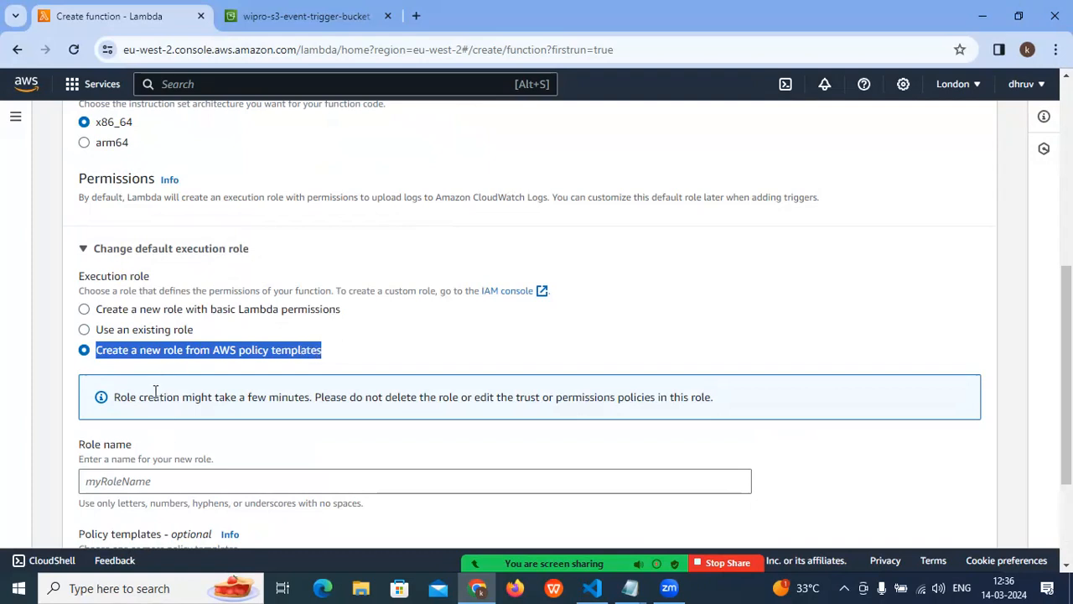
left_click_drag(81, 276, 162, 279)
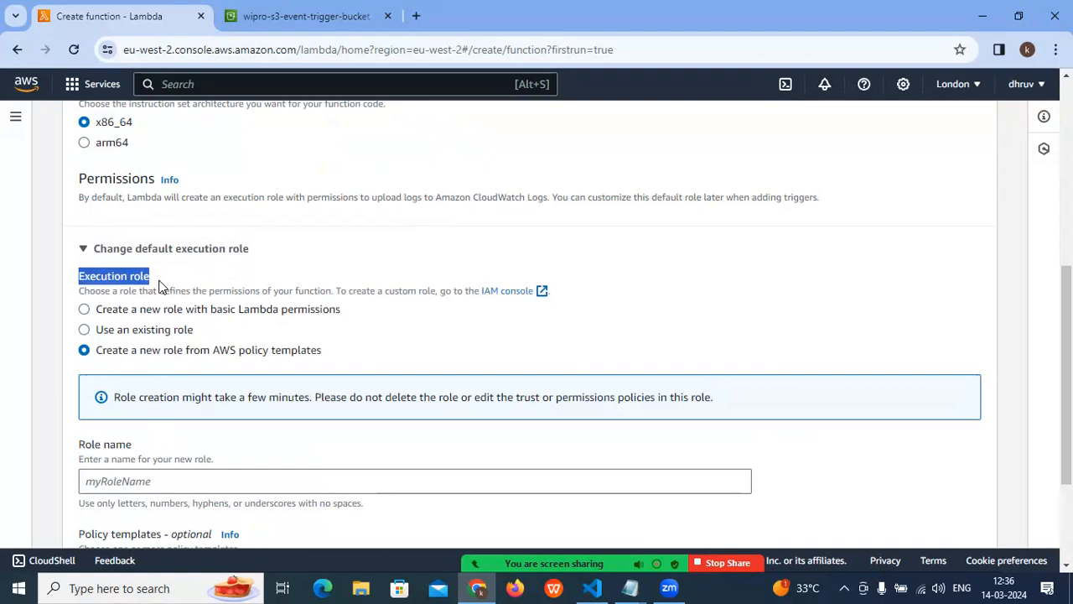
scroll(159, 281, "up", 4)
left_click_drag(85, 204, 207, 210)
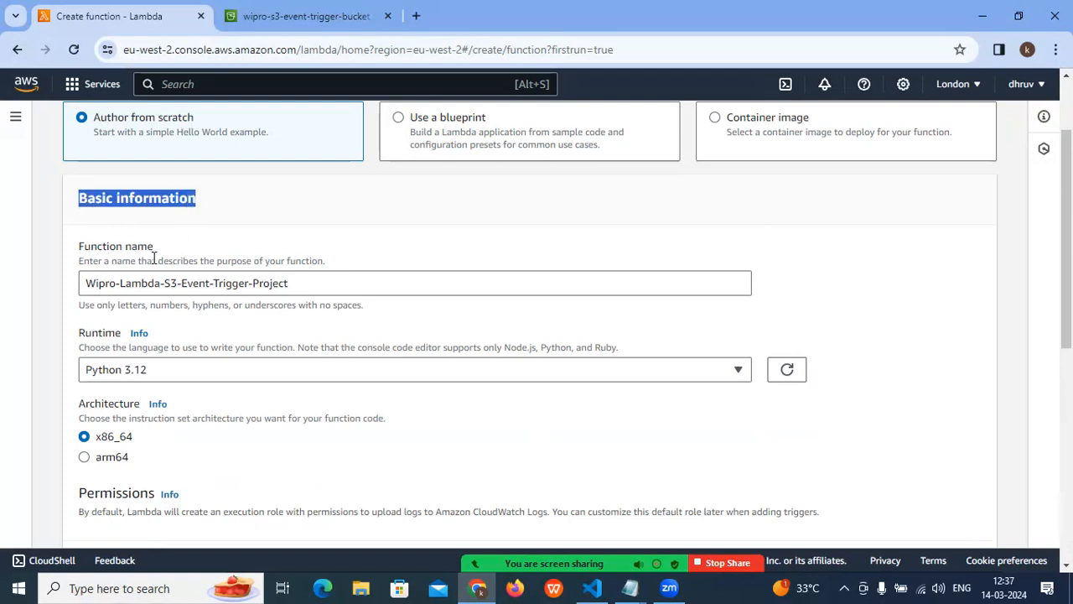
- Name the new execution role Wipro-Lambda-S3-Role
scroll(155, 260, "down", 3)
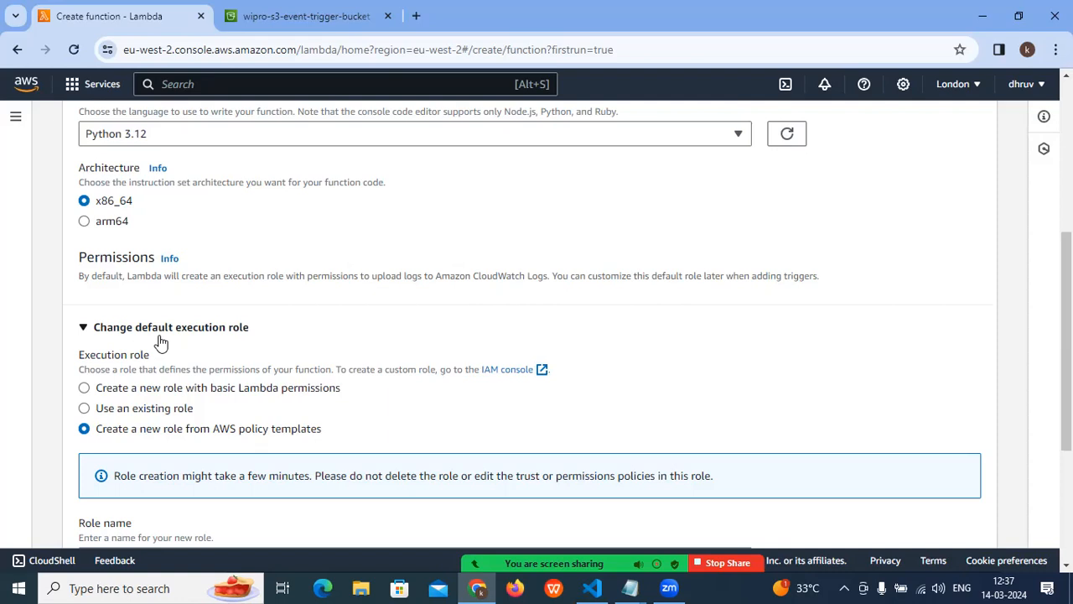
scroll(126, 386, "down", 1)
left_click_drag(99, 355, 321, 354)
scroll(264, 366, "down", 2)
left_click_drag(80, 288, 165, 290)
left_click(105, 327)
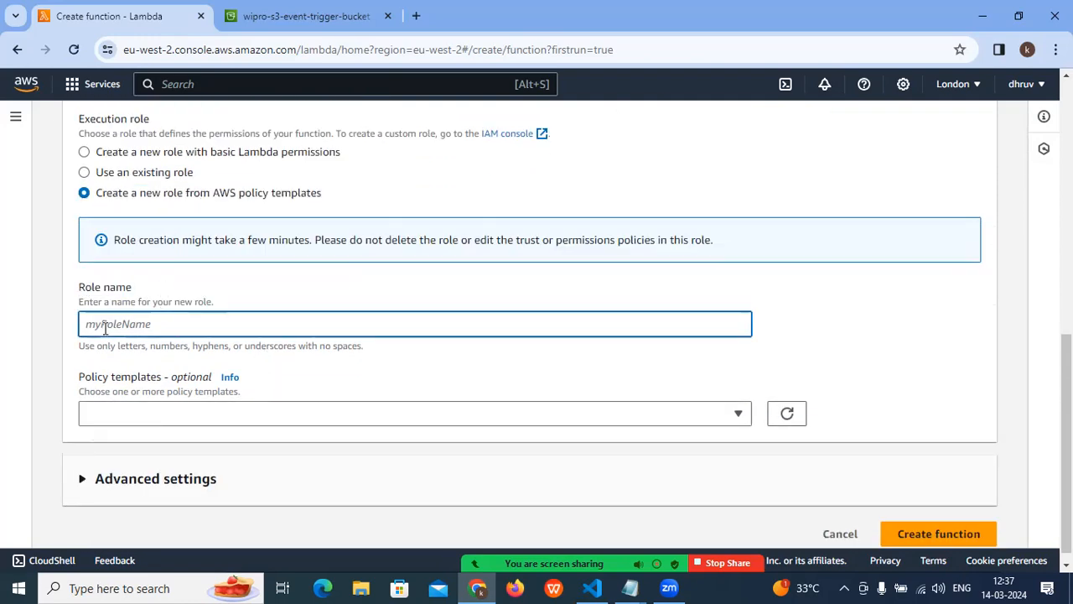
type("Wipro-Lambda")
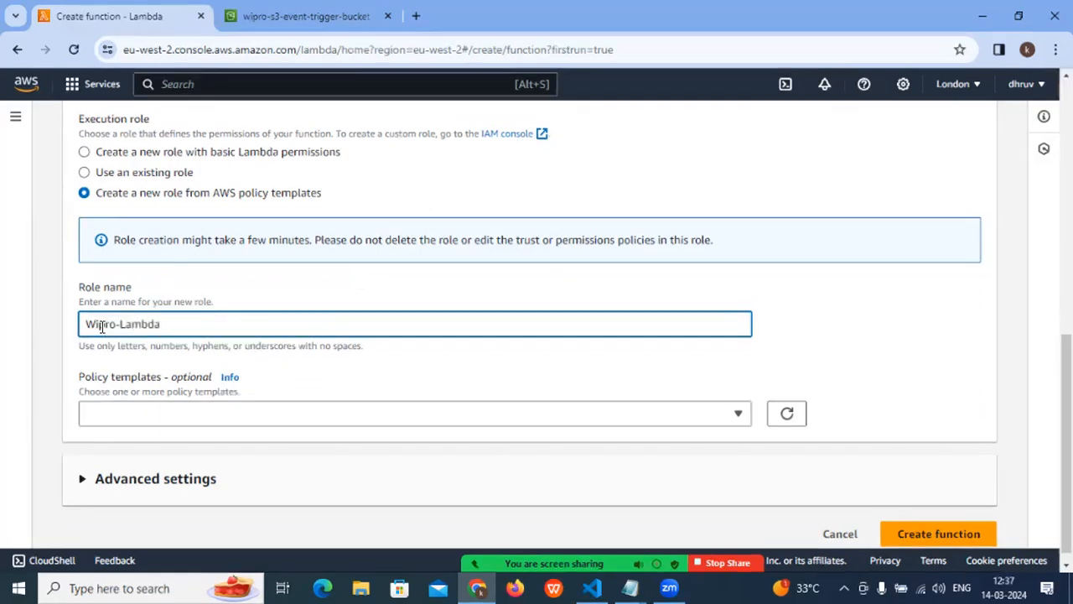
type("-S3-Role")
- Add the Amazon S3 object read-only permissions policy template to the new role
left_click_drag(279, 321, 162, 362)
scroll(65, 354, "down", 1)
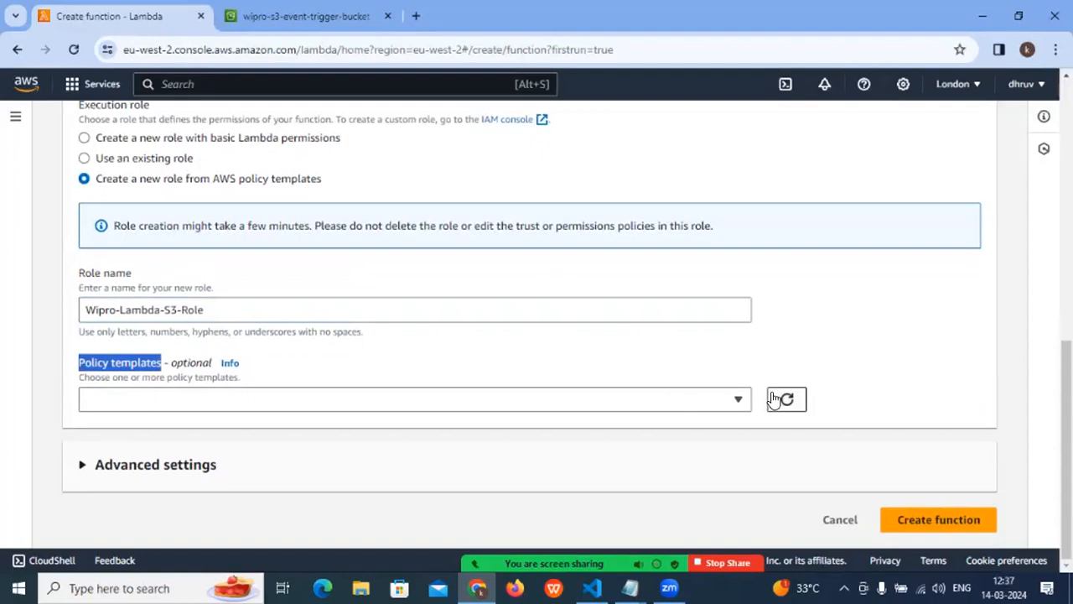
left_click(737, 402)
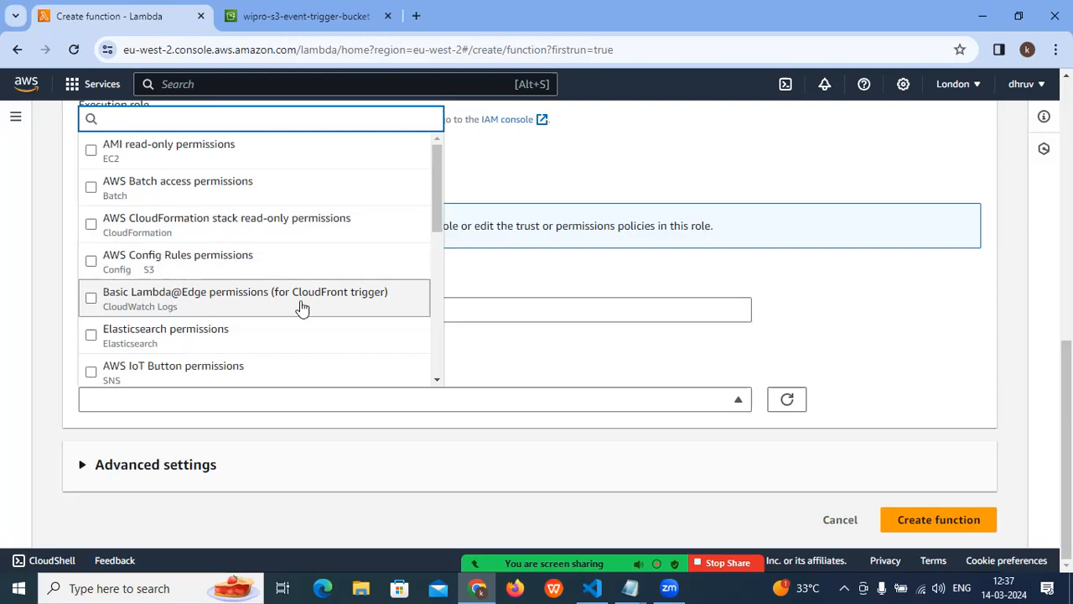
scroll(201, 327, "down", 1)
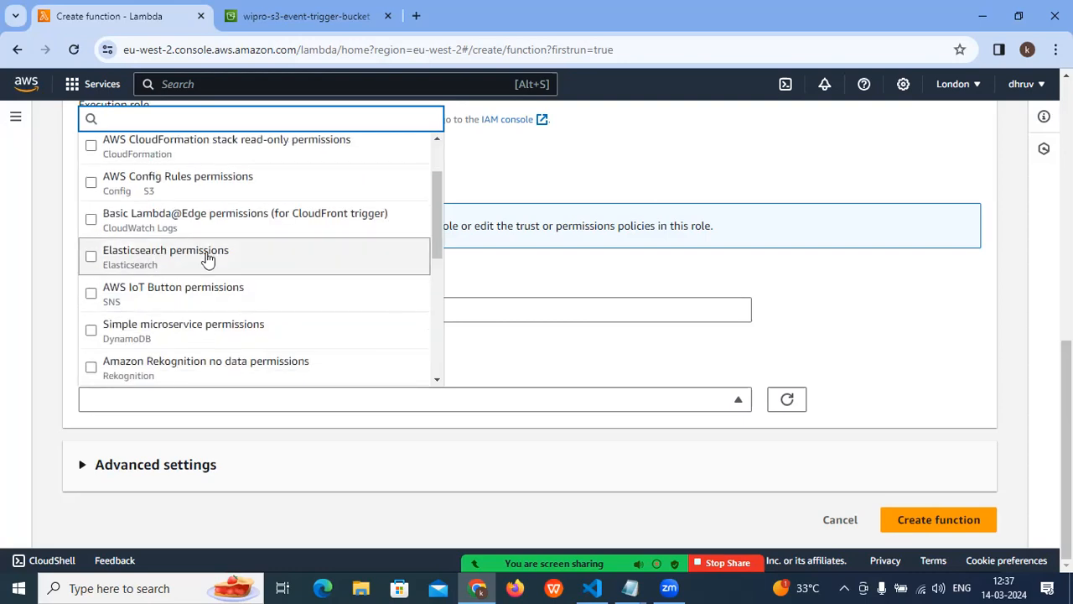
scroll(172, 305, "down", 1)
scroll(172, 307, "down", 2)
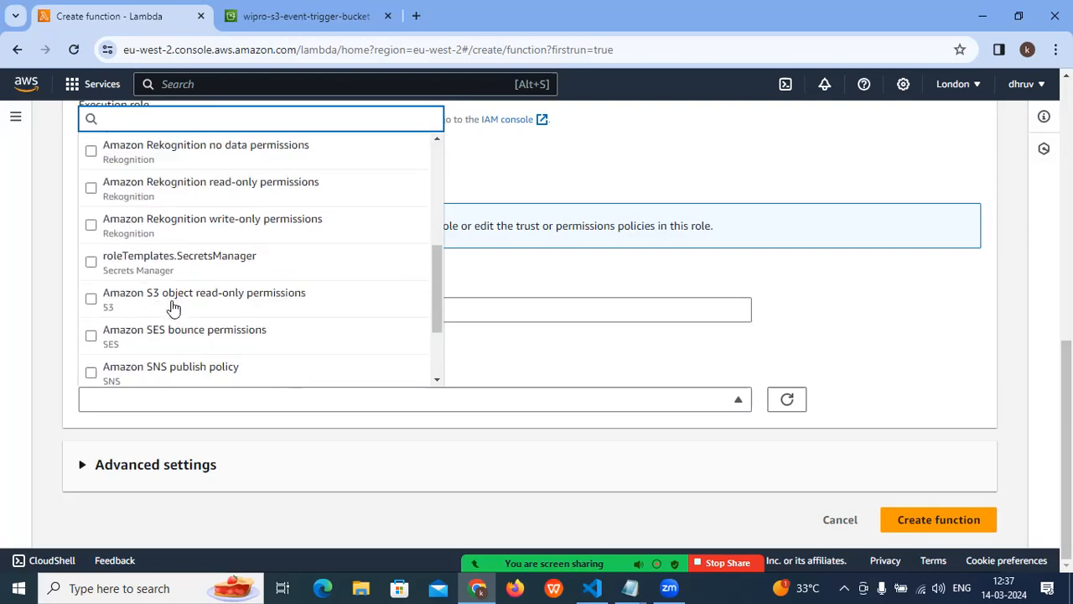
scroll(173, 307, "down", 1)
scroll(173, 307, "up", 1)
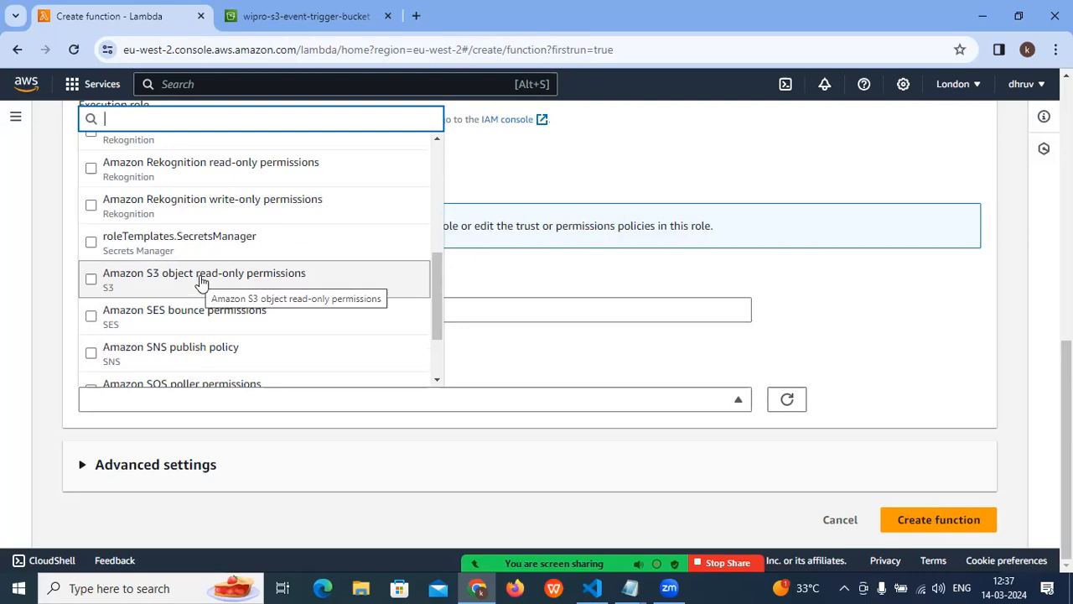
left_click(92, 281)
left_click(505, 358)
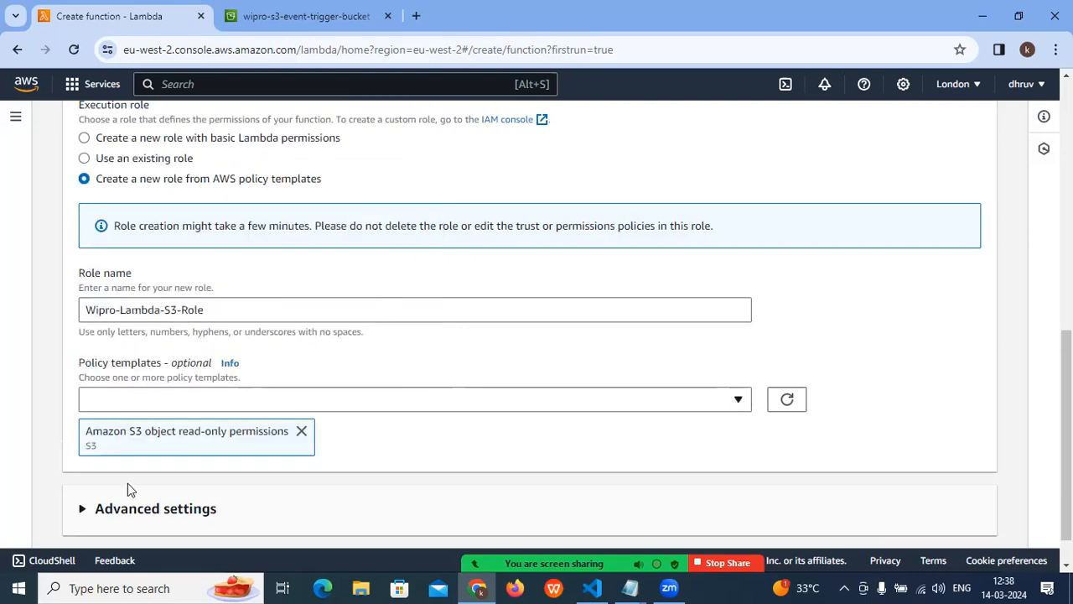
- Review the execution role option, role name and available policy templates for the new role
scroll(145, 453, "up", 1)
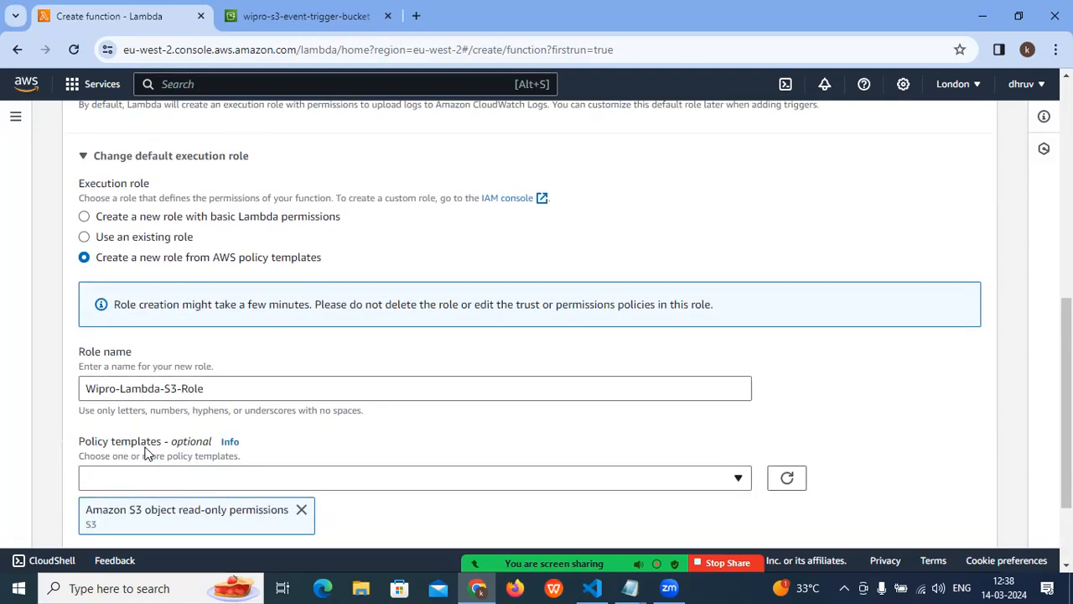
scroll(145, 453, "up", 1)
left_click_drag(97, 337, 325, 342)
scroll(312, 356, "down", 1)
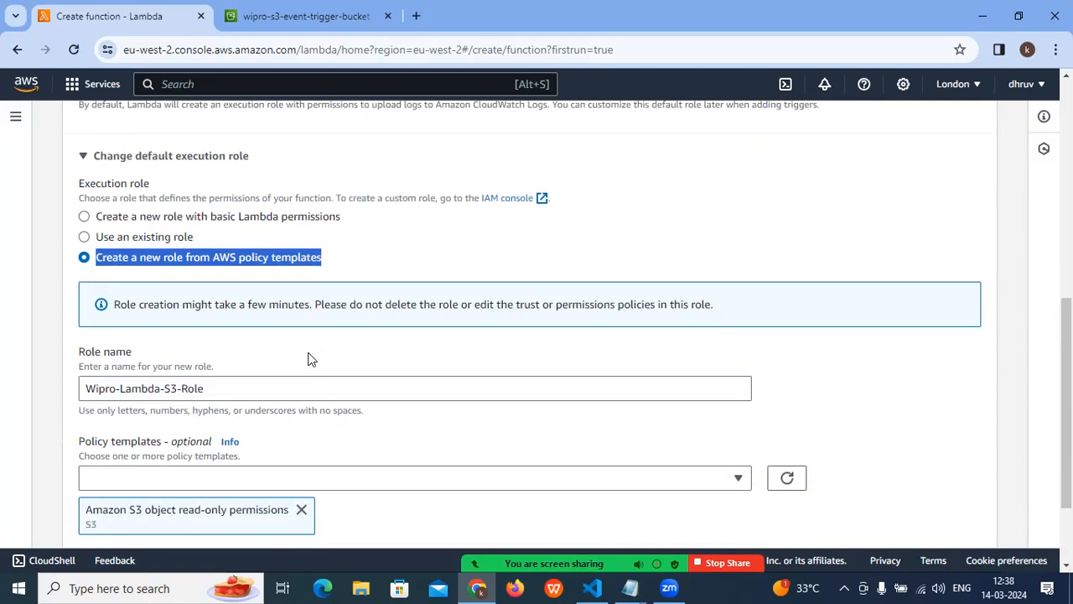
left_click_drag(221, 390, 50, 398)
scroll(116, 393, "down", 1)
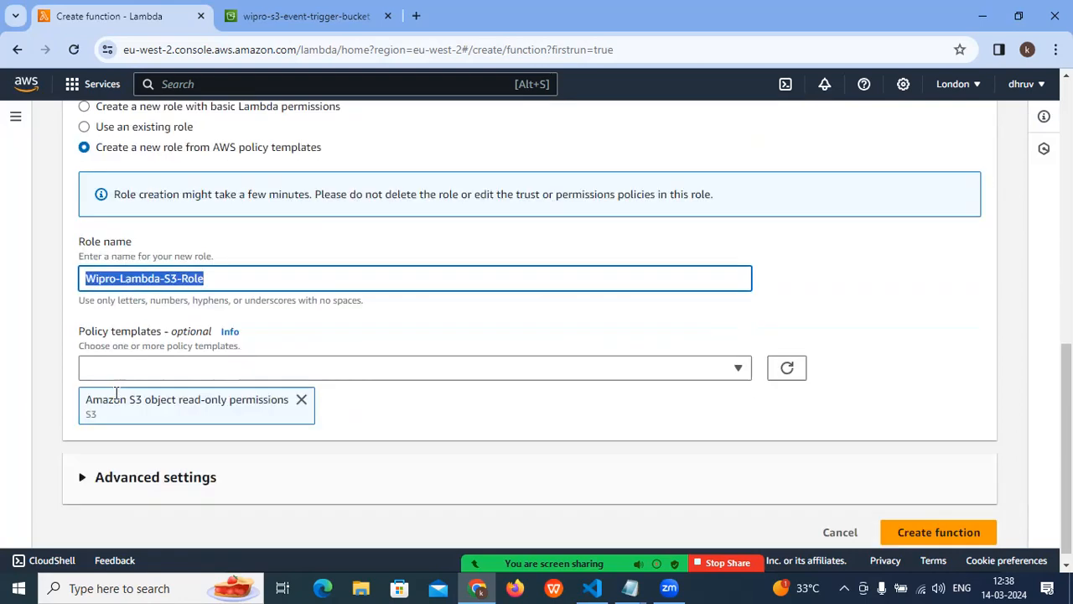
scroll(116, 392, "down", 1)
left_click(112, 359)
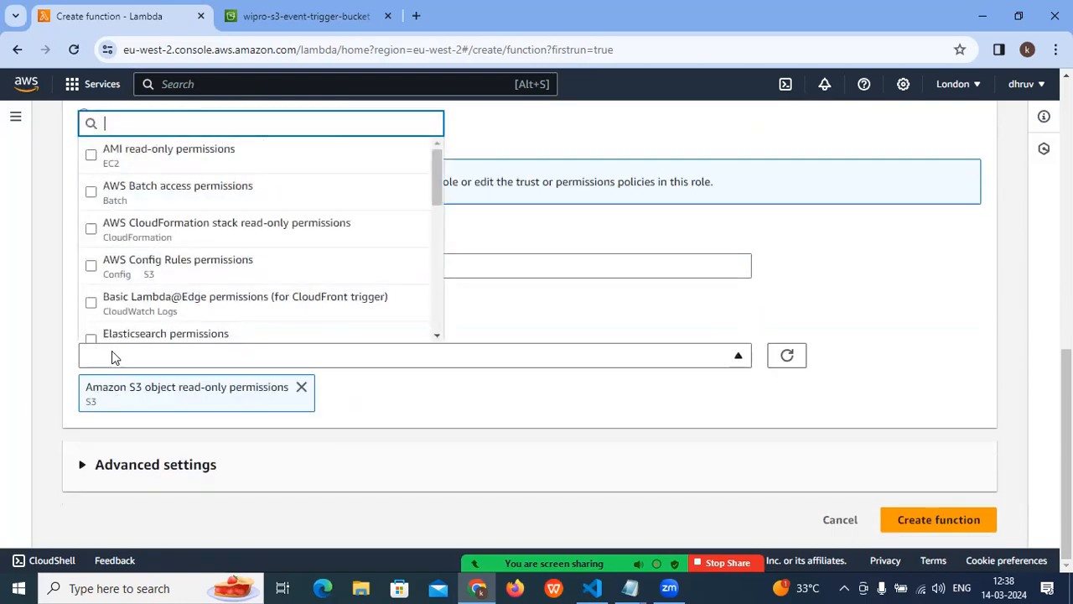
left_click(461, 404)
- Compare the existing-role option with creating a role from AWS policy templates, and recheck the template list
scroll(461, 404, "up", 2)
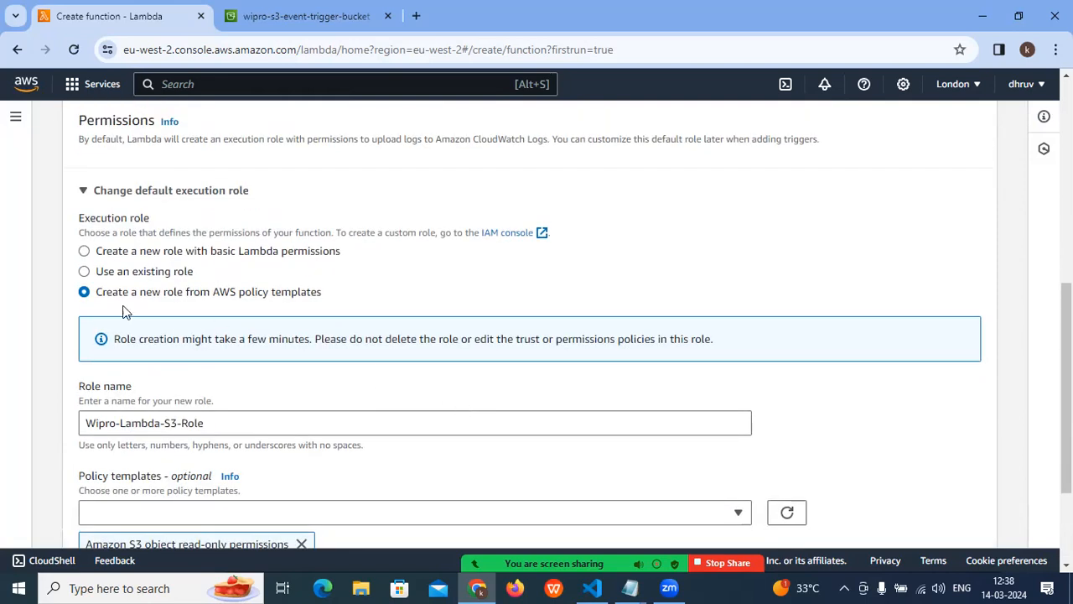
left_click_drag(138, 274, 187, 271)
left_click(176, 312)
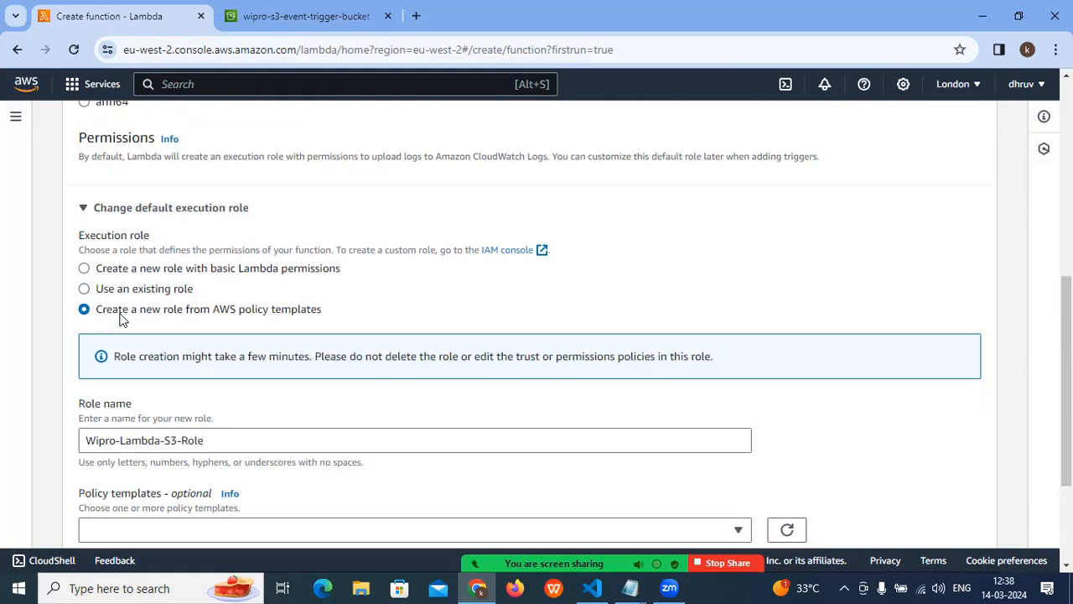
scroll(117, 319, "down", 2)
left_click(104, 377)
left_click(492, 395)
scroll(336, 393, "down", 1)
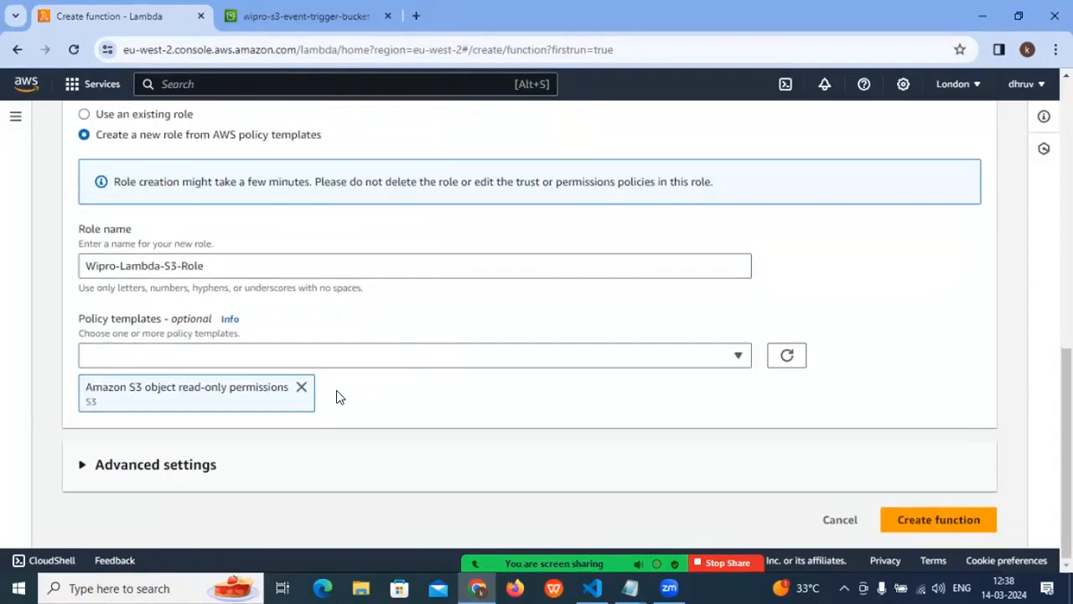
- Examine the advanced settings for code signing, function URL, tags and VPC, then collapse them
left_click(124, 463)
scroll(124, 461, "down", 3)
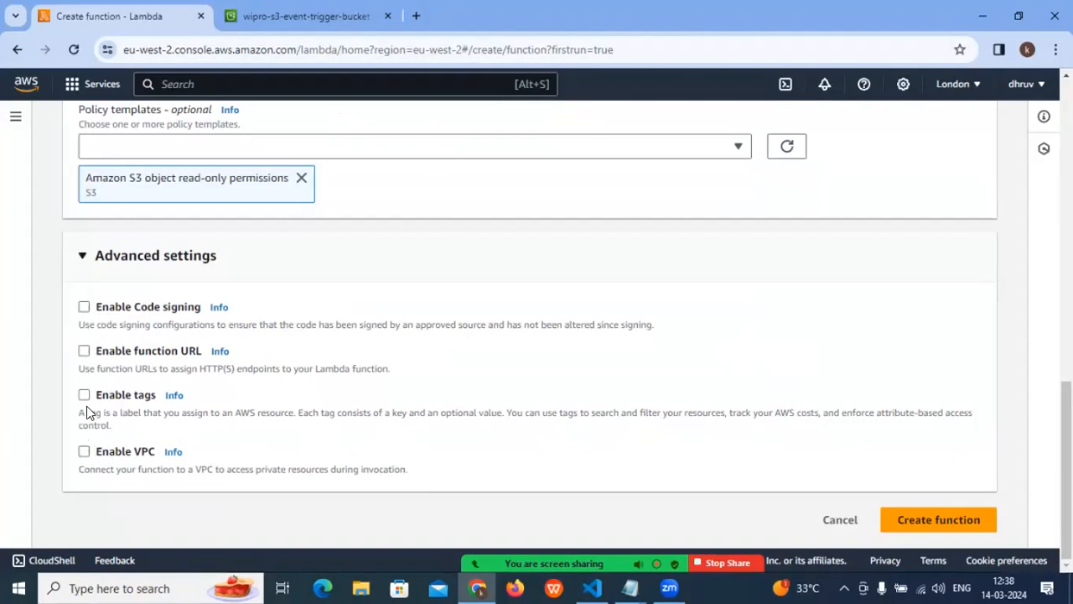
left_click(82, 254)
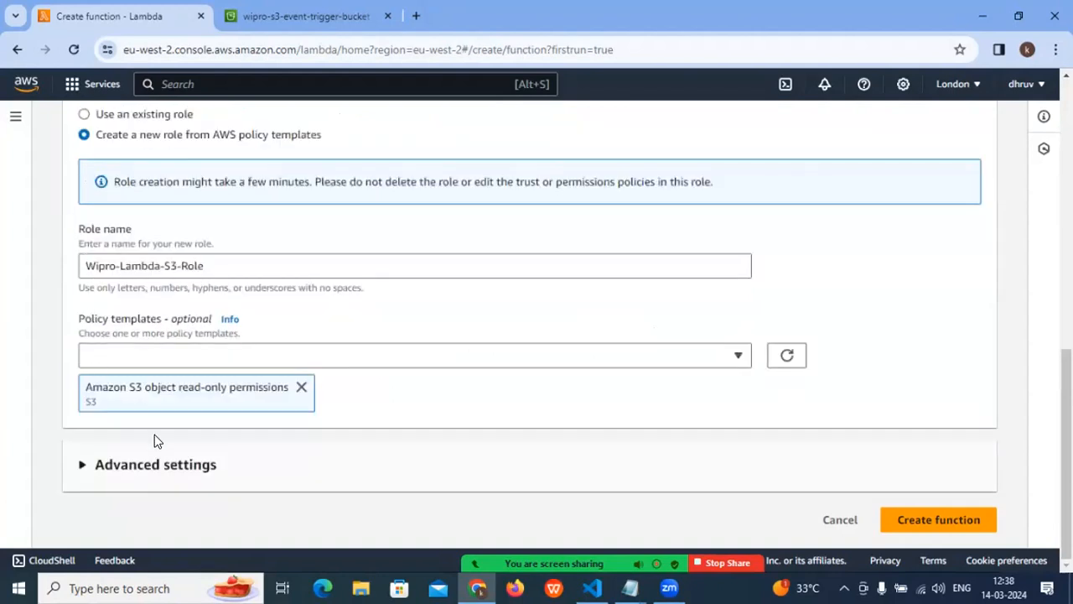
- Review the whole function form from function name, runtime and architecture down to the role and policy template
scroll(156, 440, "up", 8)
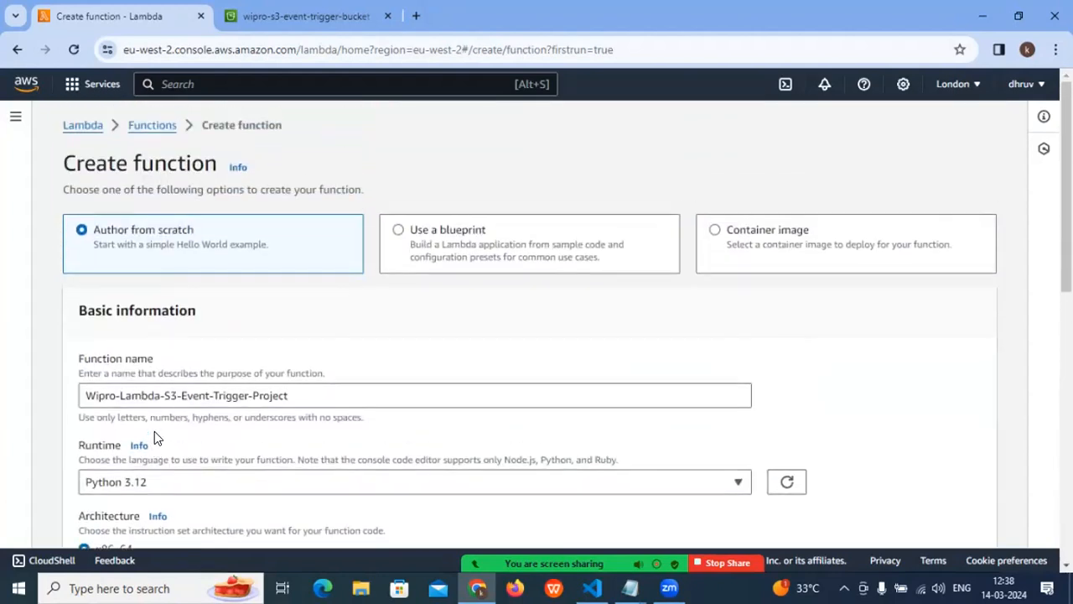
left_click_drag(331, 395, 9, 400)
scroll(84, 391, "down", 2)
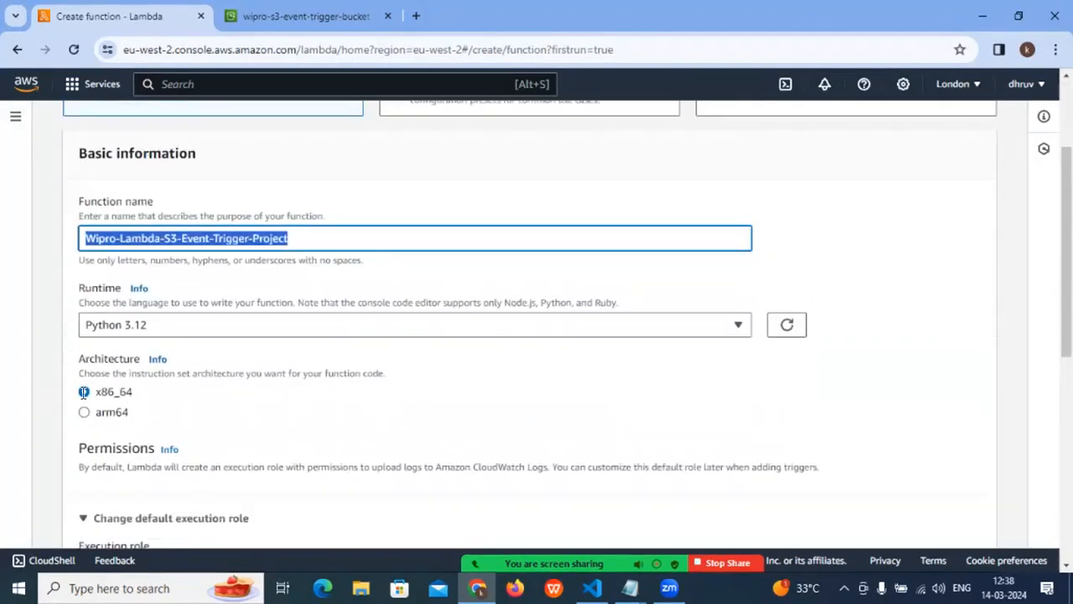
scroll(132, 329, "down", 2)
left_click_drag(137, 333, 64, 300)
scroll(196, 340, "down", 2)
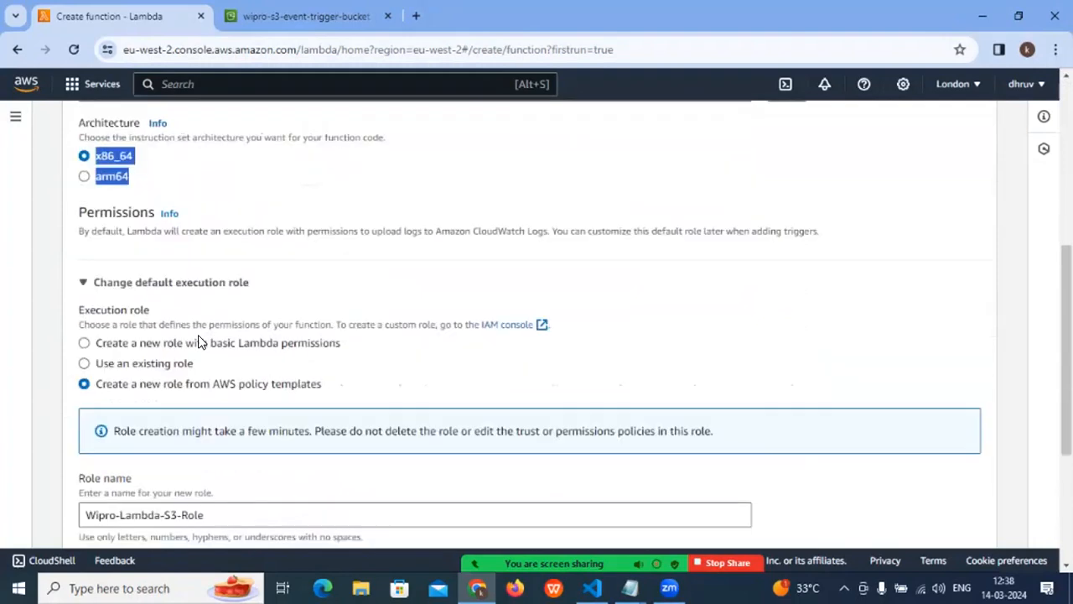
left_click_drag(79, 212, 154, 213)
scroll(105, 364, "down", 2)
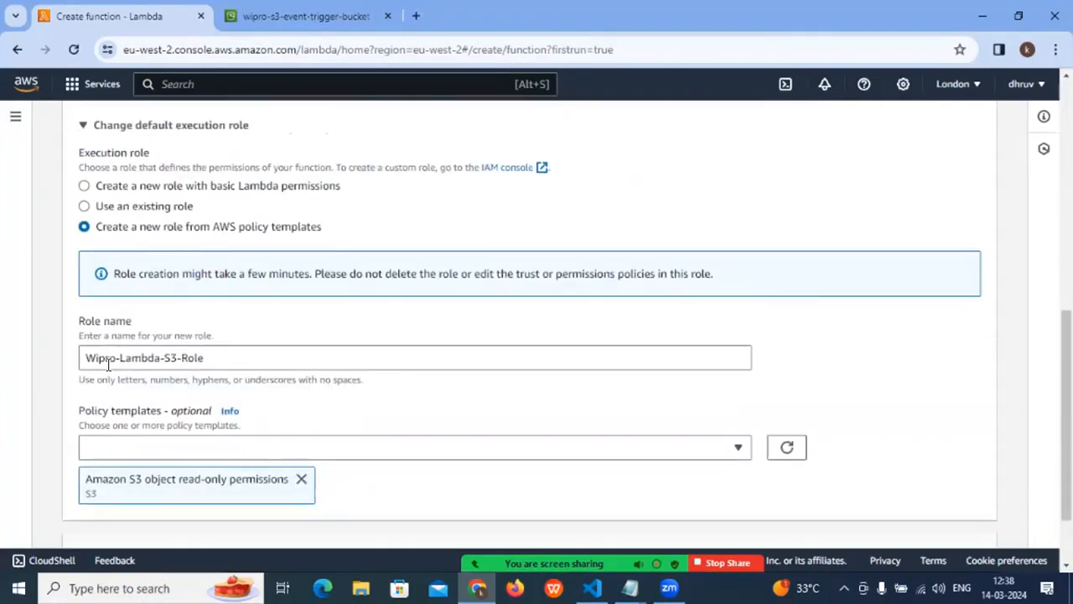
scroll(176, 358, "down", 1)
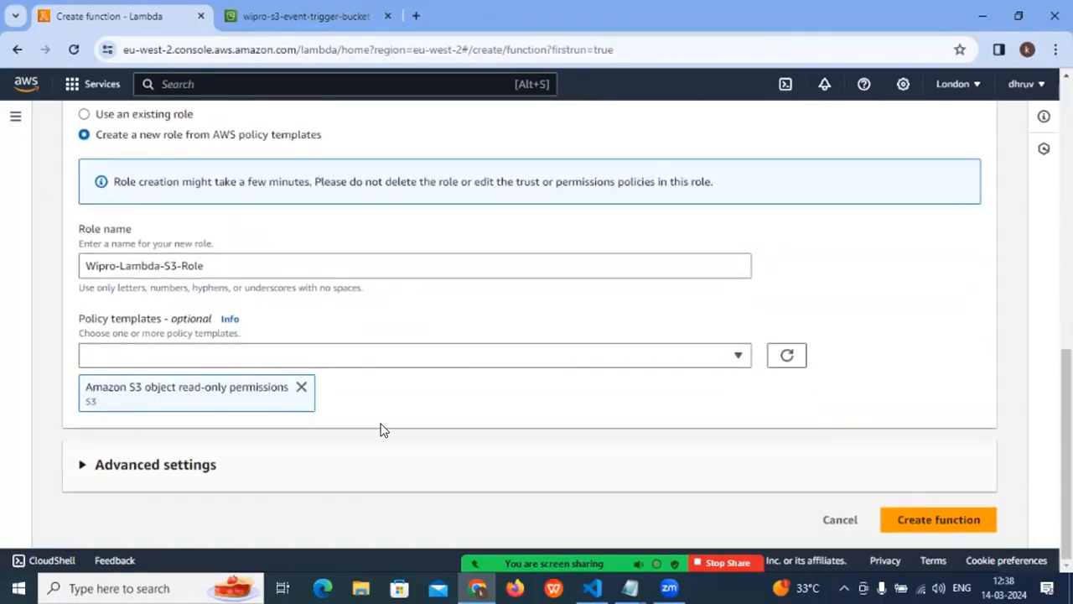
- Create the Wipro-Lambda-S3-Event-Trigger-Project function and dismiss the success notification
left_click(905, 513)
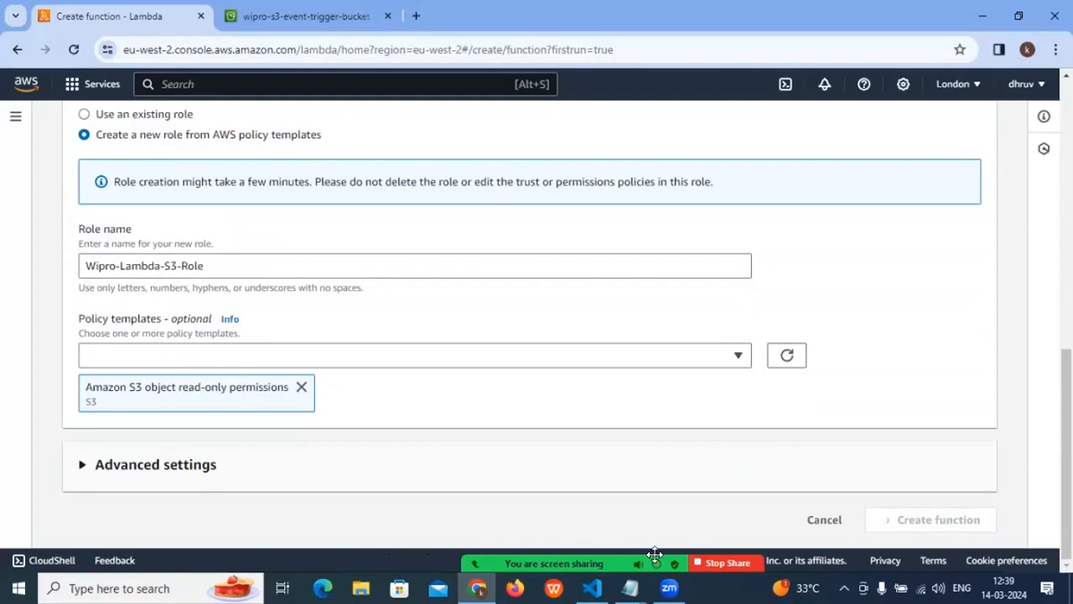
left_click(975, 552)
left_click(881, 349)
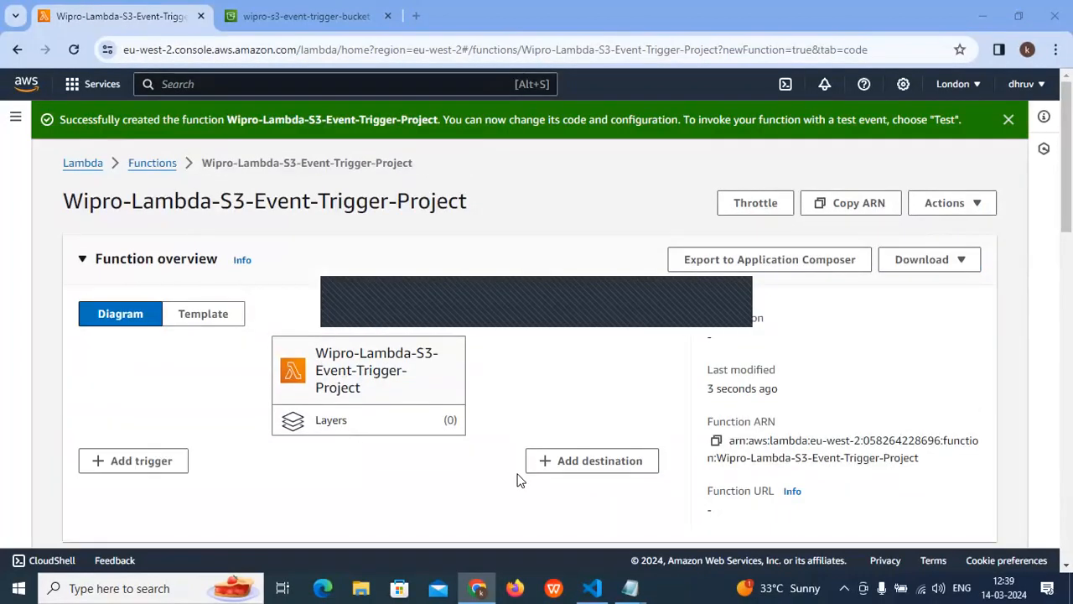
left_click(1007, 120)
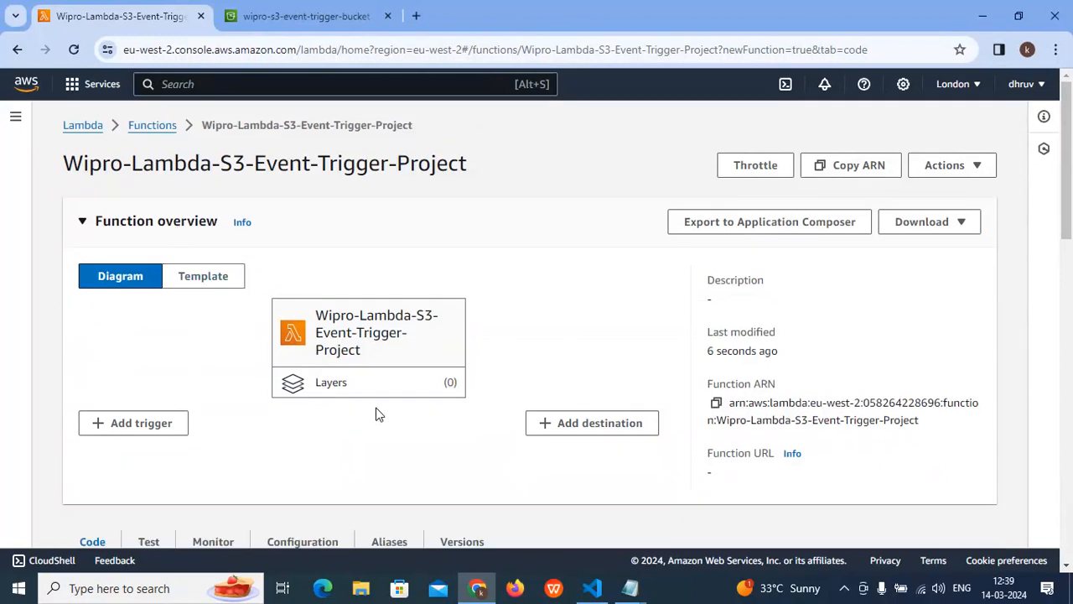
- Examine the new function's name, overview diagram, trigger and destination options, and code source area
scroll(378, 414, "down", 1)
scroll(374, 412, "down", 3)
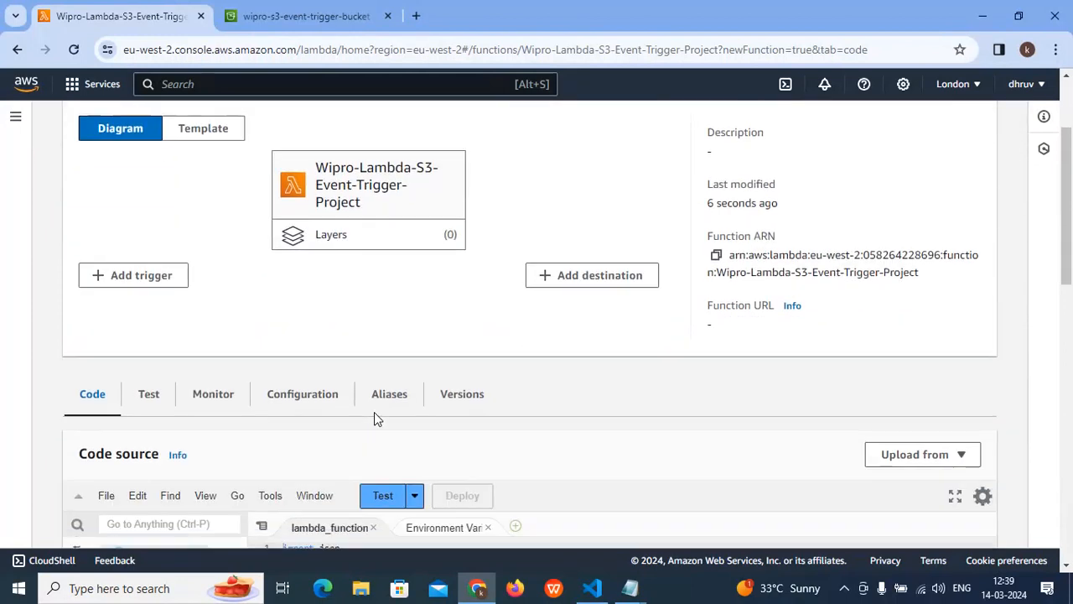
scroll(374, 415, "up", 1)
scroll(124, 193, "up", 3)
left_click_drag(69, 163, 380, 327)
scroll(379, 326, "down", 3)
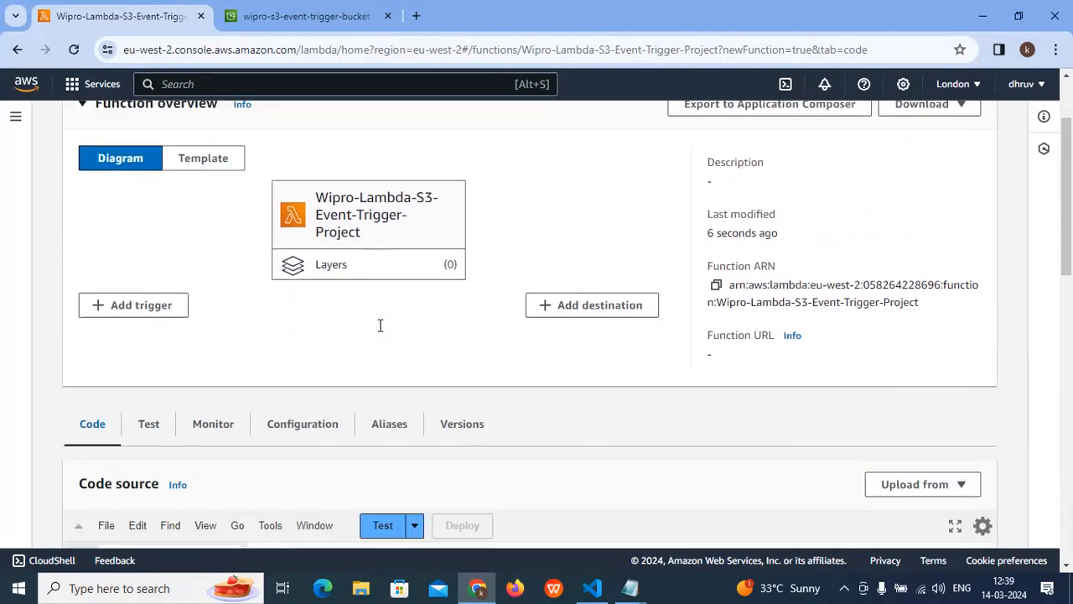
scroll(380, 325, "down", 1)
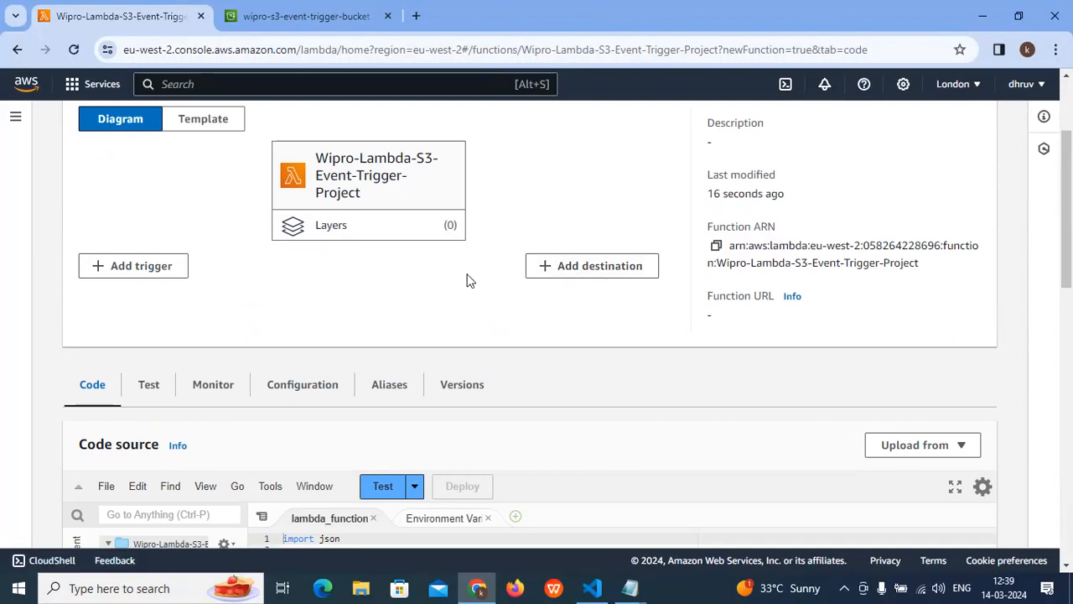
scroll(376, 284, "up", 4)
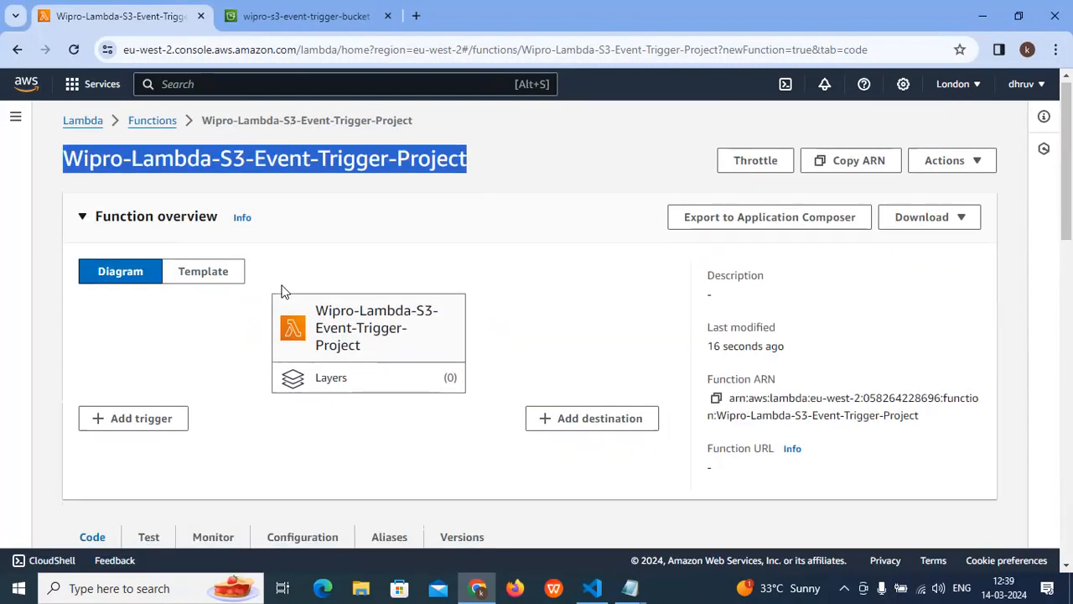
scroll(282, 290, "down", 6)
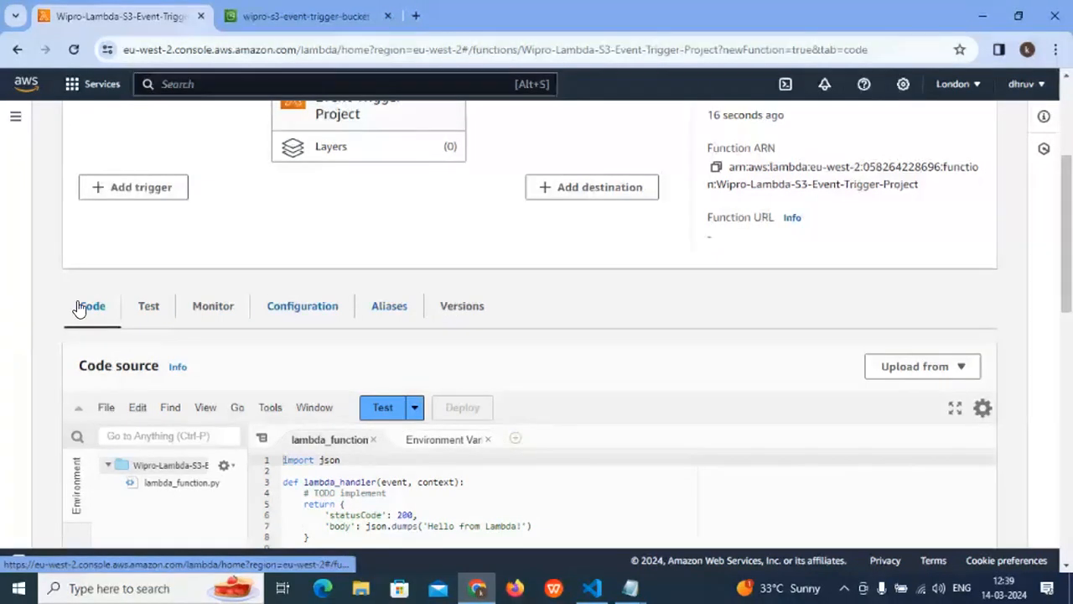
- Look through the function's test, monitoring, configuration, aliases and versions pages, and return to its code source
left_click(140, 310)
left_click(185, 312)
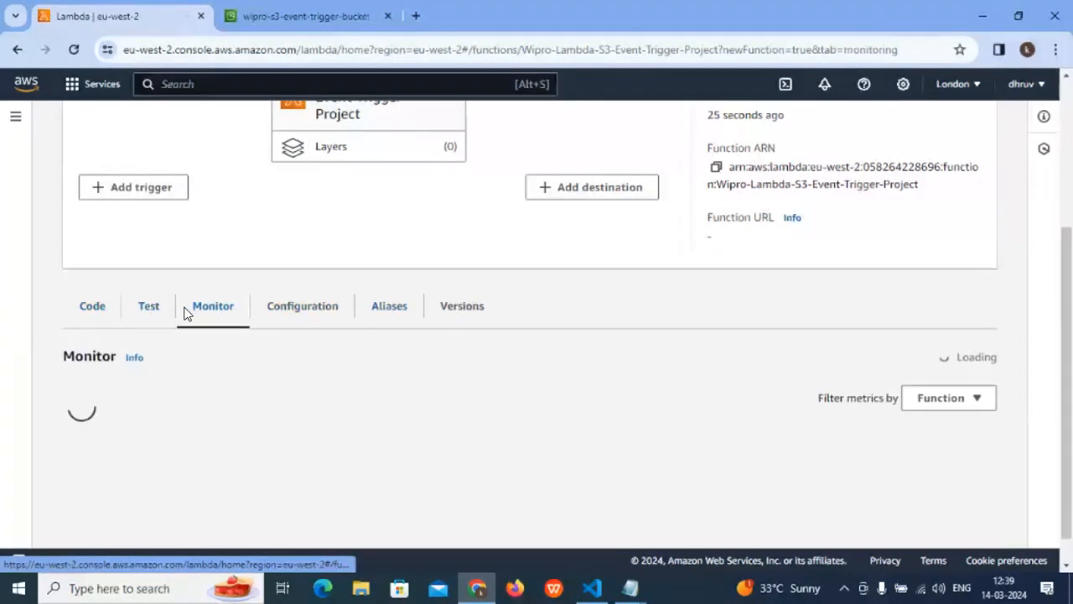
left_click(300, 318)
left_click(390, 319)
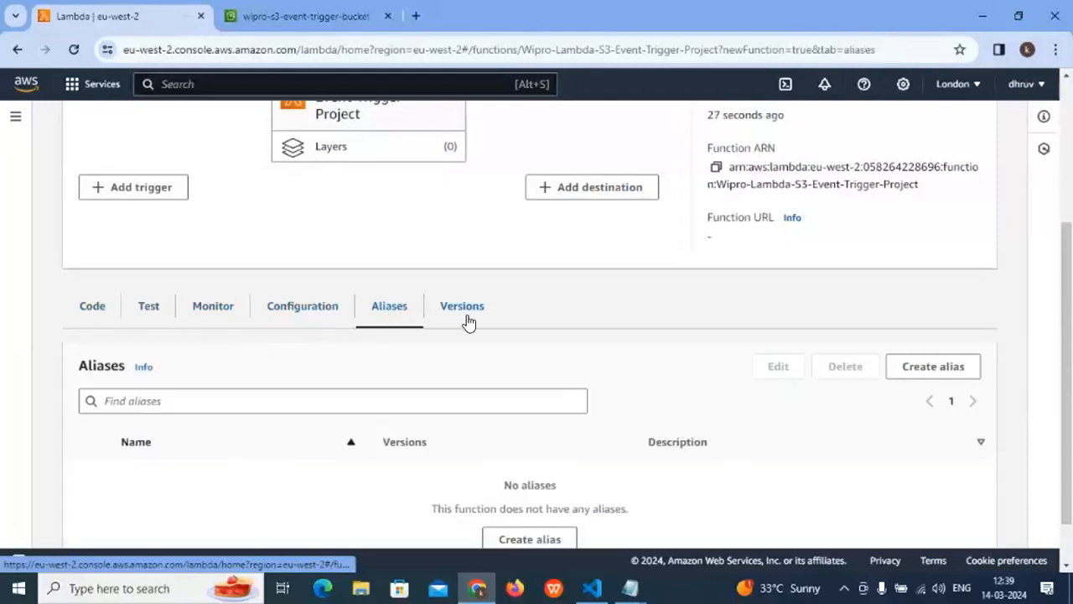
left_click(469, 323)
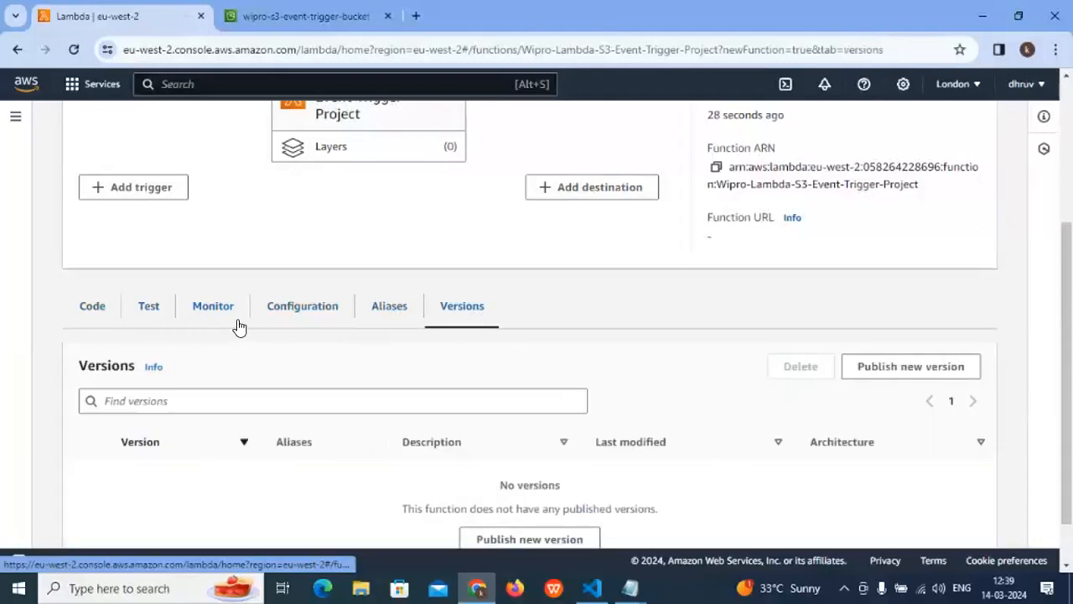
left_click(79, 313)
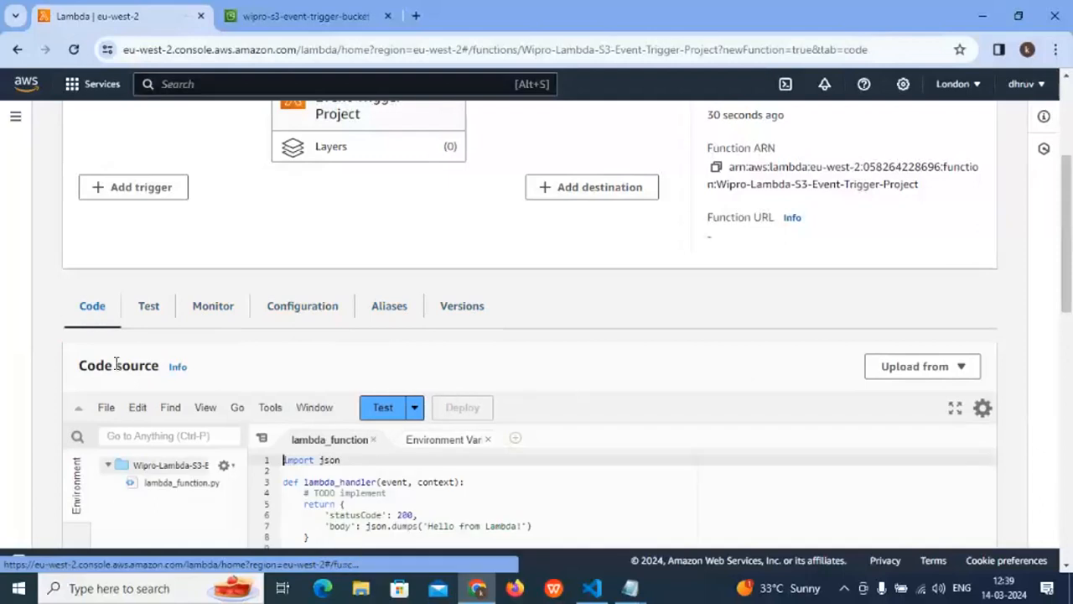
- Examine the default Python handler code in lambda_function, from the json import to the returned status code and body
scroll(122, 366, "down", 2)
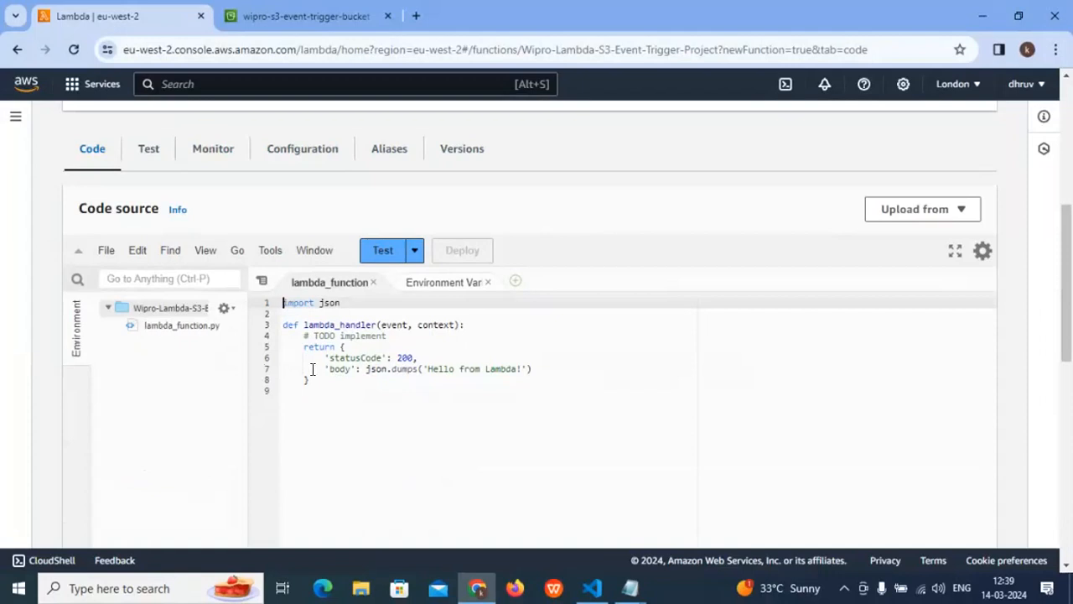
left_click_drag(324, 520, 274, 307)
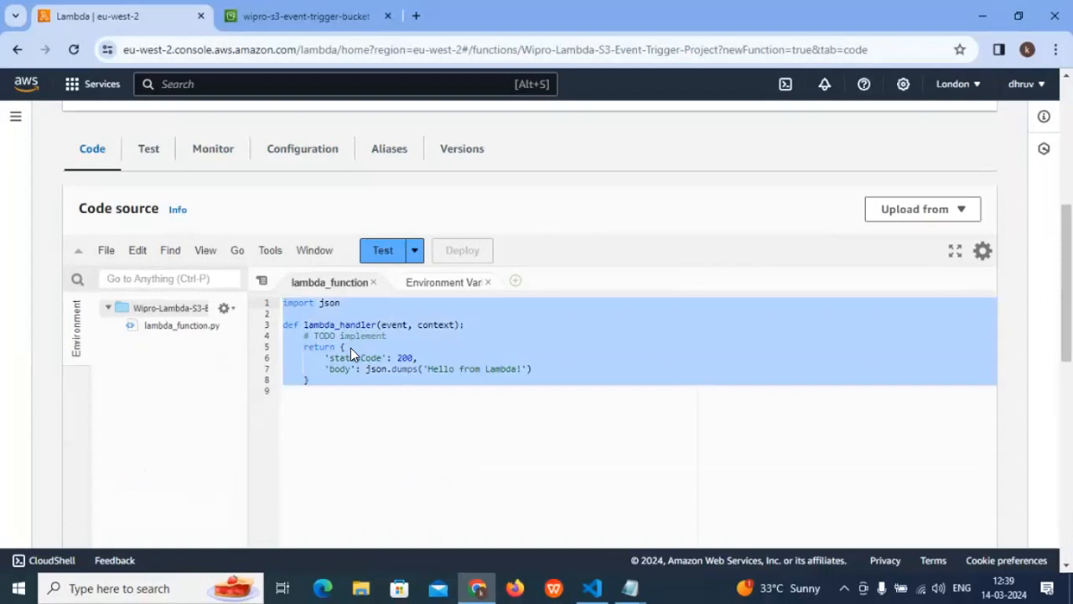
left_click_drag(310, 380, 277, 302)
left_click(339, 388)
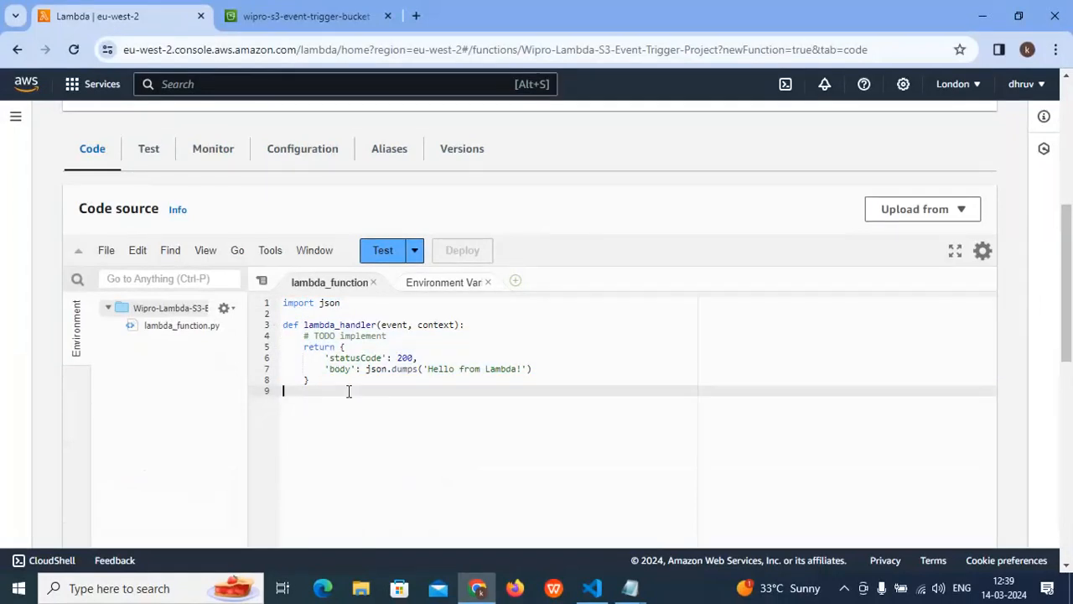
scroll(377, 223, "up", 5)
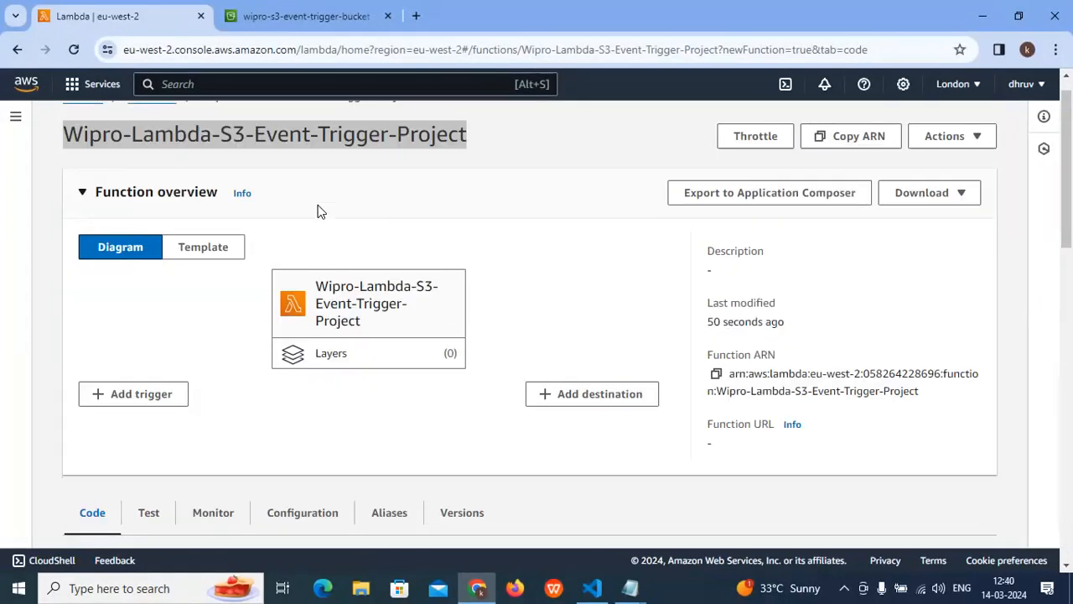
scroll(299, 239, "down", 5)
left_click_drag(336, 398, 288, 302)
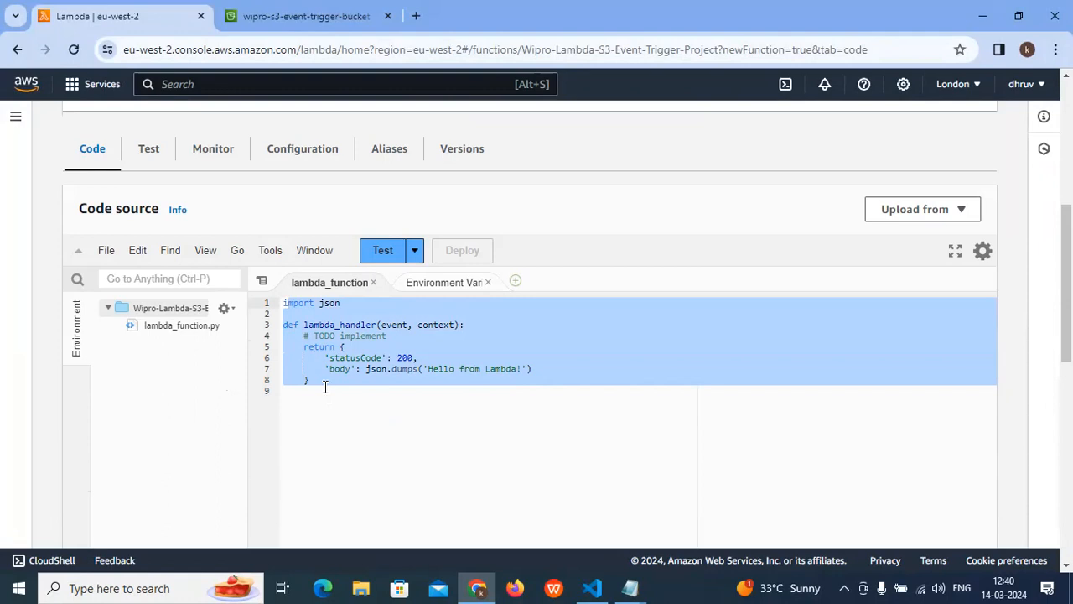
left_click(461, 457)
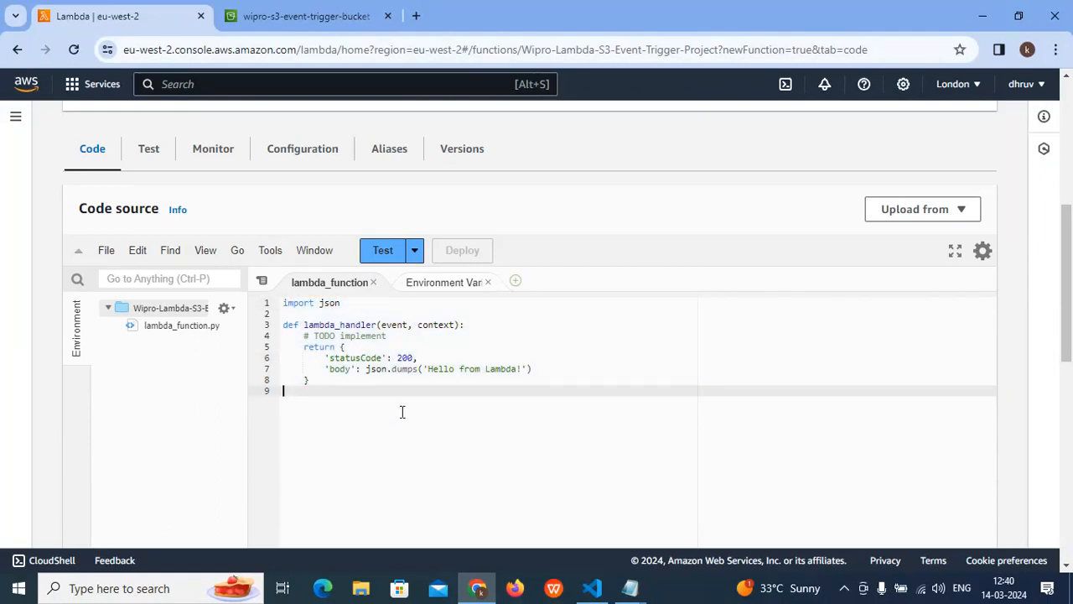
scroll(339, 389, "up", 1)
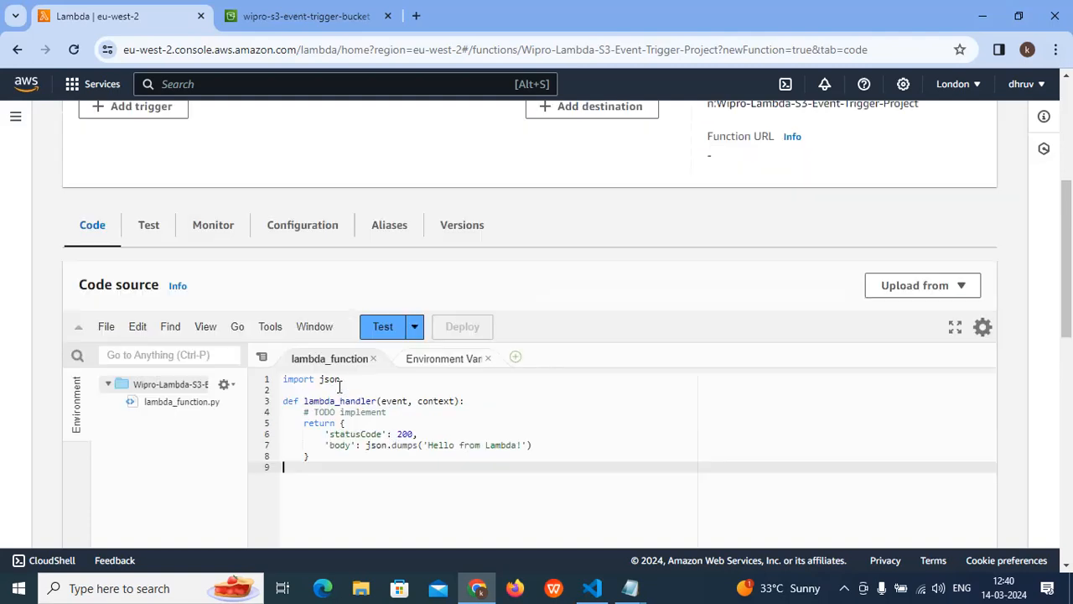
scroll(339, 387, "down", 1)
- Look over the test event form, including its event name, sharing settings, template and event JSON
left_click(149, 158)
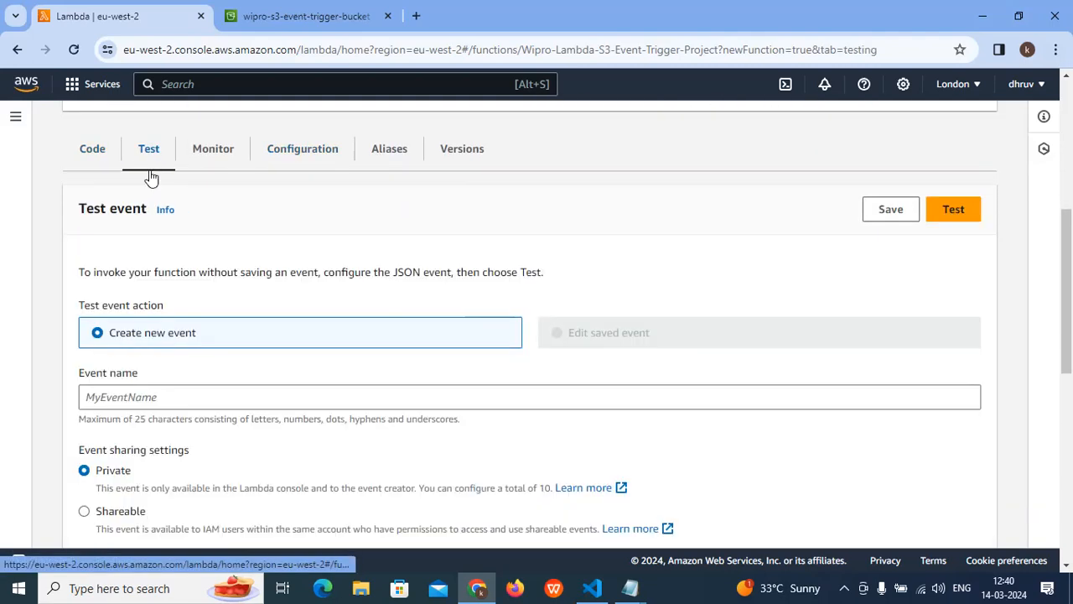
scroll(173, 355, "down", 2)
left_click(128, 314)
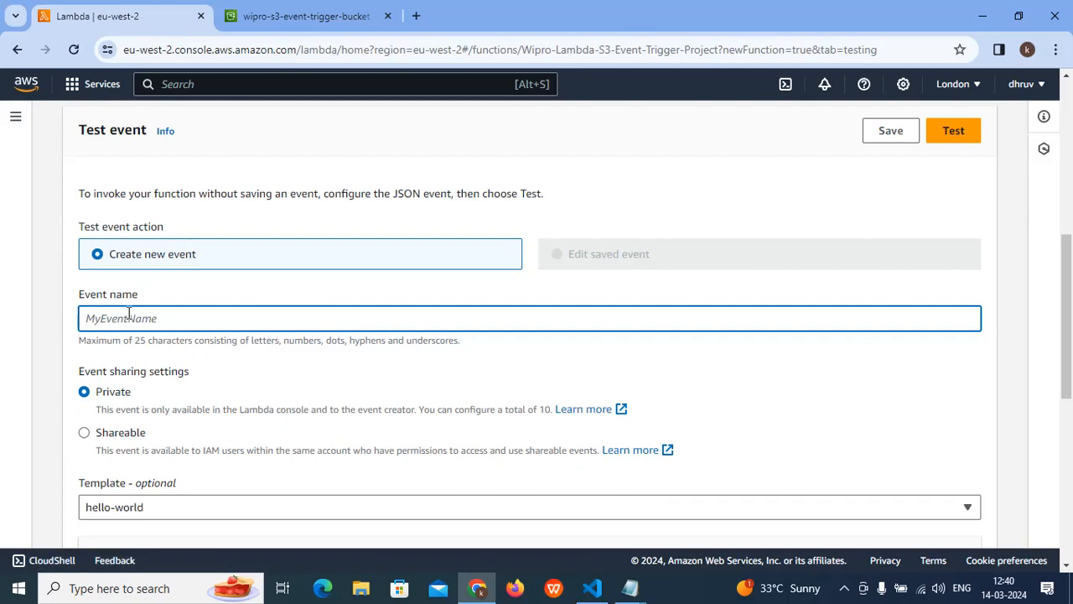
scroll(129, 314, "down", 3)
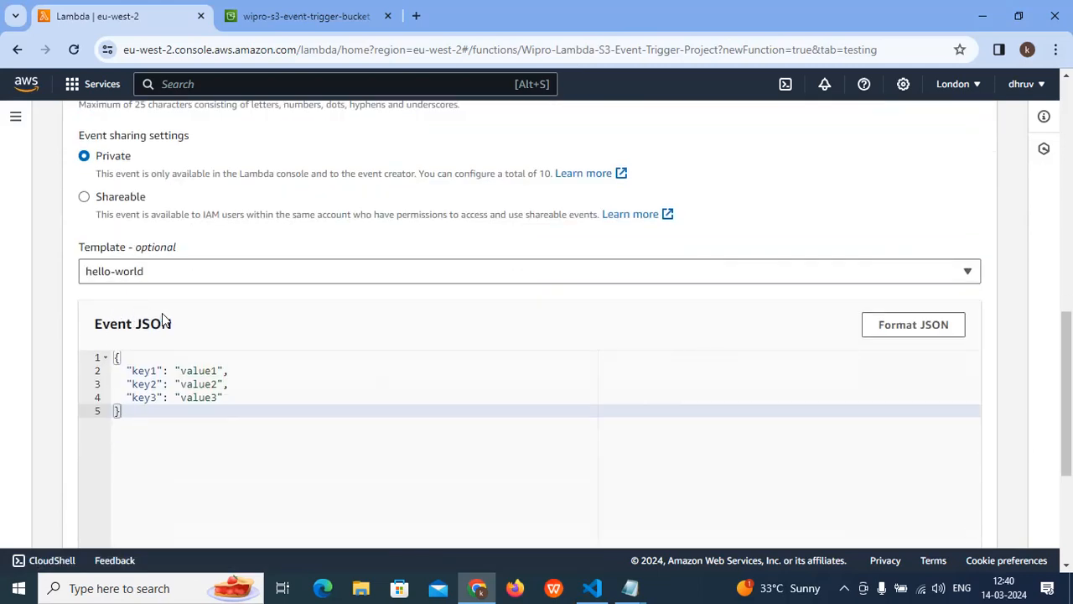
scroll(307, 341, "up", 5)
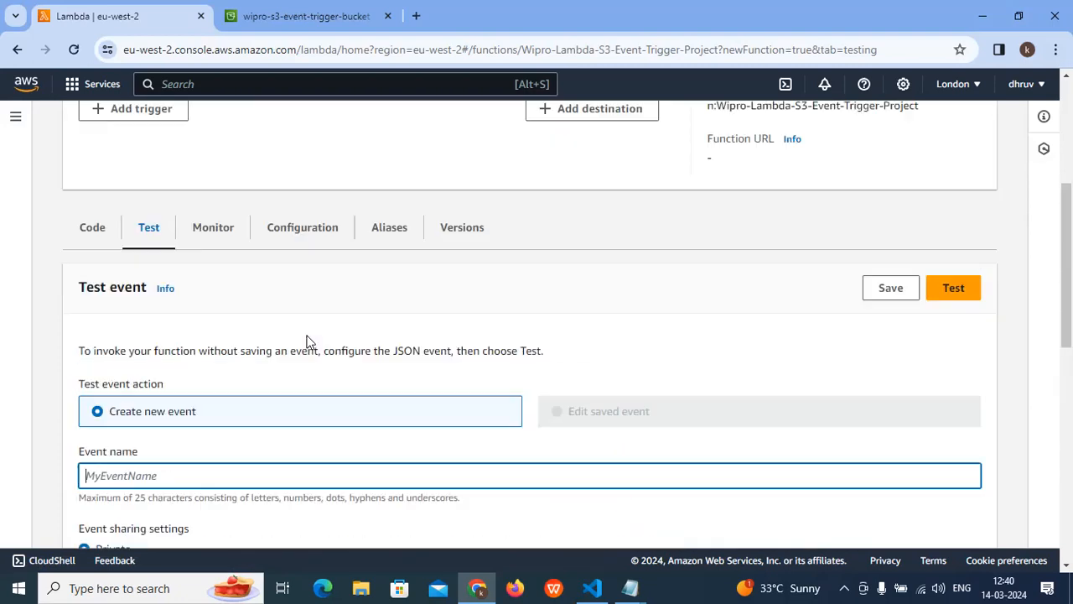
- View the Environment Variables notes in the function's code source and return to the lambda_function code
left_click(92, 231)
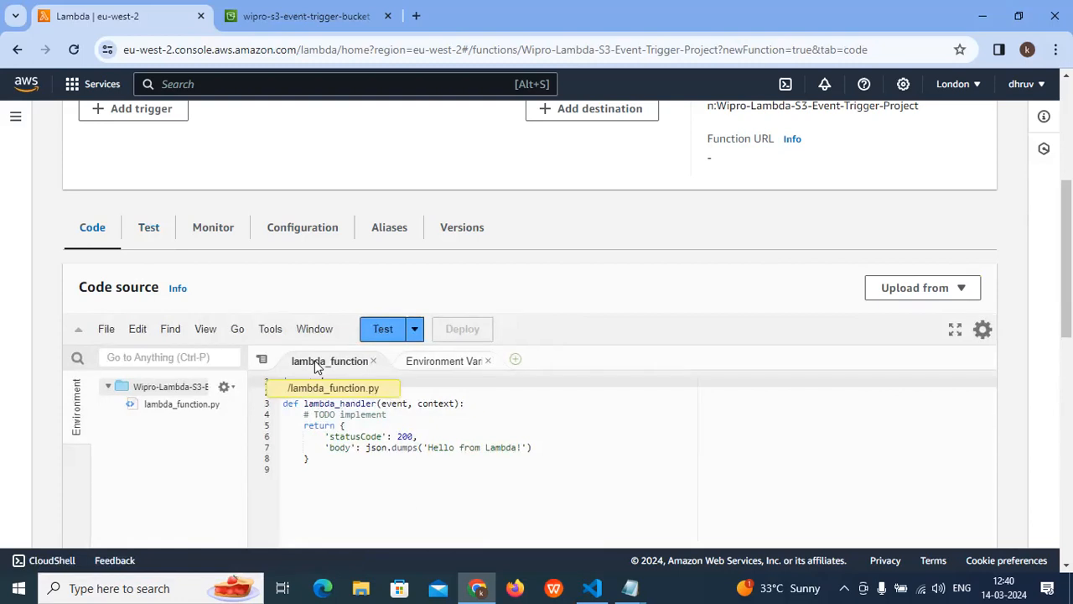
left_click(419, 362)
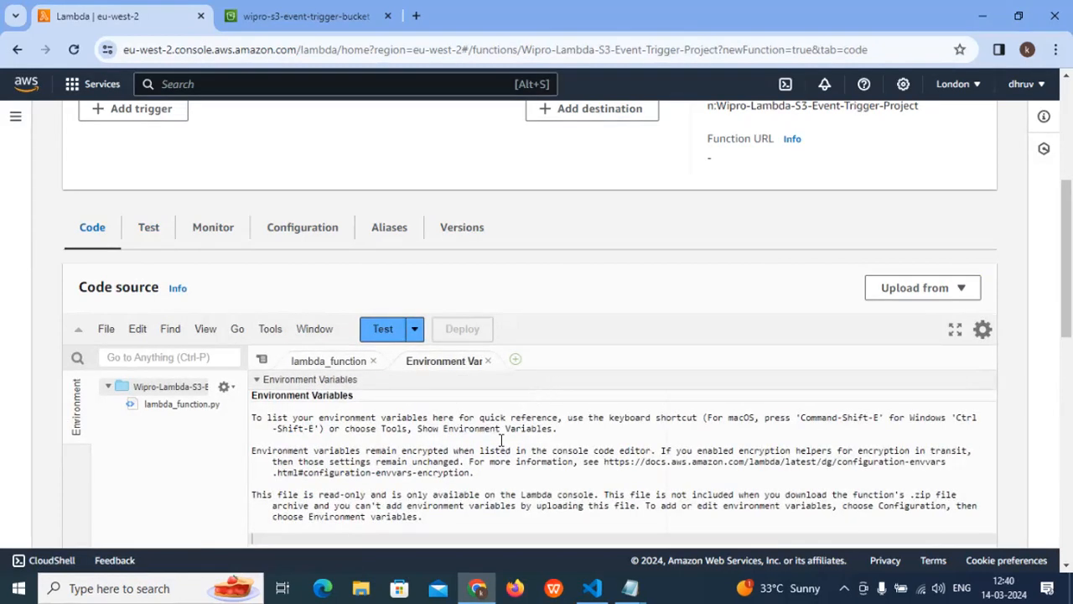
left_click(333, 366)
scroll(347, 388, "up", 2)
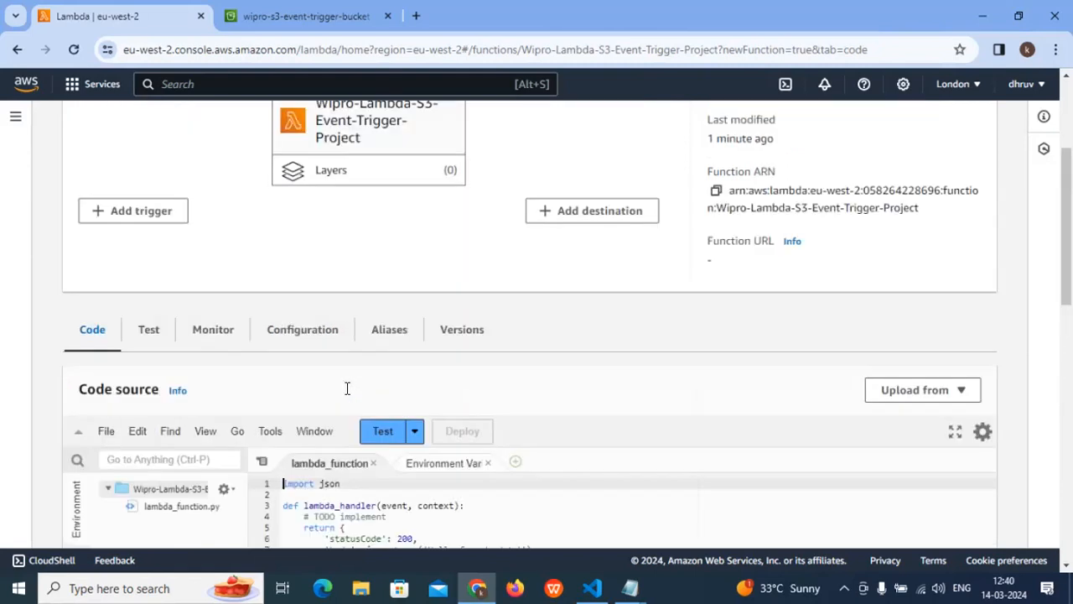
scroll(246, 406, "down", 1)
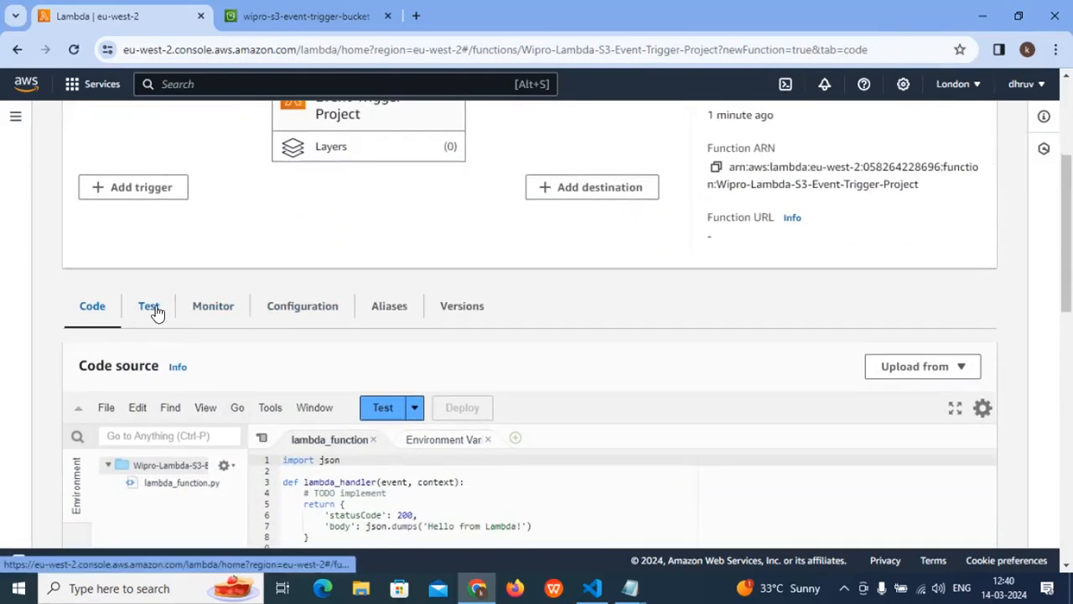
- Name a new test event for the function task-1, keeping it private with the hello-world template
left_click(149, 307)
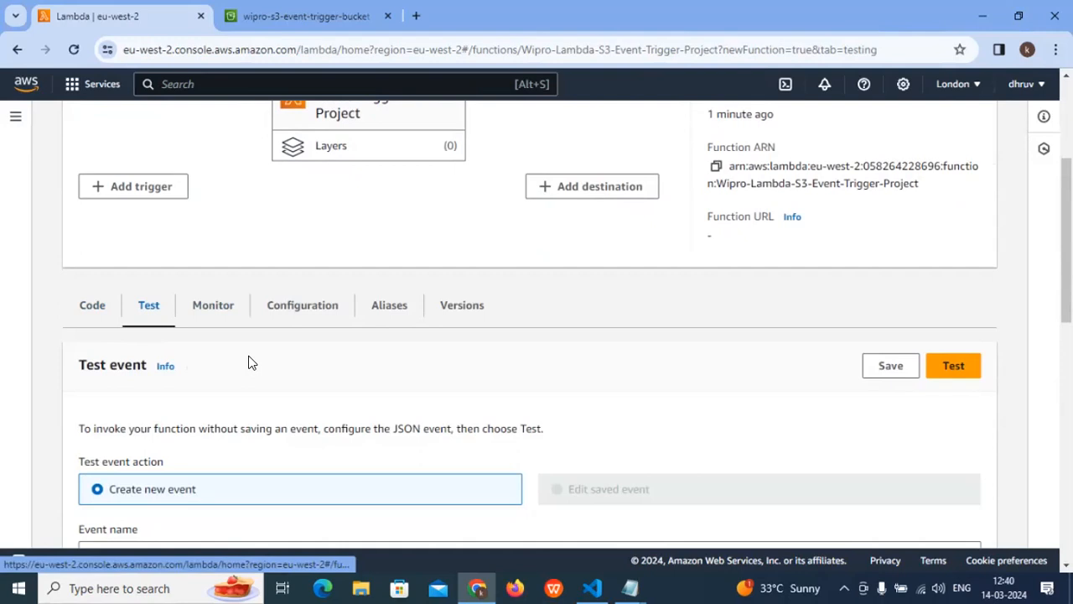
scroll(216, 412, "down", 2)
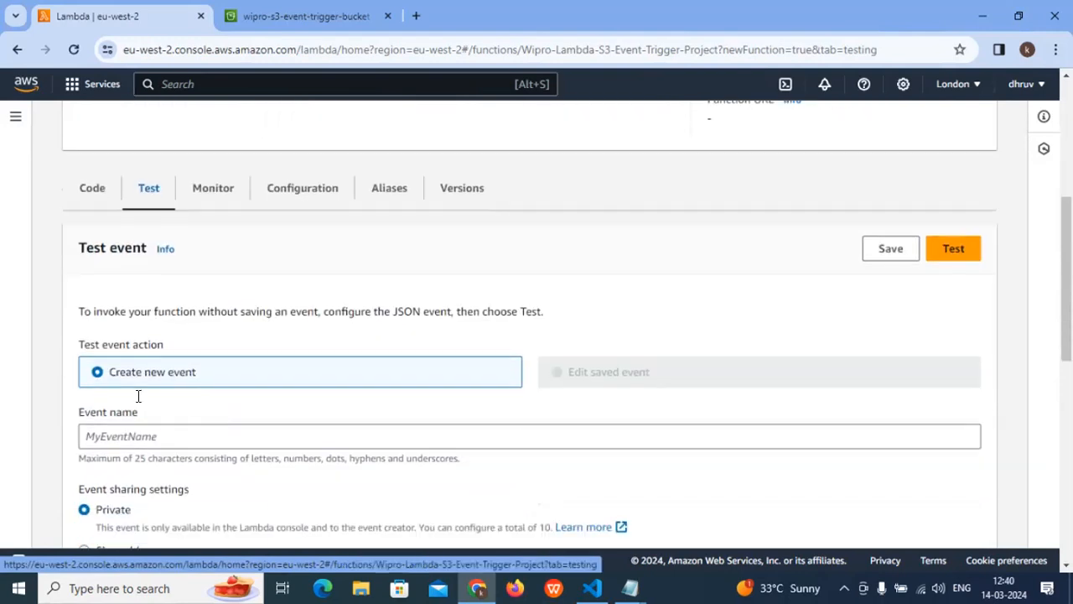
scroll(138, 395, "down", 1)
left_click(138, 396)
type("task-1")
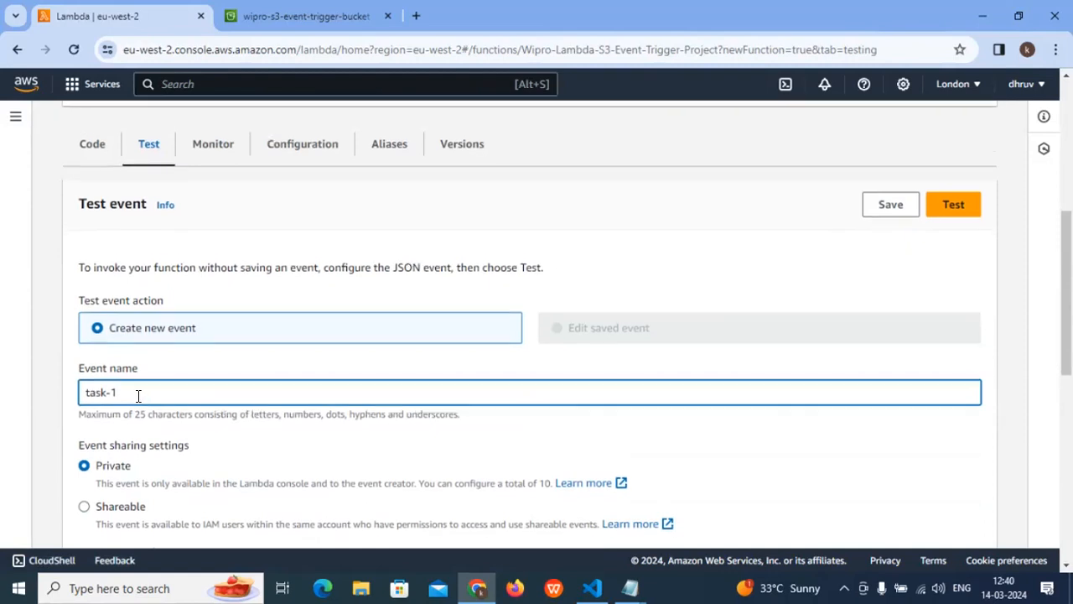
scroll(138, 397, "down", 4)
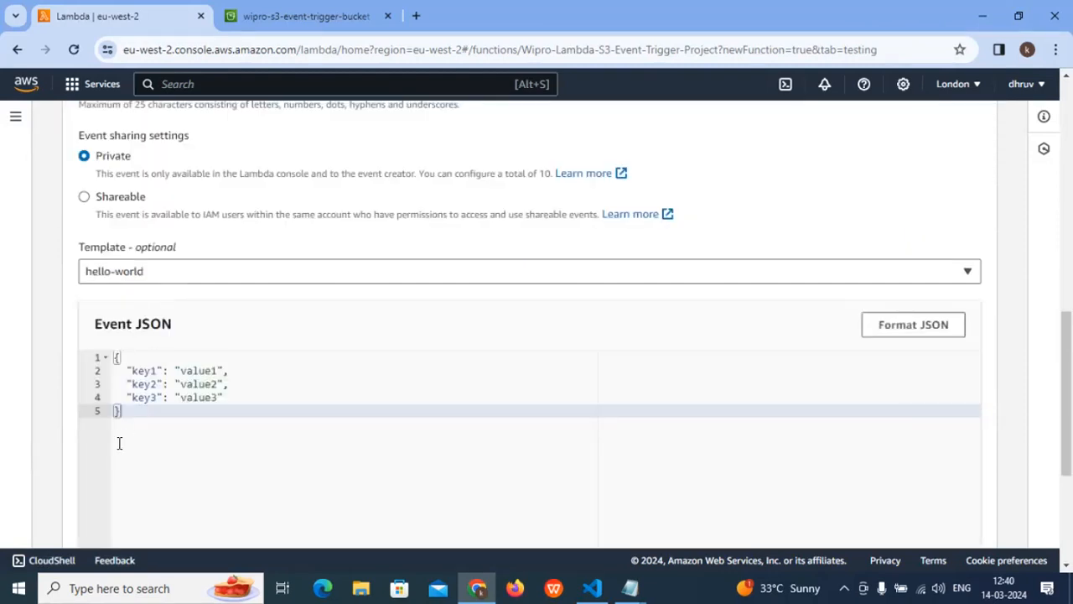
- Review the task-1 event's JSON key-value pairs and the rest of its settings
left_click_drag(121, 423, 100, 350)
scroll(253, 384, "down", 3)
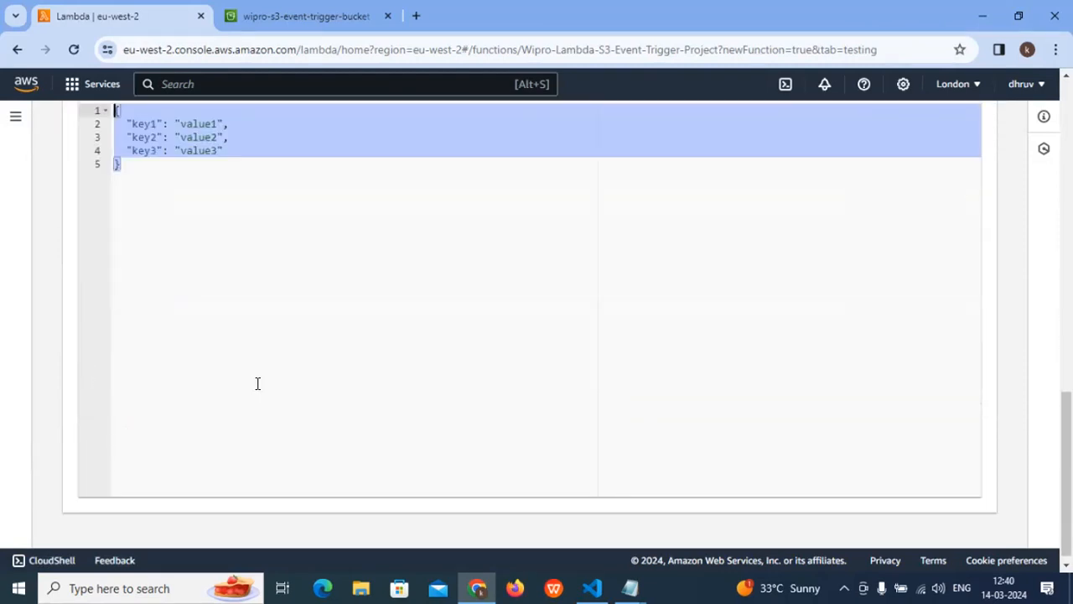
scroll(253, 384, "up", 2)
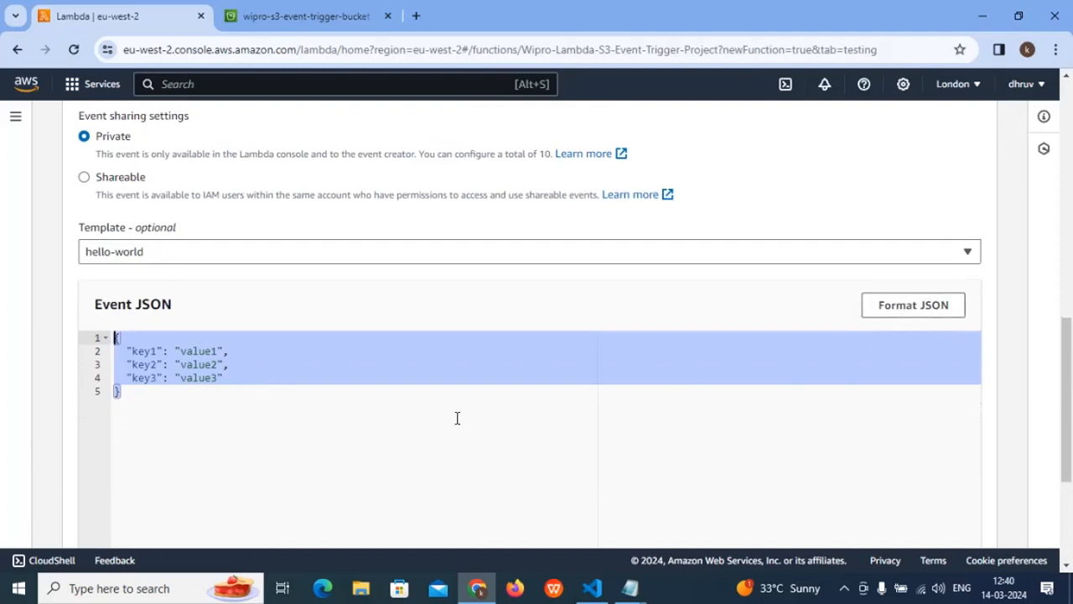
scroll(457, 418, "down", 3)
scroll(839, 487, "up", 4)
scroll(836, 484, "down", 4)
scroll(829, 445, "up", 5)
scroll(838, 440, "up", 4)
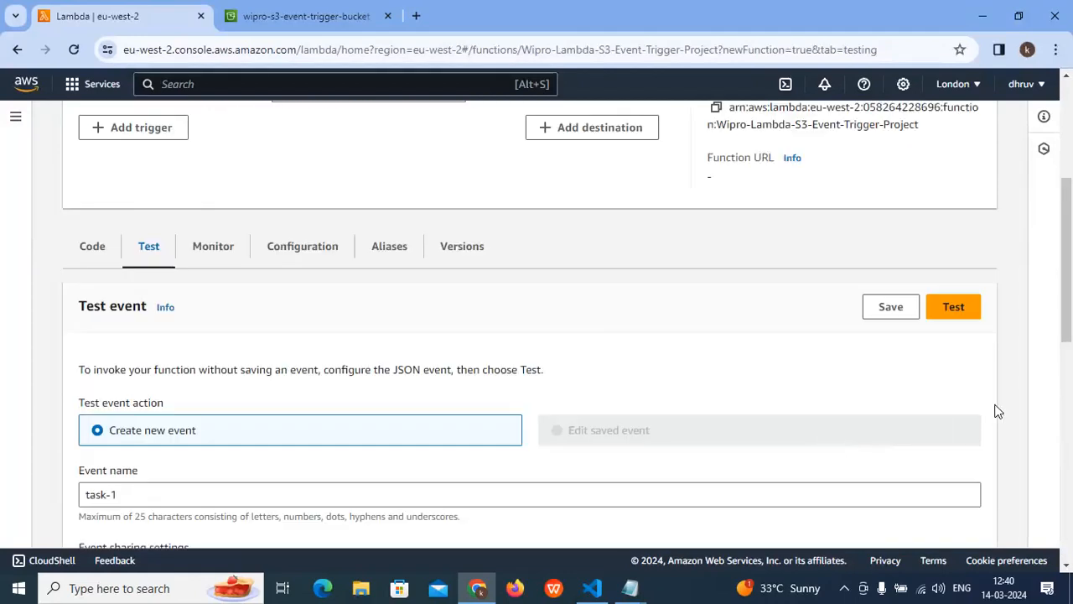
- Run the task-1 test and expand the execution details to inspect the returned response
left_click(952, 348)
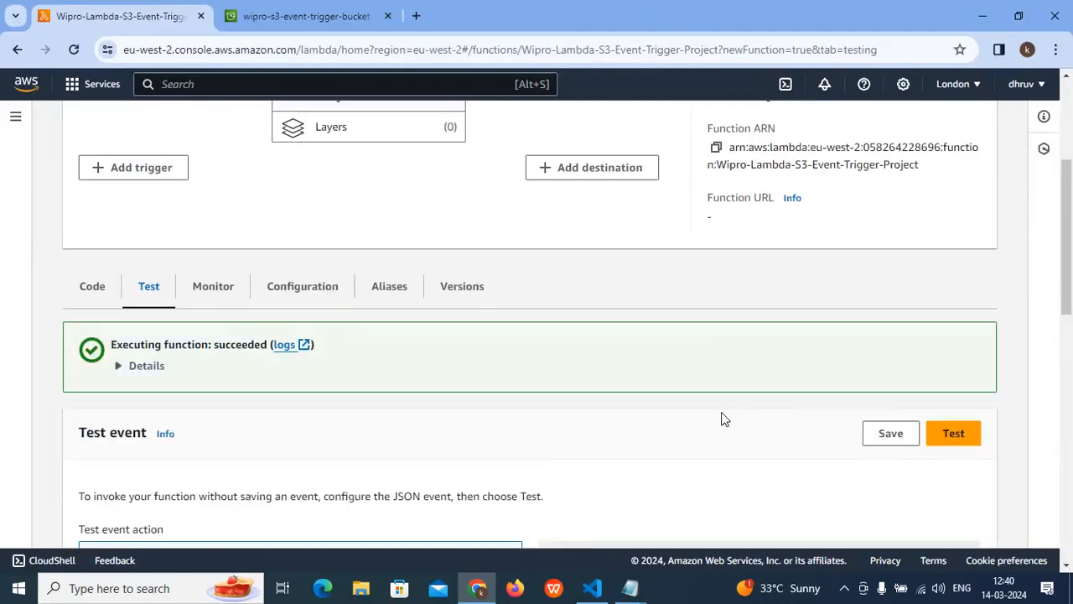
left_click(146, 367)
left_click(221, 458)
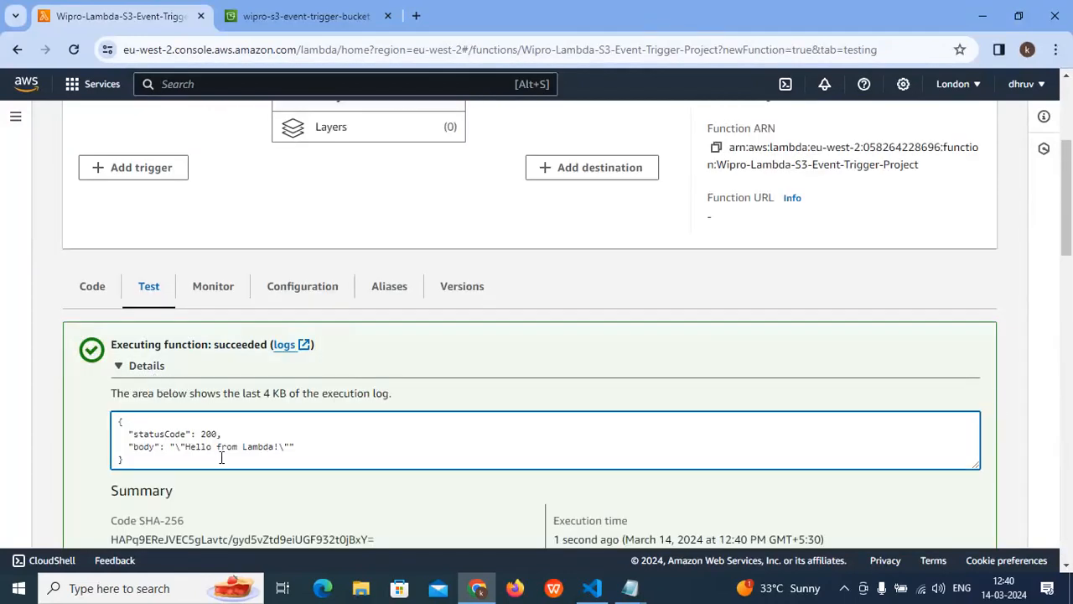
key("ctrl+a")
- Run the test from the code source editor and compare the lambda_function code with the response in the execution results
left_click(91, 289)
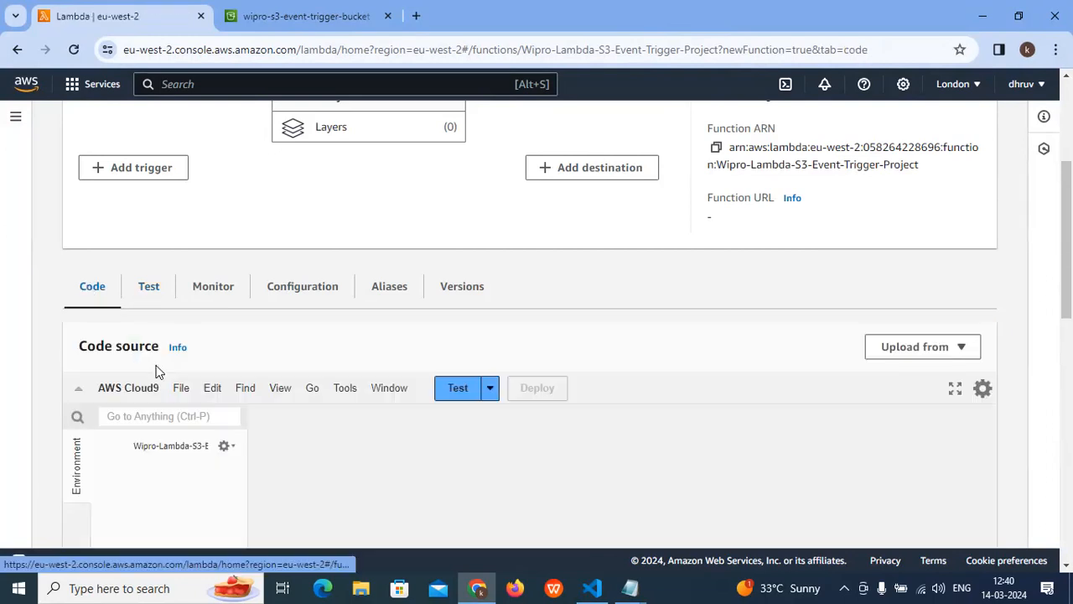
left_click(377, 391)
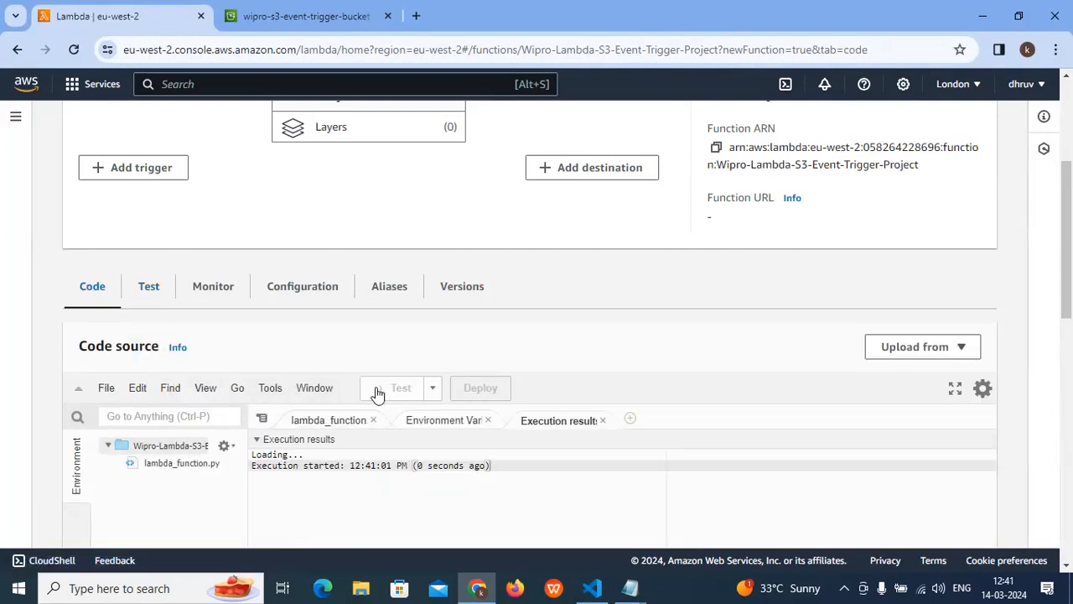
left_click(318, 420)
scroll(331, 432, "down", 1)
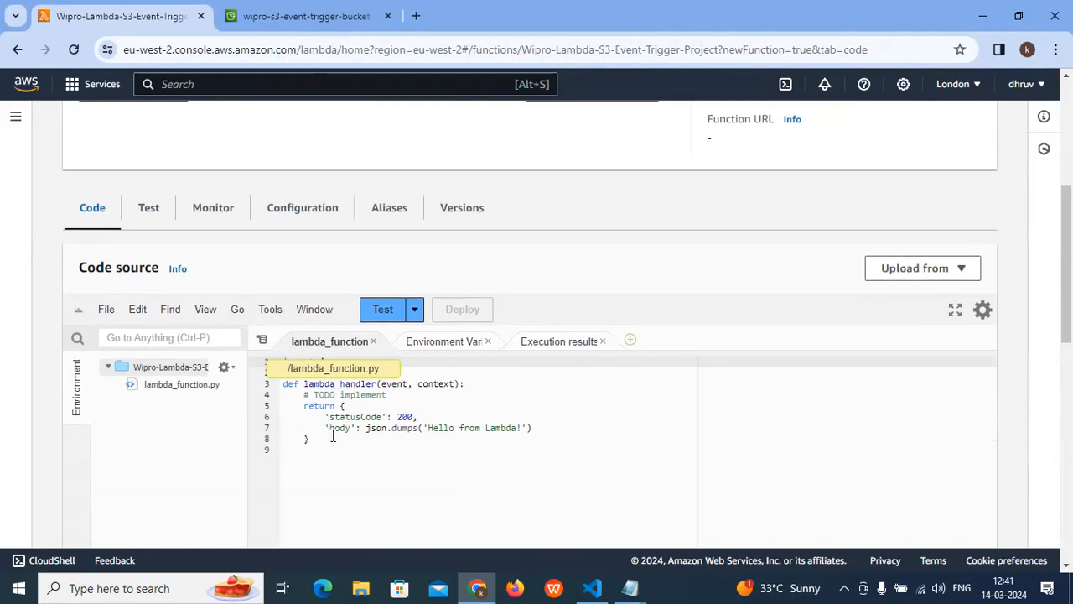
left_click_drag(327, 449, 290, 372)
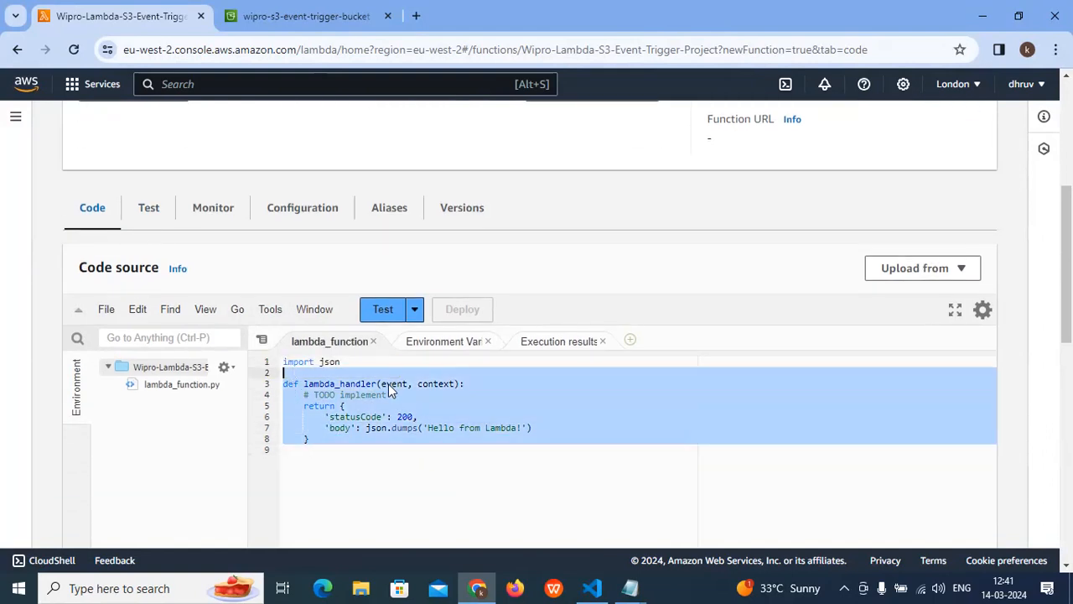
left_click(536, 345)
left_click(305, 442)
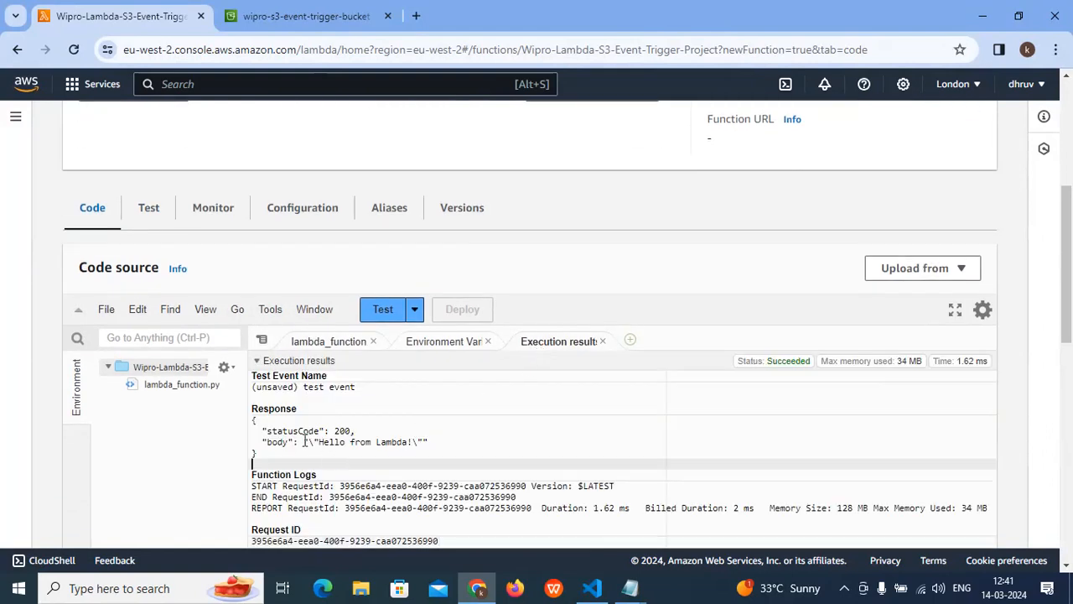
left_click(311, 346)
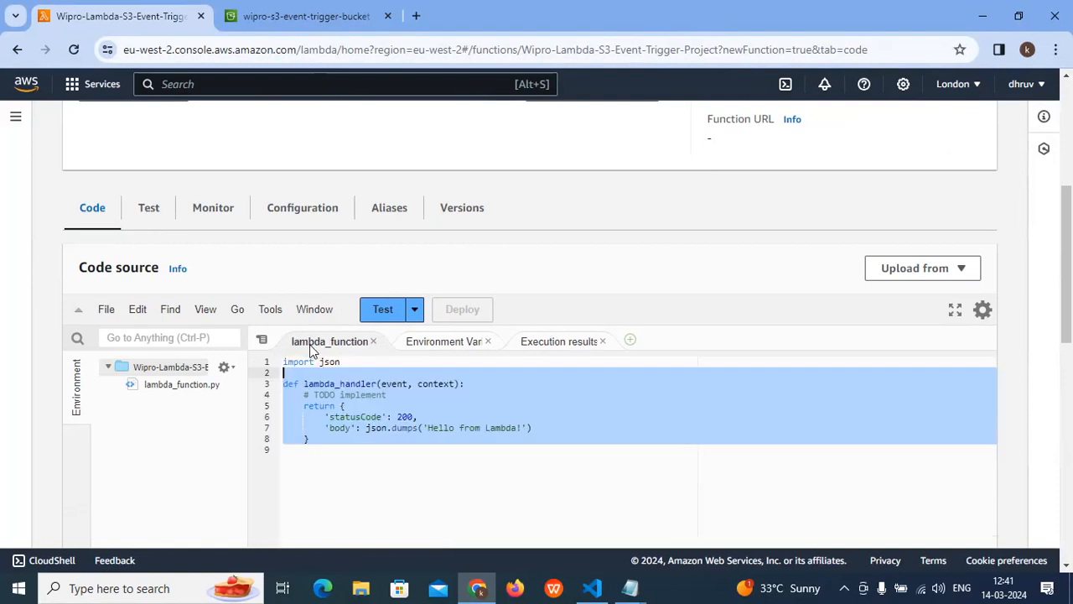
left_click(343, 442)
- Look at the available sources for adding a trigger and return to the function without adding one
scroll(345, 441, "up", 3)
left_click(111, 330)
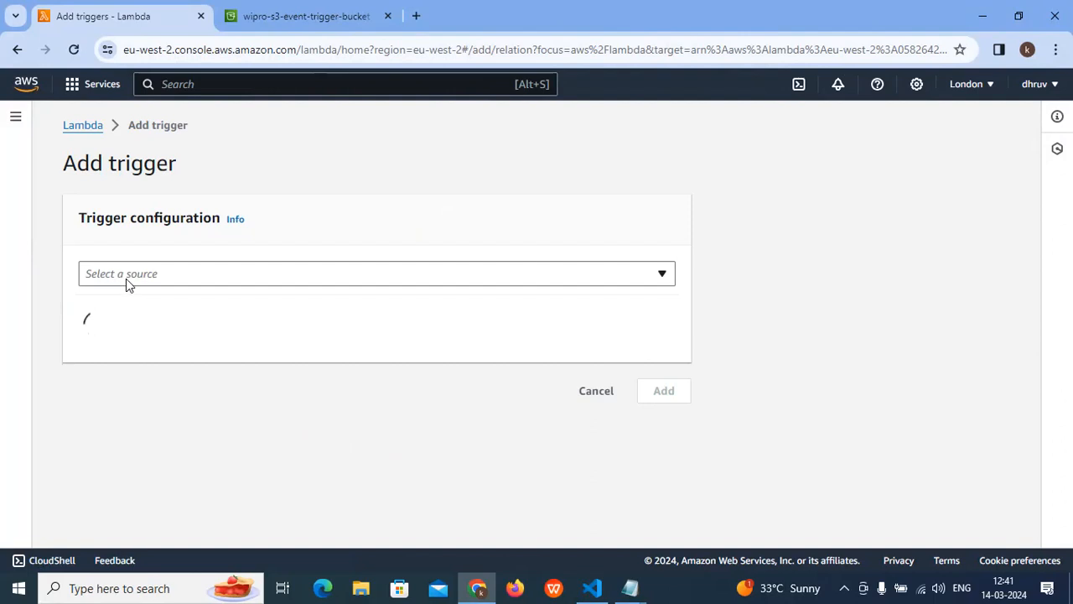
left_click(133, 277)
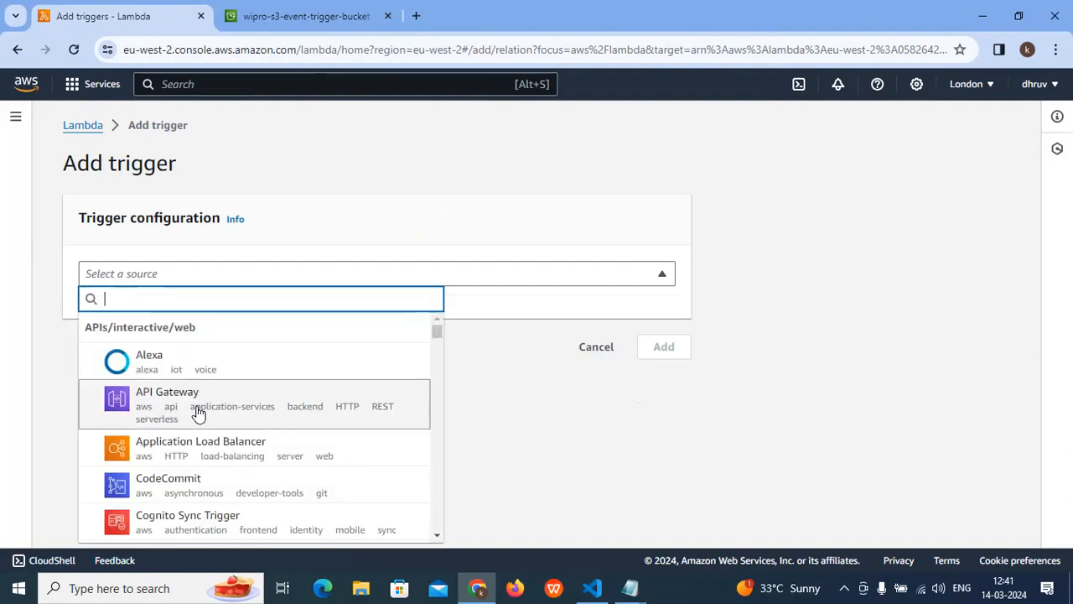
left_click(460, 415)
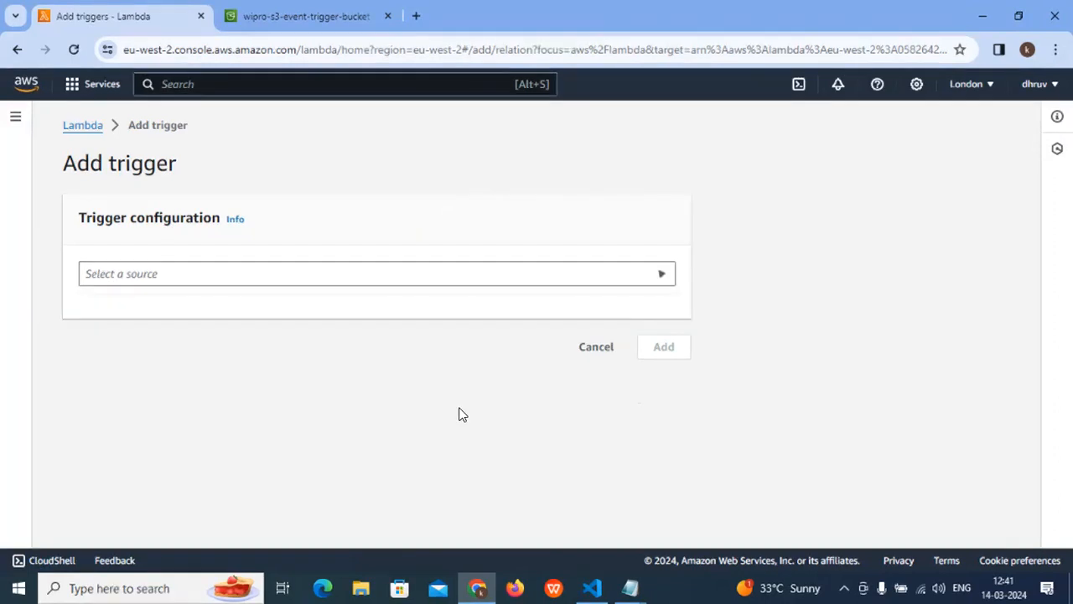
left_click(596, 347)
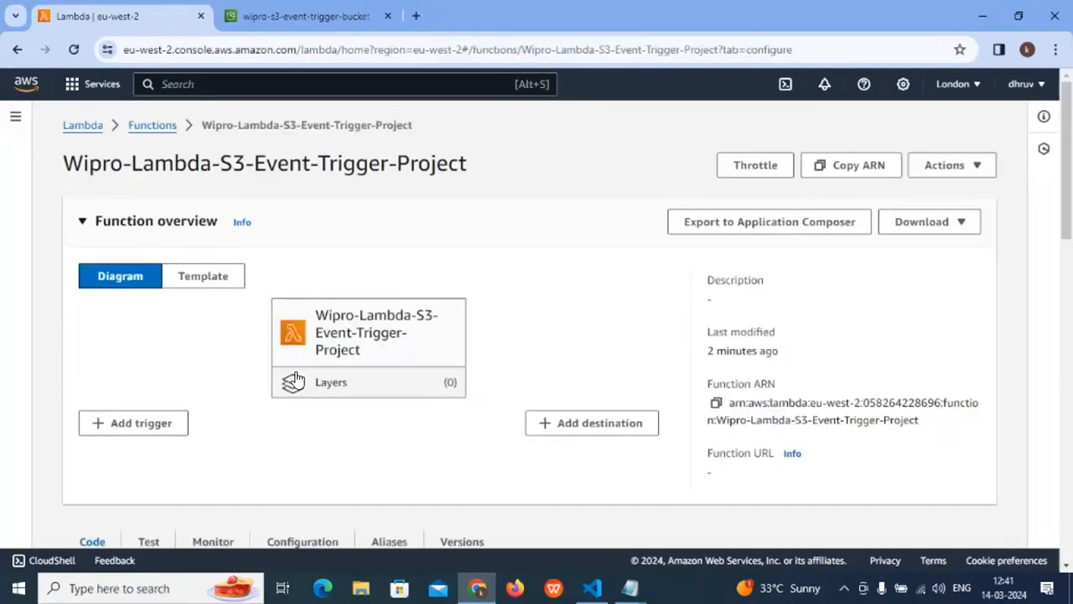
- Look at the source, condition and destination type options for adding a destination, and return to the function without adding one
scroll(626, 391, "down", 1)
left_click(578, 346)
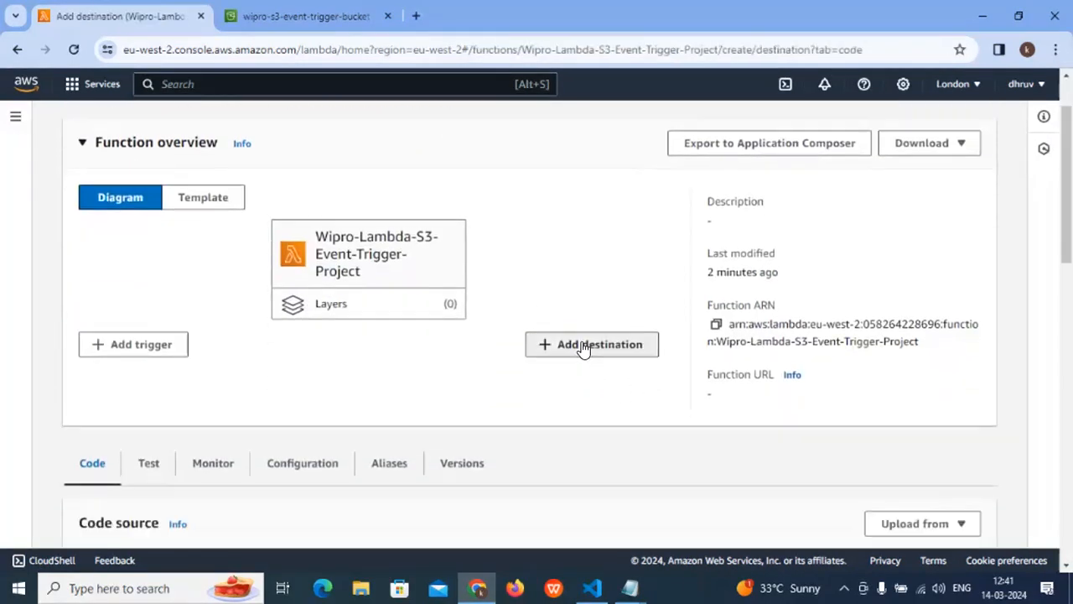
scroll(244, 412, "down", 2)
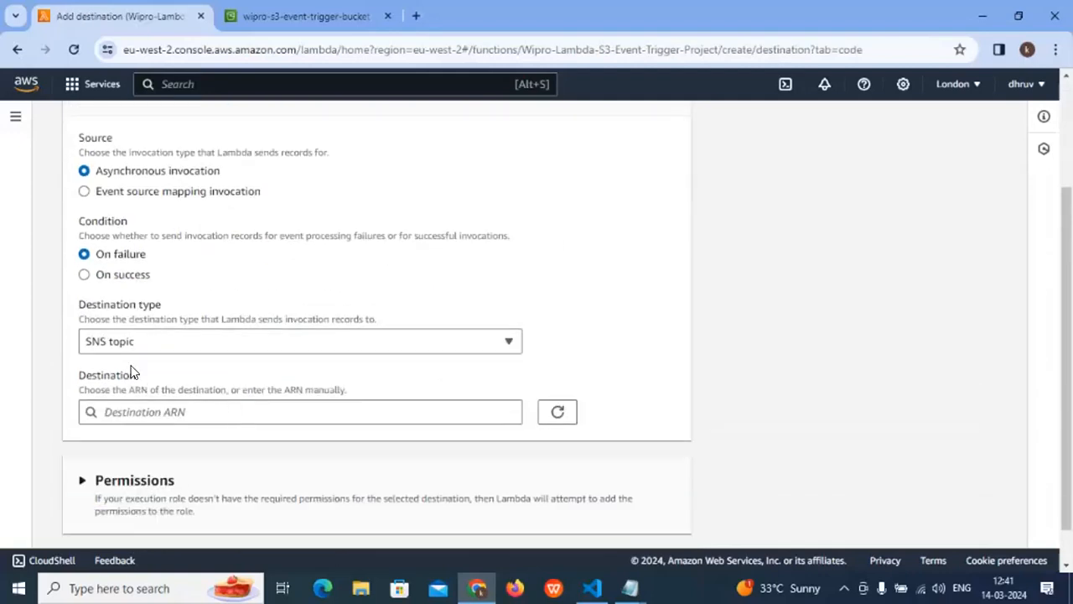
left_click(135, 340)
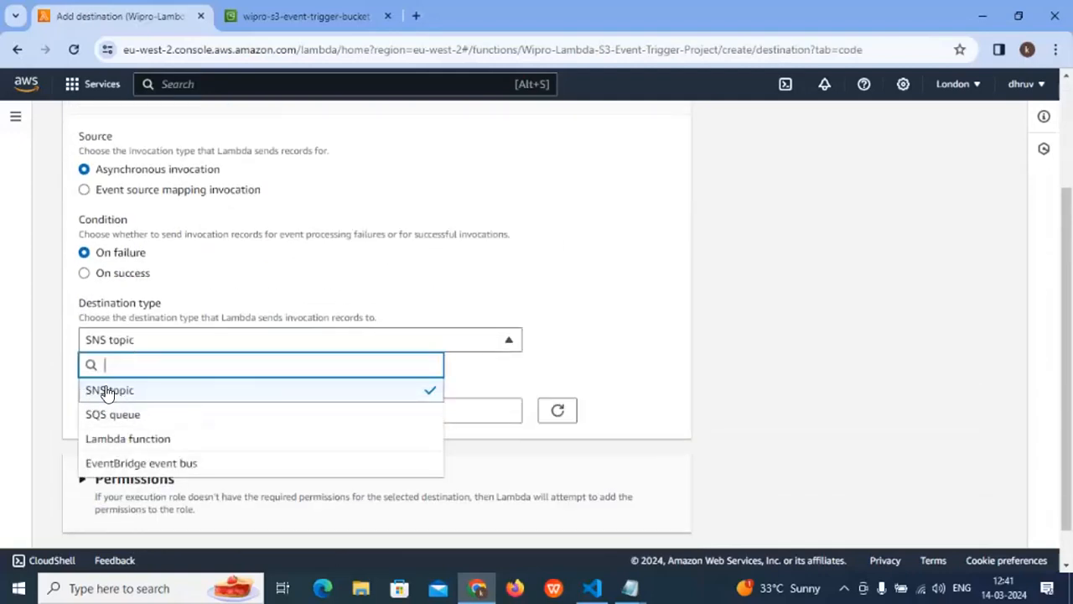
left_click(681, 328)
scroll(681, 328, "up", 2)
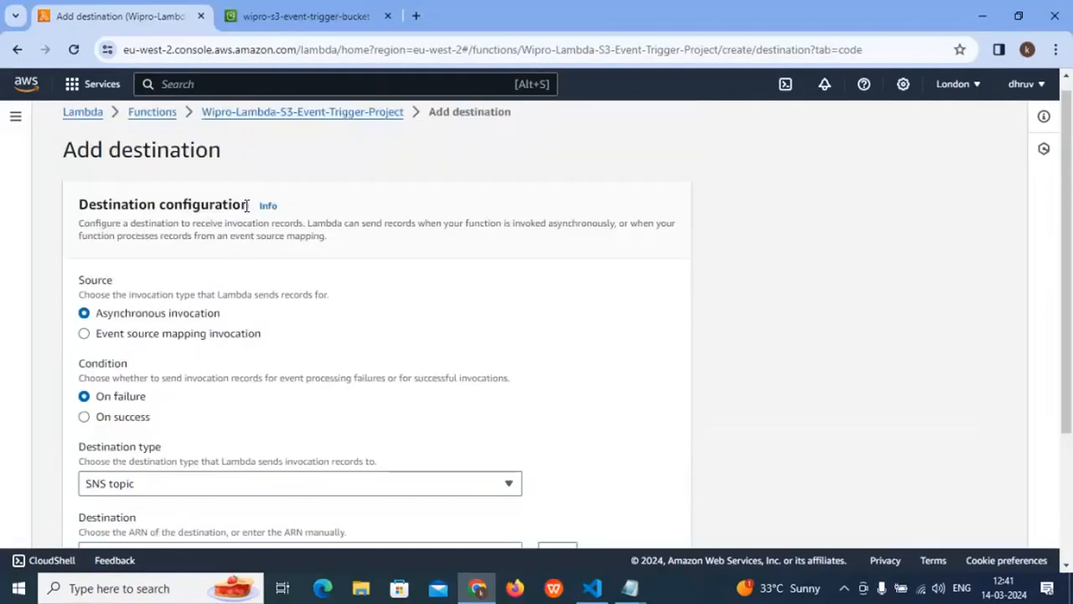
scroll(245, 207, "up", 1)
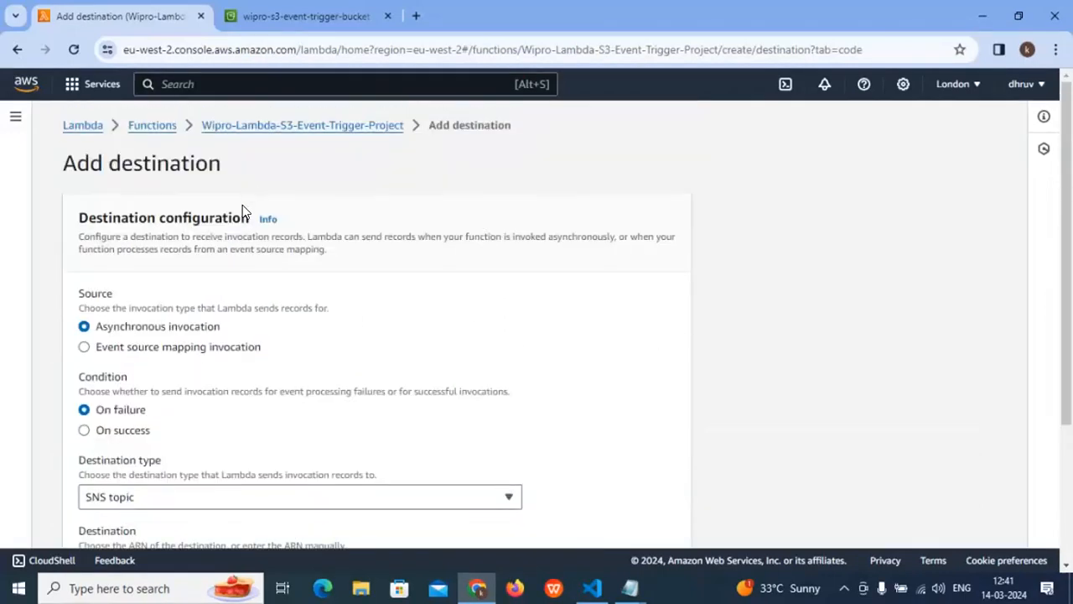
left_click(260, 126)
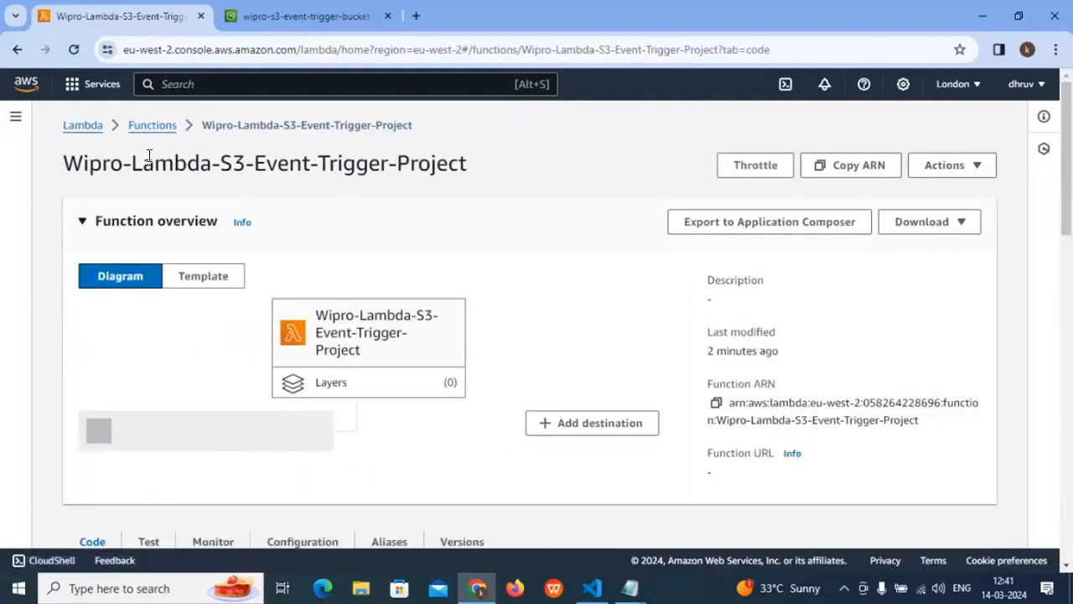
- Review the function's name and overview and the default lambda_handler code in the lambda_function file
left_click_drag(149, 156, 342, 164)
left_click(316, 227)
left_click_drag(230, 164, 241, 161)
scroll(308, 230, "down", 4)
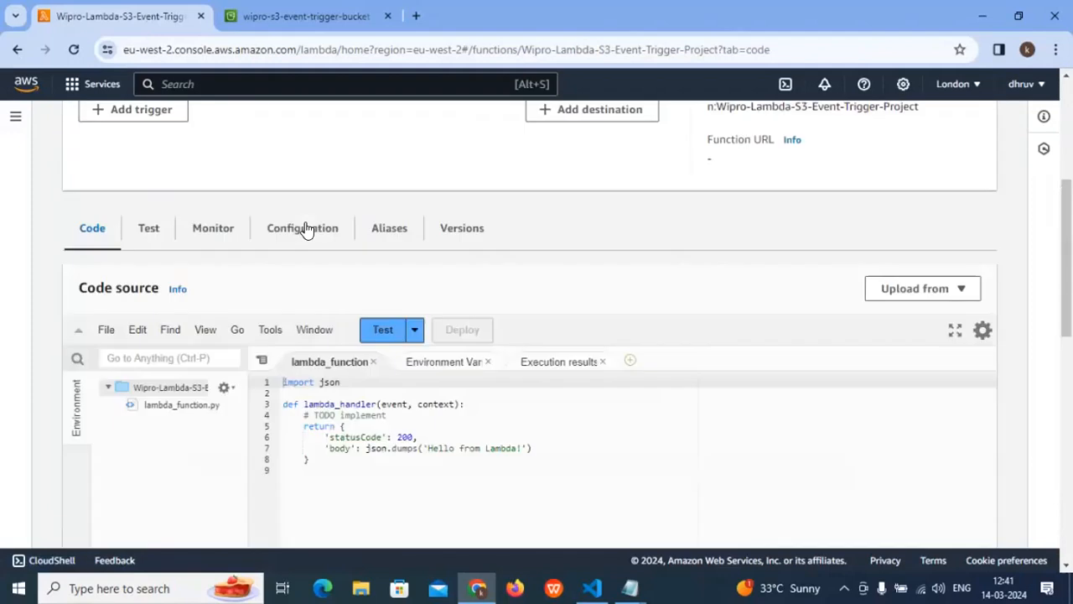
left_click_drag(312, 468, 286, 376)
left_click(317, 464)
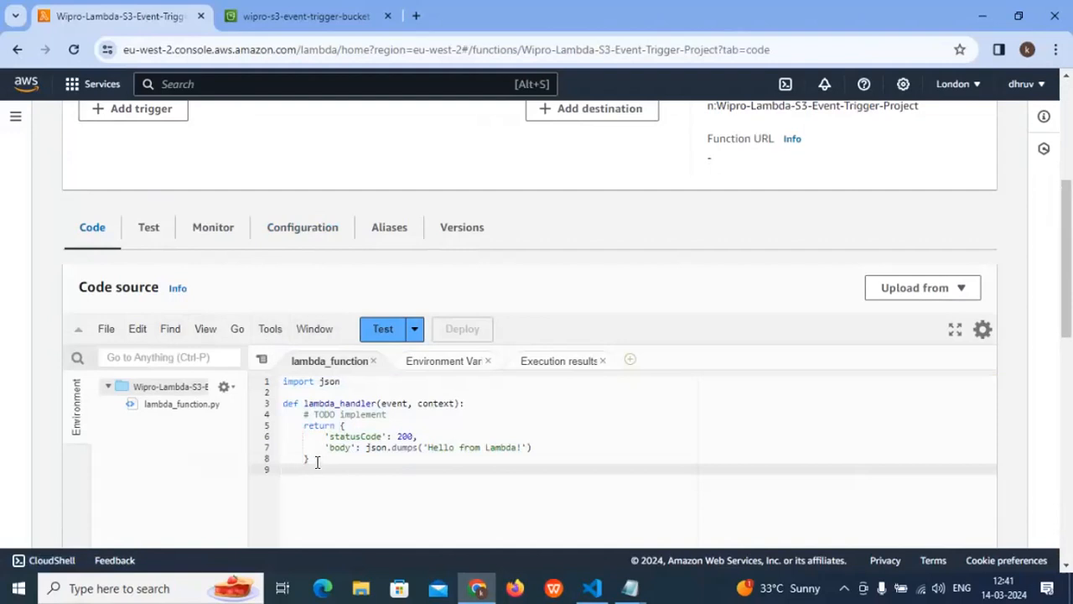
left_click_drag(319, 465, 319, 460)
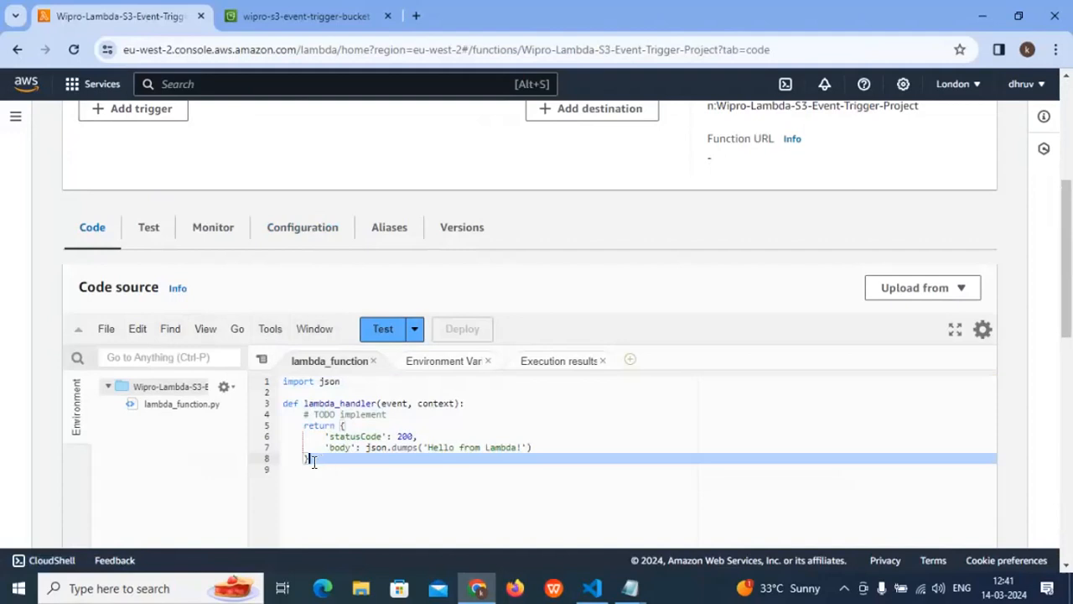
left_click(310, 459)
left_click_drag(294, 427, 283, 382)
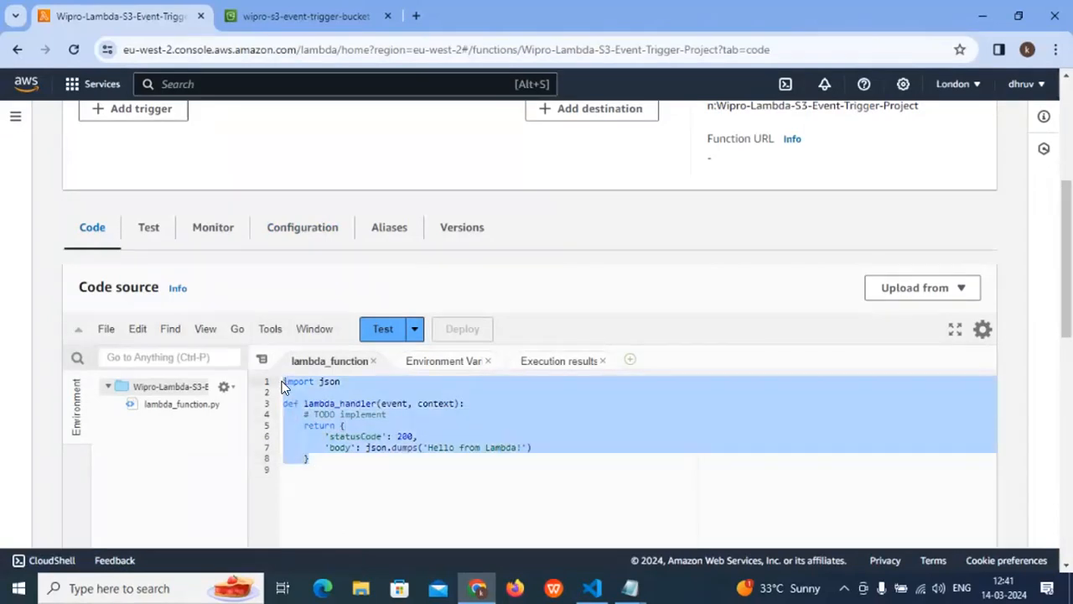
left_click_drag(319, 465, 282, 382)
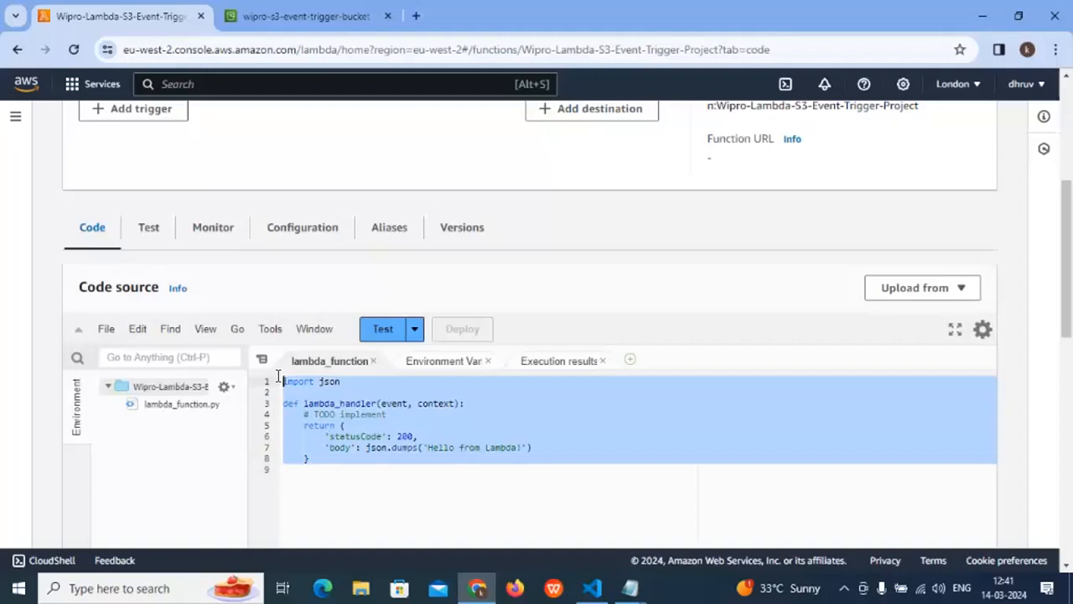
scroll(338, 426, "up", 1)
scroll(338, 417, "up", 1)
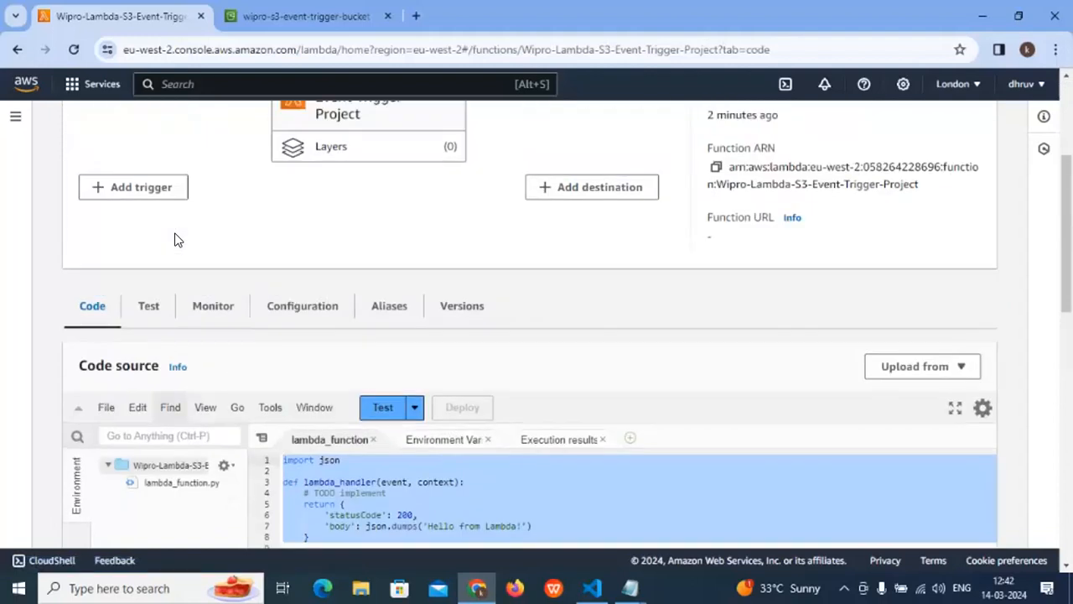
scroll(292, 394, "up", 3)
scroll(289, 388, "down", 4)
- Cut all the default code out of lambda_function and paste it into the untitled Notepad file below the script's closing separator line
left_click_drag(326, 466, 256, 373)
key("ctrl+c")
right_click(298, 386)
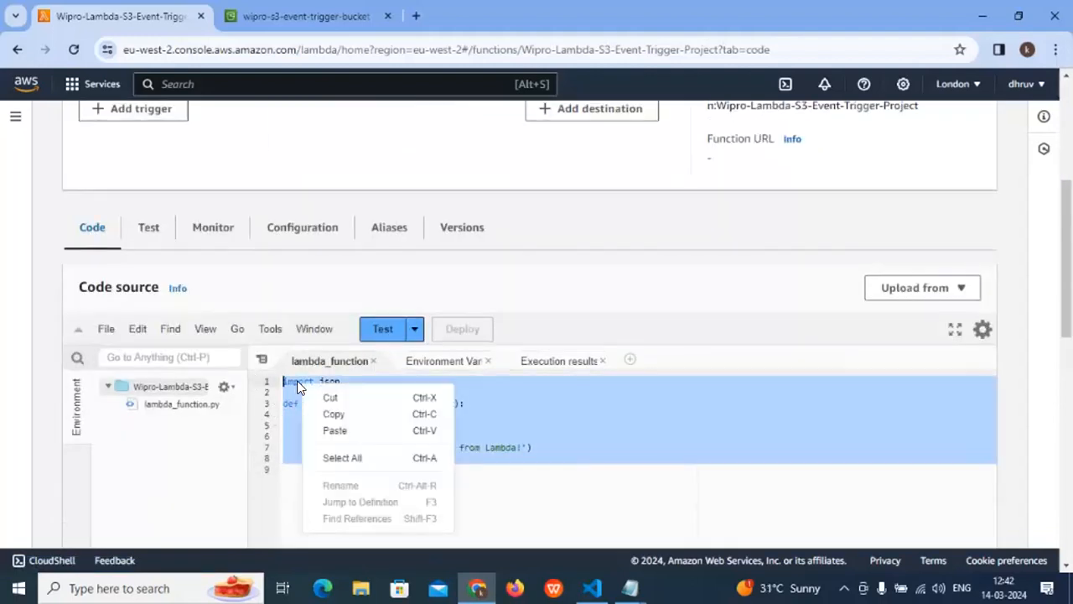
left_click(341, 395)
left_click(631, 588)
left_click(730, 515)
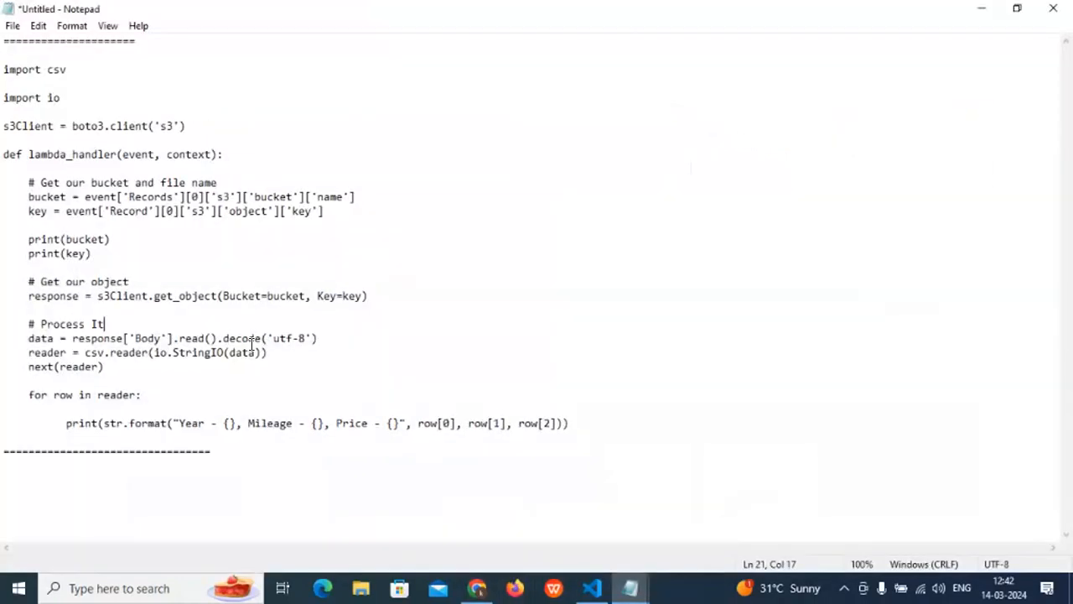
left_click(85, 471)
key("ctrl+v")
- Select the CSV-reading script in Notepad from import csv through the final print line and switch back to the Lambda function in Chrome
scroll(302, 441, "down", 1)
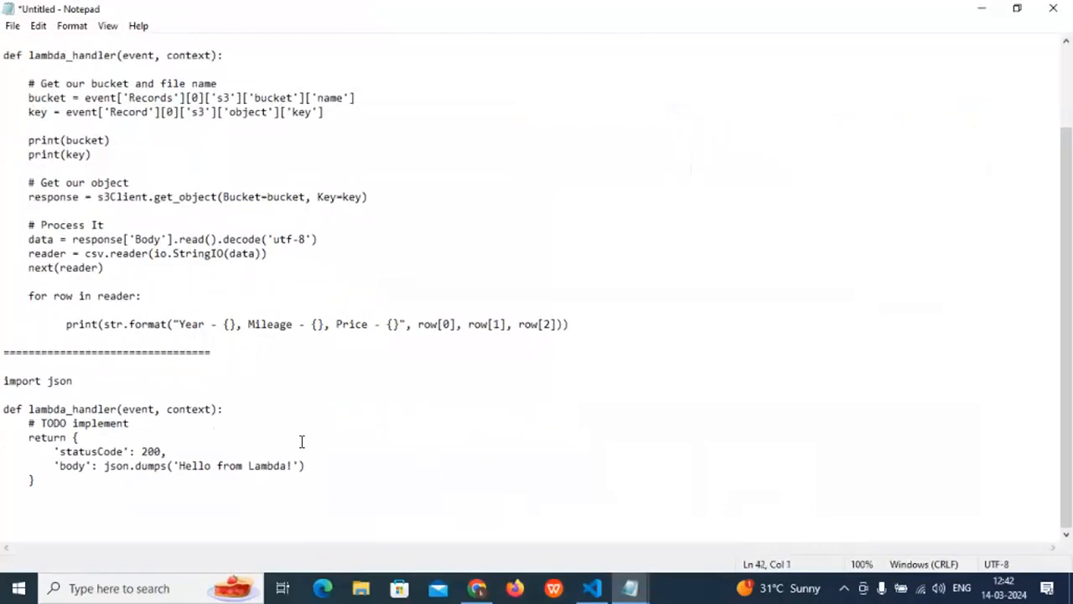
scroll(252, 443, "up", 2)
scroll(250, 442, "up", 1)
left_click_drag(575, 432, 5, 70)
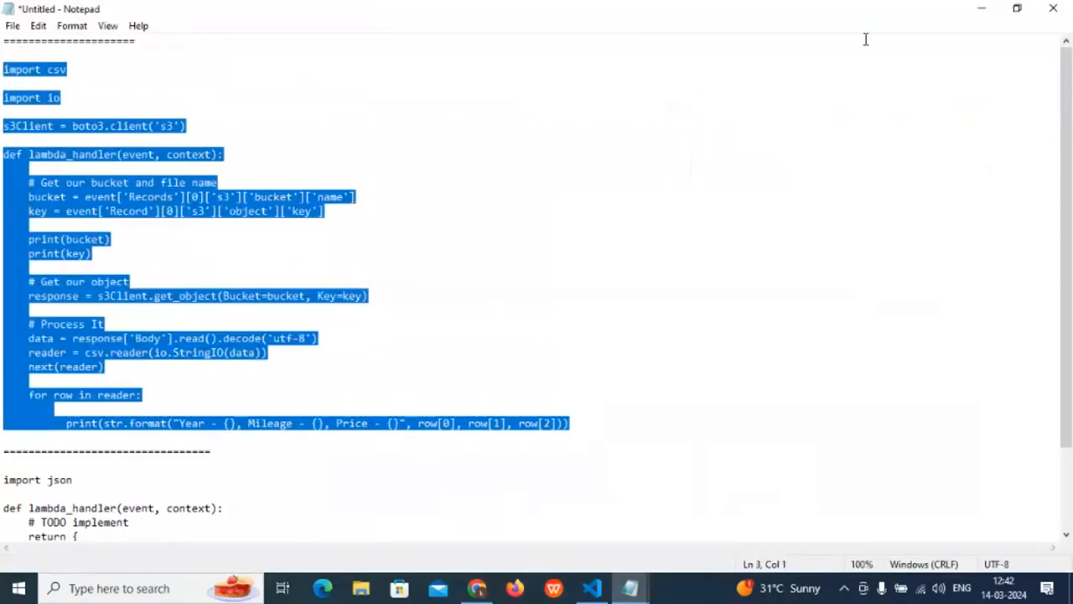
left_click(982, 8)
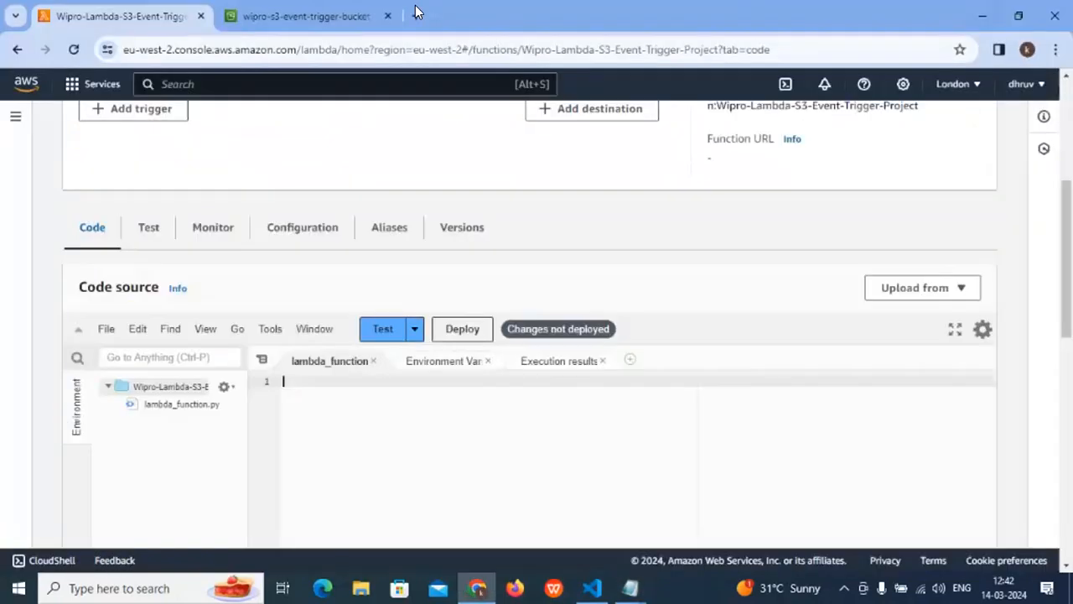
- Search the web for "aws s3 lambda trigger" in a new tab and open the AWS tutorial on using an Amazon S3 trigger
left_click(306, 9)
left_click(414, 18)
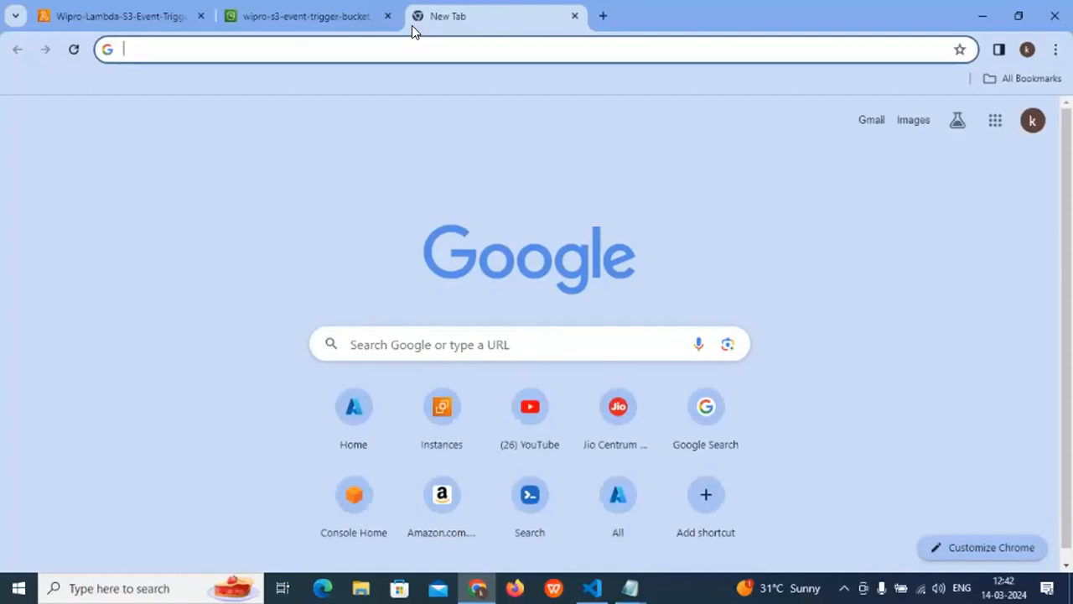
type("aws s3")
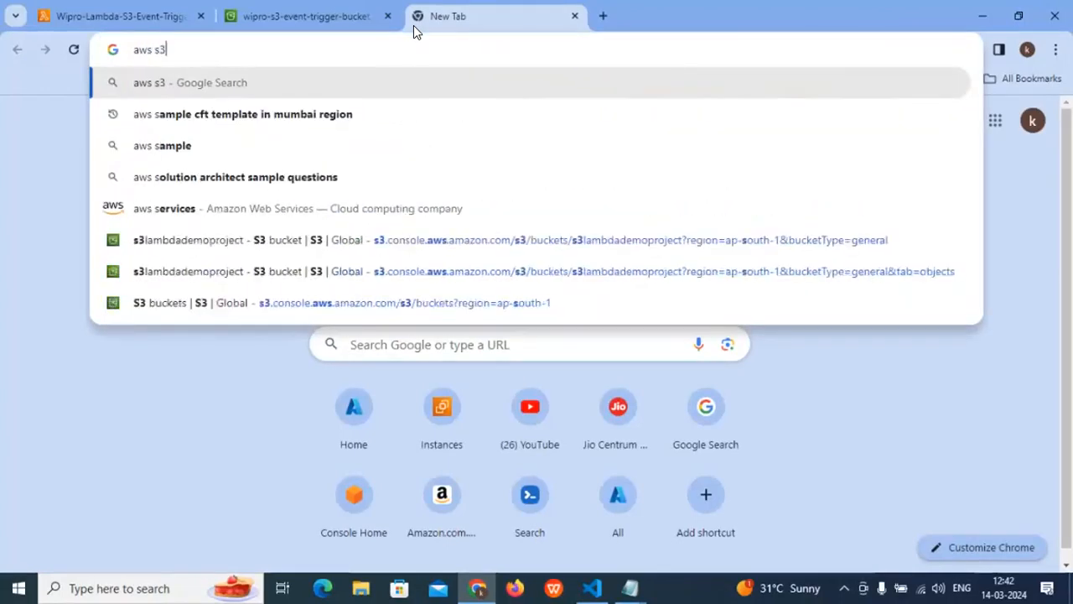
type(" lam")
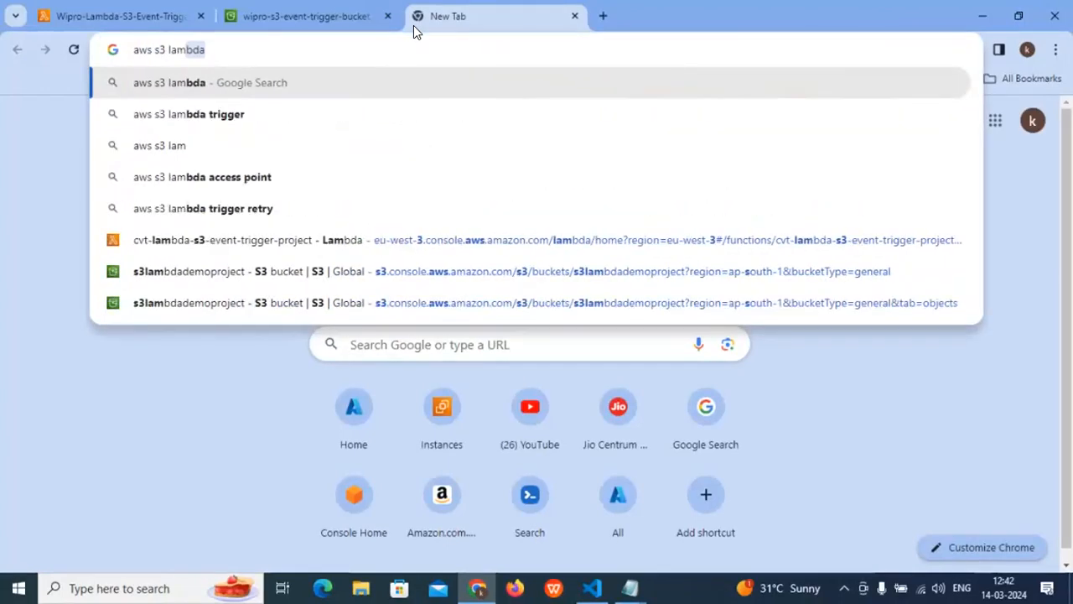
left_click(232, 125)
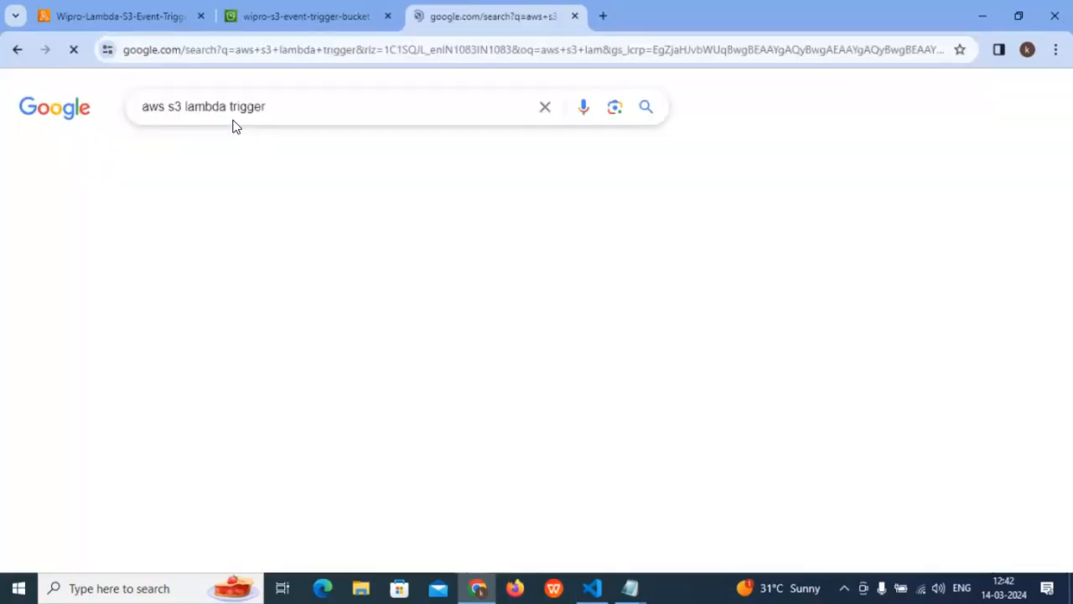
left_click(435, 268)
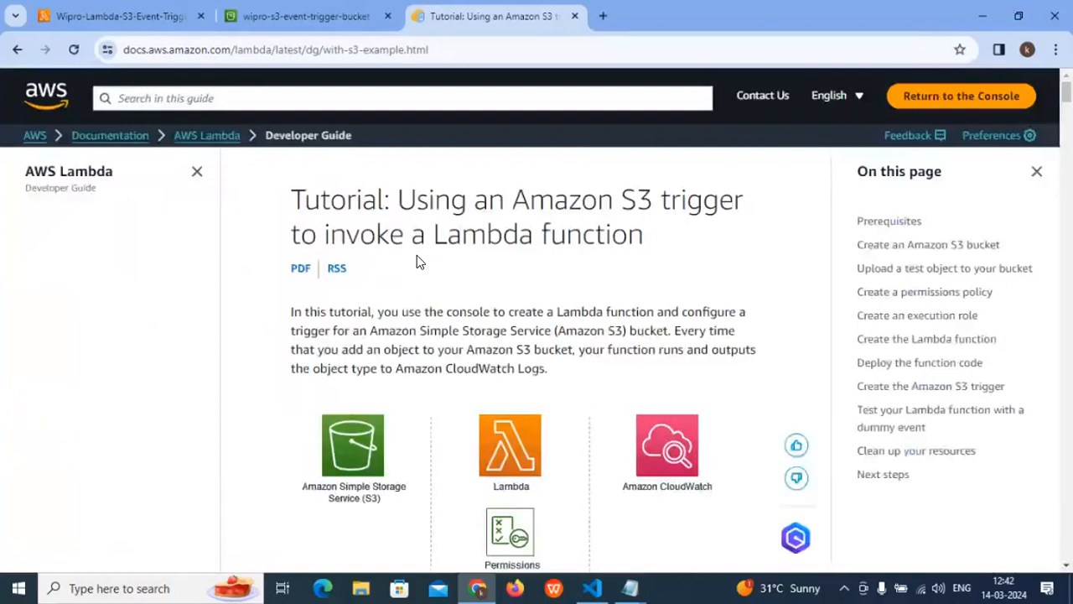
- Examine the tutorial's architecture diagram linking the Amazon S3 bucket, the Lambda function and the CloudWatch log, along with its introduction
scroll(417, 255, "down", 3)
scroll(416, 253, "down", 5)
scroll(428, 277, "up", 5)
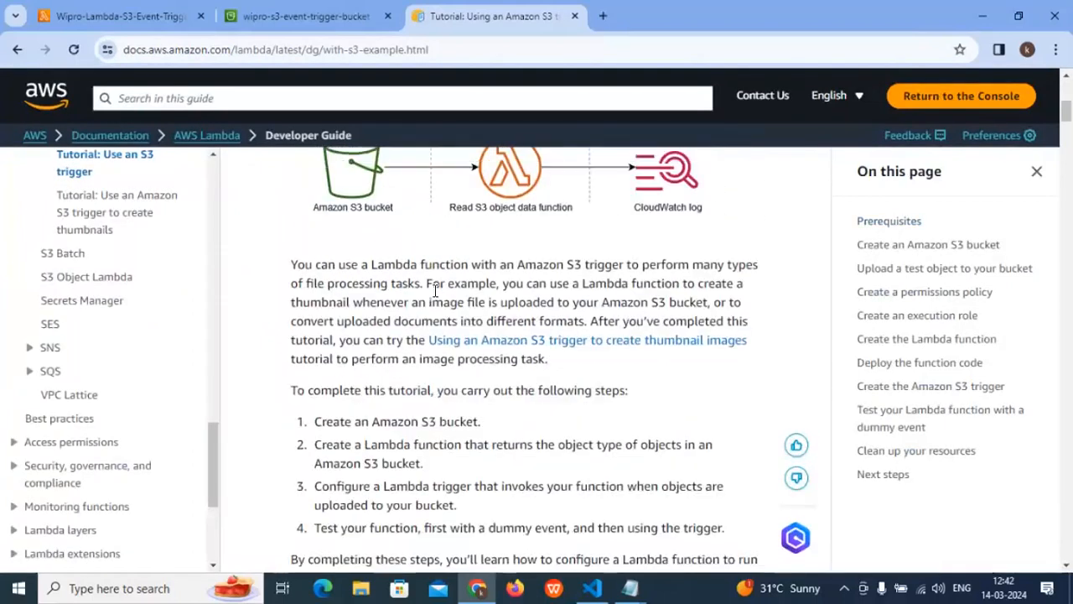
scroll(435, 299, "up", 1)
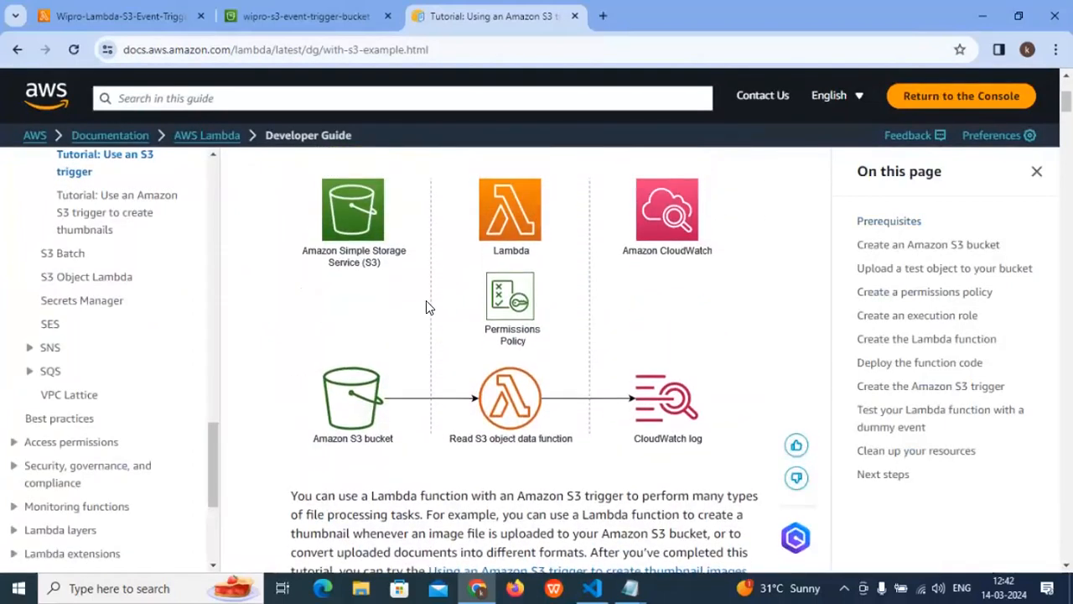
scroll(423, 311, "up", 1)
scroll(424, 311, "down", 1)
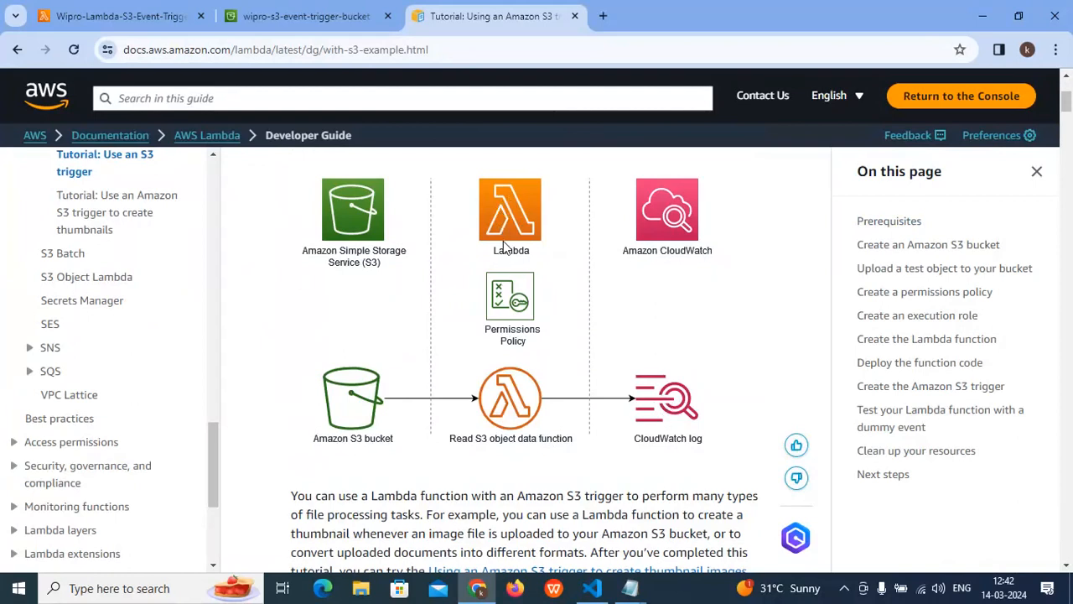
scroll(305, 268, "up", 1)
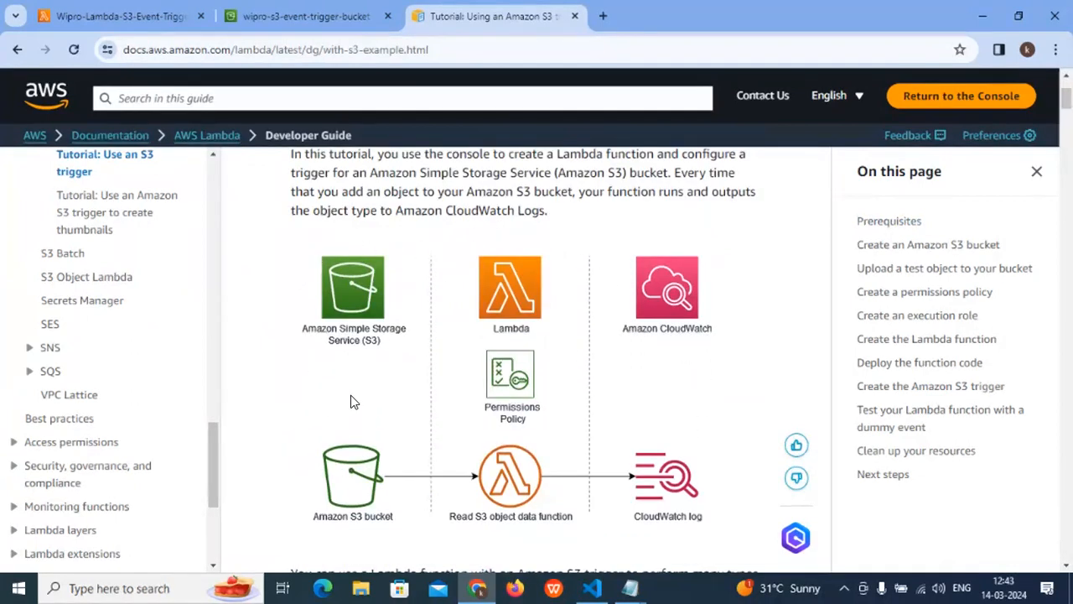
scroll(351, 395, "down", 1)
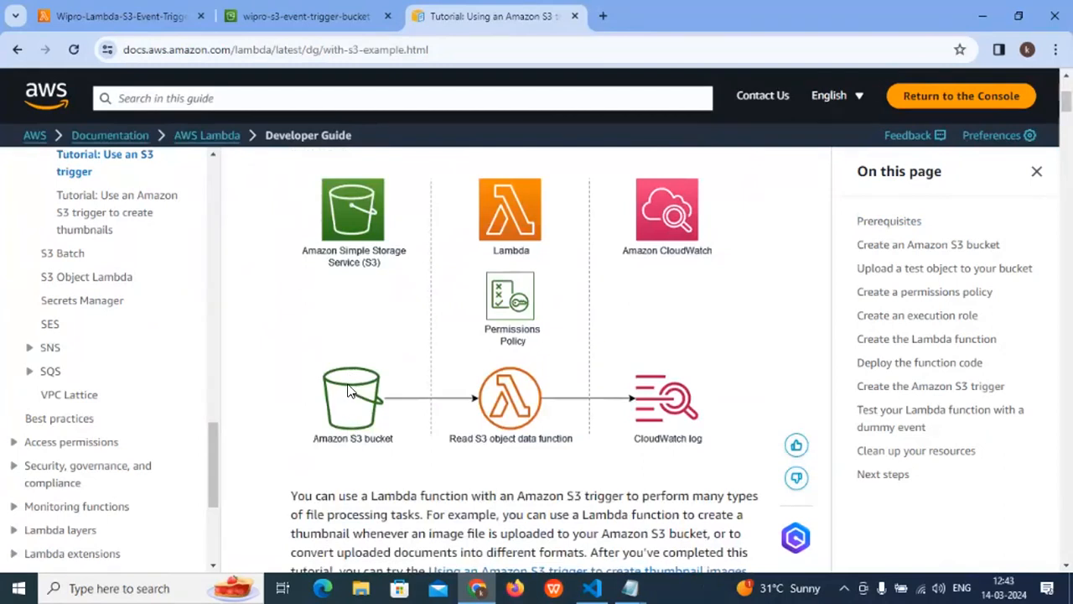
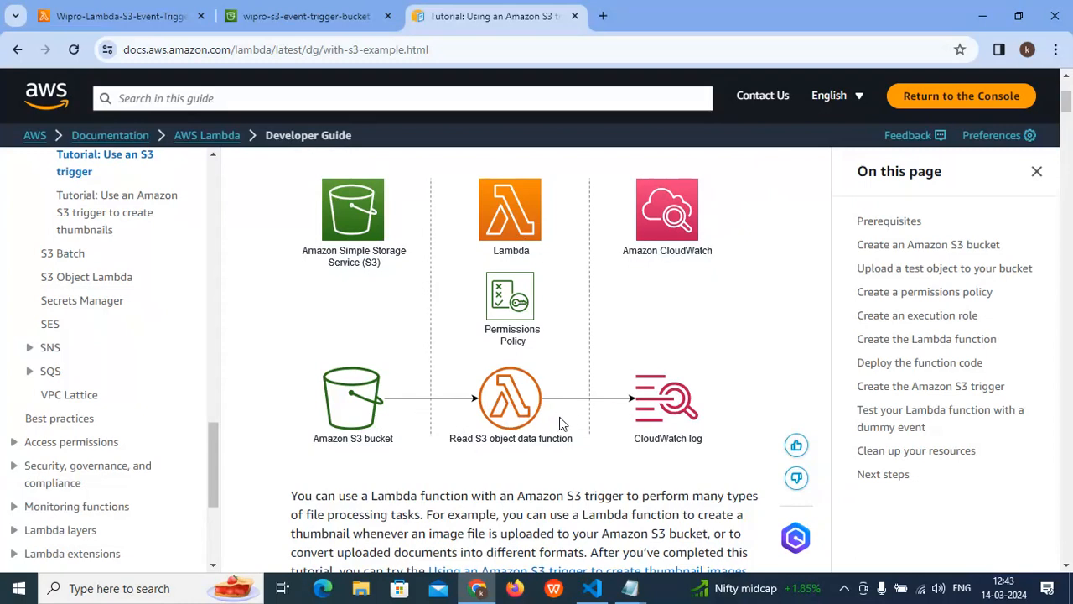
- Read the tutorial's sections on creating an Amazon S3 bucket and uploading a test object to it, including their workflow diagrams
scroll(550, 416, "down", 3)
scroll(549, 415, "down", 4)
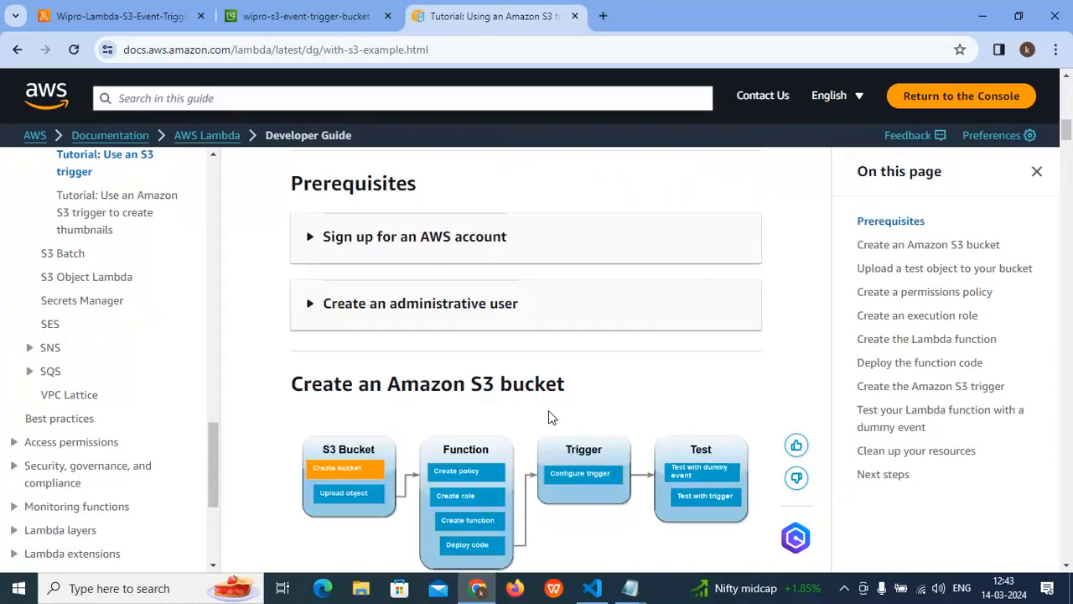
scroll(355, 317, "down", 7)
scroll(441, 339, "up", 3)
scroll(445, 342, "up", 2)
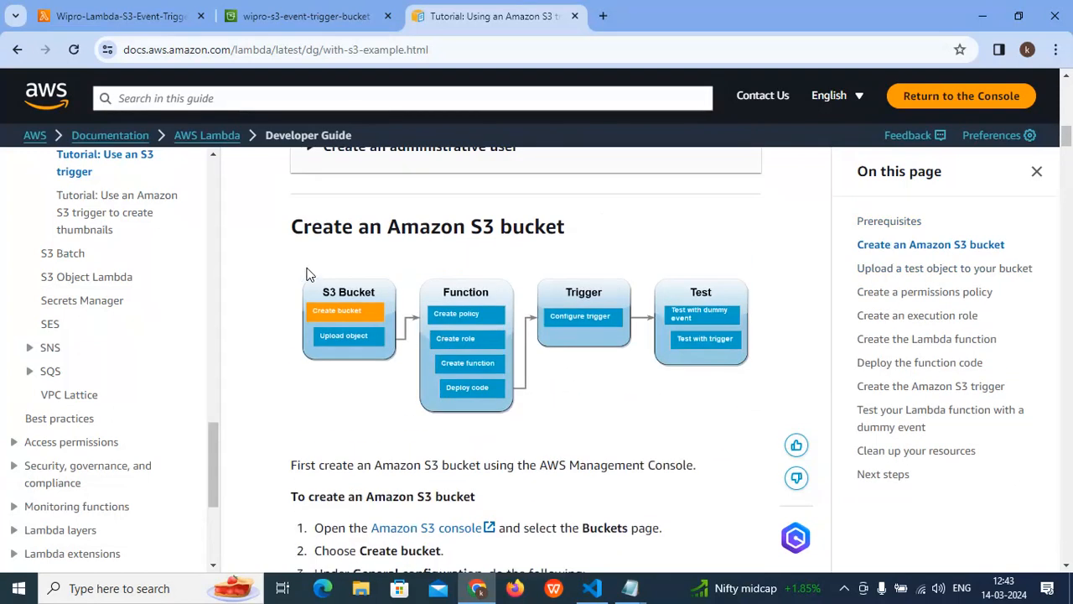
left_click_drag(322, 231, 635, 223)
scroll(583, 289, "down", 4)
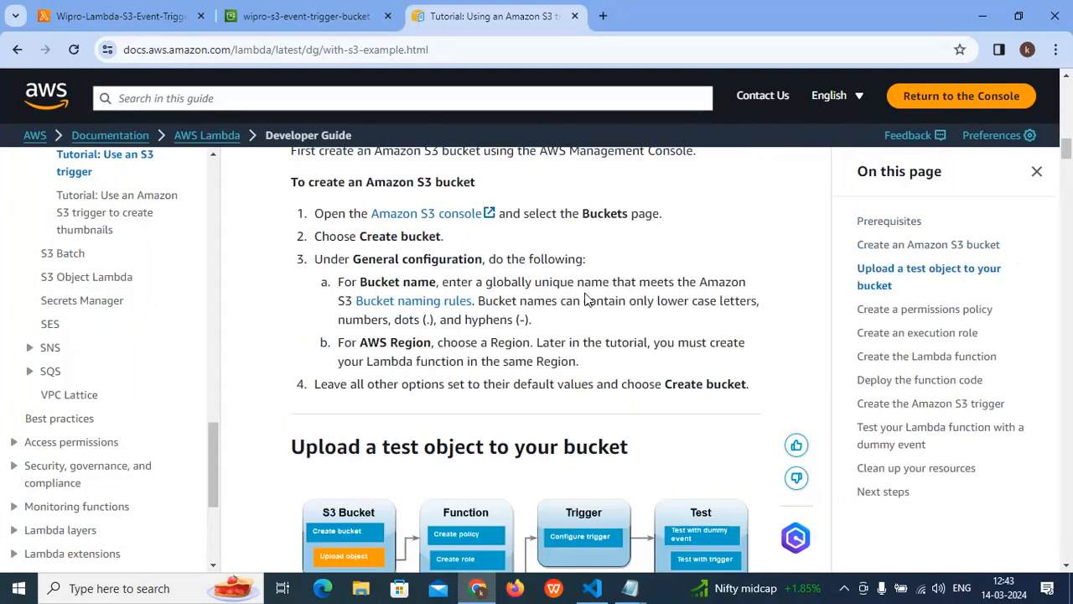
scroll(586, 292, "up", 3)
scroll(341, 244, "up", 1)
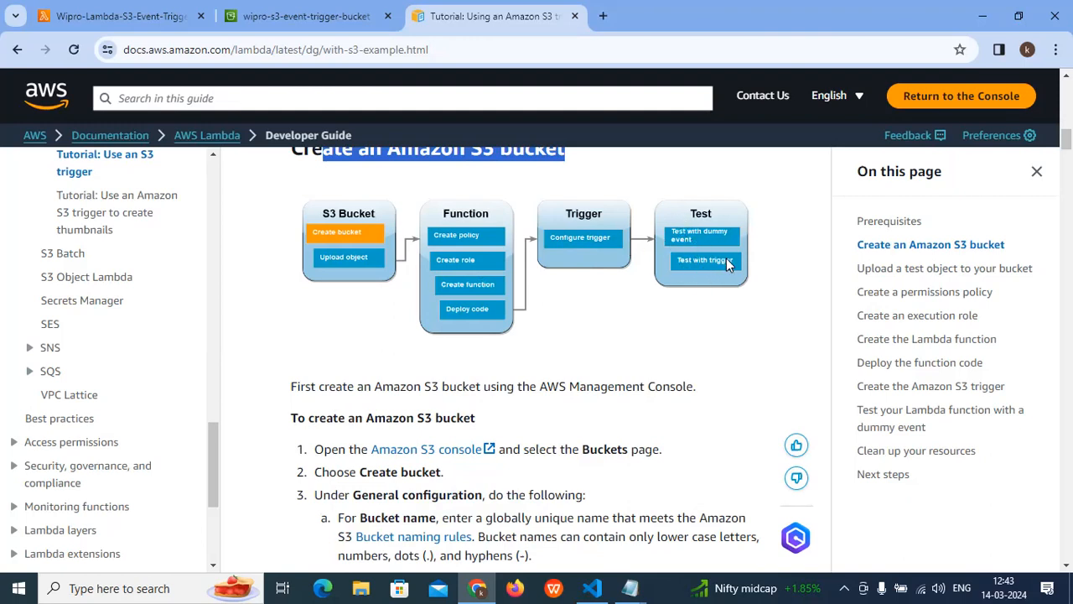
left_click(667, 260)
scroll(667, 260, "down", 6)
scroll(666, 260, "up", 2)
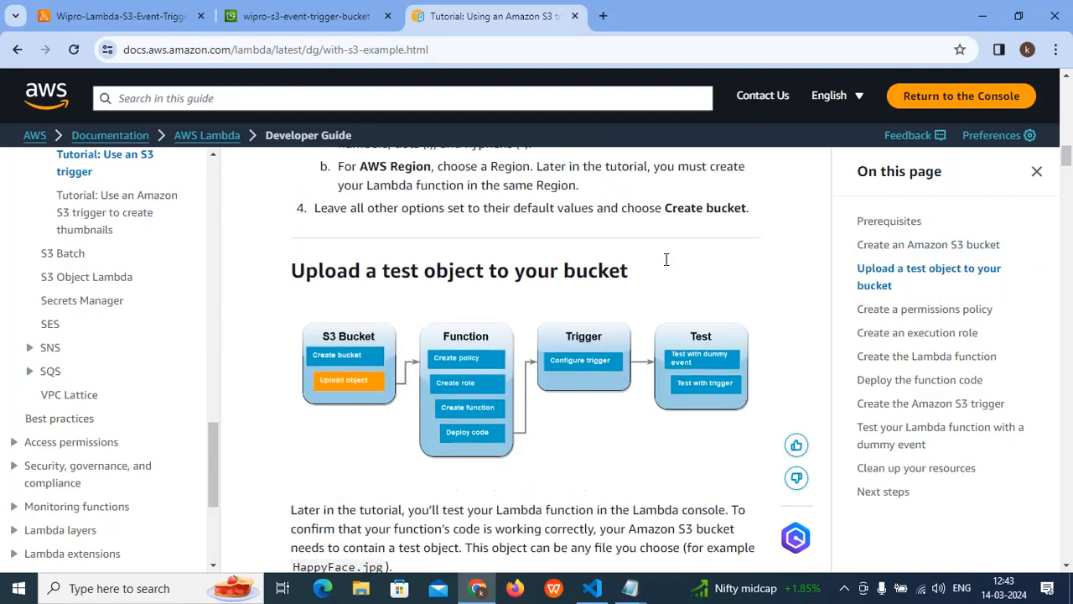
left_click_drag(350, 290, 535, 286)
left_click_drag(611, 289, 537, 289)
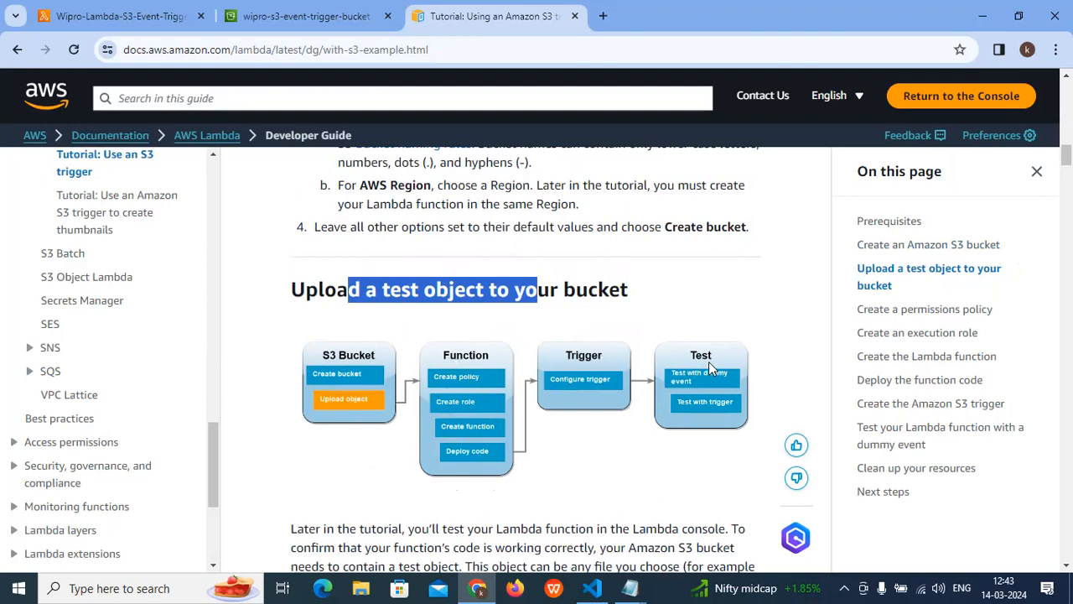
- Review the tutorial's instructions for creating a permissions policy, an execution role and the Lambda function
scroll(476, 367, "down", 6)
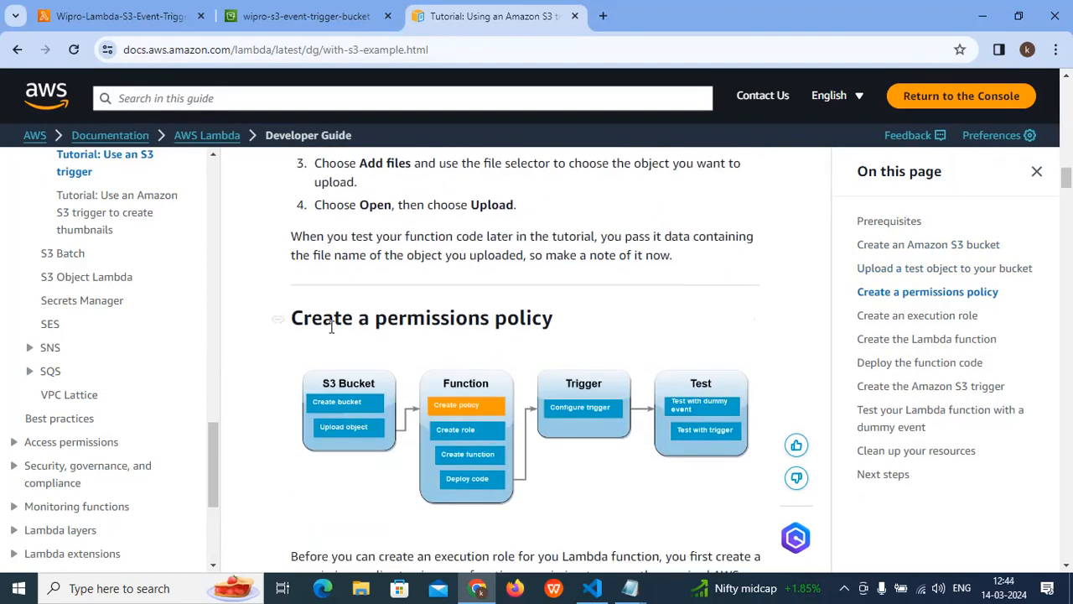
left_click_drag(313, 320, 563, 327)
scroll(561, 348, "down", 1)
scroll(562, 348, "down", 6)
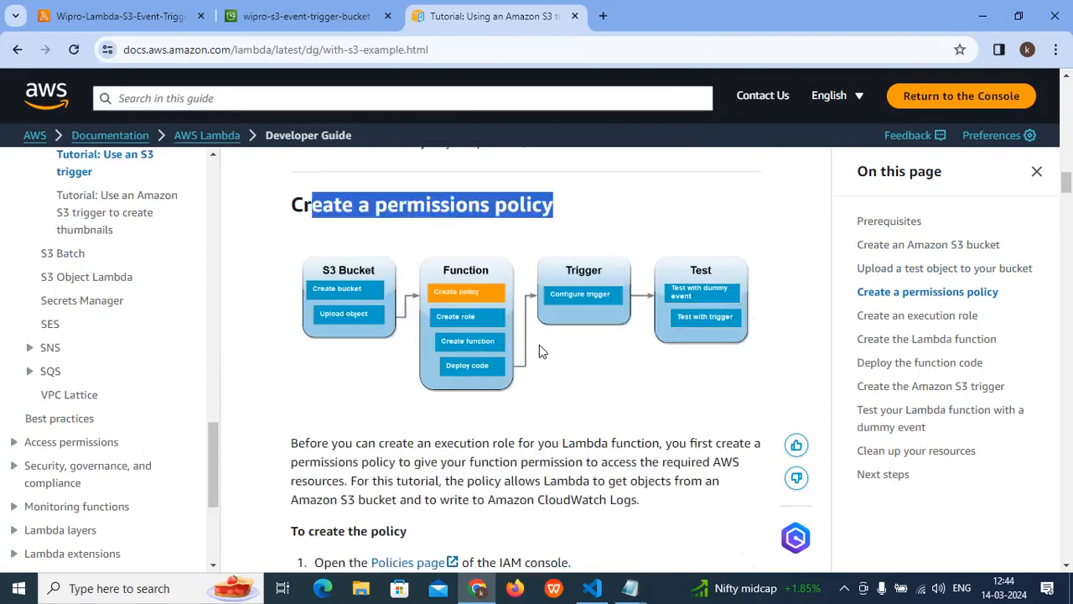
scroll(507, 360, "up", 2)
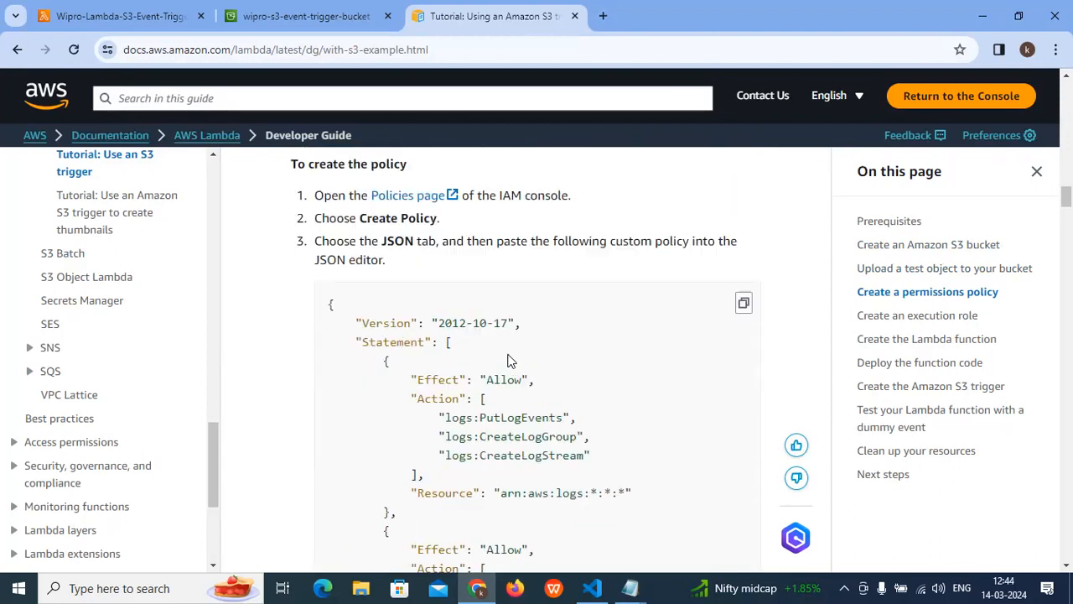
scroll(507, 360, "up", 1)
left_click_drag(299, 252, 484, 261)
scroll(483, 373, "down", 17)
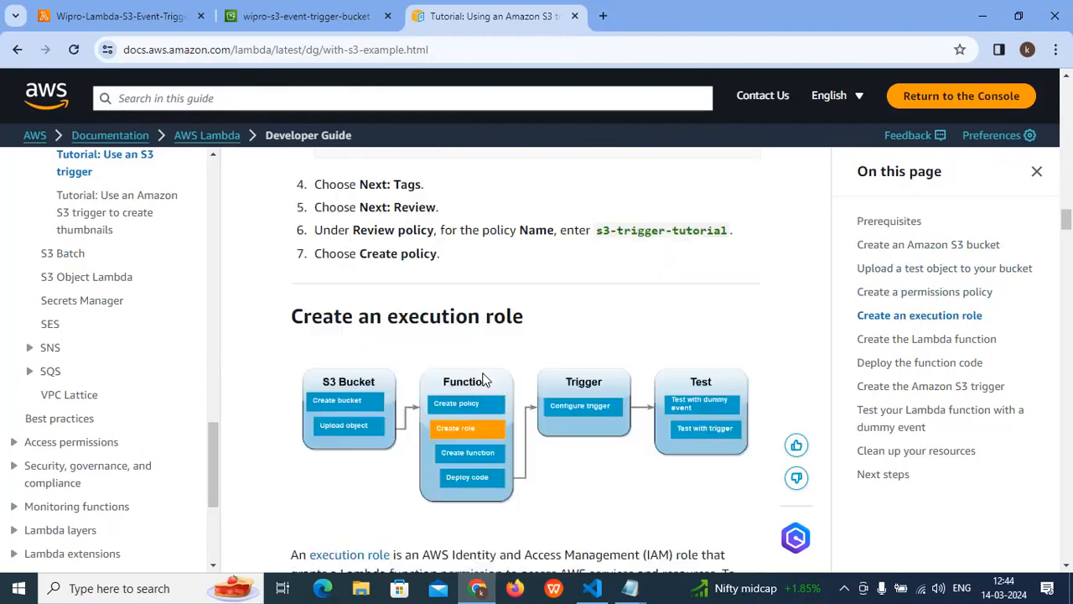
scroll(484, 373, "down", 11)
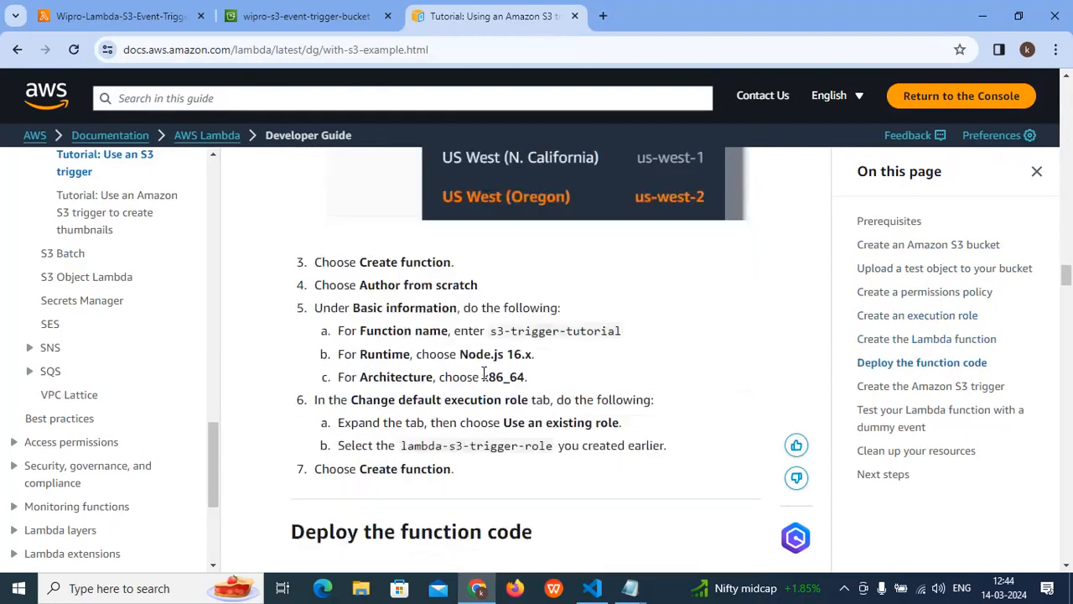
- Look through the Python (Boto3) sample under Deploy the function code, highlighting its handler code and the print('Loading function') line
scroll(484, 373, "up", 3)
scroll(545, 369, "down", 10)
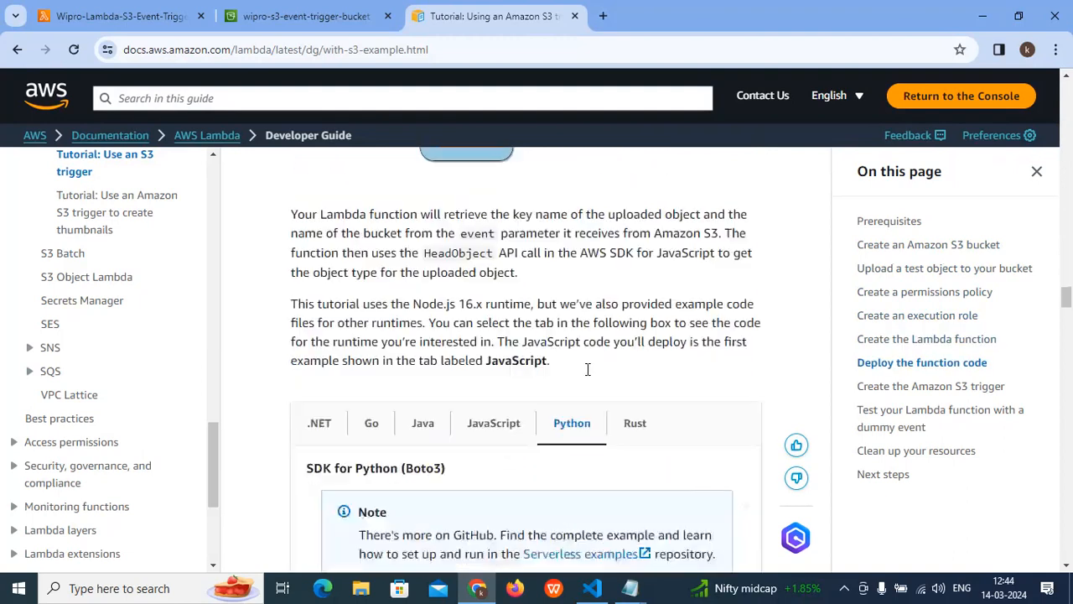
scroll(587, 373, "up", 3)
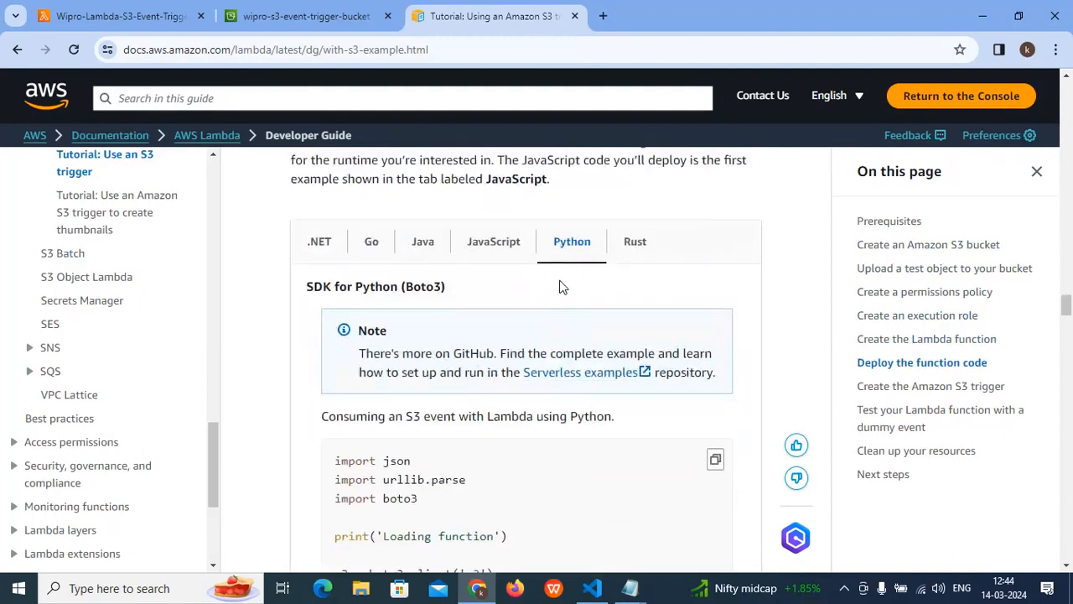
scroll(567, 249, "down", 2)
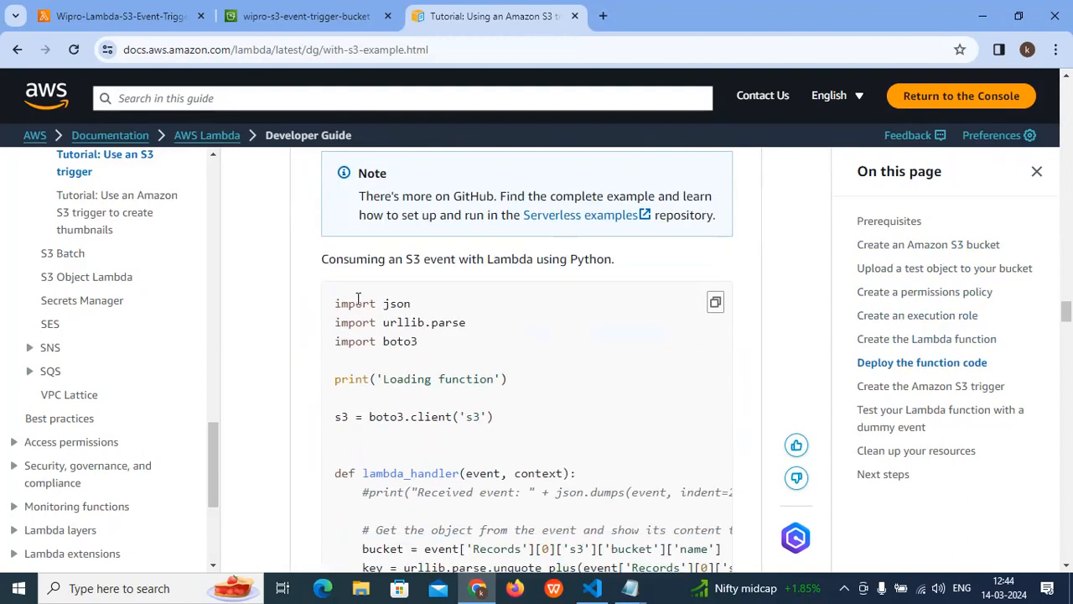
left_click_drag(335, 302, 410, 451)
scroll(410, 451, "down", 3)
left_click(412, 443)
left_click_drag(431, 501, 379, 215)
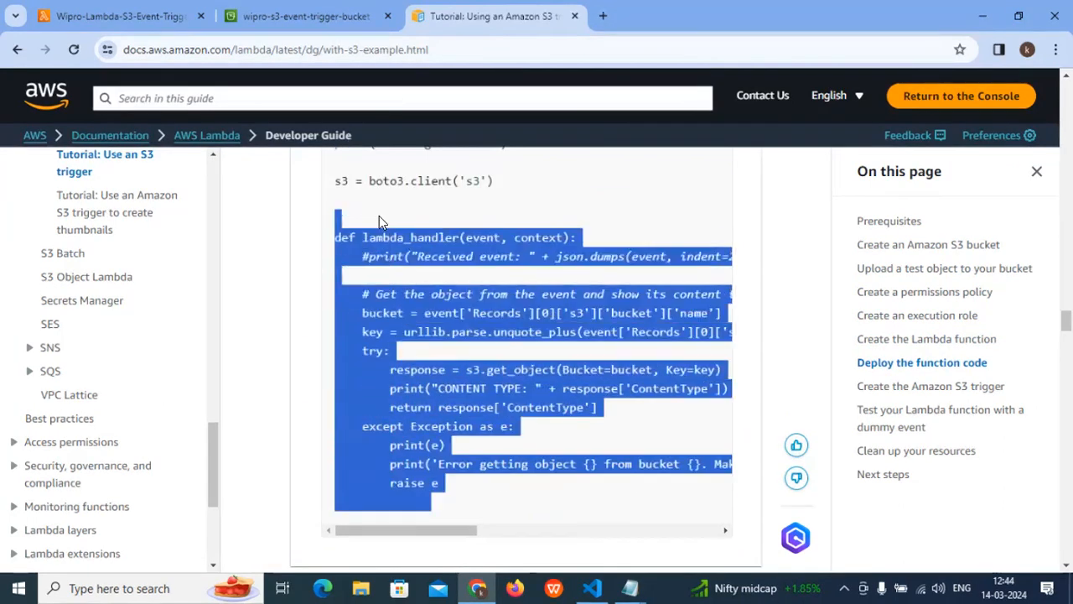
scroll(393, 267, "up", 1)
left_click(393, 270)
scroll(393, 285, "up", 2)
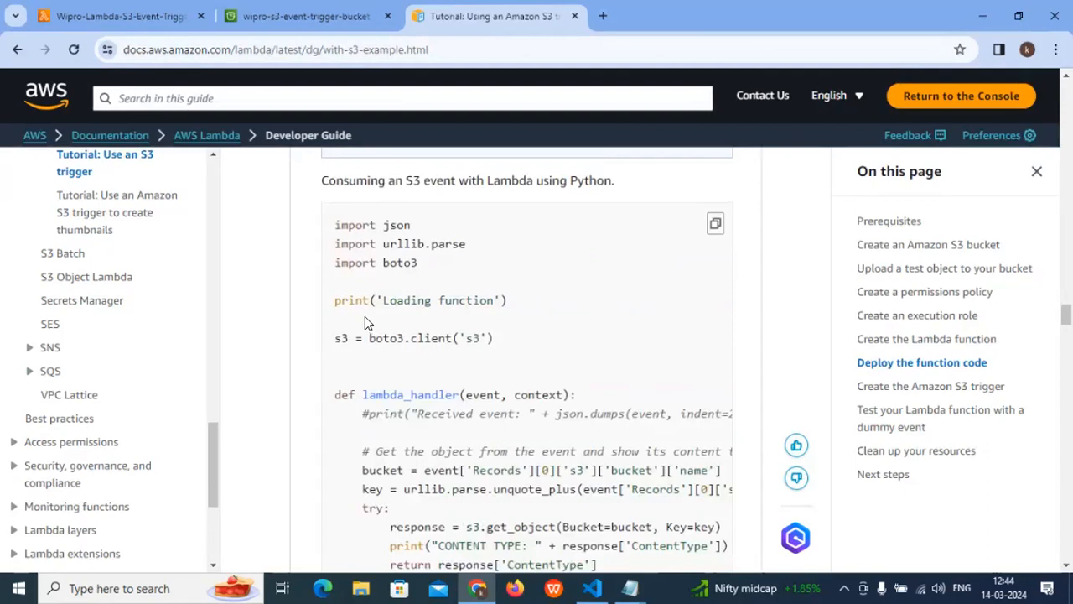
left_click_drag(339, 295, 472, 300)
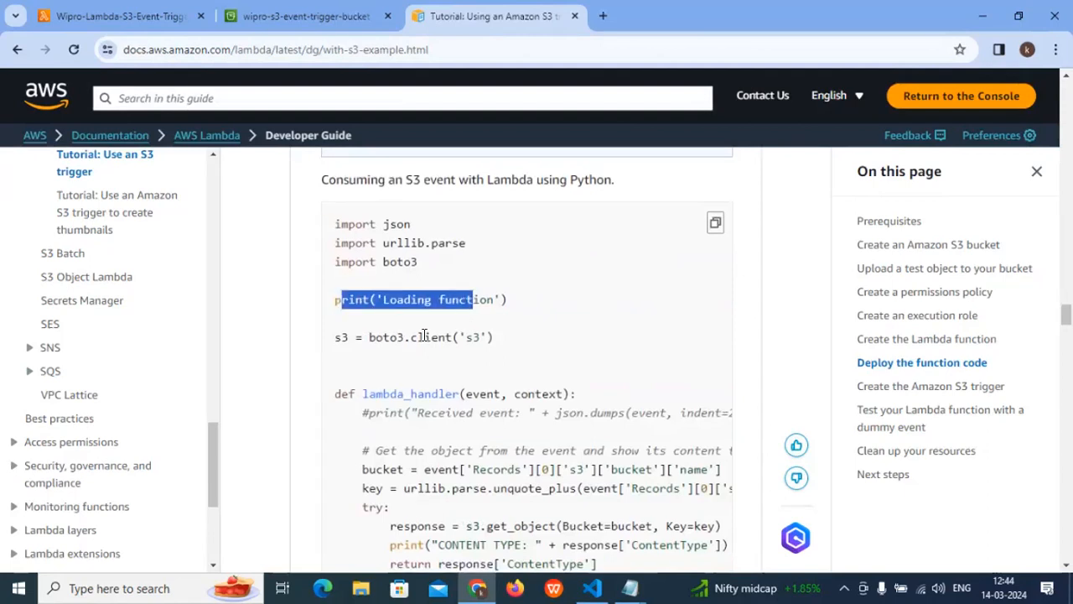
- Examine how the Python sample's lambda_handler uses the event argument, the bucket name and the Key parameter to get the S3 object
scroll(444, 391, "down", 1)
double_click(482, 314)
scroll(482, 318, "down", 1)
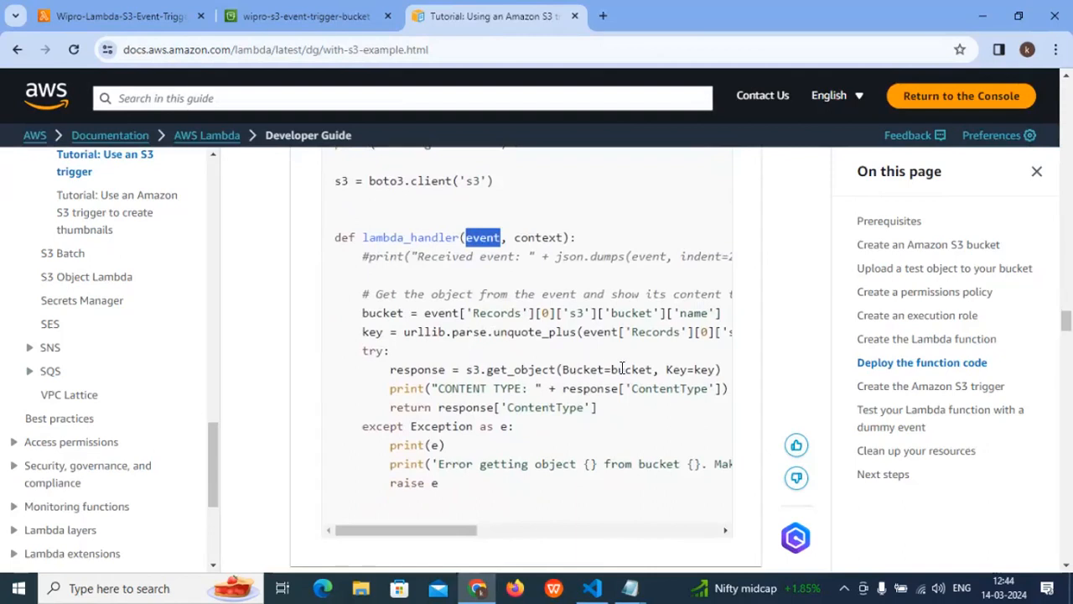
left_click(640, 369)
left_click_drag(668, 369, 710, 373)
left_click_drag(532, 528, 256, 503)
scroll(508, 338, "down", 1)
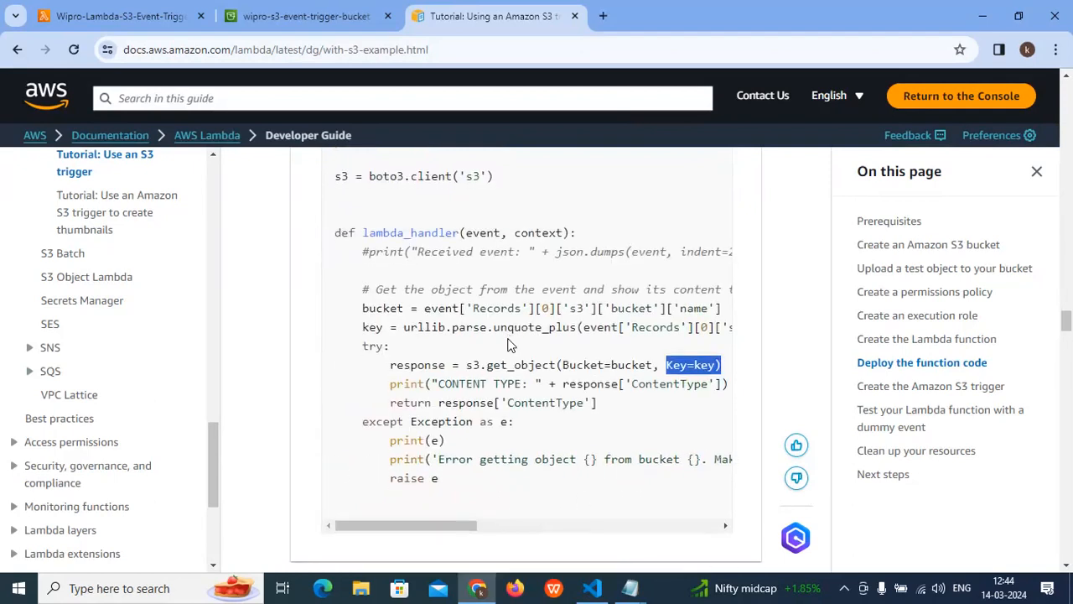
scroll(511, 345, "up", 1)
left_click_drag(649, 308, 684, 311)
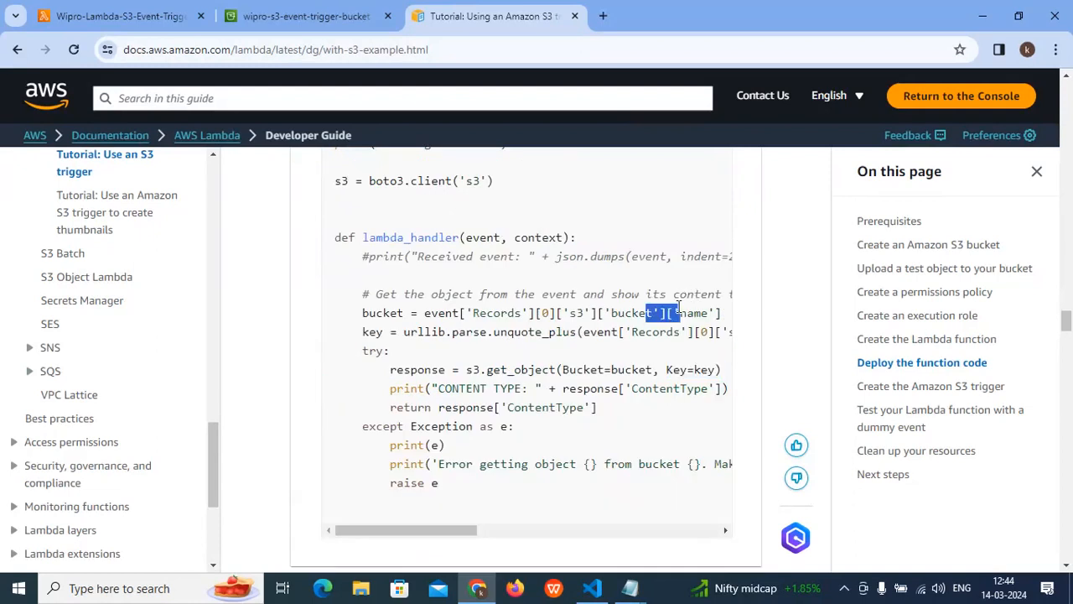
left_click_drag(465, 529, 374, 469)
scroll(451, 374, "down", 2)
scroll(452, 373, "up", 1)
scroll(451, 373, "down", 3)
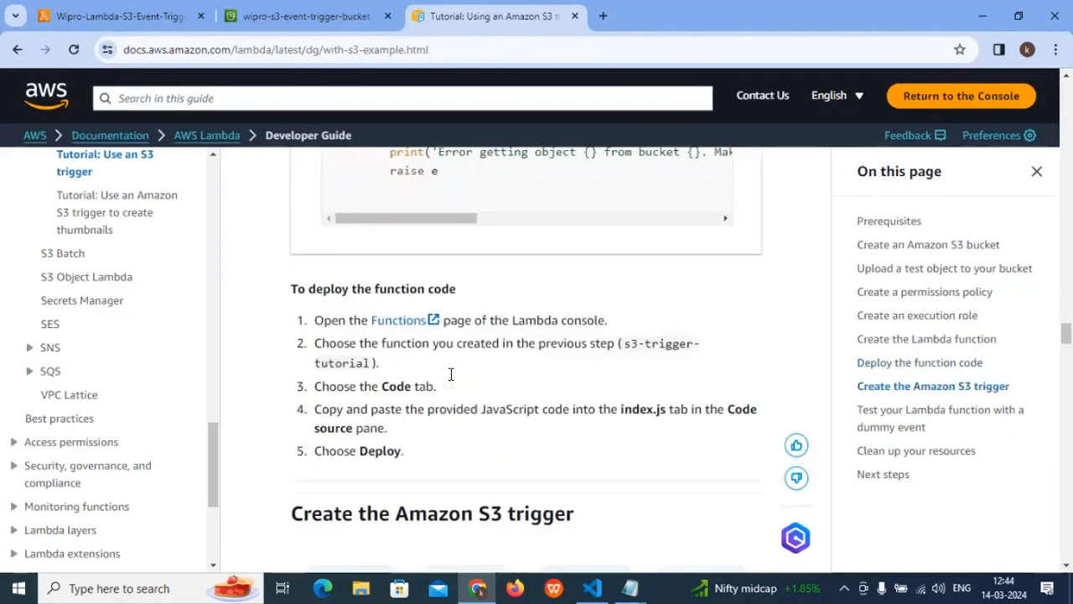
- Read the tutorial's sections on creating the Amazon S3 trigger and configuring a dummy test event for the Lambda function
scroll(453, 374, "down", 3)
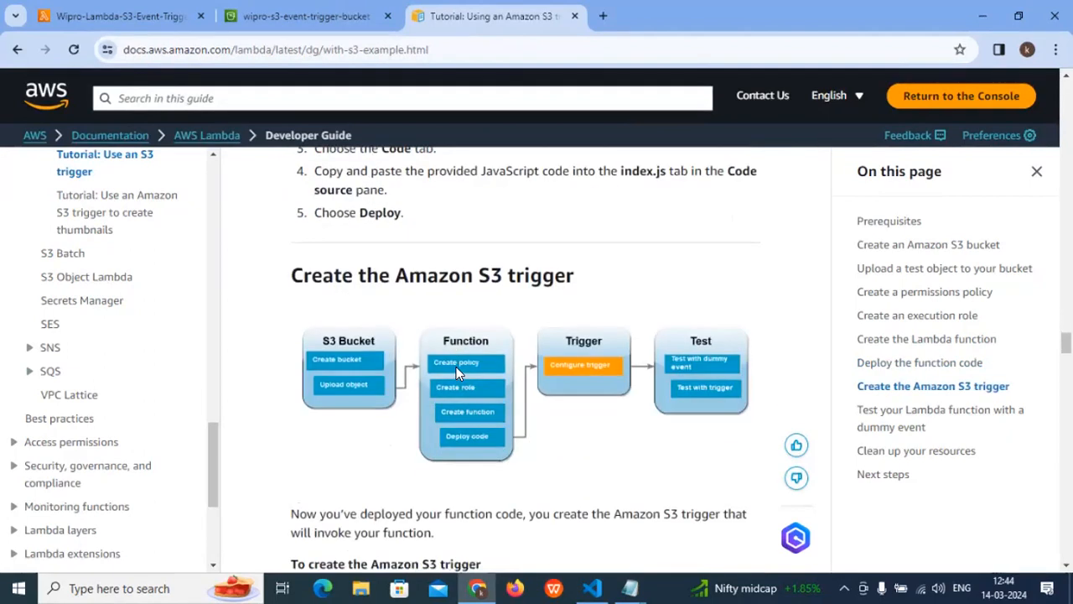
scroll(463, 352, "down", 8)
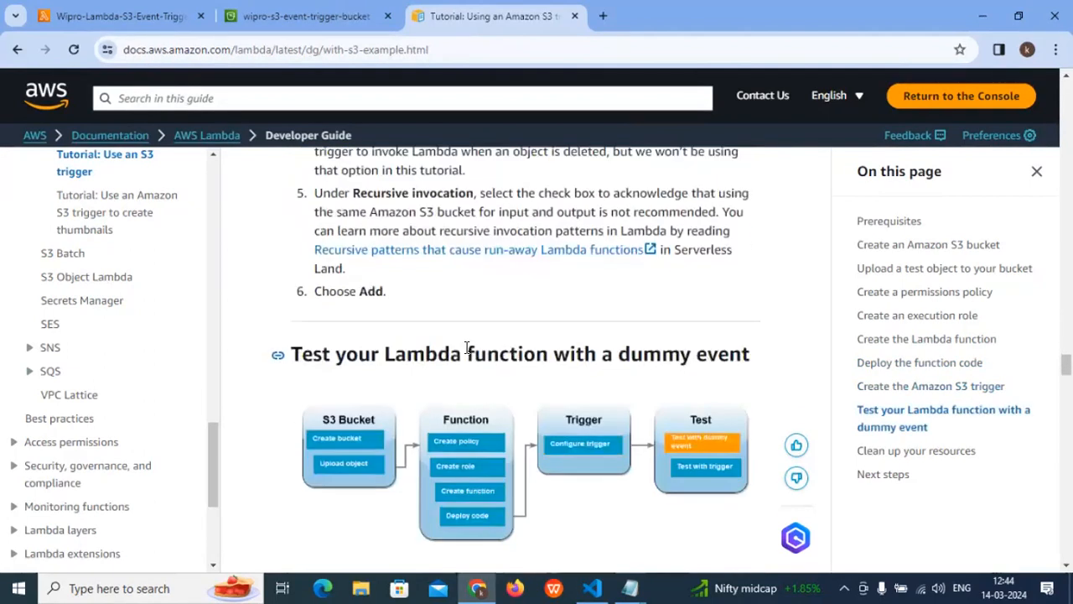
scroll(467, 345, "down", 9)
scroll(467, 345, "up", 3)
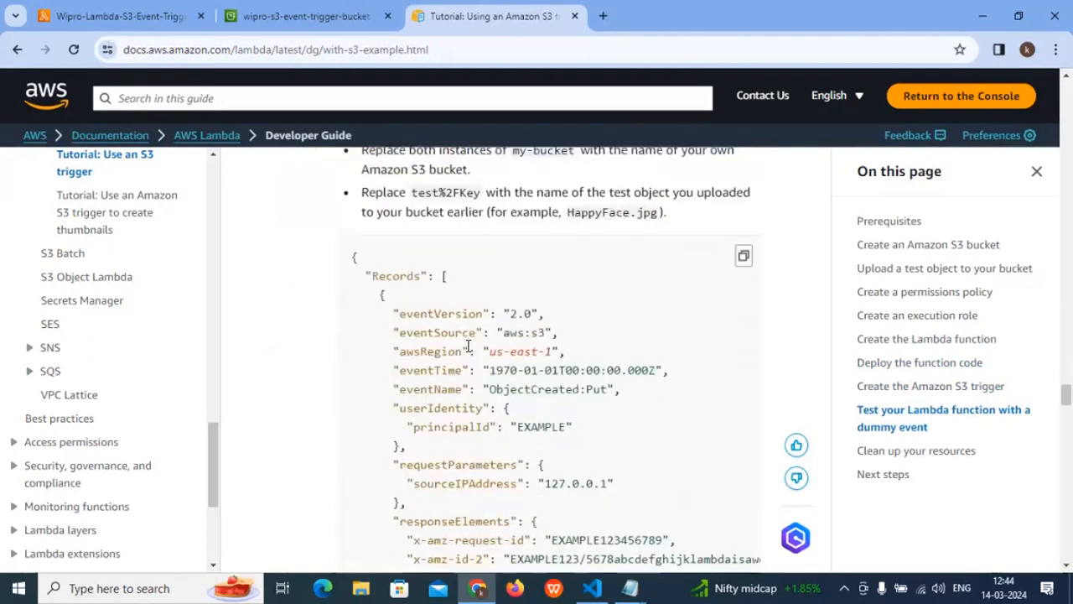
scroll(467, 344, "up", 3)
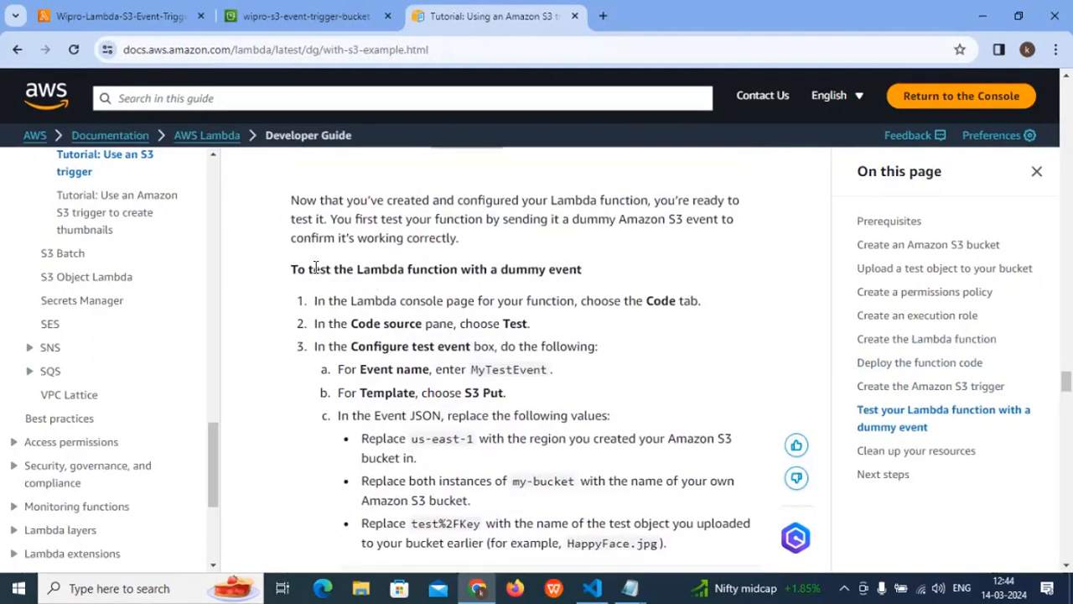
left_click_drag(295, 260, 691, 302)
left_click_drag(352, 325, 450, 325)
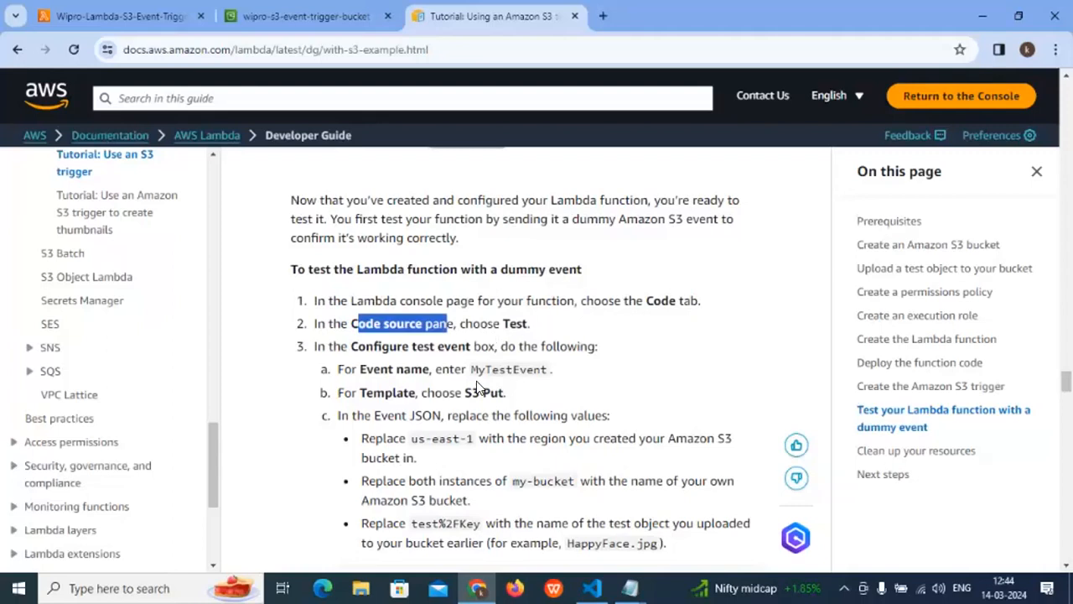
scroll(477, 381, "down", 1)
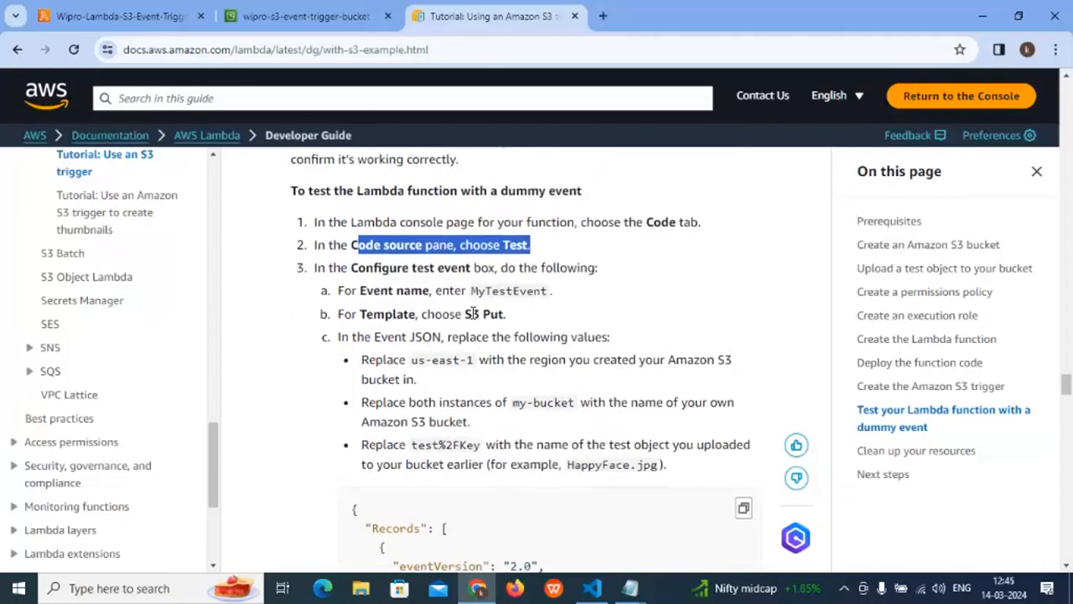
left_click(508, 317)
left_click_drag(475, 290, 568, 293)
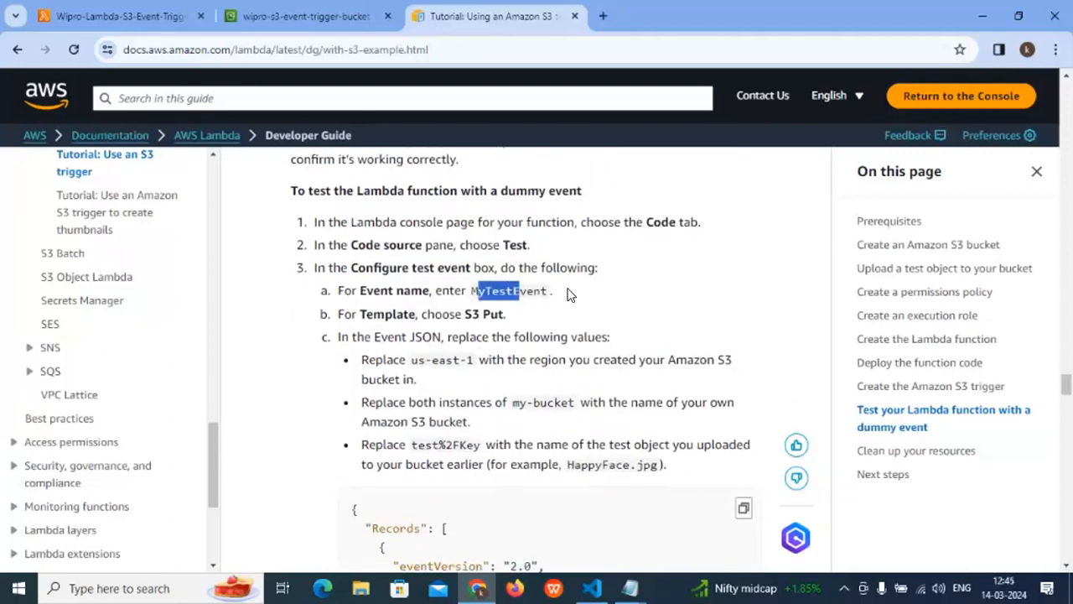
scroll(526, 312, "down", 1)
scroll(525, 315, "down", 1)
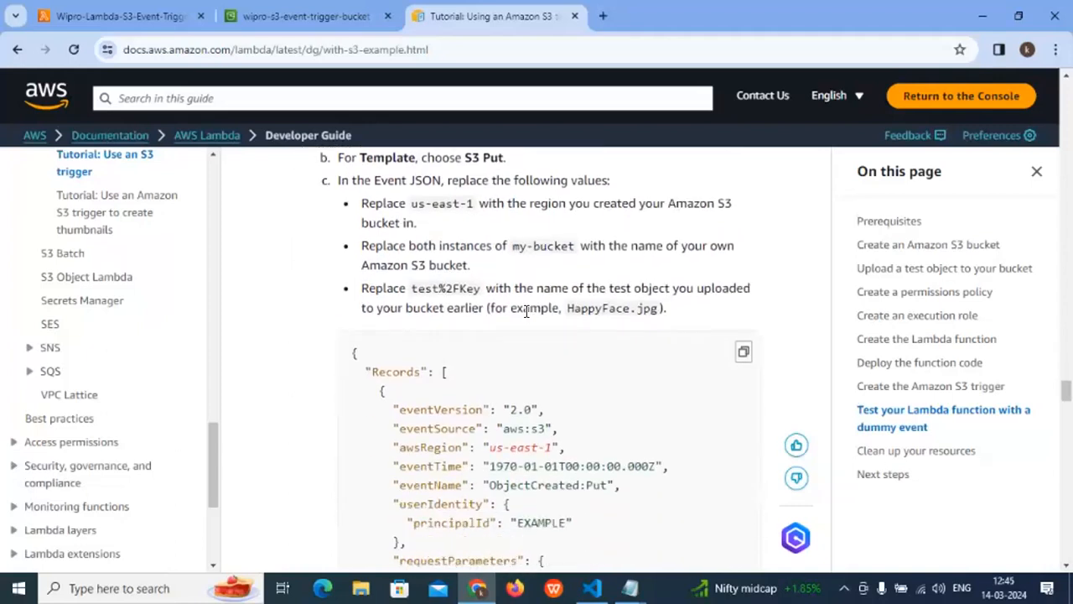
scroll(487, 315, "up", 1)
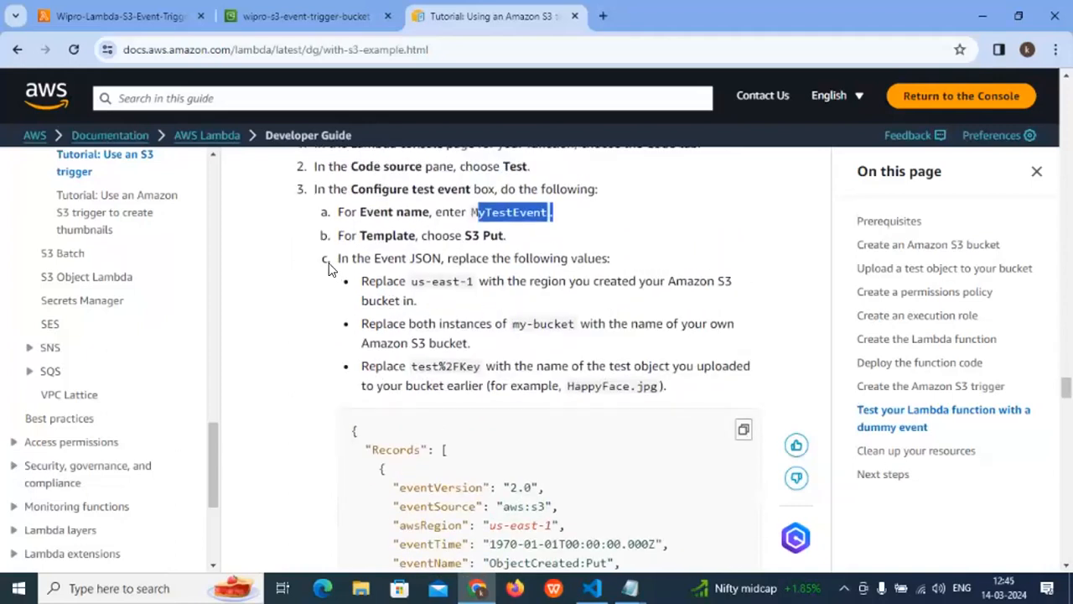
- Examine the sample S3 event JSON and the instructions for saving the test event, running it and checking the execution results
scroll(407, 397, "down", 1)
left_click_drag(406, 394, 444, 502)
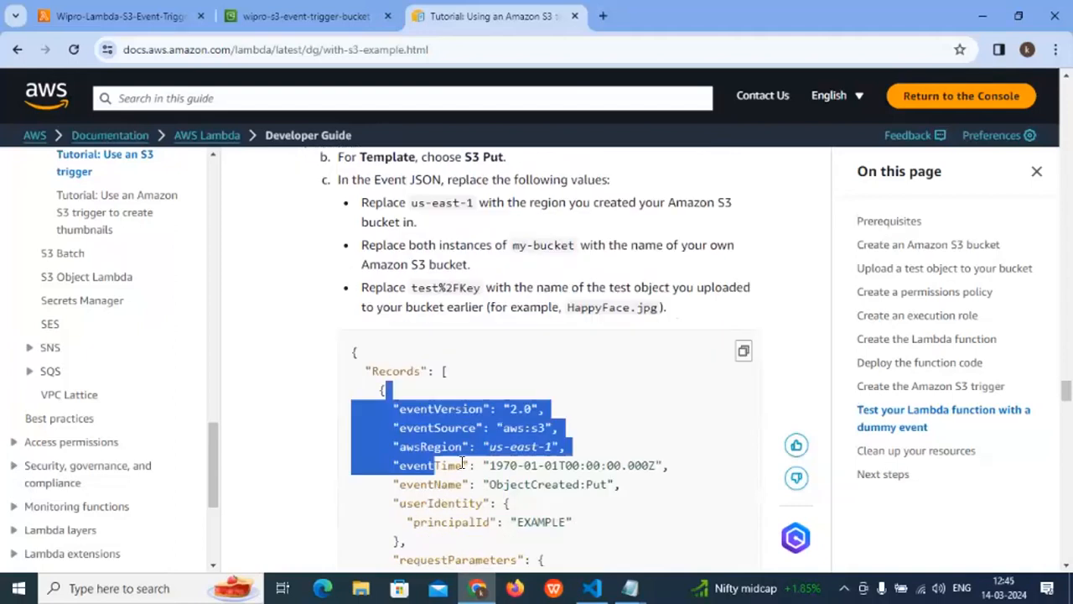
scroll(466, 457, "down", 4)
scroll(453, 395, "down", 5)
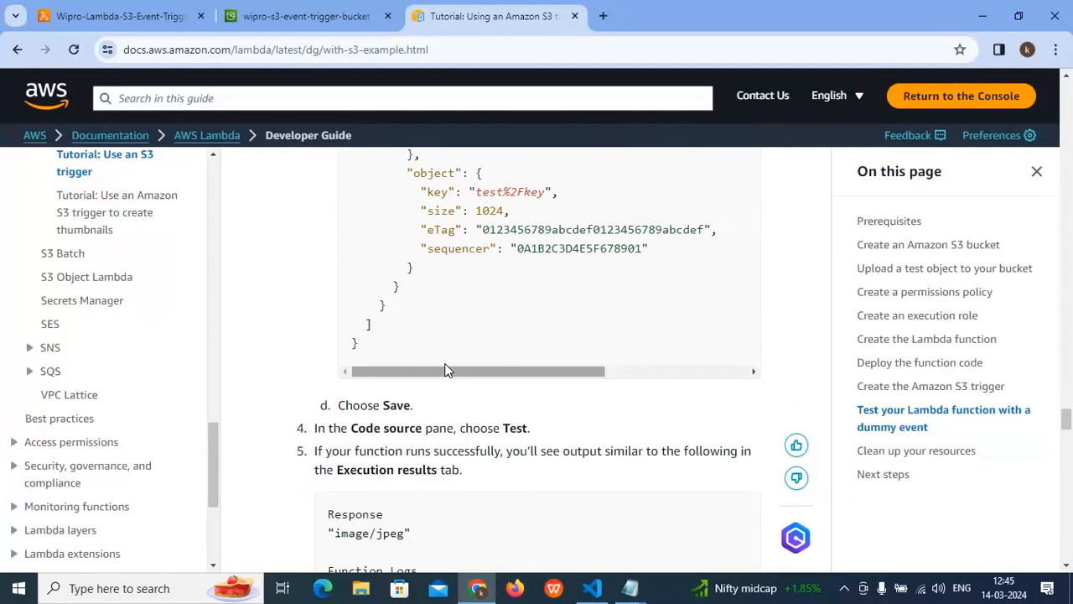
left_click_drag(371, 407, 446, 409)
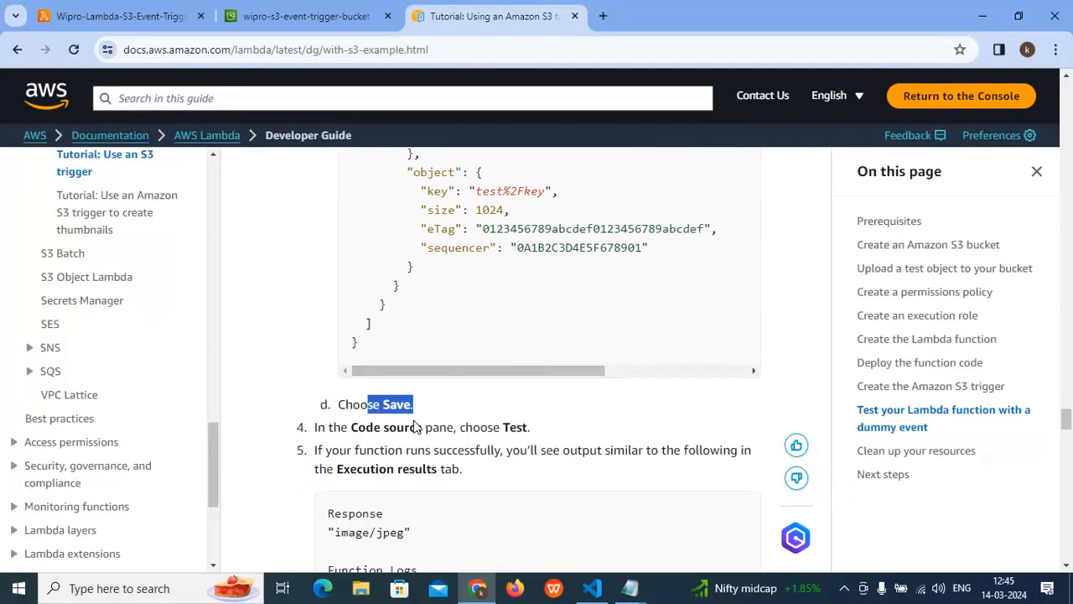
scroll(416, 428, "down", 2)
scroll(369, 335, "down", 1)
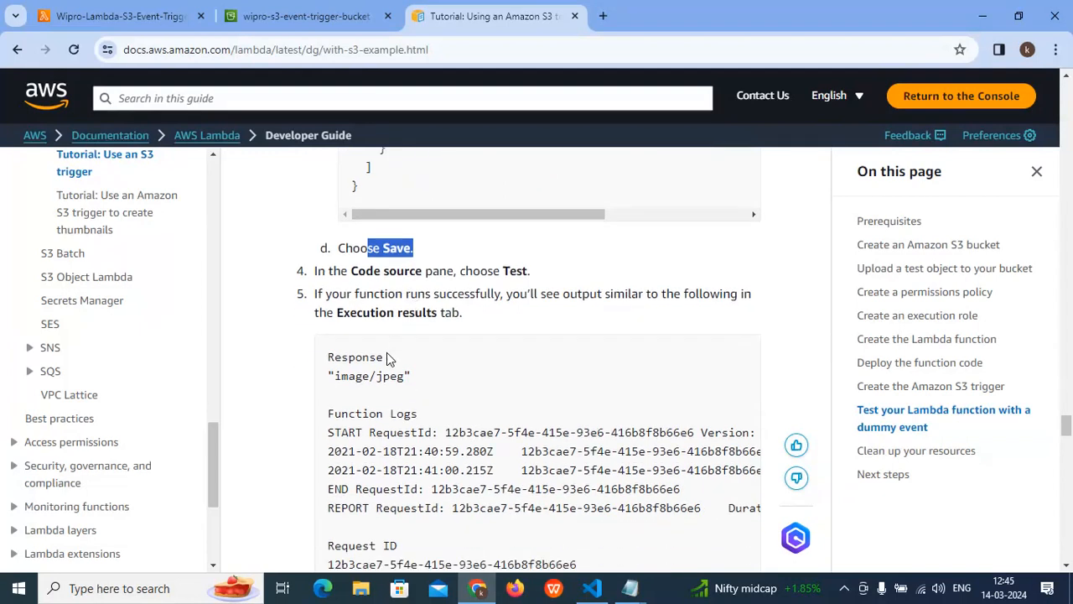
left_click_drag(328, 293, 587, 321)
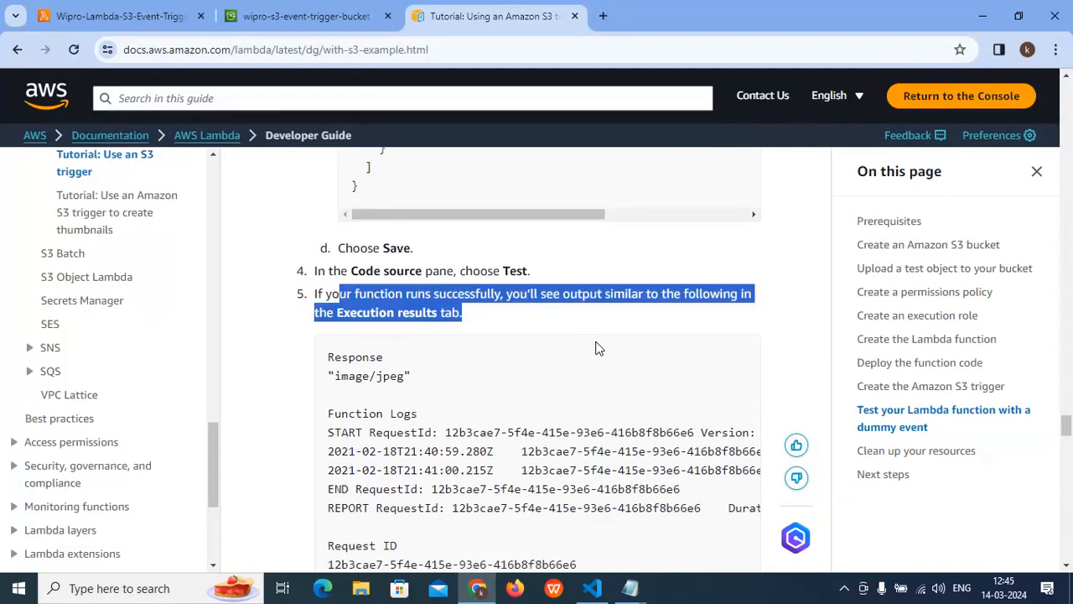
- Read the tutorial's sample execution results and its sections on uploading an object to the bucket and verifying operation with CloudWatch Logs
left_click(533, 325)
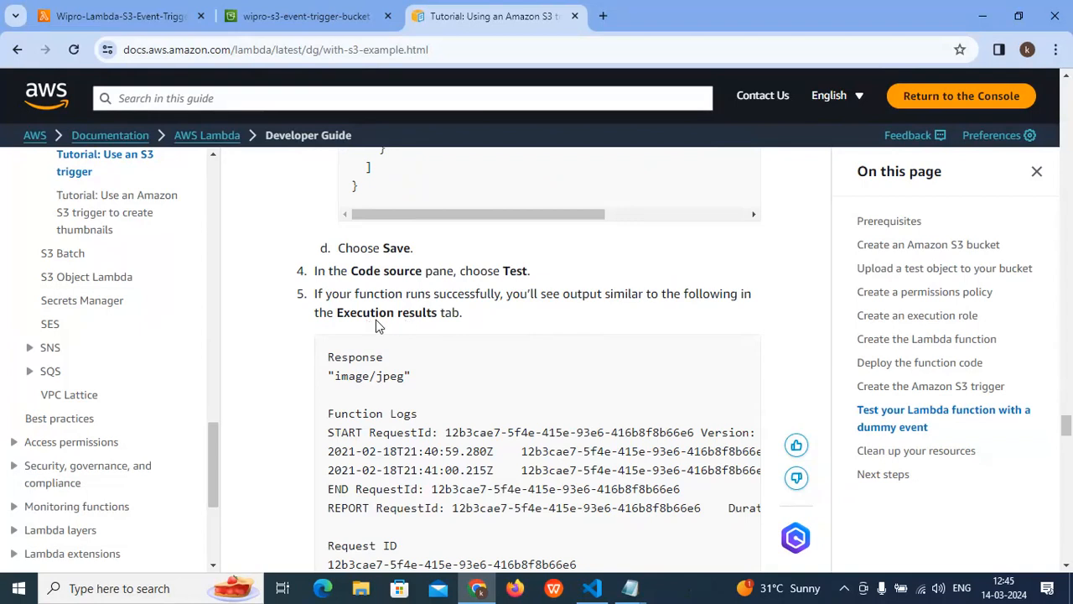
scroll(413, 451, "down", 6)
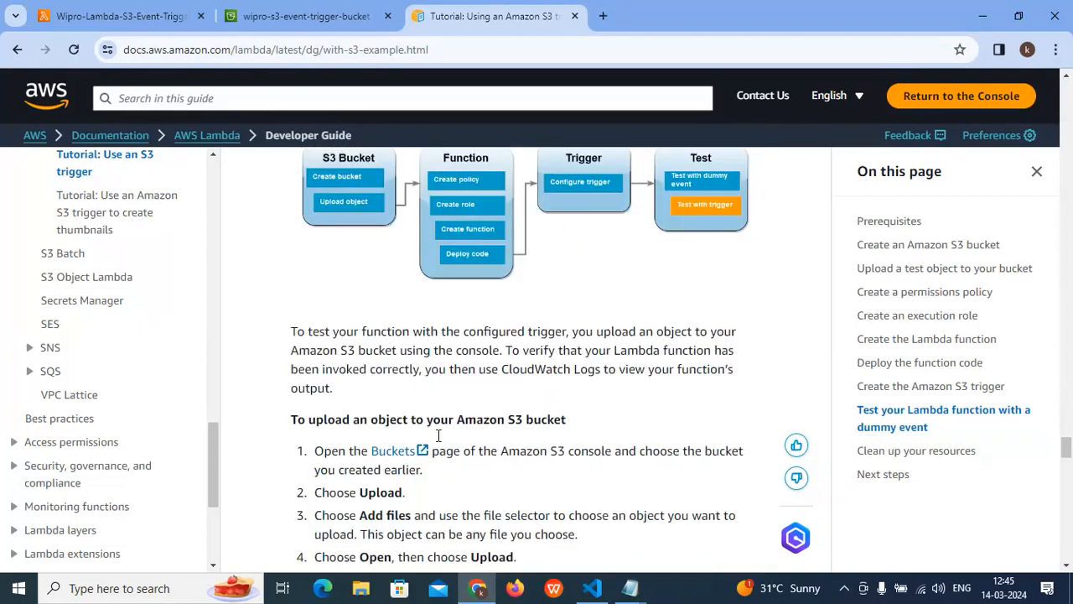
scroll(438, 435, "down", 2)
scroll(437, 442, "down", 5)
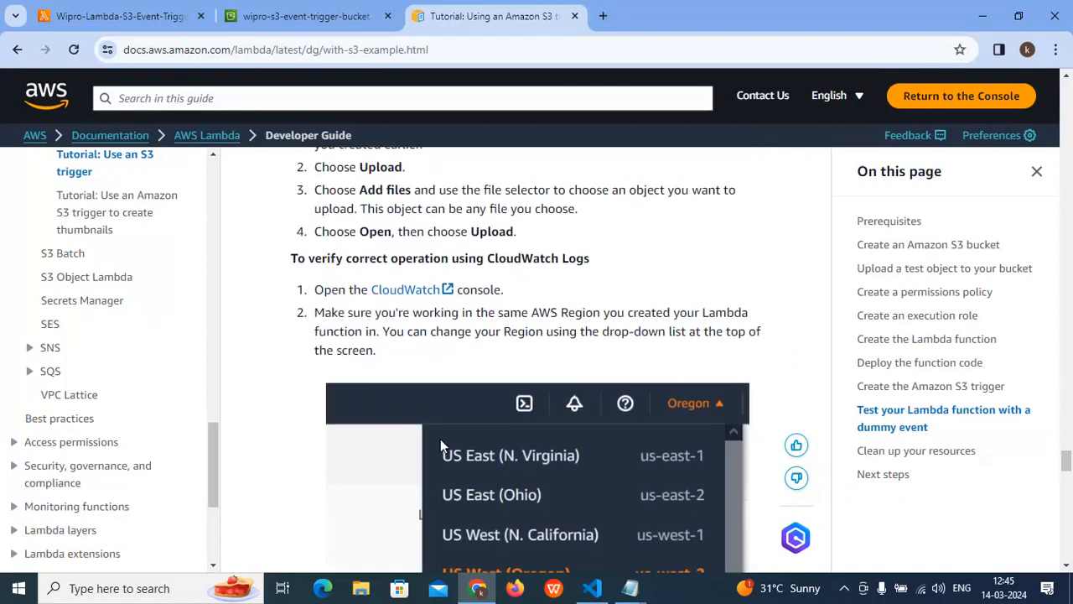
scroll(443, 426, "down", 4)
scroll(443, 426, "up", 7)
scroll(442, 427, "up", 15)
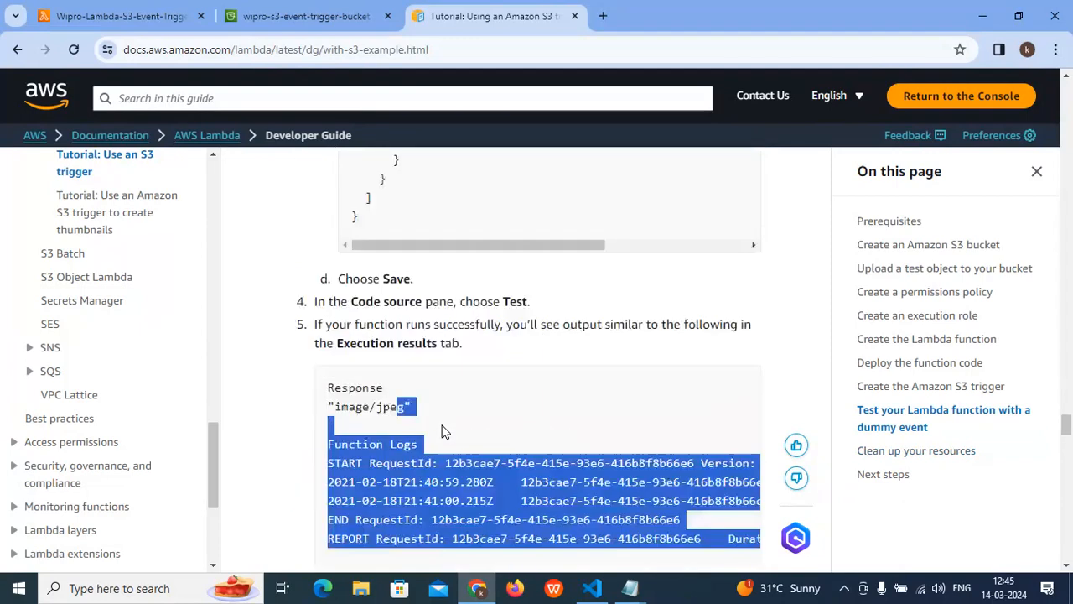
scroll(442, 428, "up", 12)
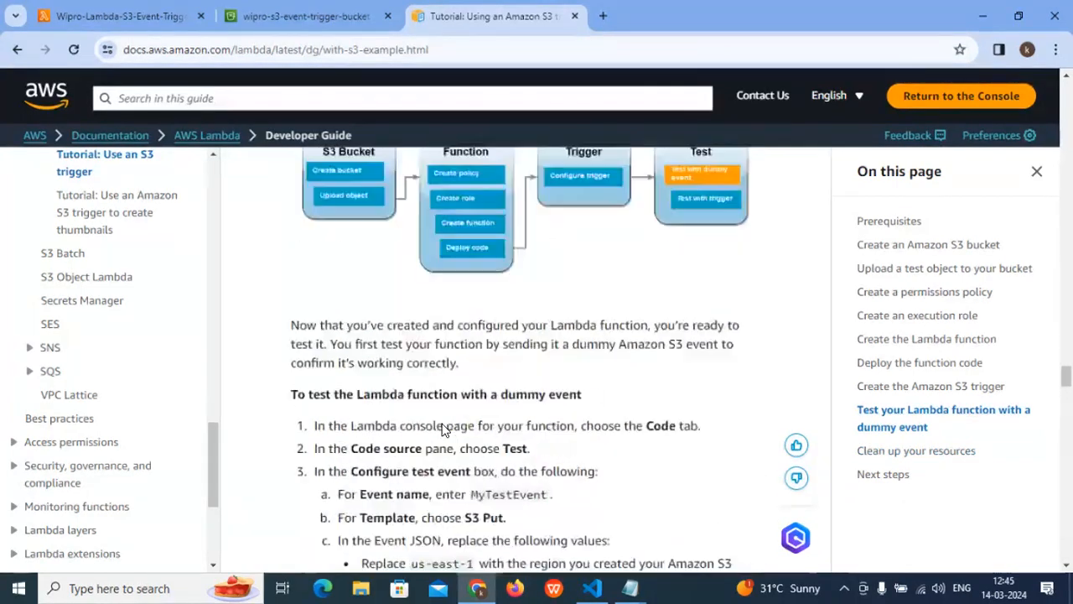
- Return to the tutorial's Python sample and highlight the line 'Consuming an S3 event with Lambda using Python.'
scroll(442, 423, "up", 10)
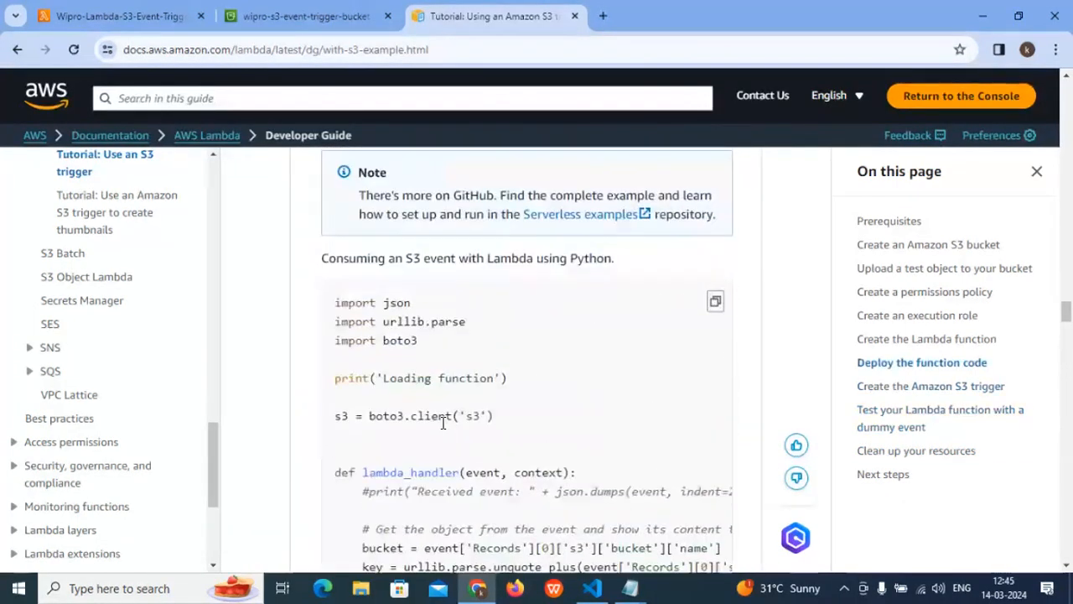
left_click_drag(322, 259, 611, 260)
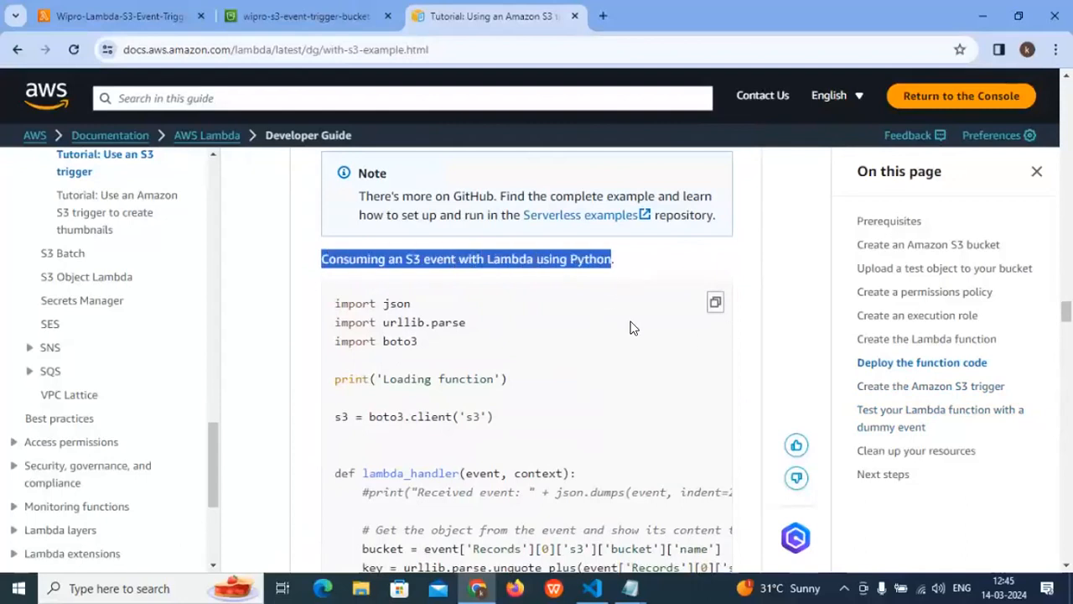
scroll(541, 355, "up", 4)
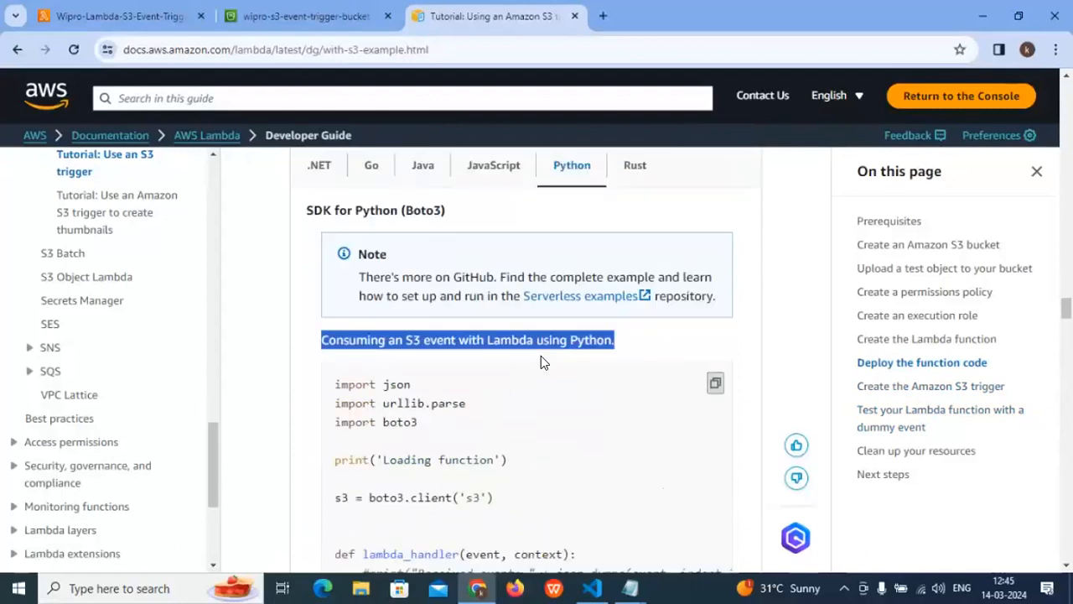
- Start adding a trigger to the Wipro-Lambda-S3-Event-Trigger-Project function with S3 as its source
left_click(306, 16)
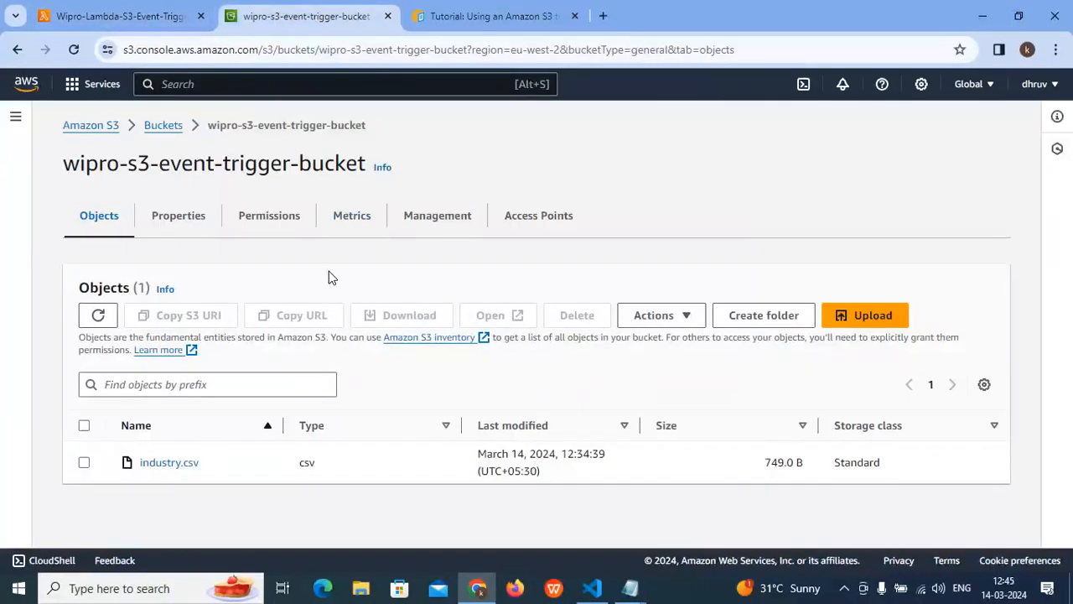
left_click(140, 20)
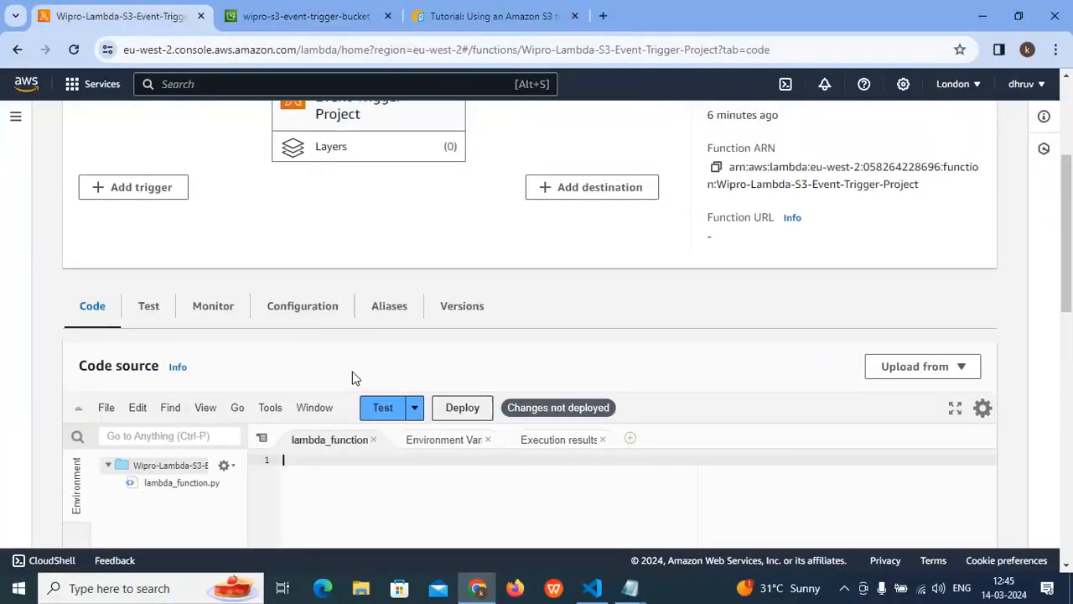
left_click(449, 446)
scroll(299, 417, "up", 3)
scroll(299, 417, "down", 2)
scroll(300, 417, "up", 2)
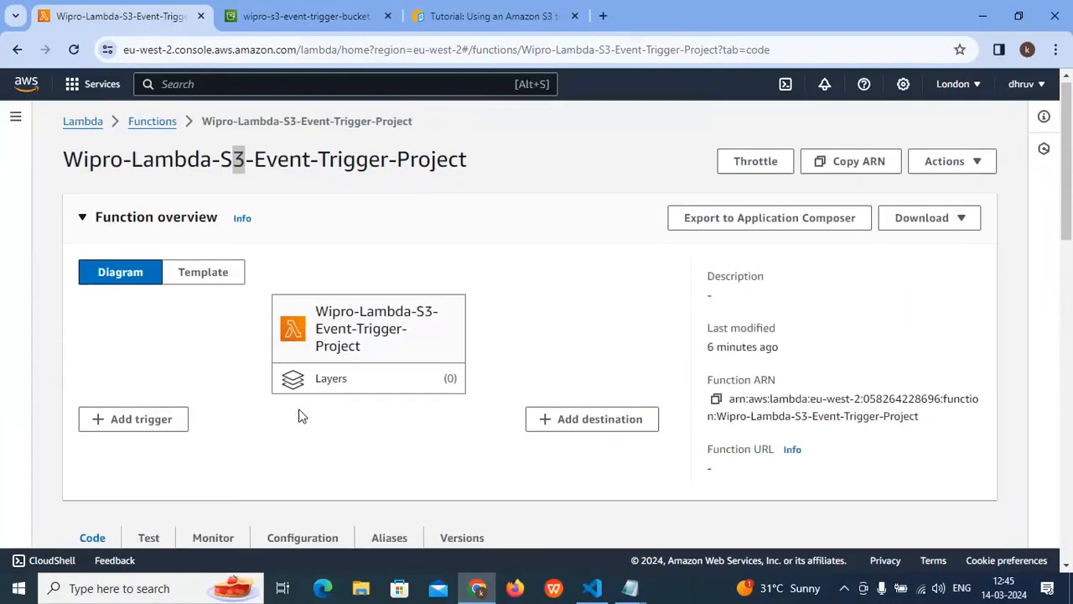
left_click(131, 437)
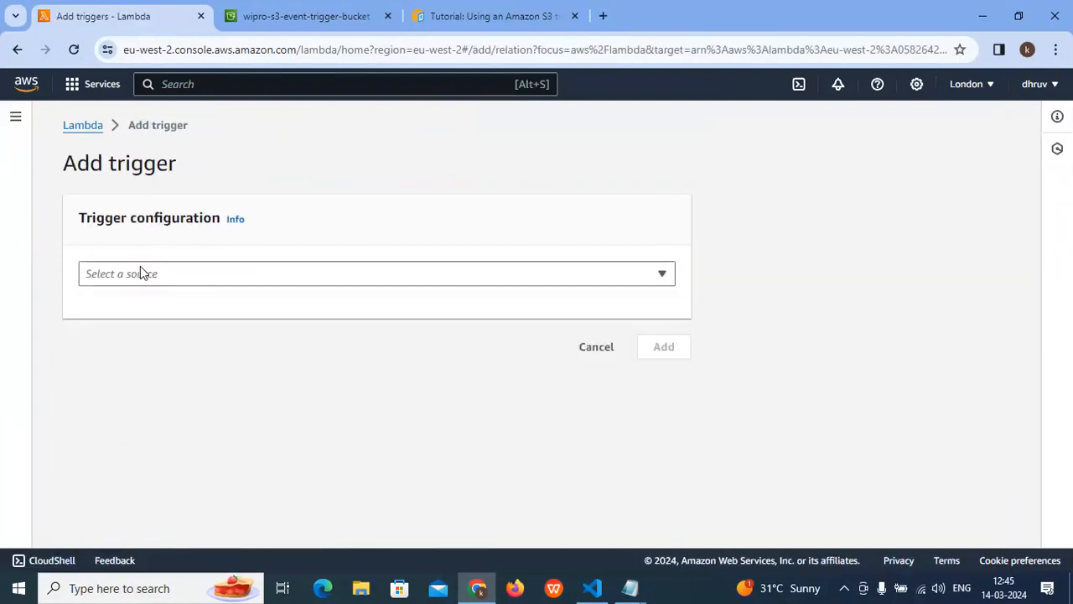
left_click(139, 270)
type("s3")
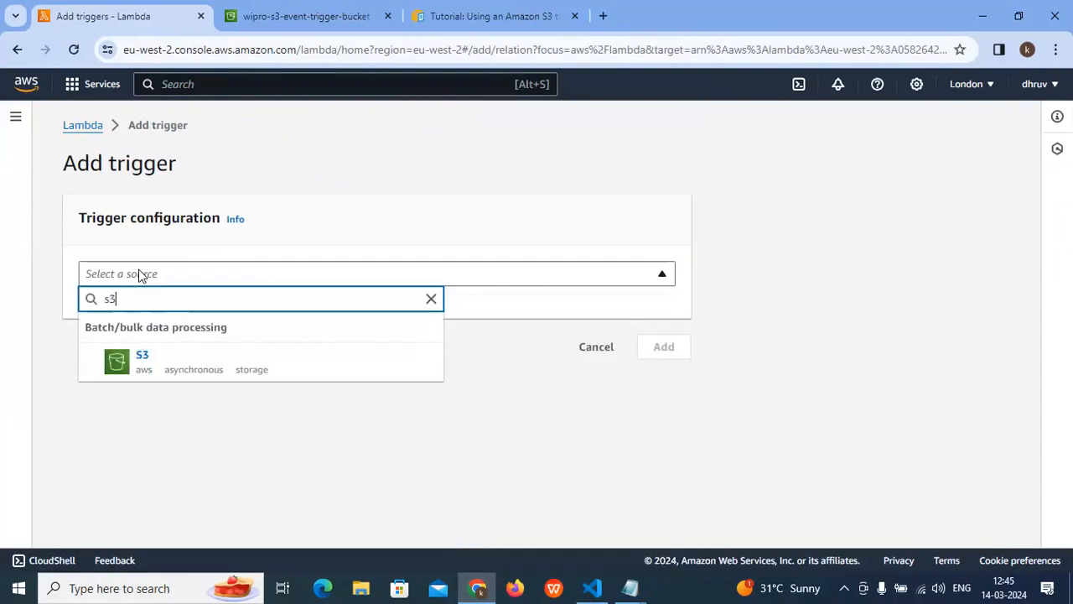
left_click(151, 373)
- Choose wipro-s3-event-trigger-bucket as the trigger's bucket
left_click(146, 360)
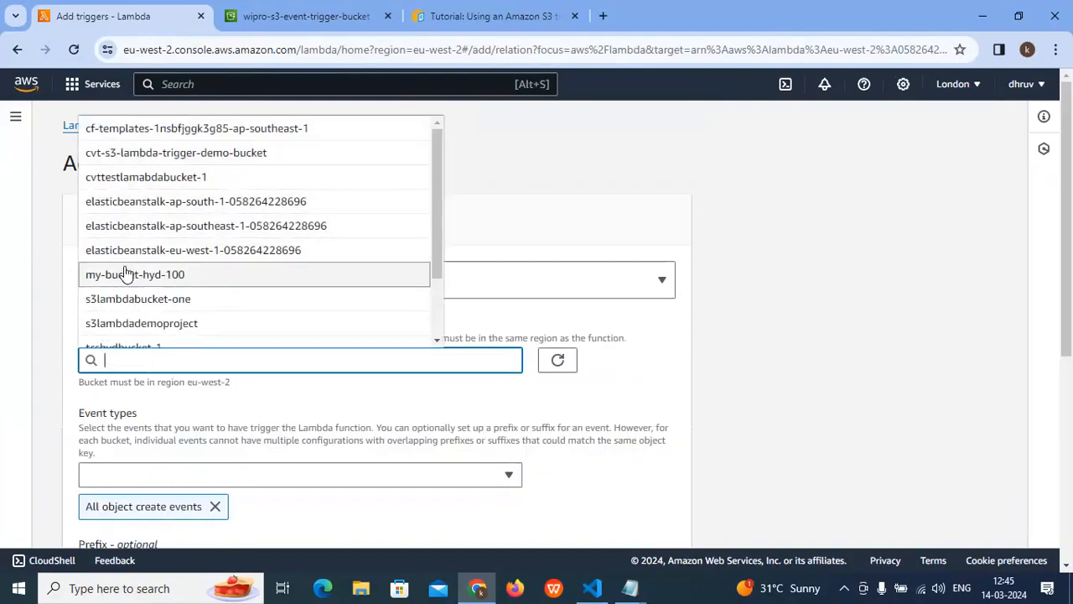
scroll(124, 179, "down", 1)
scroll(124, 193, "down", 1)
scroll(117, 193, "down", 2)
scroll(120, 248, "up", 2)
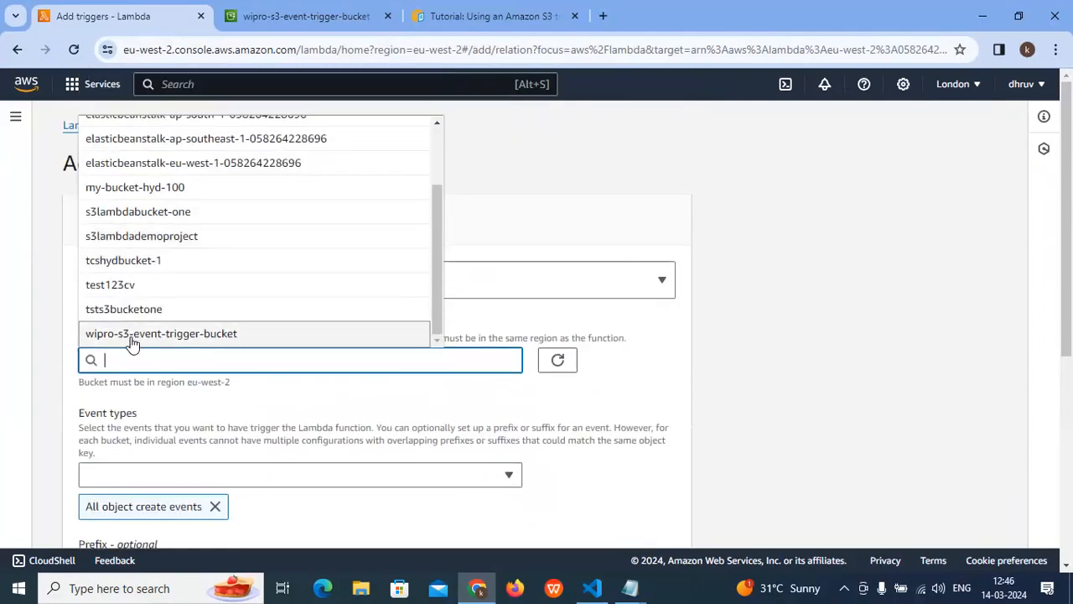
left_click(132, 337)
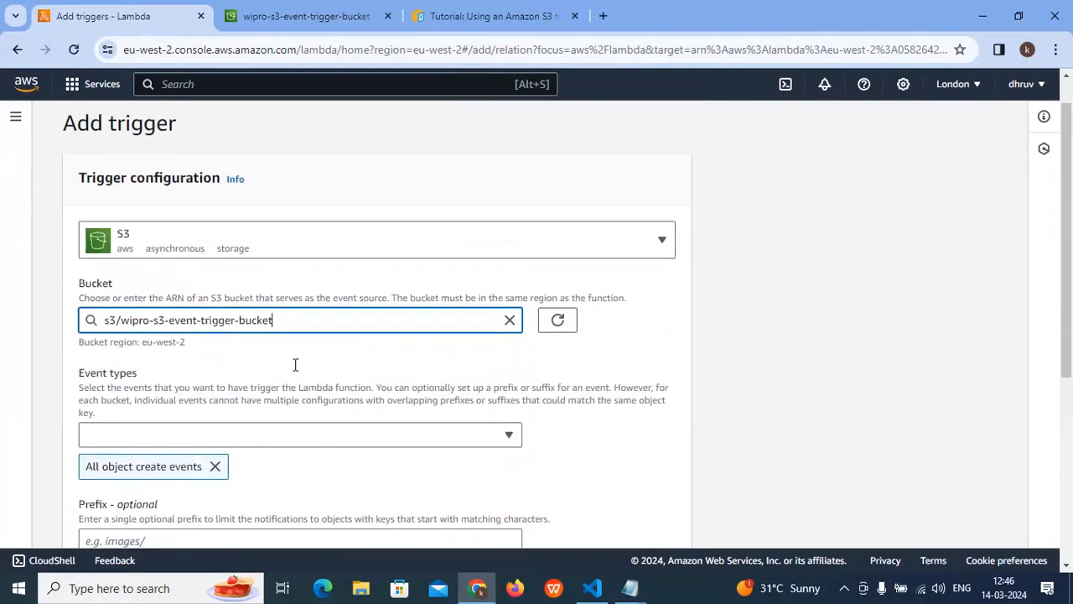
- Add PUT, POST, COPY, Multipart upload completed and the whole All object delete events group to the trigger's event types
scroll(114, 330, "down", 2)
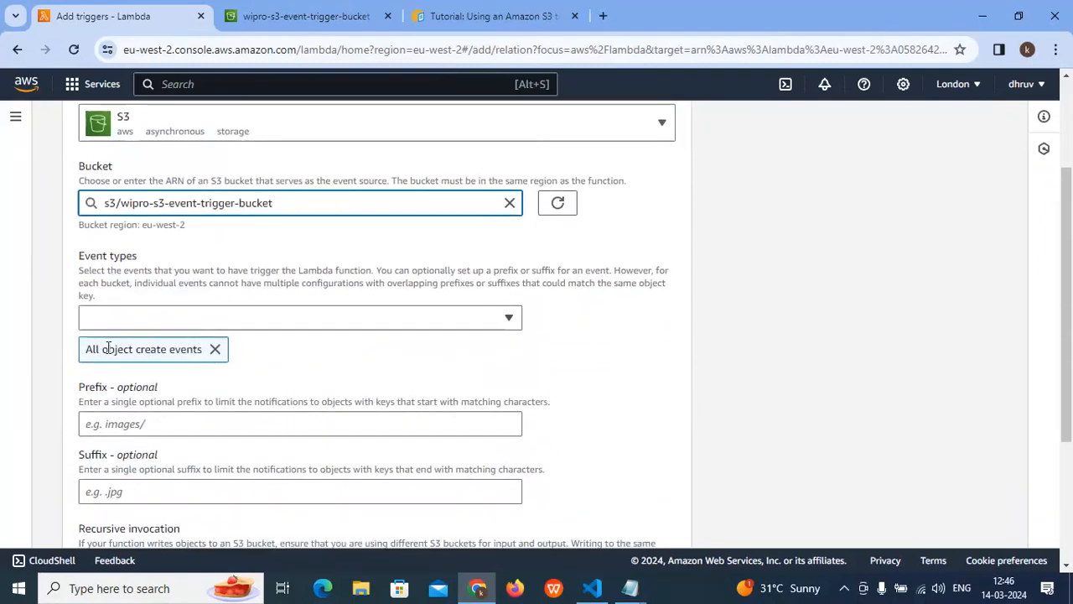
left_click(188, 325)
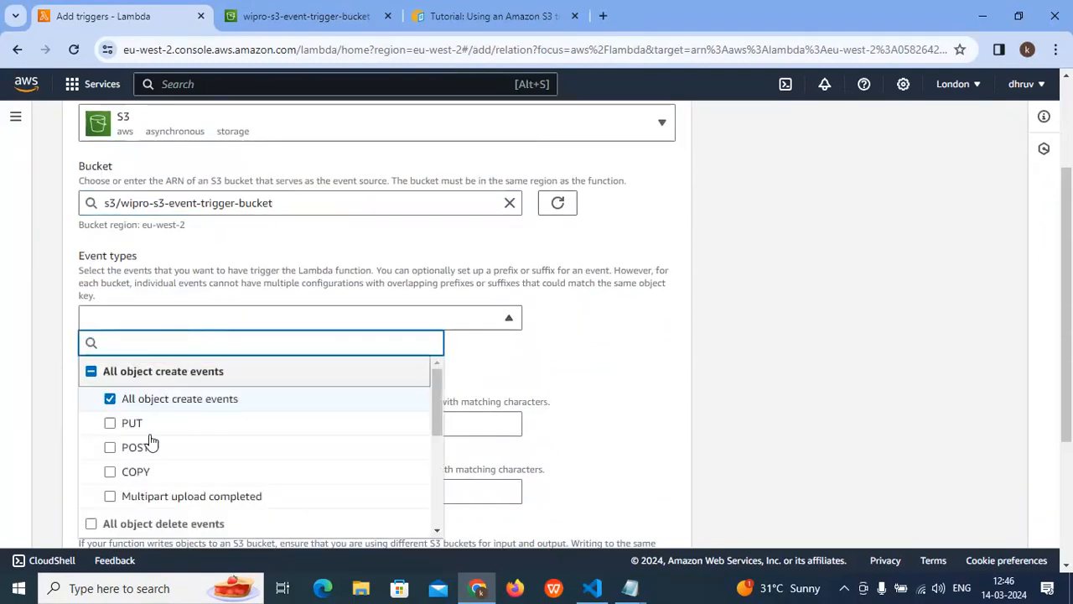
left_click(110, 423)
left_click(110, 448)
left_click(110, 472)
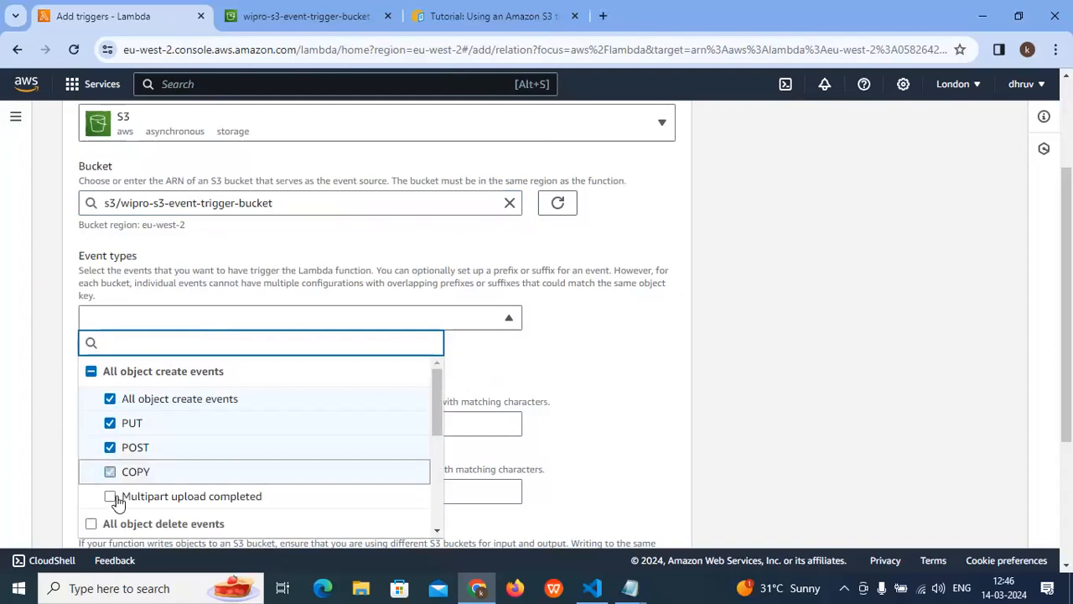
left_click(110, 495)
scroll(154, 453, "down", 1)
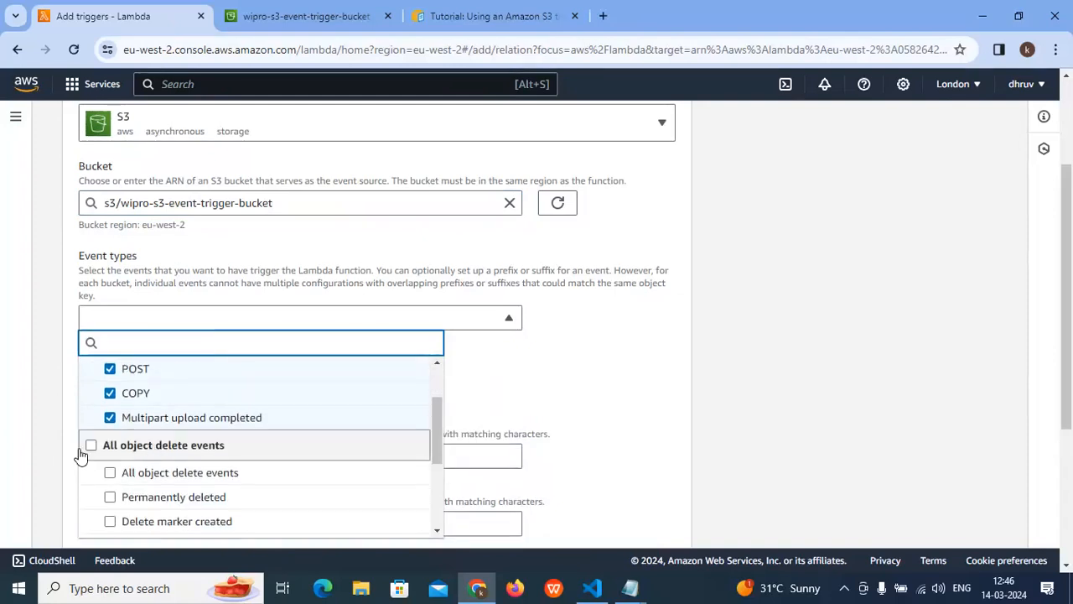
left_click(91, 446)
left_click(542, 421)
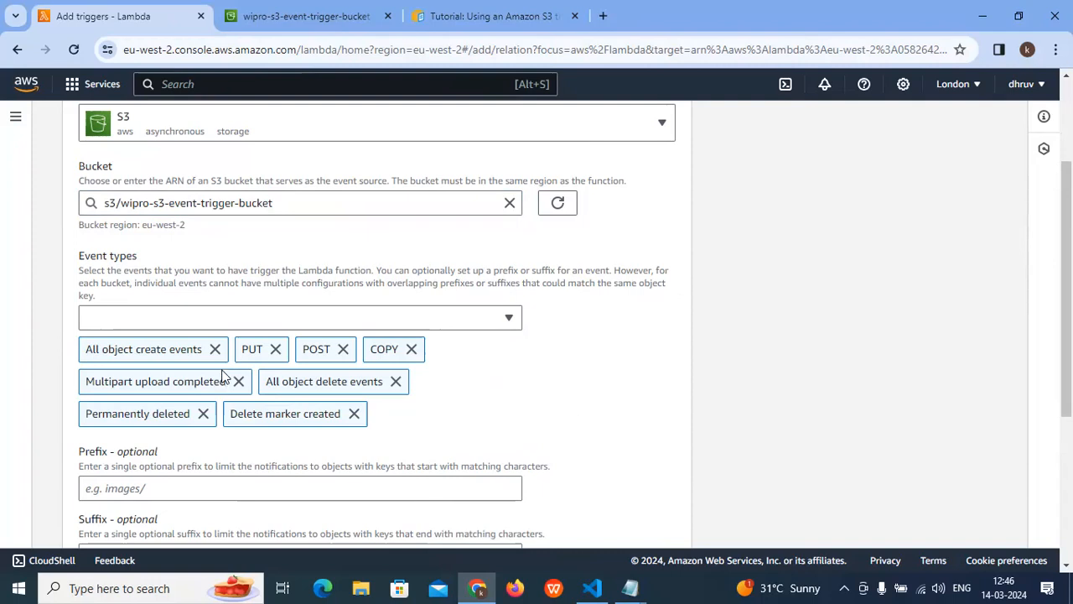
- Acknowledge the recursive invocation notice and add the S3 trigger to the function
scroll(374, 363, "down", 3)
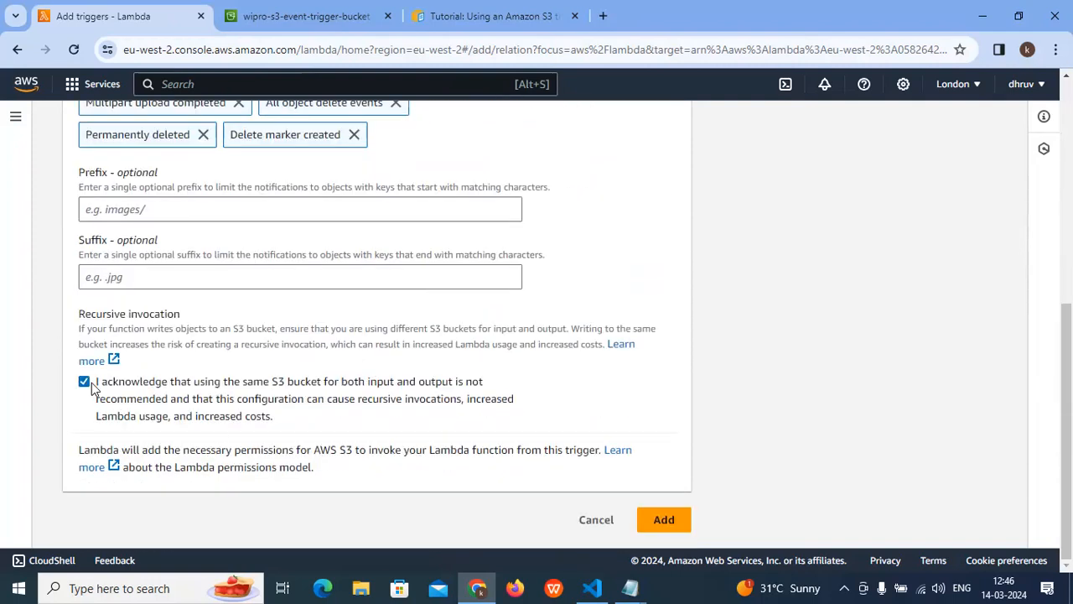
left_click(671, 519)
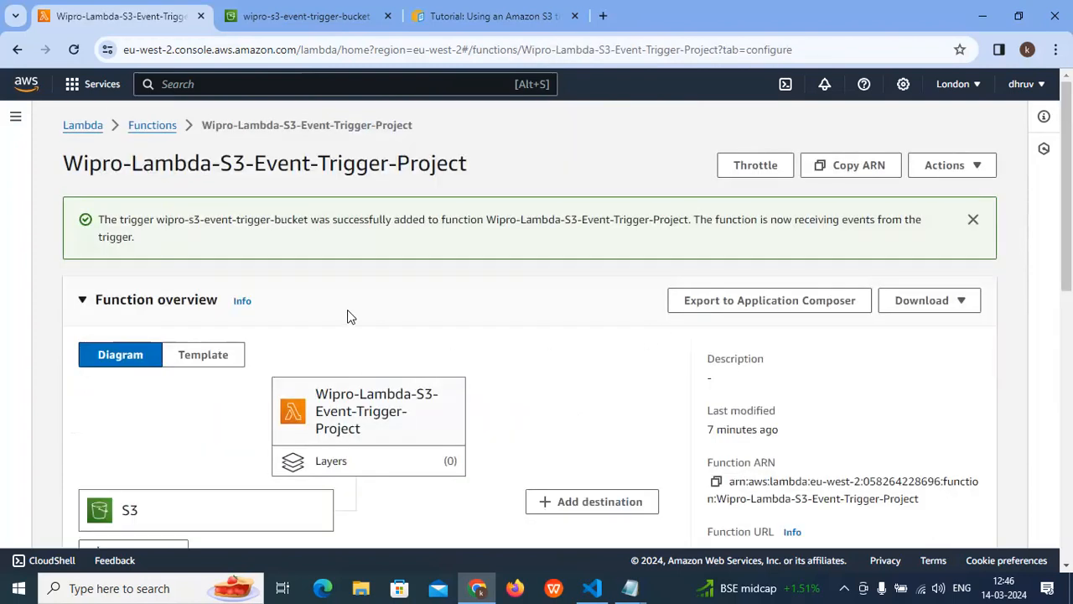
- Check the S3 trigger in the function overview and look through the function's CloudWatch monitoring metrics
scroll(351, 316, "down", 1)
scroll(297, 233, "down", 1)
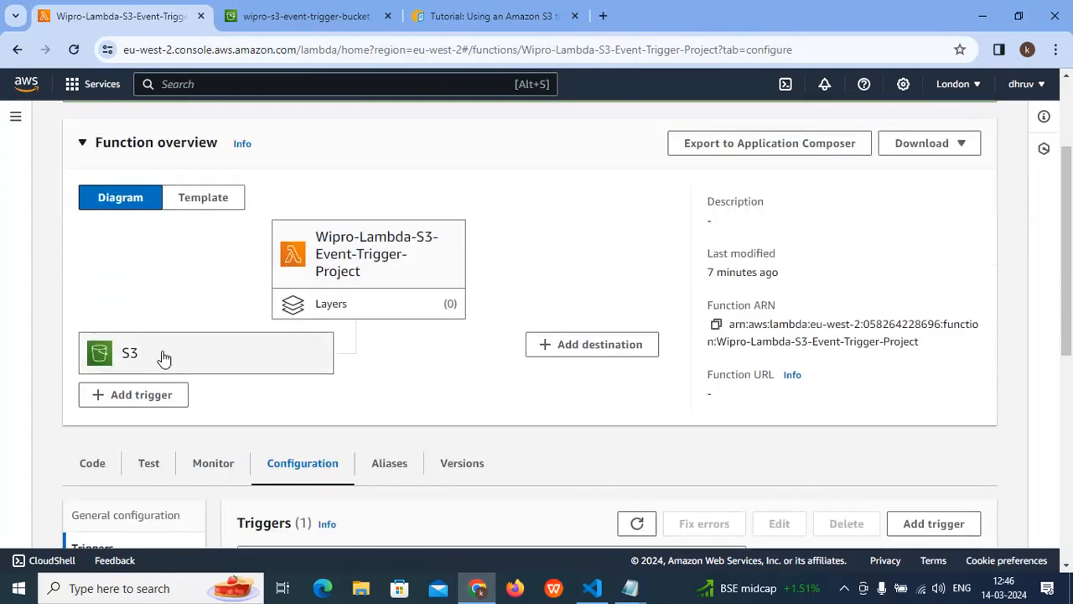
scroll(165, 365, "down", 1)
left_click(212, 392)
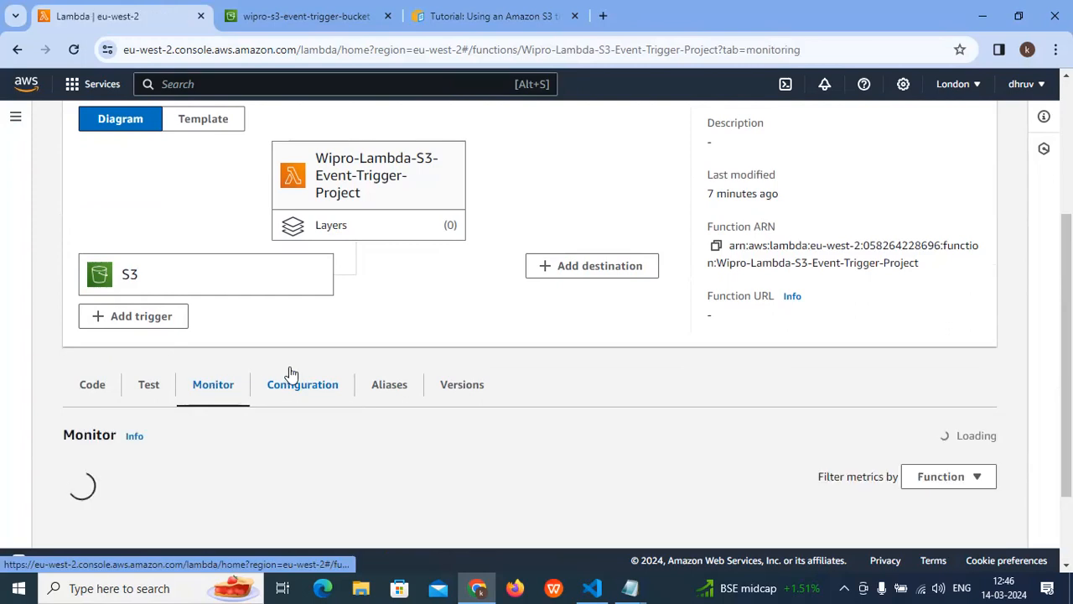
scroll(289, 369, "down", 1)
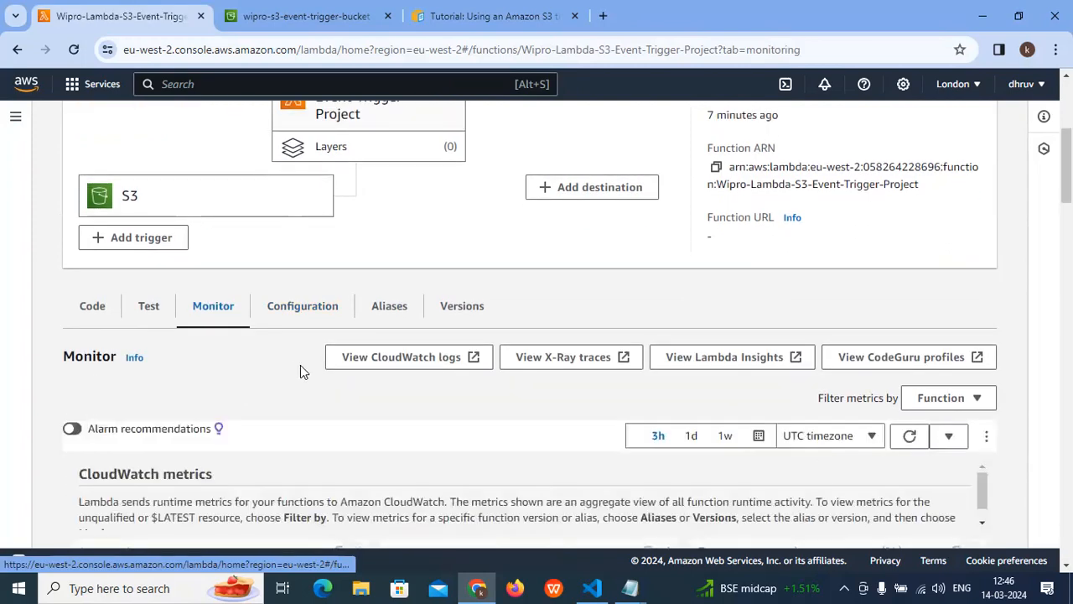
scroll(277, 386, "down", 6)
scroll(277, 388, "down", 7)
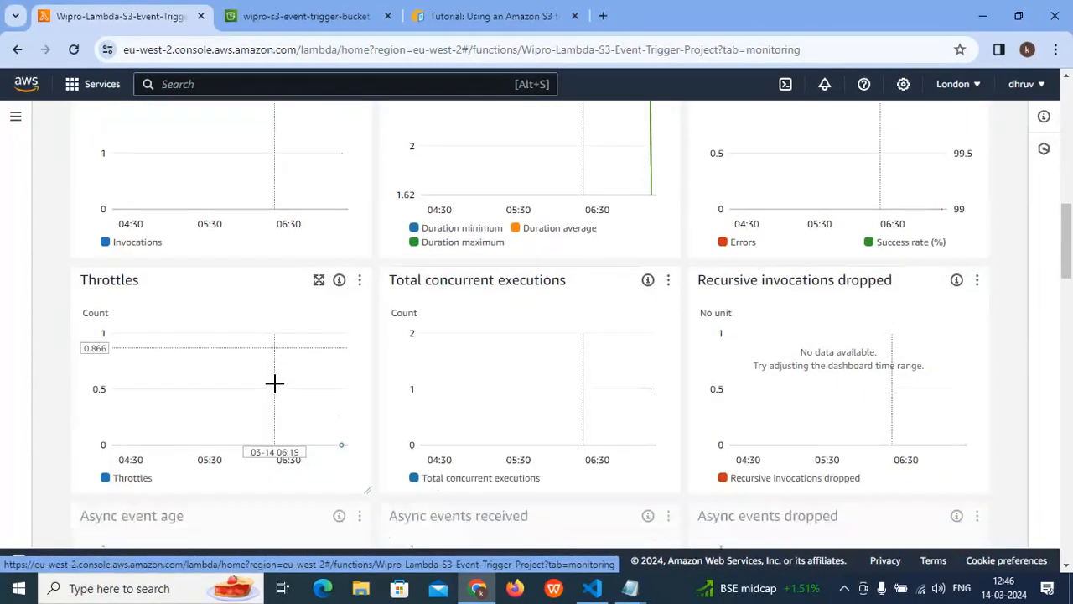
scroll(277, 379, "down", 2)
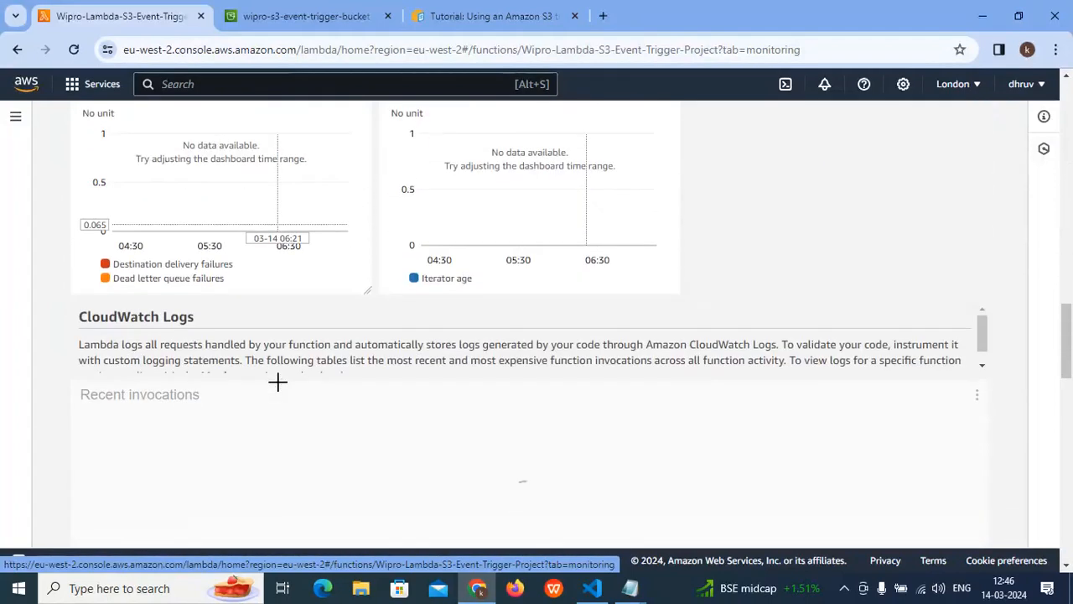
- Expand the first entry under Recent invocations in CloudWatch Logs and examine its log, message and other detail fields
triple_click(96, 316)
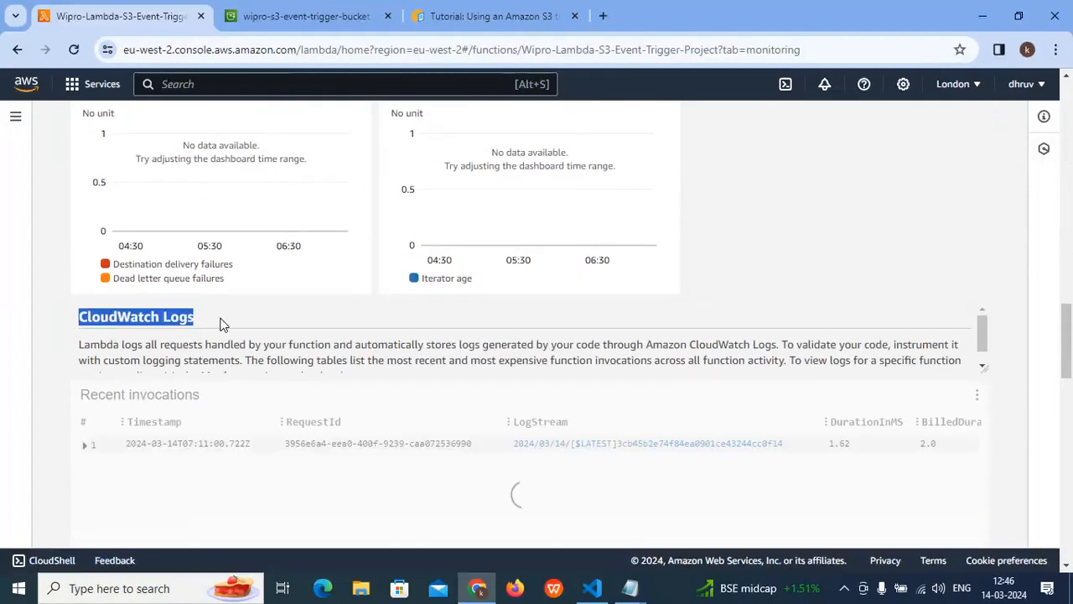
scroll(249, 377, "down", 1)
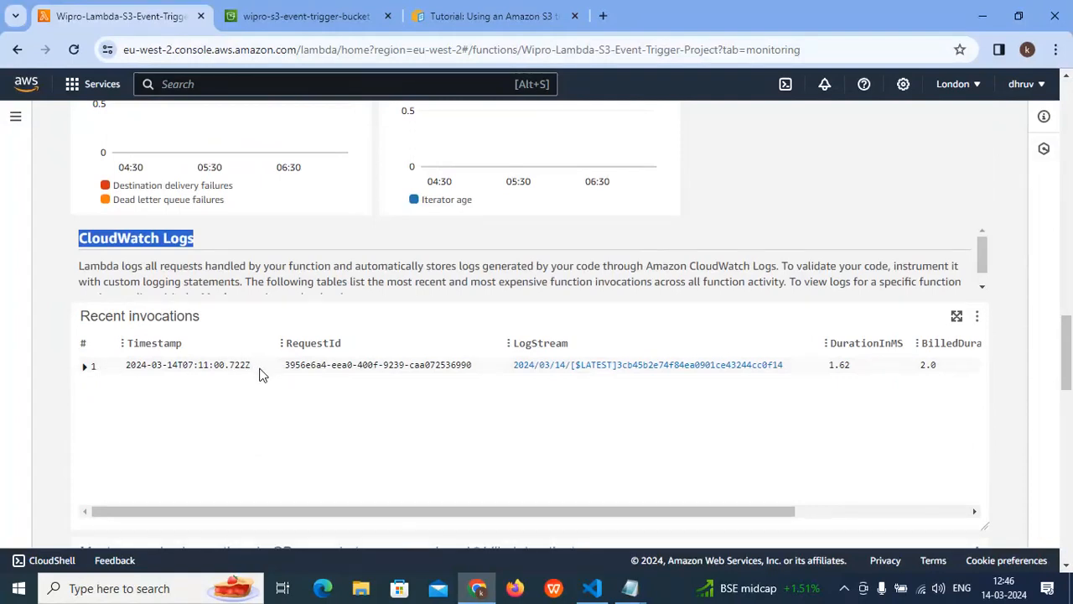
left_click(85, 367)
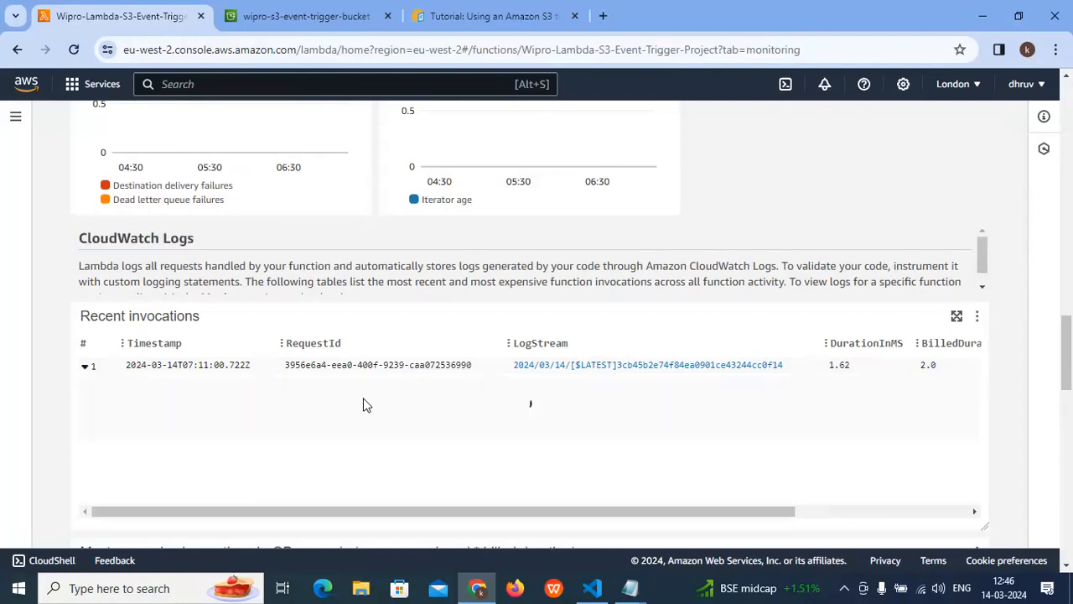
scroll(335, 388, "down", 3)
left_click_drag(276, 372, 601, 371)
left_click(575, 396)
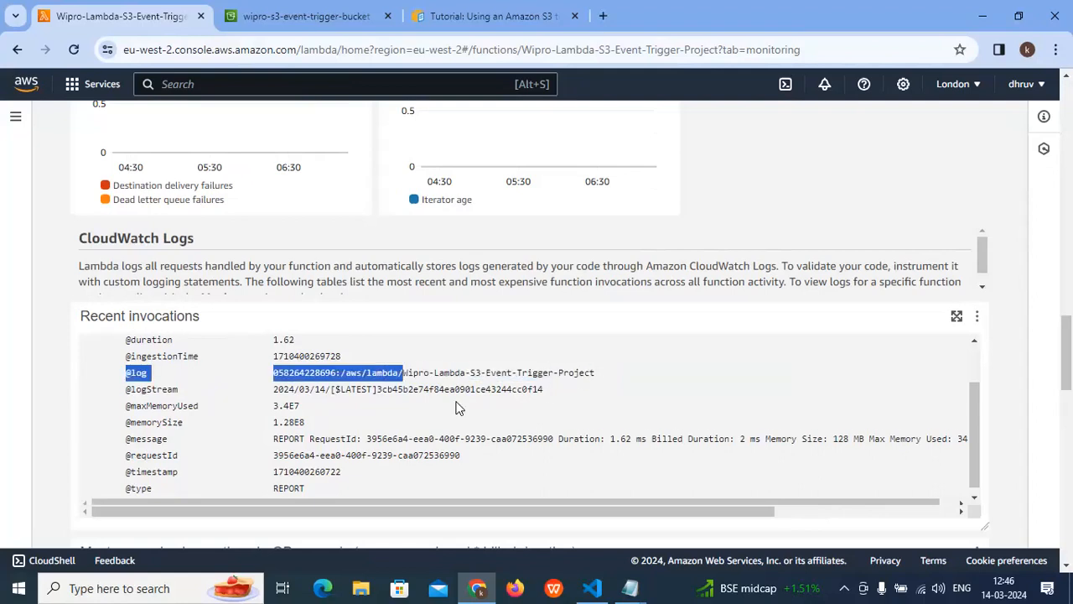
left_click_drag(331, 436, 290, 463)
left_click_drag(349, 488, 255, 345)
- Look at the most expensive invocations table and return to the CloudWatch metrics of the function
scroll(259, 361, "down", 3)
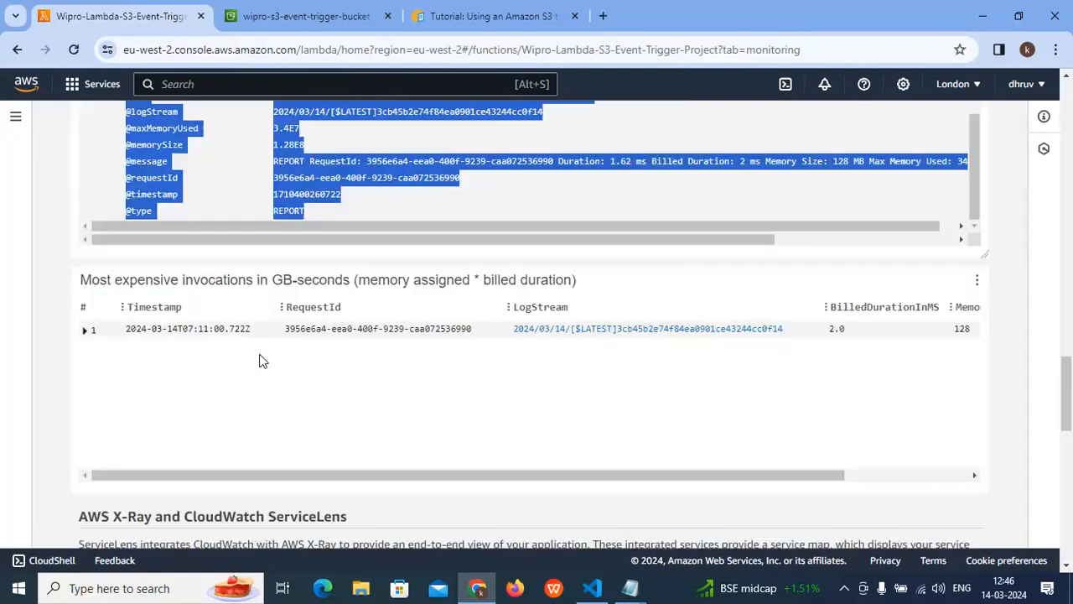
scroll(262, 360, "up", 5)
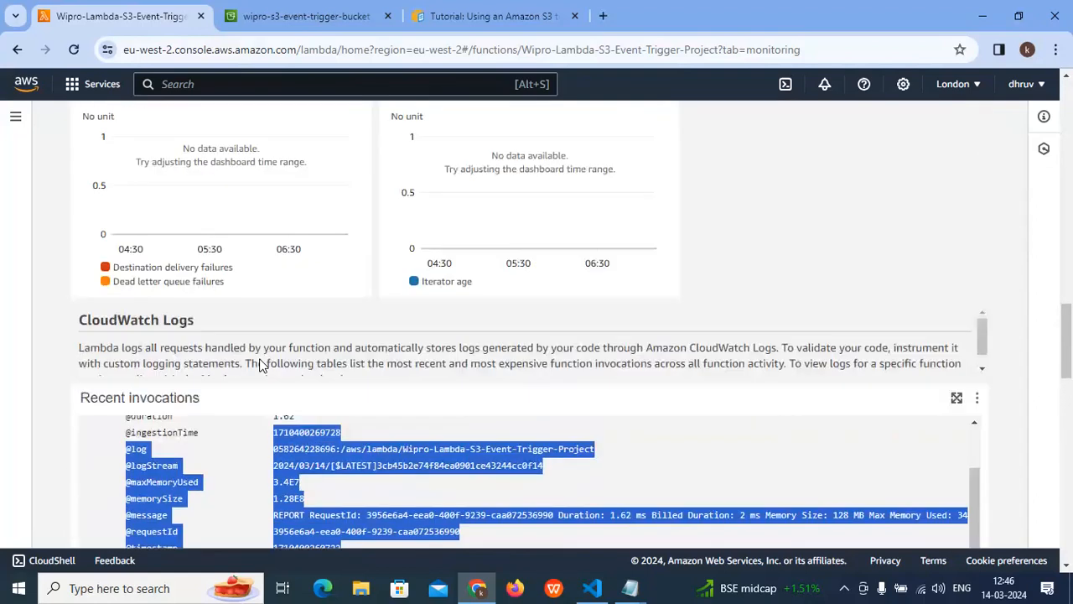
scroll(260, 360, "up", 1)
scroll(260, 361, "down", 1)
left_click(59, 388)
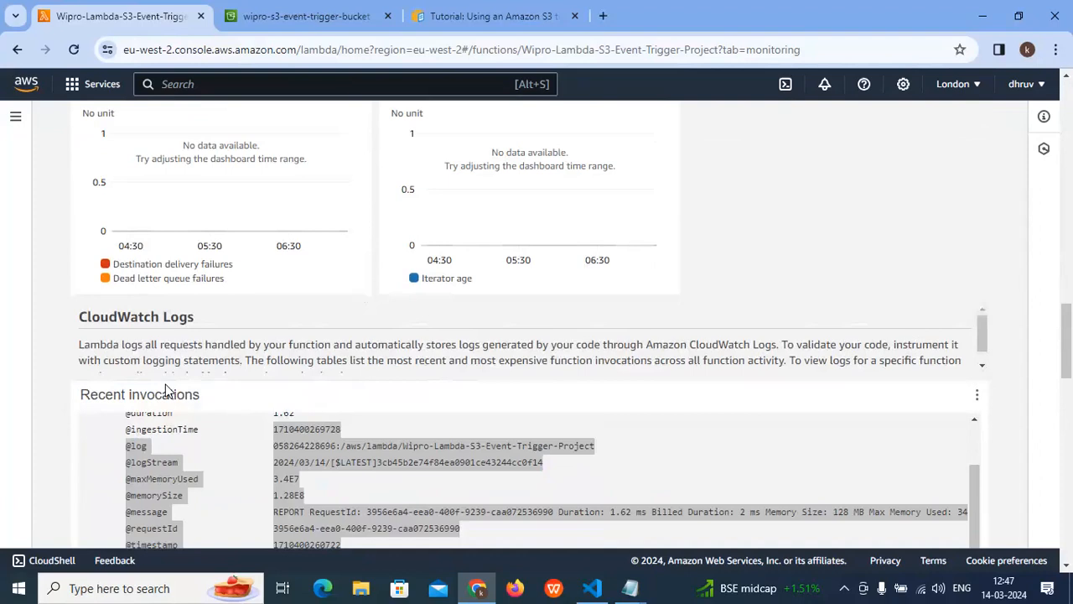
scroll(207, 387, "up", 6)
scroll(210, 386, "up", 7)
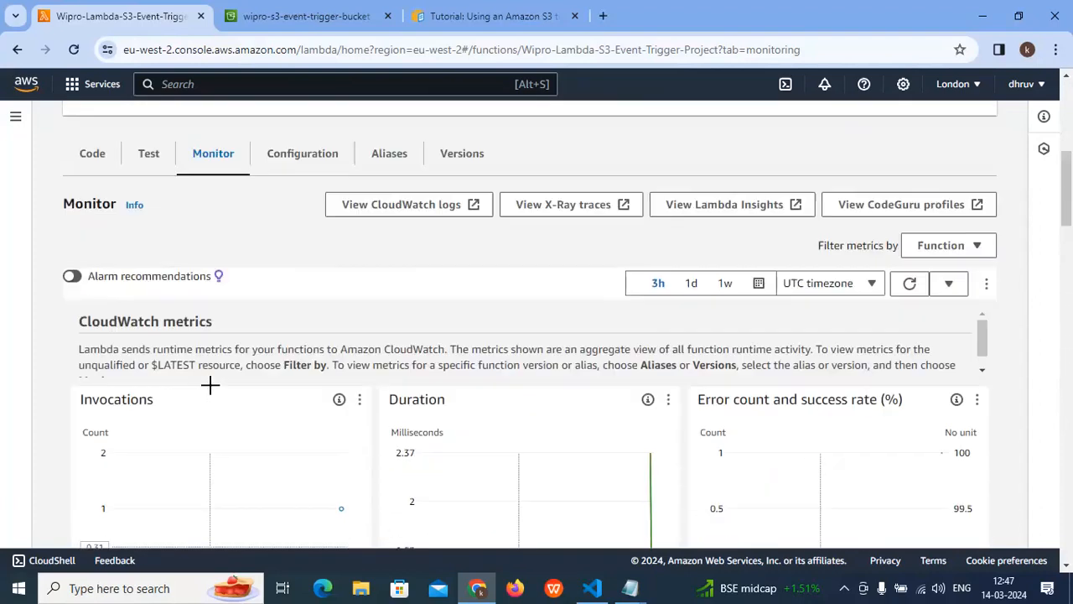
- Open the function's CloudWatch logs in a new browser tab and switch to it
scroll(285, 400, "down", 2)
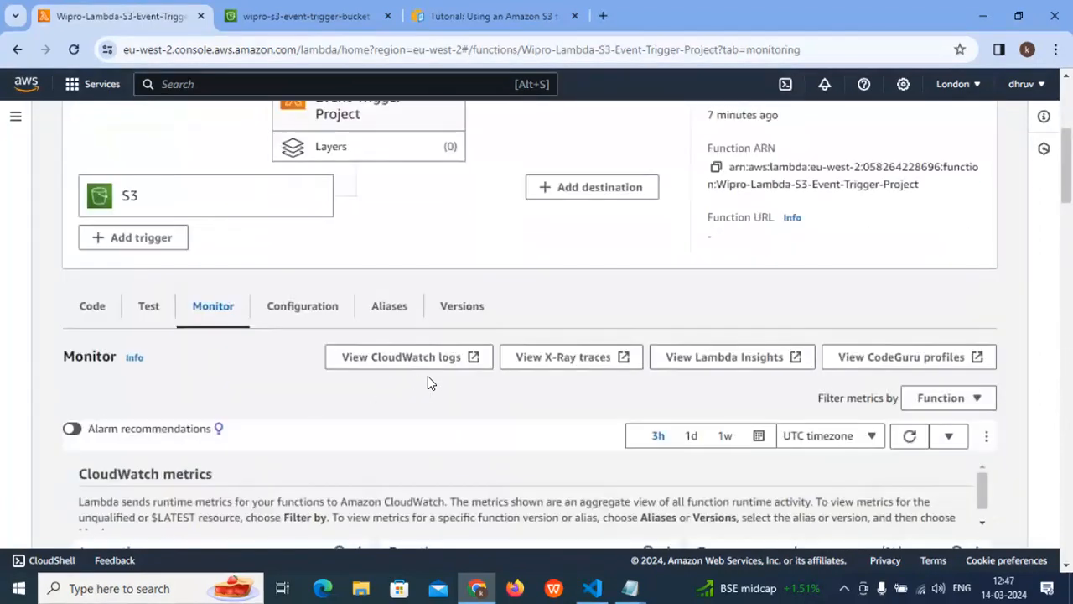
right_click(404, 358)
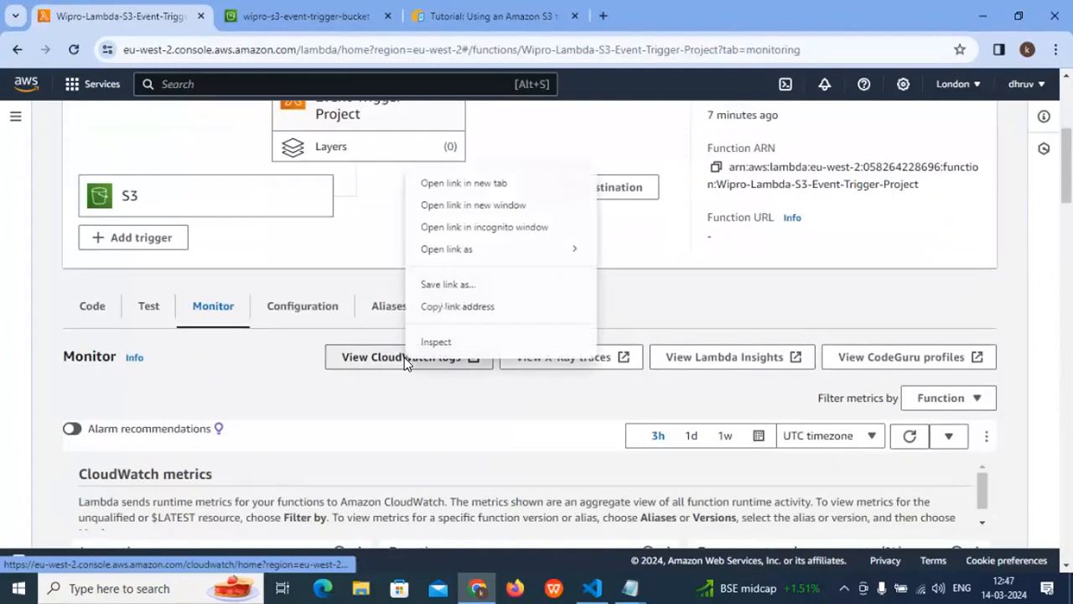
left_click(462, 183)
left_click(319, 14)
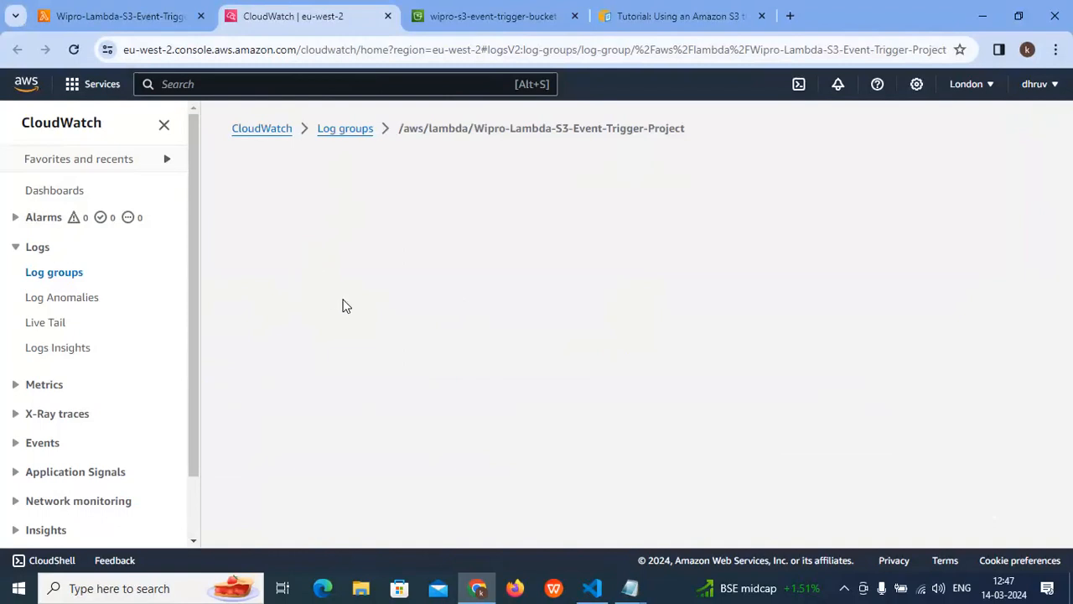
- Check the last event time of the function's only log stream and examine the stream's log events
scroll(436, 324, "down", 3)
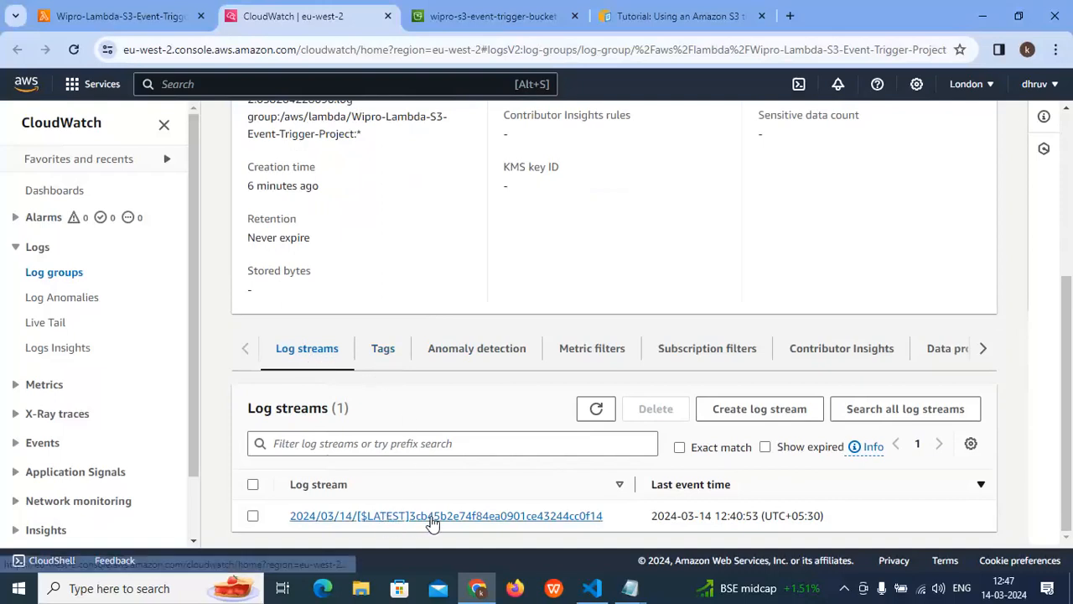
left_click_drag(649, 517, 843, 518)
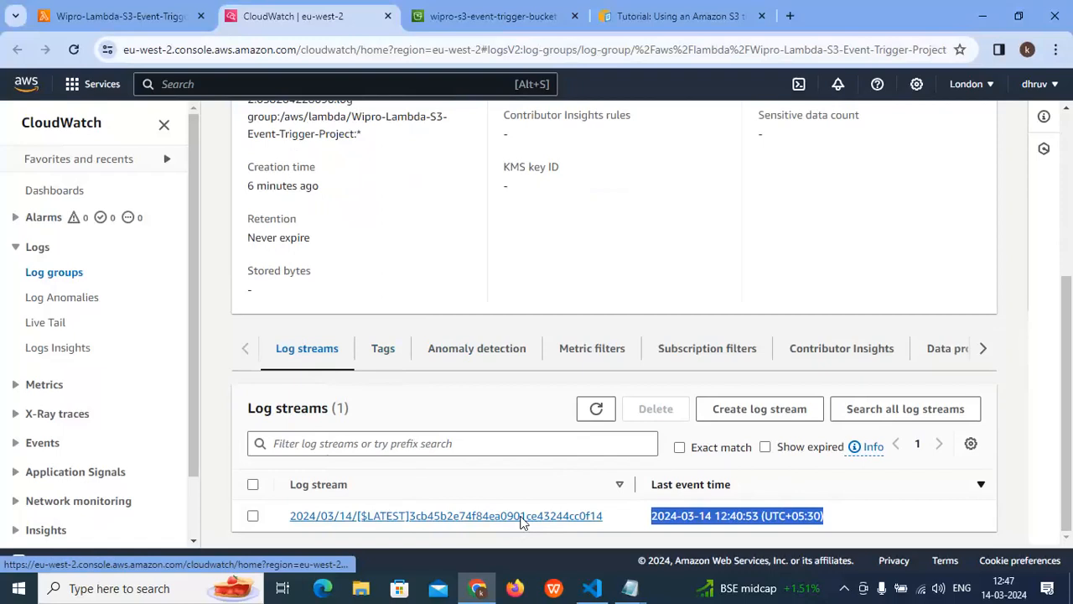
left_click(521, 517)
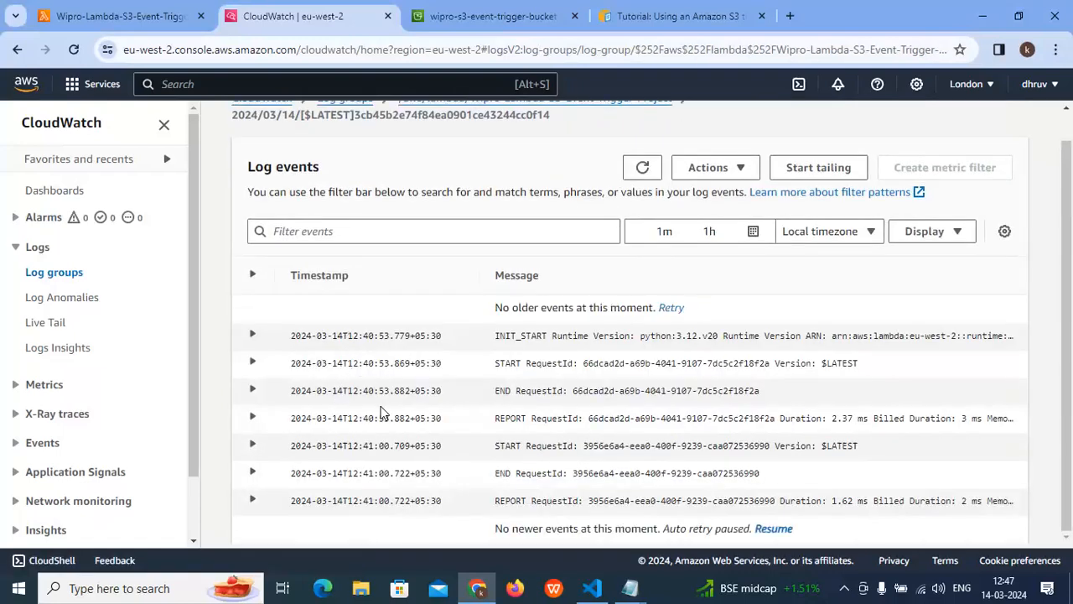
scroll(388, 406, "up", 1)
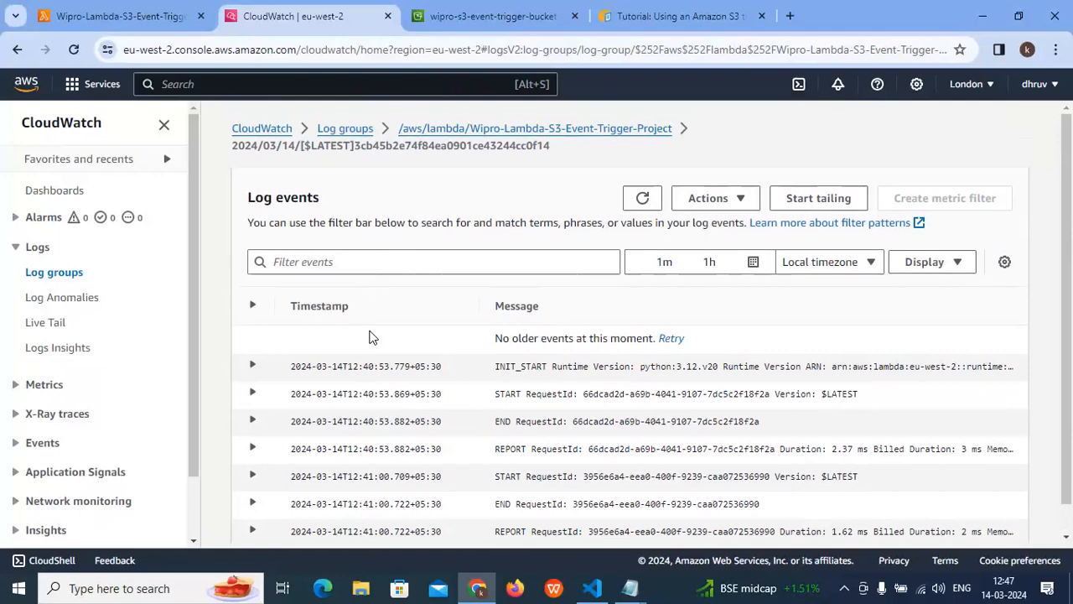
- Go to the CloudWatch log groups list and refresh it
left_click(344, 130)
scroll(402, 413, "down", 1)
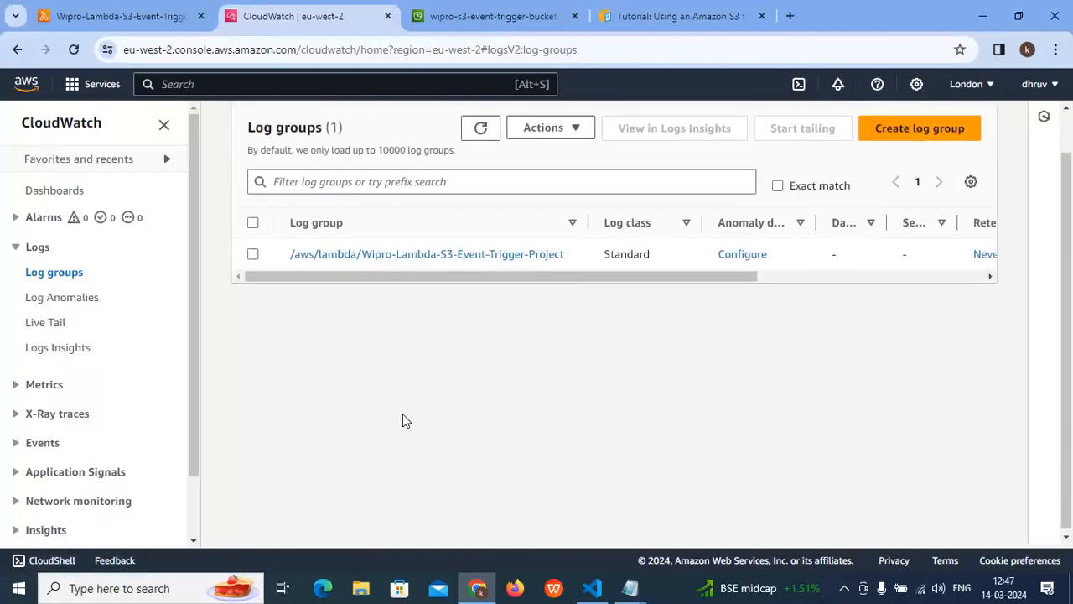
scroll(328, 268, "up", 1)
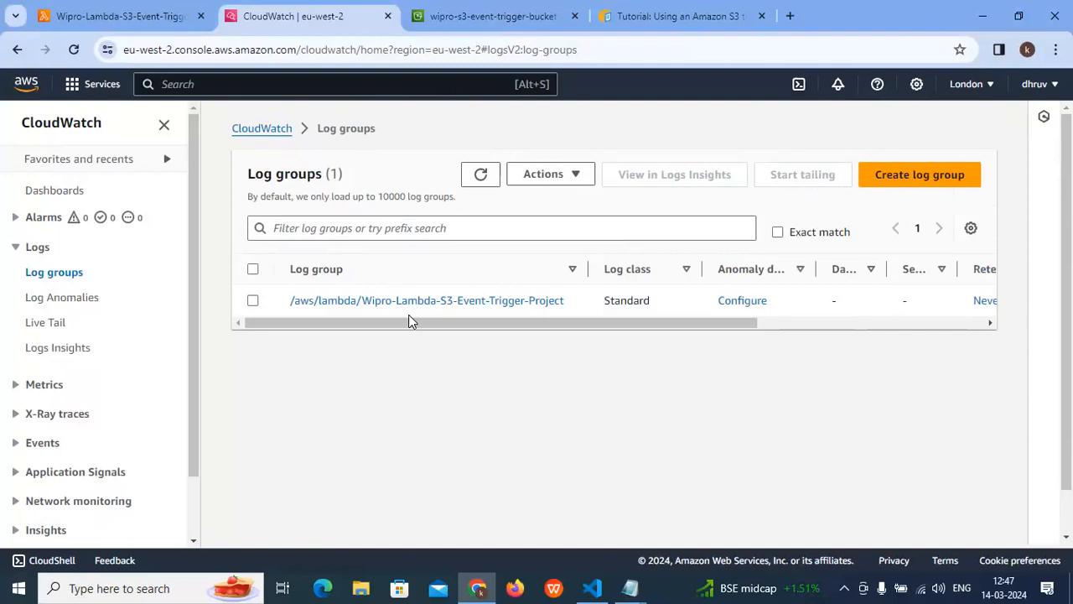
left_click(477, 179)
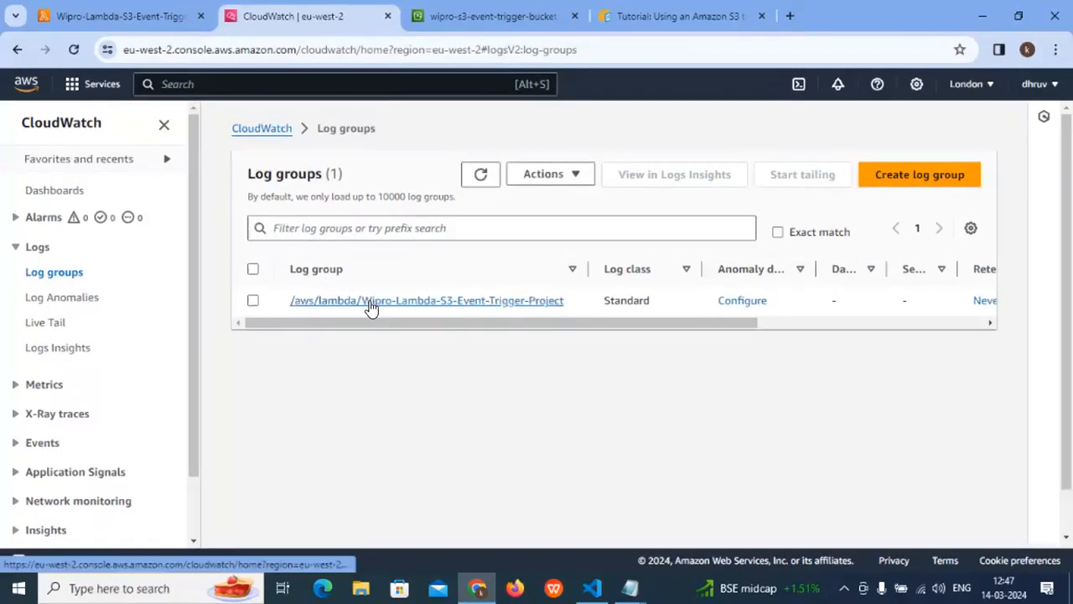
- Return to the Lambda function's monitoring page and look through the metrics down to Recent invocations
left_click(121, 16)
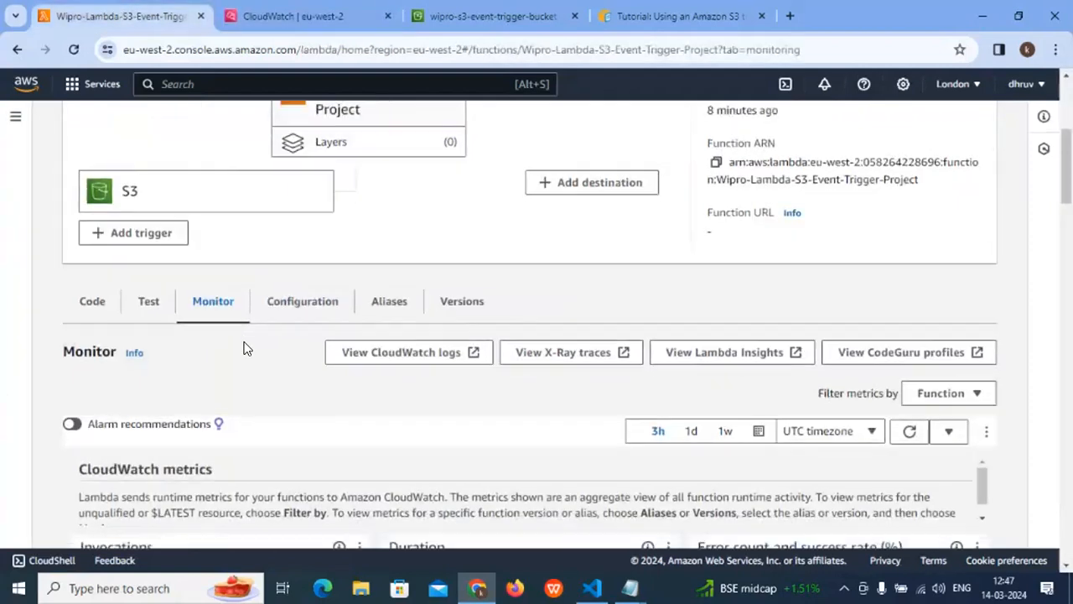
scroll(243, 348, "down", 8)
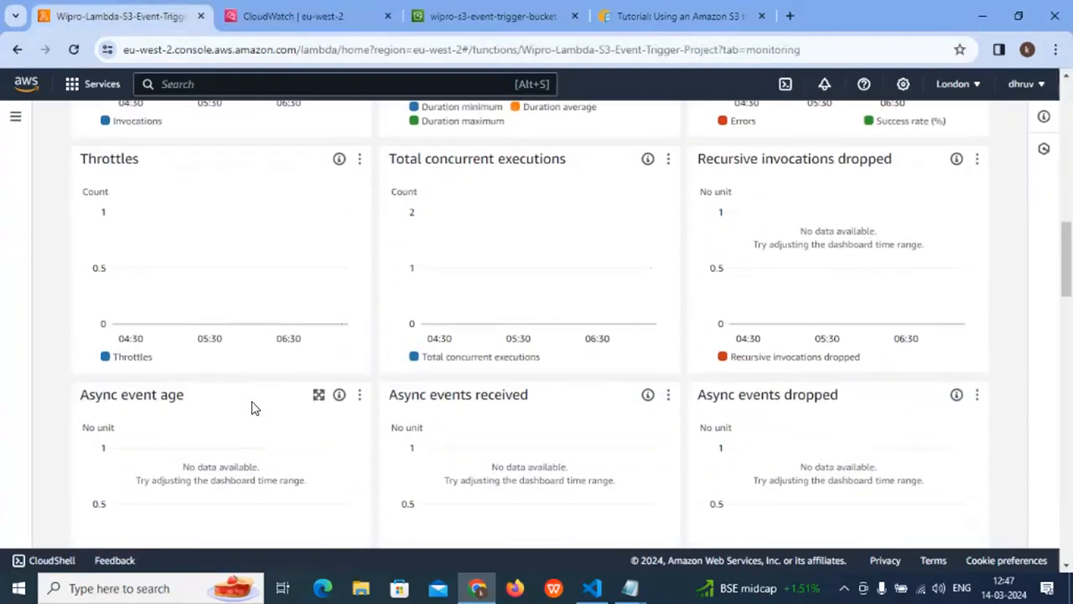
scroll(243, 407, "down", 5)
scroll(121, 411, "up", 1)
scroll(201, 391, "down", 2)
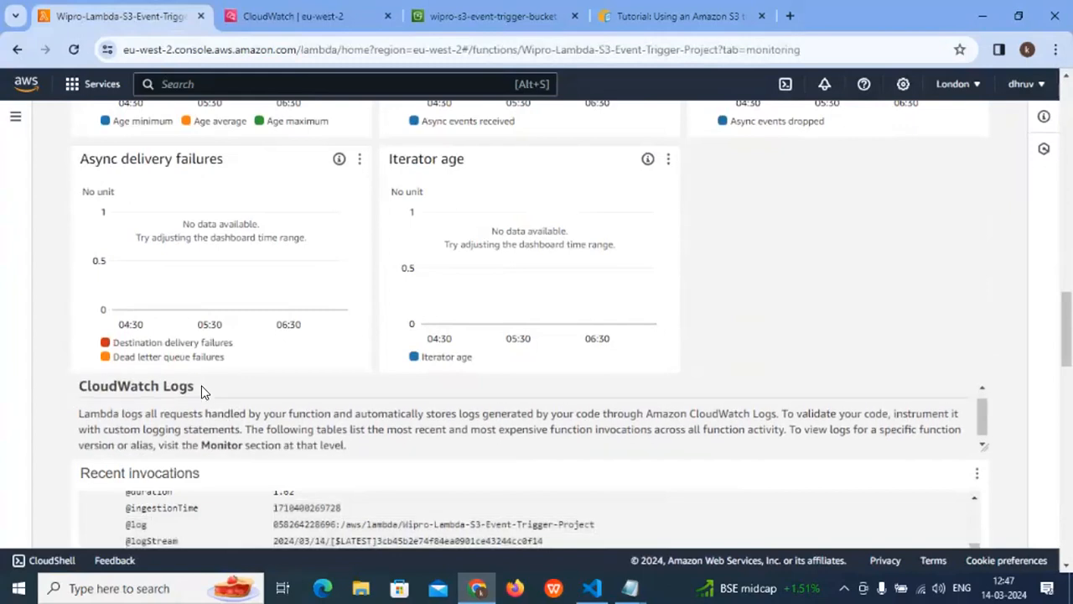
scroll(205, 476, "down", 3)
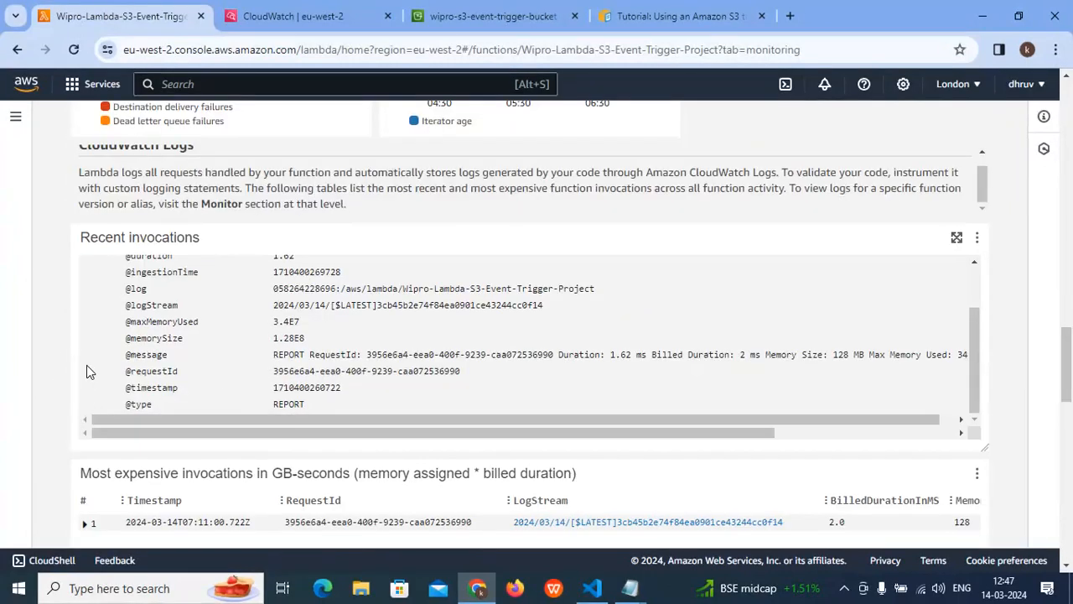
- View the Recent invocations table enlarged, close that view and collapse the first entry's details
left_click(956, 238)
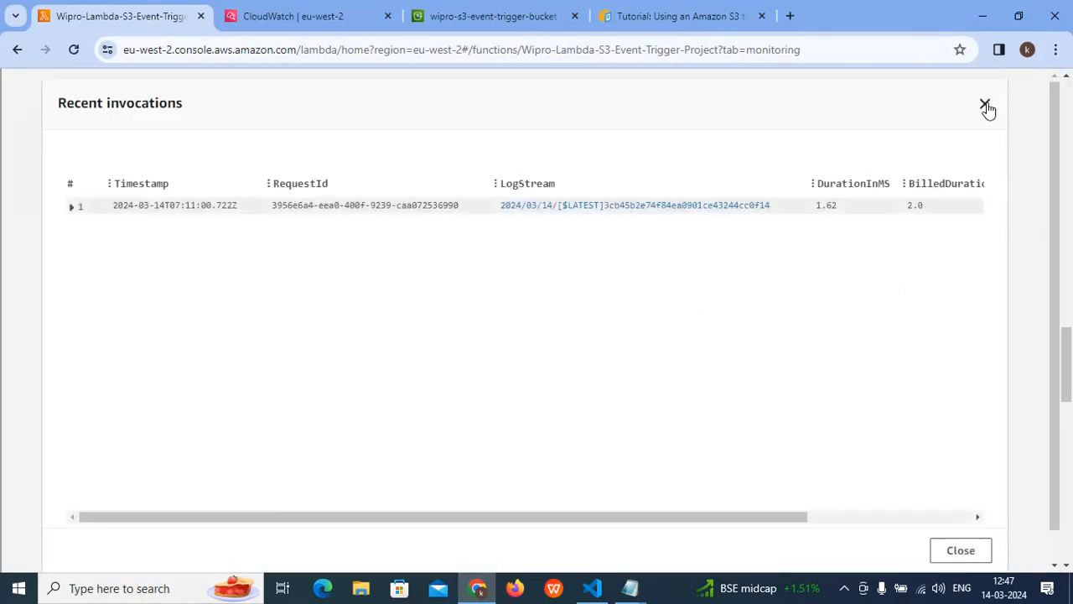
left_click(985, 104)
left_click_drag(972, 346, 974, 261)
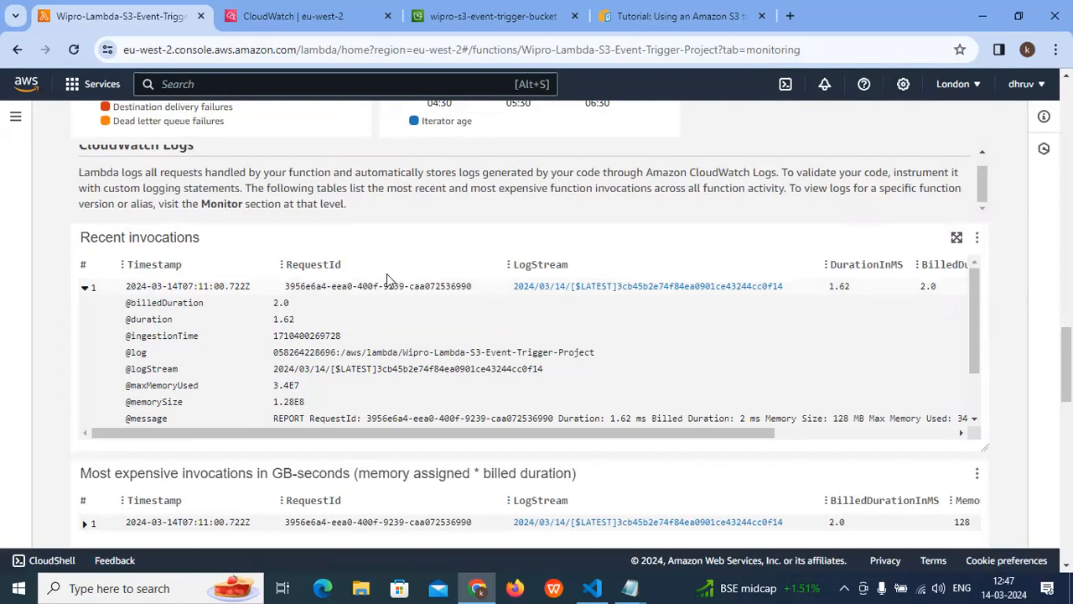
left_click(85, 287)
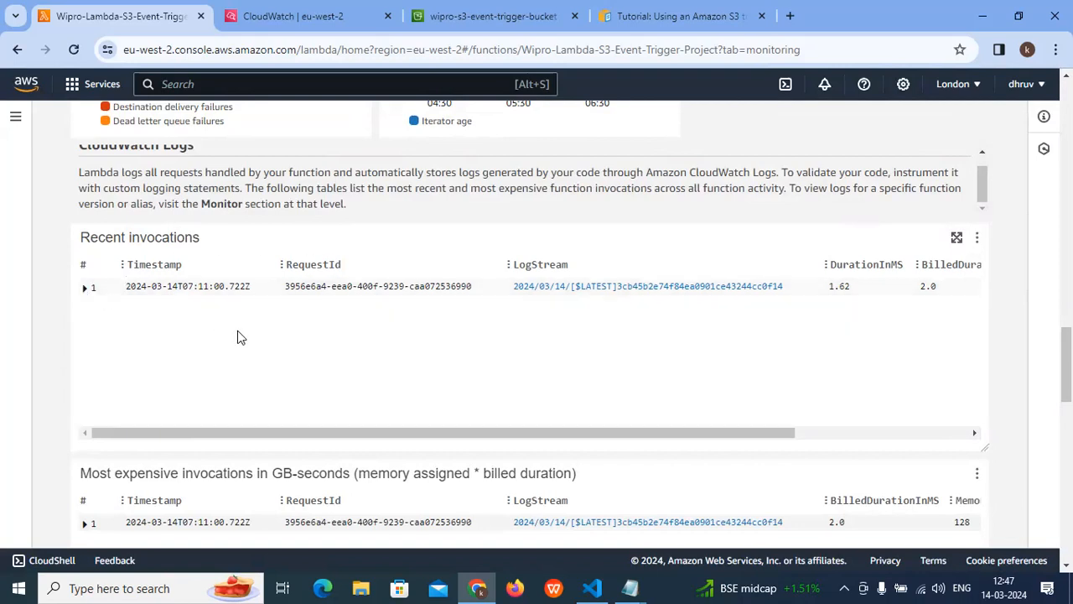
- Open the function's code source and close the Execution results file tab in the editor
scroll(327, 336, "up", 15)
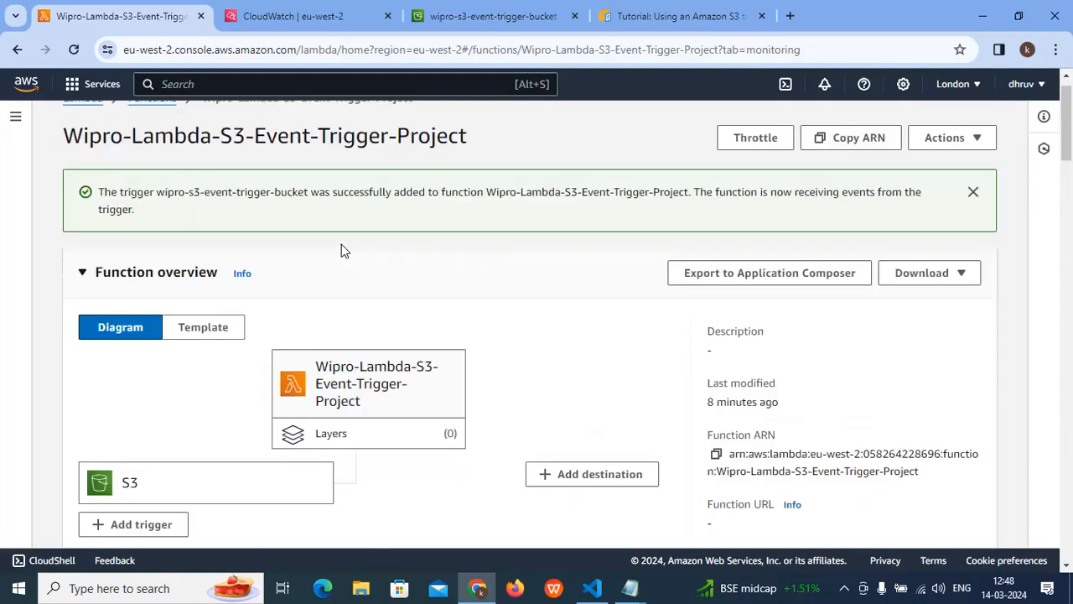
scroll(208, 277, "up", 1)
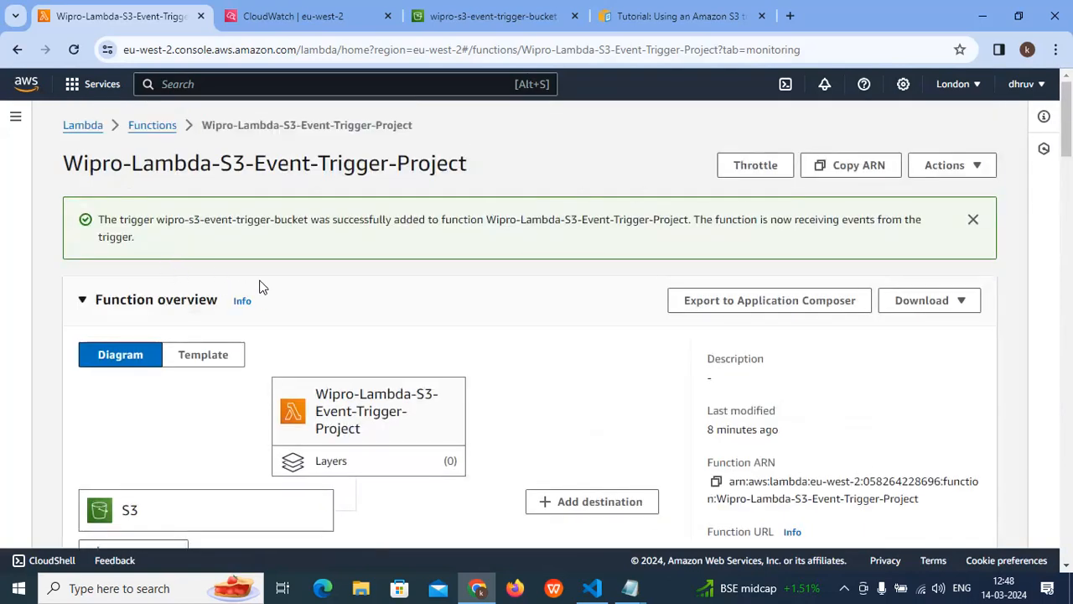
scroll(434, 335, "down", 2)
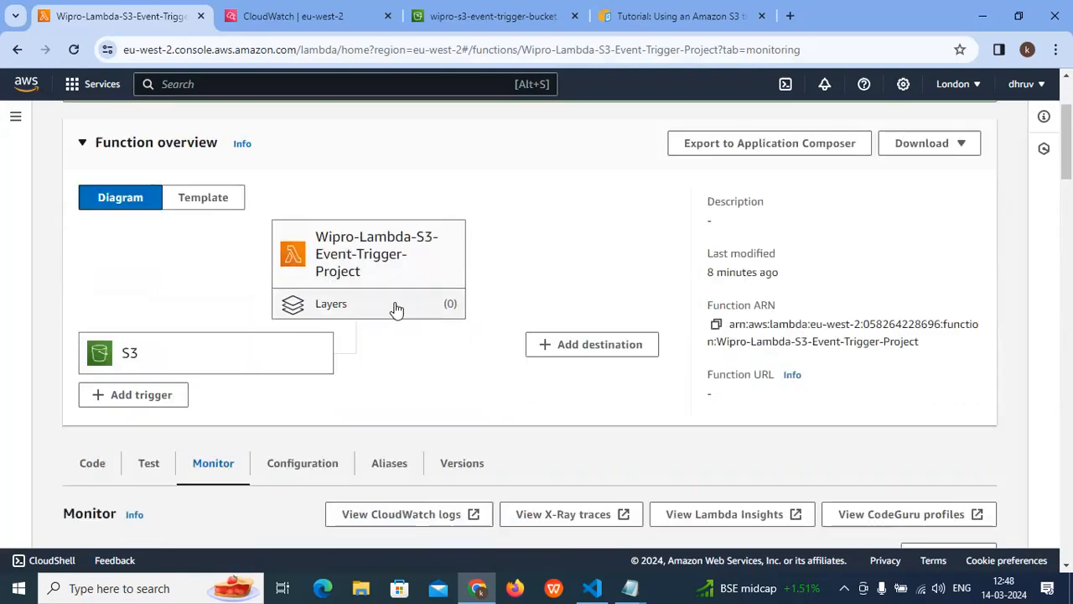
scroll(107, 361, "down", 2)
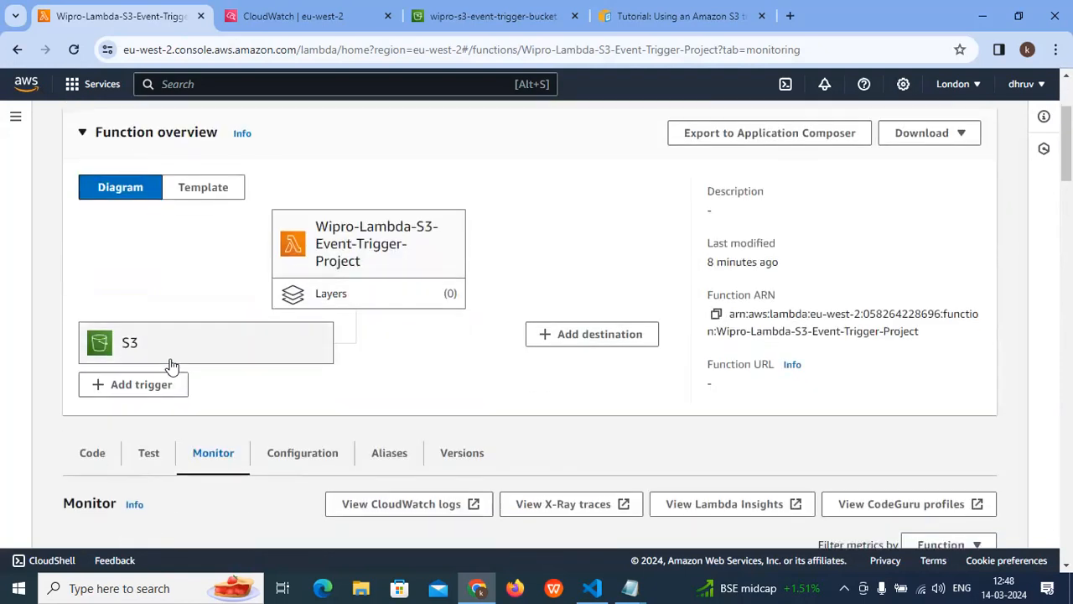
left_click(87, 308)
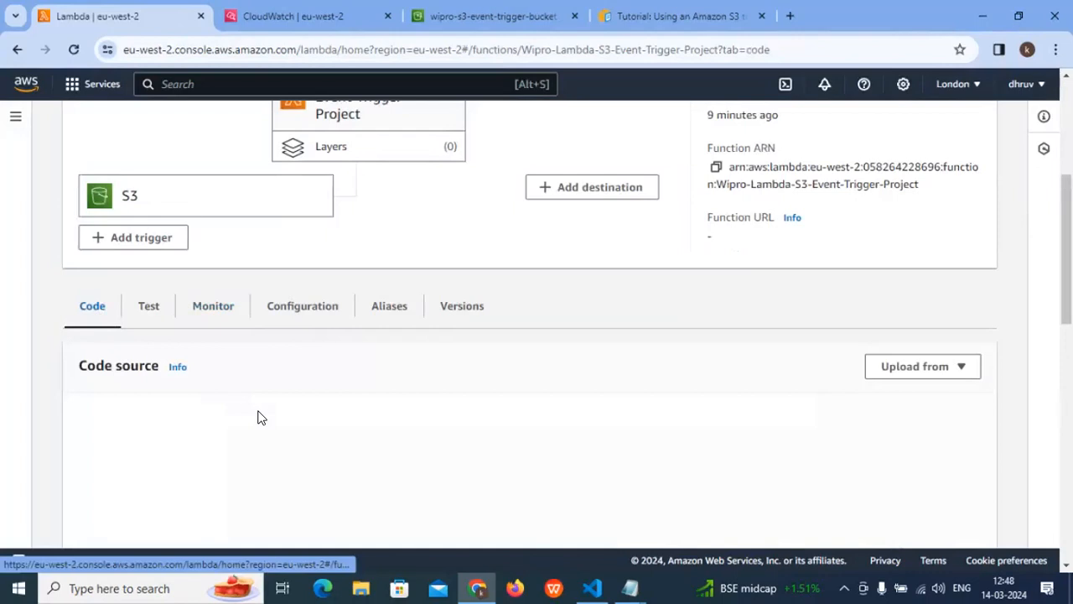
left_click(347, 440)
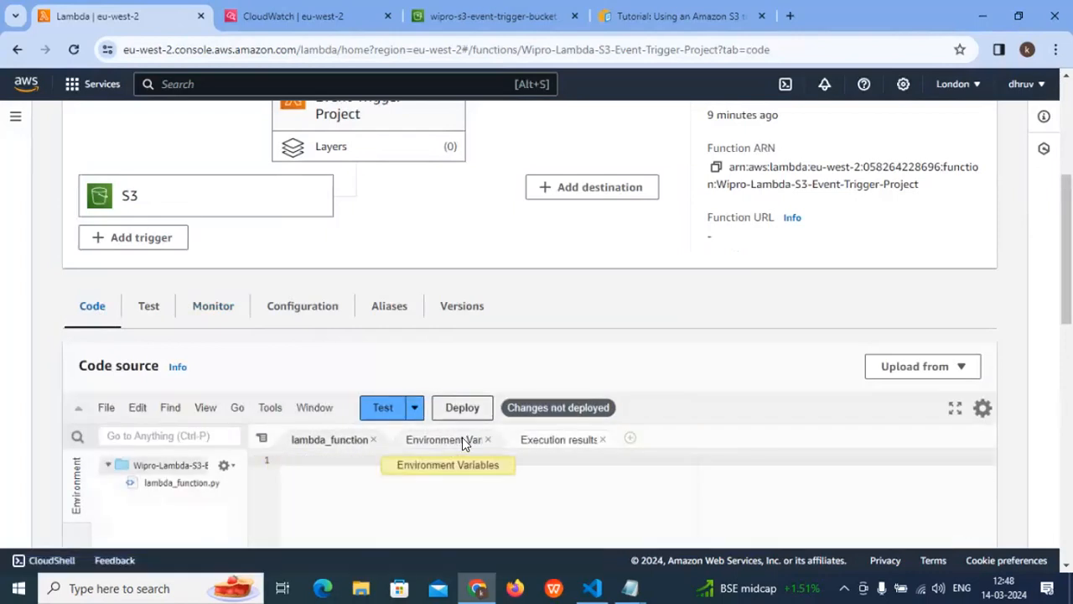
left_click(603, 440)
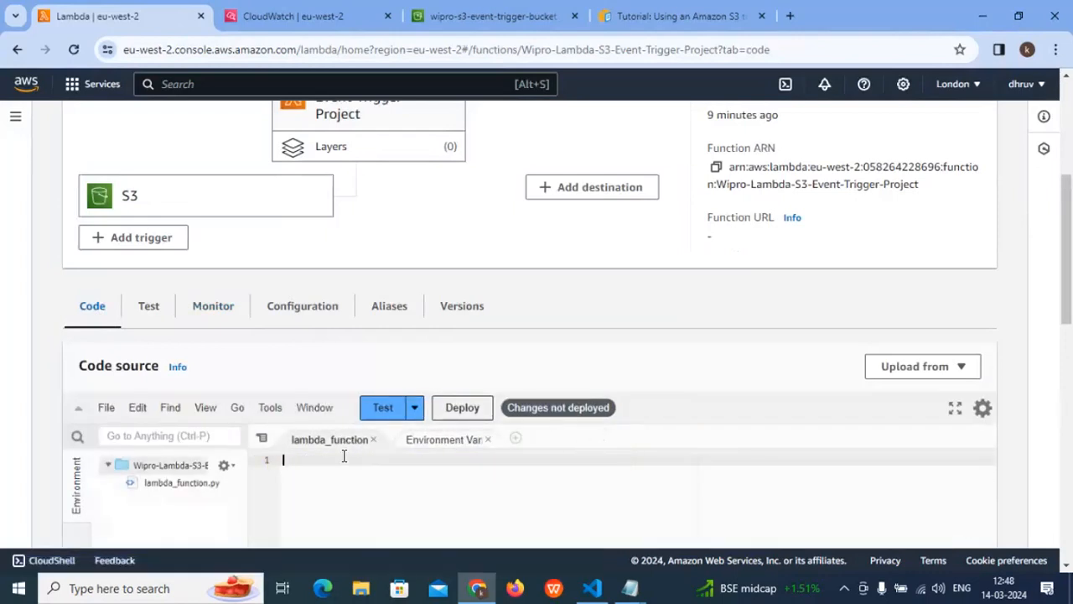
scroll(335, 381, "down", 1)
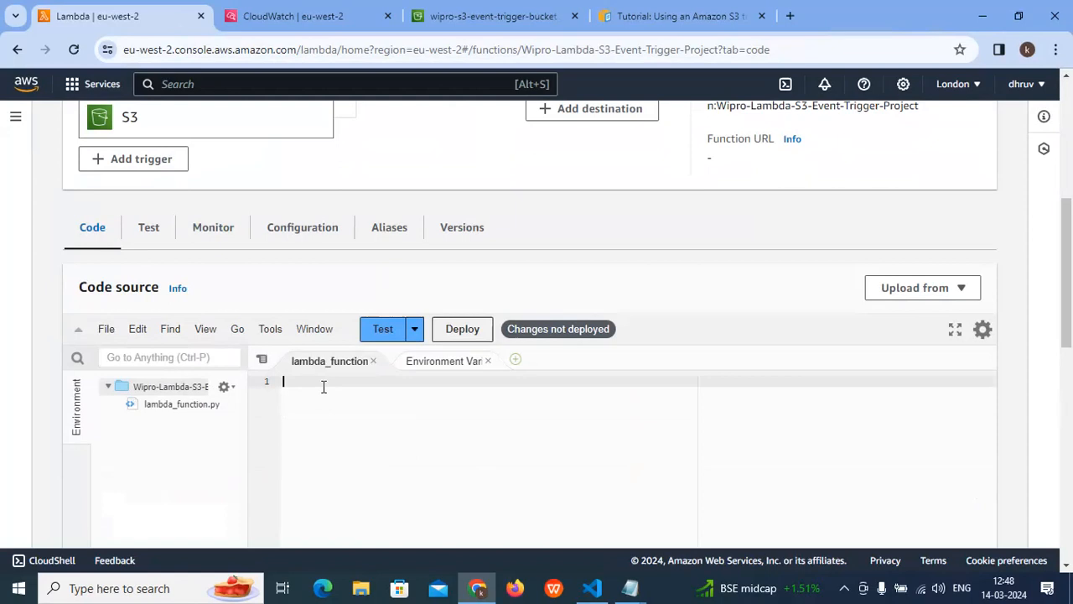
scroll(332, 404, "up", 1)
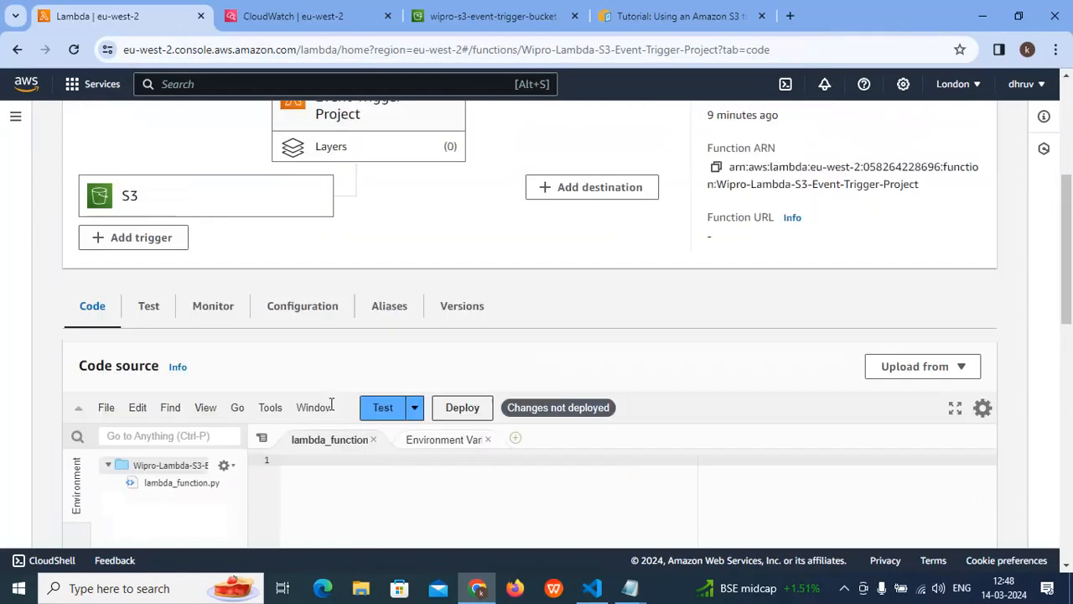
scroll(331, 404, "down", 1)
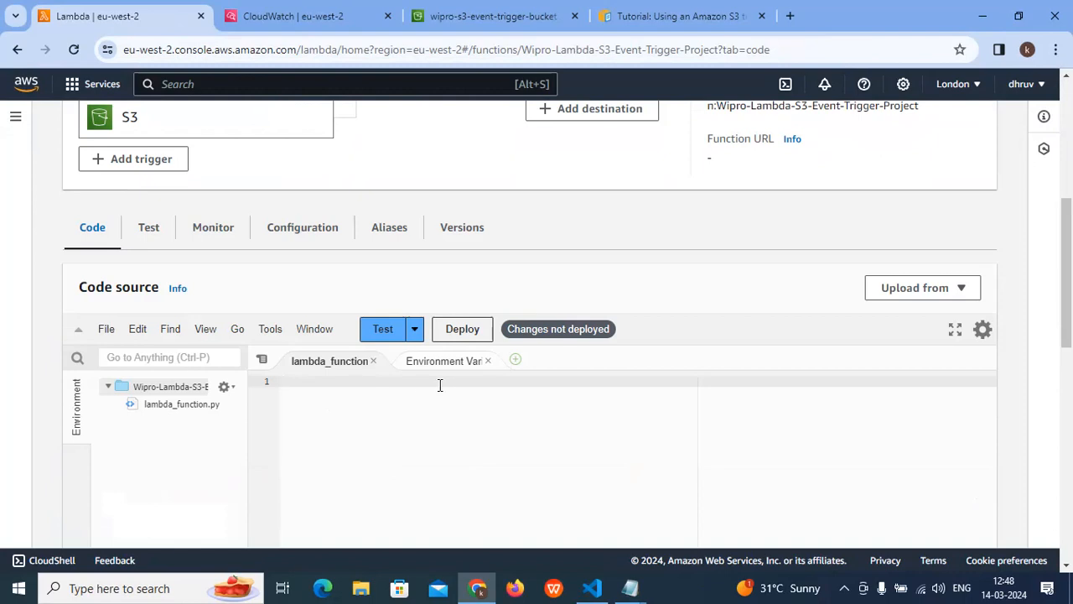
scroll(439, 450, "up", 2)
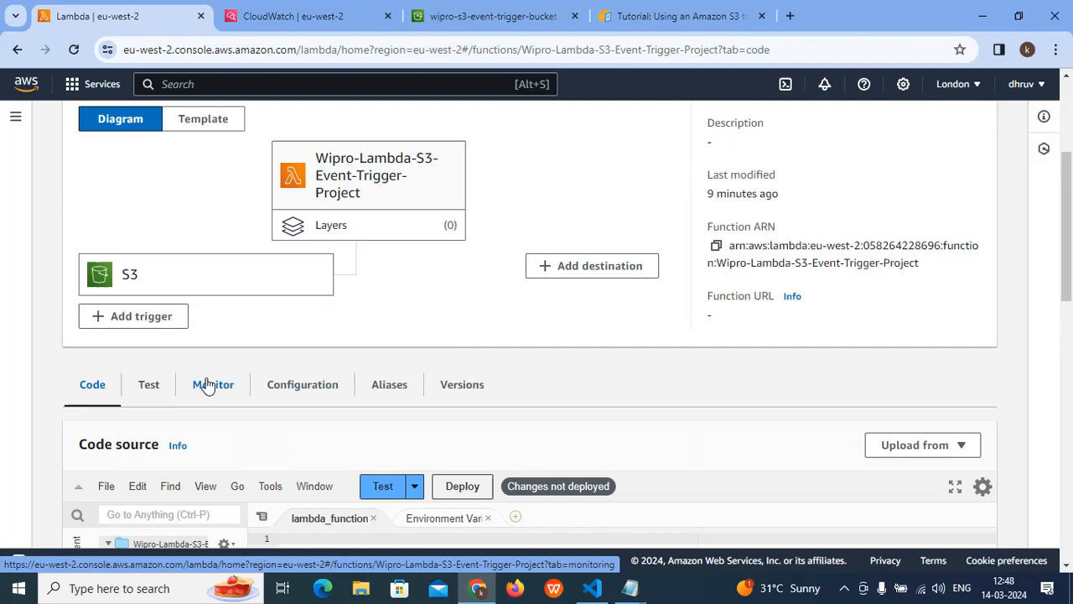
scroll(210, 383, "down", 2)
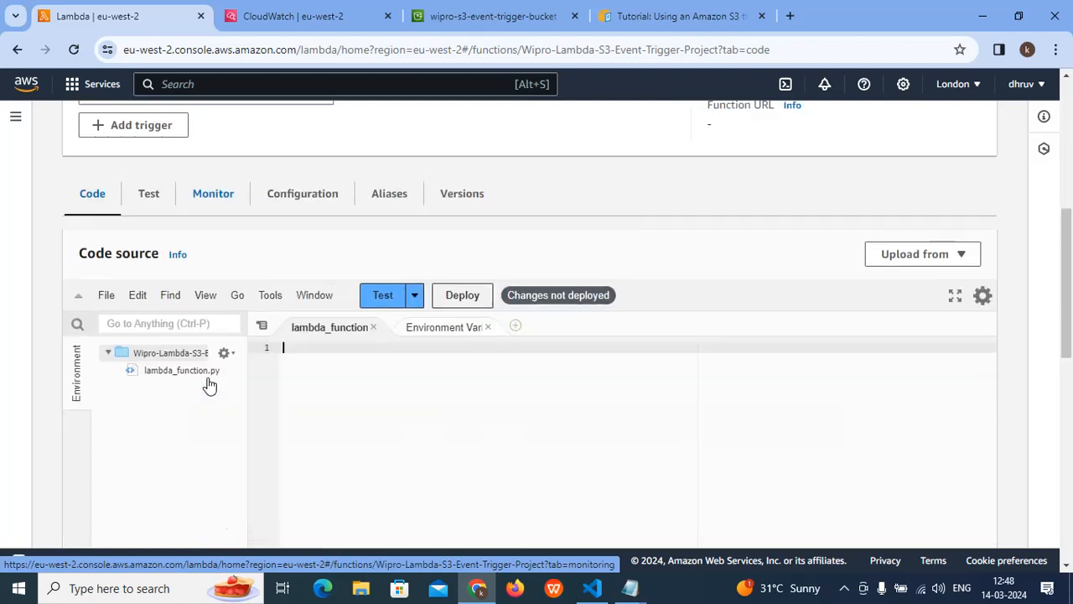
scroll(210, 383, "up", 3)
- Copy the Python (Boto3) sample code for consuming an S3 event with Lambda from the AWS tutorial page
left_click(319, 16)
left_click(482, 16)
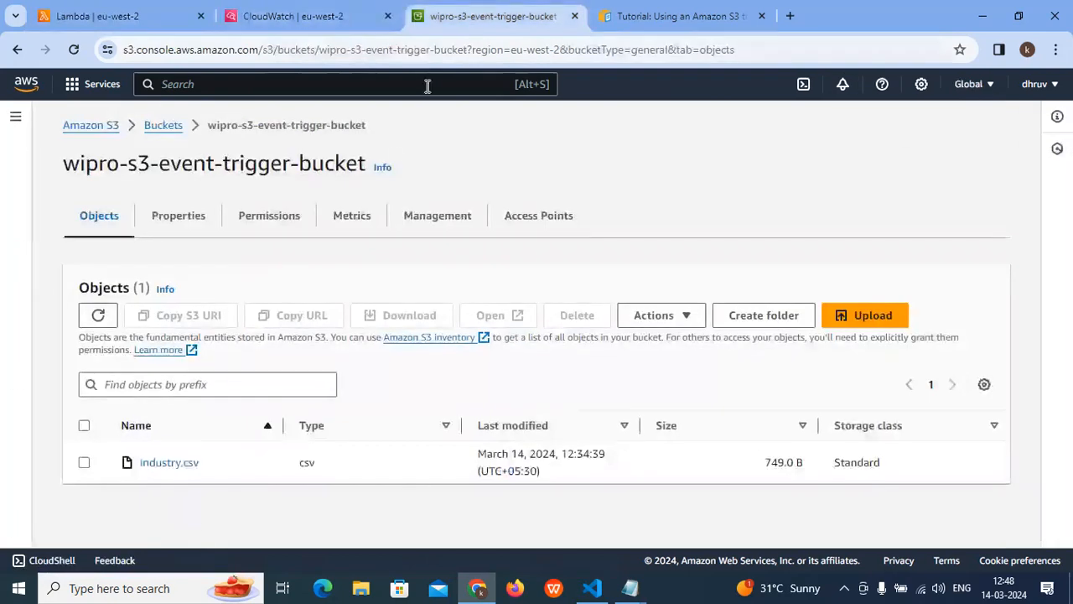
left_click(679, 16)
scroll(582, 288, "down", 3)
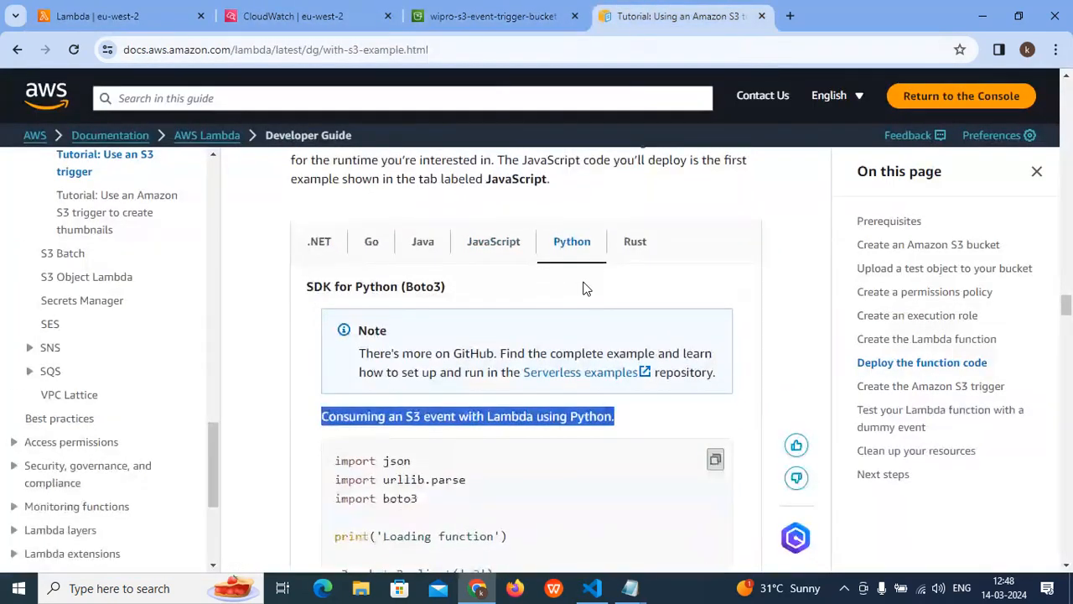
scroll(417, 318, "down", 1)
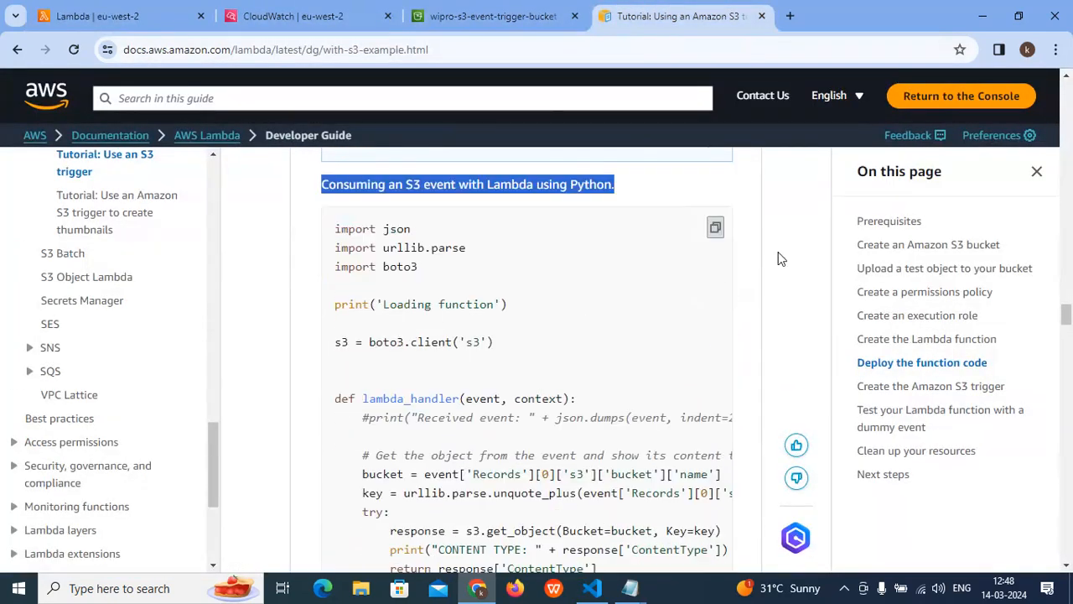
left_click(713, 228)
- Paste the copied Python S3 event code into the empty lambda_function file of Wipro-Lambda-S3-Event-Trigger-Project
left_click(281, 15)
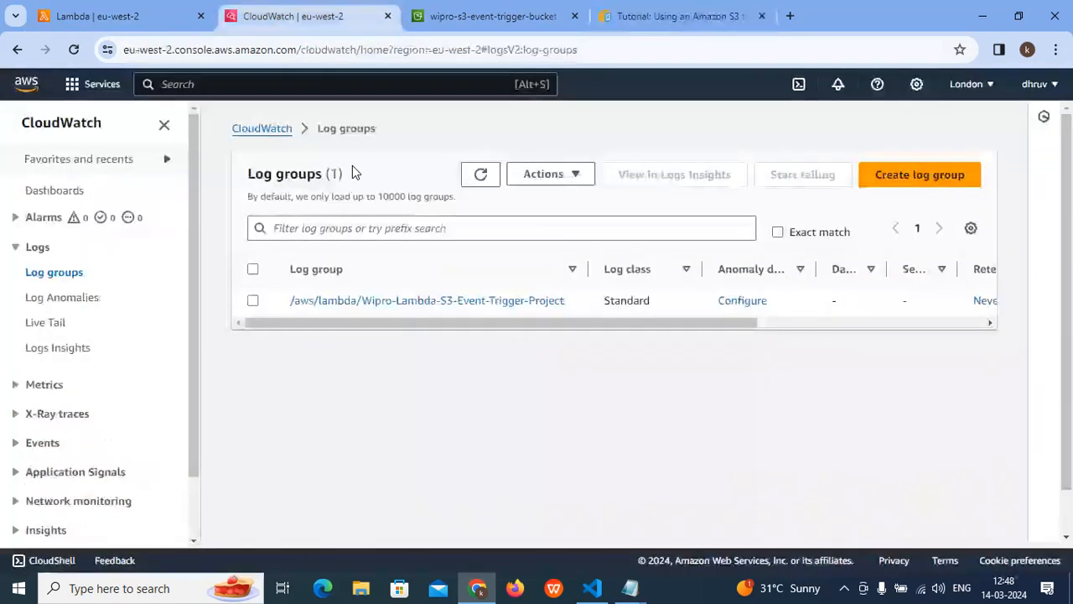
left_click(132, 17)
scroll(159, 352, "down", 1)
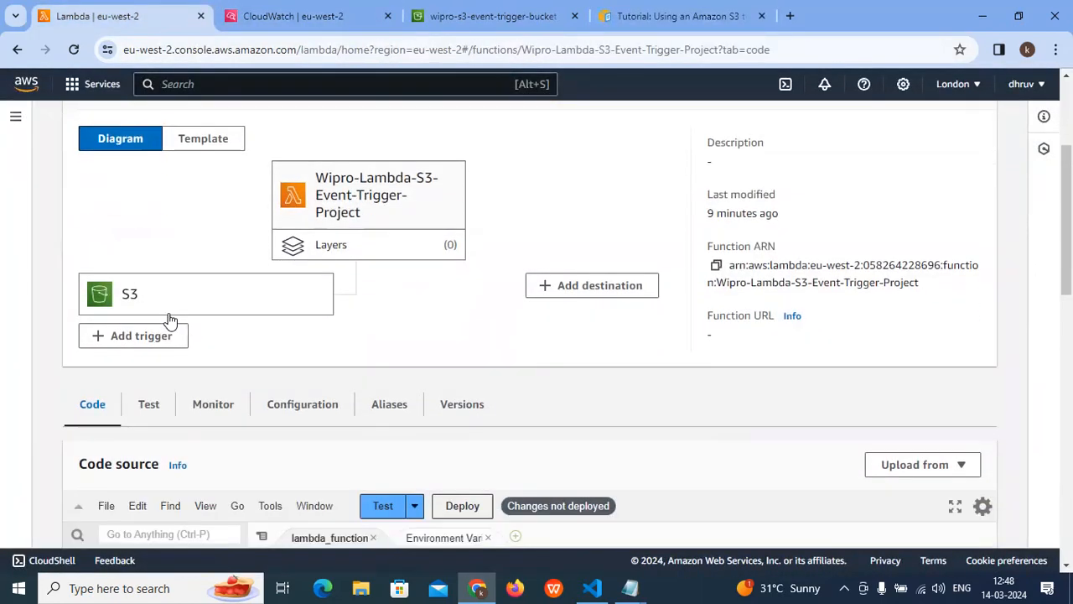
scroll(170, 319, "down", 1)
key("ctrl+v")
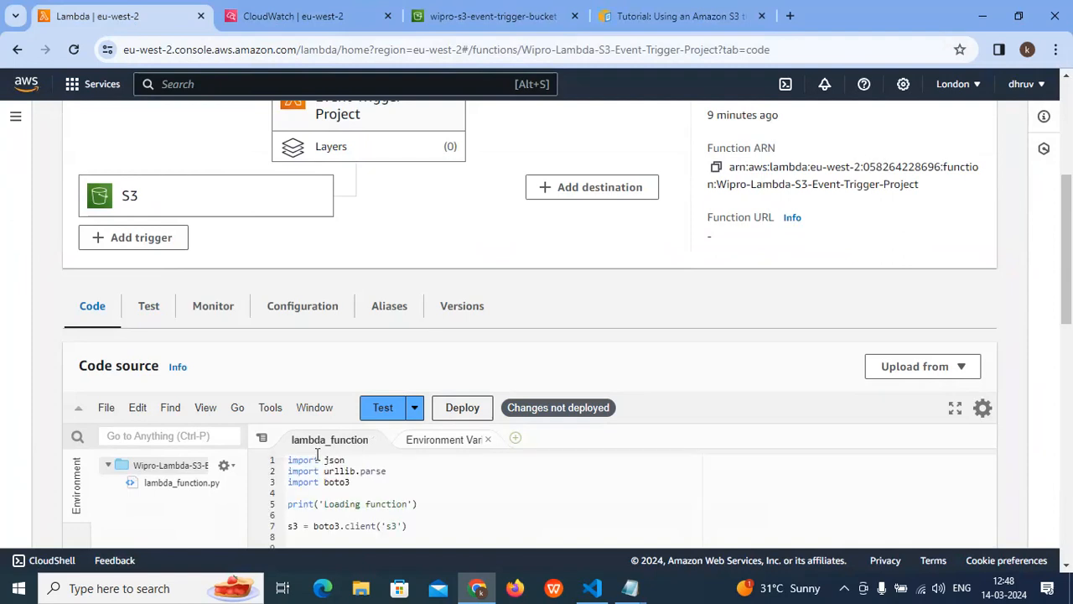
- Check the pasted S3 event code in lambda_function and deploy it to Wipro-Lambda-S3-Event-Trigger-Project
scroll(390, 445, "down", 2)
scroll(351, 399, "down", 1)
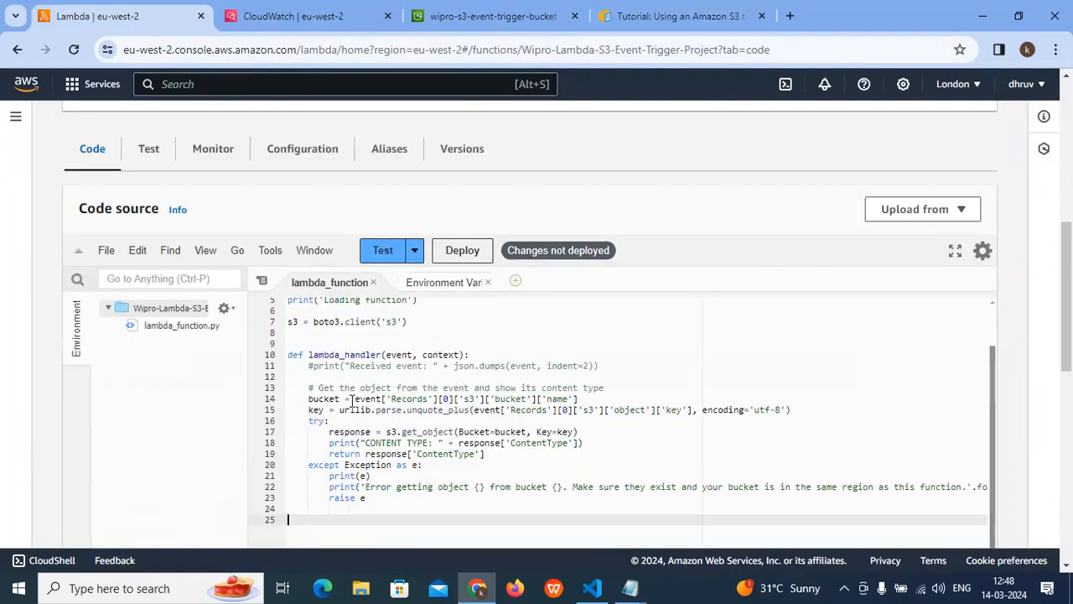
scroll(295, 355, "up", 1)
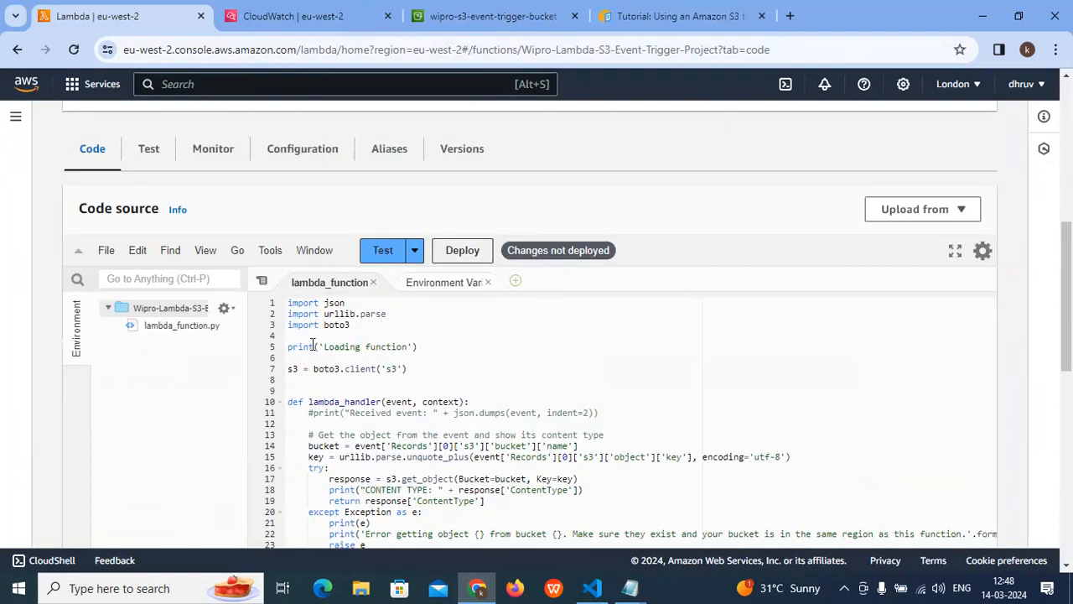
scroll(378, 349, "down", 1)
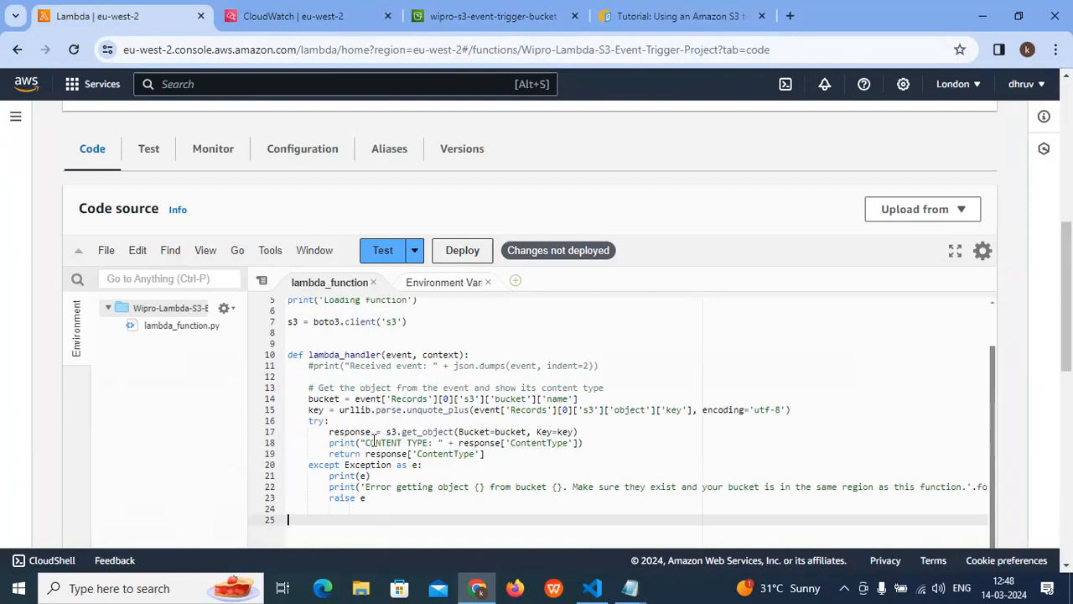
scroll(374, 438, "up", 1)
scroll(374, 438, "up", 1)
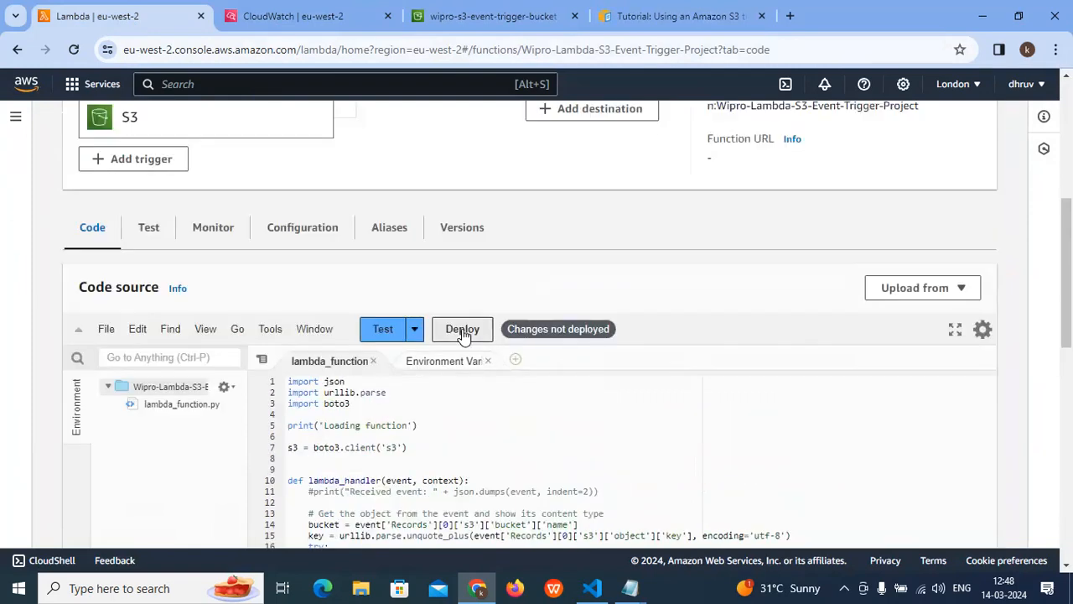
left_click(462, 330)
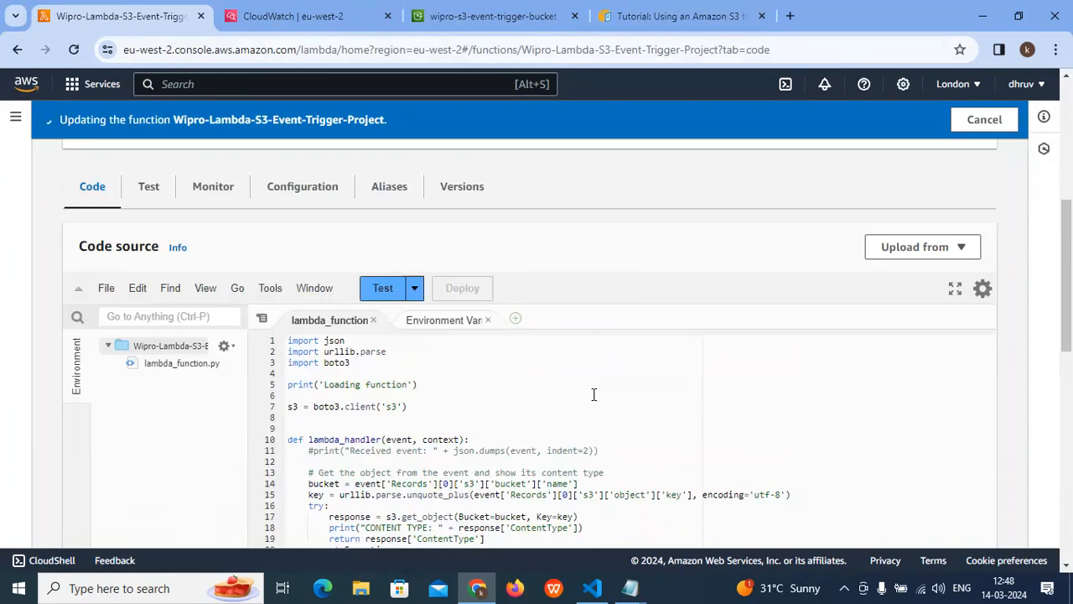
- Look over the deployed handler code in lambda_function and dismiss the update notification
left_click(375, 370)
left_click(427, 363)
left_click(445, 394)
scroll(446, 395, "down", 1)
scroll(446, 395, "down", 2)
scroll(446, 384, "up", 2)
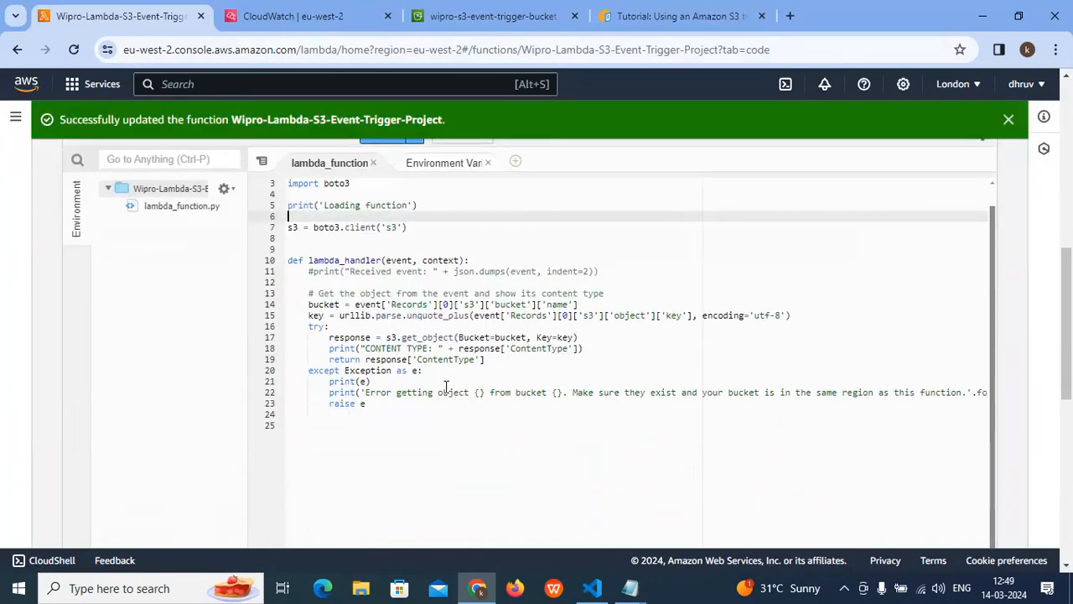
left_click(1007, 120)
left_click(624, 253)
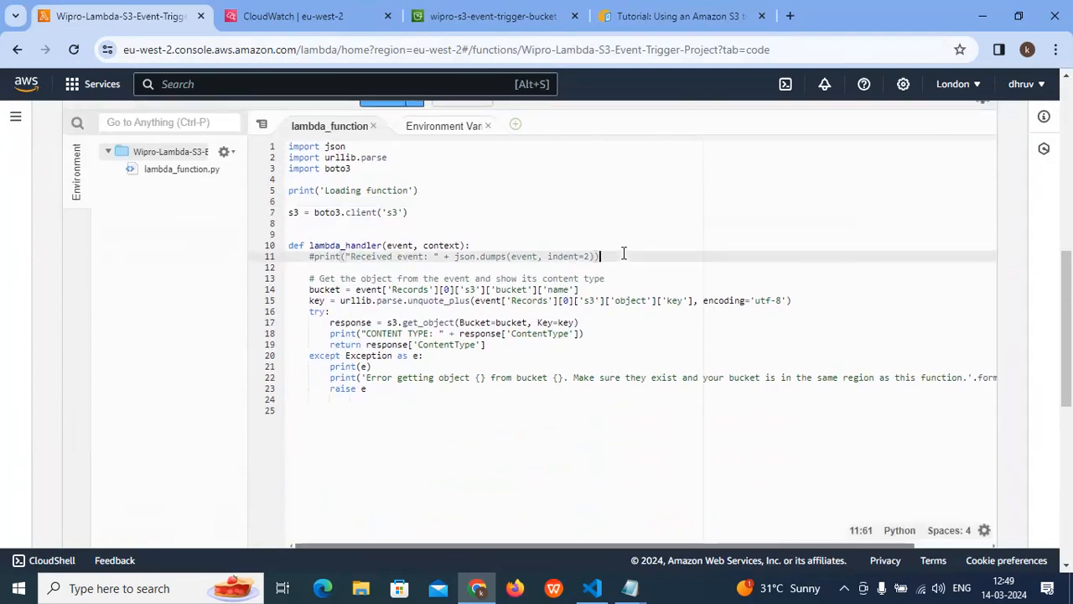
- Start a new test event for the function and name it Test-1
scroll(498, 291, "up", 3)
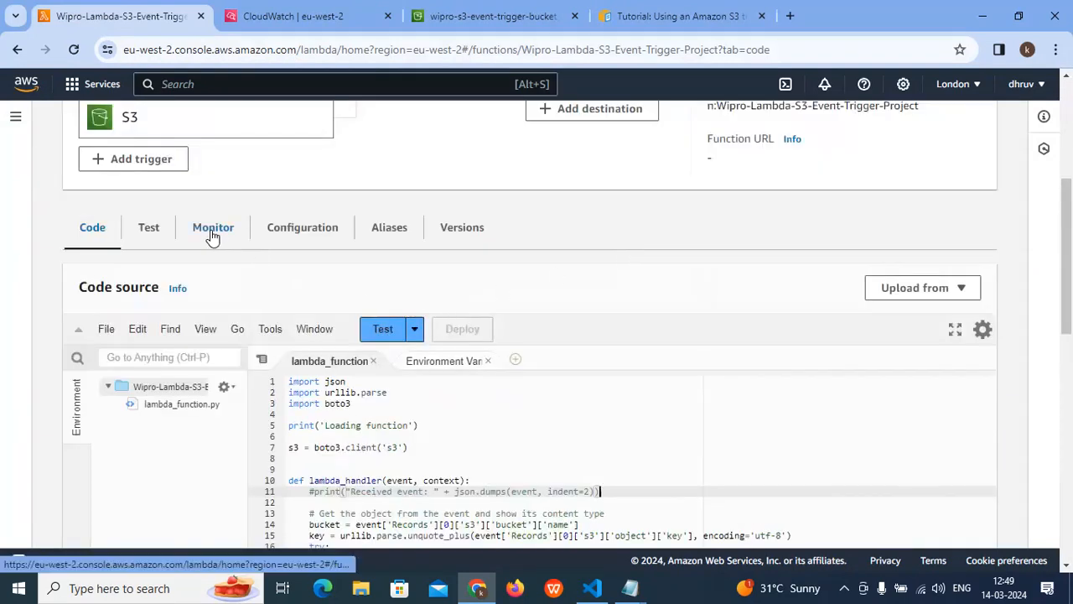
left_click(147, 229)
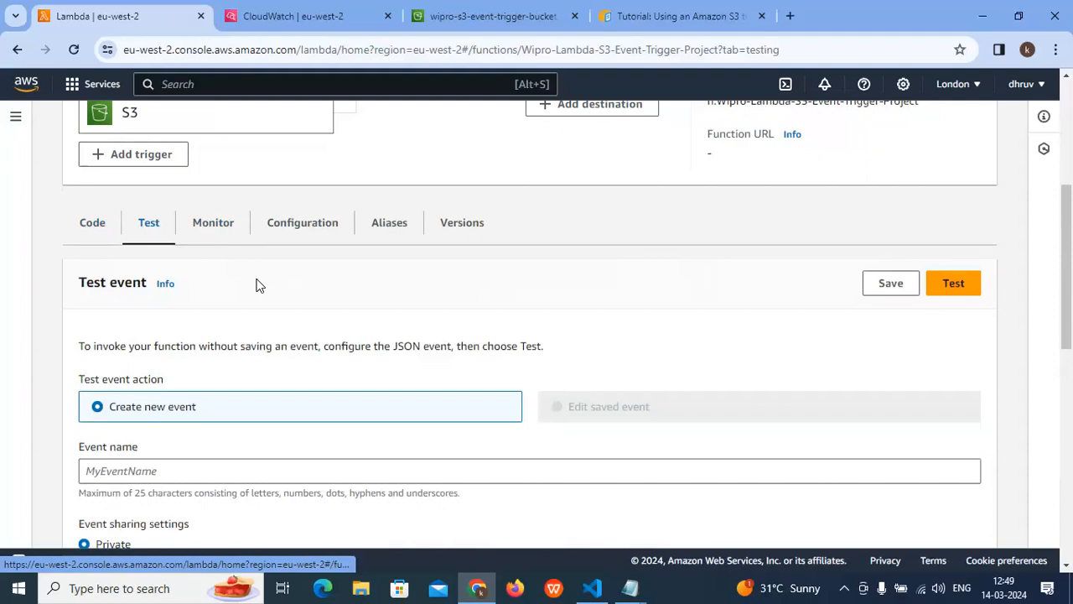
scroll(257, 285, "down", 1)
scroll(256, 285, "down", 1)
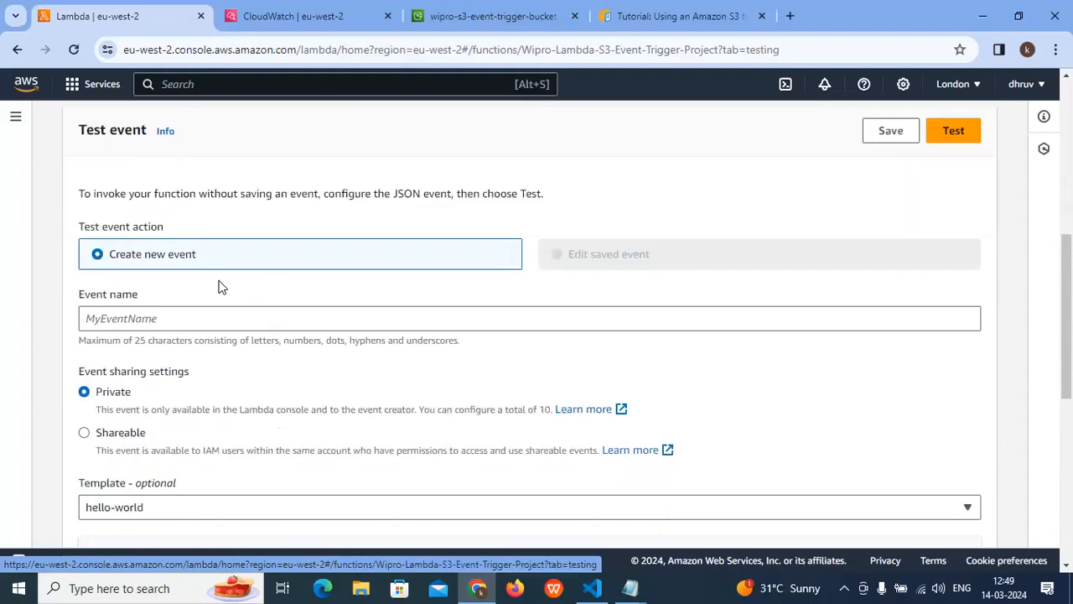
left_click(126, 318)
type("Test-1")
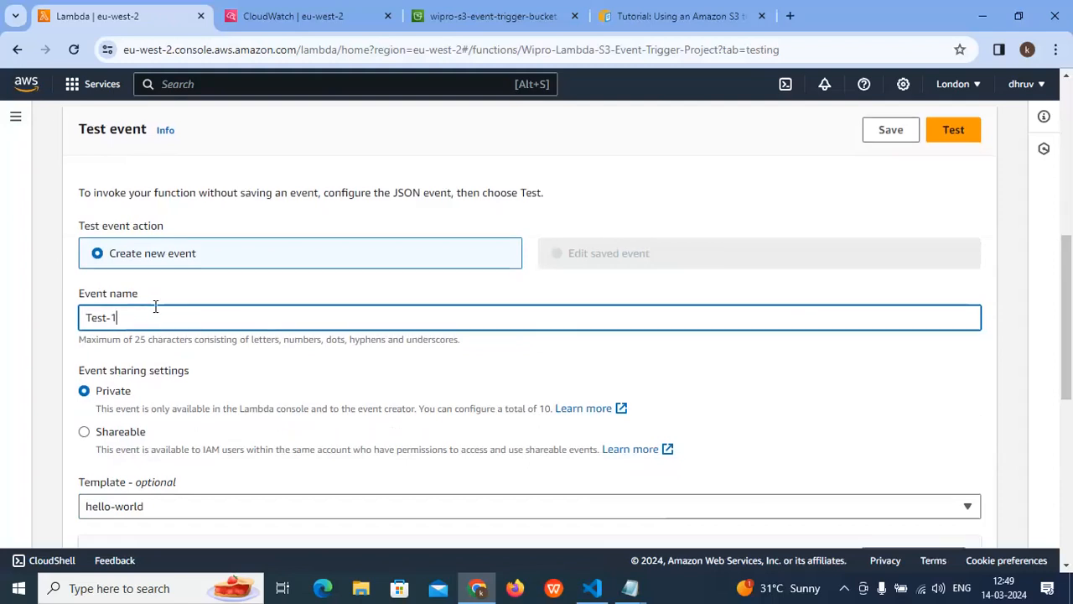
- Choose the S3 Put template for the new test event
scroll(154, 307, "down", 3)
left_click_drag(75, 247, 154, 244)
left_click(160, 270)
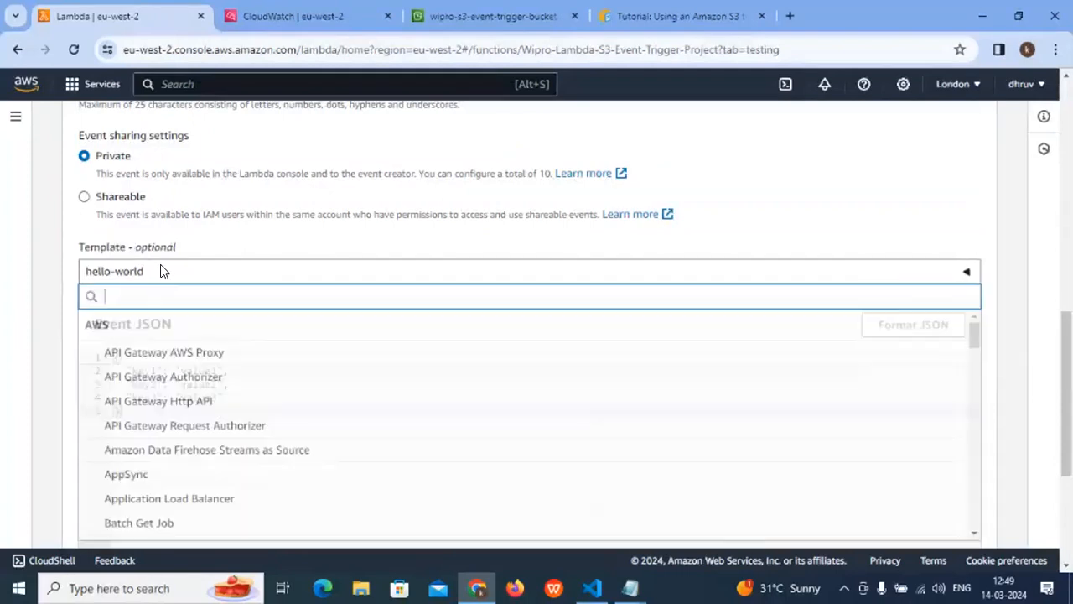
scroll(185, 385, "down", 4)
scroll(180, 409, "down", 12)
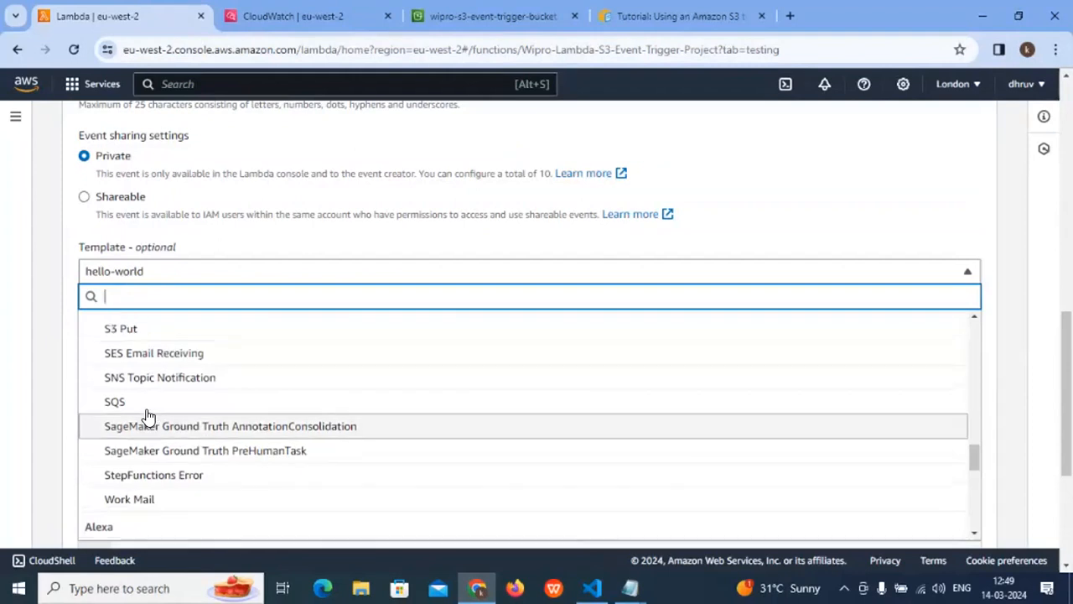
scroll(134, 409, "up", 1)
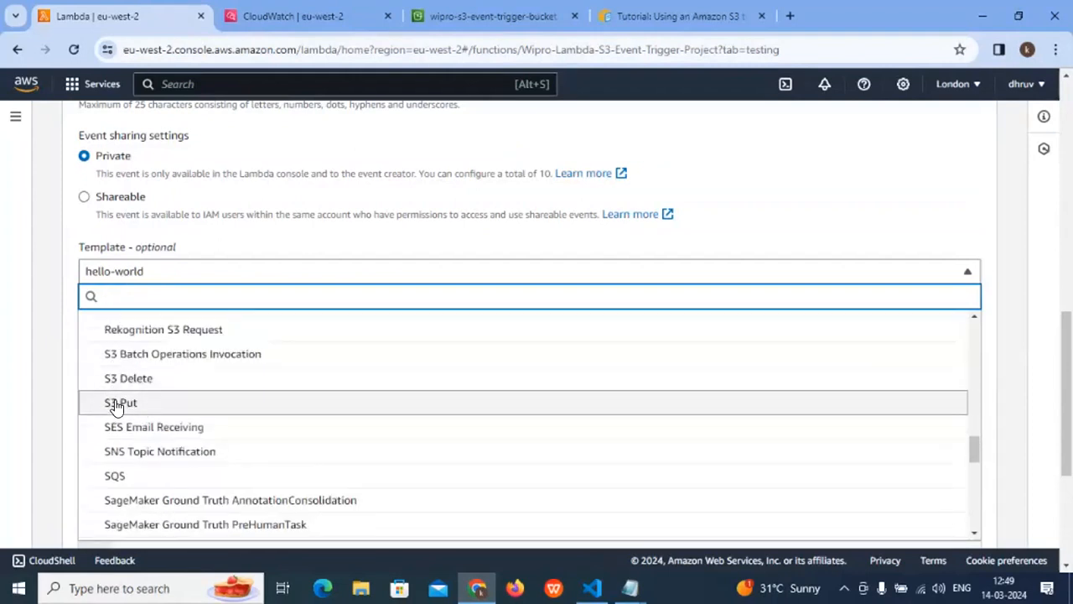
left_click(132, 404)
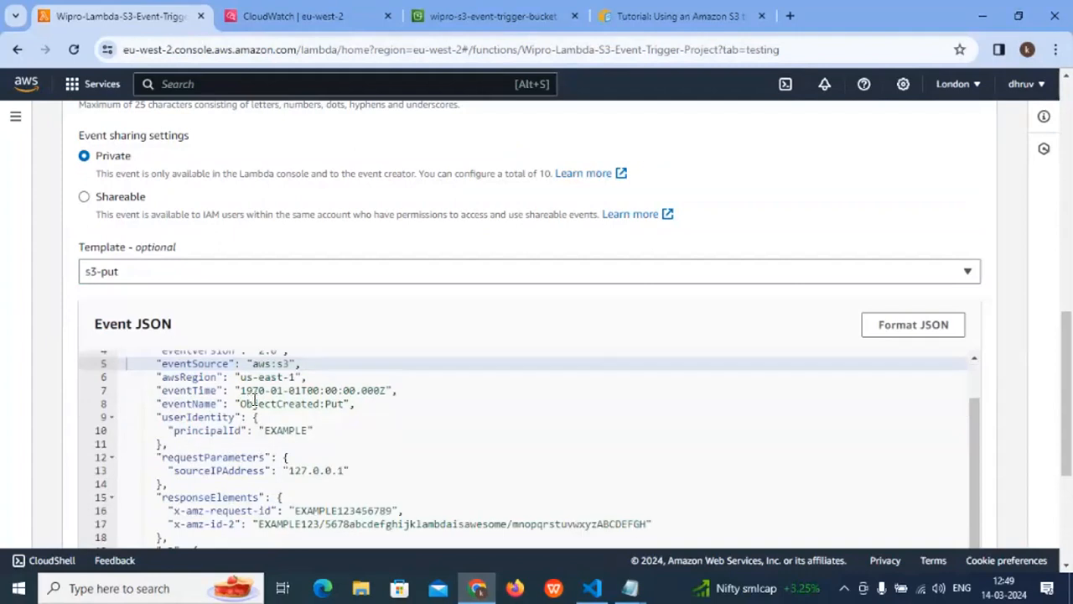
- Look through the S3 Put event JSON, save the test event Test-1 and dismiss the notification
scroll(306, 504, "down", 2)
left_click_drag(307, 506, 234, 352)
scroll(295, 394, "down", 3)
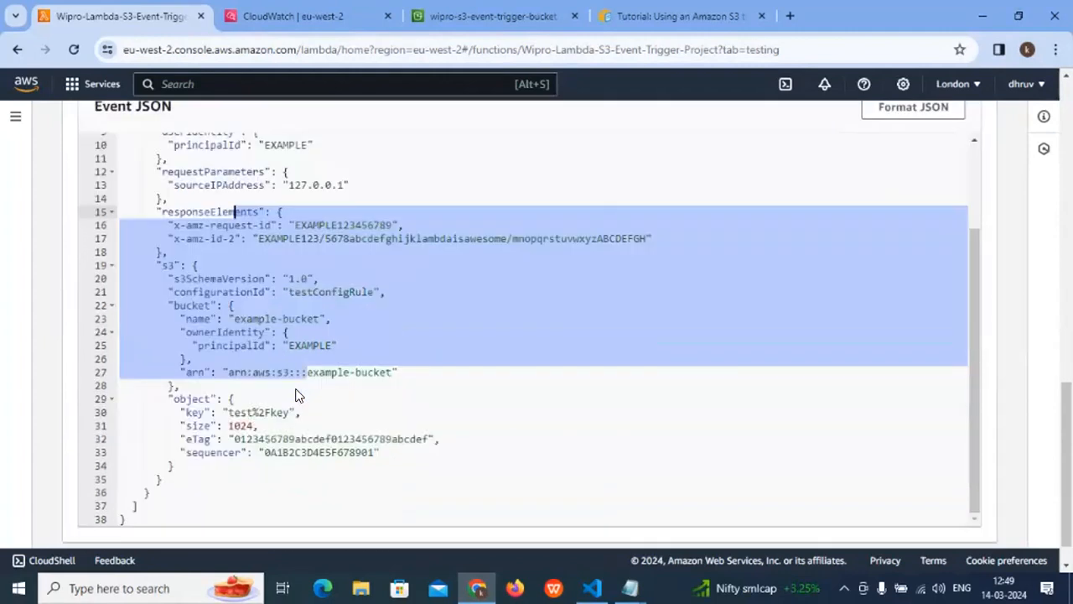
scroll(491, 419, "up", 10)
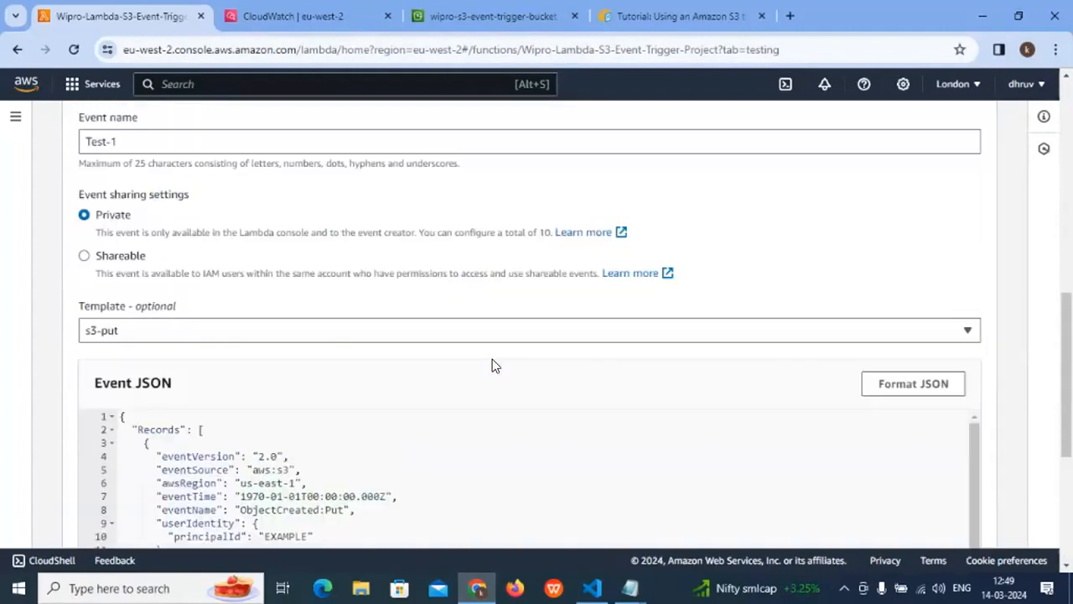
left_click(887, 192)
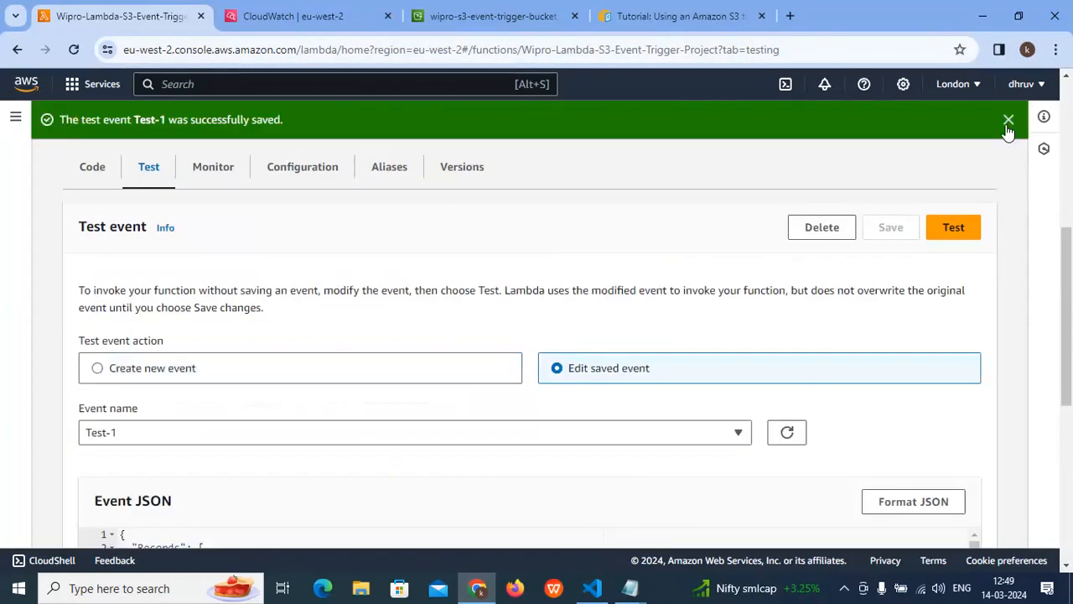
left_click(1008, 120)
- Return to the function's code source and look over the deployed code
scroll(556, 326, "up", 2)
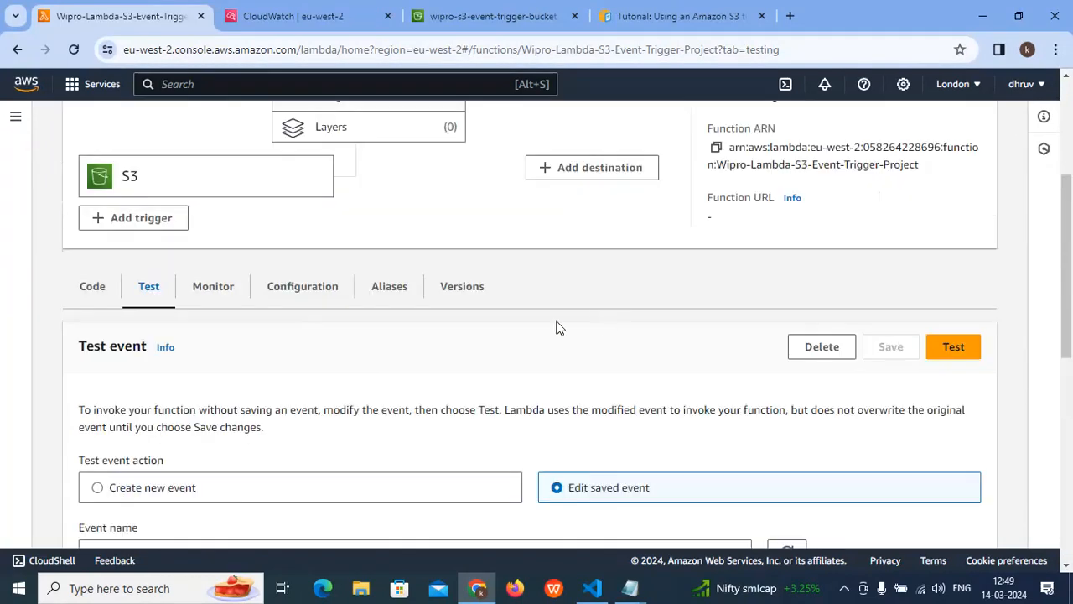
left_click(92, 289)
scroll(440, 420, "down", 3)
scroll(440, 413, "up", 3)
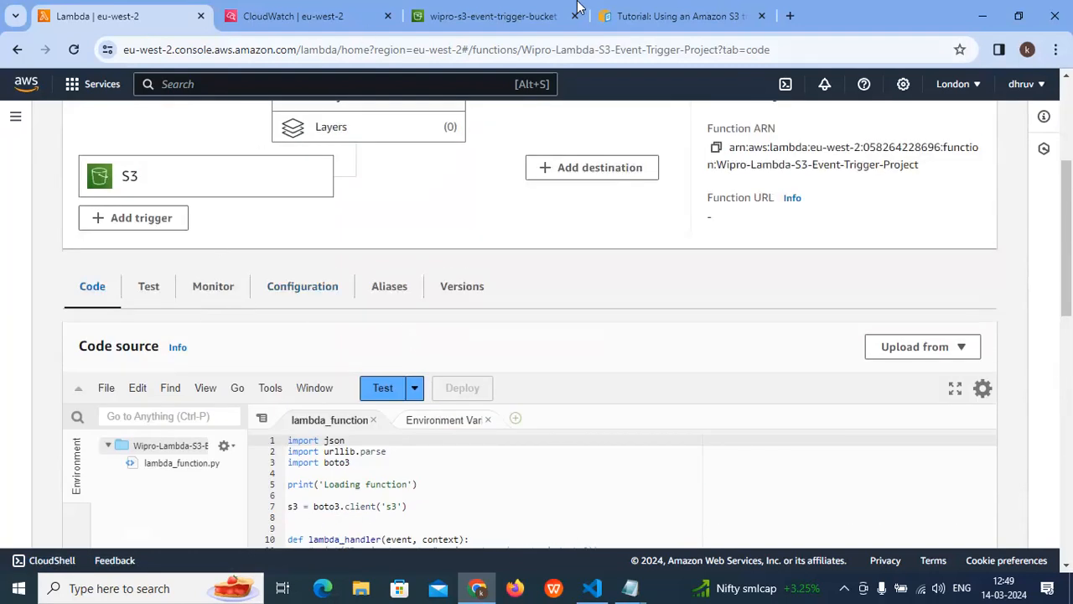
- Switch to the S3 console and open wipro-s3-event-trigger-bucket from the list of buckets
left_click(503, 17)
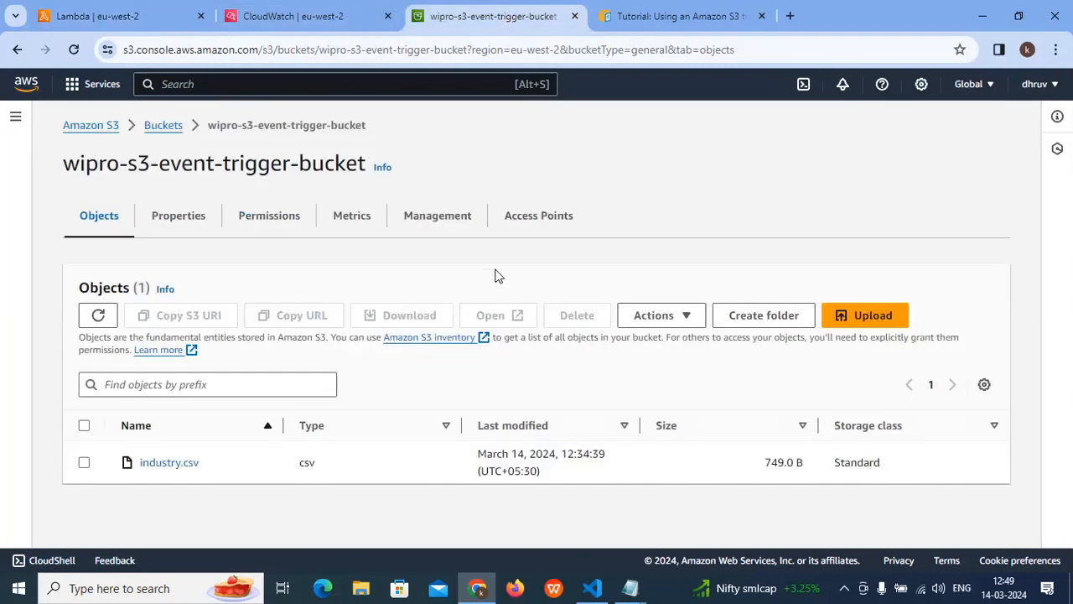
left_click(157, 128)
scroll(233, 330, "down", 2)
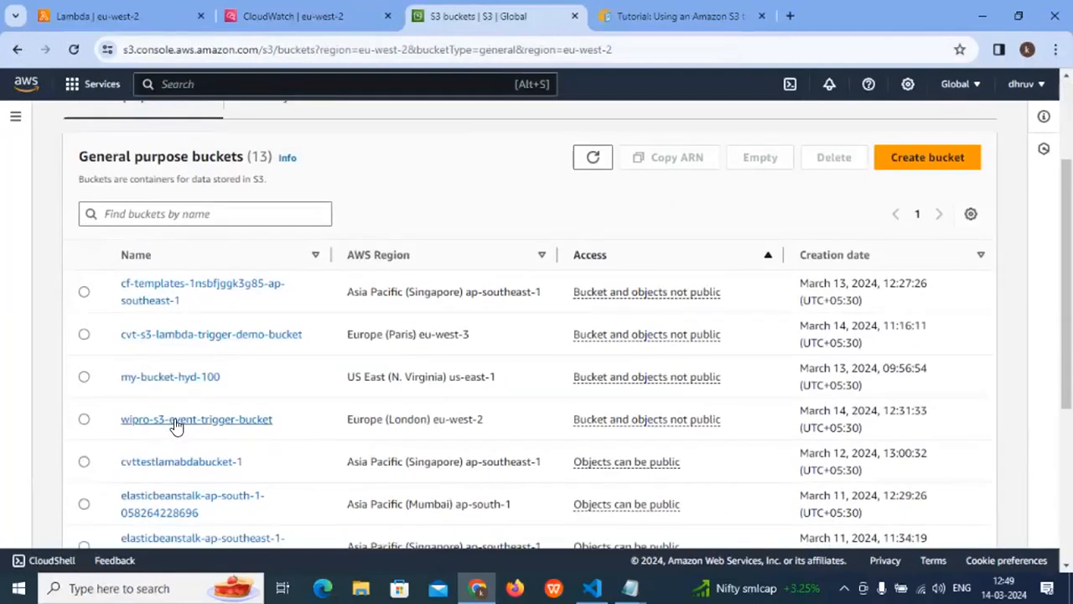
scroll(175, 423, "down", 3)
scroll(174, 420, "up", 3)
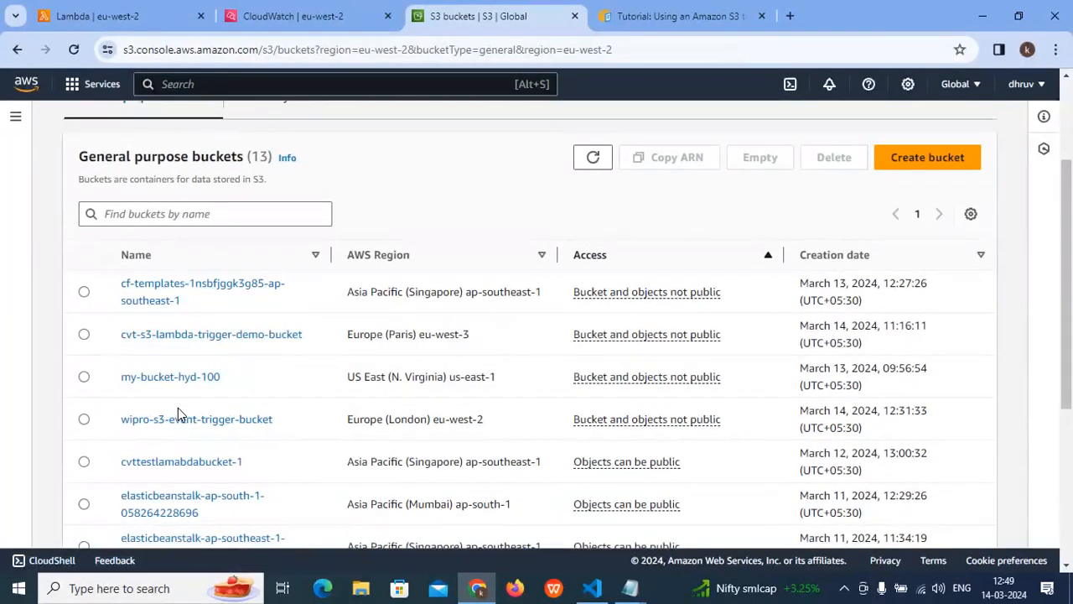
left_click(179, 419)
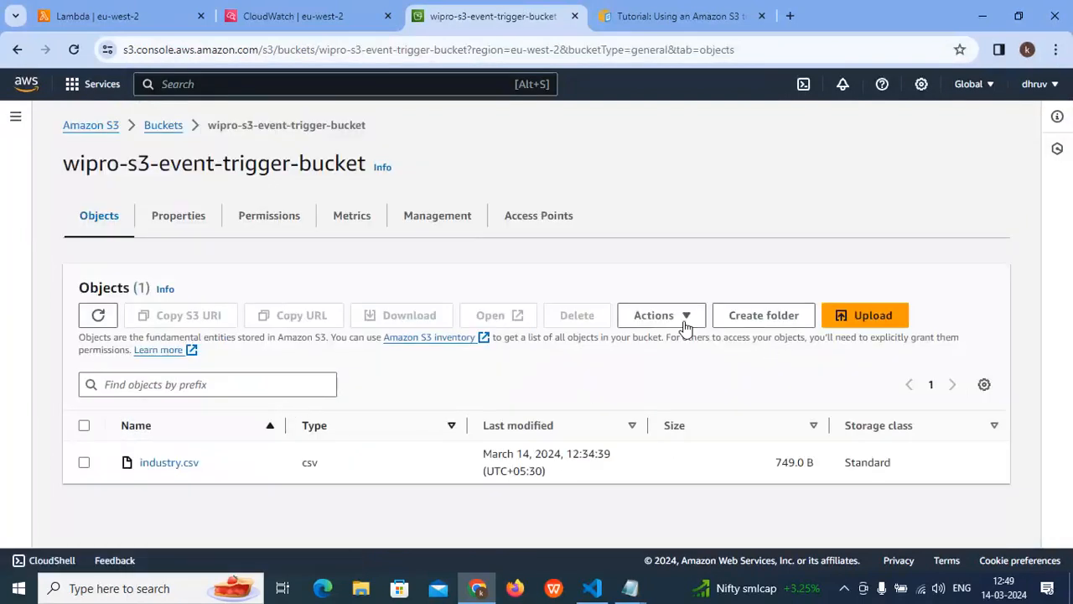
- Upload the file machine-readable-business-employment-data-dec-2023-quarter from the Downloads folder to wipro-s3-event-trigger-bucket
left_click(864, 322)
left_click(539, 325)
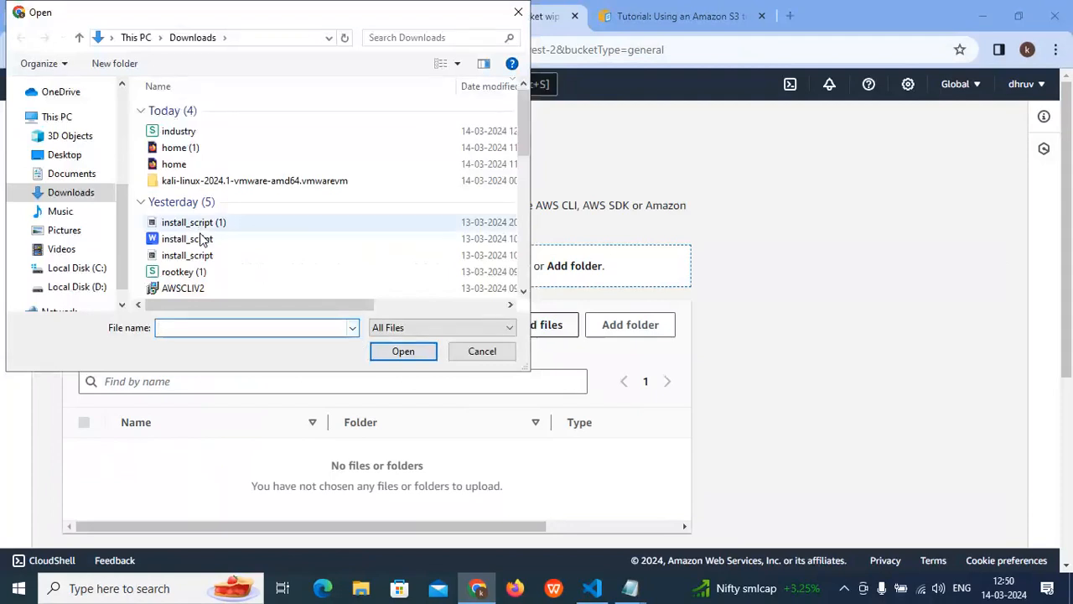
scroll(202, 241, "down", 2)
scroll(201, 241, "up", 2)
scroll(202, 241, "down", 5)
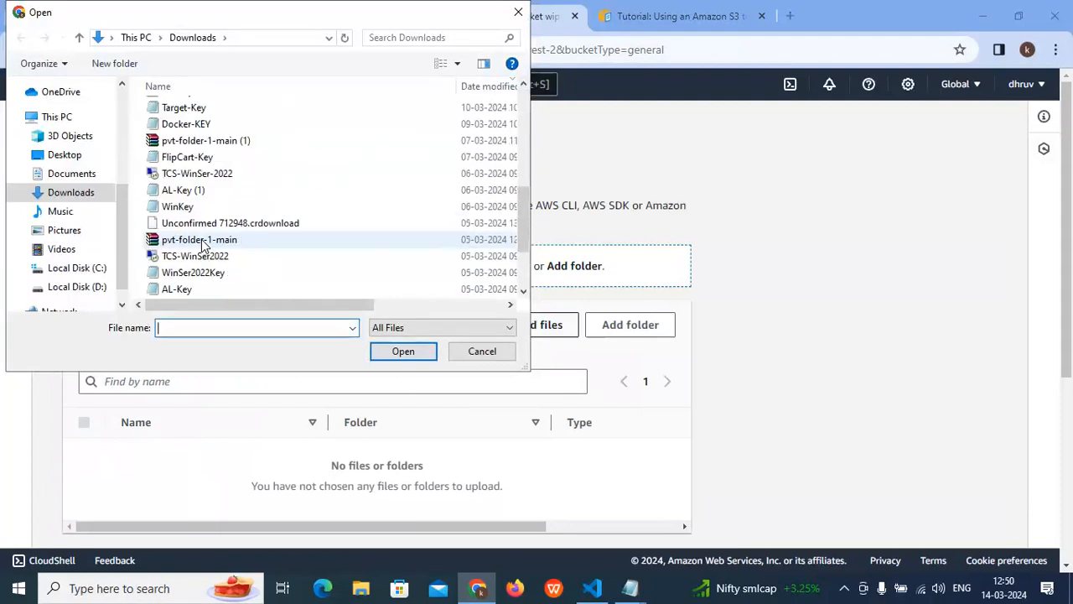
scroll(203, 245, "down", 3)
left_click(205, 287)
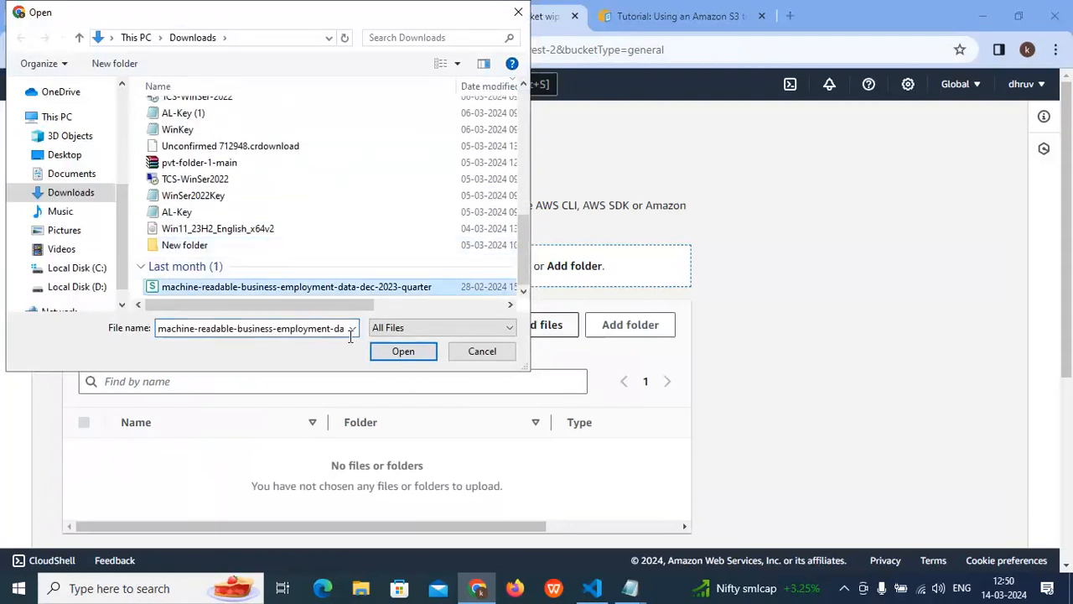
left_click(403, 351)
scroll(537, 393, "down", 3)
left_click(655, 519)
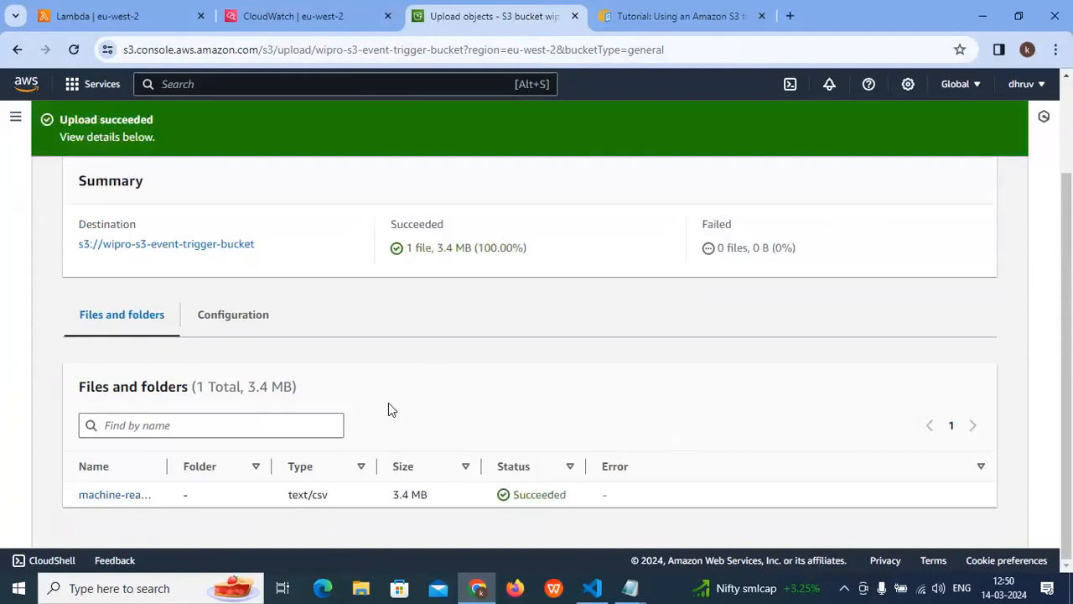
- Review the architecture diagram of S3 bucket, Lambda function and CloudWatch log on the AWS tutorial page
left_click(281, 17)
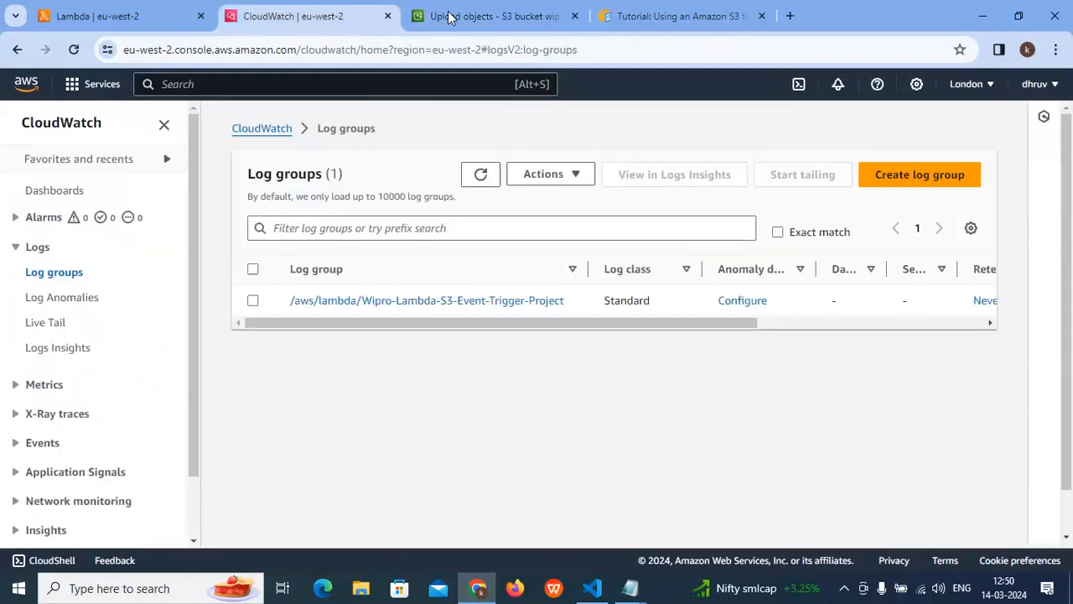
left_click(671, 16)
scroll(473, 277, "up", 5)
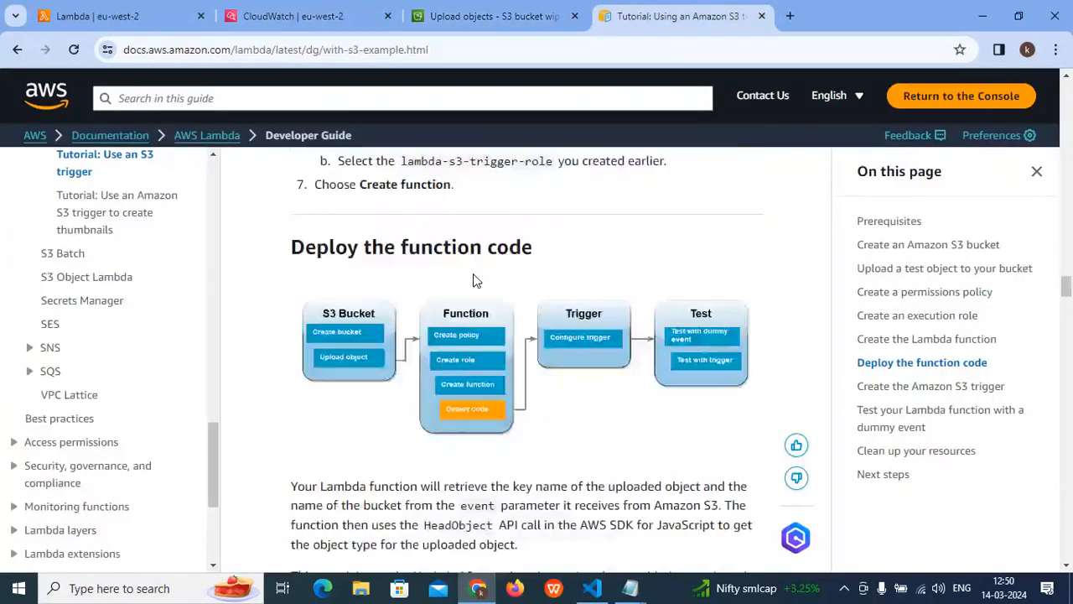
scroll(473, 275, "up", 15)
scroll(484, 283, "up", 15)
scroll(482, 336, "up", 6)
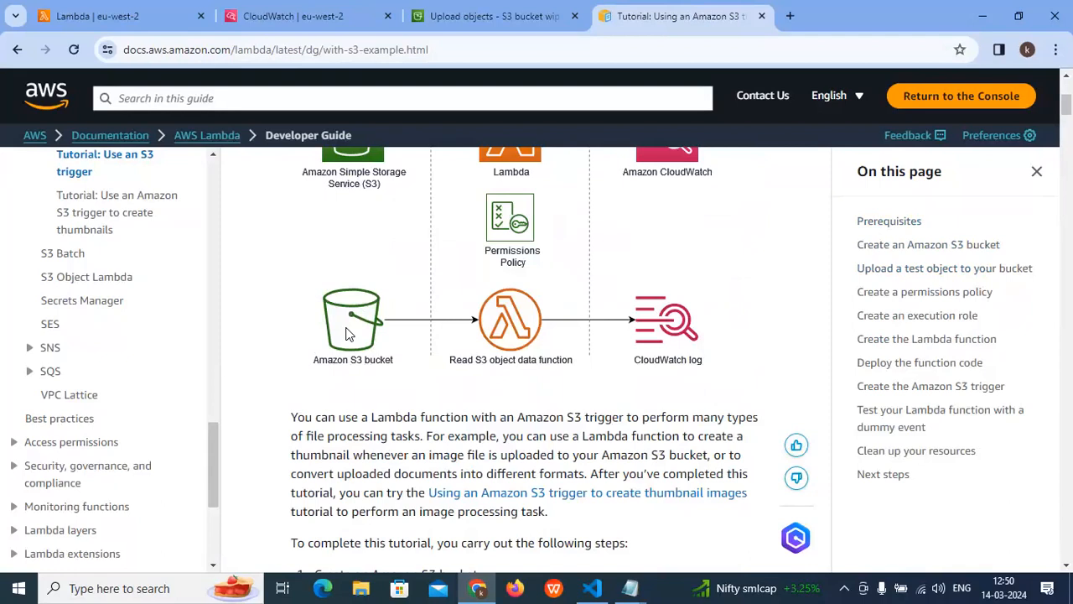
scroll(498, 268, "up", 2)
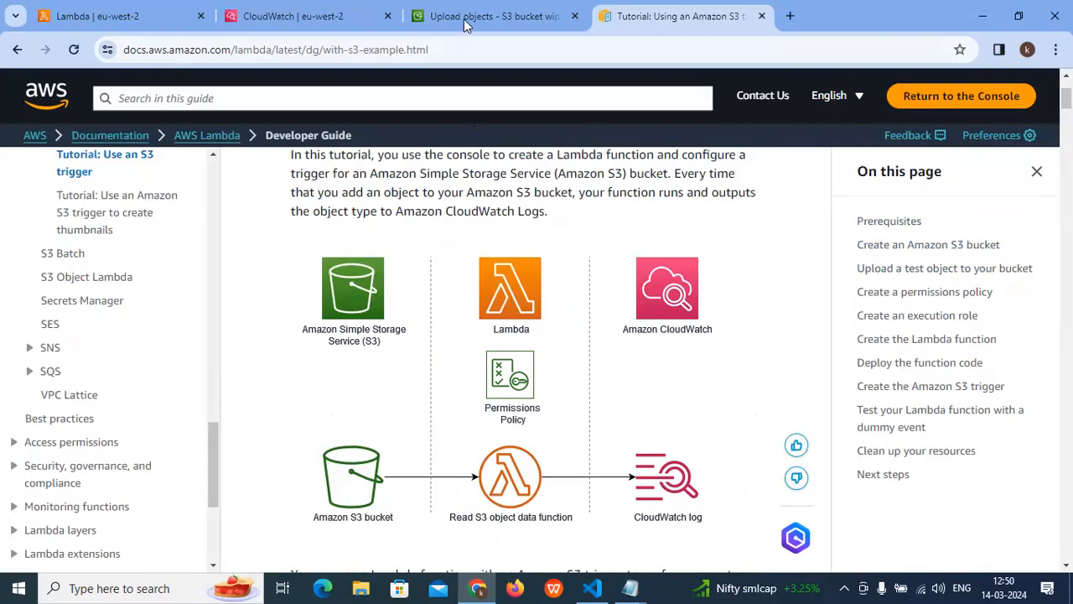
- Check the CloudWatch log groups page and open the monitoring view of Wipro-Lambda-S3-Event-Trigger-Project
left_click(267, 19)
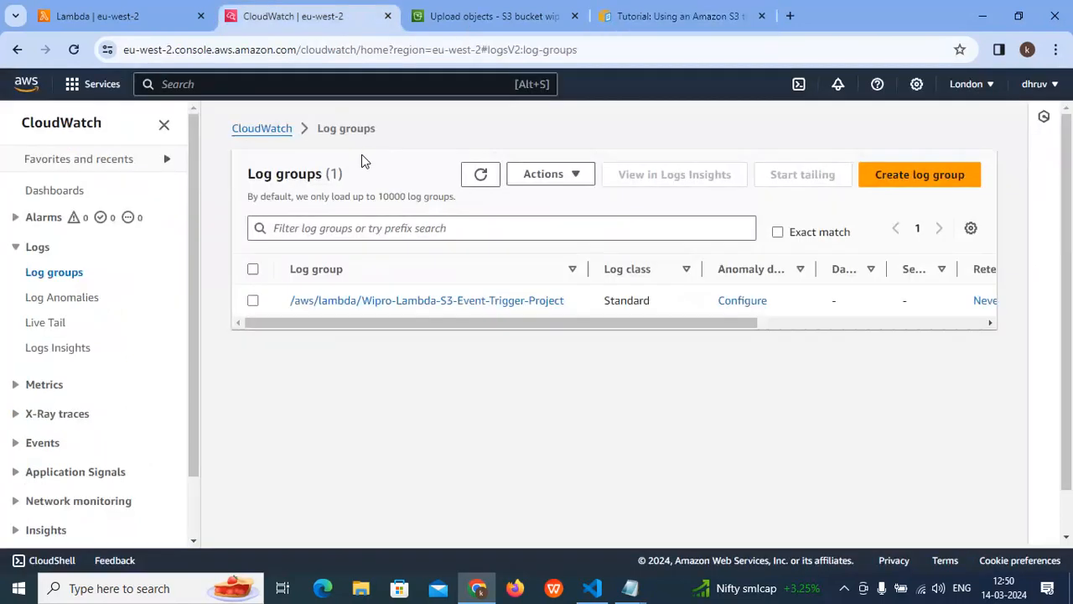
left_click(71, 17)
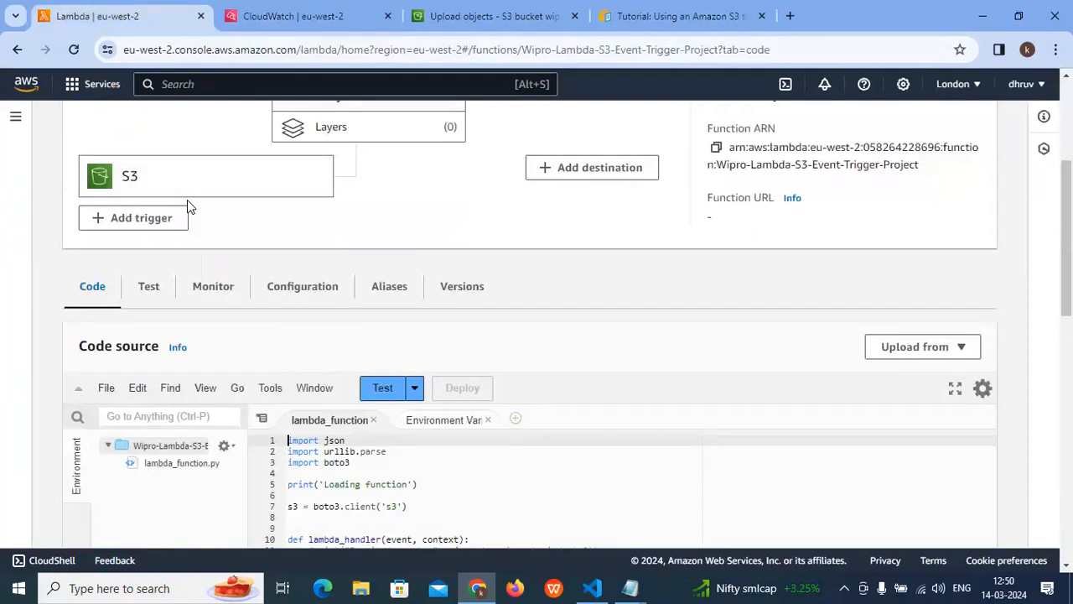
left_click(225, 288)
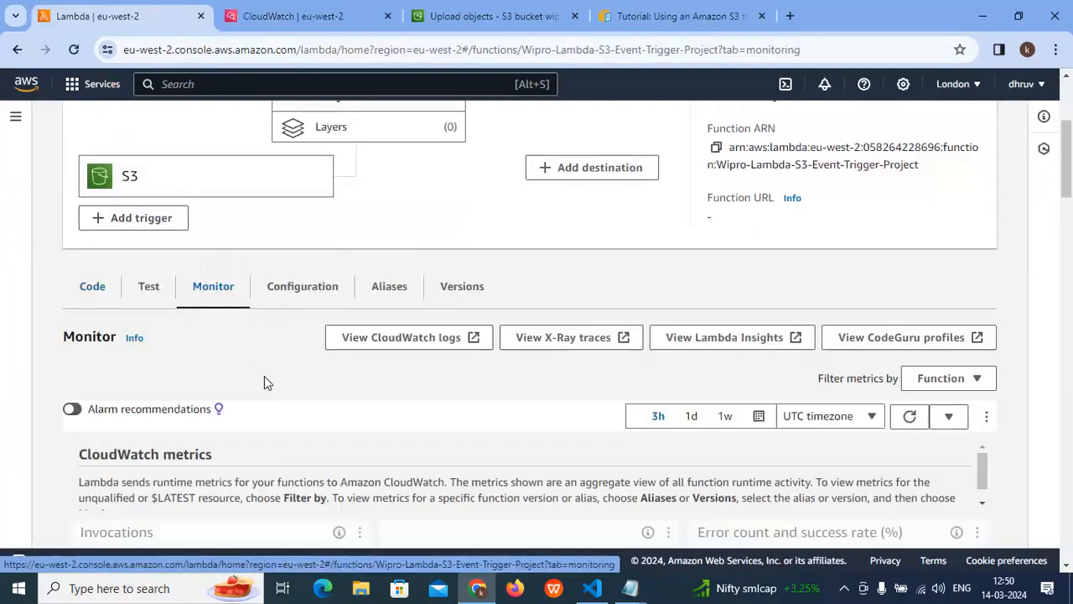
- Examine the CloudWatch metrics and recent invocations in the monitoring view of Wipro-Lambda-S3-Event-Trigger-Project
scroll(265, 376, "down", 3)
scroll(264, 376, "down", 9)
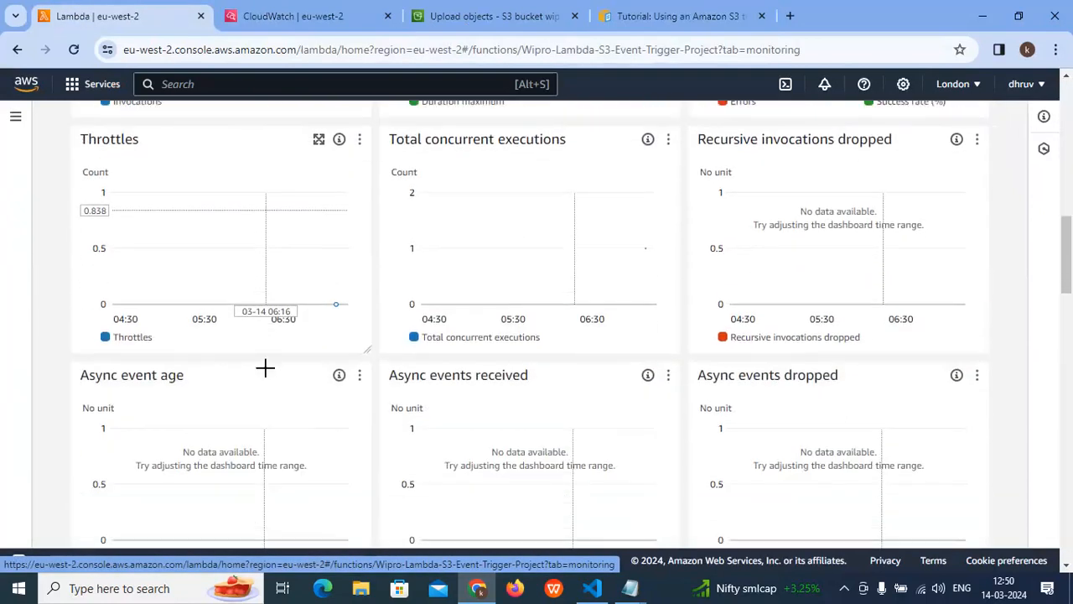
scroll(266, 370, "down", 3)
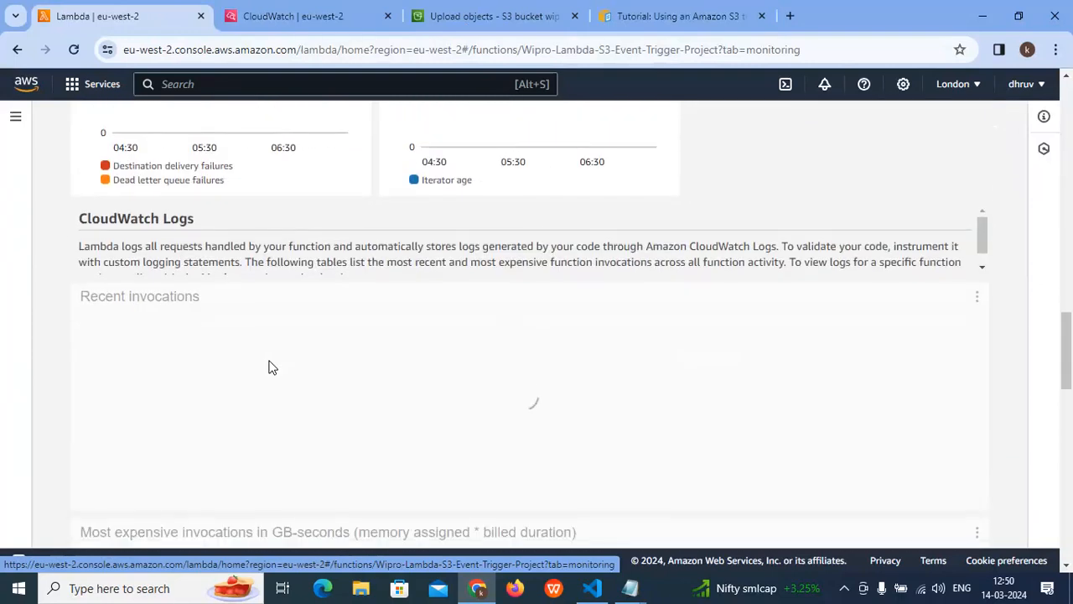
scroll(249, 365, "down", 1)
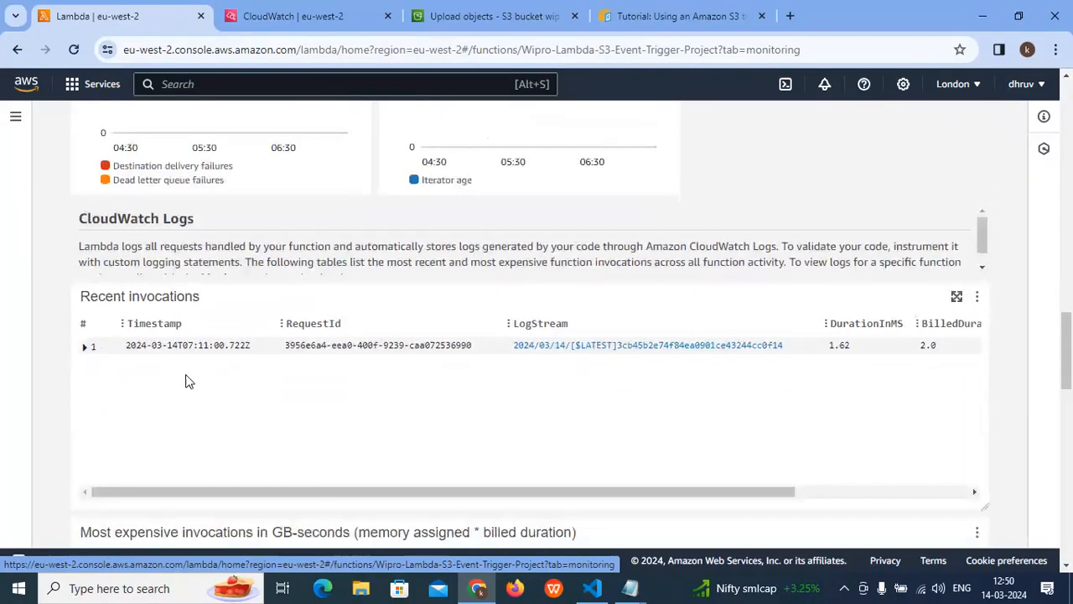
scroll(172, 367, "down", 1)
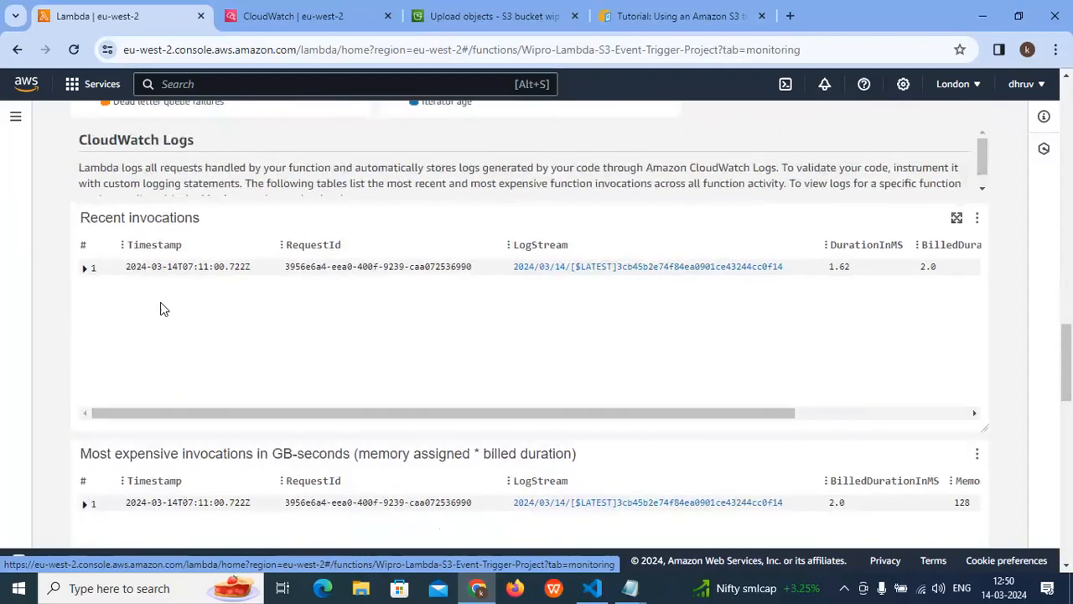
scroll(160, 306, "up", 7)
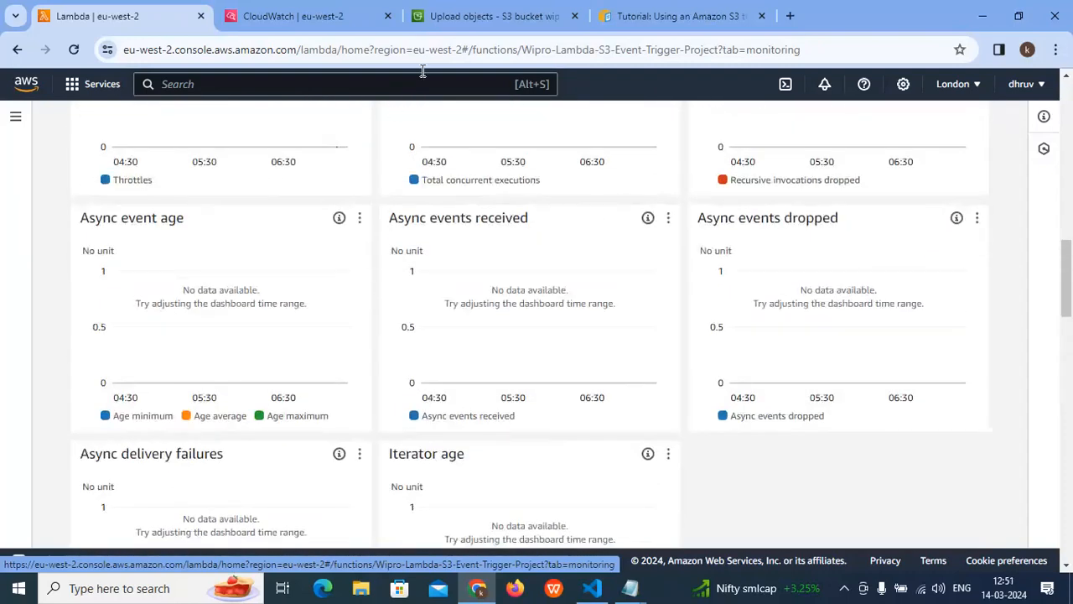
- Close the S3 upload status page to return to wipro-s3-event-trigger-bucket, and switch to the CloudWatch log groups
left_click(503, 19)
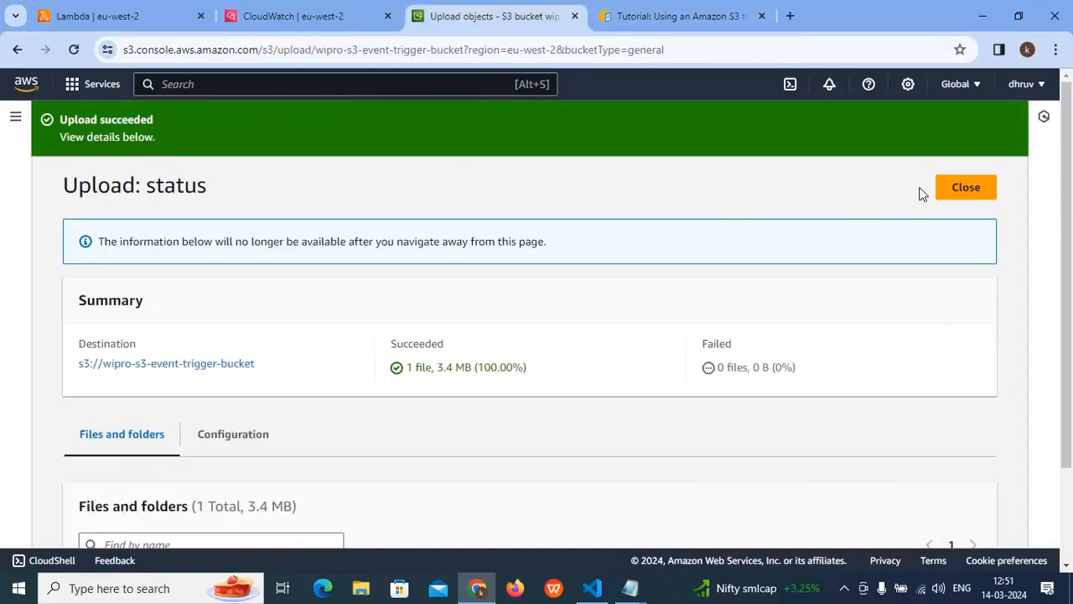
left_click(952, 186)
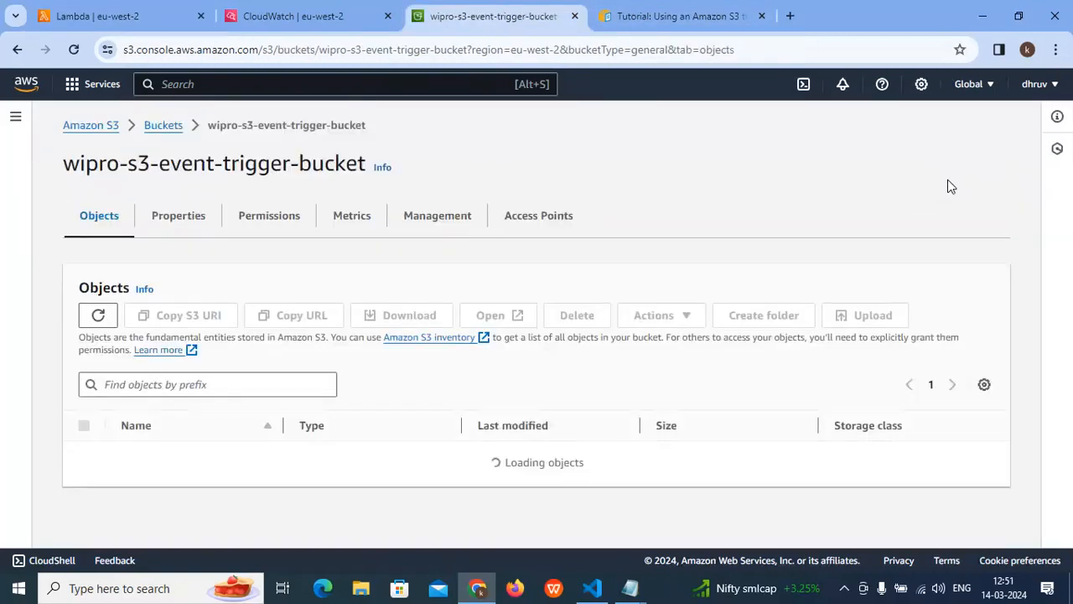
left_click(302, 19)
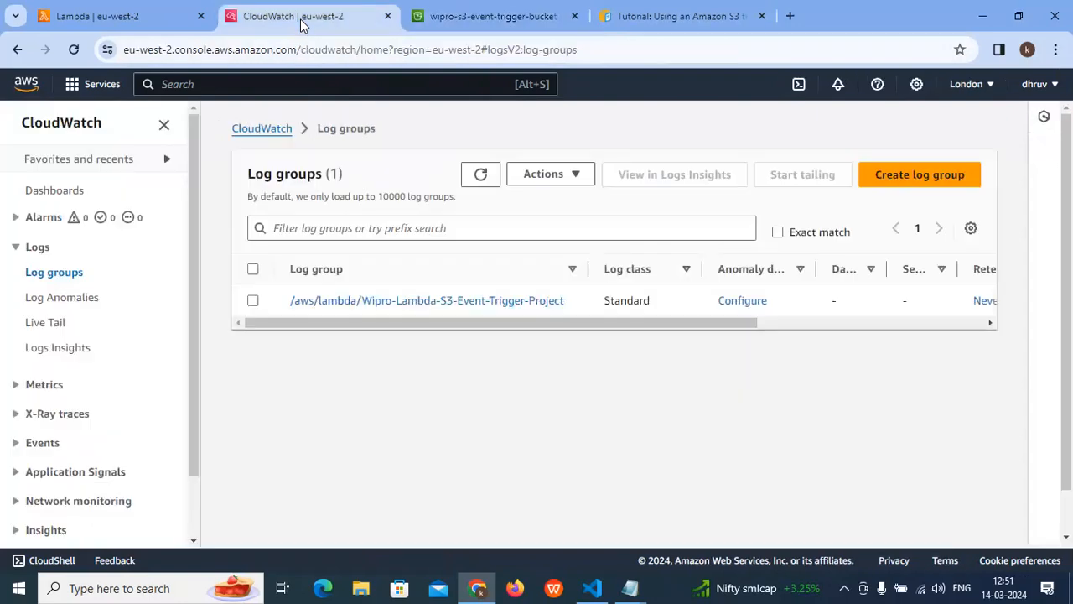
left_click(469, 15)
left_click(322, 16)
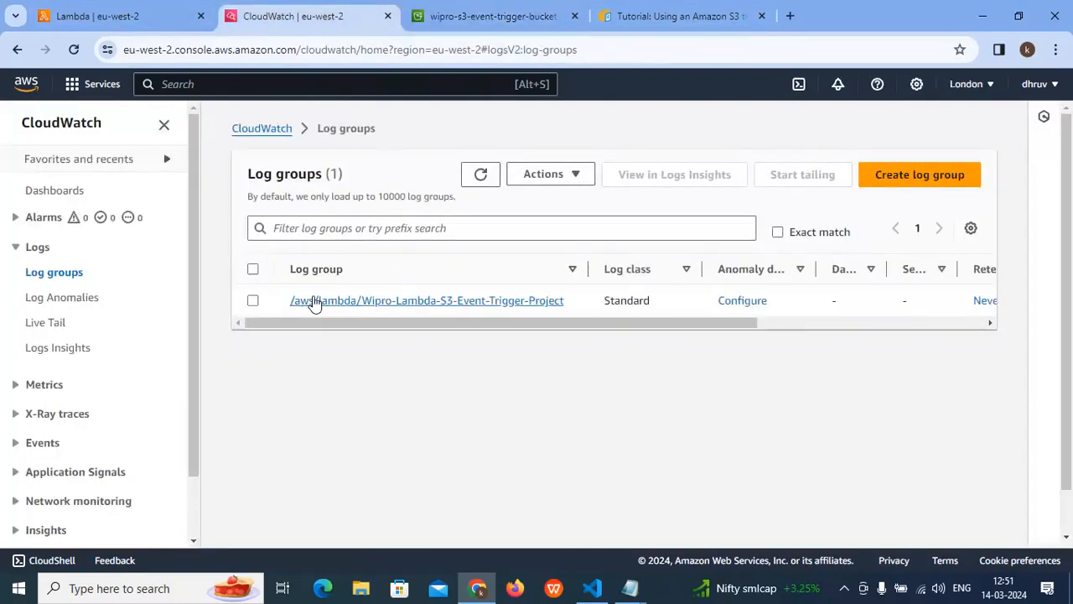
- Refresh the list of CloudWatch log groups several times to check for new entries
left_click(480, 174)
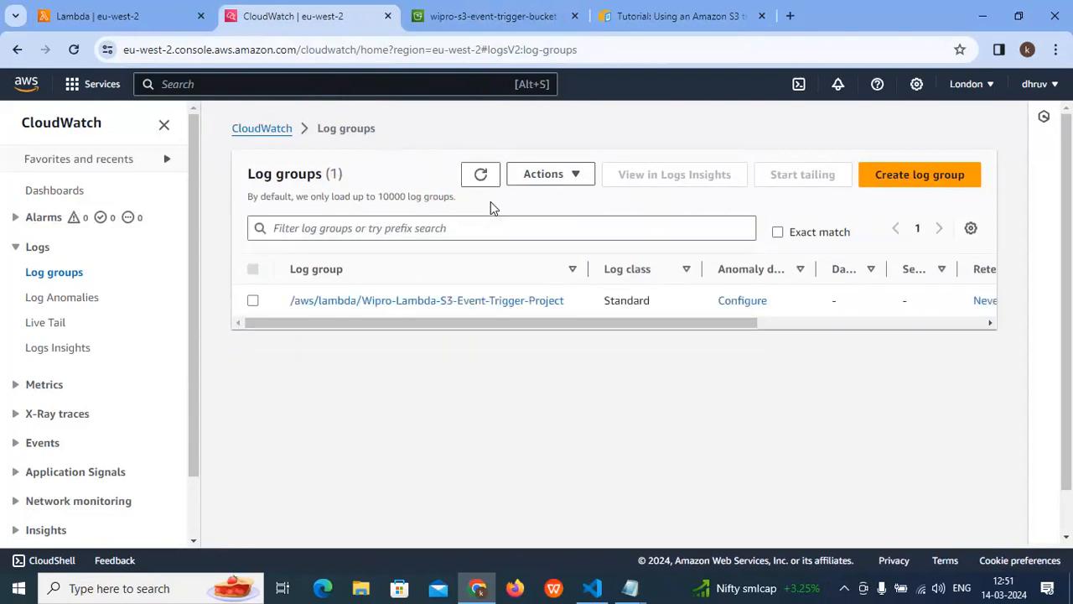
left_click(481, 178)
left_click(480, 179)
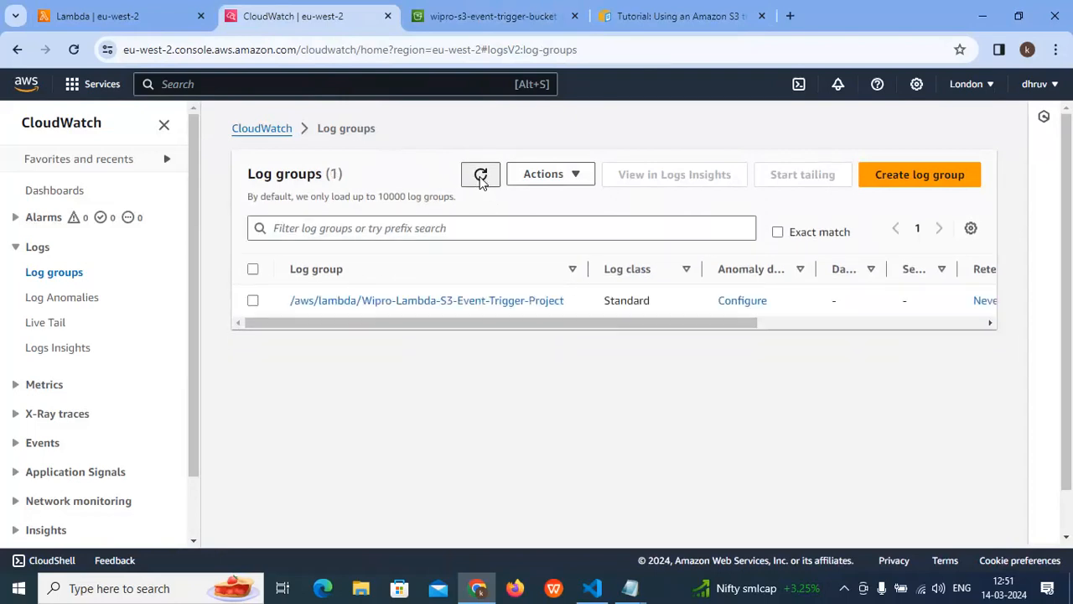
left_click(480, 179)
left_click(480, 179)
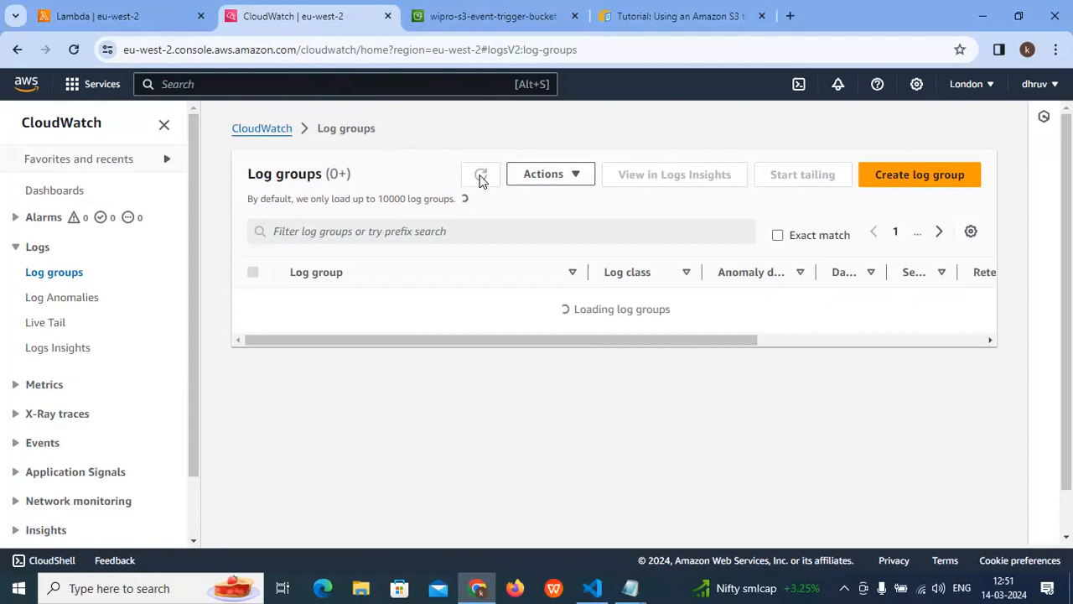
left_click(480, 179)
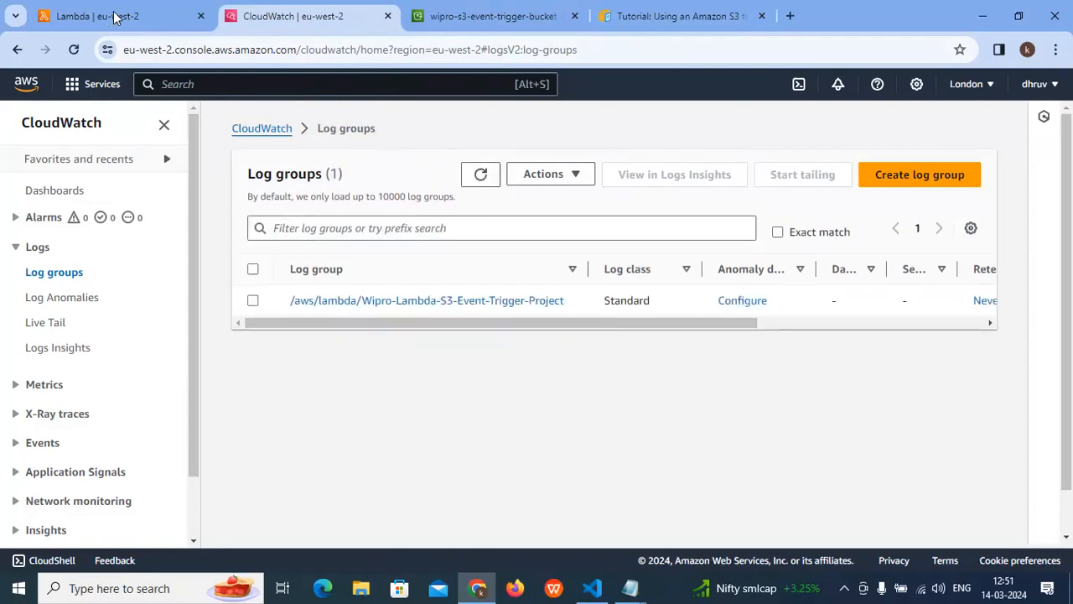
- Run the Test-1 event on the code of Wipro-Lambda-S3-Event-Trigger-Project and review the response and function logs
left_click(125, 11)
scroll(277, 226, "up", 15)
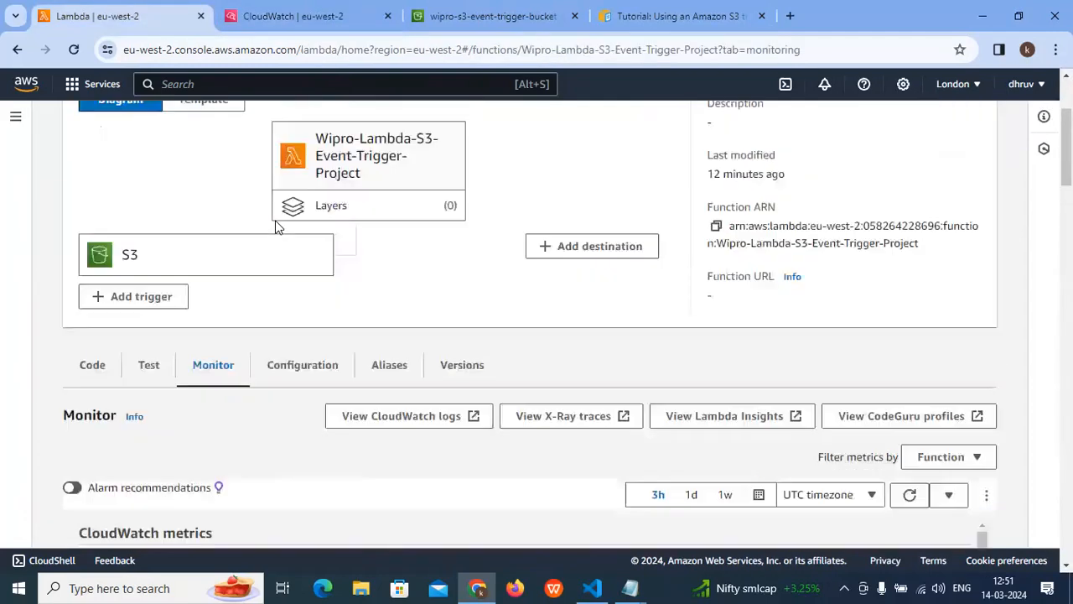
scroll(292, 235, "down", 5)
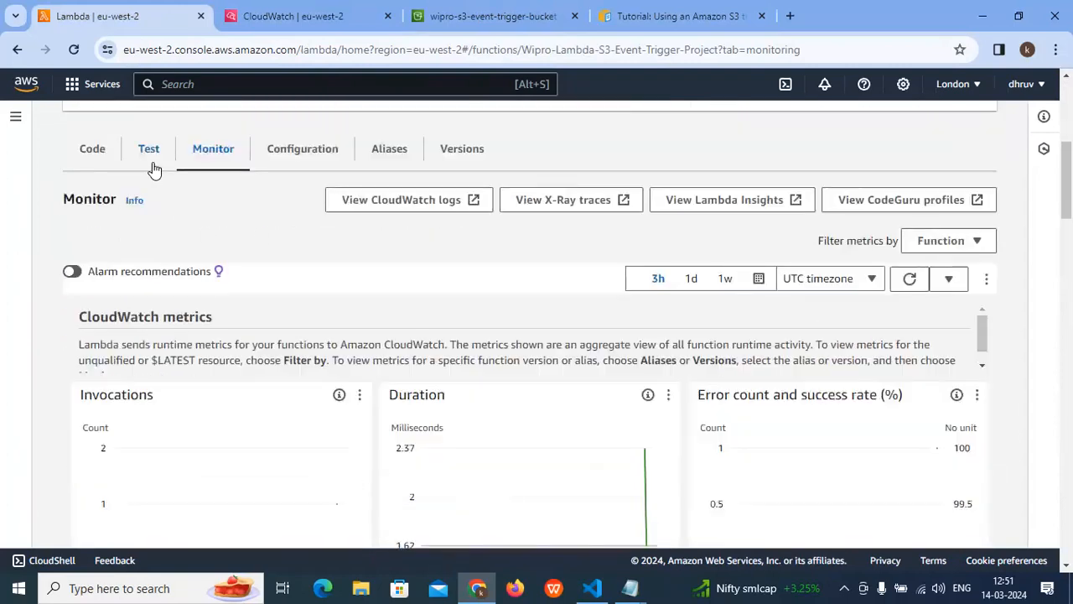
left_click(92, 149)
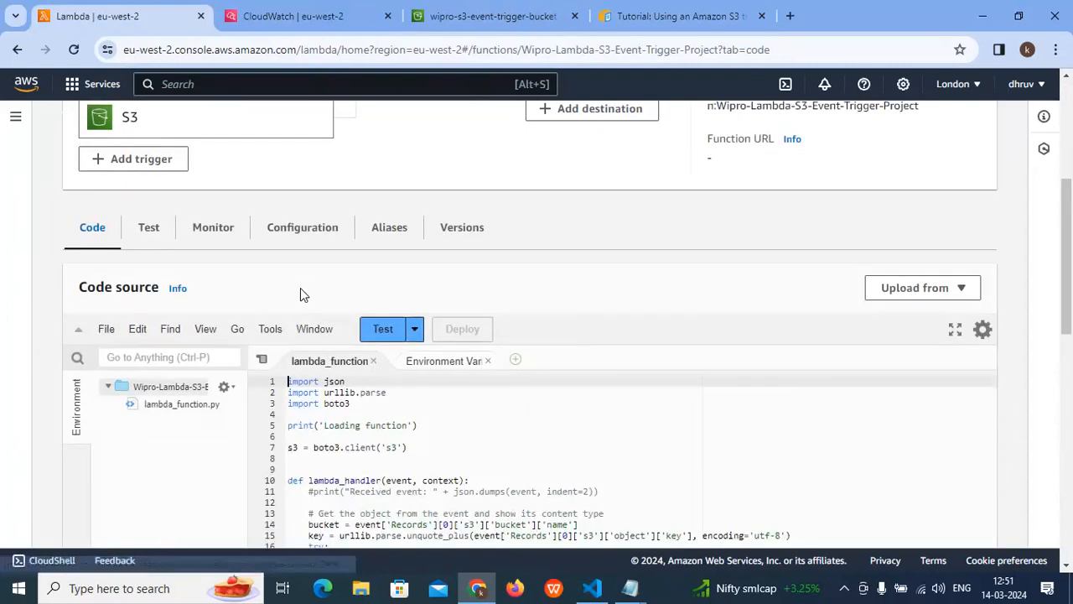
left_click(382, 331)
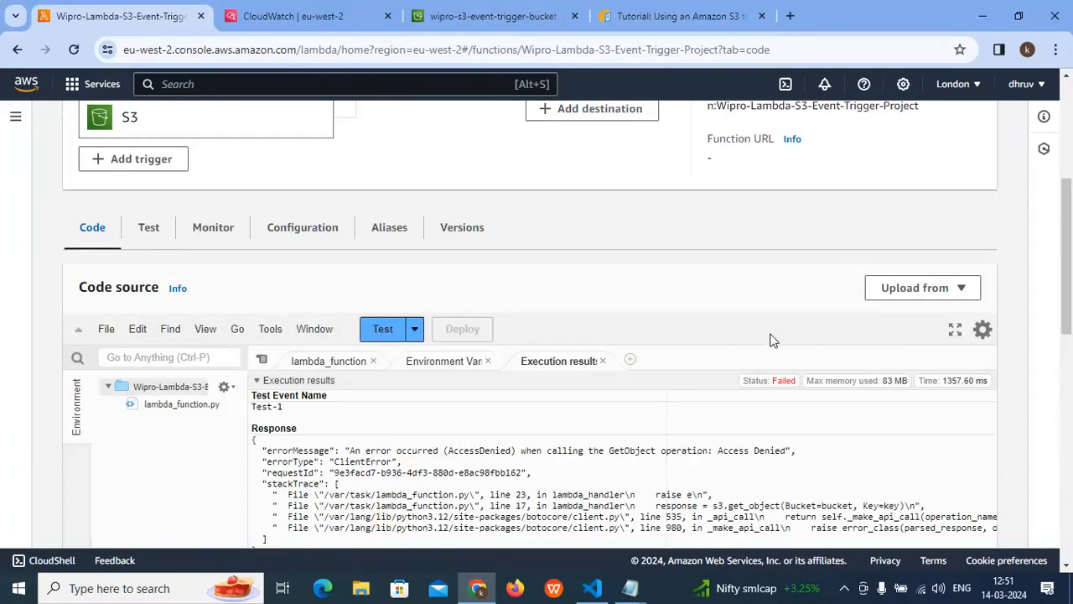
scroll(535, 380, "down", 2)
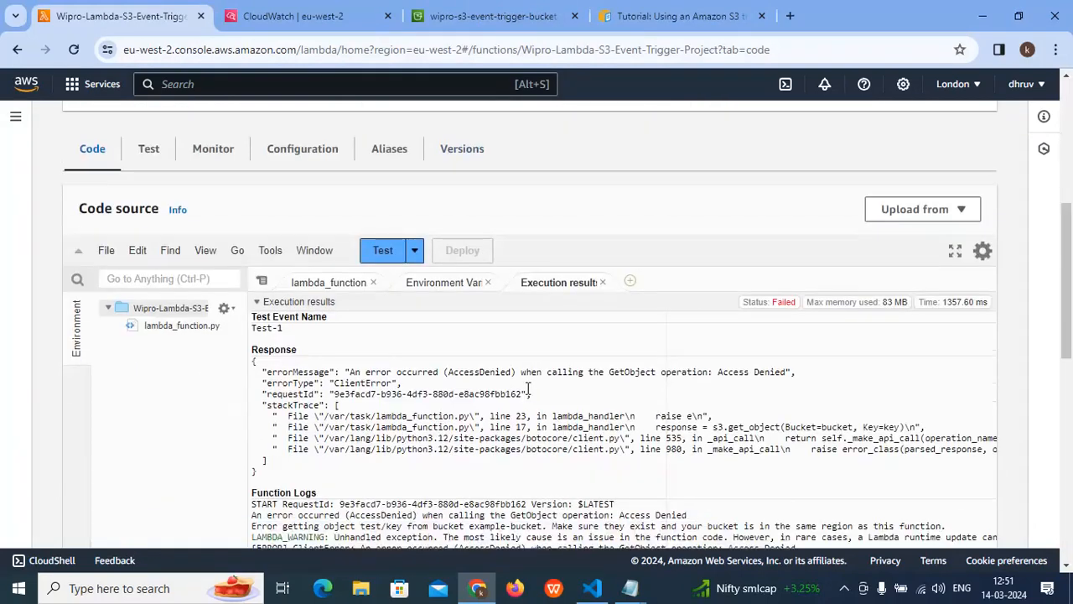
scroll(368, 436, "up", 3)
scroll(374, 428, "down", 6)
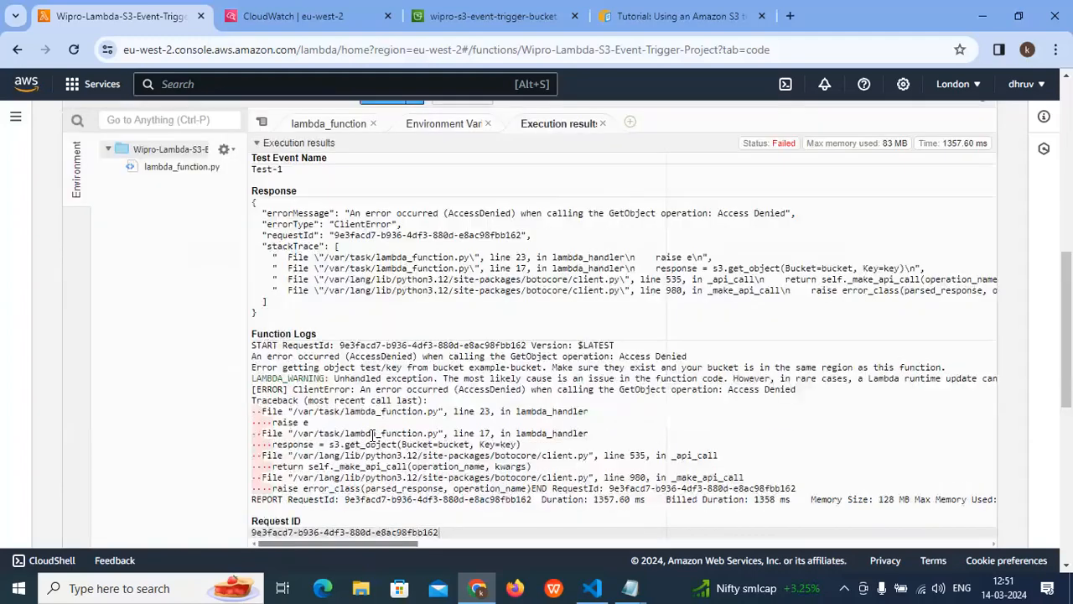
scroll(378, 420, "up", 6)
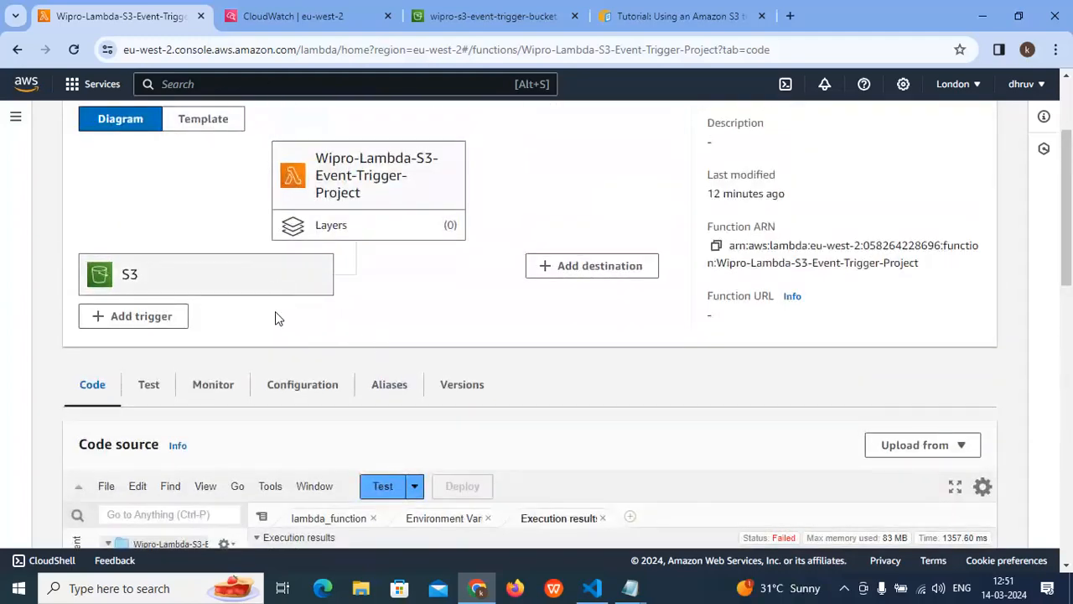
- Reopen the Lambda function's monitoring view and check its metrics, recent invocations and most expensive invocations after the test run
left_click(231, 384)
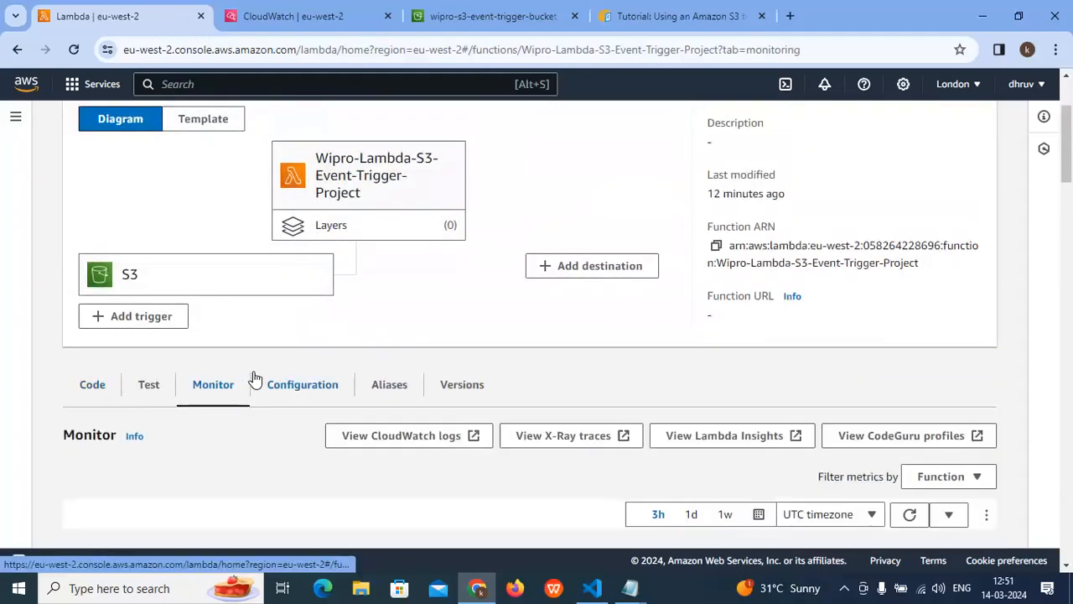
scroll(256, 373, "down", 4)
scroll(255, 368, "down", 3)
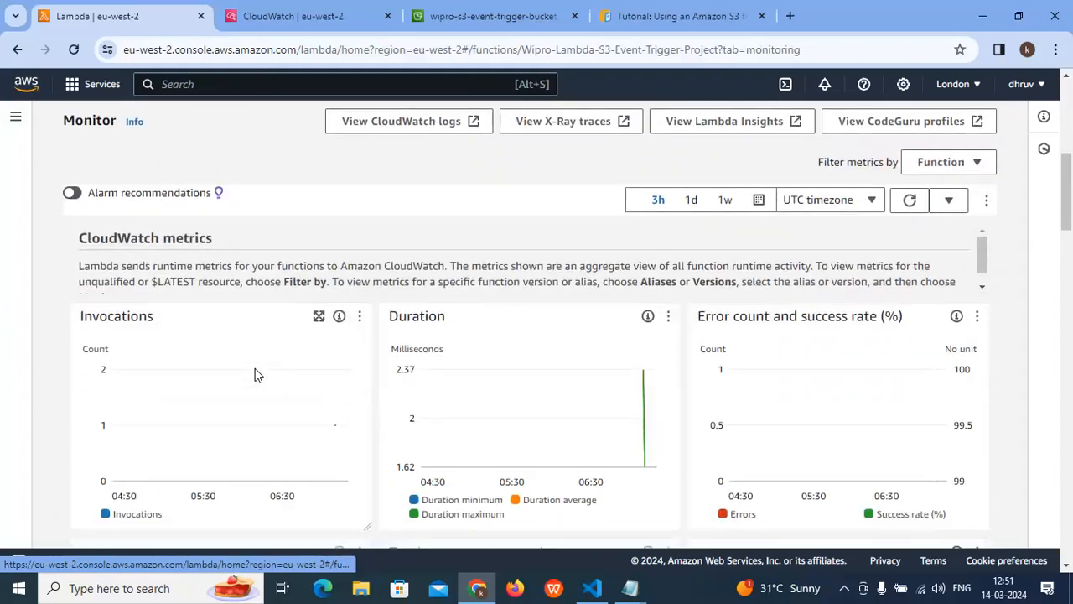
scroll(265, 367, "down", 15)
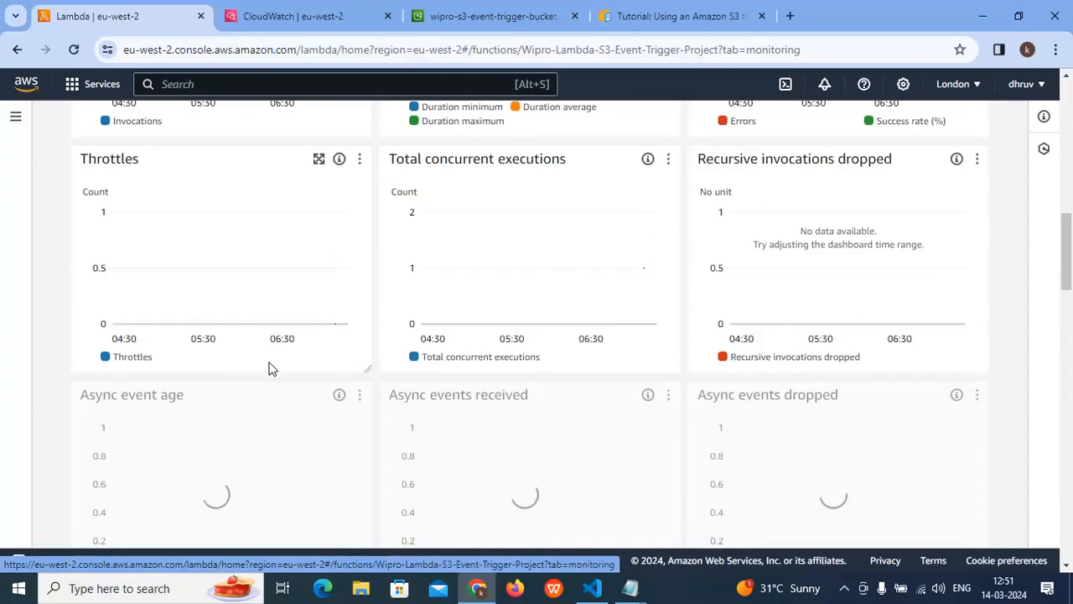
scroll(268, 361, "down", 6)
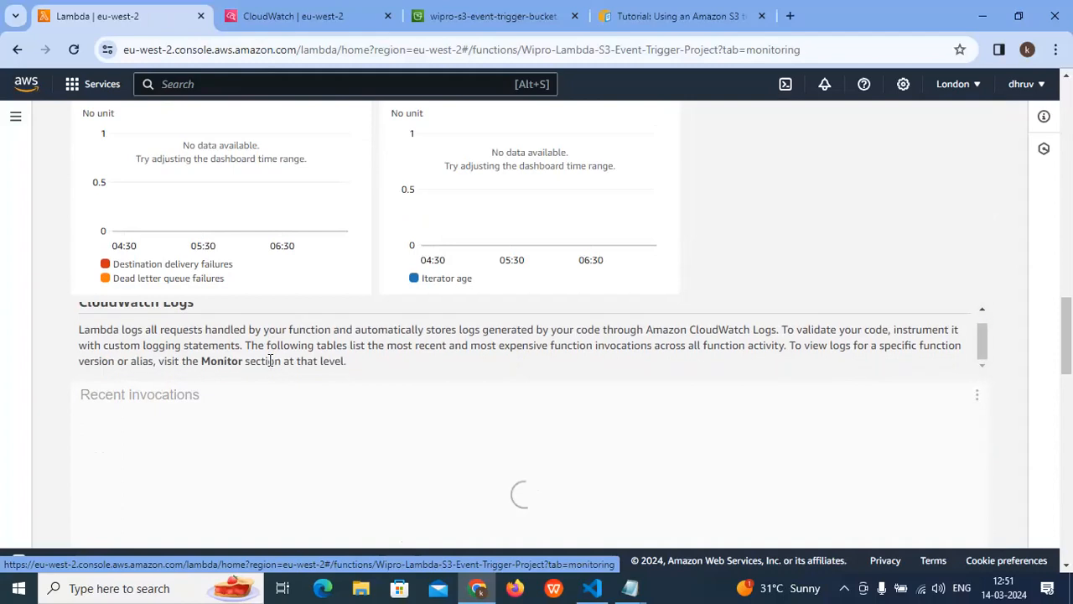
scroll(281, 328, "up", 3)
scroll(279, 327, "down", 1)
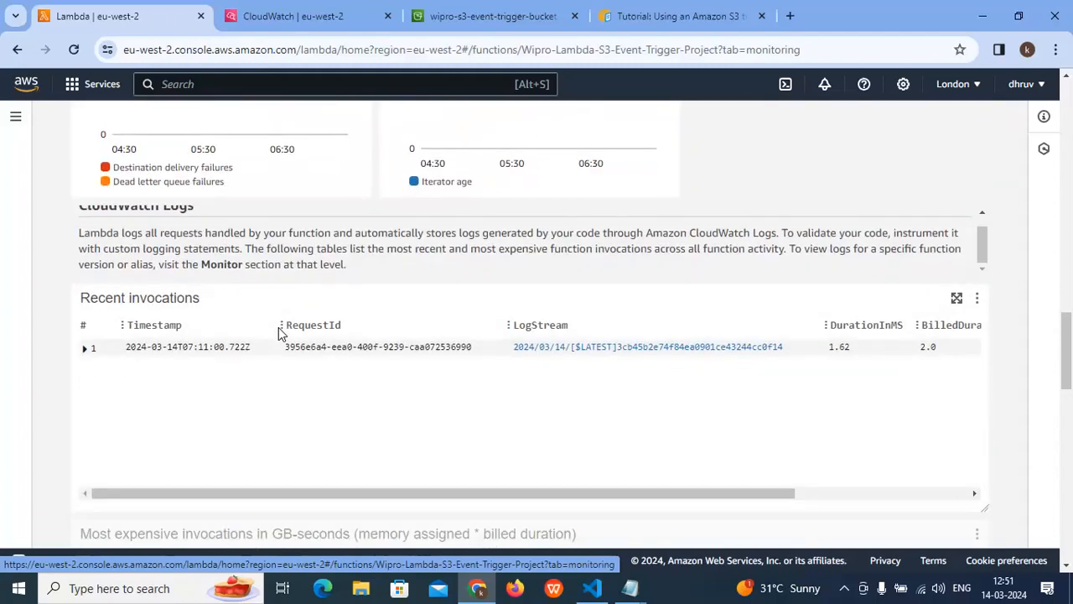
scroll(278, 334, "down", 3)
scroll(279, 333, "up", 6)
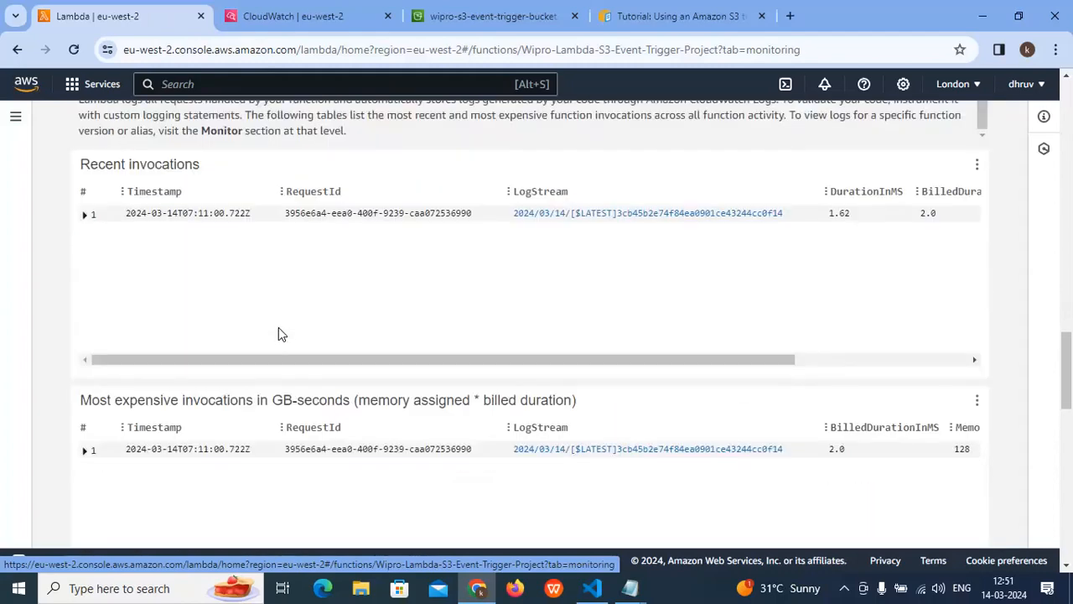
scroll(341, 331, "up", 12)
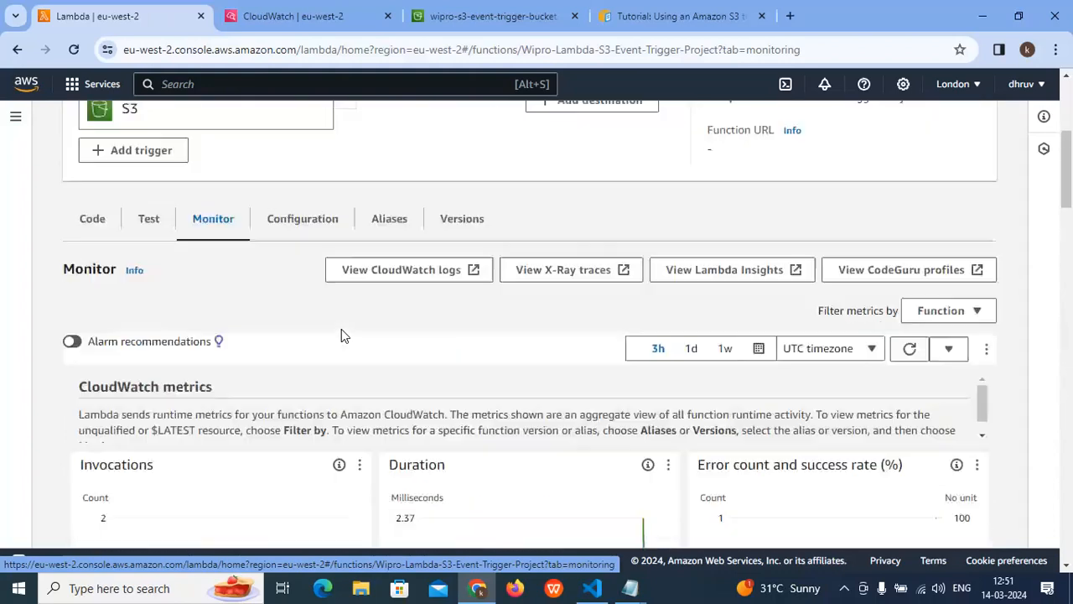
scroll(244, 342, "up", 2)
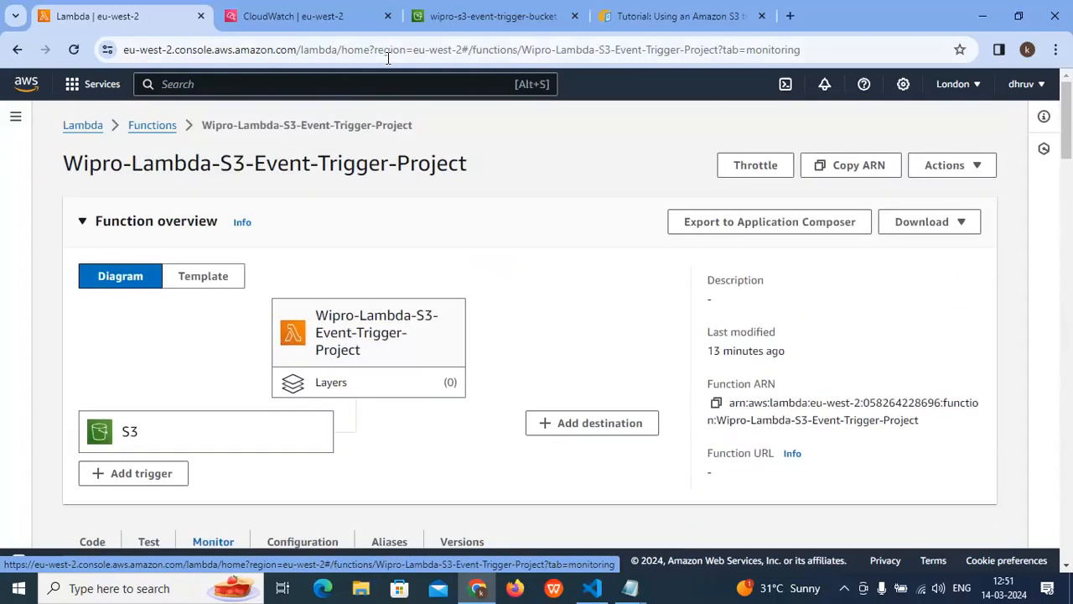
- Check the objects stored in wipro-s3-event-trigger-bucket in the S3 console
left_click(485, 17)
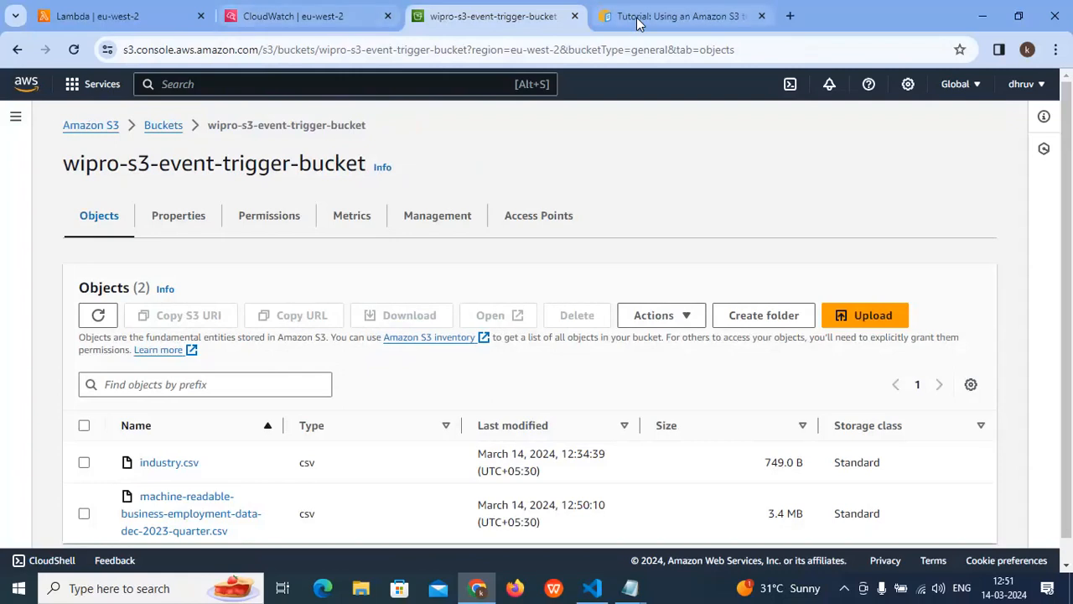
left_click(335, 17)
left_click(470, 20)
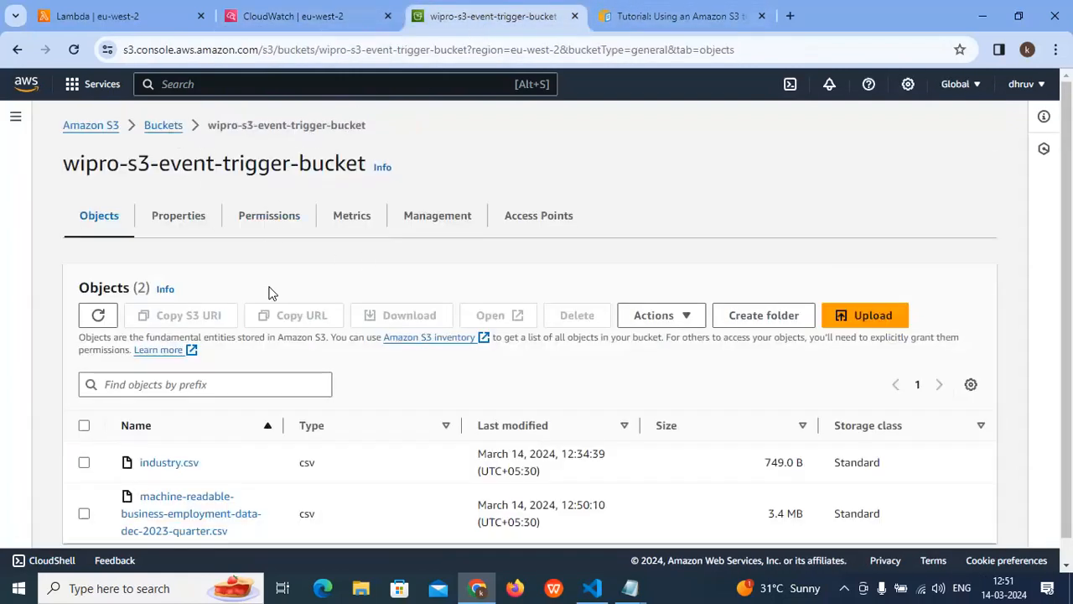
- Return to the CloudWatch log groups, reload the list and look across its columns
left_click(273, 15)
left_click(466, 175)
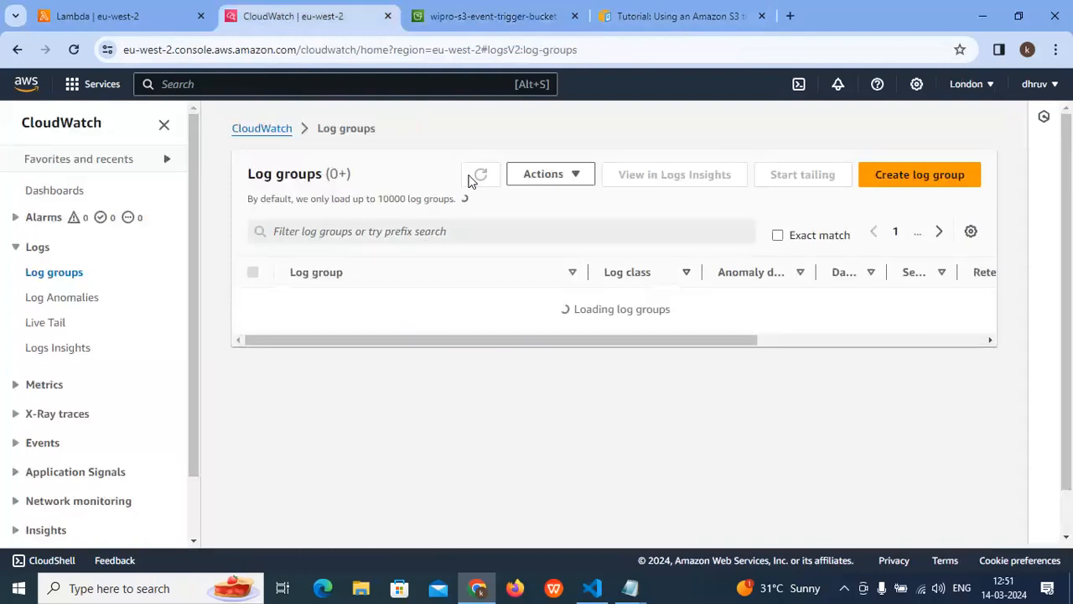
left_click(474, 177)
left_click(477, 177)
left_click(480, 177)
left_click_drag(541, 335, 564, 188)
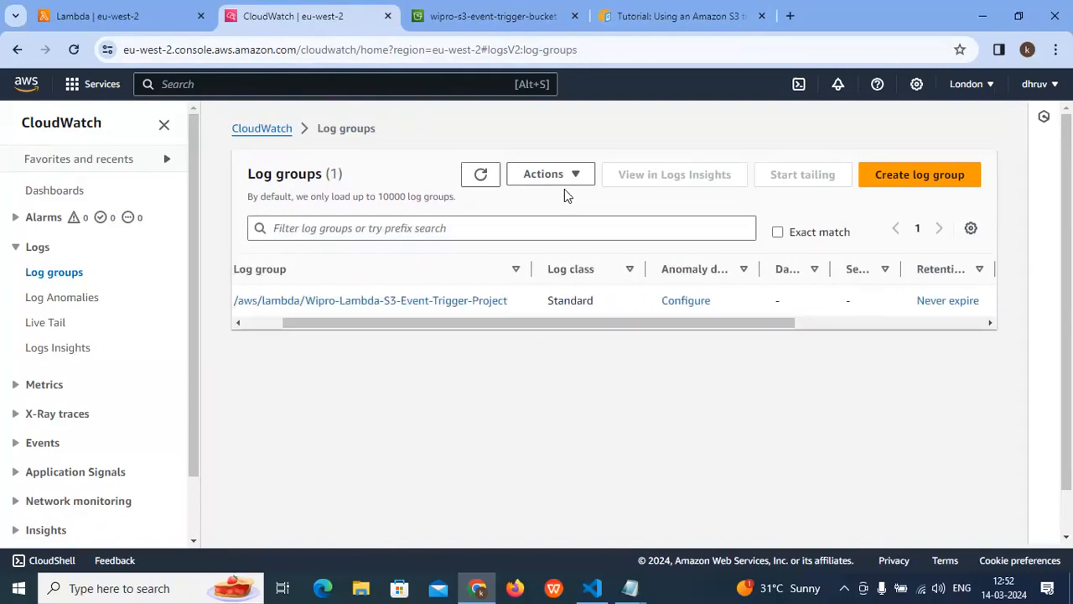
left_click(480, 174)
- Go back to the list of Lambda functions and refresh it
left_click(136, 16)
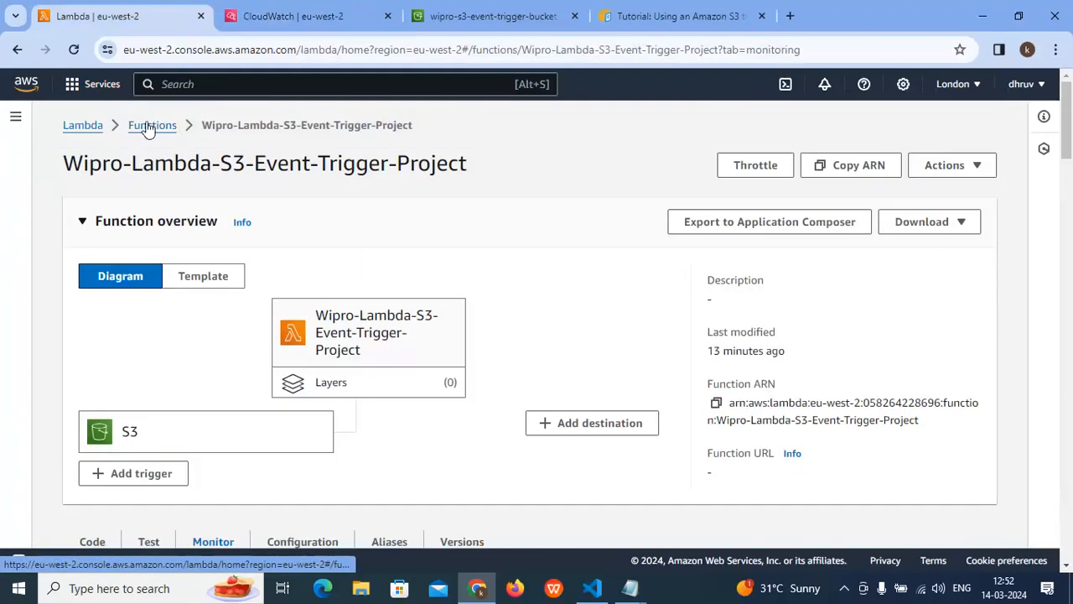
left_click(148, 127)
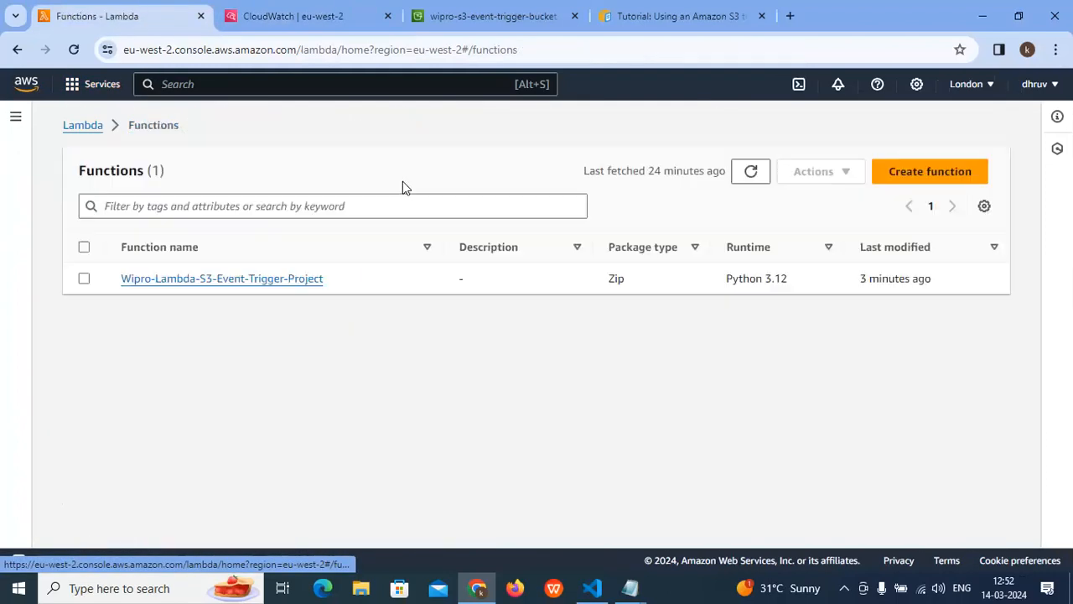
left_click(751, 173)
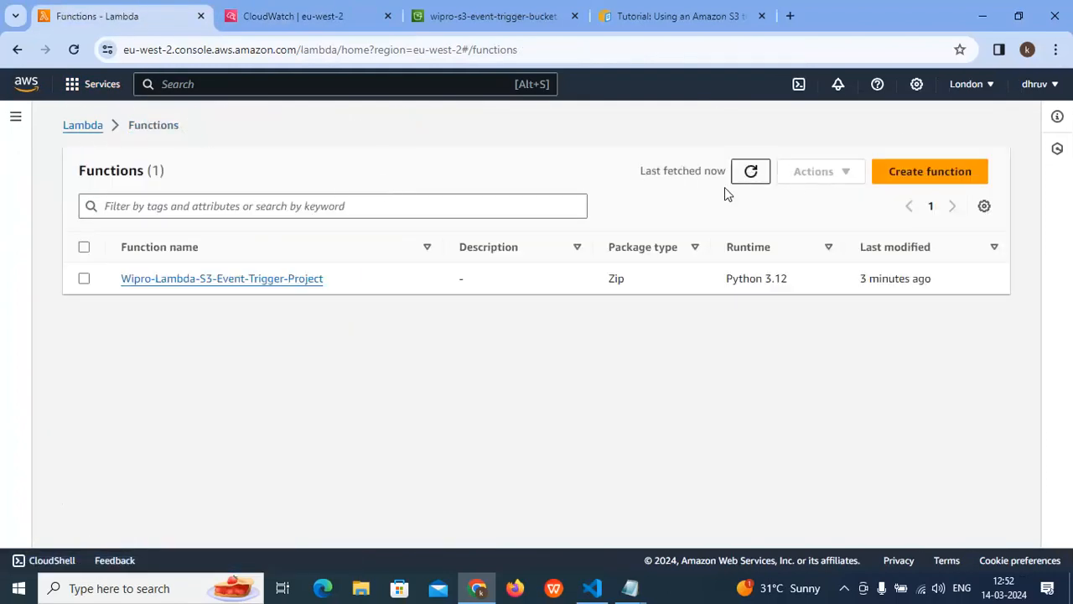
- Refresh the functions list, open Wipro-Lambda-S3-Event-Trigger-Project and look through its monitoring metrics down to the recent invocations
left_click(750, 172)
left_click(209, 285)
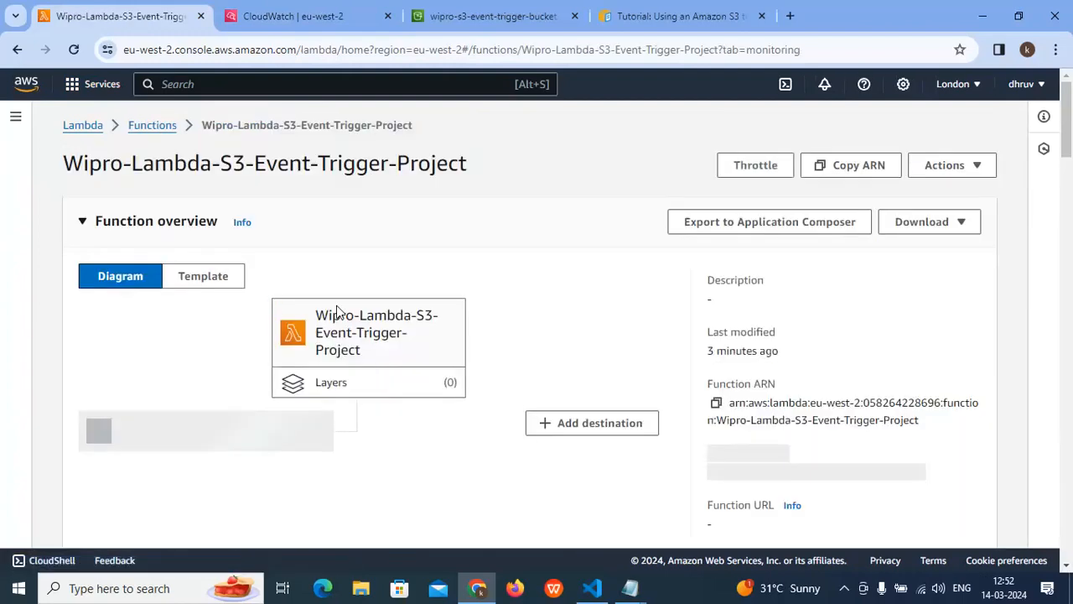
scroll(375, 257, "down", 1)
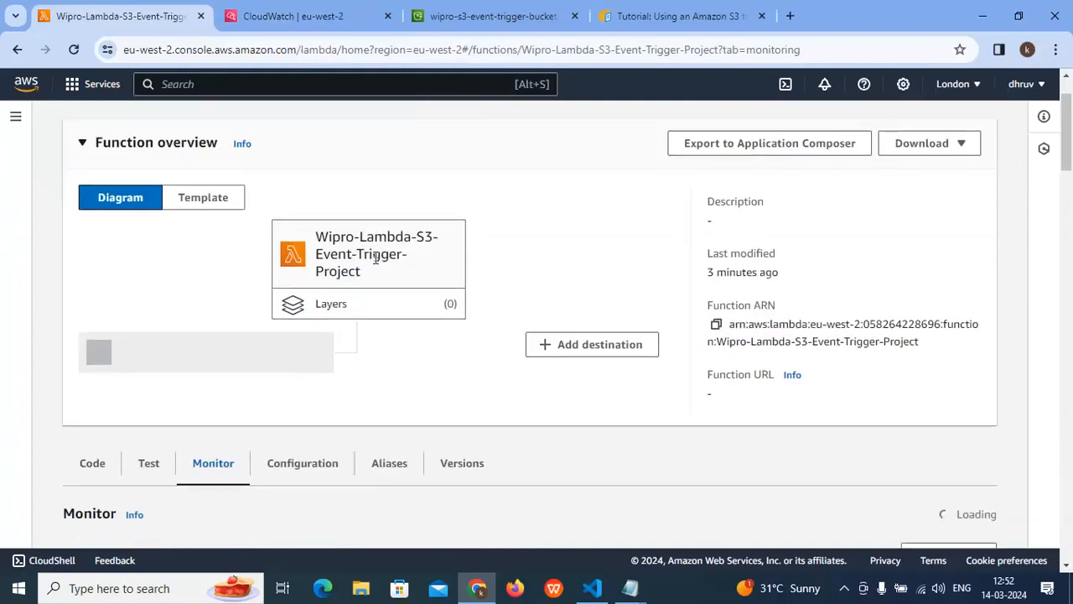
scroll(242, 355, "down", 2)
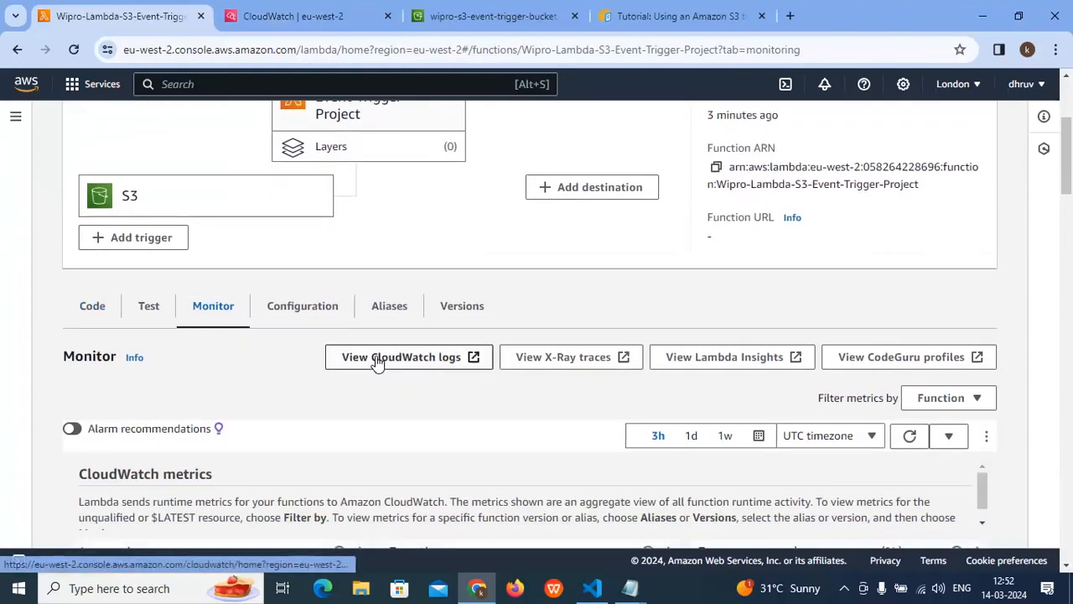
scroll(376, 359, "down", 11)
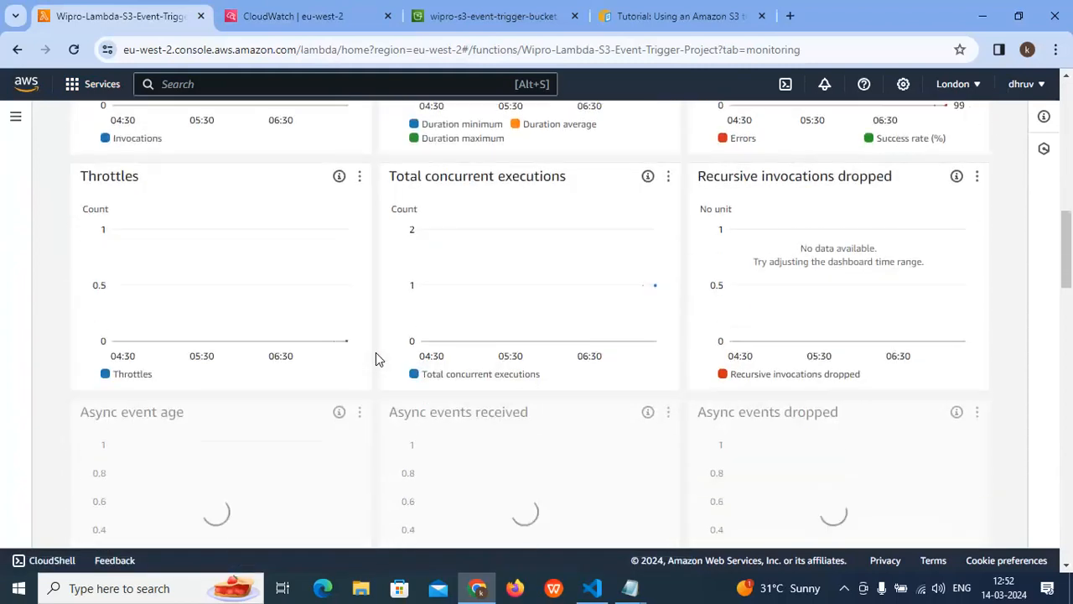
scroll(376, 352, "down", 7)
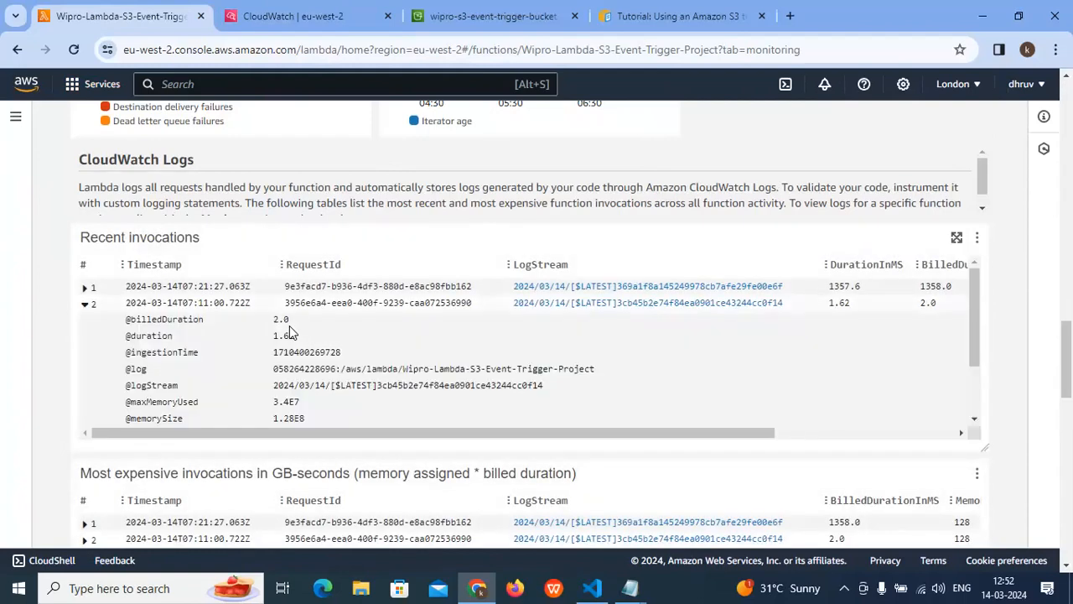
- Examine the log, log stream and message fields of the second entry under Recent invocations
scroll(289, 333, "down", 2)
triple_click(537, 292)
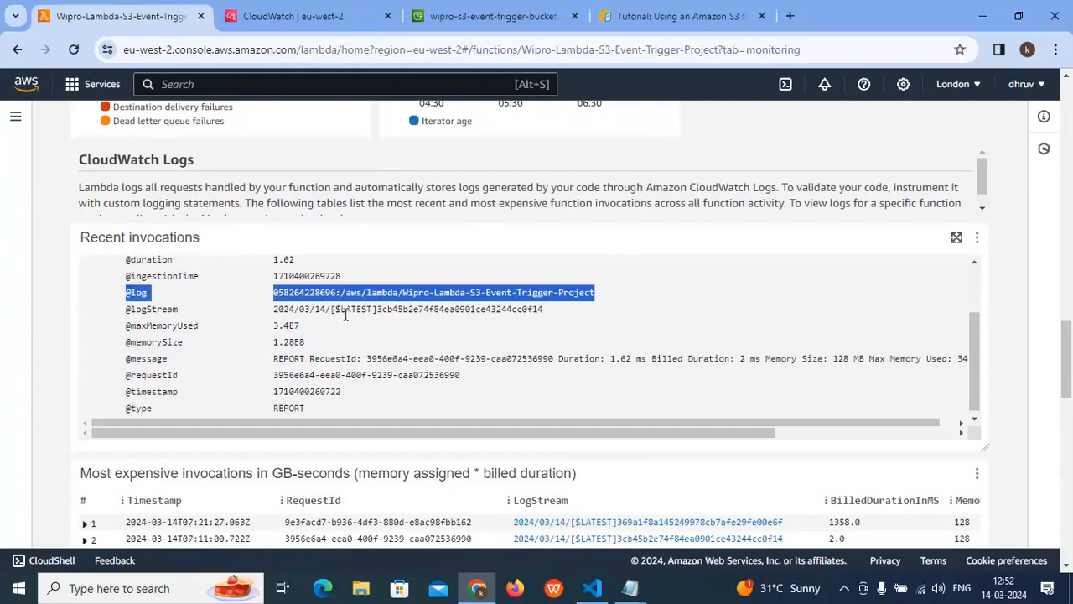
scroll(379, 312, "down", 1)
left_click_drag(137, 309, 575, 303)
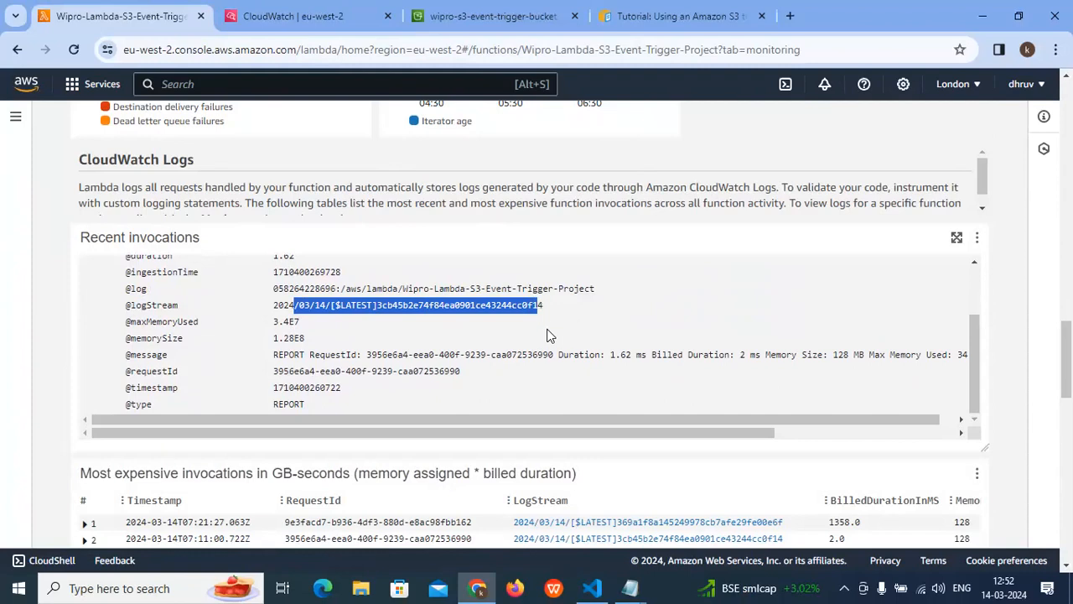
scroll(520, 339, "down", 1)
left_click_drag(419, 276, 734, 275)
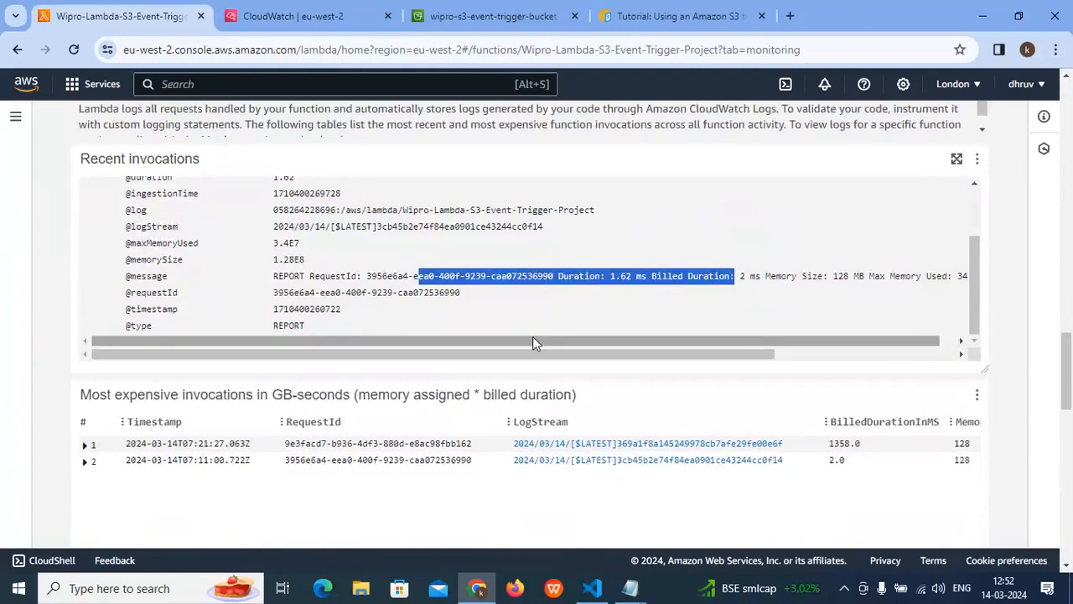
scroll(314, 333, "up", 1)
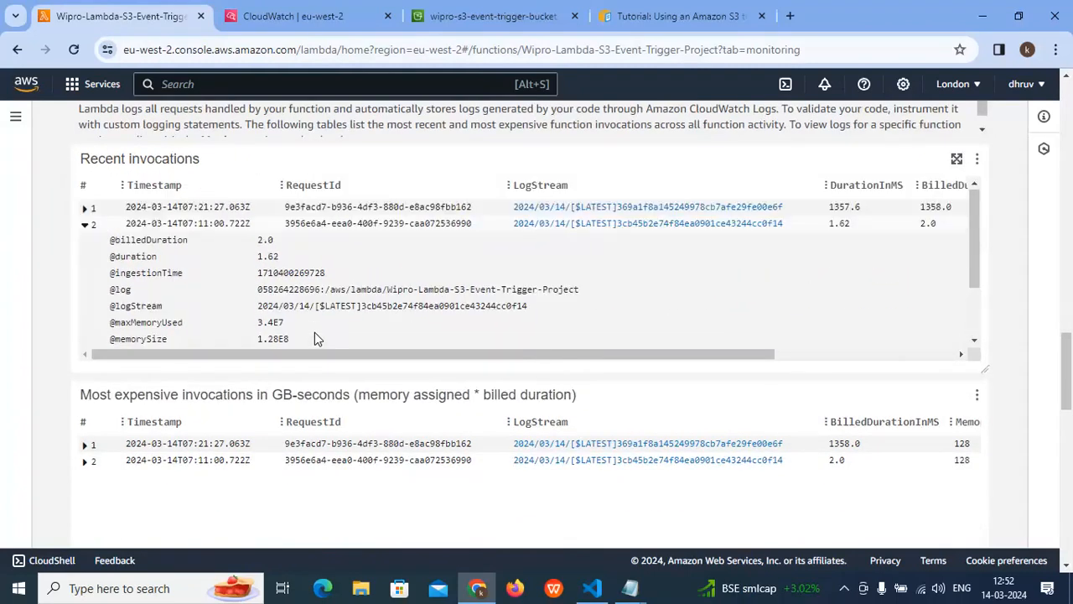
- Return to the CloudWatch log groups, reload the page and refresh the list several times
left_click(291, 19)
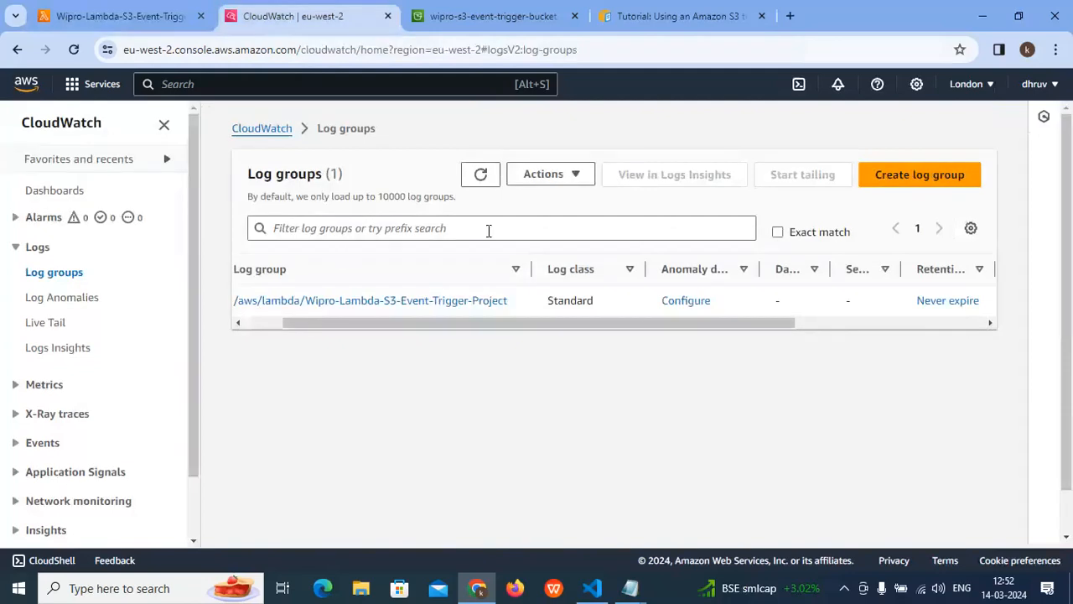
left_click(479, 176)
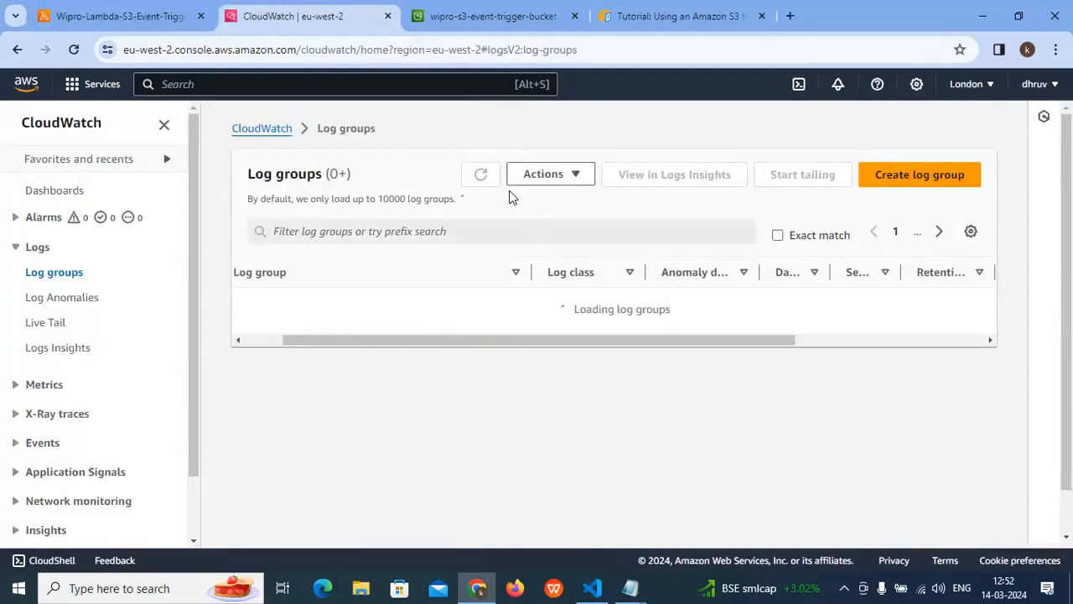
left_click(480, 174)
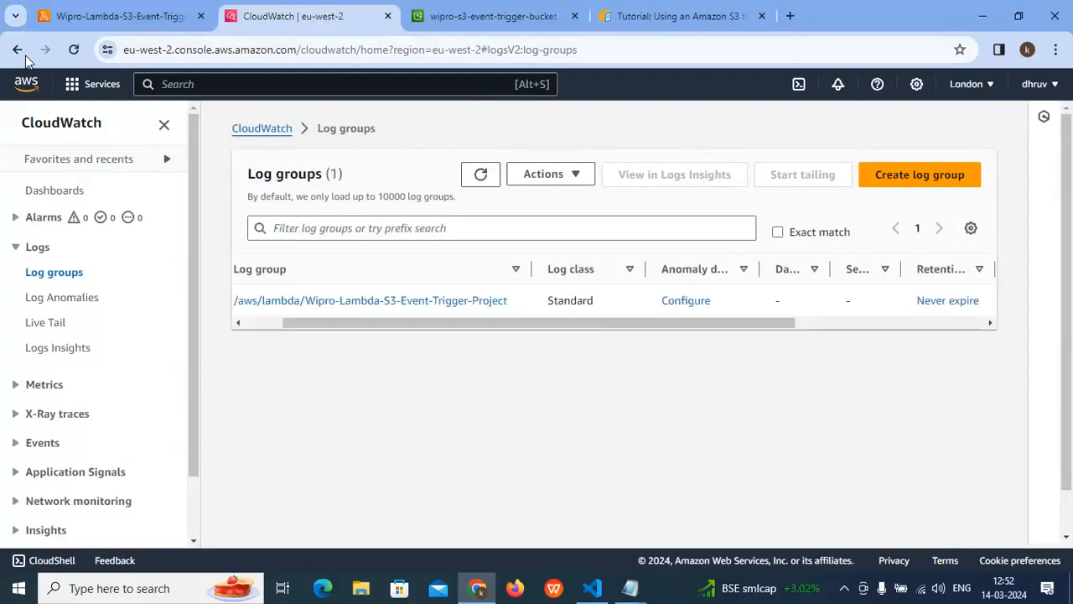
left_click(74, 51)
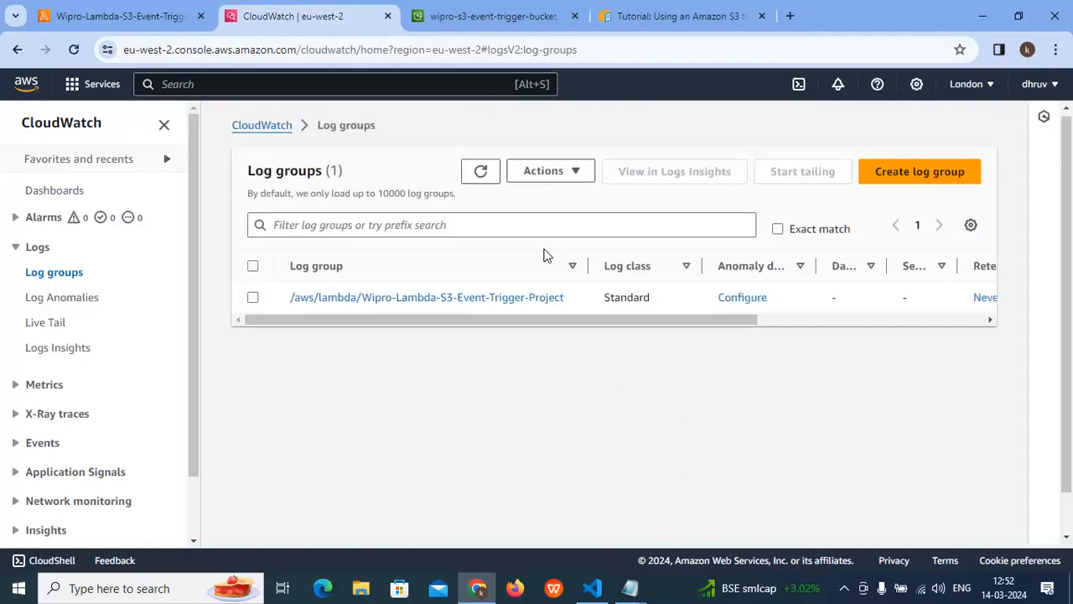
left_click(481, 176)
left_click(480, 176)
left_click(480, 176)
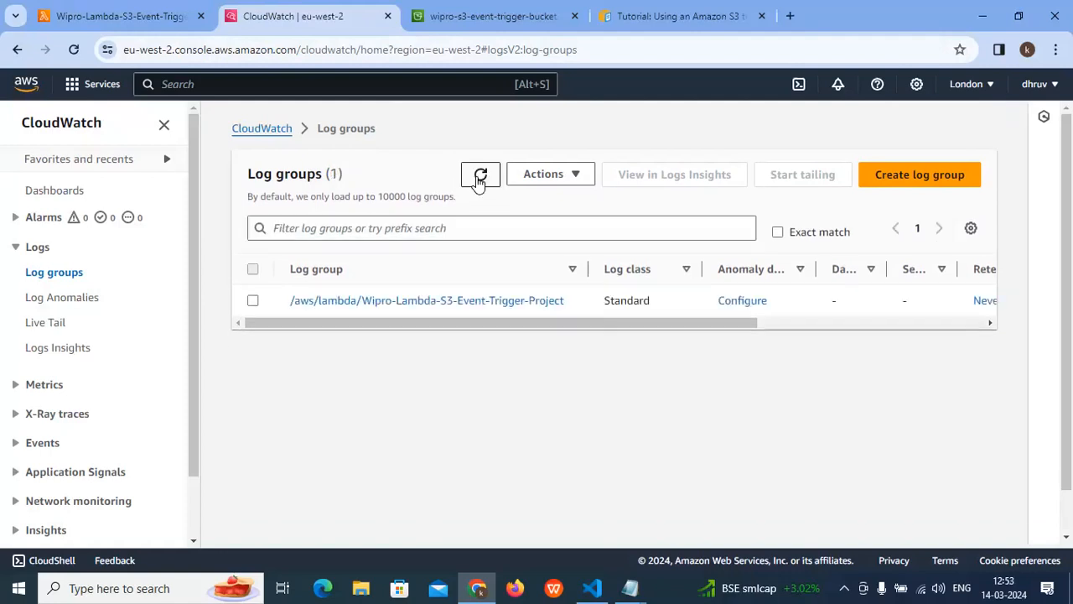
left_click(479, 178)
left_click_drag(671, 322, 380, 307)
- Open the /aws/lambda/Wipro-Lambda-S3-Event-Trigger-Project log group and compare the last event times of its log streams
left_click(394, 304)
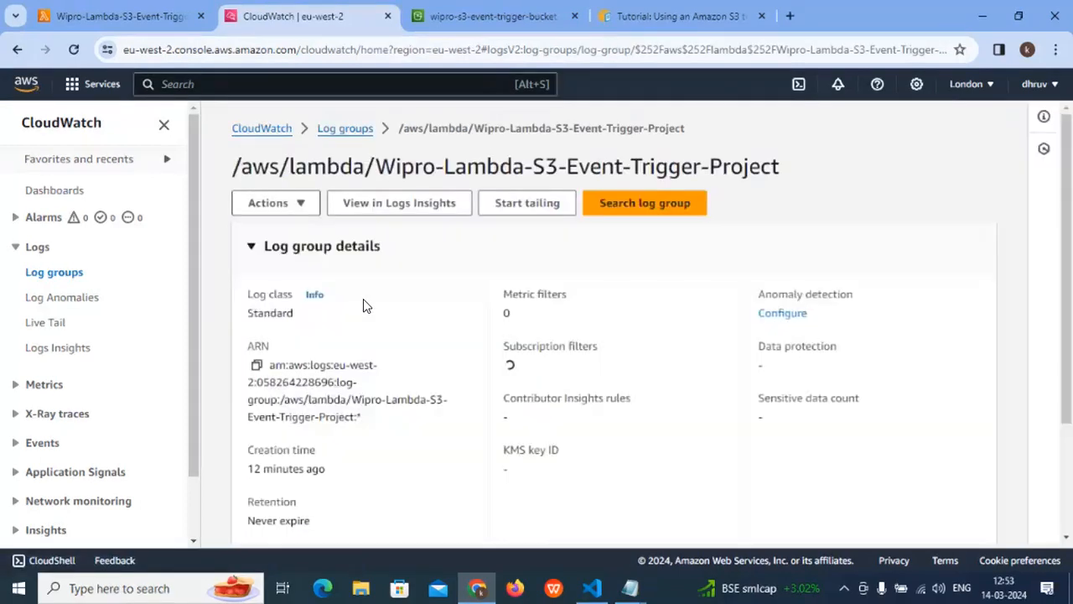
scroll(402, 352, "down", 3)
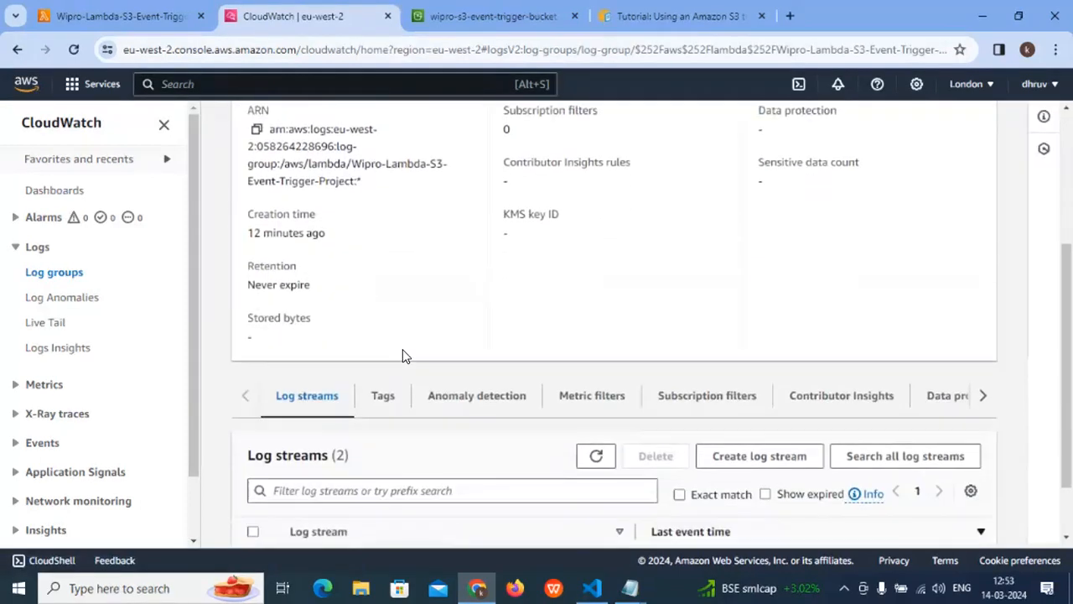
scroll(402, 349, "down", 1)
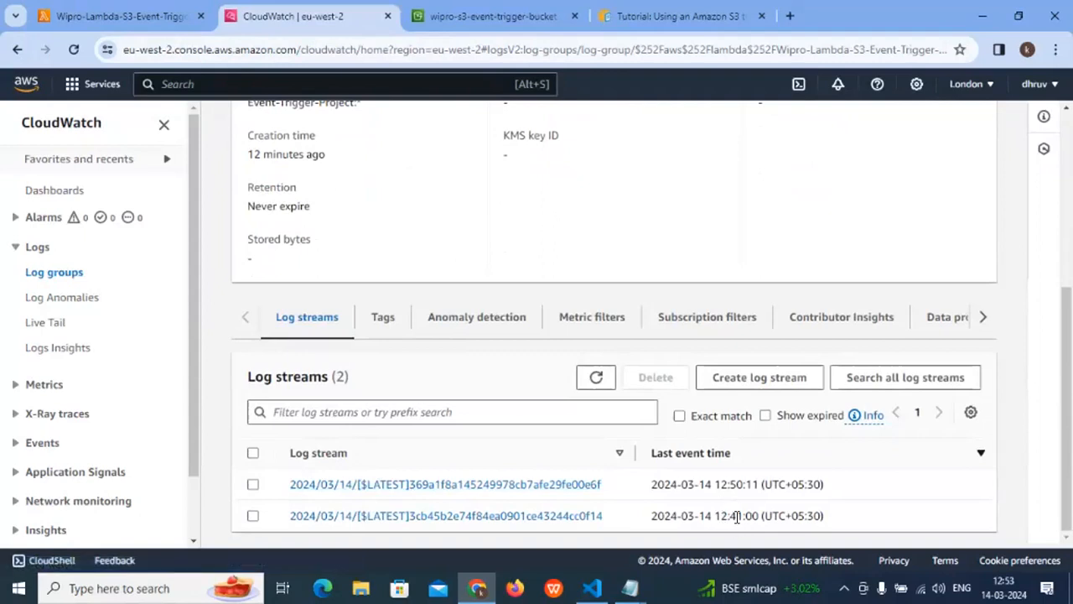
mouse_move(734, 484)
left_mouse_down()
mouse_move(736, 513)
mouse_move(740, 481)
left_mouse_up()
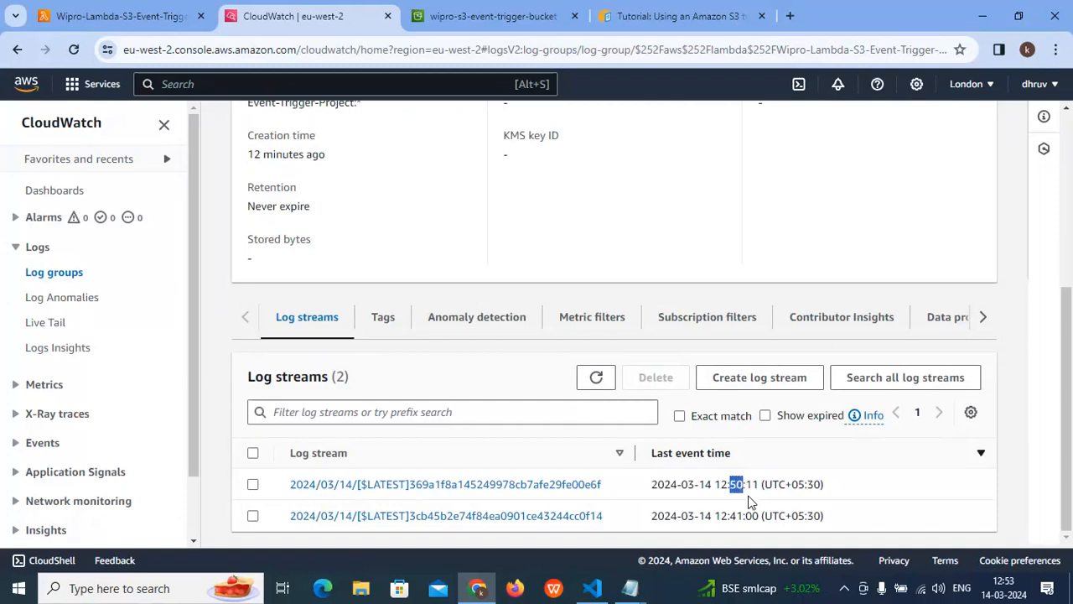
left_click(747, 487)
left_click_drag(745, 487, 727, 488)
- Open the log stream with the latest event time and read through its log event messages
left_click(340, 483)
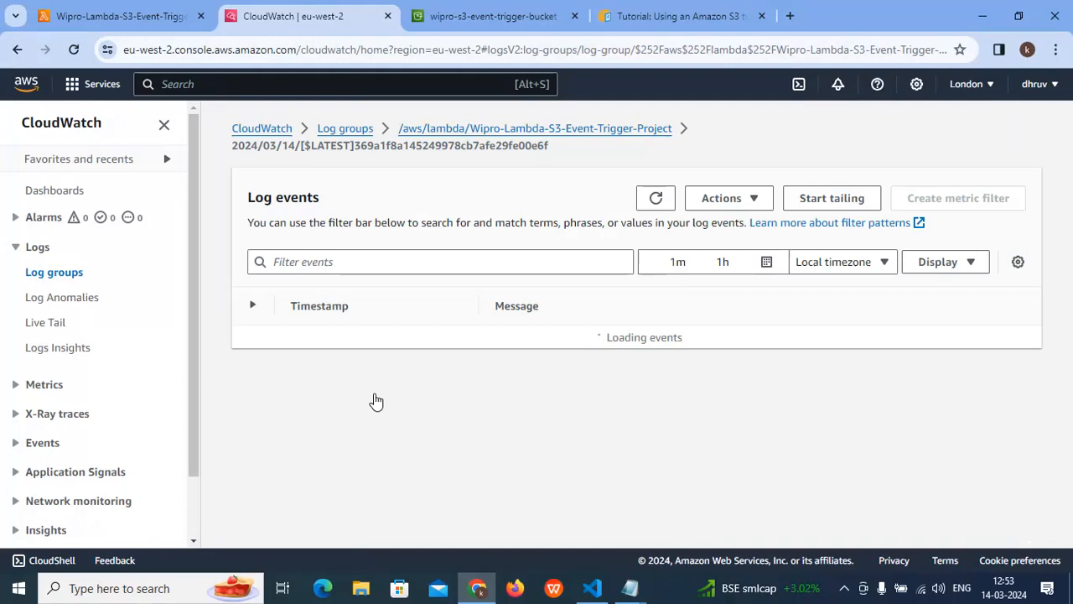
scroll(527, 331, "up", 1)
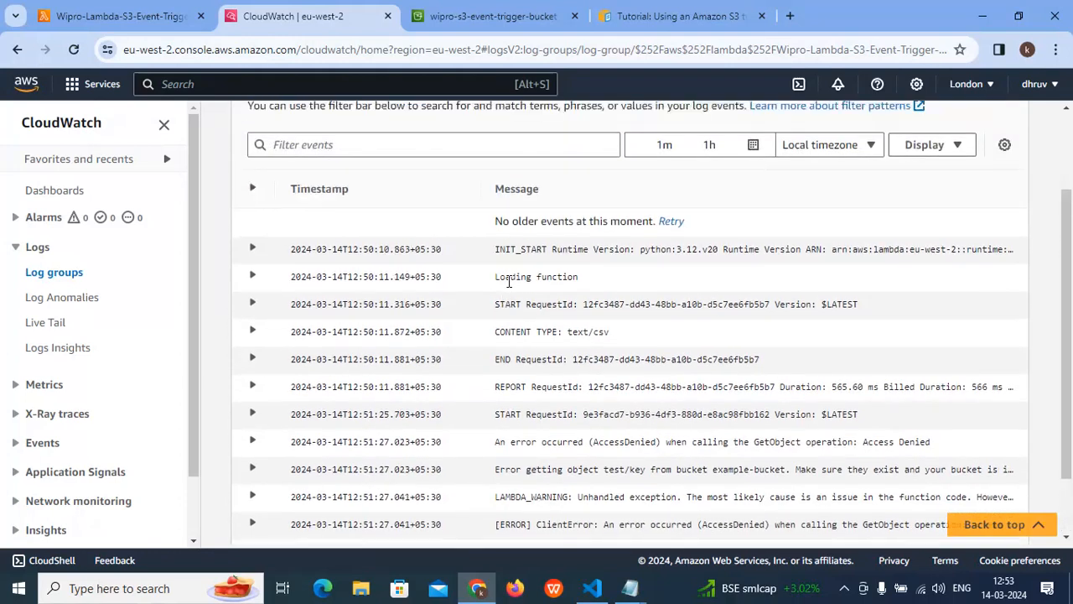
scroll(610, 283, "down", 1)
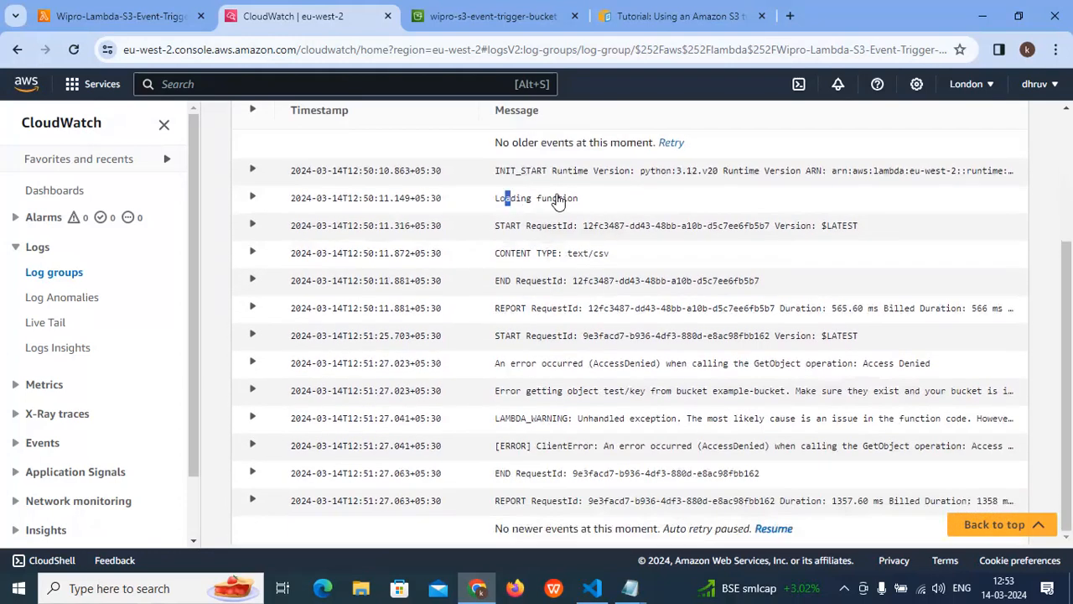
left_click_drag(505, 364, 615, 395)
left_click_drag(687, 418, 849, 428)
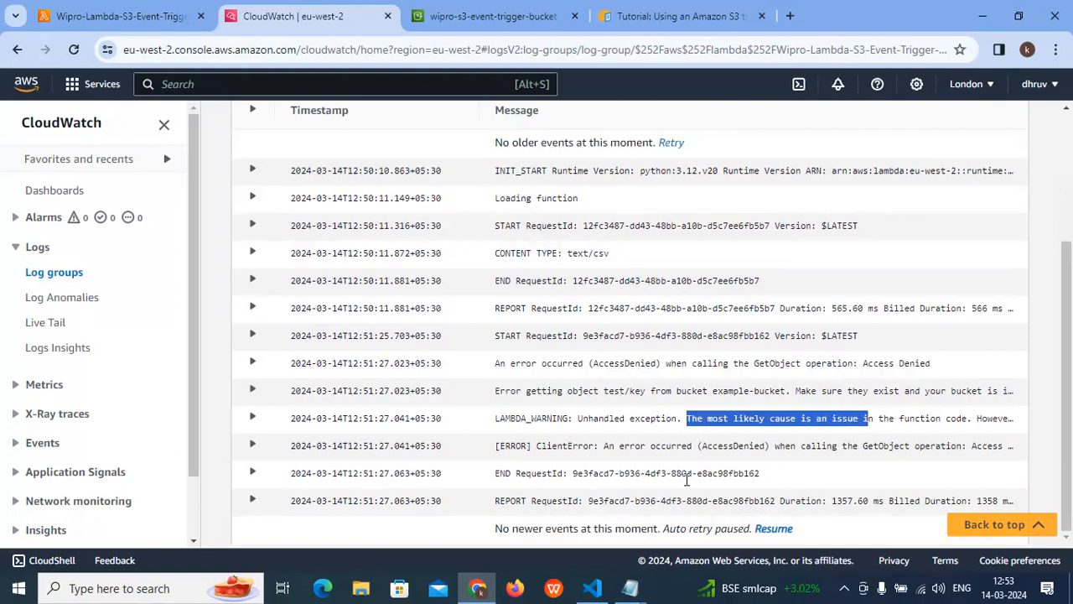
scroll(522, 473, "up", 3)
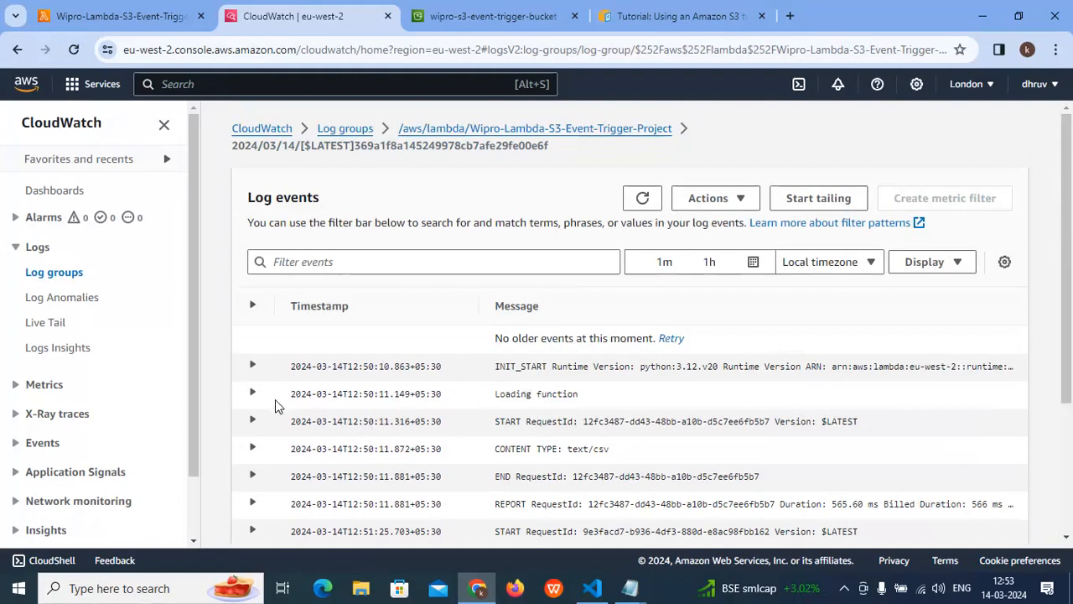
- Expand the log events from INIT_START through the first request's END and highlight the CONTENT TYPE: text/csv entry
left_click(252, 367)
left_click(252, 393)
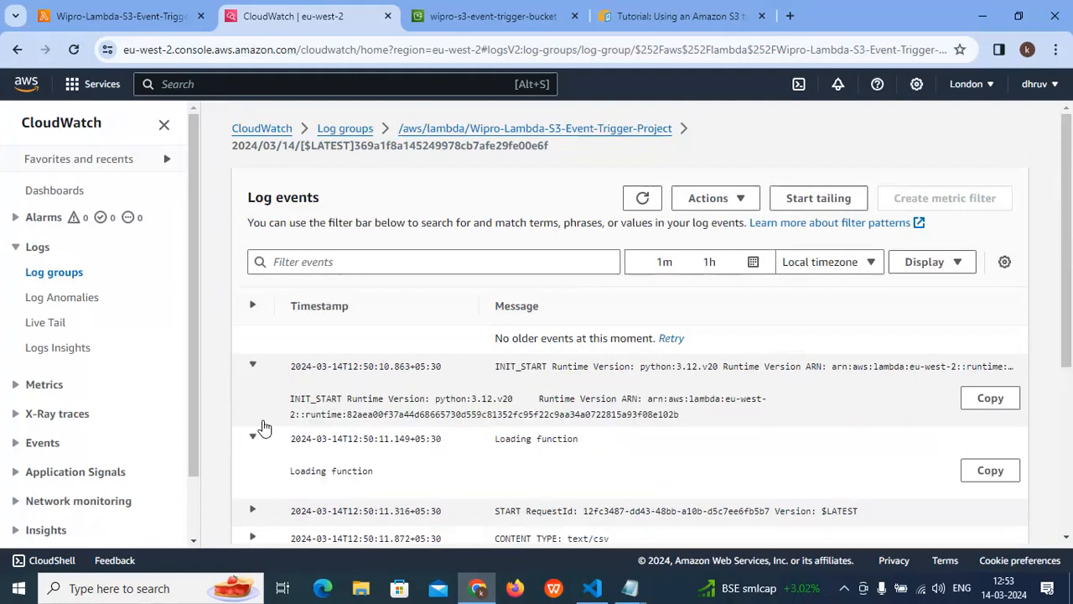
scroll(254, 366, "down", 2)
left_click(252, 348)
scroll(274, 374, "down", 1)
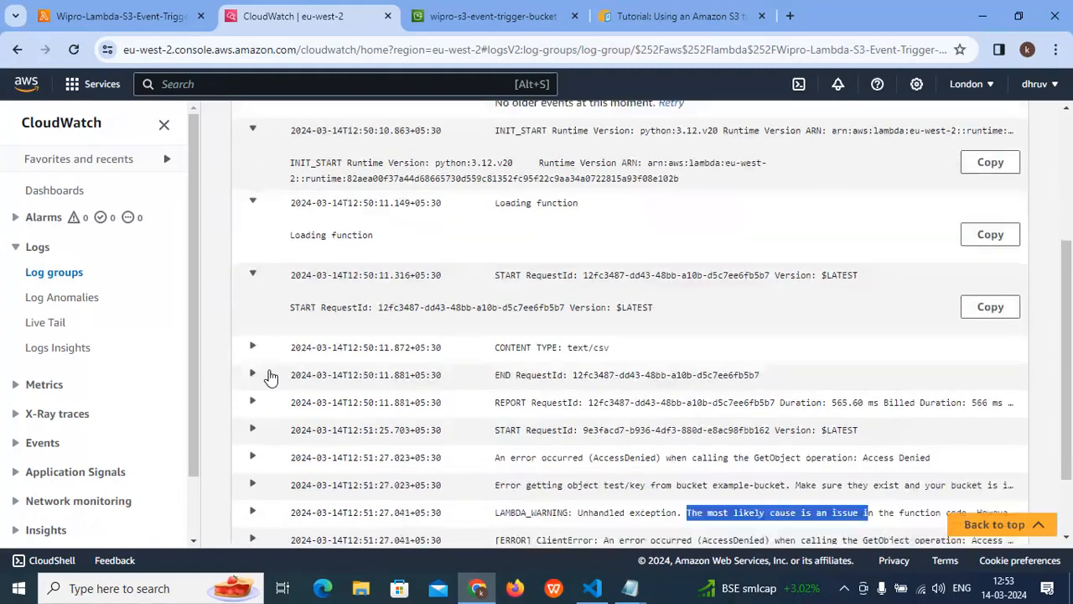
left_click(253, 348)
left_click(252, 417)
scroll(271, 407, "down", 1)
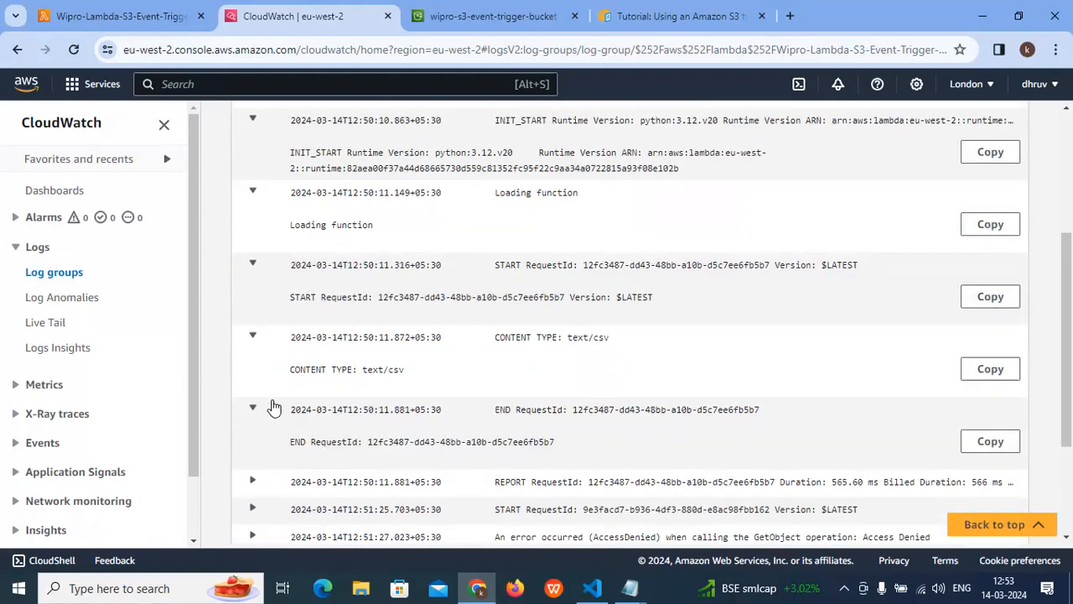
scroll(410, 238, "down", 2)
left_click_drag(410, 238, 271, 235)
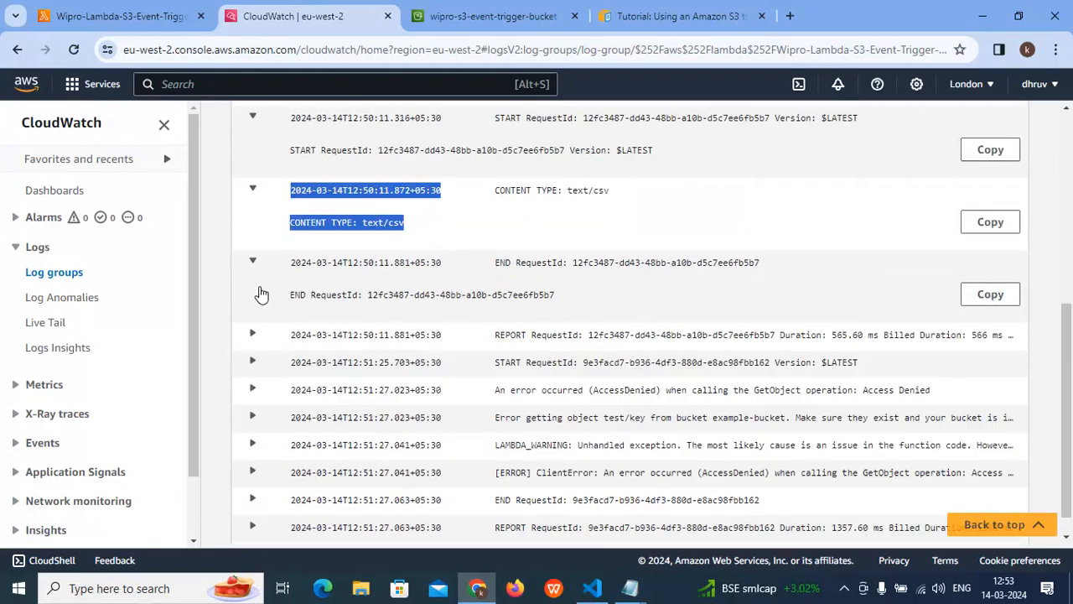
- Collapse the first request's END event and expand the second request's START, AccessDenied and "Error getting object" events
left_click(255, 270)
left_click(253, 335)
left_click(340, 418)
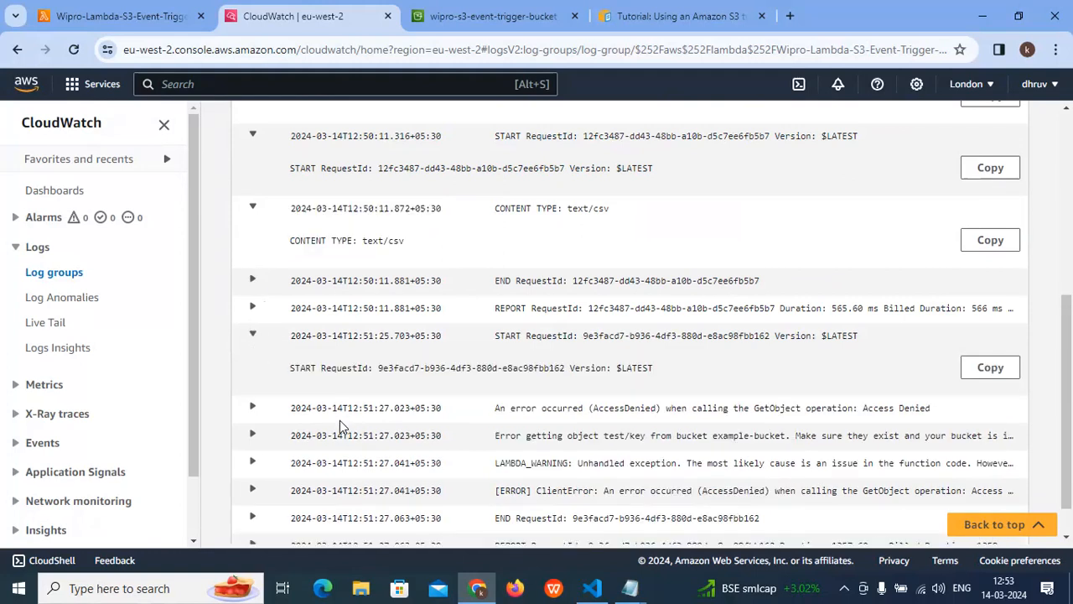
left_click(267, 409)
scroll(271, 406, "down", 1)
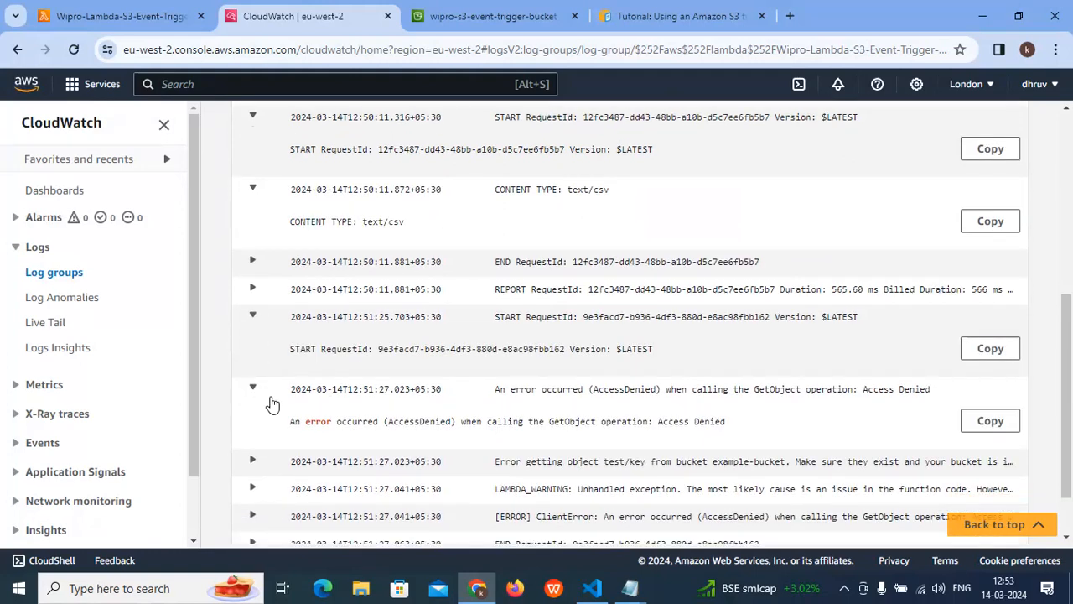
scroll(271, 404, "down", 1)
left_click(268, 403)
scroll(268, 407, "down", 1)
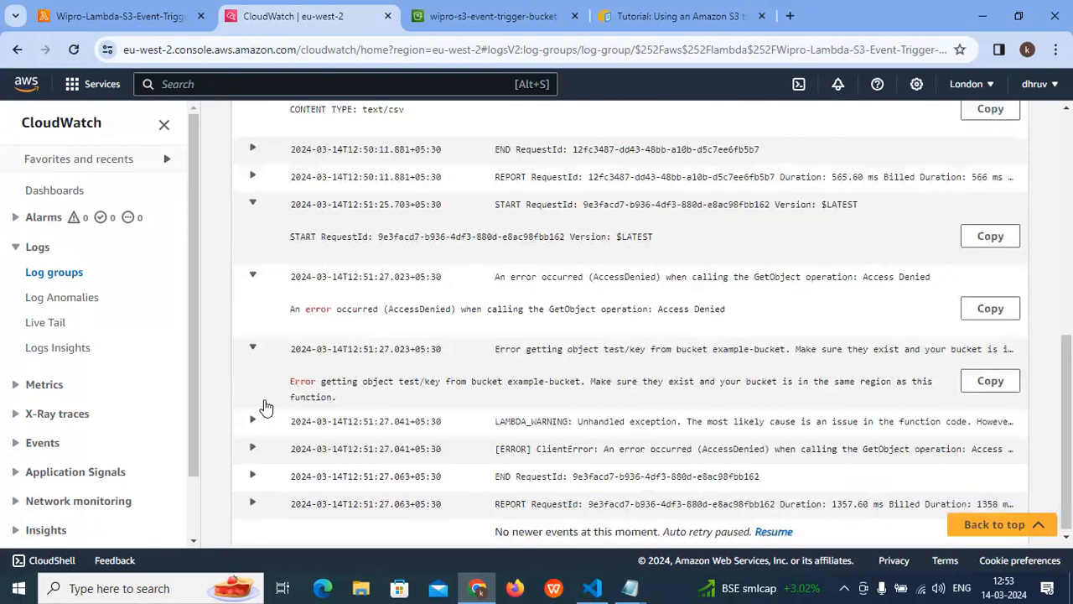
- Collapse the "Error getting object" event and expand the LAMBDA_WARNING and [ERROR] ClientError events to read their full text
left_click(265, 407)
left_click(256, 422)
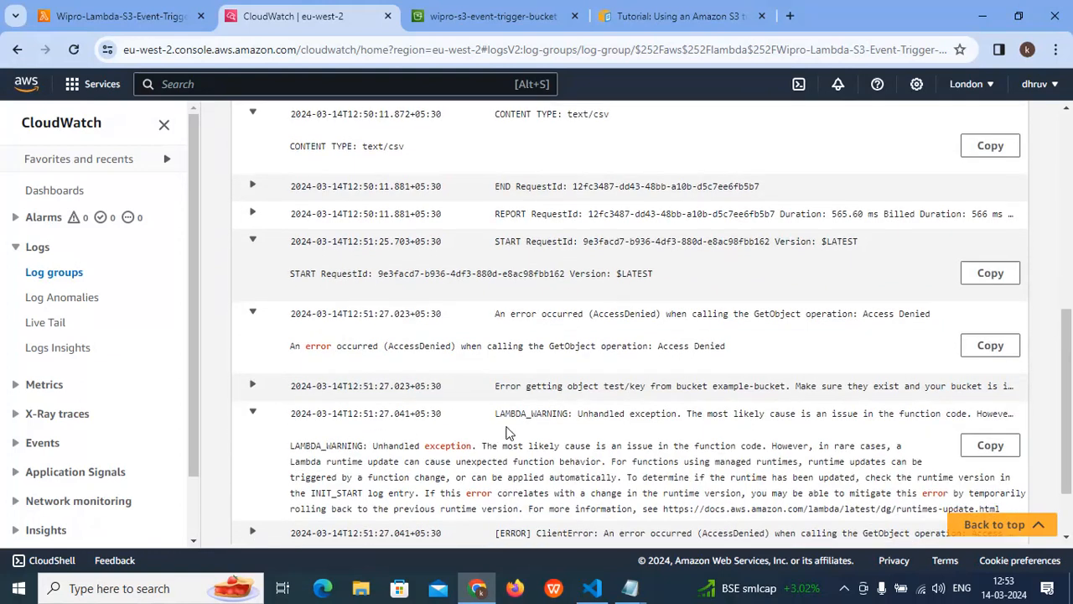
scroll(252, 448, "down", 1)
left_click(266, 453)
scroll(335, 445, "down", 2)
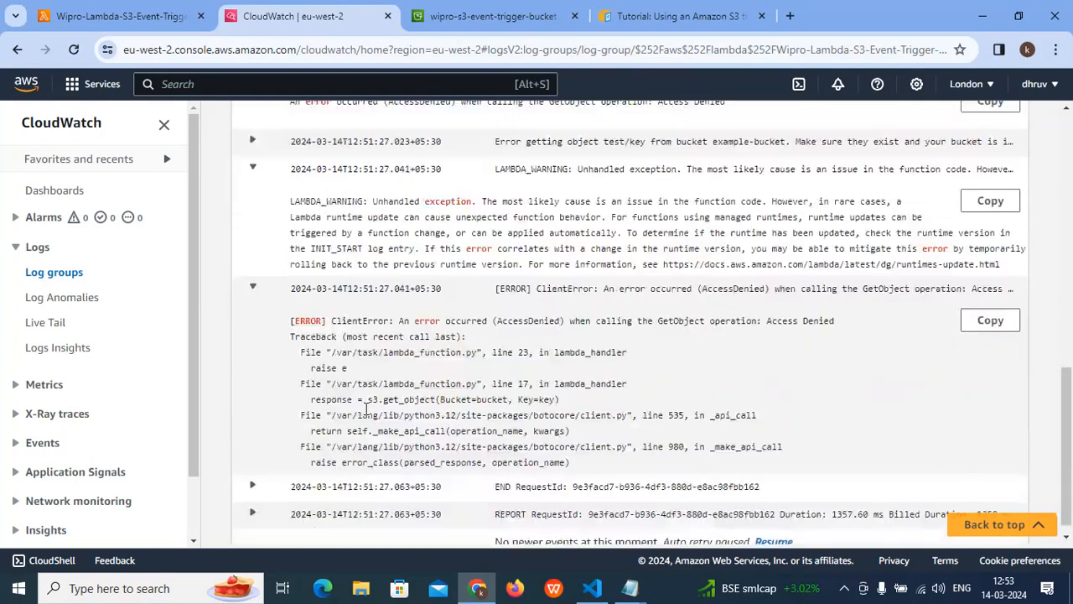
- Expand the second request's END event and examine the ClientError traceback through to the final log entries
scroll(277, 478, "down", 1)
left_click(279, 474)
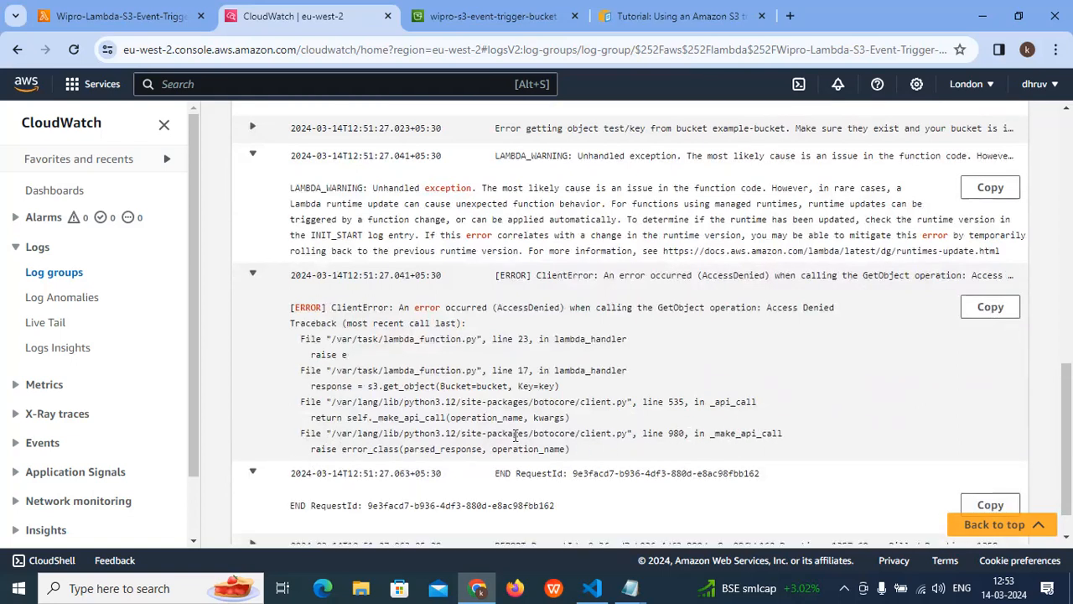
left_click_drag(572, 451, 338, 320)
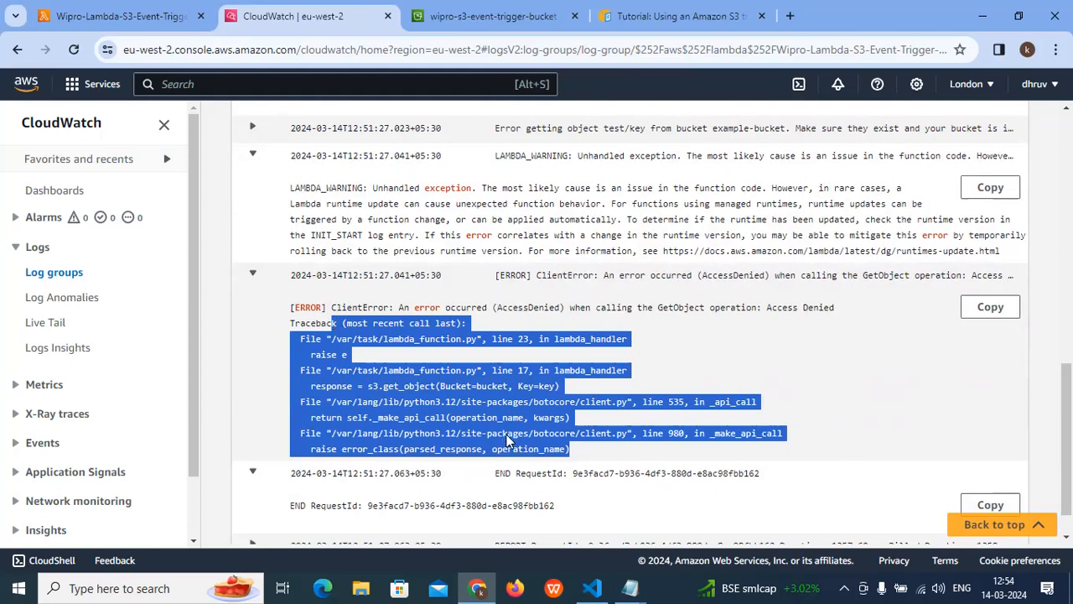
scroll(507, 437, "down", 1)
scroll(523, 459, "down", 1)
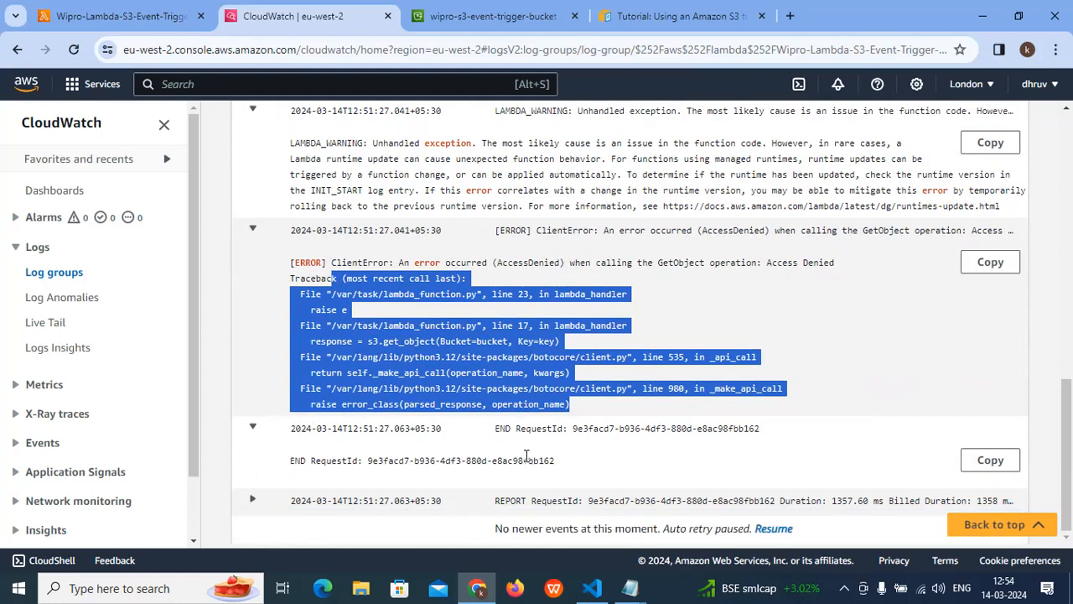
- Look back over the expanded log events, return to the Lambda function page and review its CloudWatch metrics up to the function overview
scroll(525, 456, "up", 15)
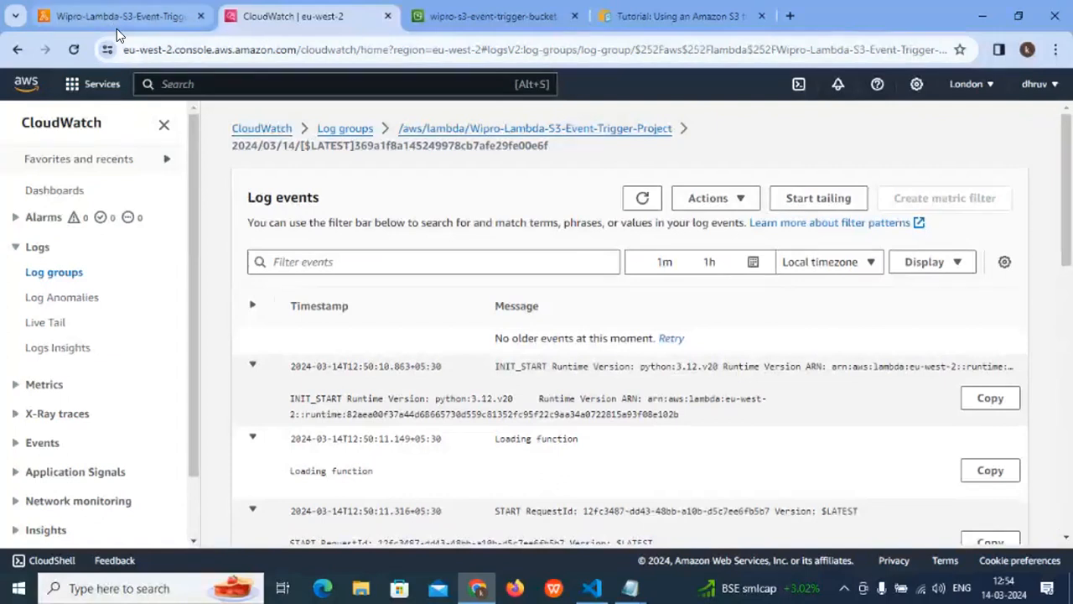
scroll(474, 228, "down", 4)
scroll(475, 229, "up", 1)
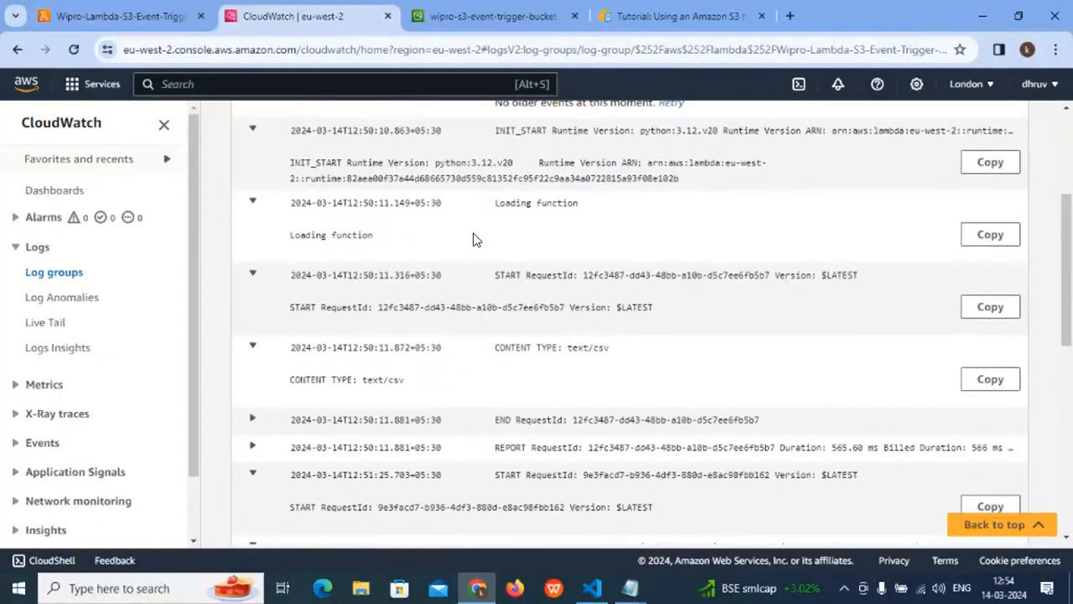
left_click(107, 17)
scroll(282, 306, "up", 10)
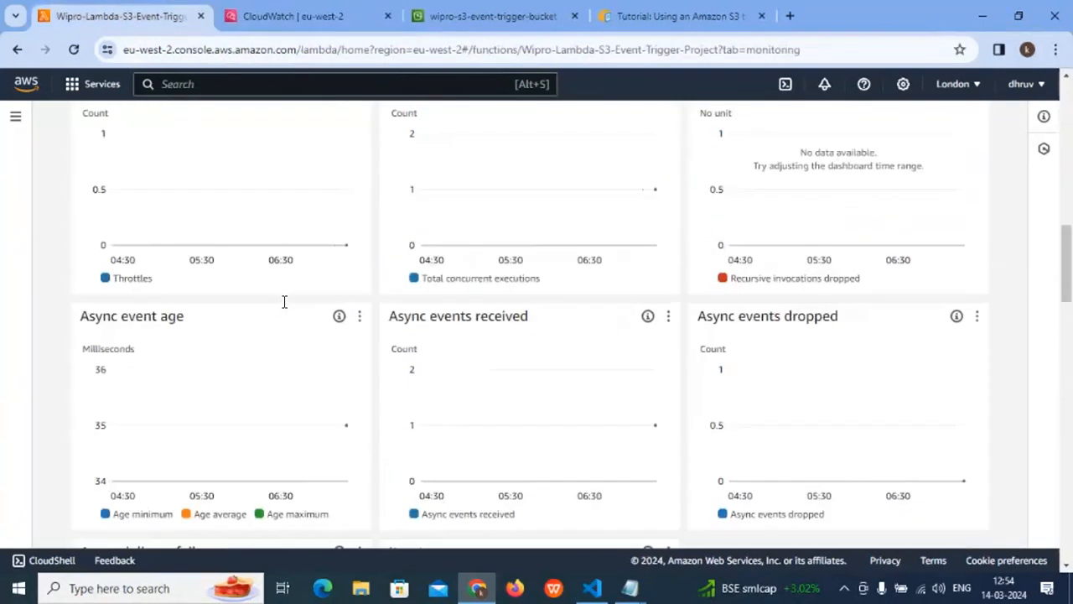
scroll(302, 331, "up", 5)
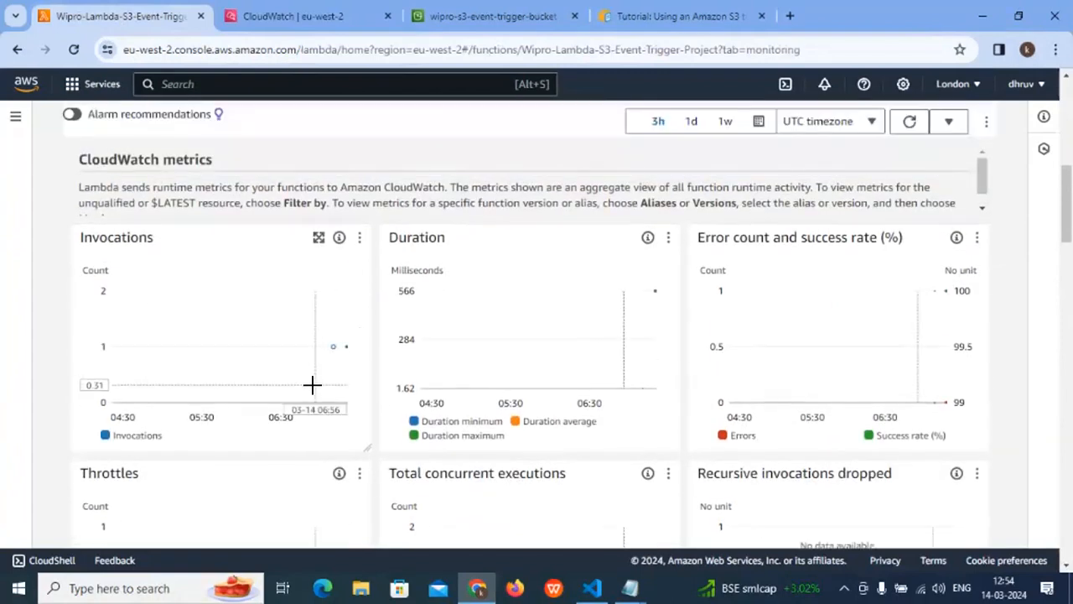
scroll(316, 382, "up", 1)
scroll(319, 385, "up", 6)
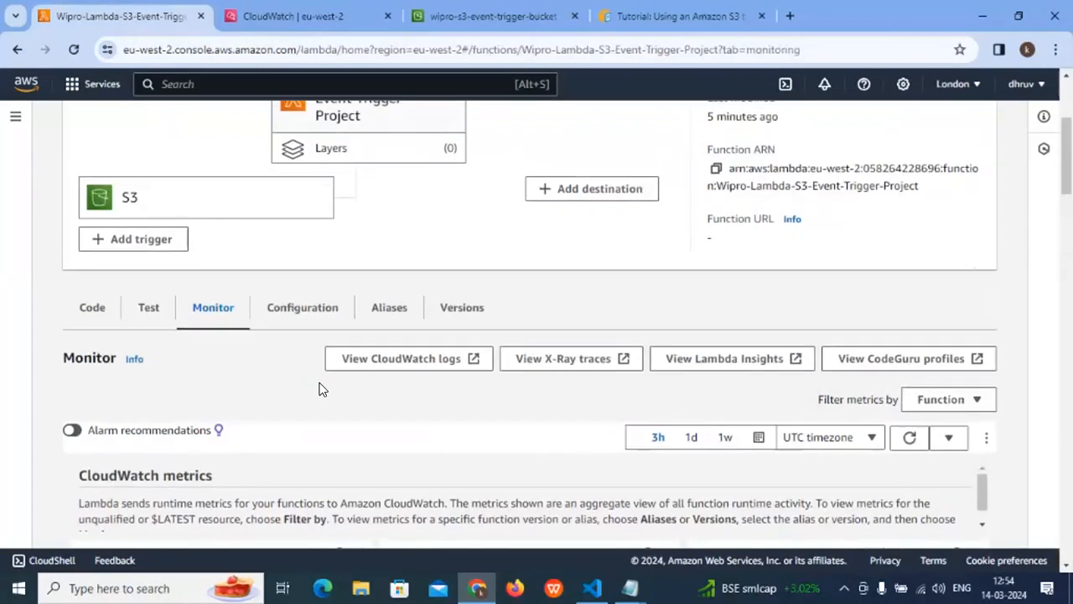
- Start adding a trigger to the function, browse the available sources such as API Gateway, S3, SNS and SQS, and cancel
left_click(145, 476)
left_click(164, 275)
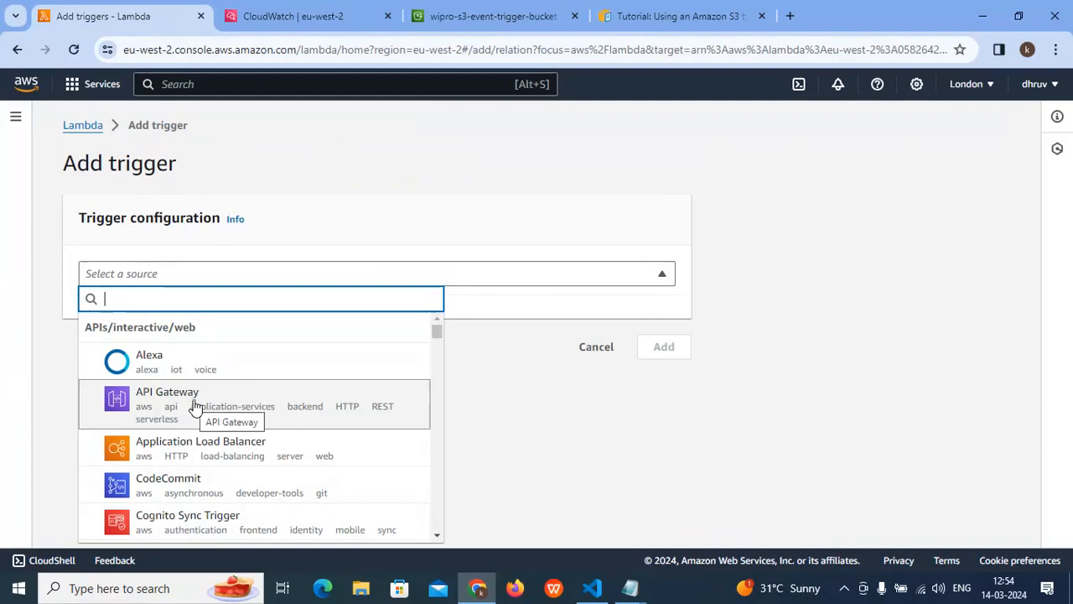
scroll(202, 405, "down", 1)
scroll(209, 405, "down", 5)
scroll(207, 409, "up", 2)
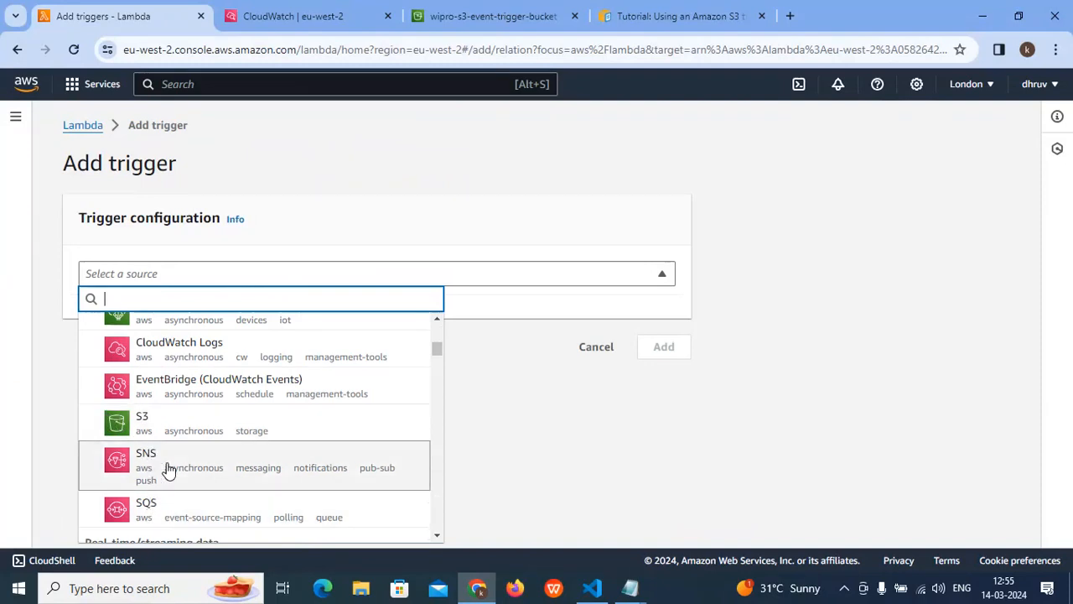
scroll(168, 465, "down", 2)
scroll(176, 419, "up", 2)
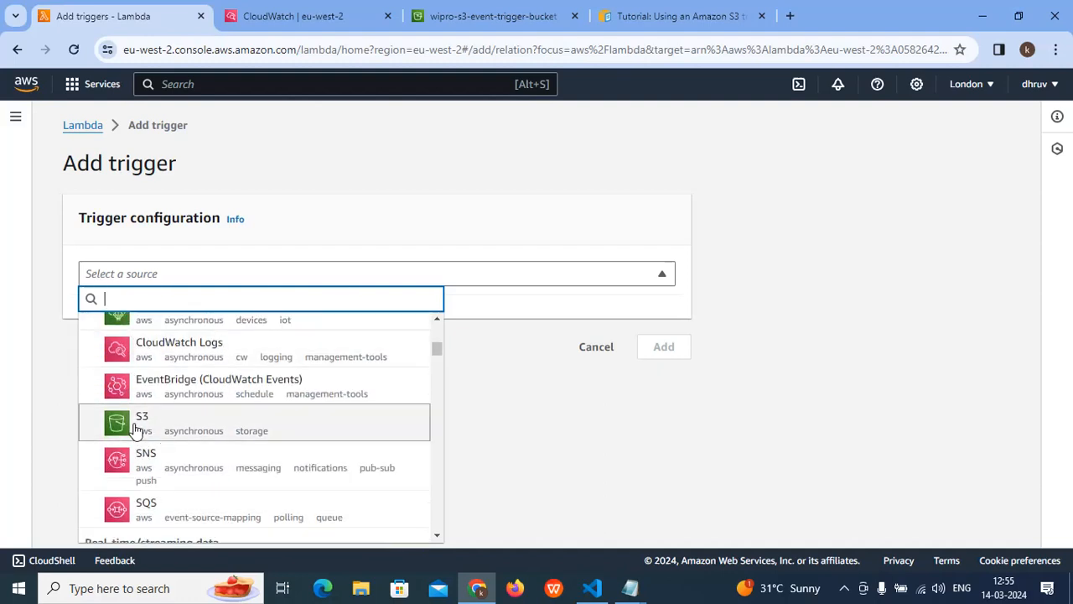
scroll(216, 469, "down", 4)
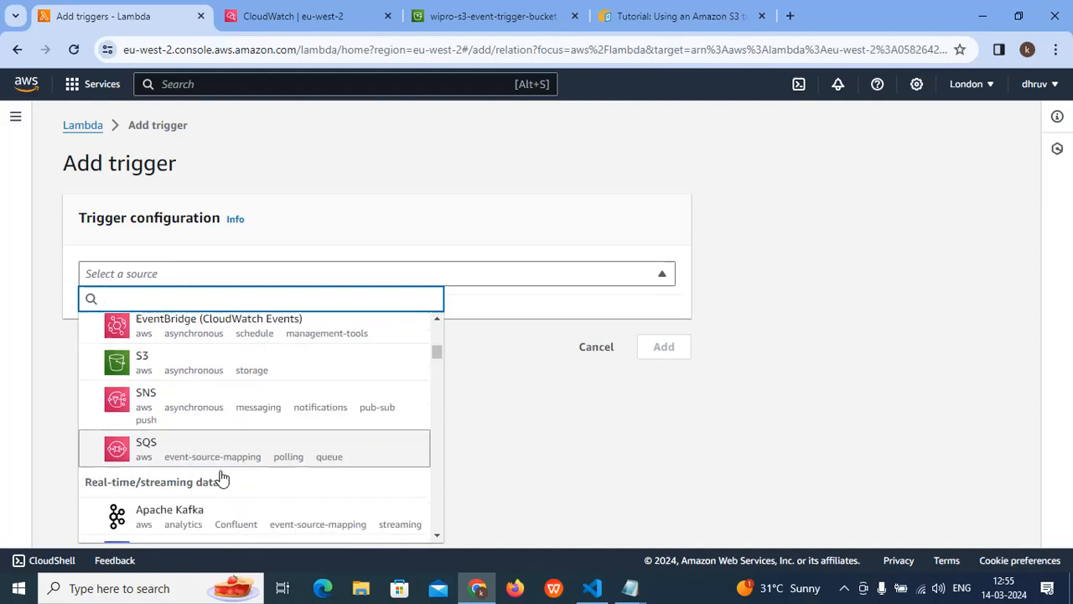
left_click(646, 407)
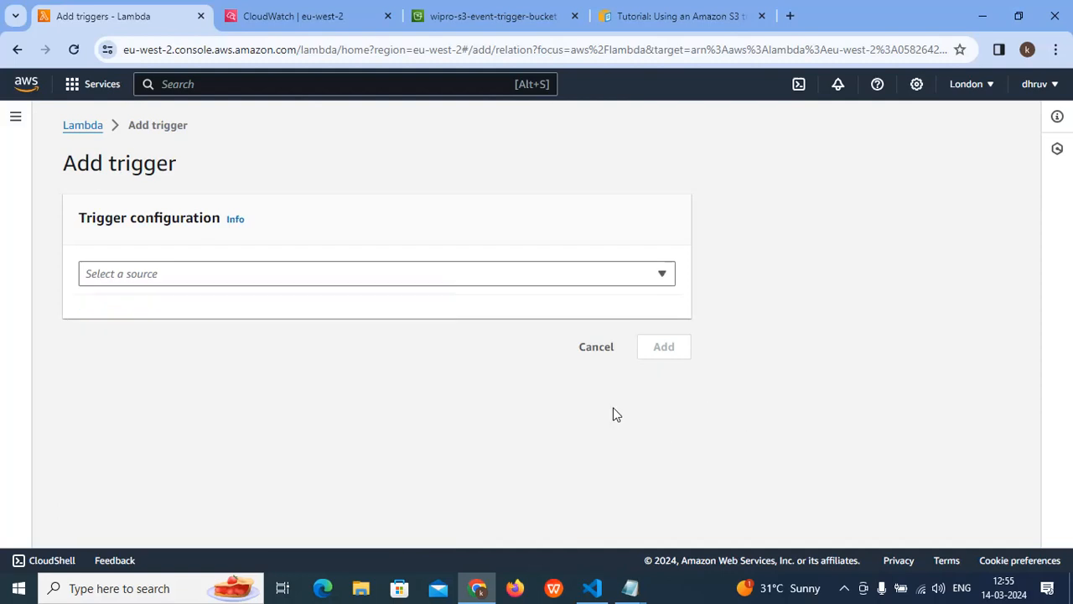
left_click(585, 350)
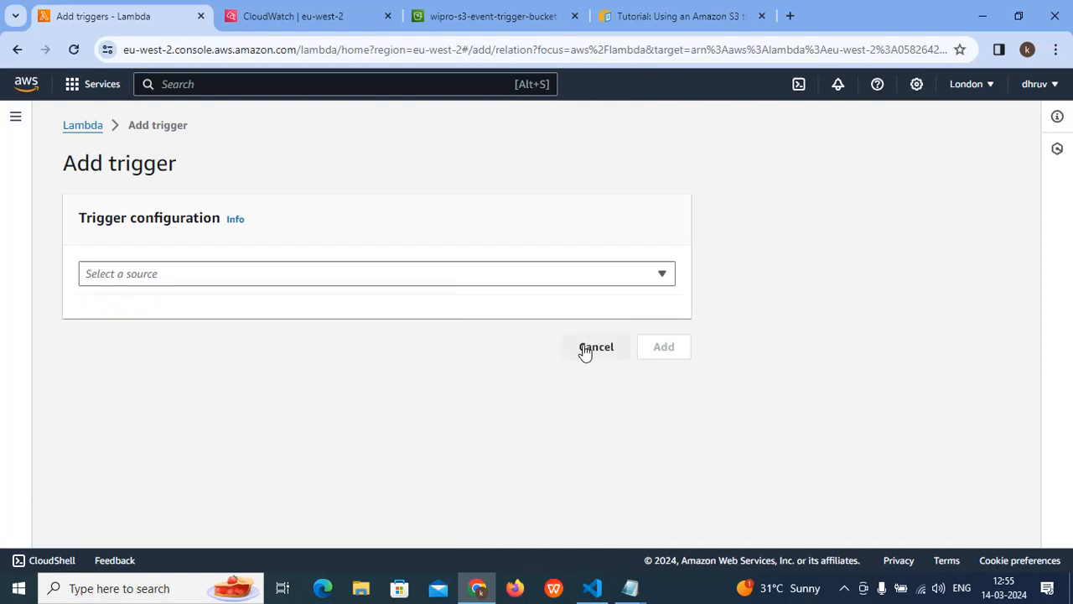
- Show the function's code source and look at the lambda_function file
scroll(500, 348, "down", 3)
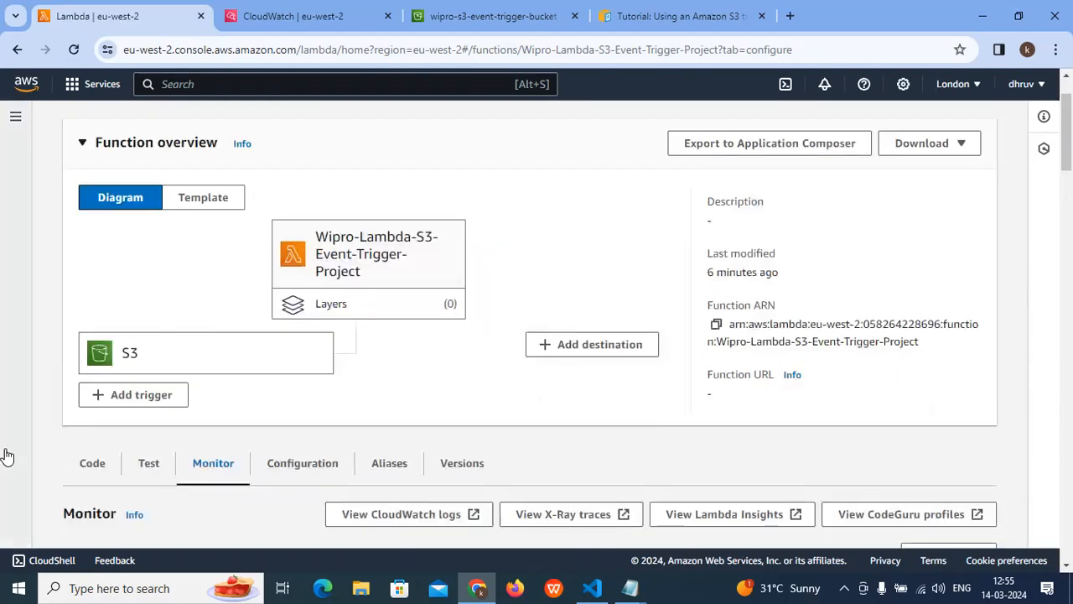
left_click(91, 463)
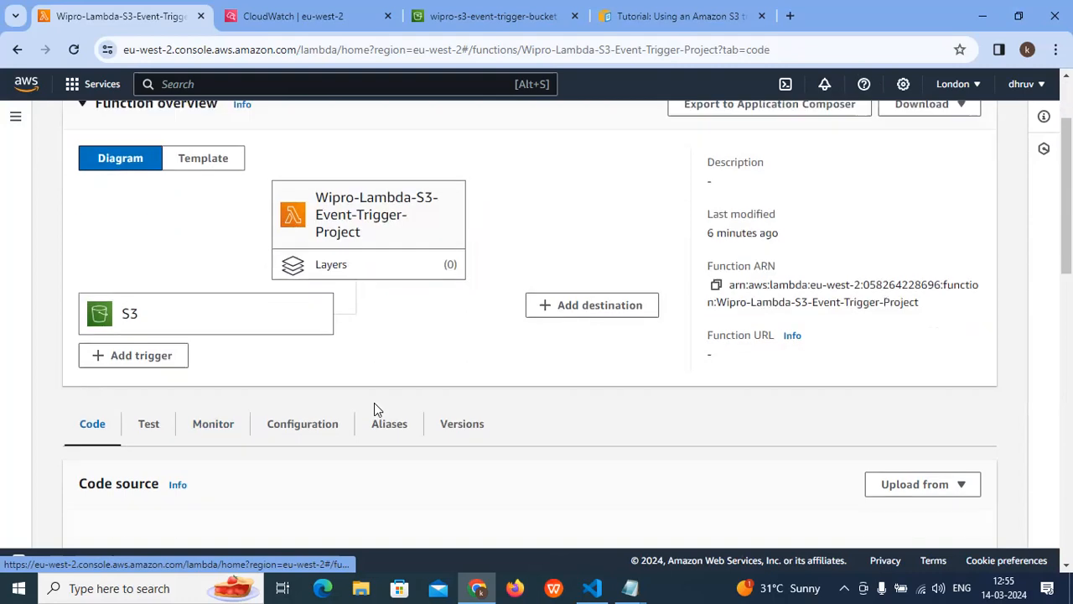
scroll(374, 412, "down", 2)
left_click(327, 441)
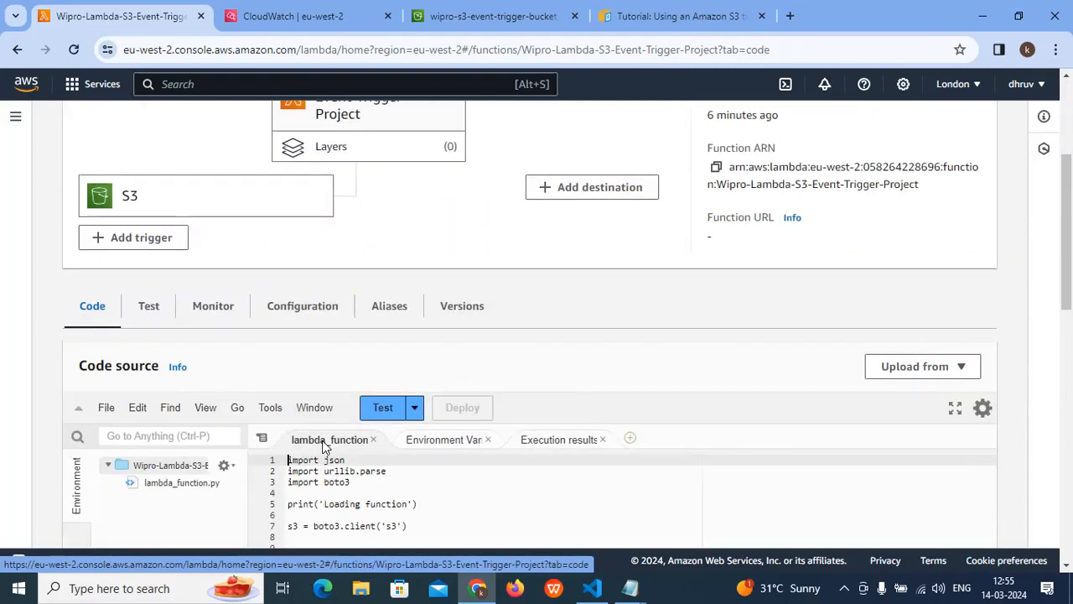
scroll(466, 478, "down", 3)
scroll(335, 470, "up", 3)
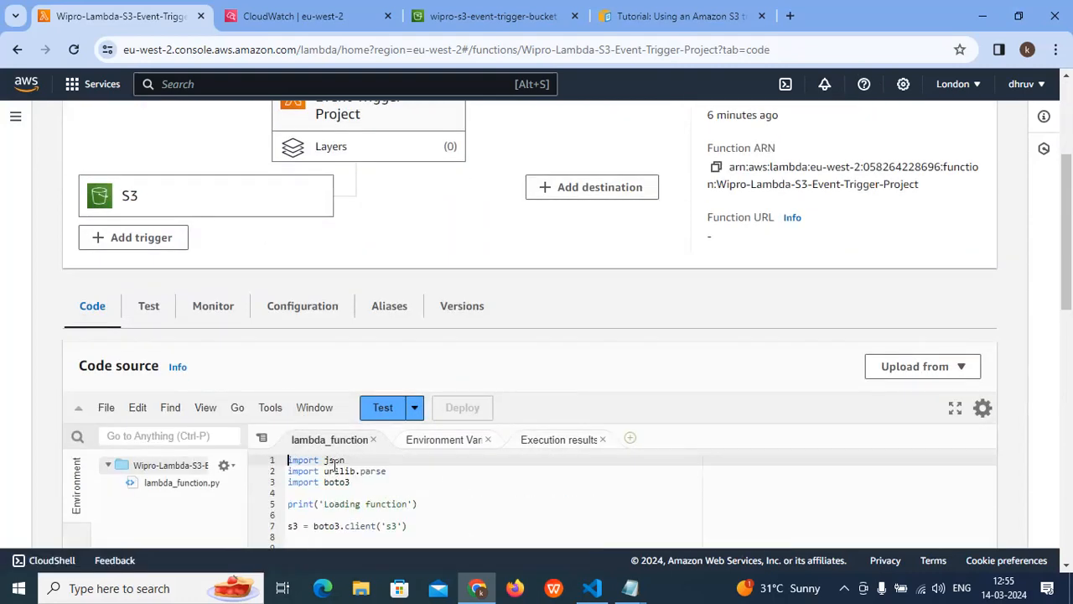
- Go to the function's layers from the overview diagram and look back over the lambda_handler code to the page header
scroll(342, 394, "up", 1)
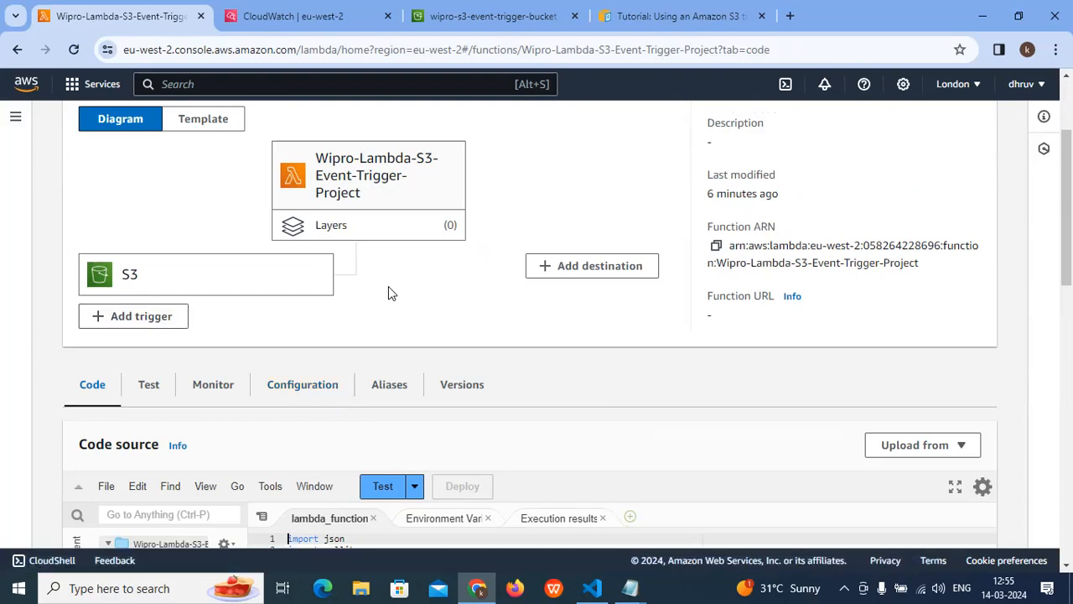
right_click(362, 222)
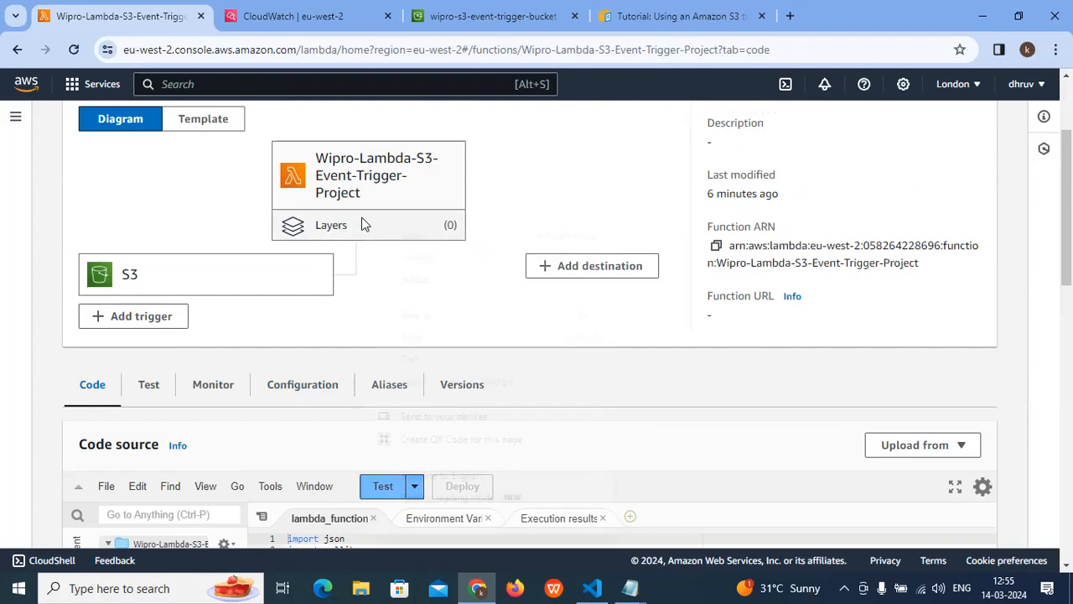
left_click(292, 225)
scroll(352, 280, "up", 8)
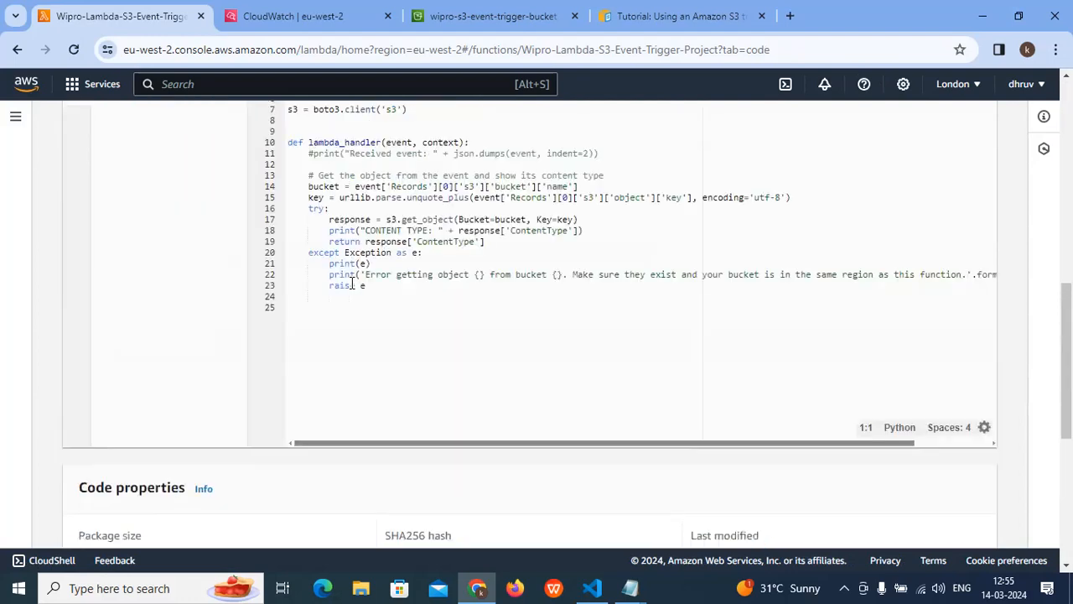
scroll(361, 294, "up", 5)
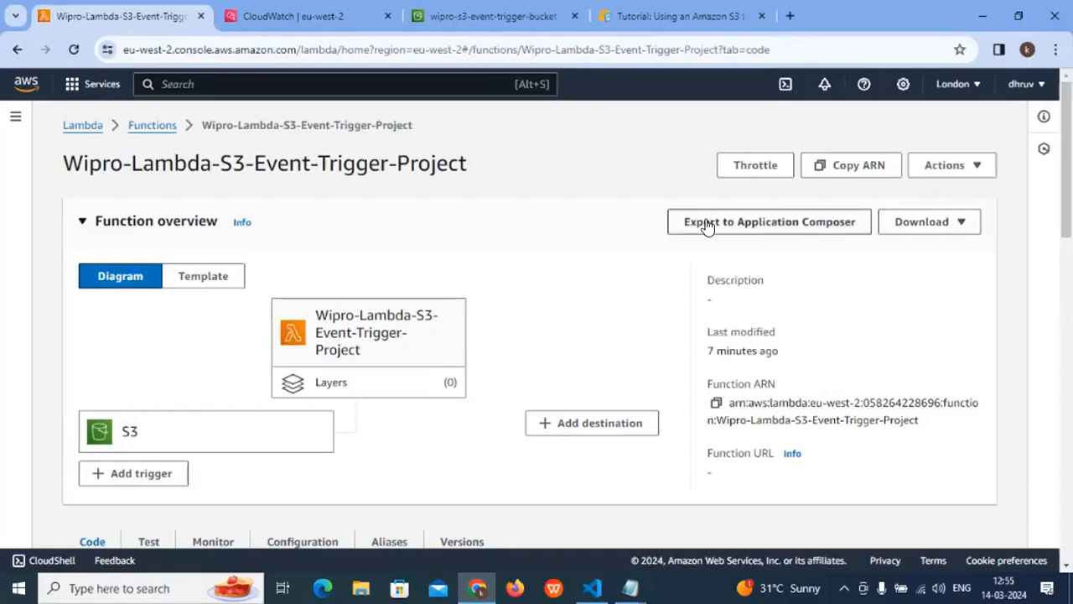
- Examine the actions and download options available for the function without choosing any
left_click(973, 173)
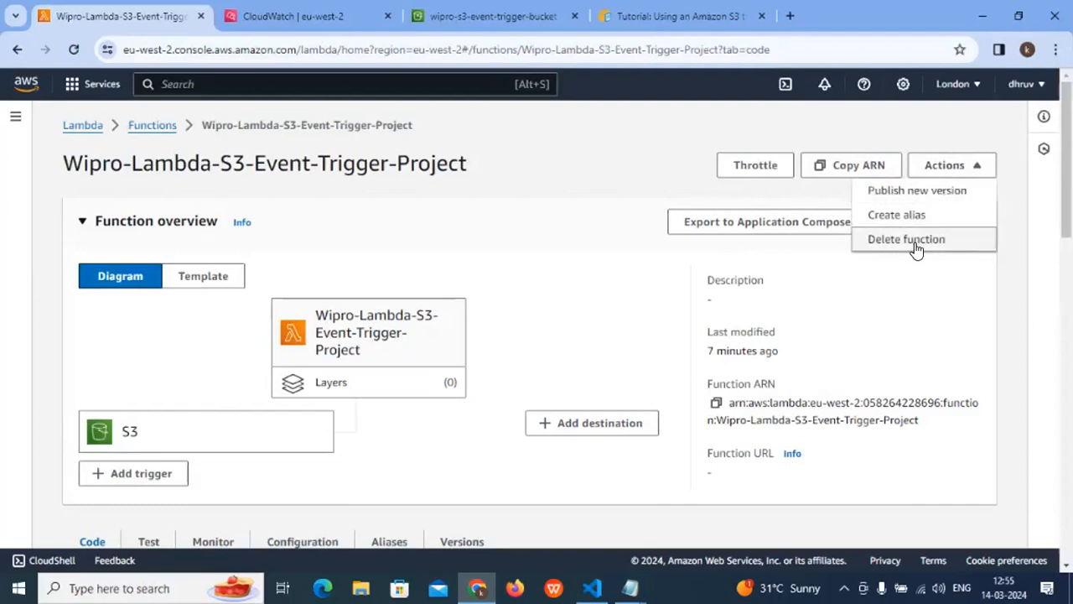
left_click(810, 299)
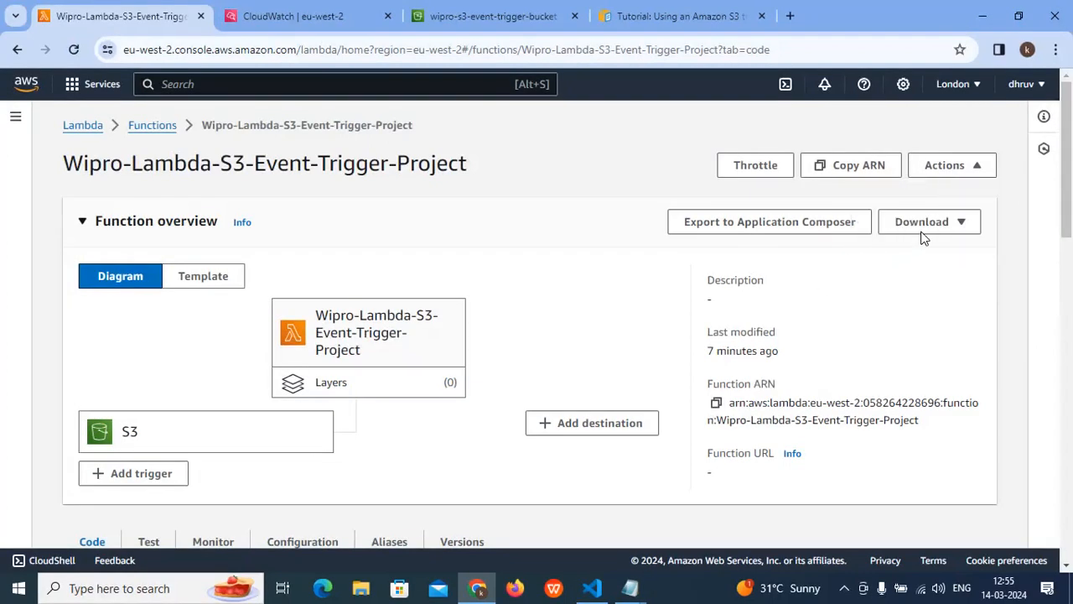
left_click(959, 226)
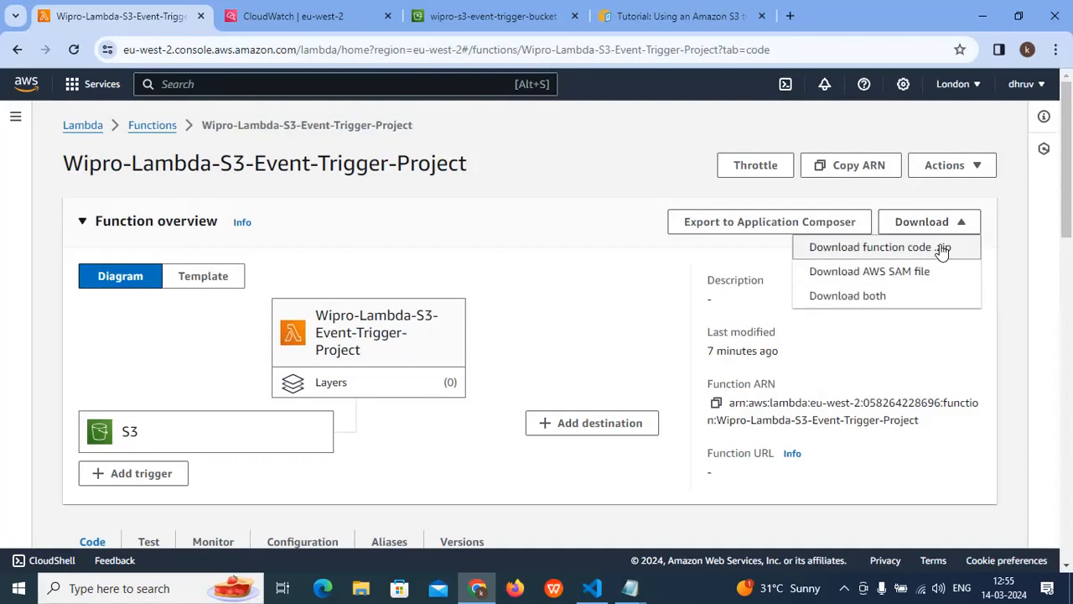
left_click(851, 328)
- Highlight the Function URL label in the function overview details
scroll(814, 317, "down", 1)
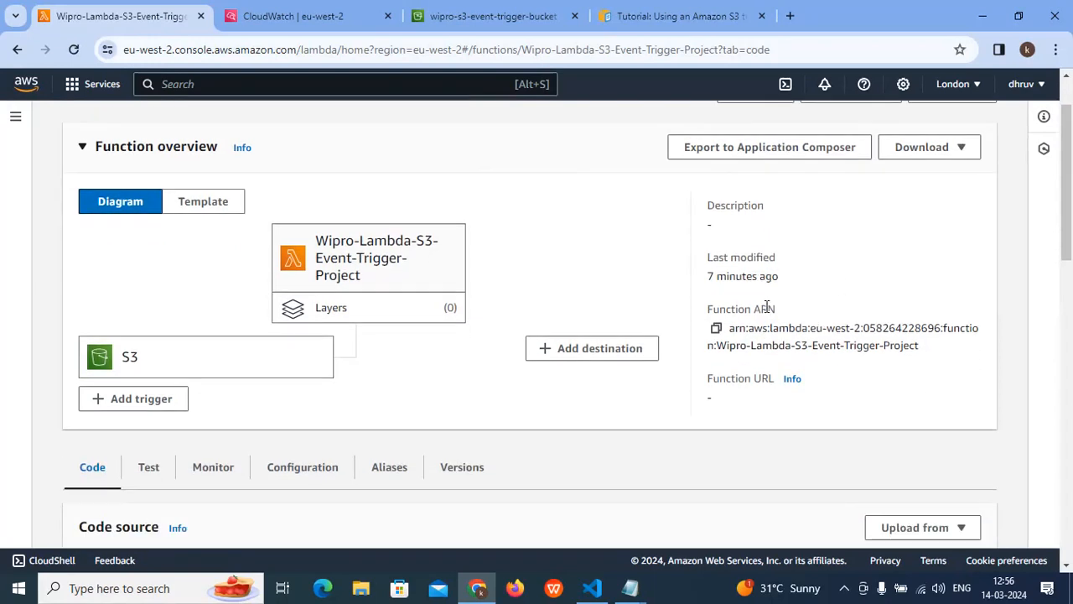
left_click_drag(724, 378, 858, 383)
scroll(858, 383, "up", 1)
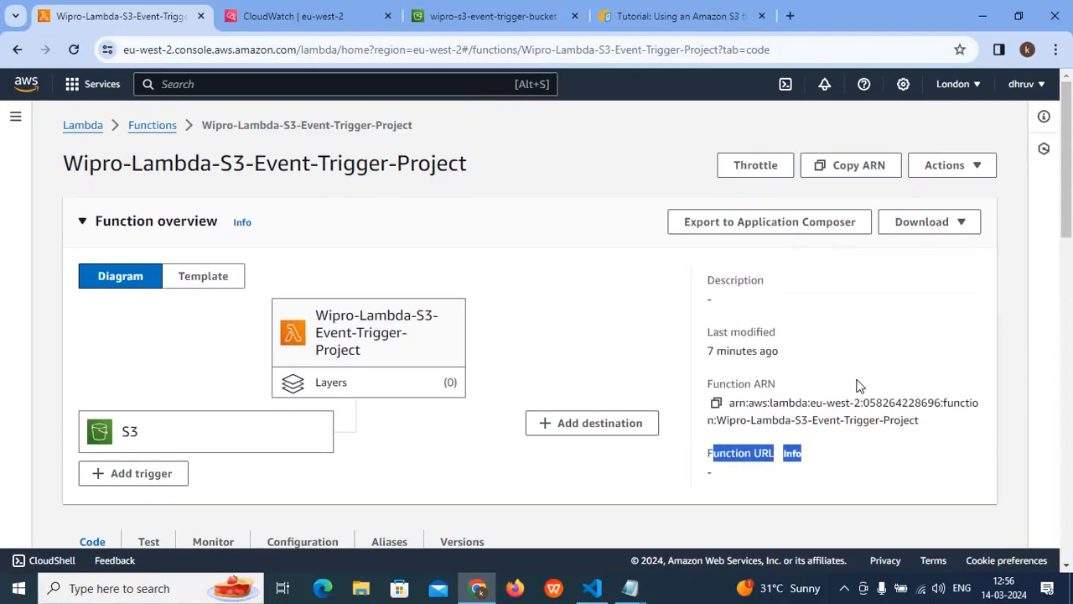
- Export the function to Application Composer with the default transfer bucket lambdasam-273143cada-eu-west-2 and confirm the project's creation
right_click(770, 224)
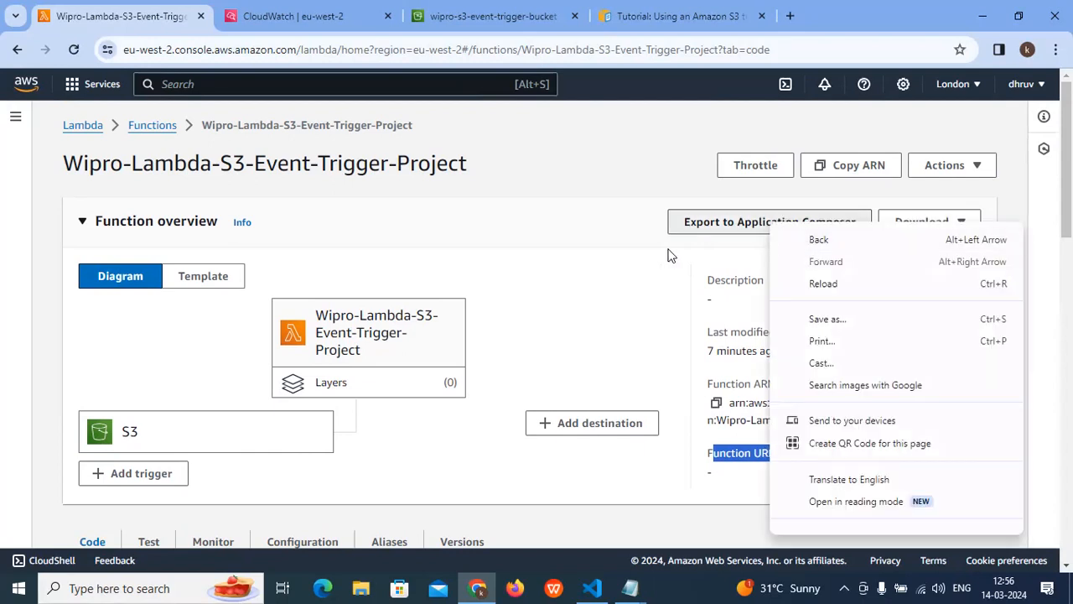
left_click(668, 251)
left_click(746, 226)
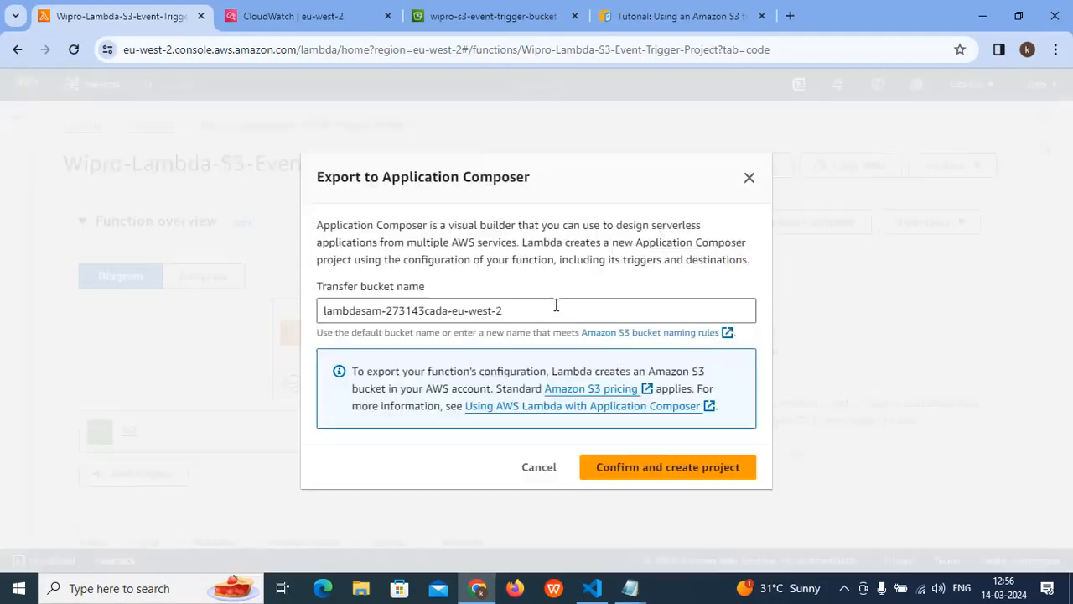
left_click(688, 479)
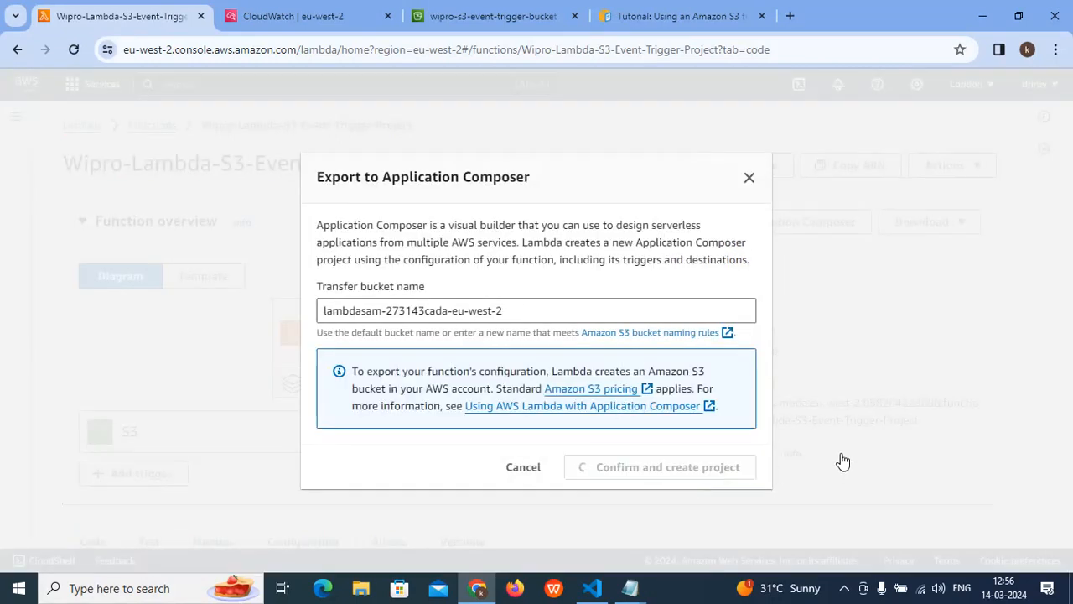
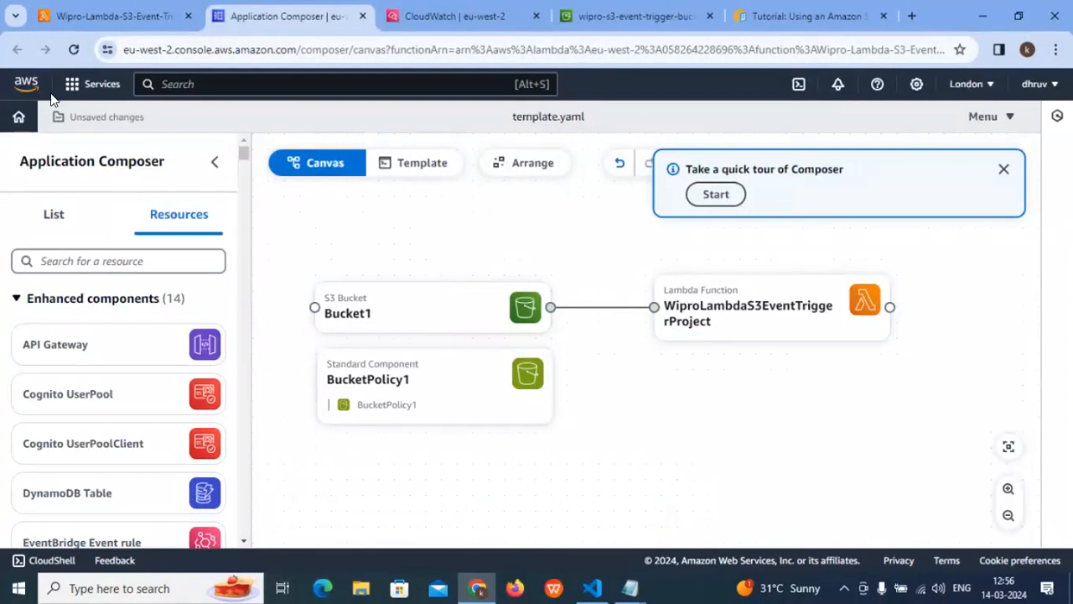
- Browse the resource palette and go through all five steps of the Composer tour to its end
scroll(114, 285, "down", 7)
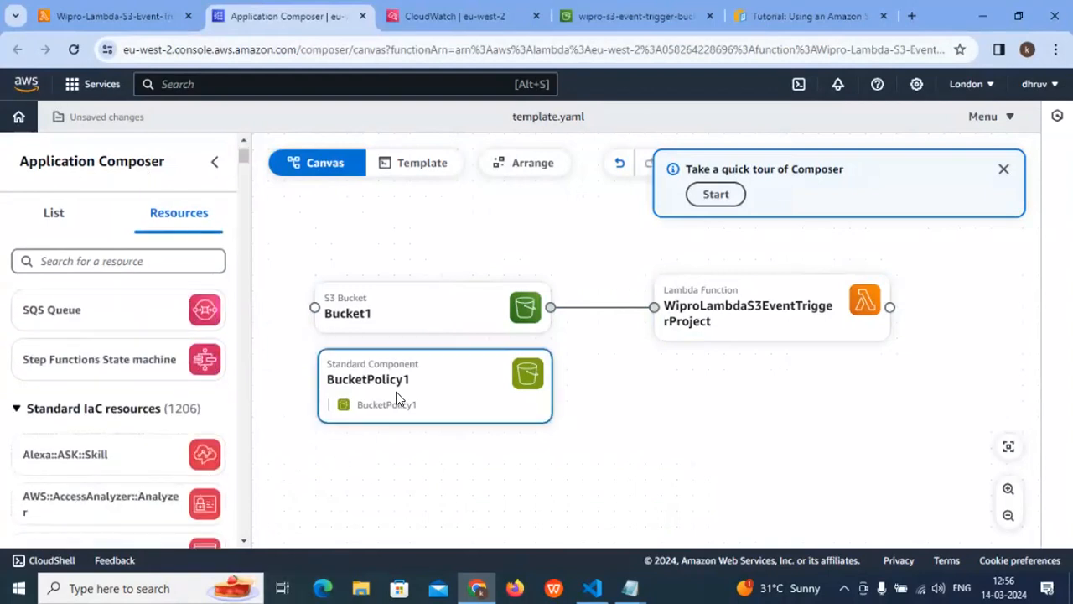
scroll(33, 376, "down", 4)
scroll(79, 395, "up", 10)
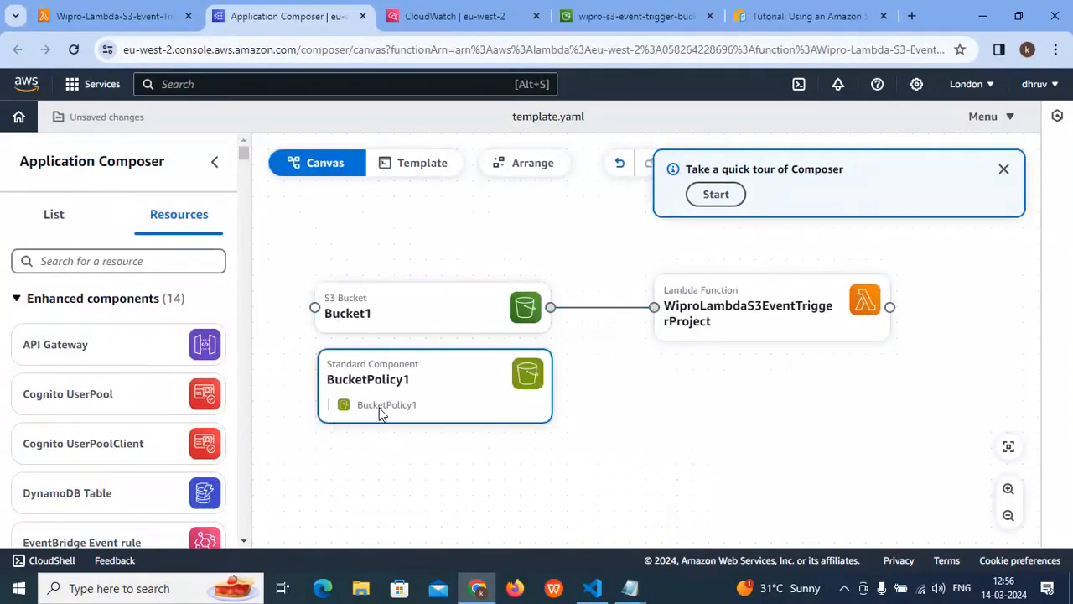
left_click(716, 195)
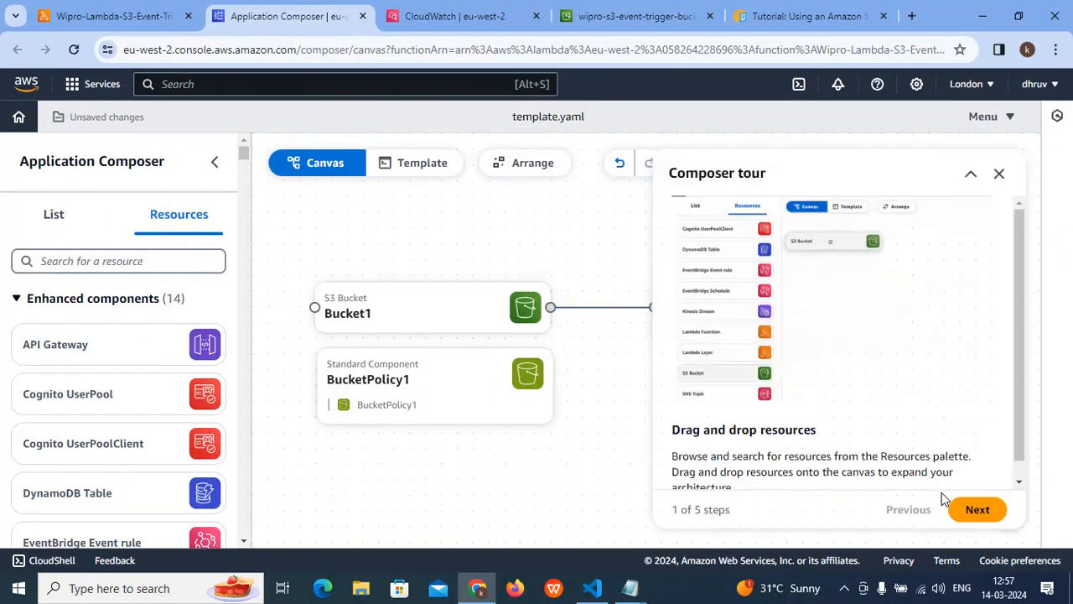
left_click(975, 508)
left_click(974, 508)
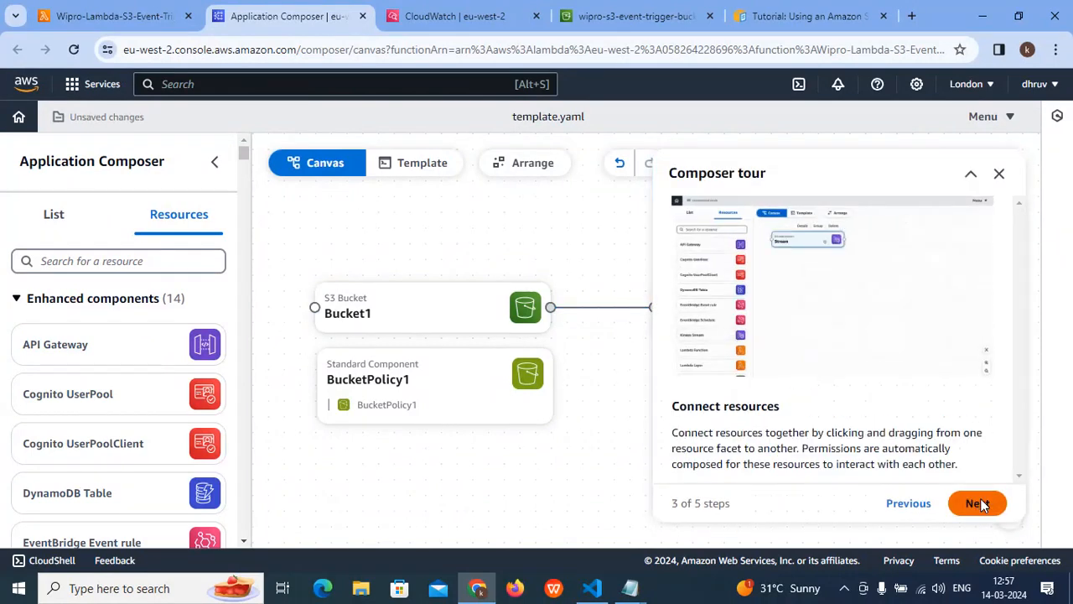
left_click(976, 506)
left_click(977, 473)
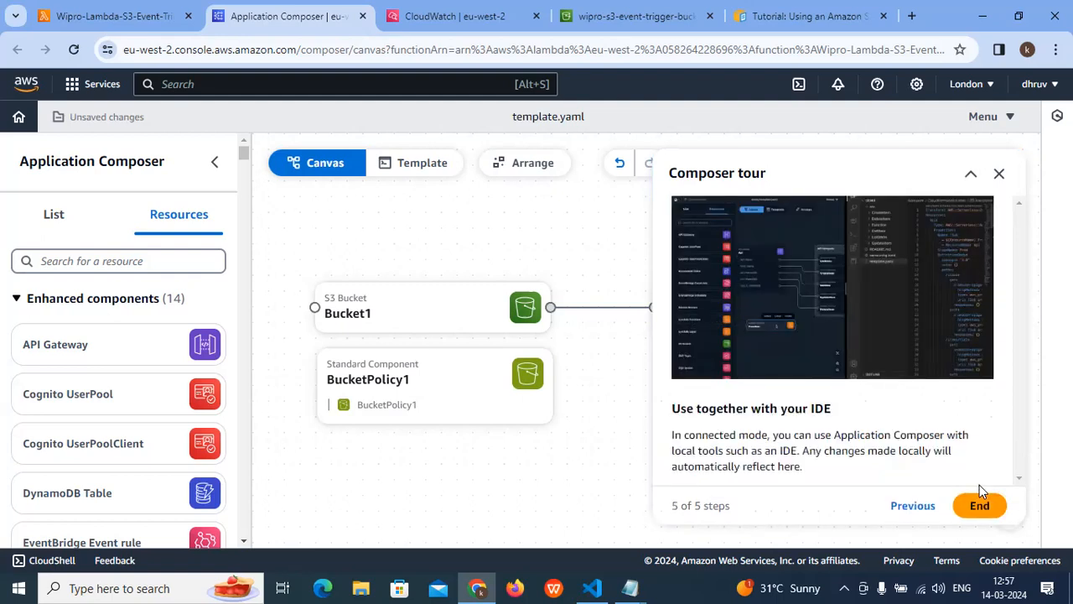
left_click(984, 505)
- Look over the canvas, review the YAML code of template.yaml and return to the canvas view
scroll(666, 343, "down", 3)
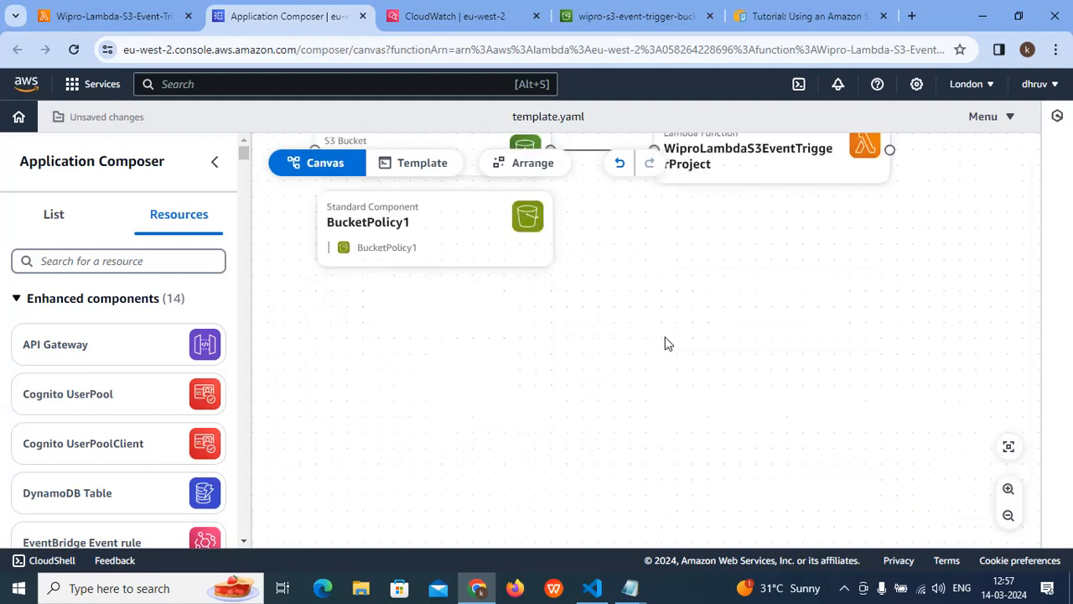
scroll(667, 346, "up", 3)
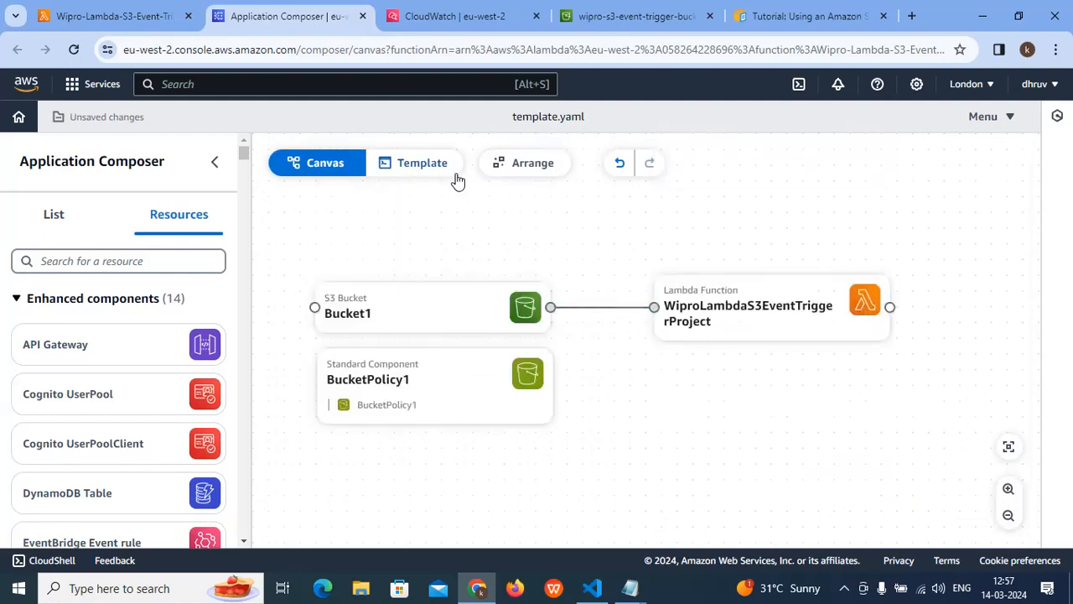
left_click(402, 162)
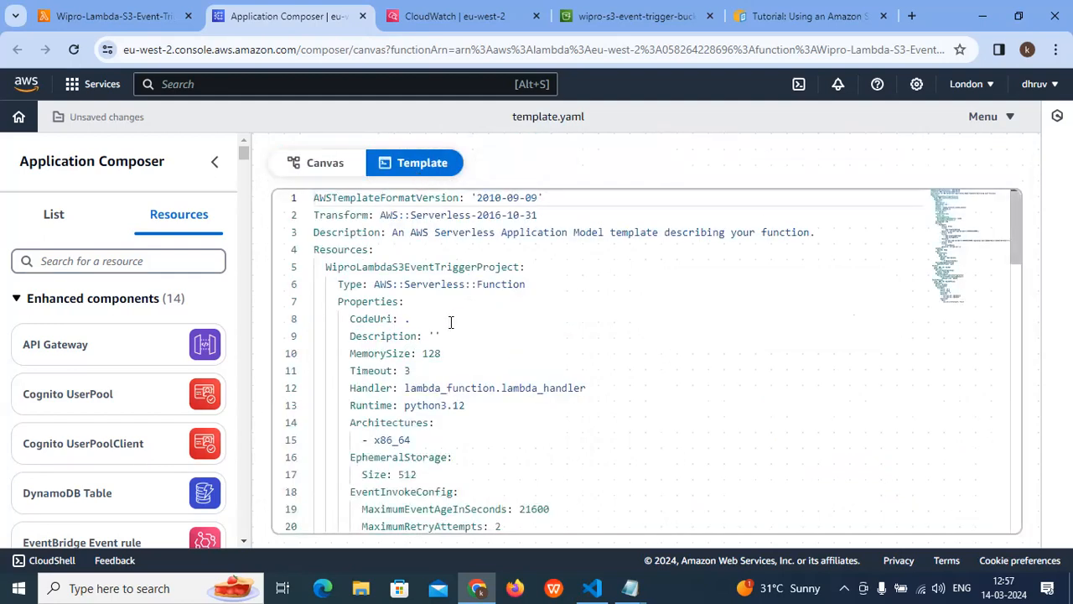
scroll(448, 316, "down", 4)
scroll(448, 319, "down", 2)
scroll(444, 302, "up", 6)
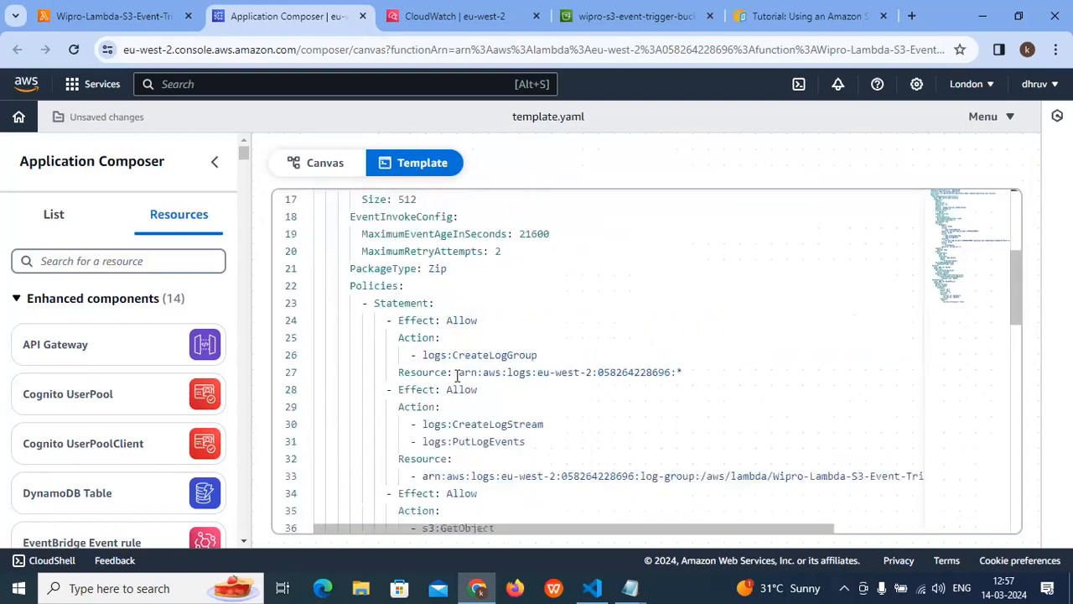
left_click(326, 180)
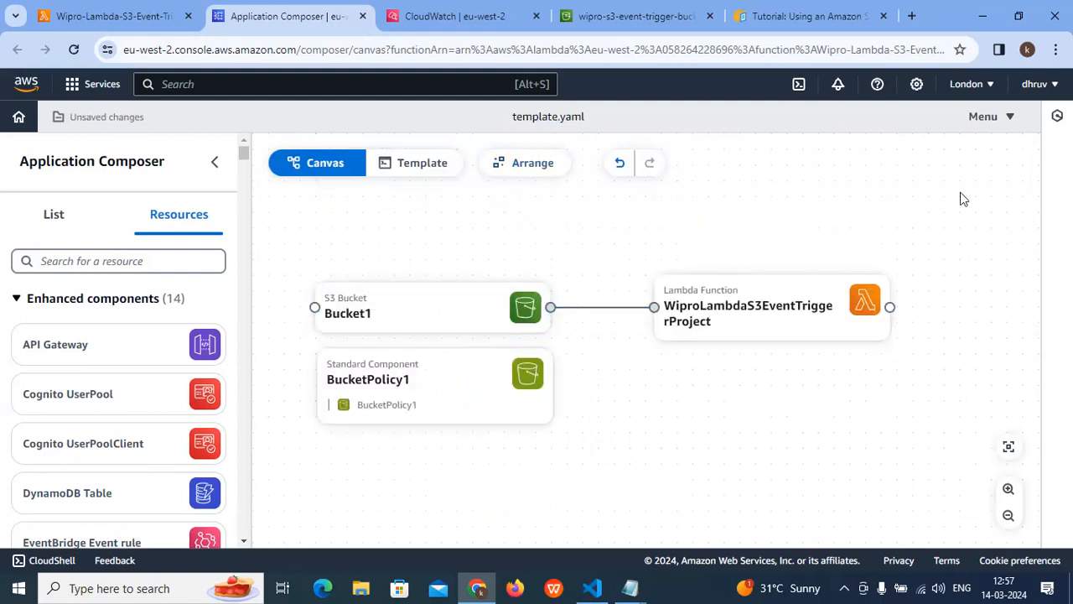
- Examine the project menu's options without choosing any and show the list of resources in the project
left_click(1021, 118)
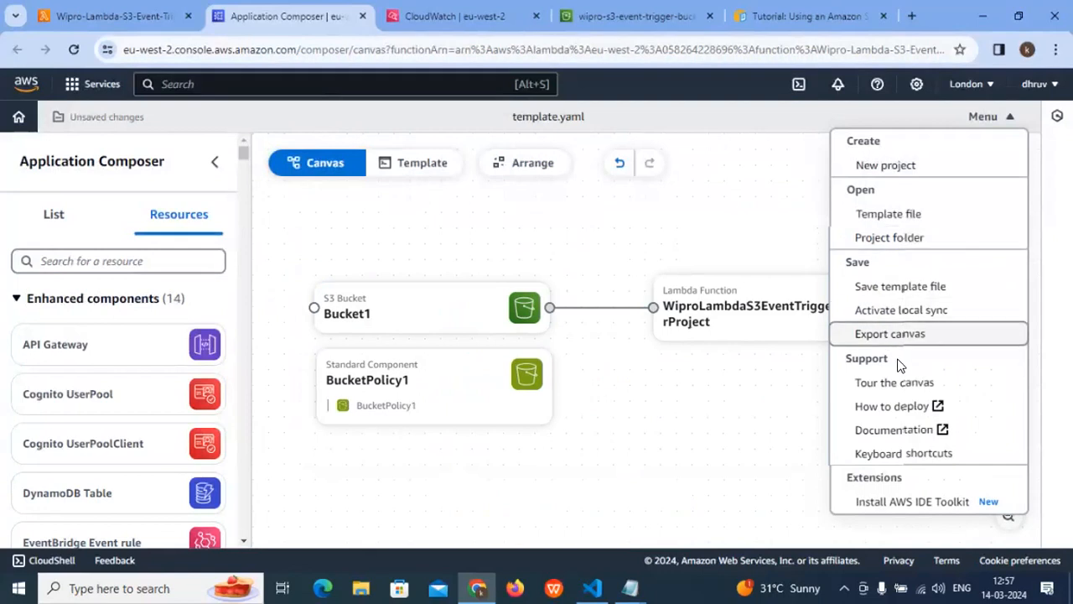
left_click(730, 437)
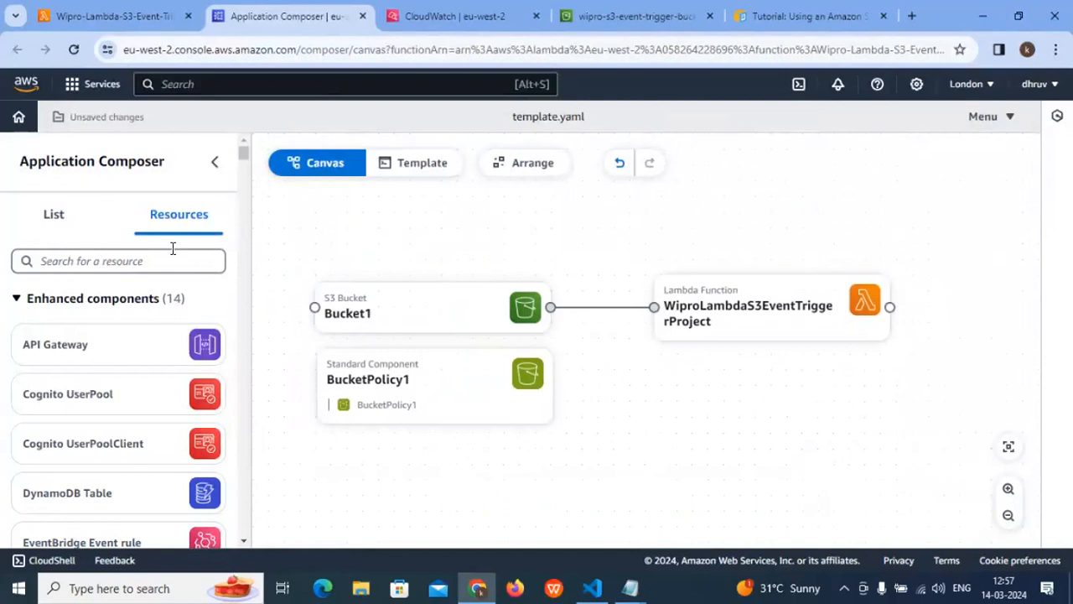
left_click(46, 215)
left_click(160, 219)
left_click(53, 213)
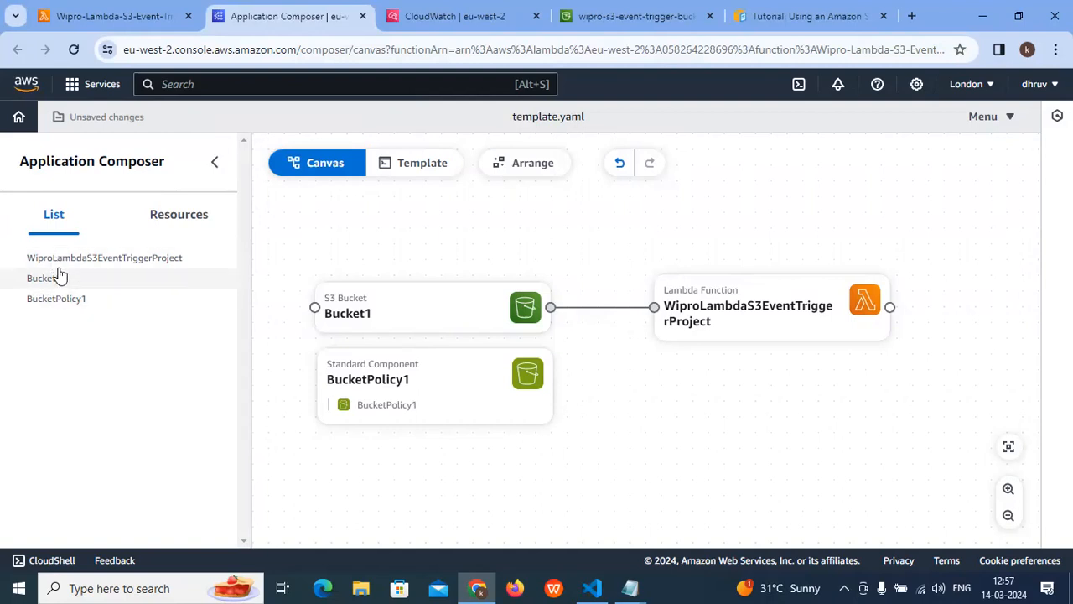
- Select Bucket1, BucketPolicy1 and WiproLambdaS3EventTriggerProject one after another on the canvas
left_click(414, 319)
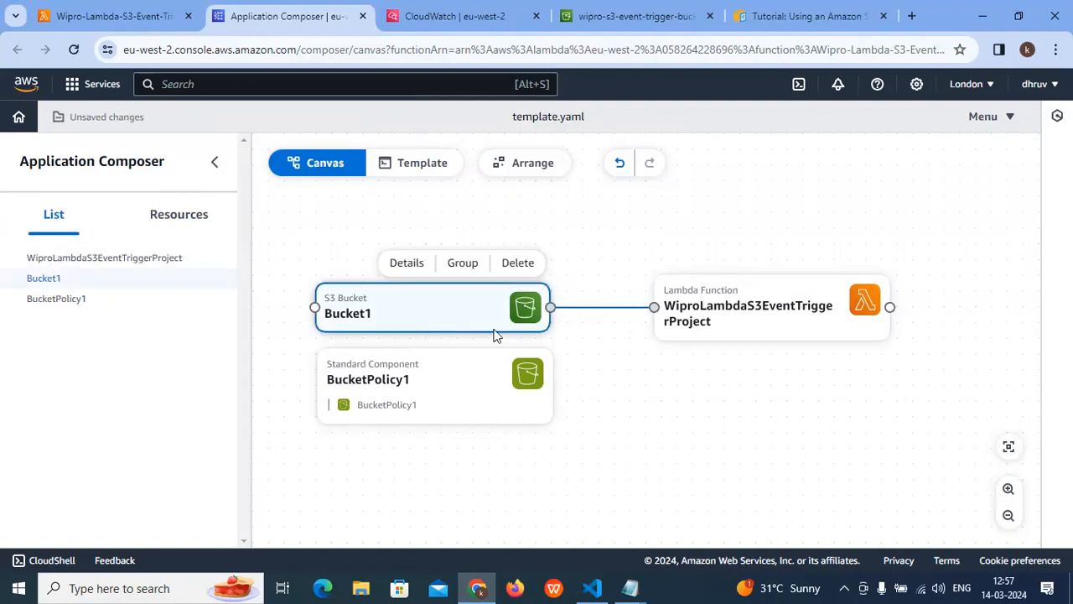
left_click(460, 373)
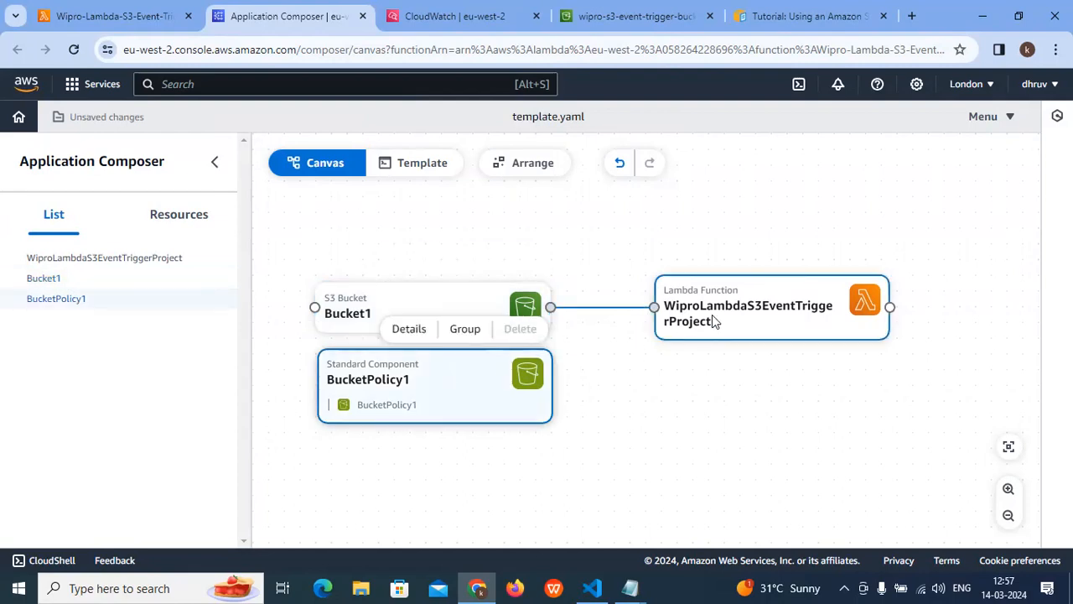
left_click(715, 316)
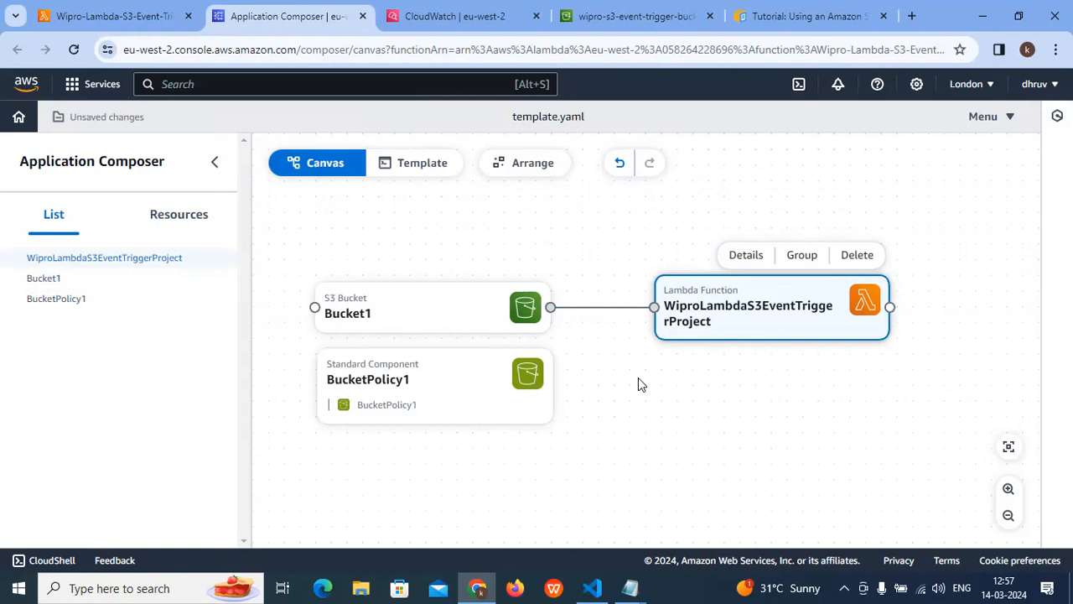
- Cancel the export dialog on the Lambda function page and start a code upload from an Amazon S3 location
left_click(138, 10)
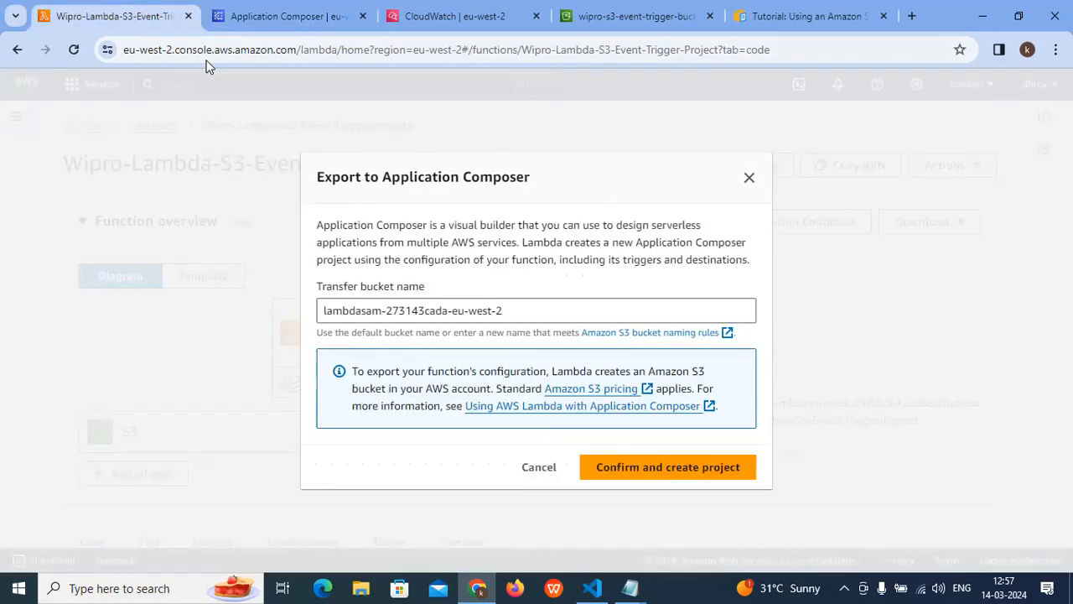
left_click(521, 470)
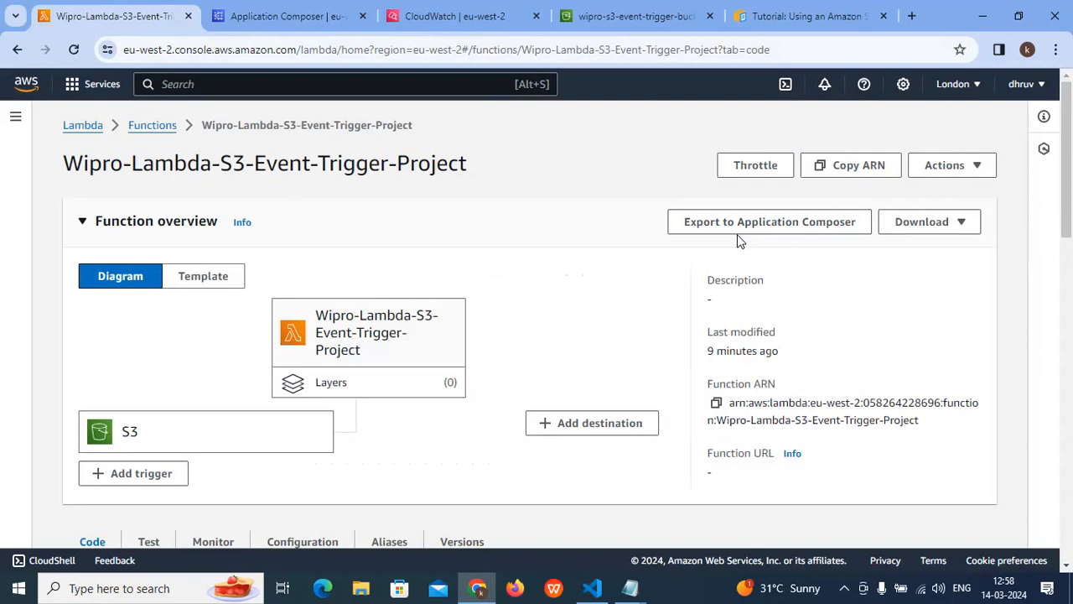
scroll(677, 275, "down", 3)
scroll(663, 274, "down", 1)
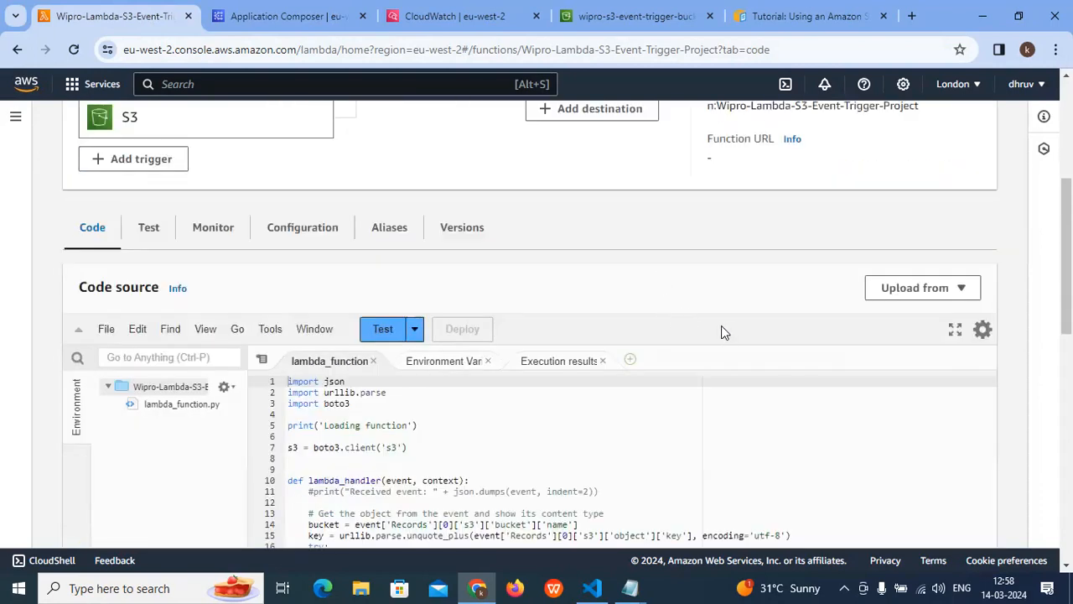
left_click(963, 289)
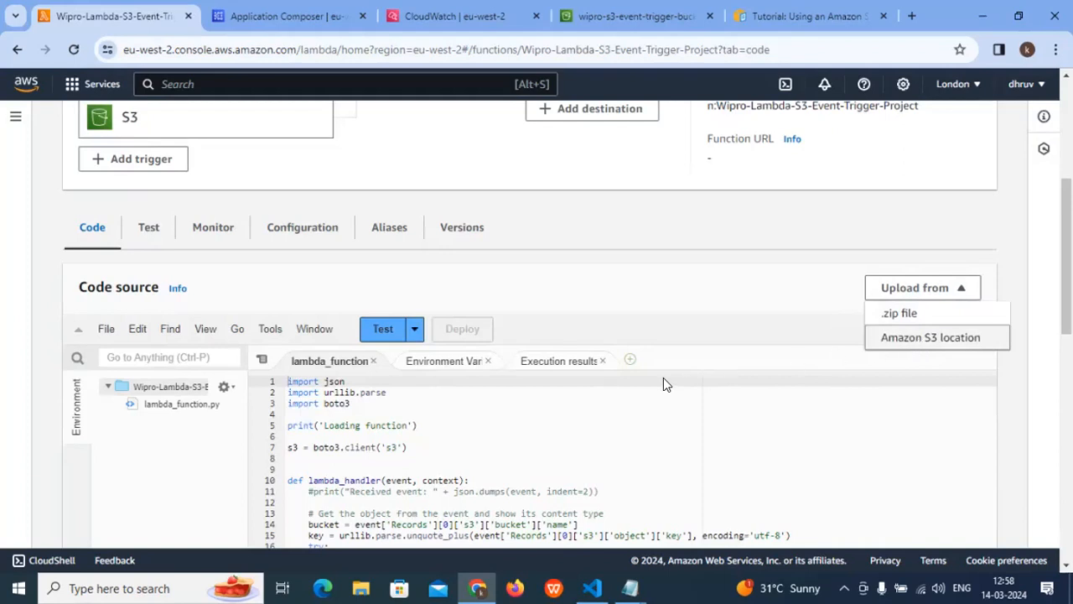
key("Return")
left_click(584, 365)
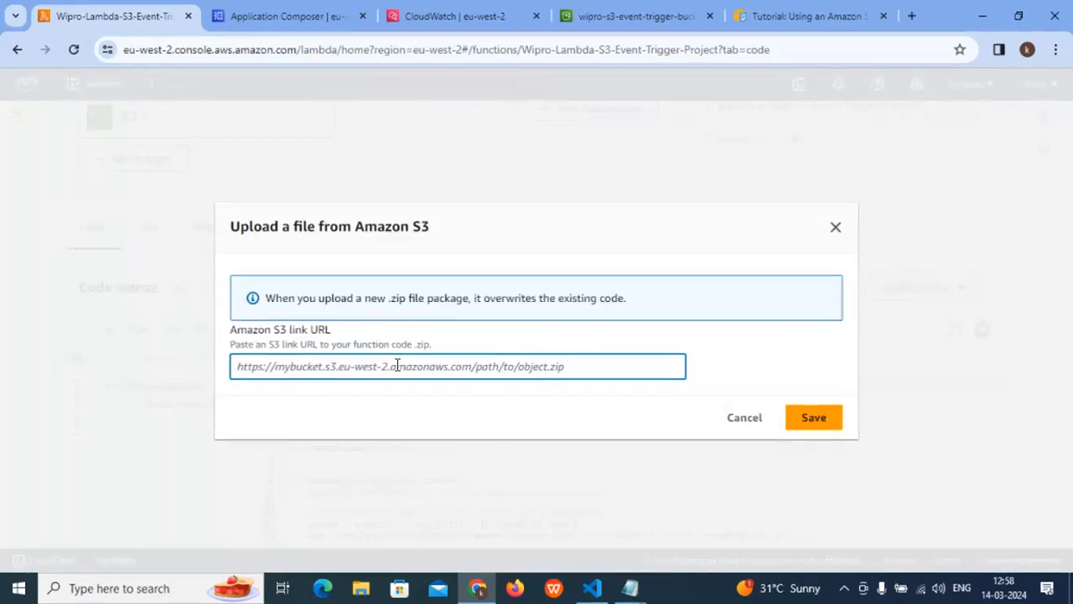
- Copy the CSV-reading lambda_handler code, from import csv to the final print line, out of the untitled Notepad file
left_click(632, 588)
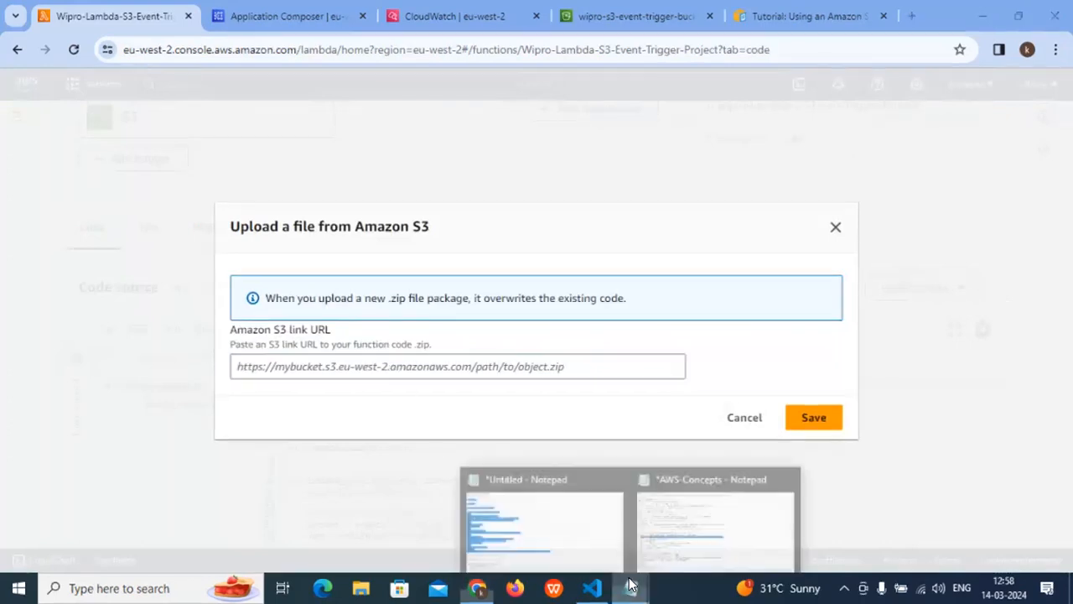
left_click(489, 507)
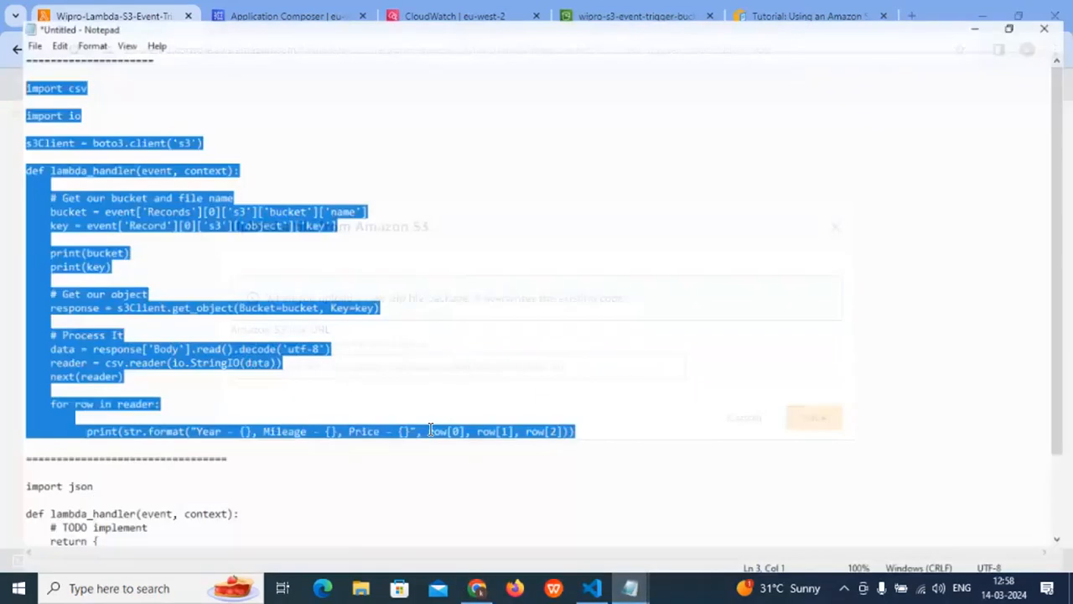
left_click_drag(595, 434, 6, 67)
right_click(7, 67)
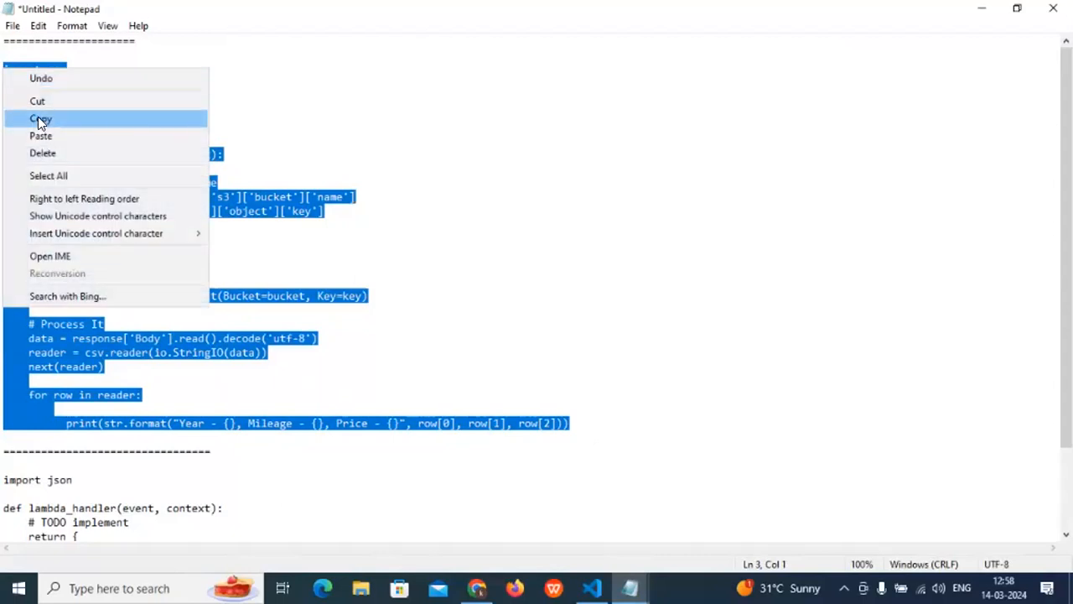
left_click(38, 117)
left_click(979, 9)
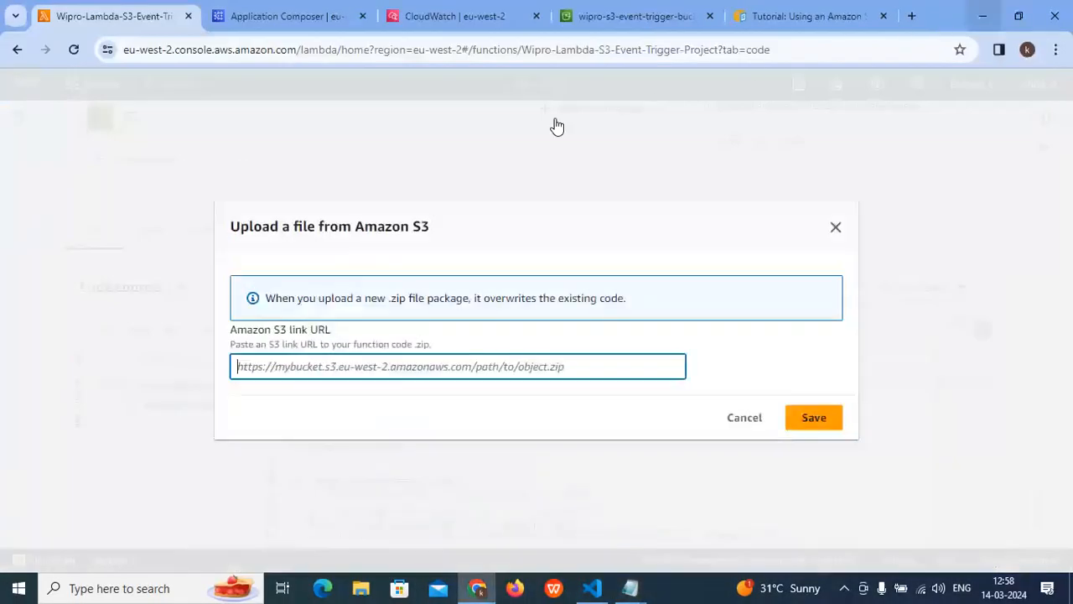
- Go to the wipro-s3-event-trigger-bucket page and look over its properties and stored objects
left_click(669, 8)
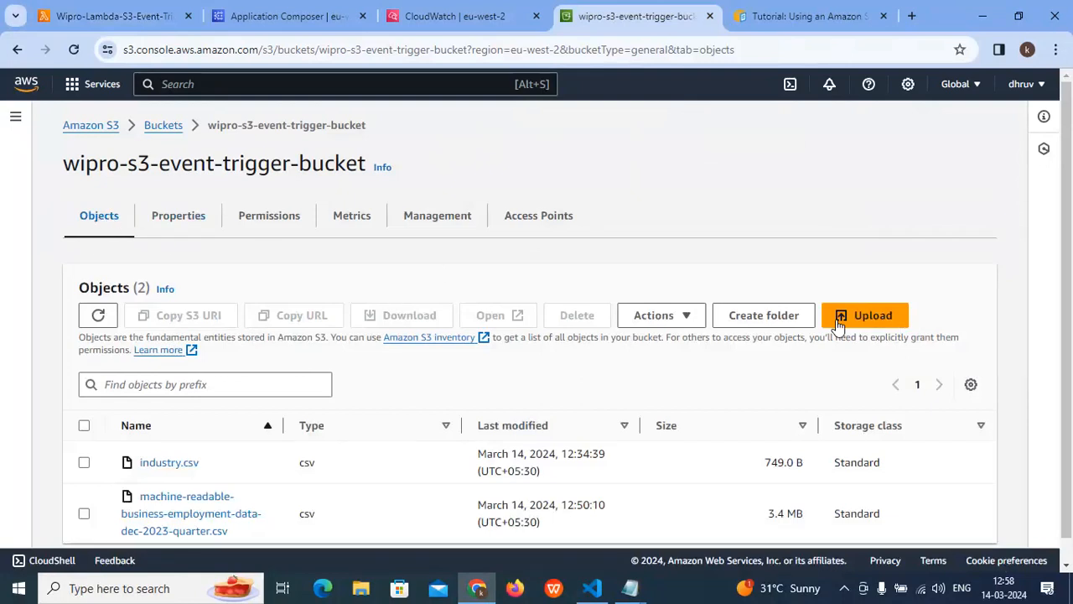
left_click(184, 225)
left_click(86, 222)
scroll(279, 280, "down", 1)
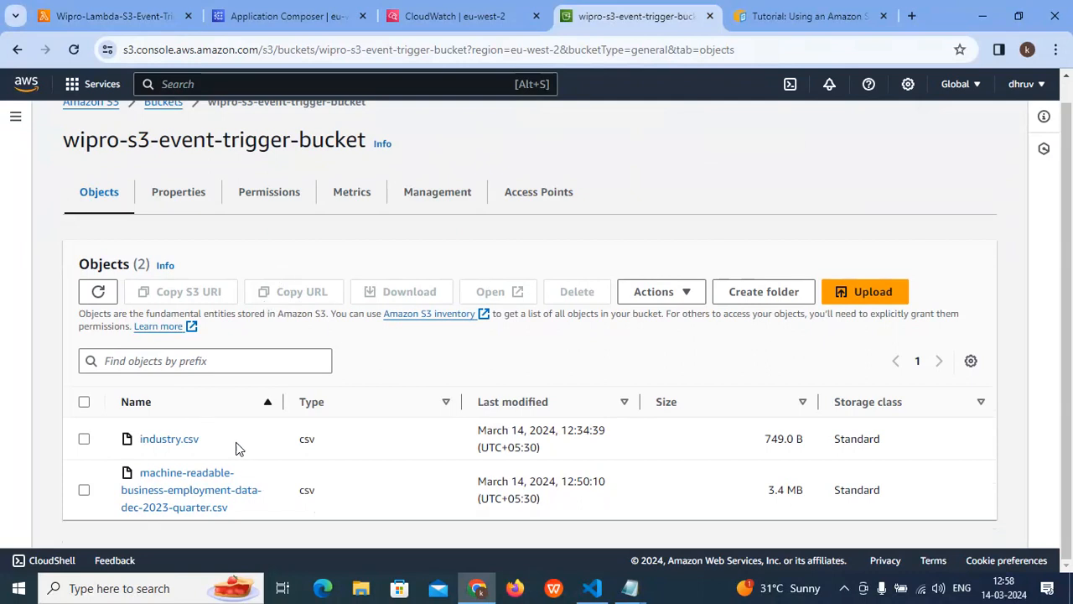
scroll(278, 328, "up", 1)
scroll(278, 328, "down", 1)
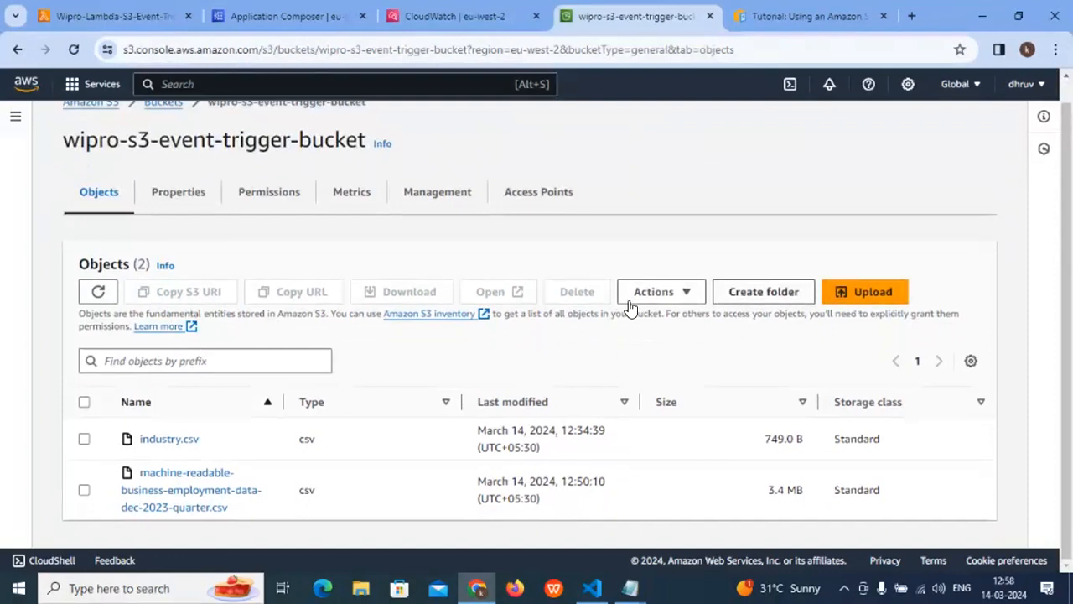
- Create a folder named test in the bucket without specifying an encryption key
left_click(747, 290)
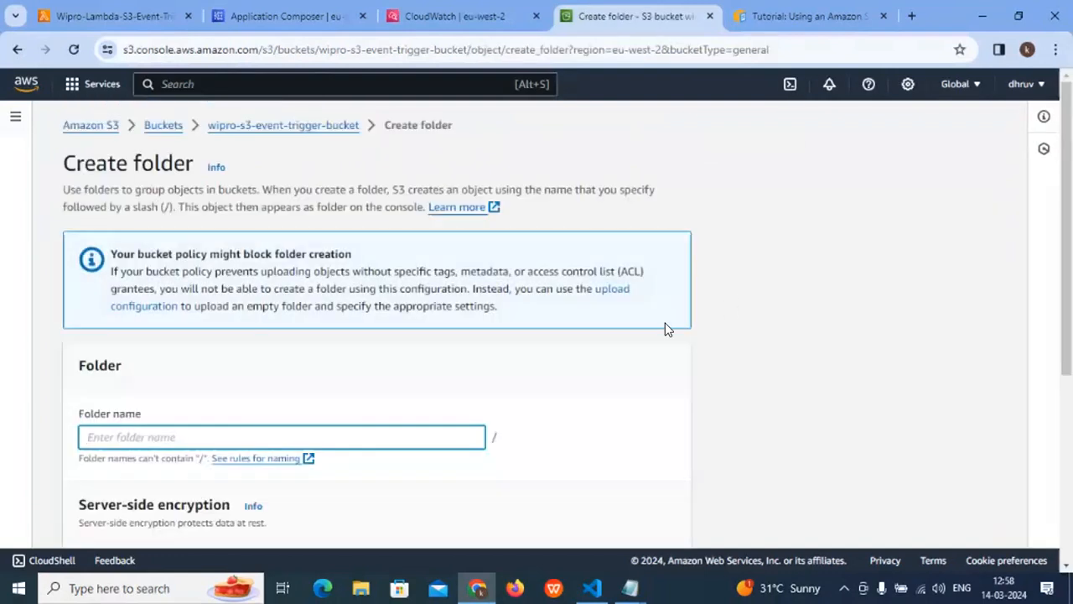
scroll(323, 392, "down", 2)
scroll(324, 387, "down", 2)
scroll(324, 385, "up", 2)
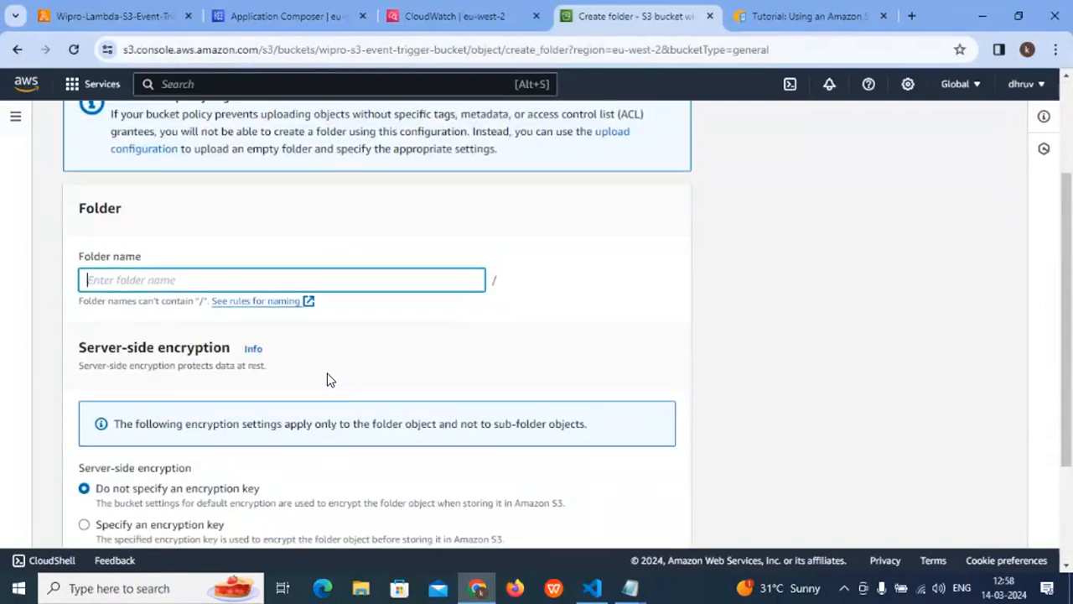
type("test")
scroll(536, 436, "down", 2)
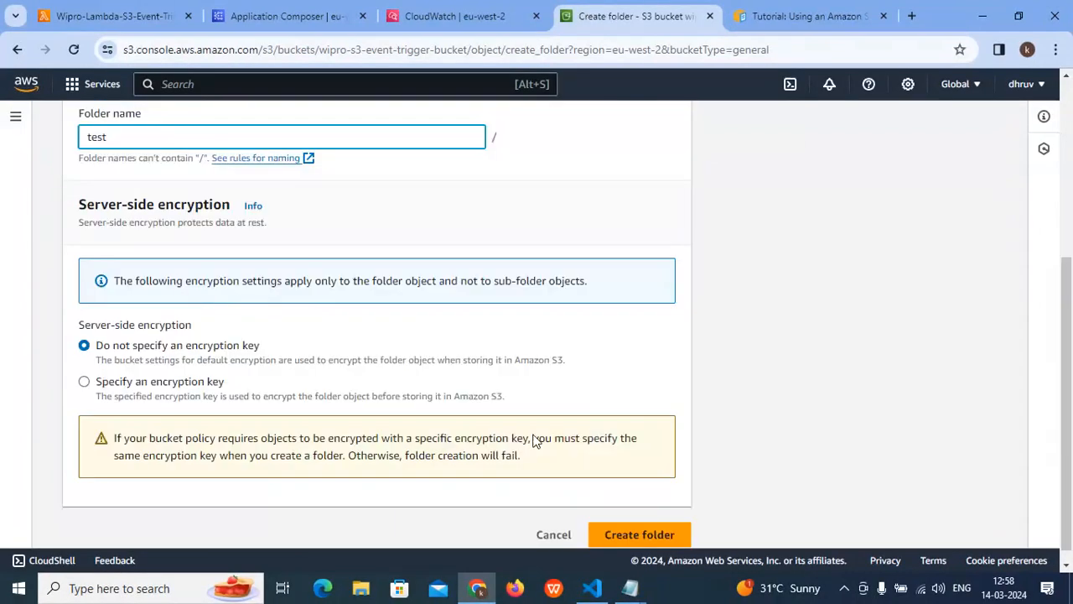
left_click(635, 520)
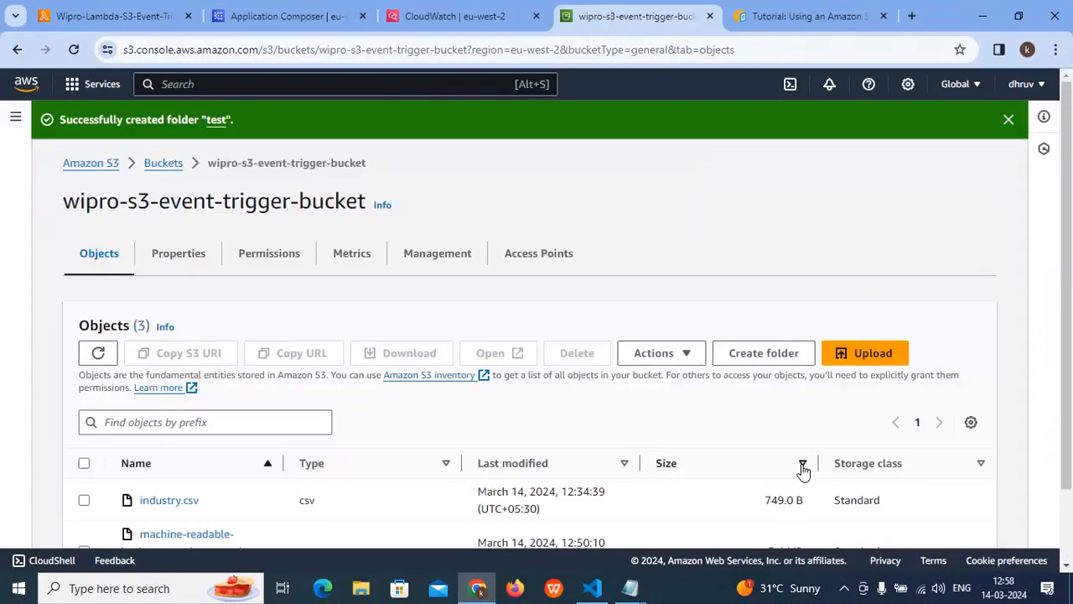
- Dismiss the folder creation notice and open the test folder in the bucket
scroll(802, 464, "down", 1)
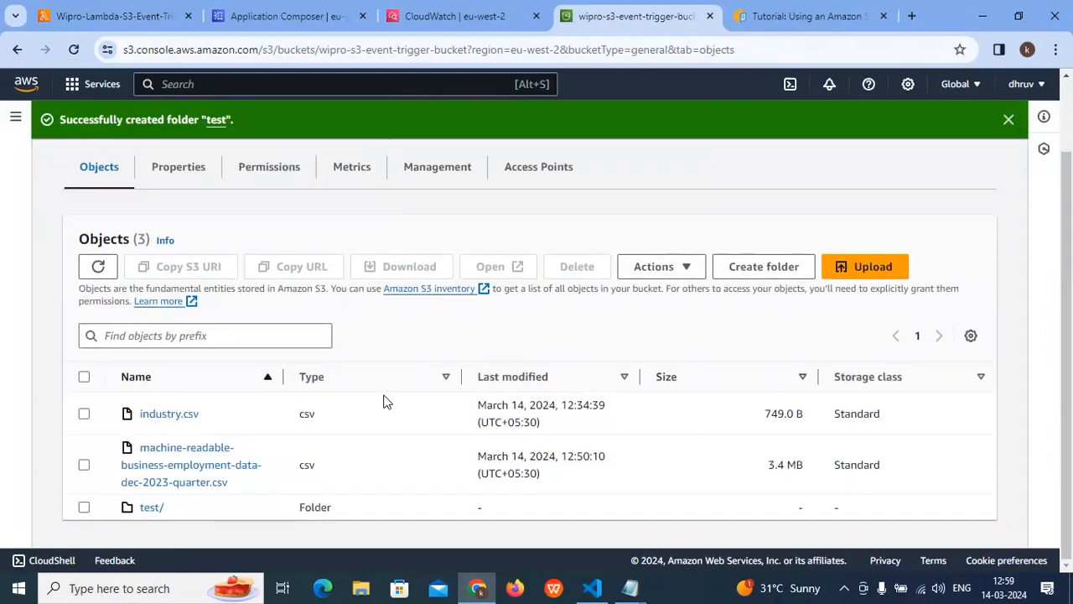
left_click(1008, 119)
scroll(200, 430, "up", 1)
scroll(235, 414, "down", 1)
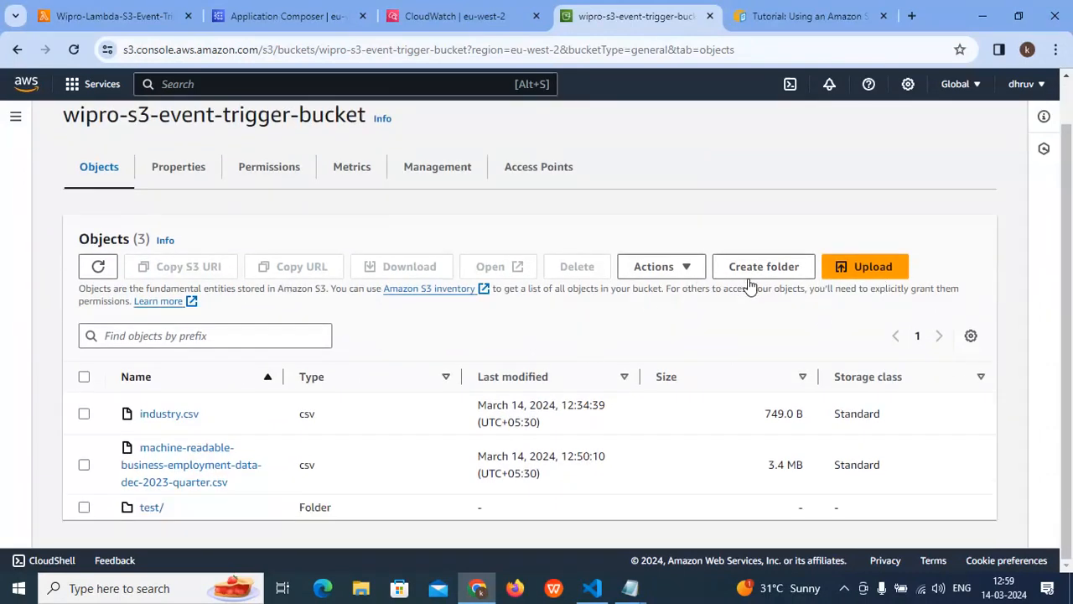
left_click(149, 509)
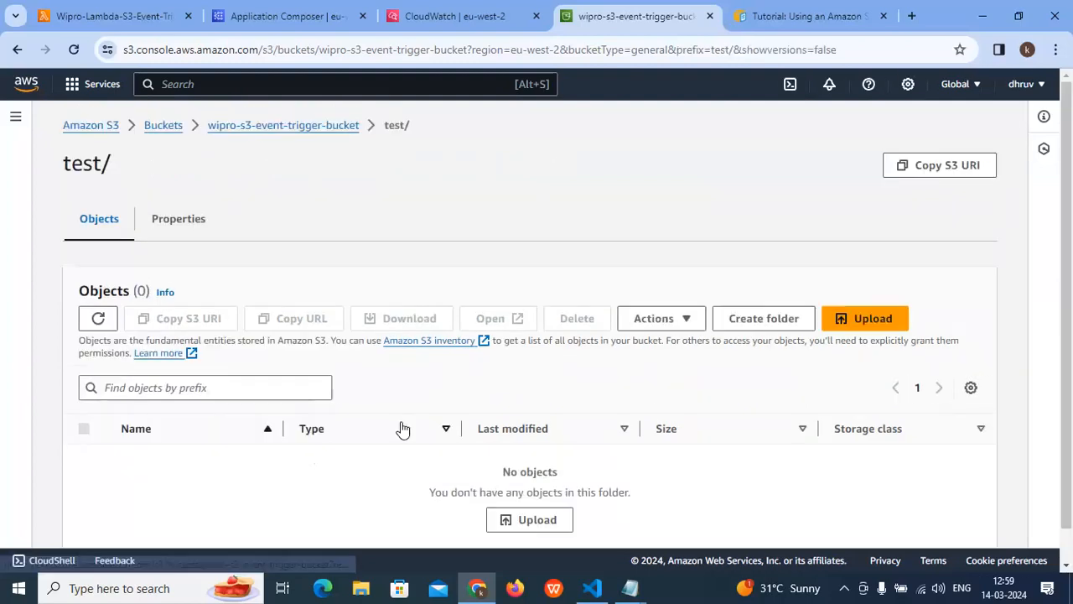
left_click(687, 323)
scroll(688, 502, "down", 2)
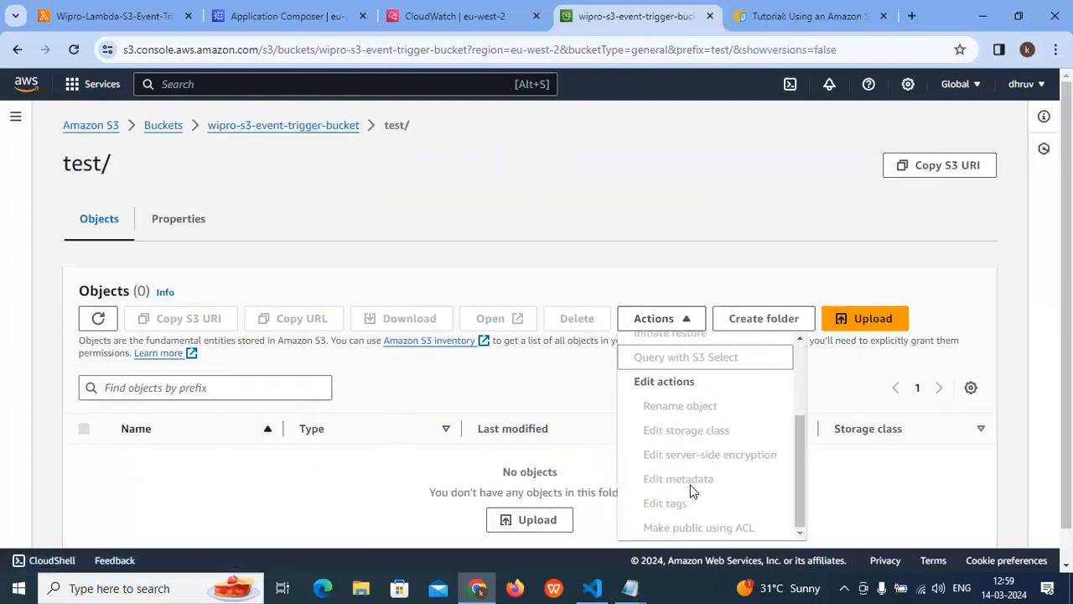
left_click(939, 453)
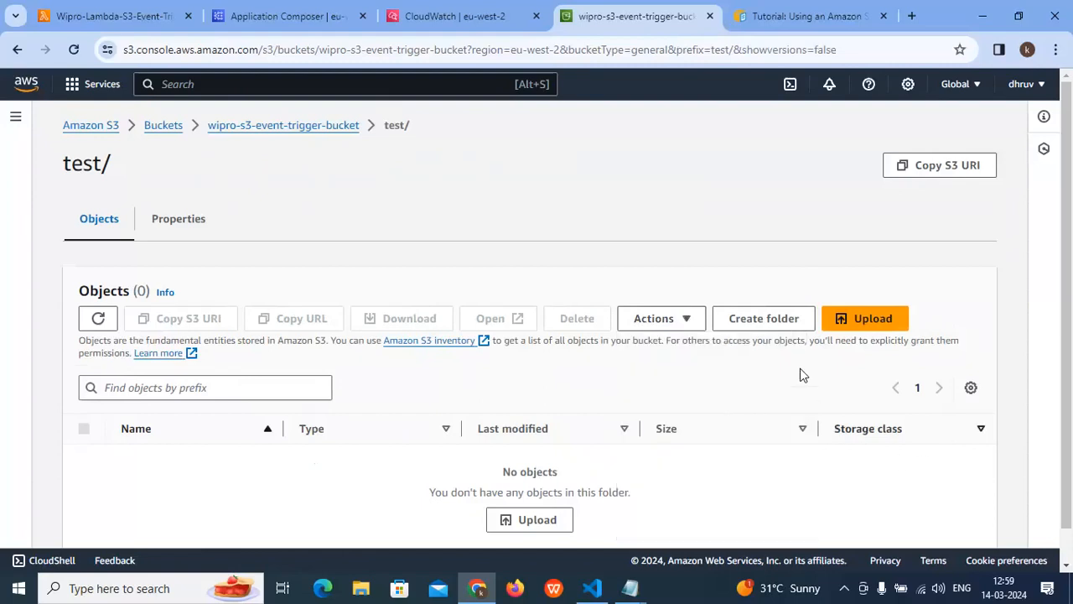
scroll(793, 347, "down", 1)
scroll(752, 372, "up", 1)
- Copy the highlighted CSV-reading lambda_handler code from the untitled Notepad file and paste it into a new Notepad document
mouse_move(630, 588)
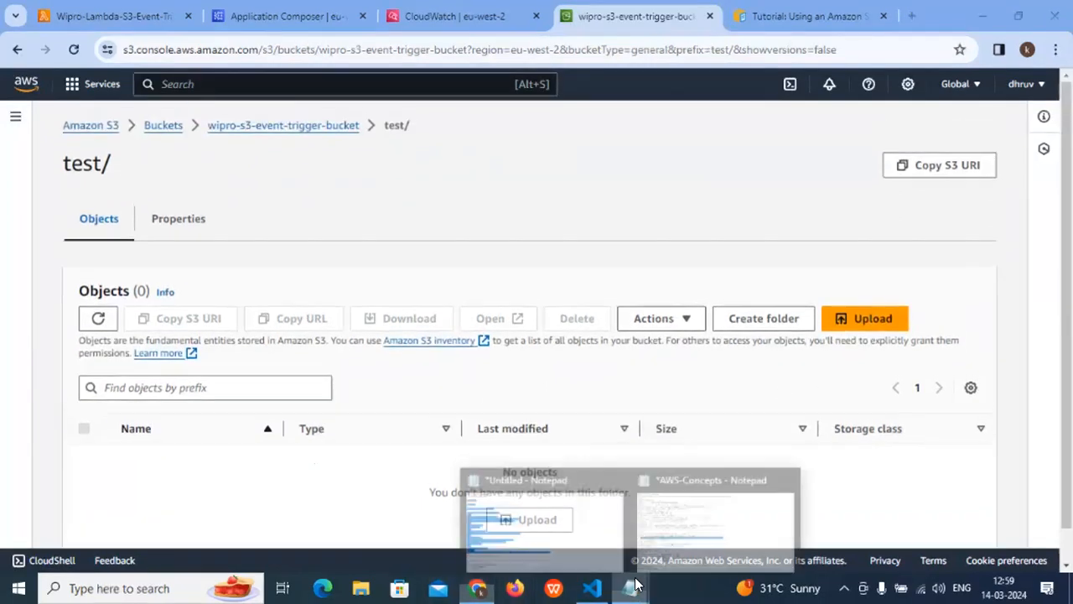
left_click(467, 499)
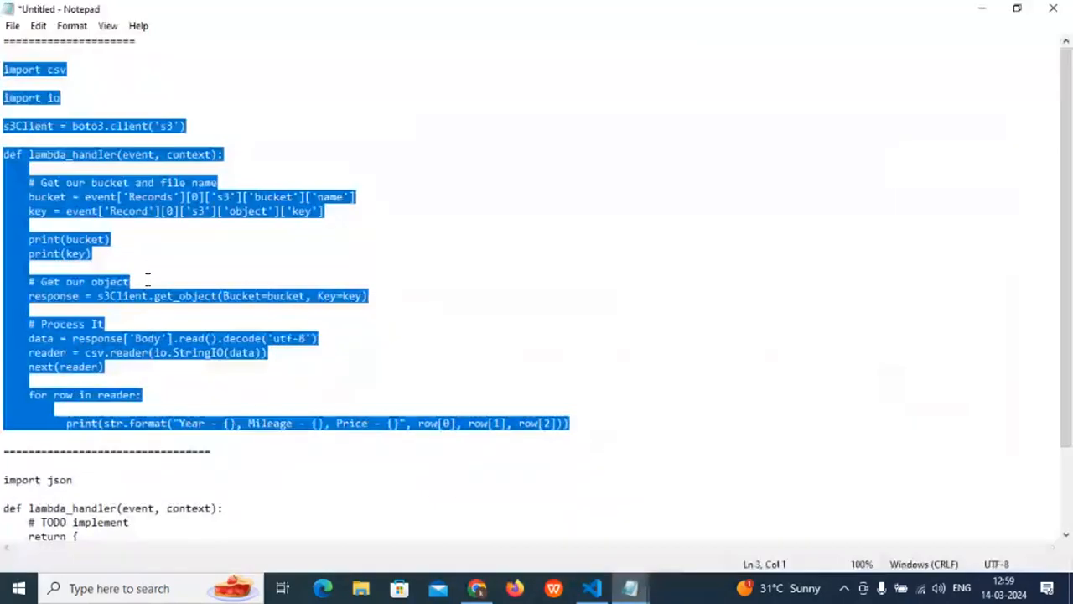
right_click(157, 213)
left_click(192, 259)
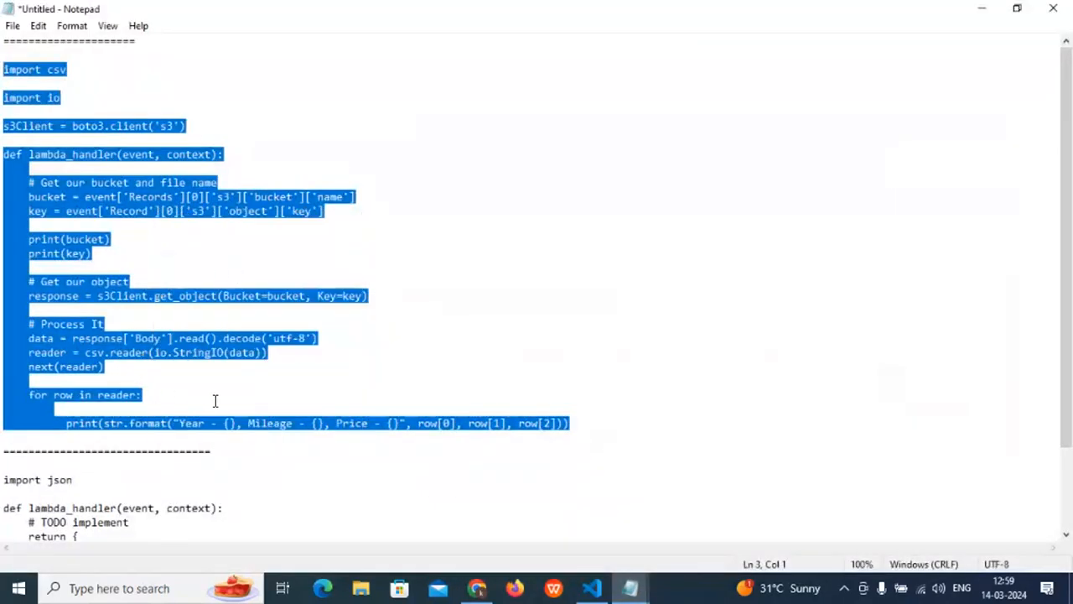
left_click(73, 579)
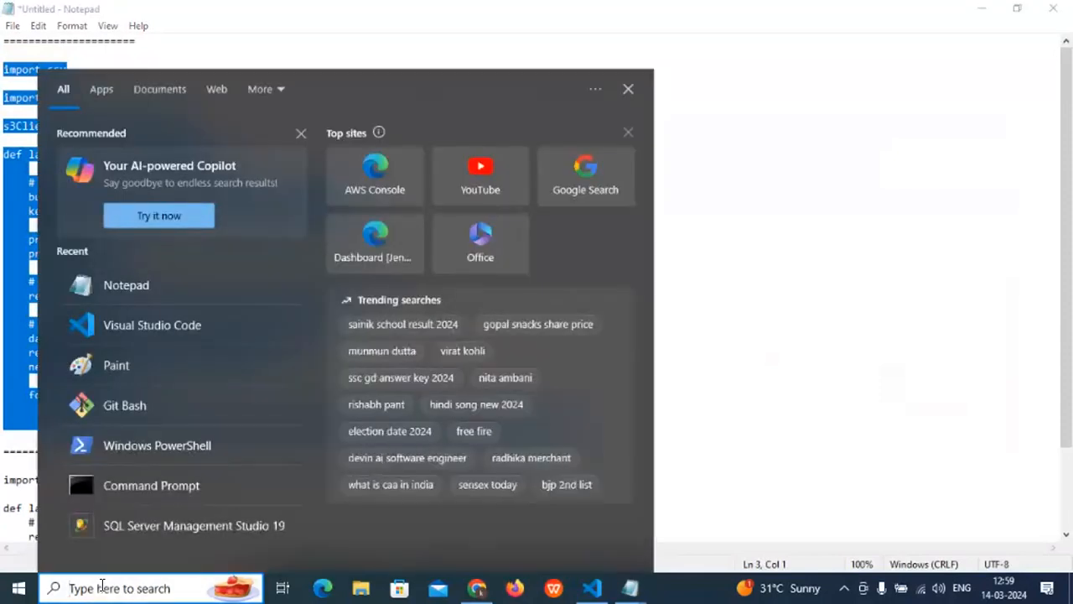
type("notepad")
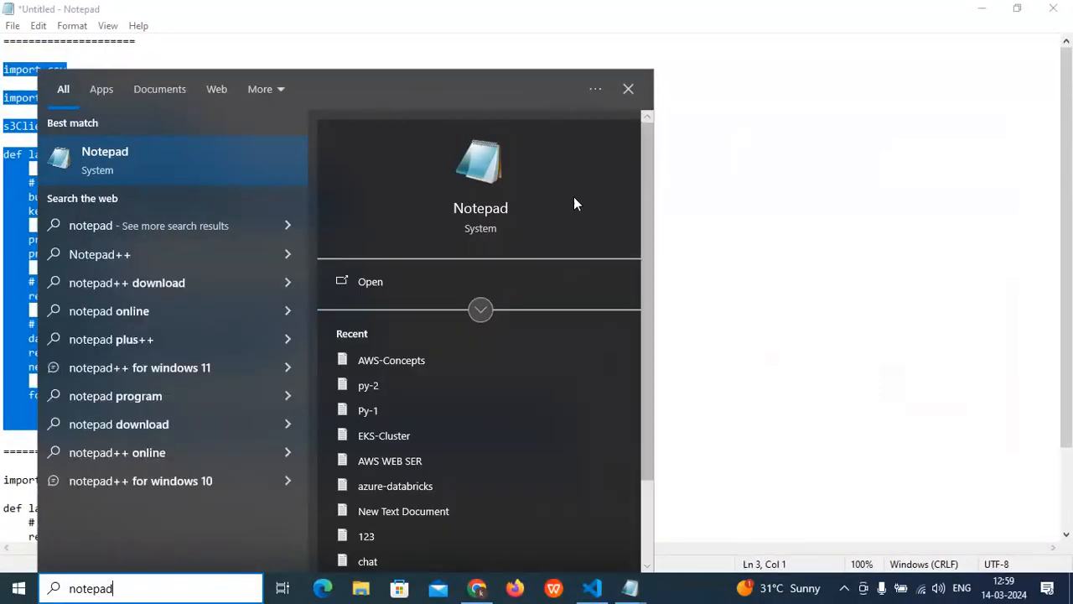
left_click(476, 216)
key("ctrl+v")
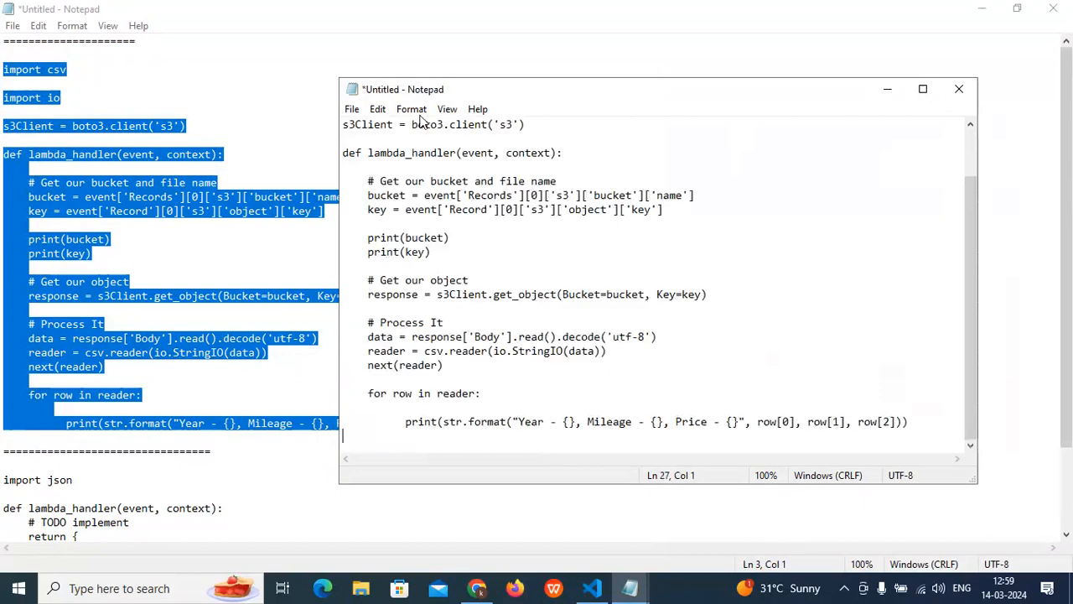
- Save the new Notepad document as test.py in the Documents folder, close it, and minimize the original notes
left_click(361, 109)
left_click(377, 195)
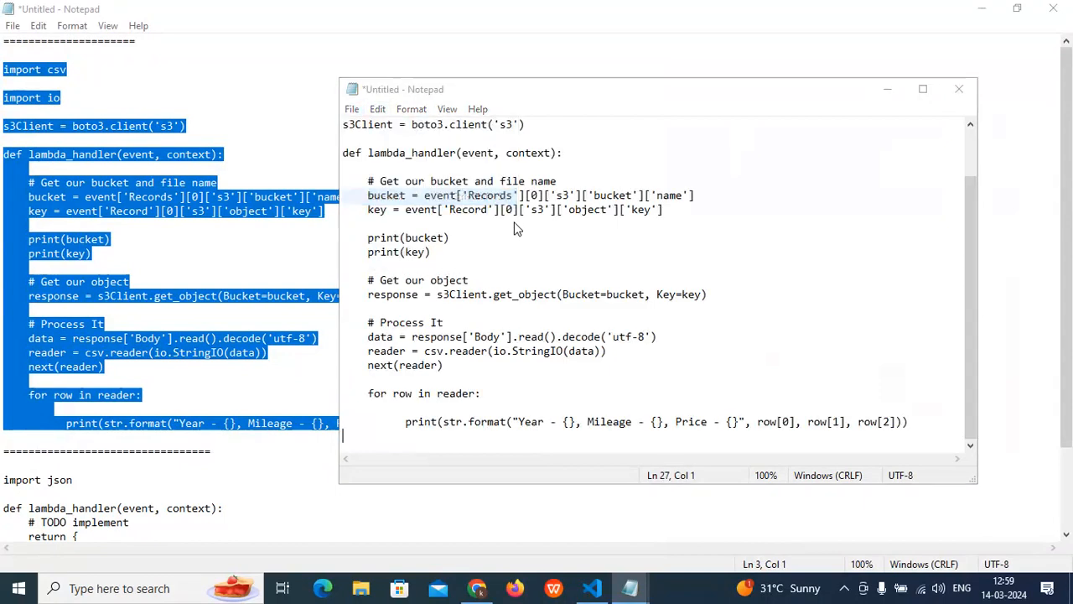
type("test.py")
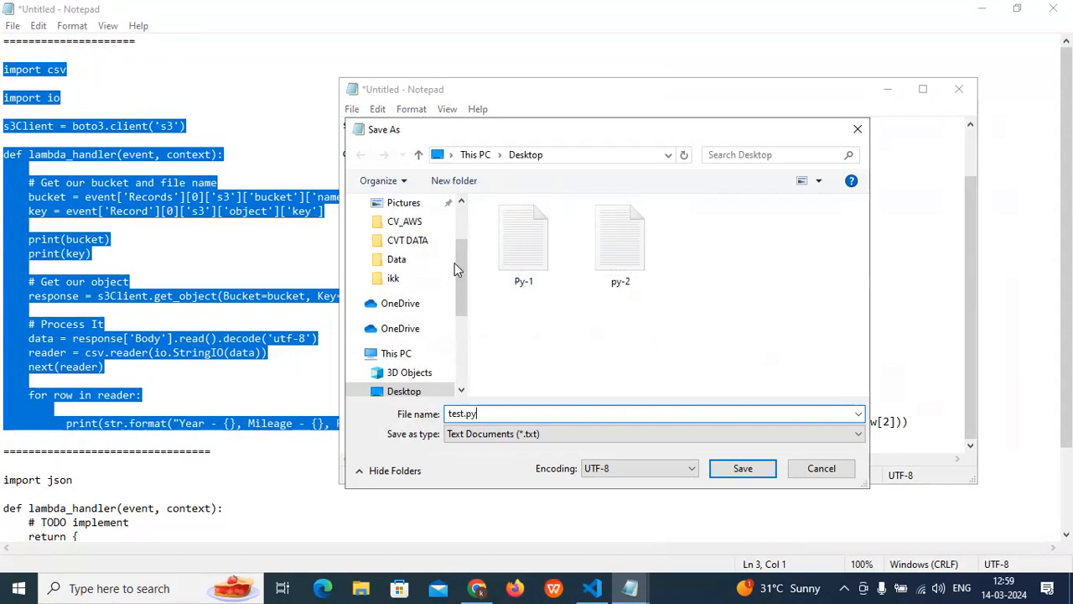
scroll(455, 262, "up", 1)
left_click(411, 241)
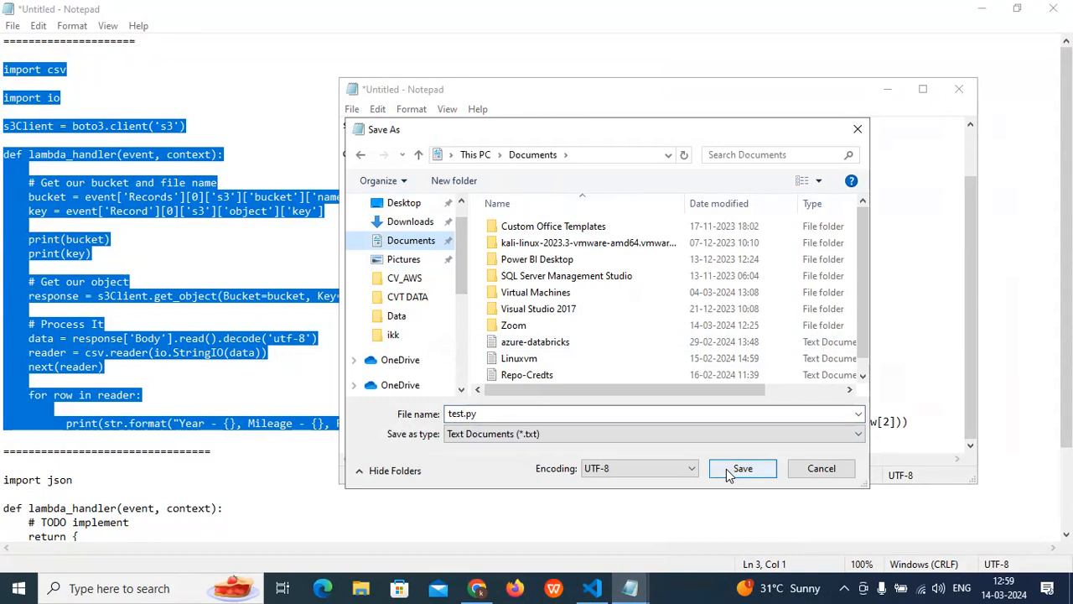
left_click(737, 470)
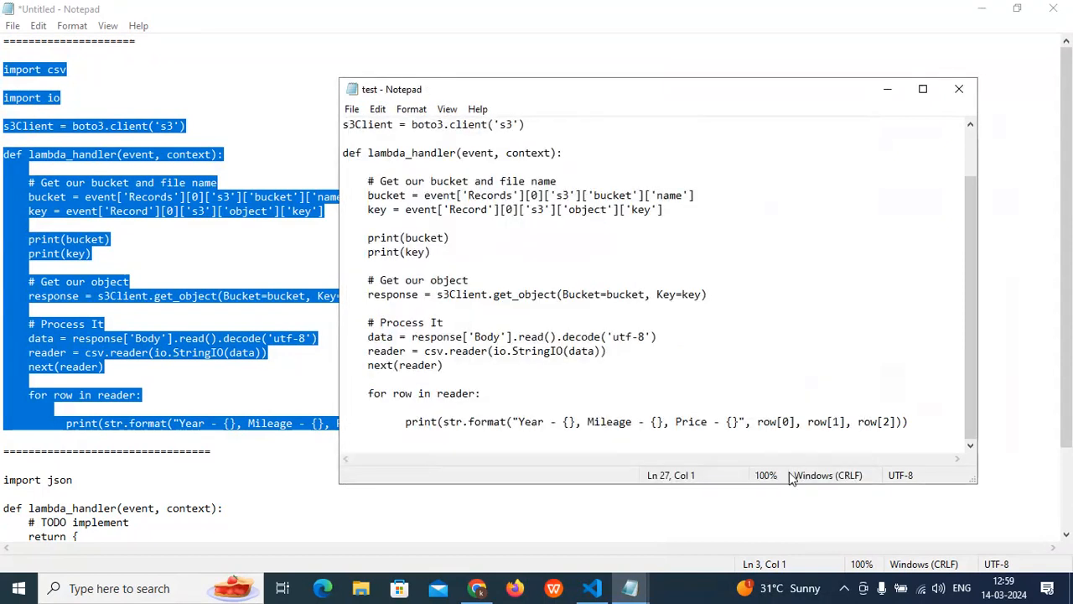
left_click(956, 90)
left_click(980, 10)
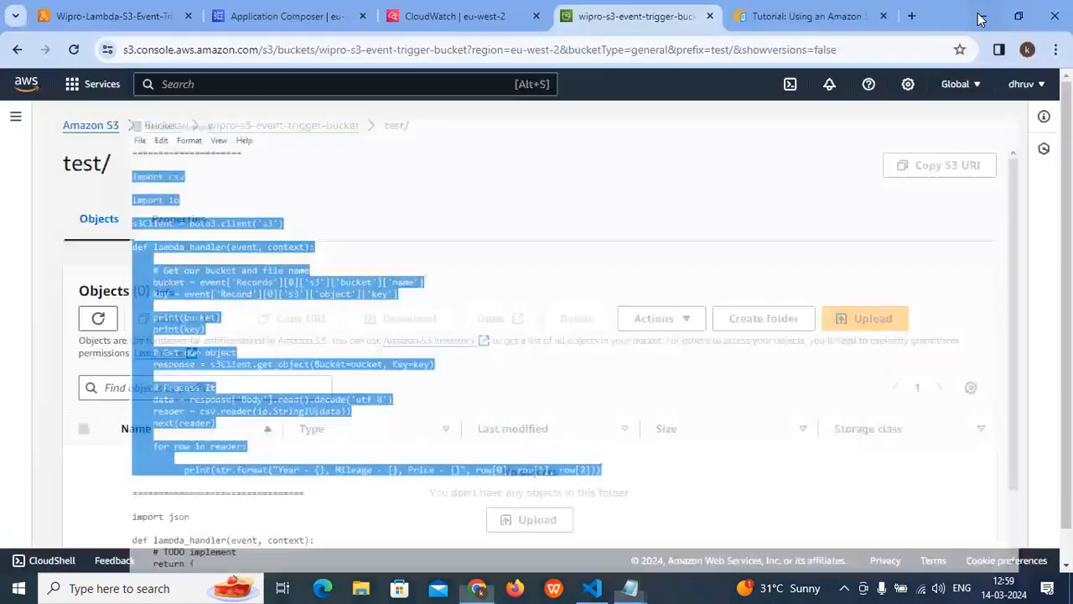
- Upload test.py from the Documents folder into the bucket's test folder
scroll(570, 402, "down", 1)
left_click(525, 484)
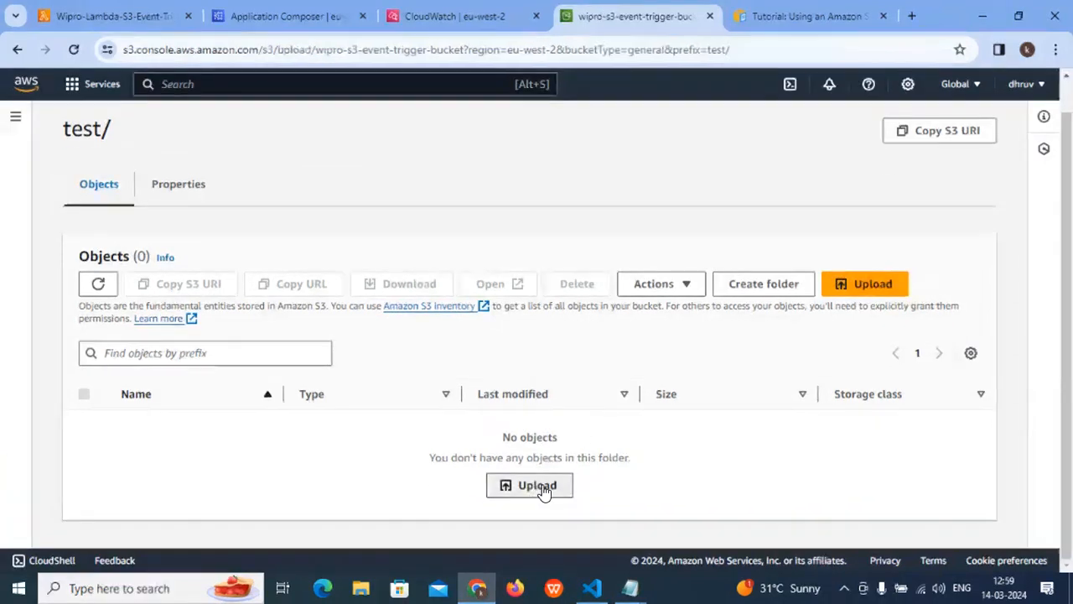
left_click(541, 328)
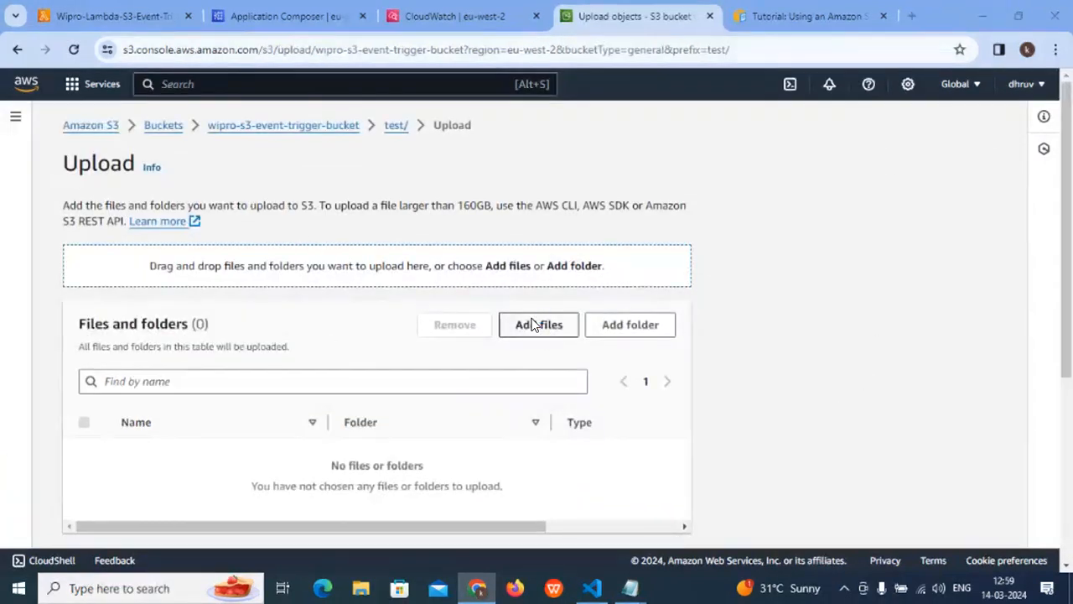
left_click(87, 176)
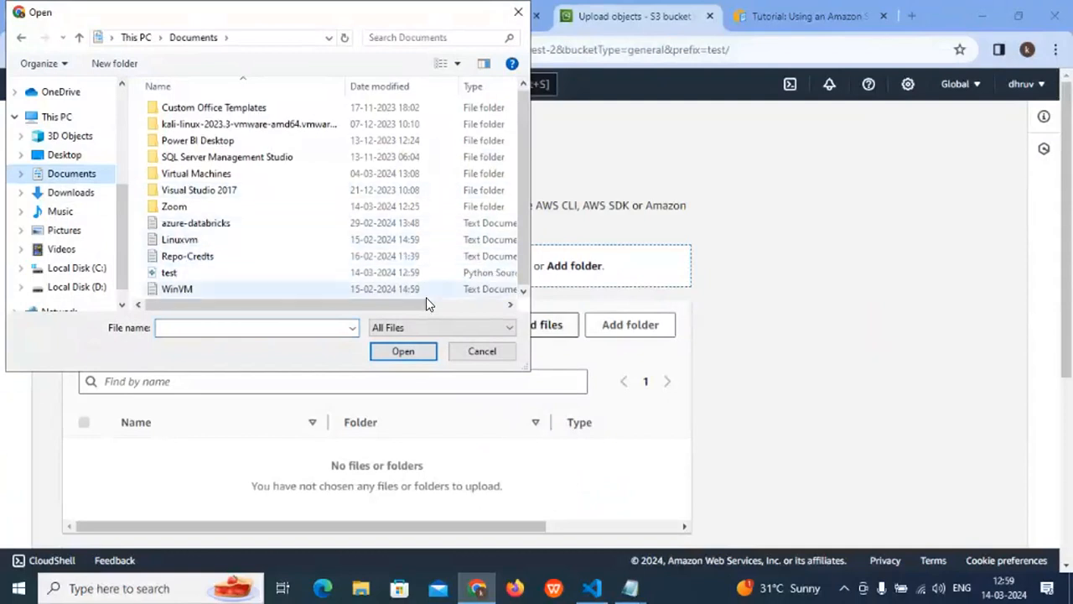
left_click(179, 272)
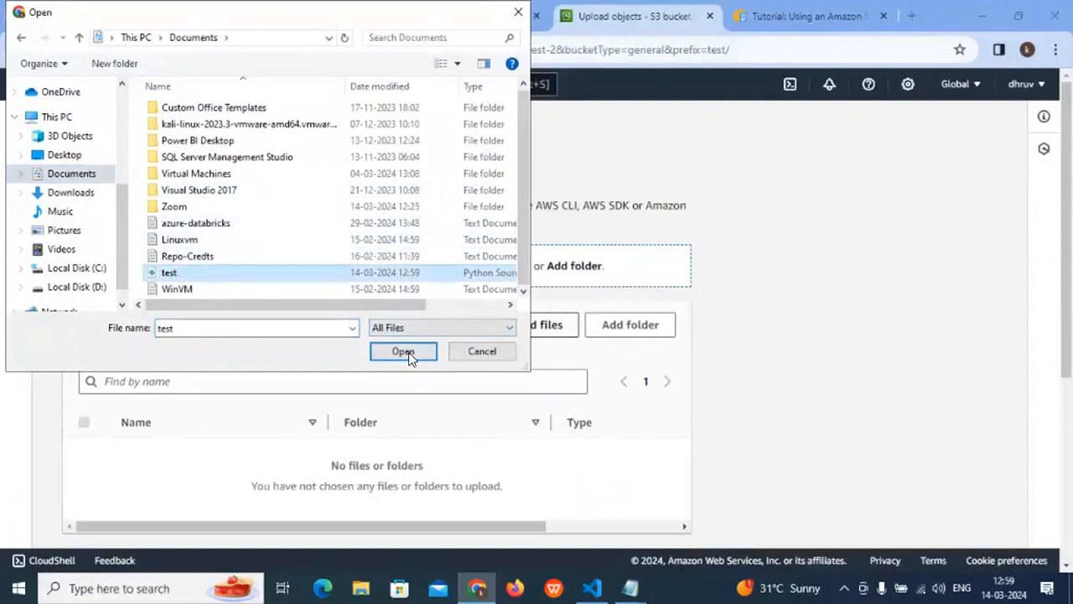
left_click(410, 353)
scroll(545, 369, "down", 3)
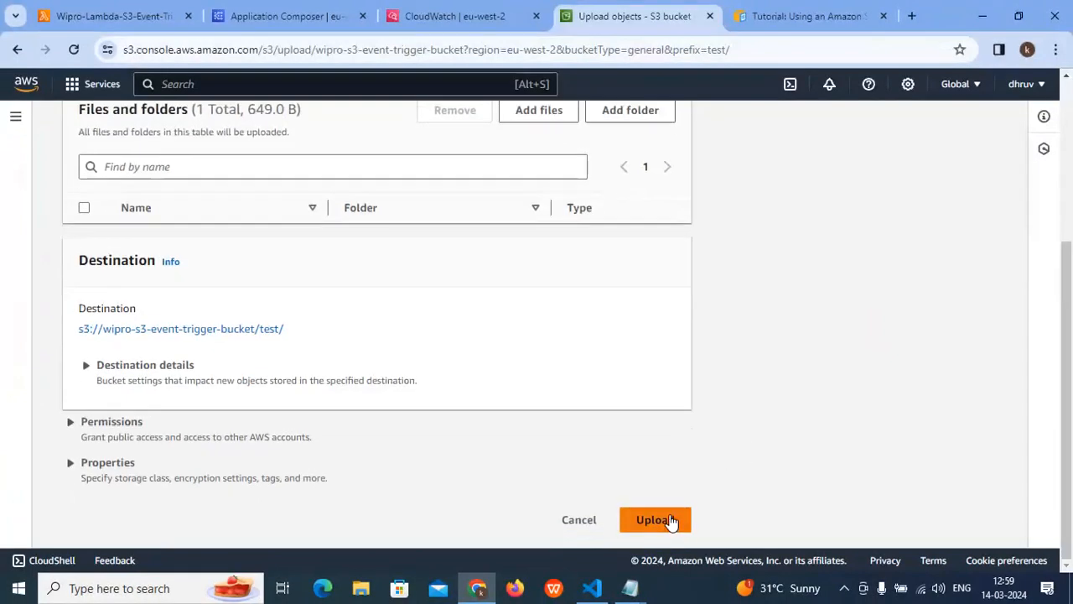
left_click(669, 519)
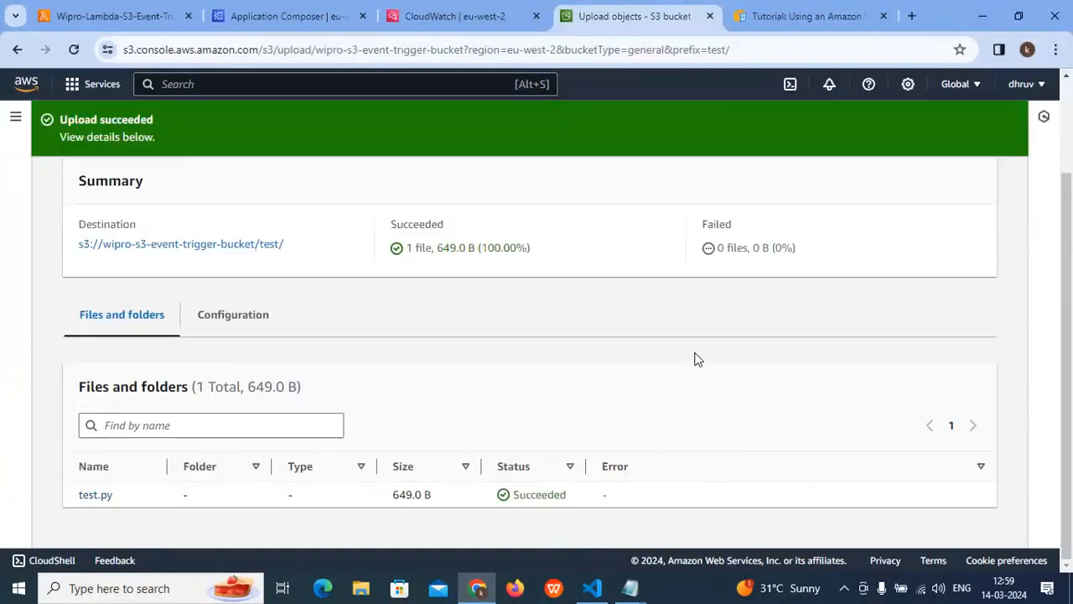
- Open the uploaded test.py object in the test folder and copy its S3 URI
left_click(219, 246)
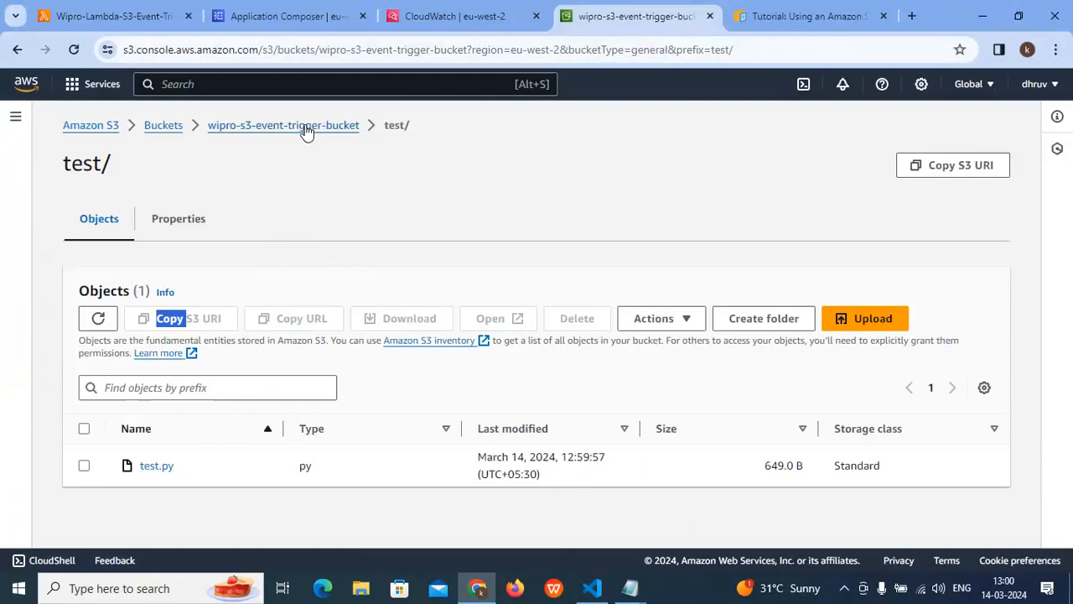
left_click(157, 467)
left_click(805, 306)
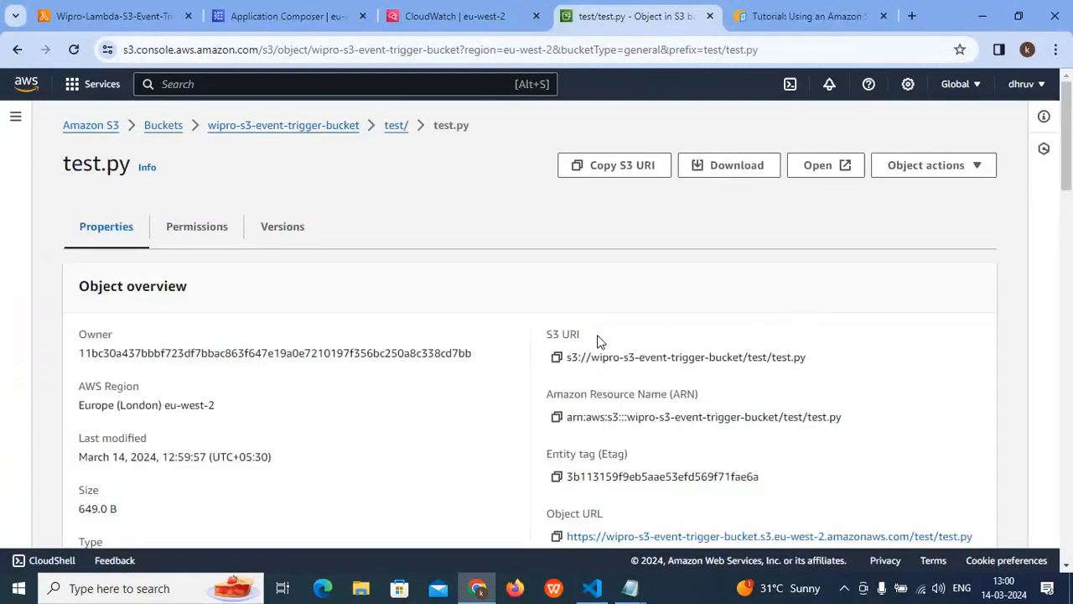
left_click(556, 357)
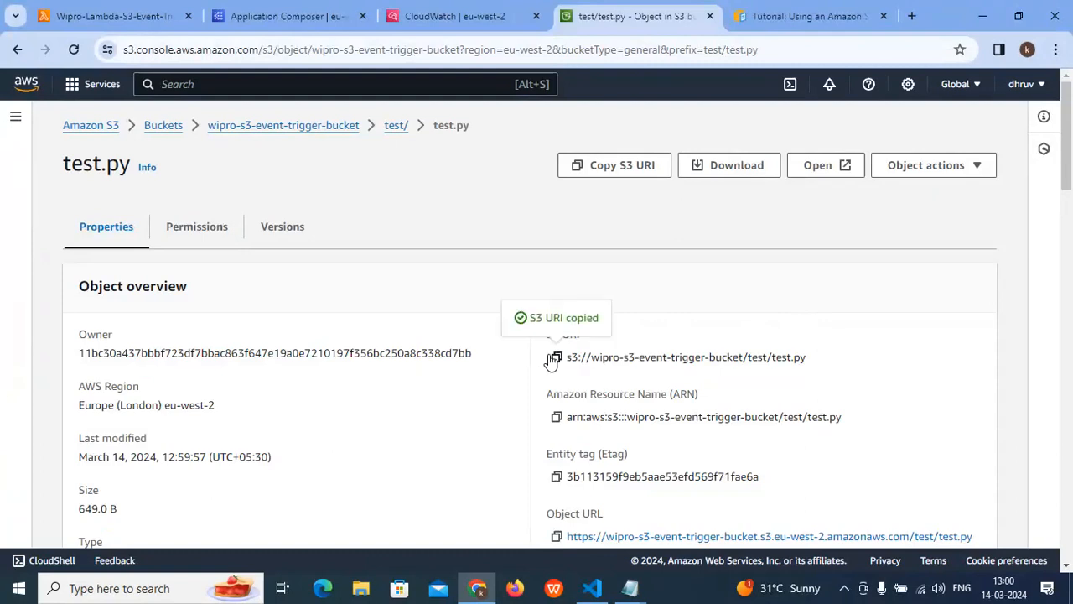
- Try to load the Lambda function code from Amazon S3 using the link s3://wipro-s3-event-trigger-bucket/test/test.py
left_click(300, 24)
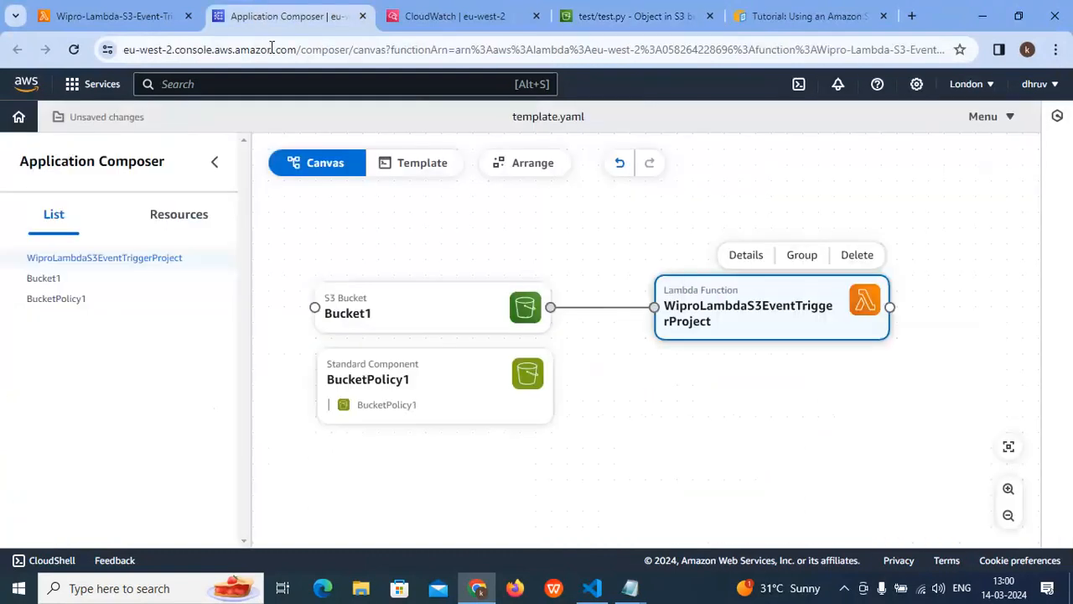
left_click(84, 13)
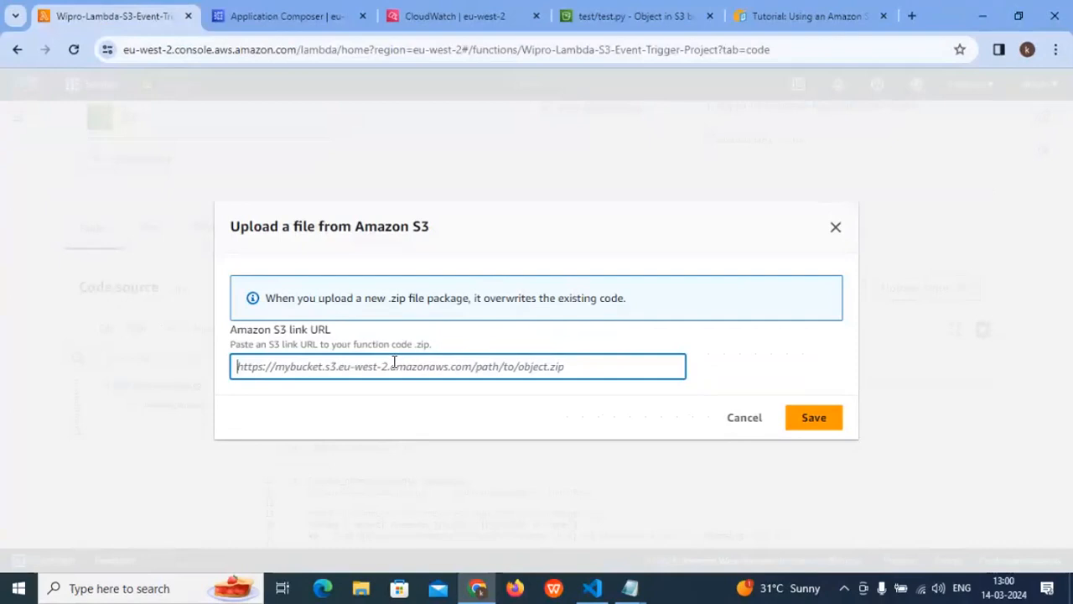
key("ctrl+v")
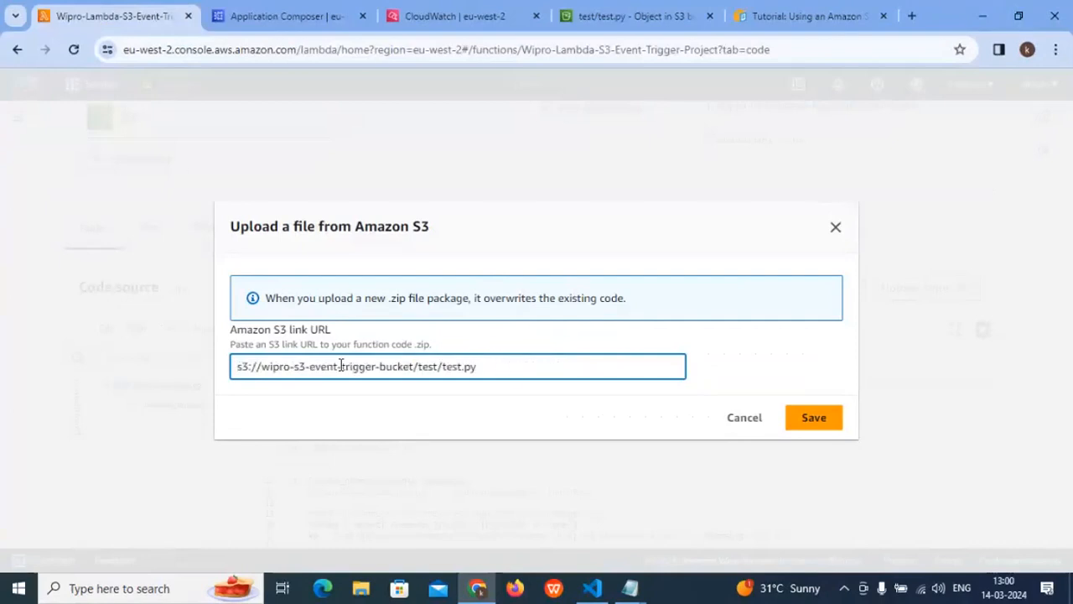
left_click_drag(478, 367, 221, 361)
left_click(813, 419)
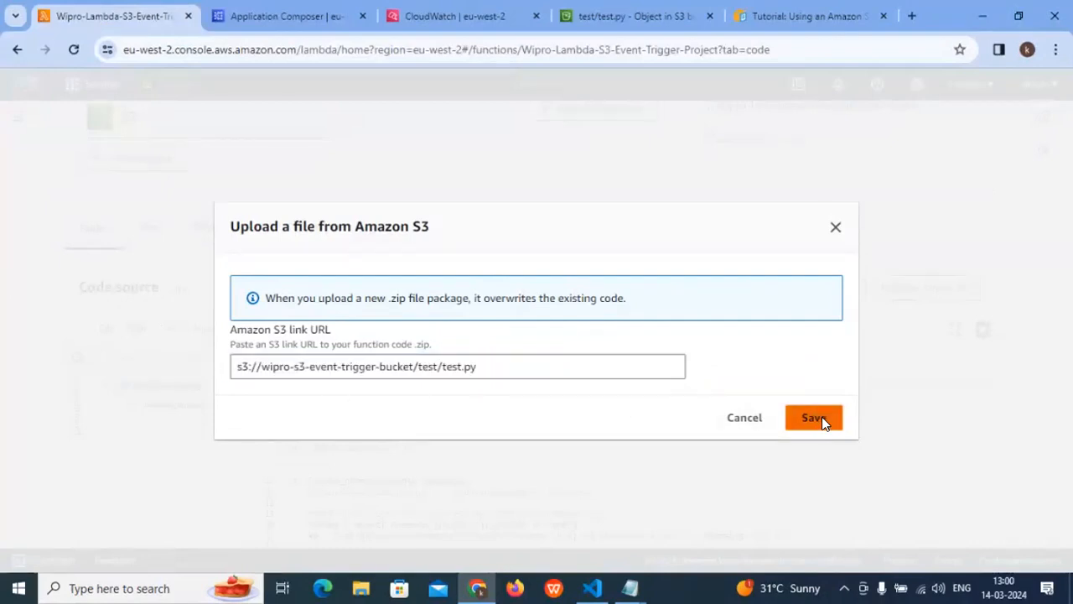
left_click_drag(264, 321, 400, 319)
left_click(448, 323)
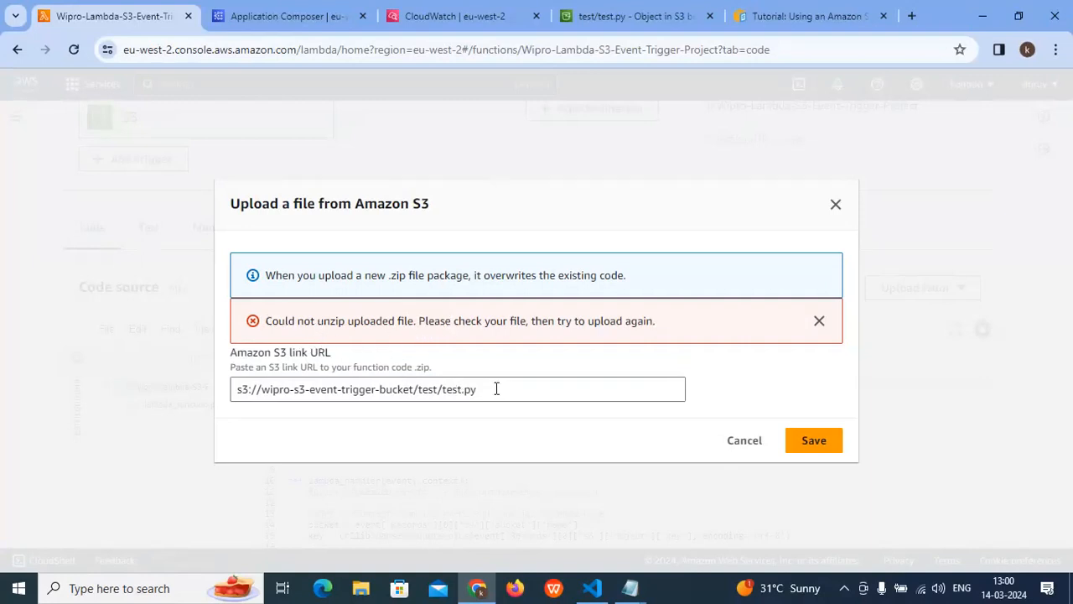
triple_click(390, 394)
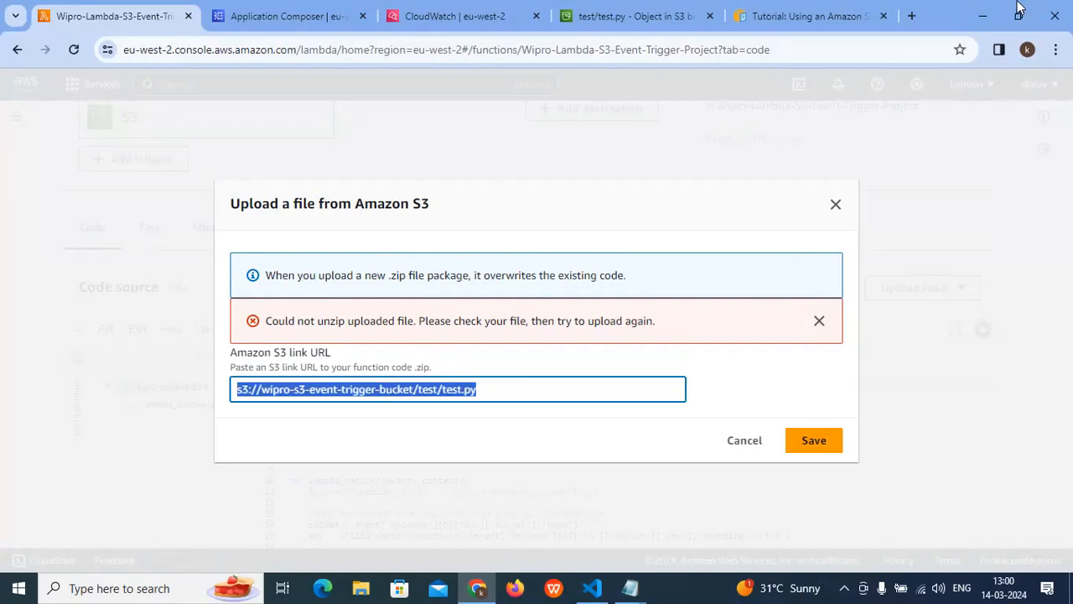
- Switch to File Explorer and compress the test Python file in Documents into a RAR archive named test.rar
left_click(983, 15)
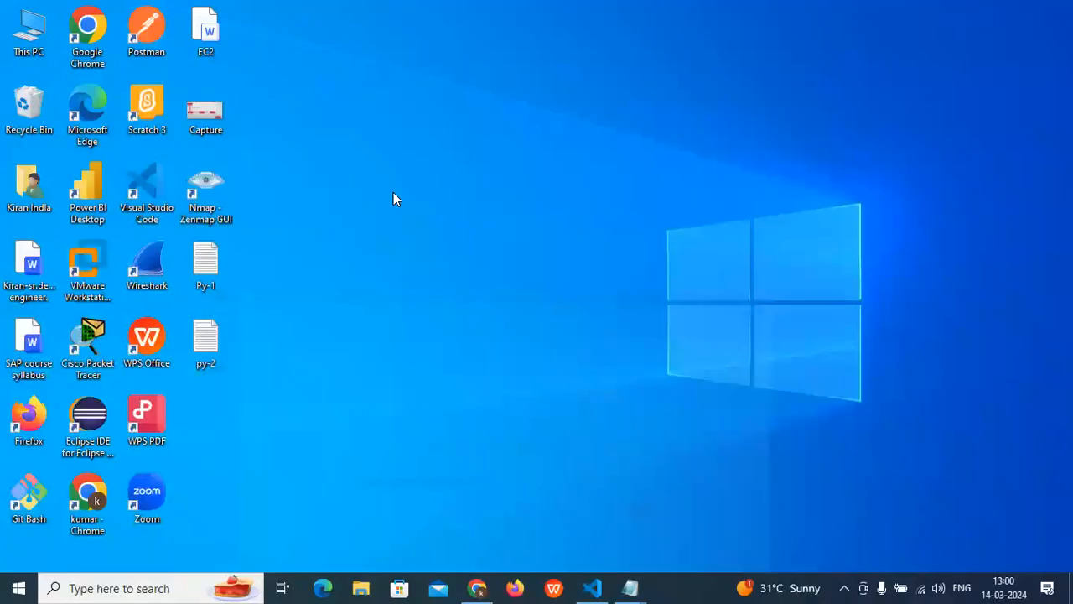
double_click(33, 31)
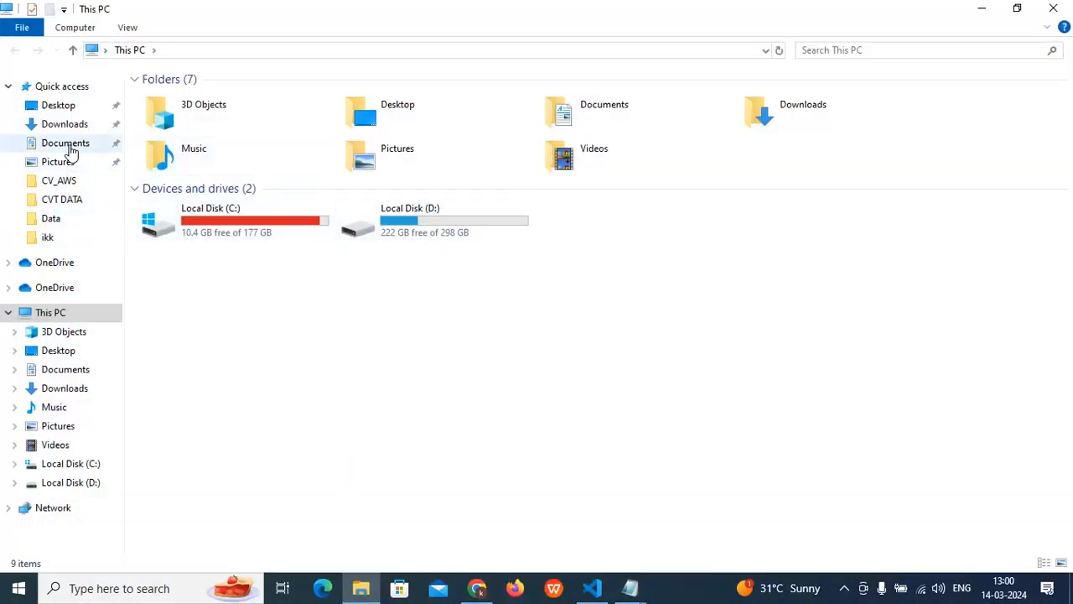
left_click(70, 144)
left_click(67, 127)
left_click(71, 149)
right_click(173, 261)
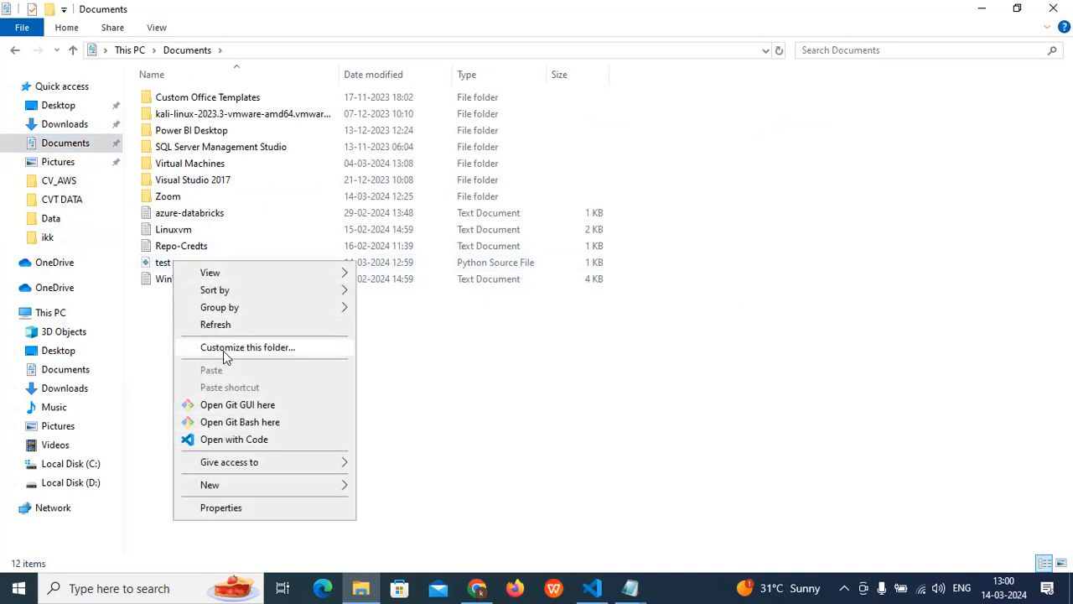
left_click(165, 263)
right_click(162, 263)
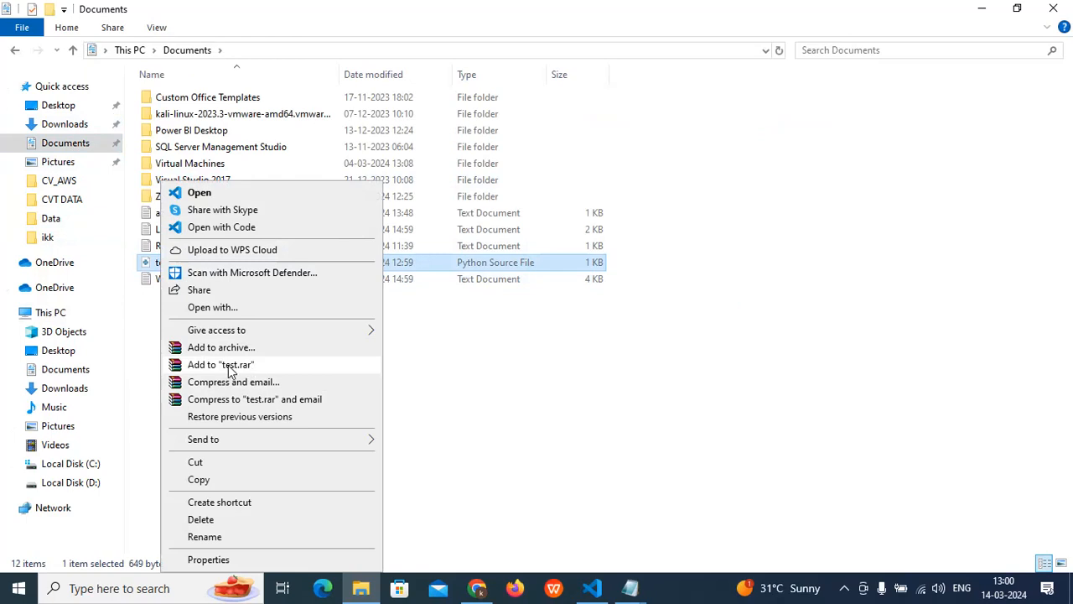
left_click(223, 347)
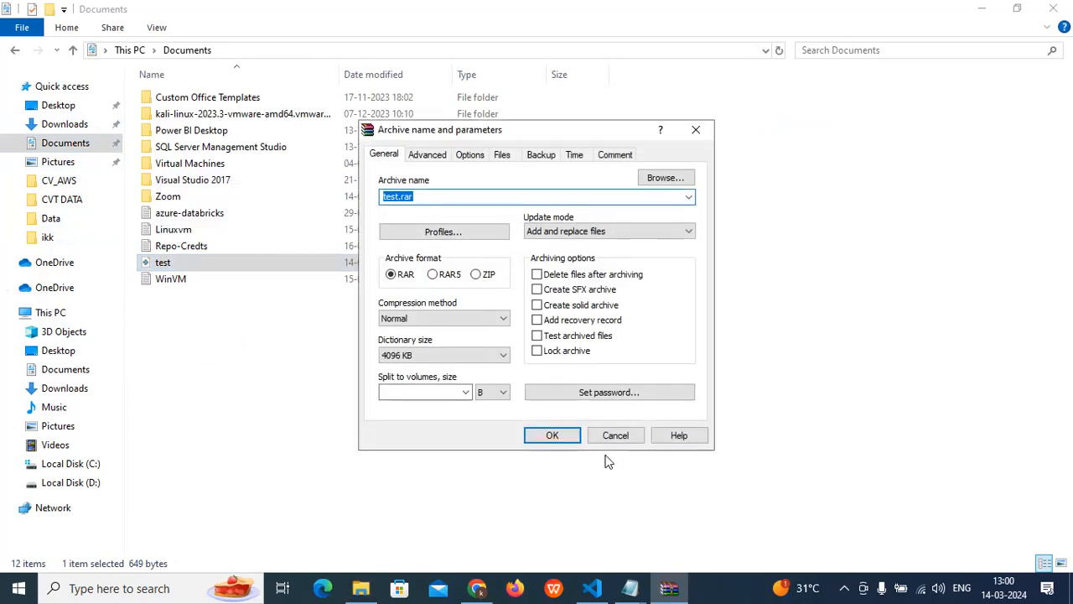
left_click(553, 436)
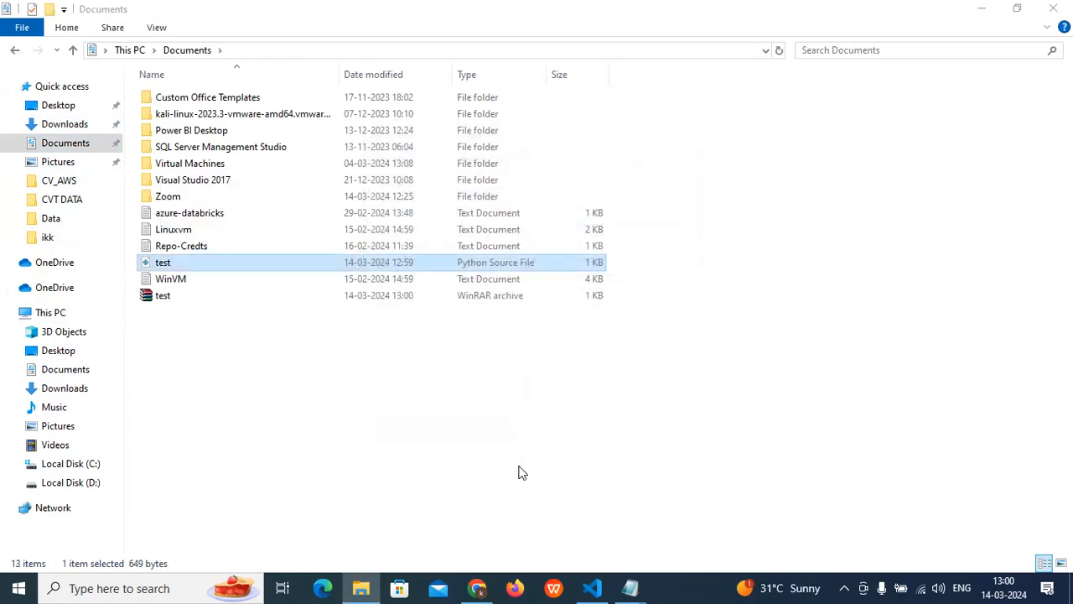
- Return to the Lambda function page in Chrome and close the Amazon S3 file upload dialog
left_click(476, 588)
left_click(840, 206)
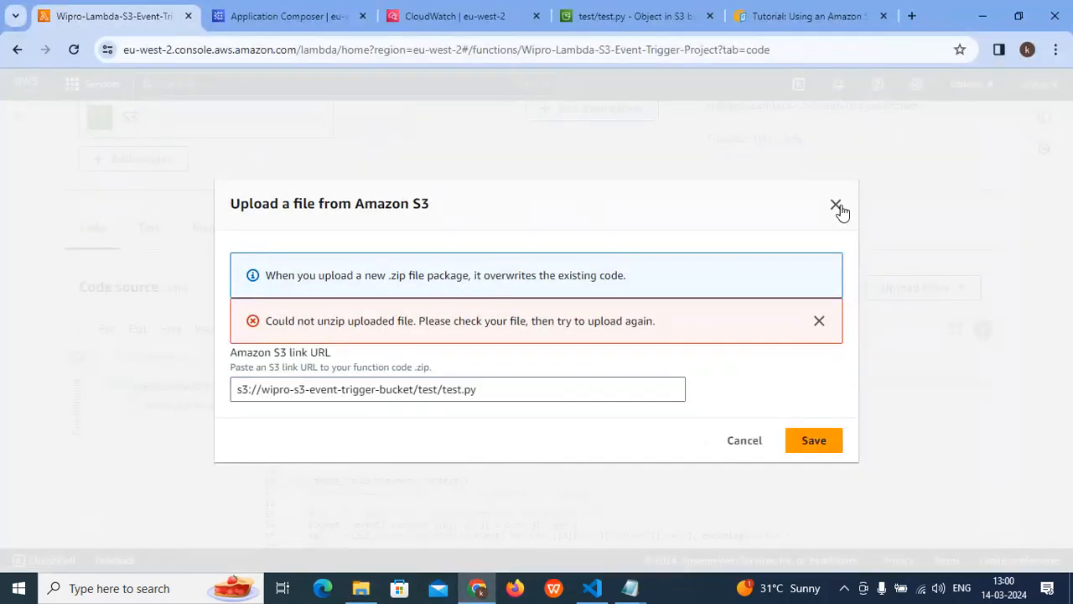
- Try to upload test.rar from Documents as the Lambda function's .zip code package, then close the upload dialog
left_click(893, 289)
left_click(904, 314)
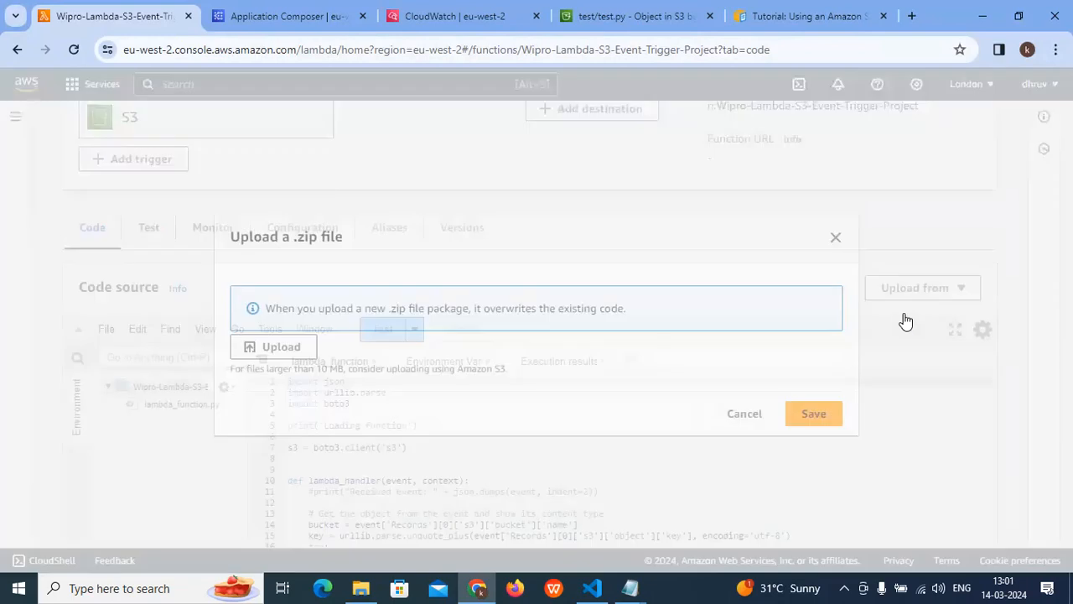
left_click(329, 348)
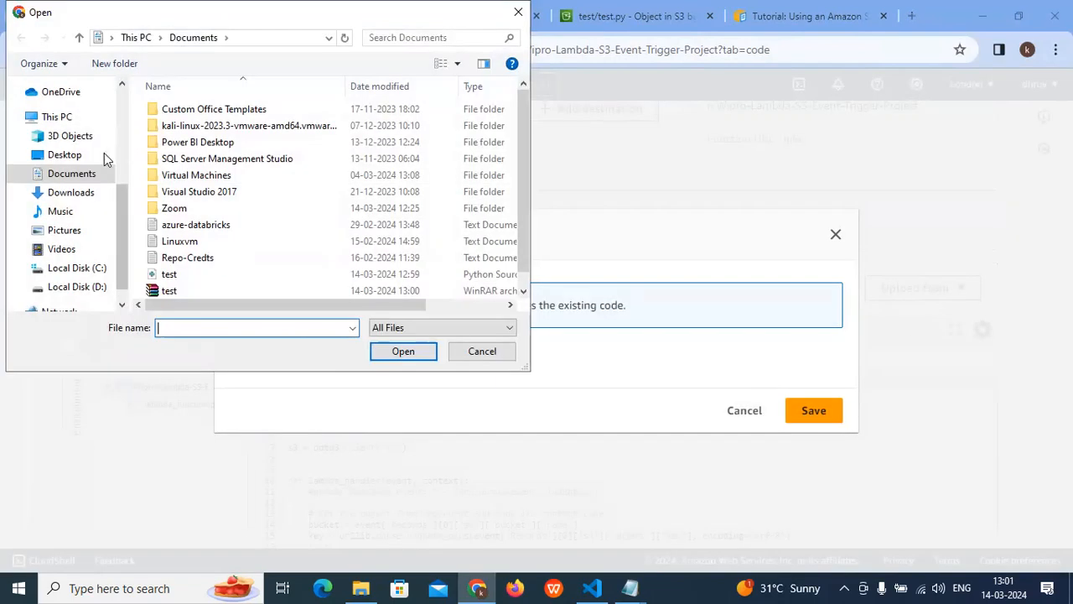
left_click(186, 289)
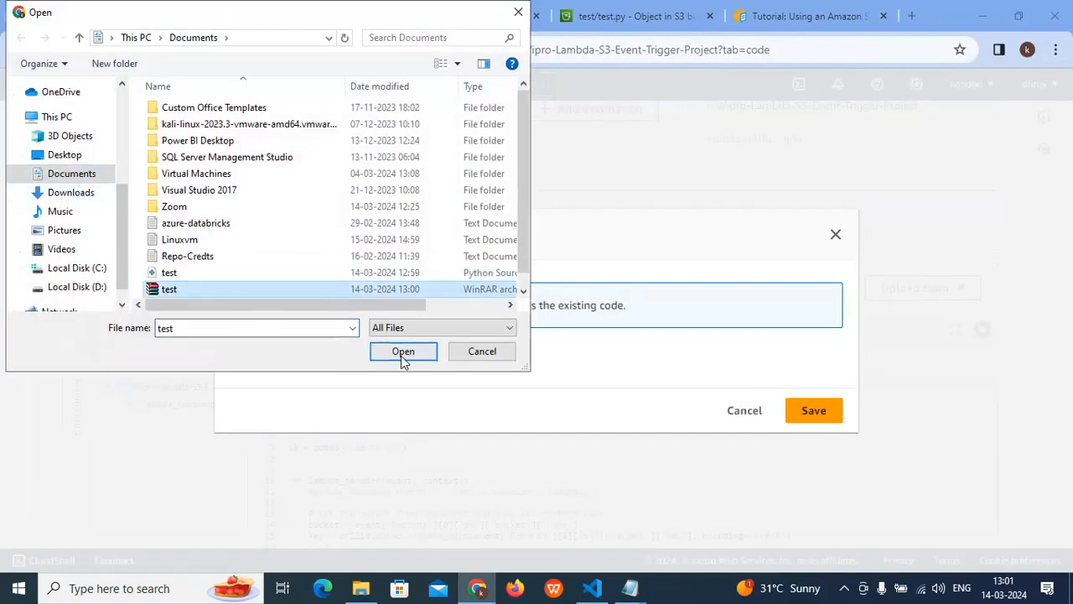
left_click(402, 352)
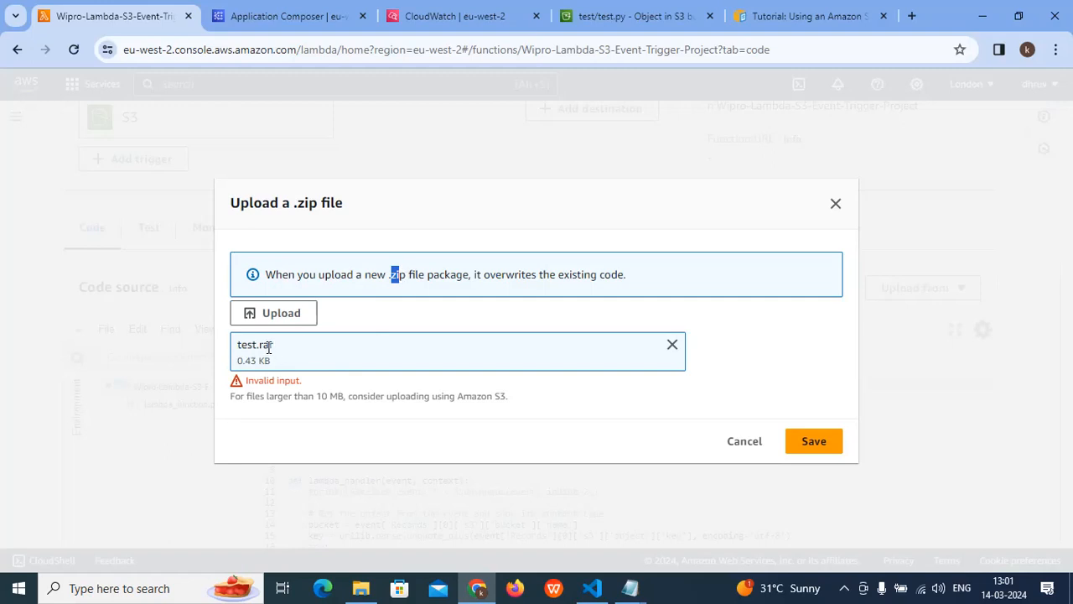
left_click_drag(407, 271, 390, 273)
left_click(836, 205)
- Switch to File Explorer and compress the test Python file in Documents into a ZIP archive named test.zip
left_click(985, 11)
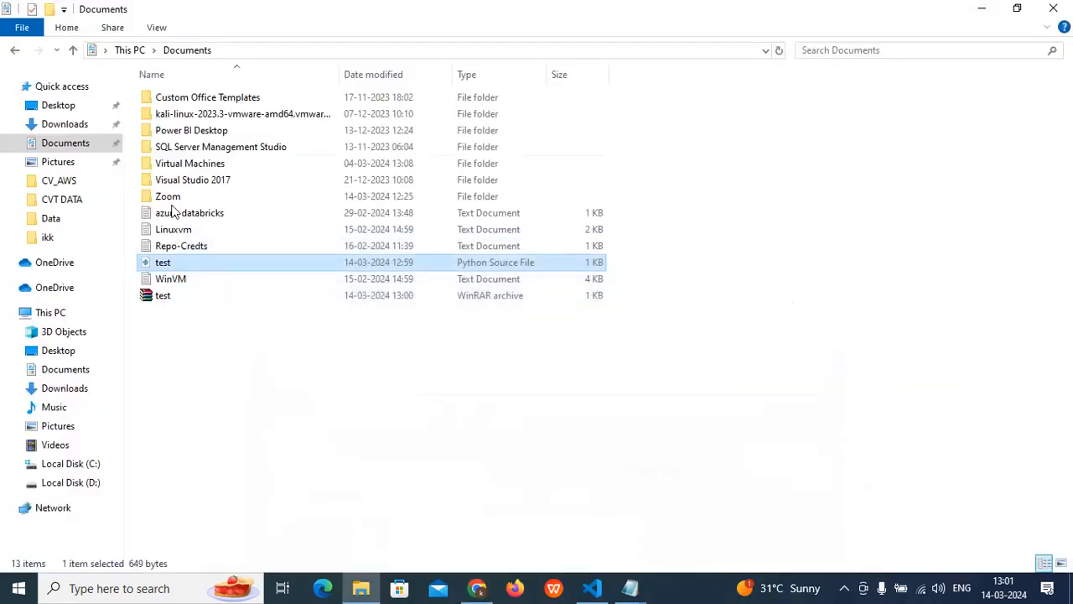
right_click(168, 264)
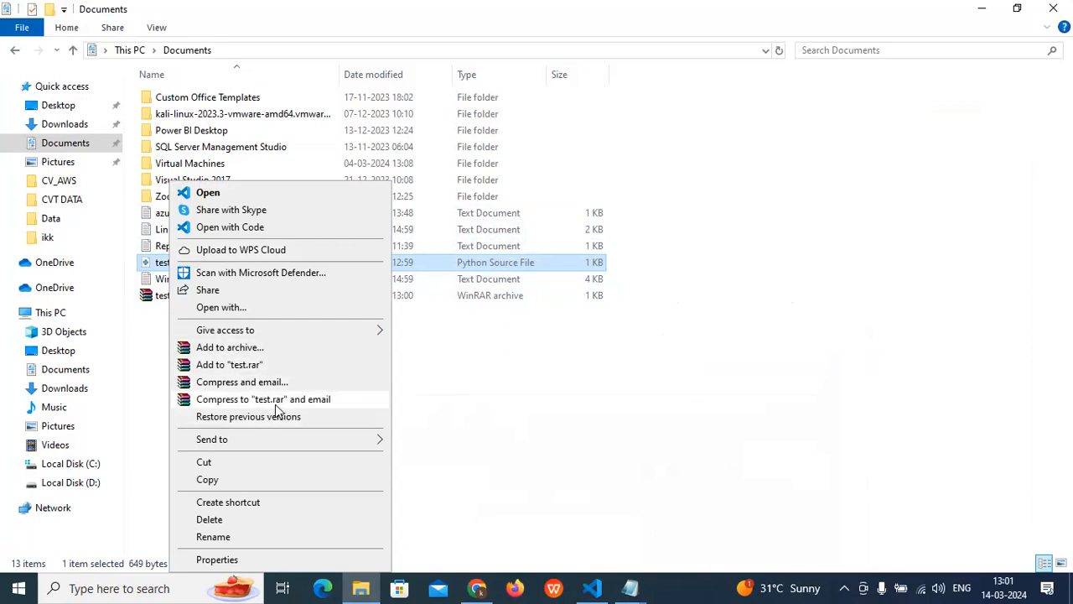
left_click(245, 349)
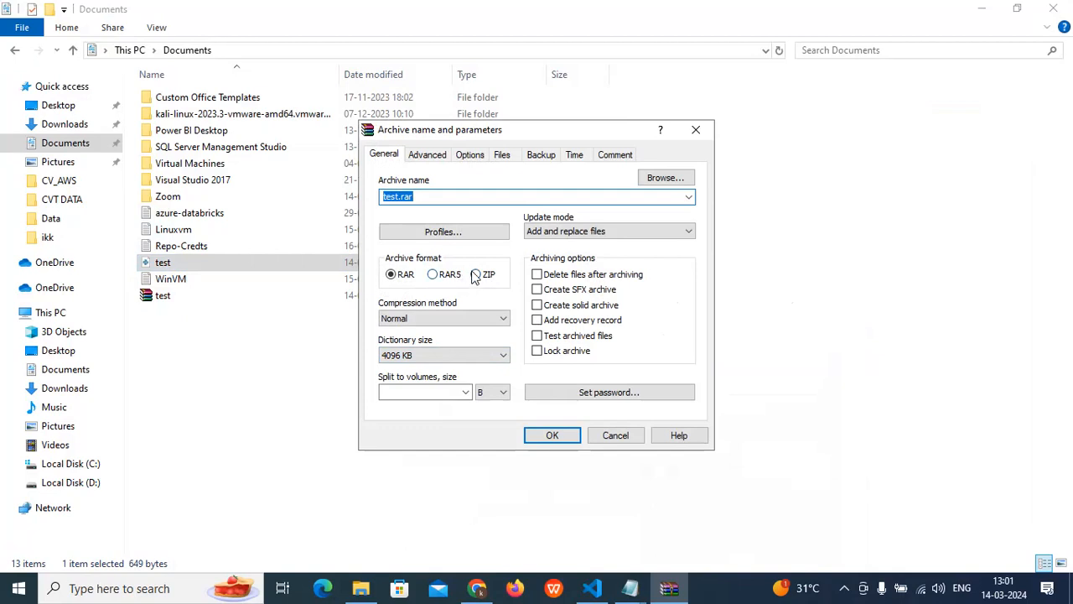
left_click(475, 275)
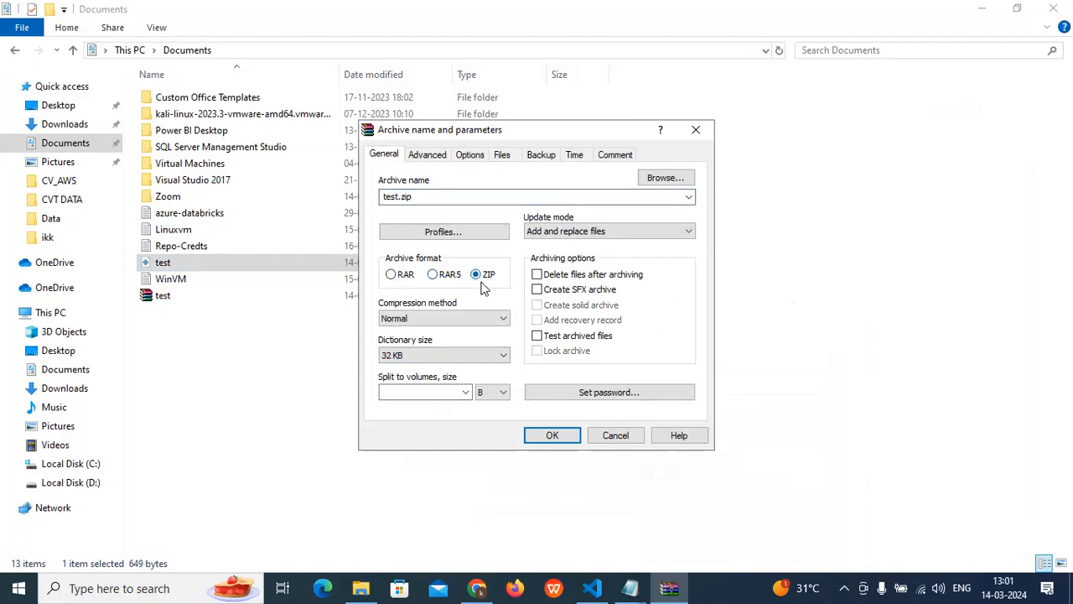
left_click(545, 435)
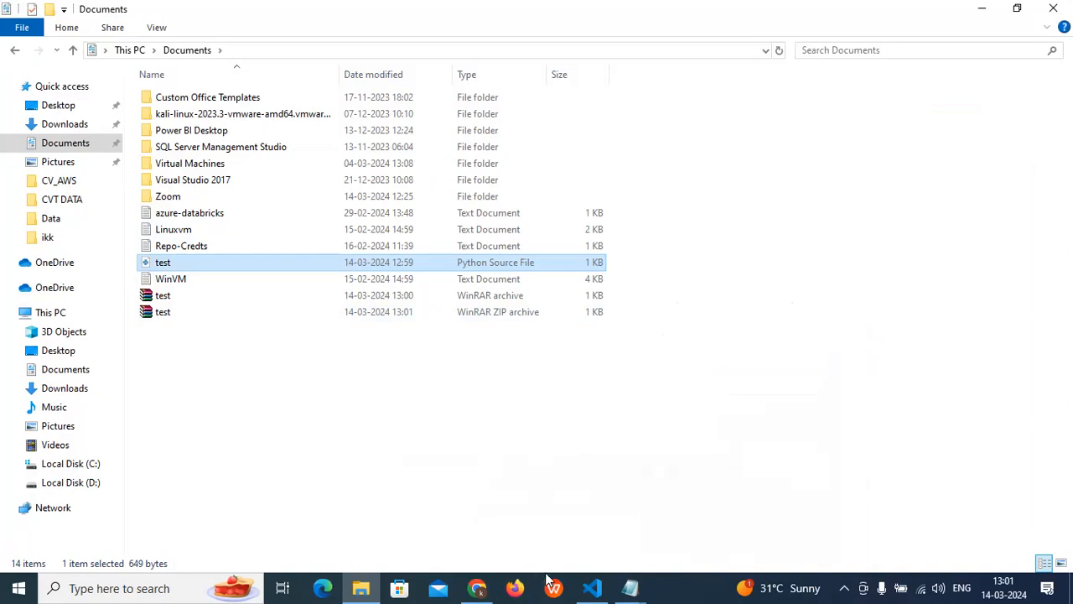
- Return to the Lambda function page in Chrome and upload the test ZIP archive from Documents as the function code
left_click(476, 588)
left_click(922, 290)
left_click(922, 312)
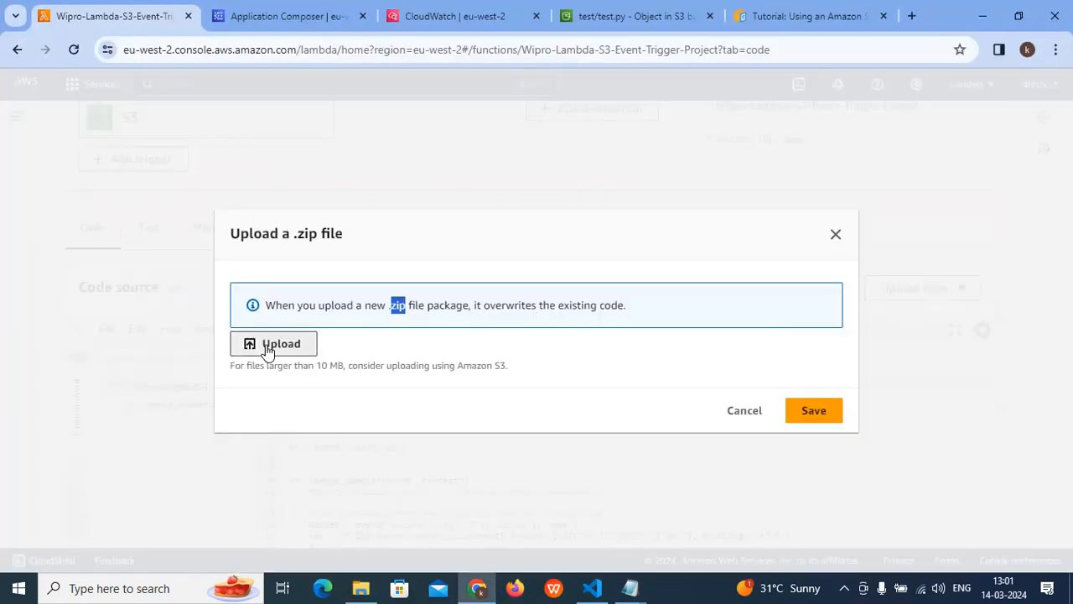
left_click(266, 350)
scroll(243, 234, "down", 1)
left_click(172, 272)
left_click(381, 345)
left_click(792, 432)
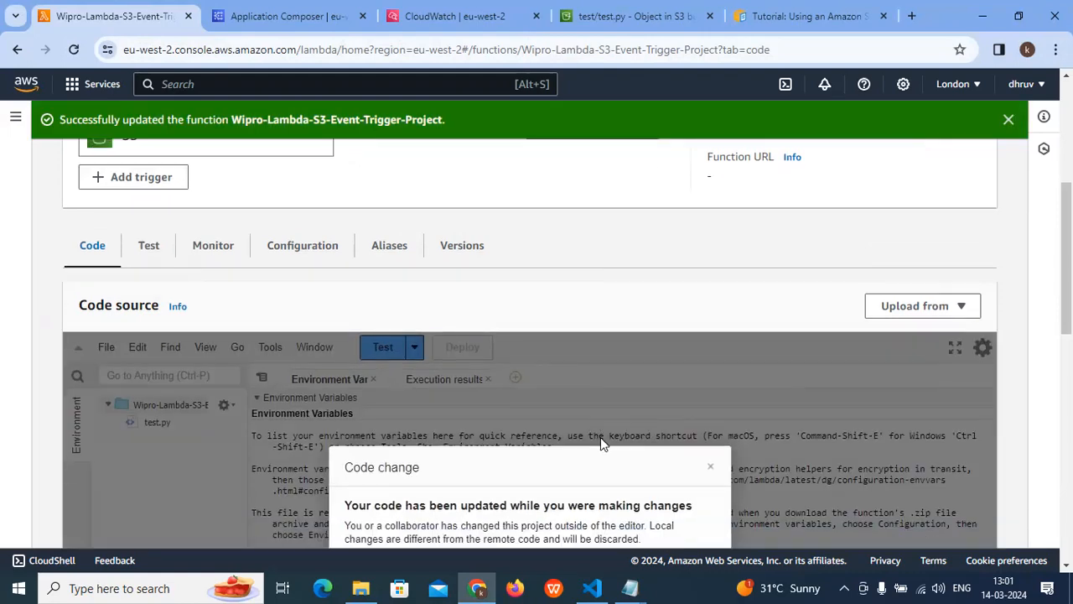
- Close the Environment Variables and Execution results files in the code editor and open test.py
scroll(508, 427, "down", 2)
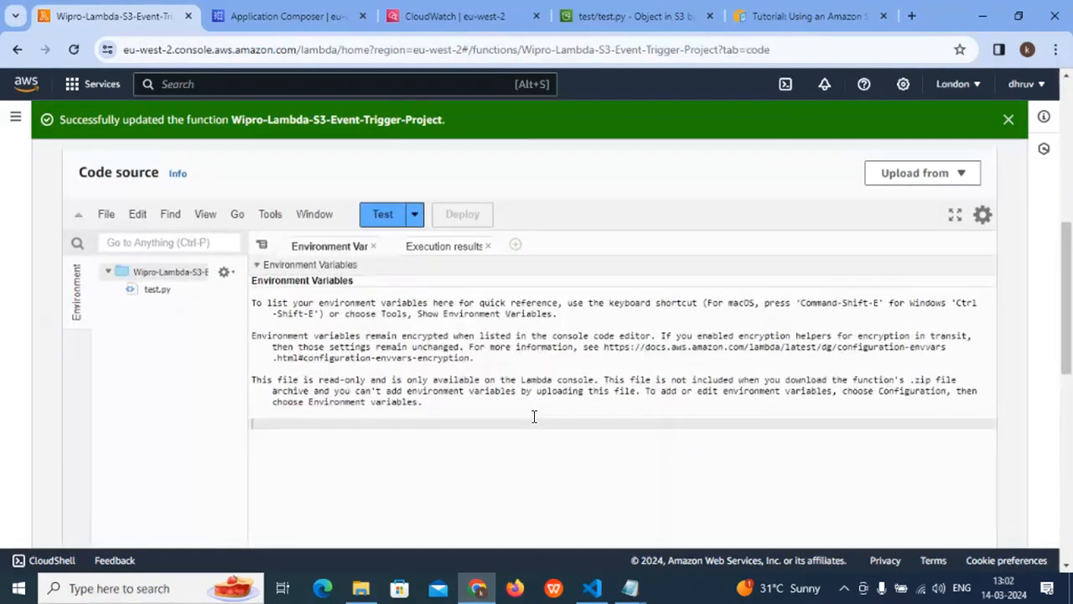
scroll(338, 424, "up", 2)
left_click(463, 399)
left_click(306, 400)
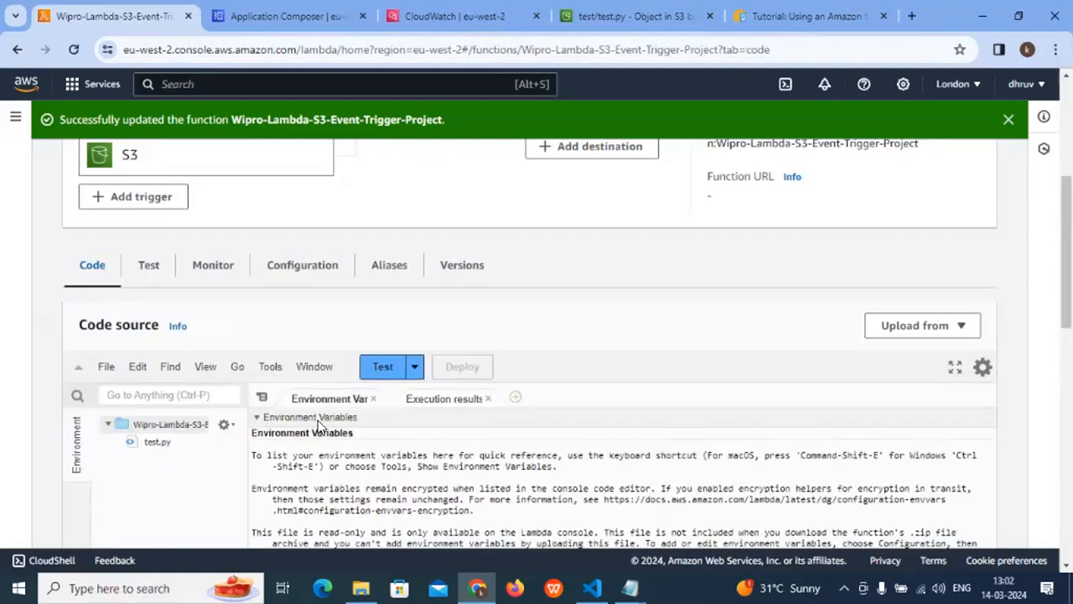
left_click(256, 422)
scroll(293, 433, "down", 1)
left_click(150, 363)
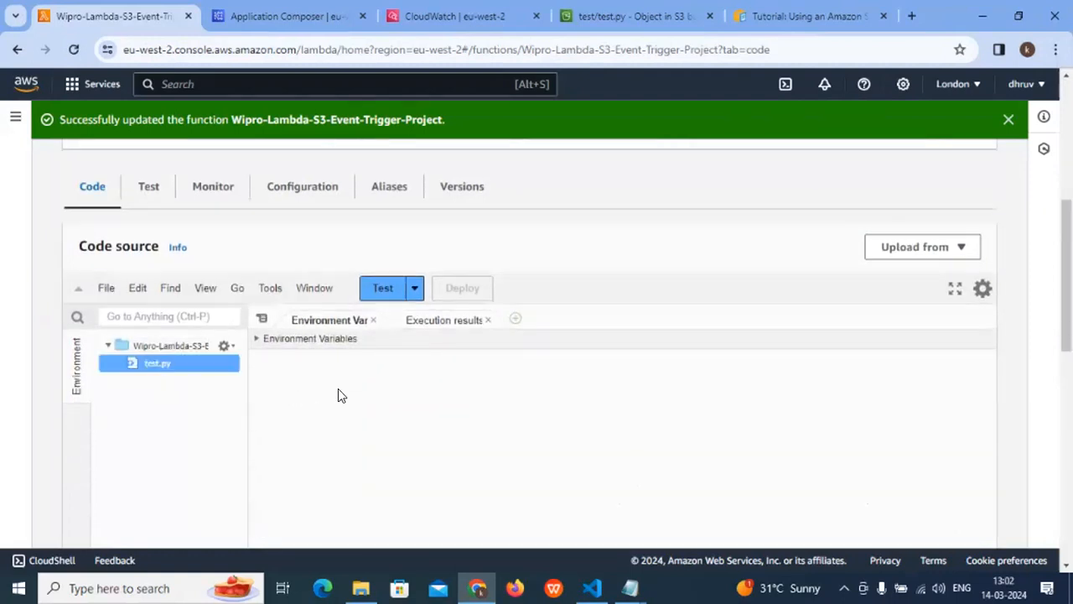
left_click(488, 320)
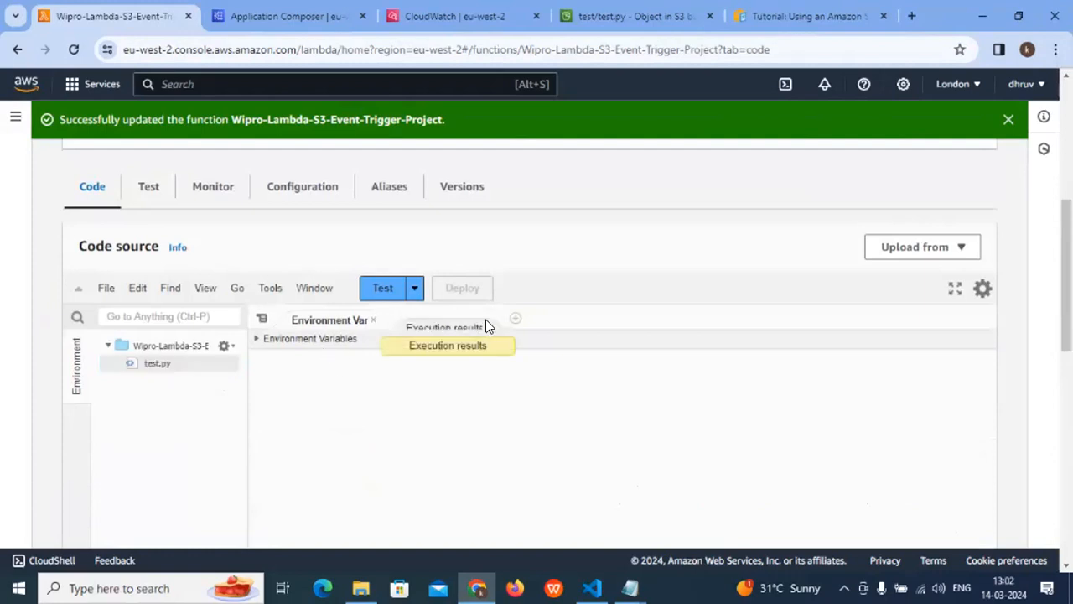
left_click(373, 320)
left_click(176, 360)
double_click(177, 364)
- Examine the lambda_handler code in test.py, including the print(bucket) and print(key) statements
scroll(471, 411, "down", 3)
scroll(471, 411, "up", 3)
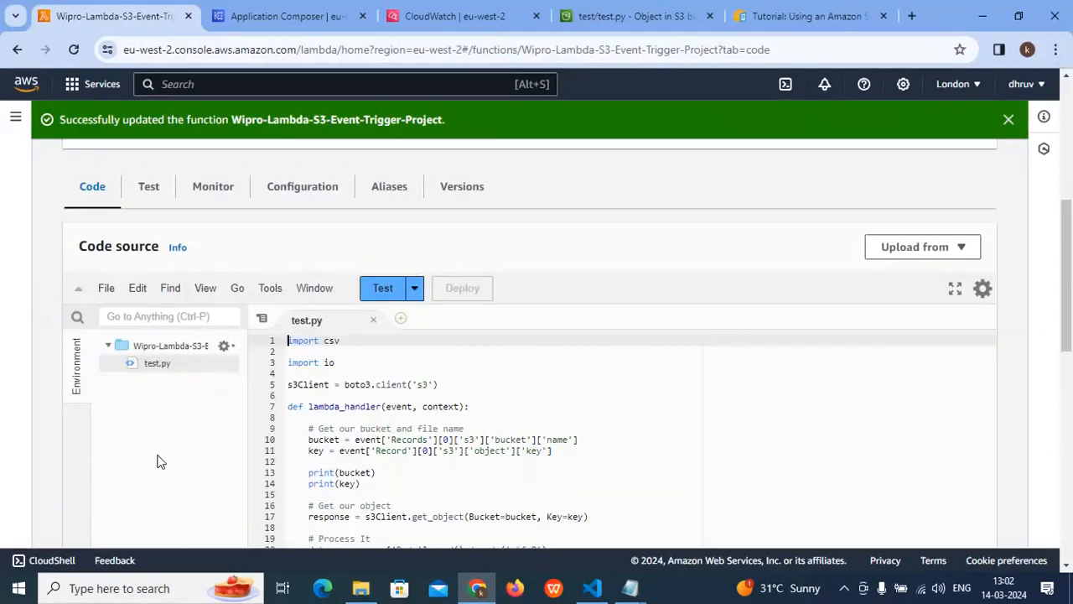
scroll(455, 417, "down", 4)
scroll(455, 417, "up", 3)
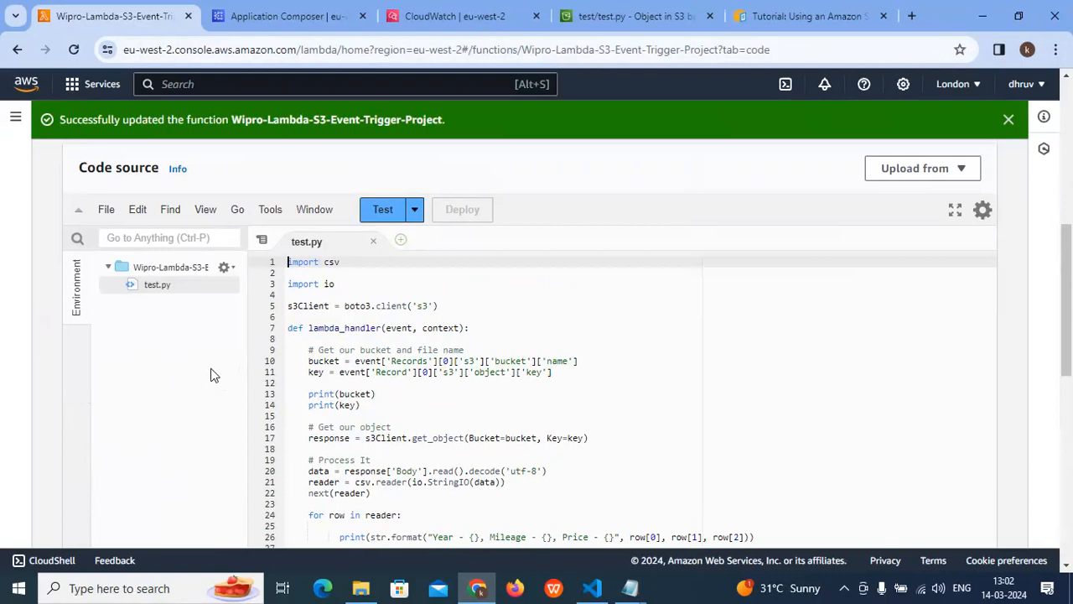
scroll(356, 365, "down", 2)
scroll(359, 365, "up", 2)
scroll(370, 375, "down", 2)
left_click(426, 509)
left_click_drag(427, 509, 398, 351)
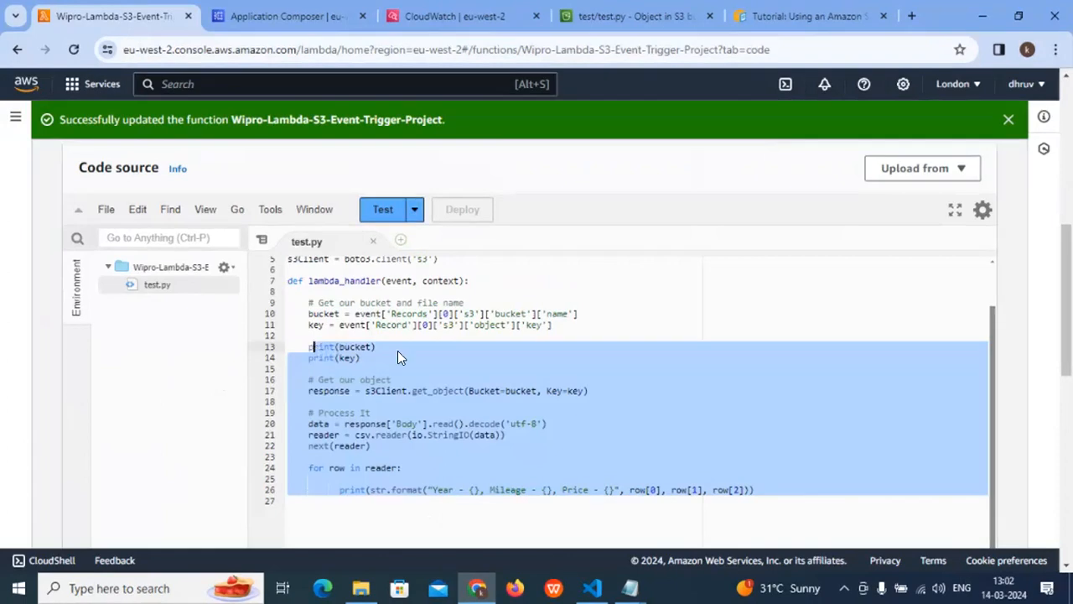
left_click(397, 354)
left_click_drag(307, 346, 337, 346)
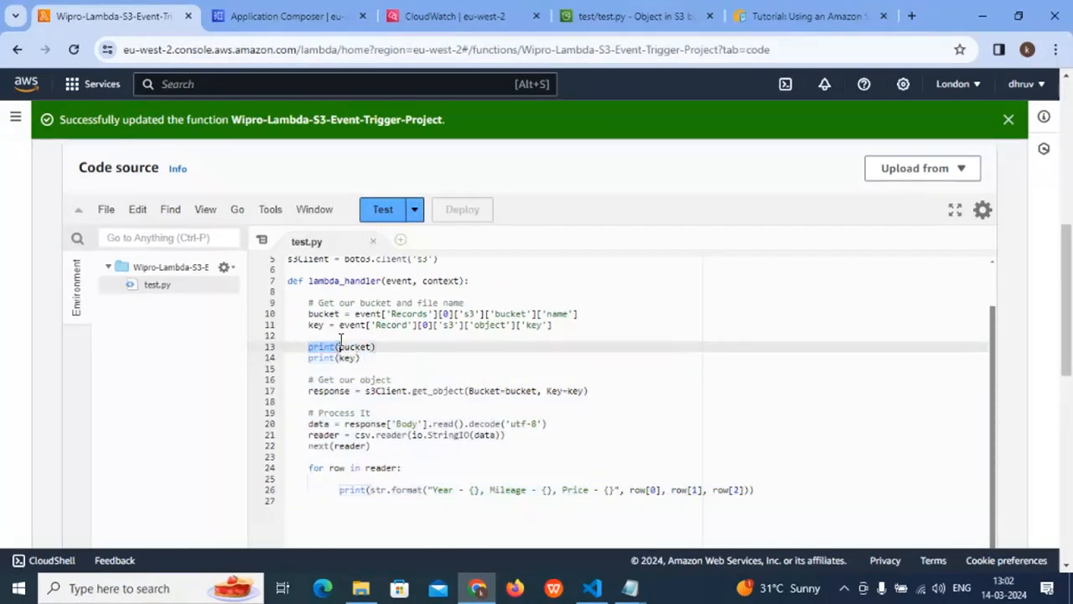
left_click(399, 362)
left_click_drag(307, 358, 359, 358)
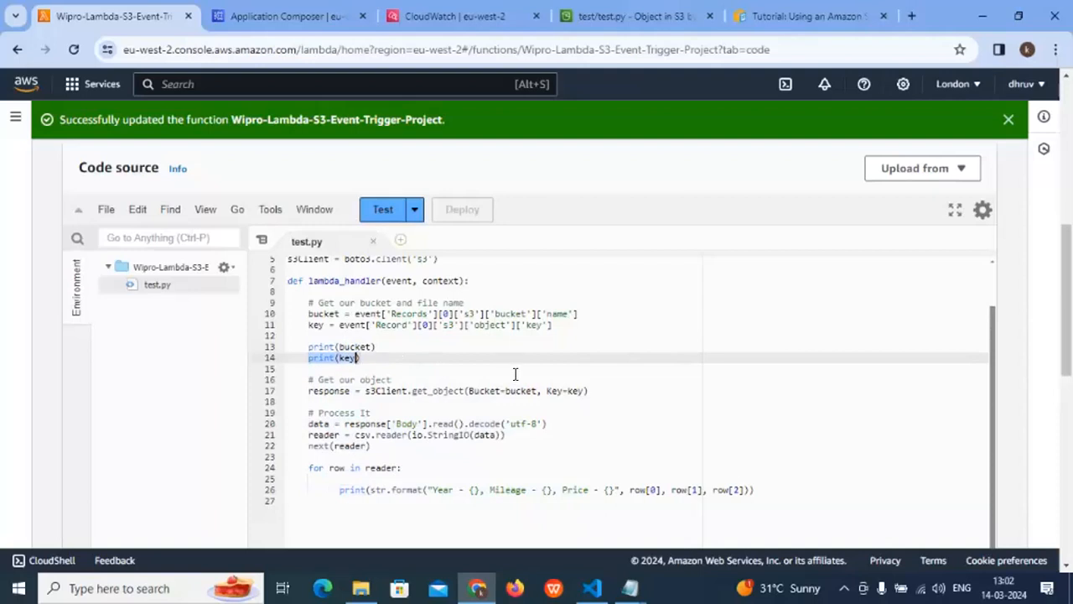
scroll(472, 390, "up", 3)
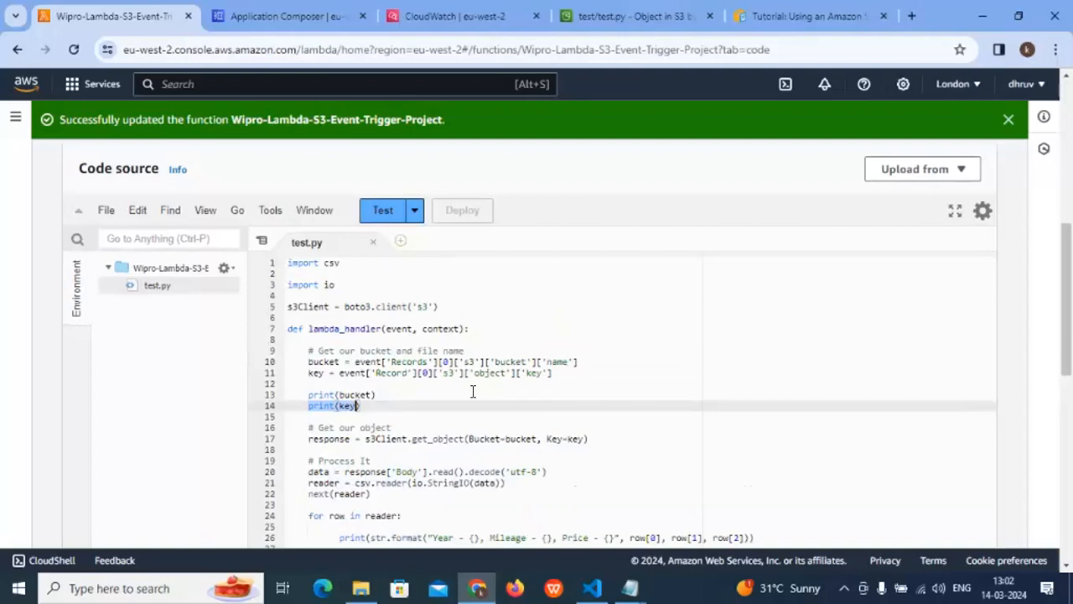
- Run the function with the Test-1 event and open its CloudWatch logs from the monitoring view
left_click(381, 288)
scroll(470, 352, "up", 1)
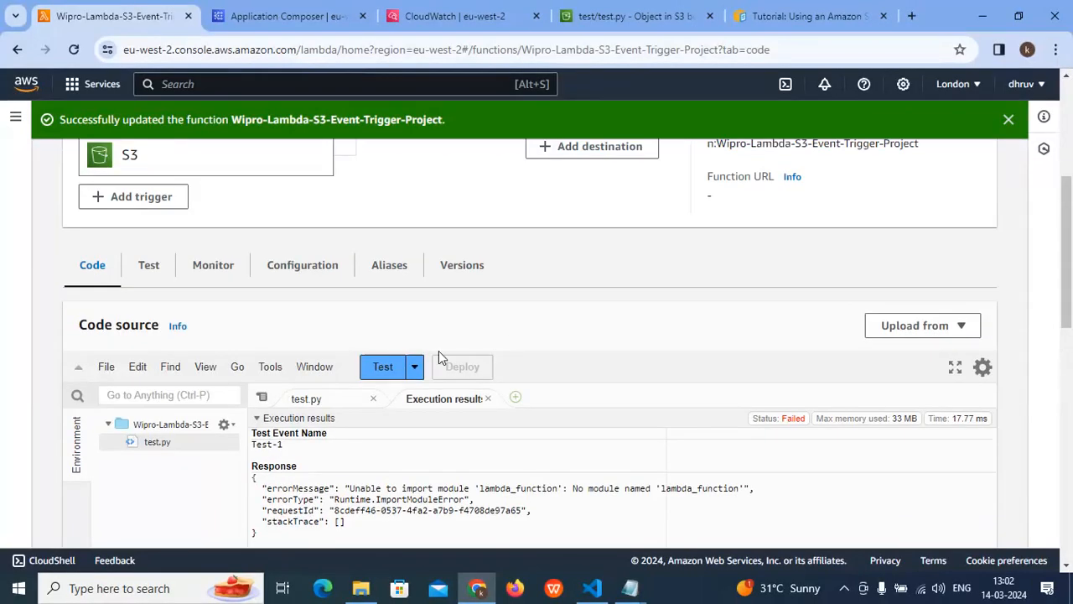
left_click(201, 267)
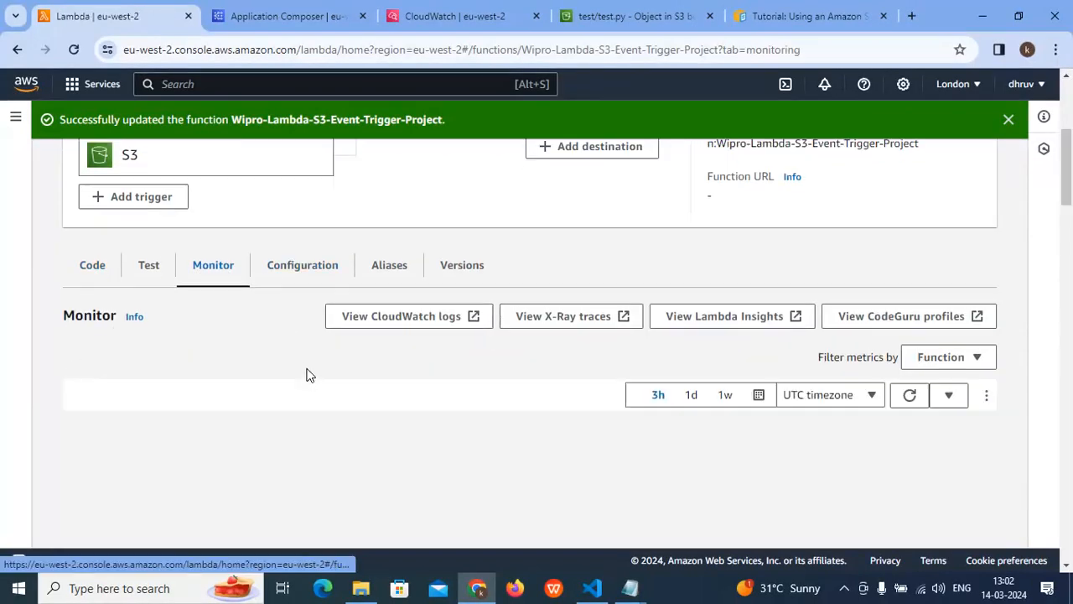
scroll(306, 379, "down", 1)
scroll(306, 379, "up", 1)
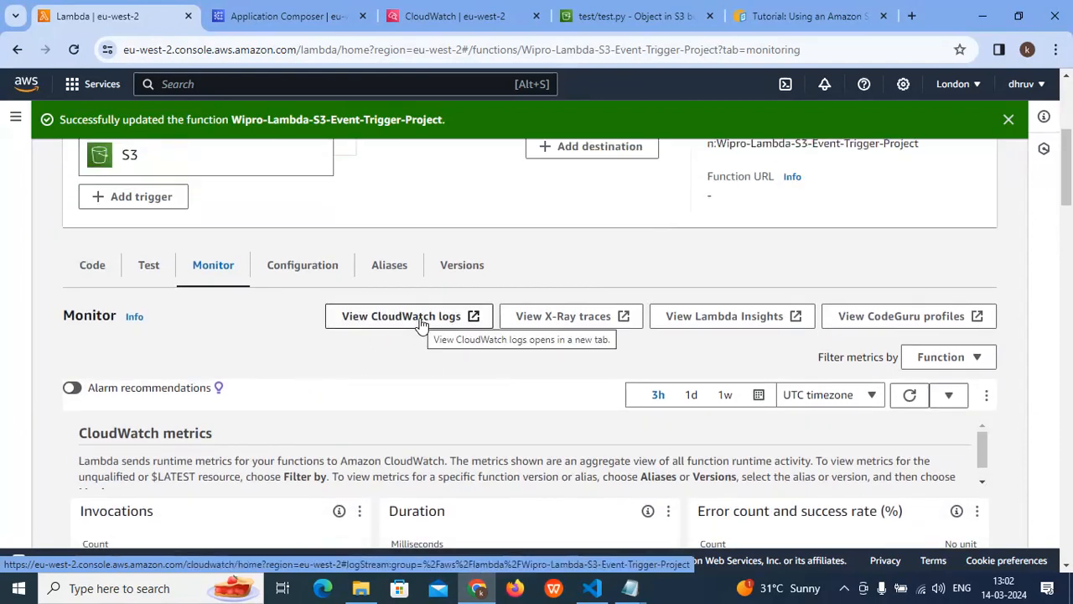
left_click(421, 326)
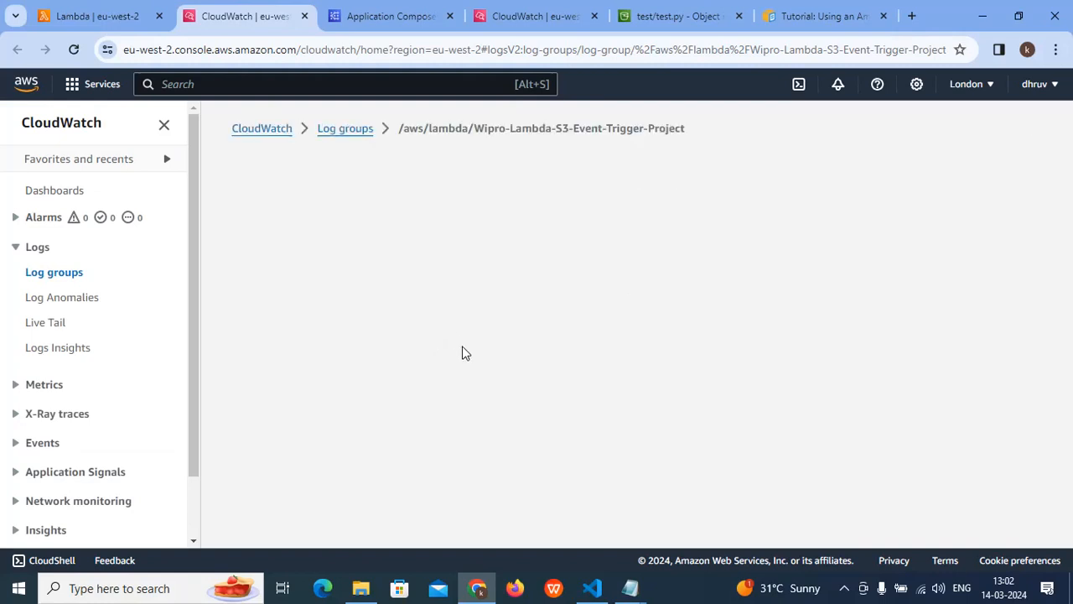
- Open the most recent log stream and expand its INIT_START, START and LAMBDA_WARNING events
scroll(472, 350, "down", 5)
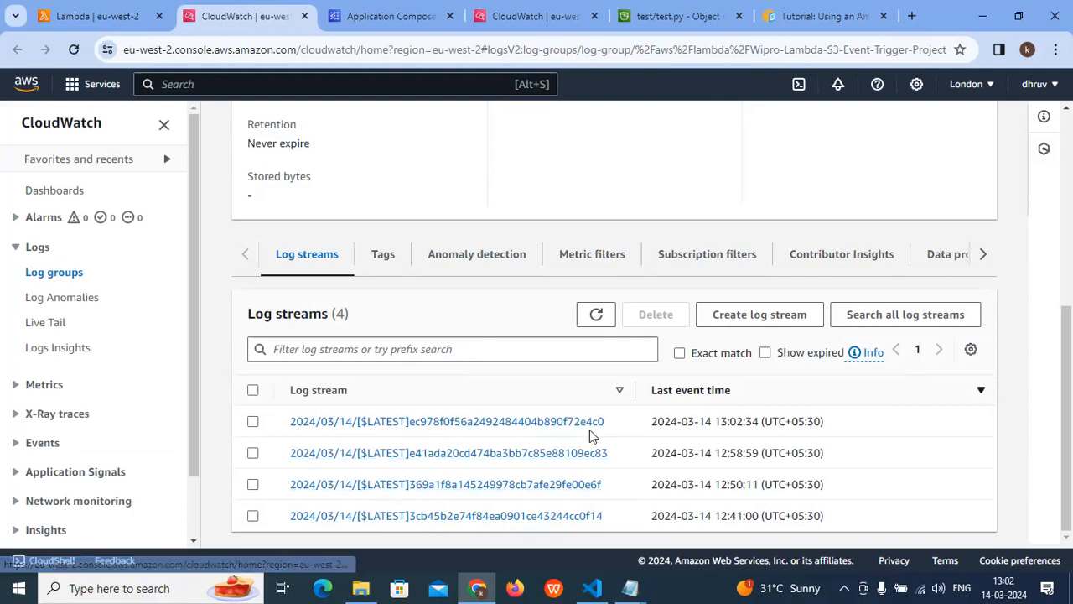
left_click(424, 422)
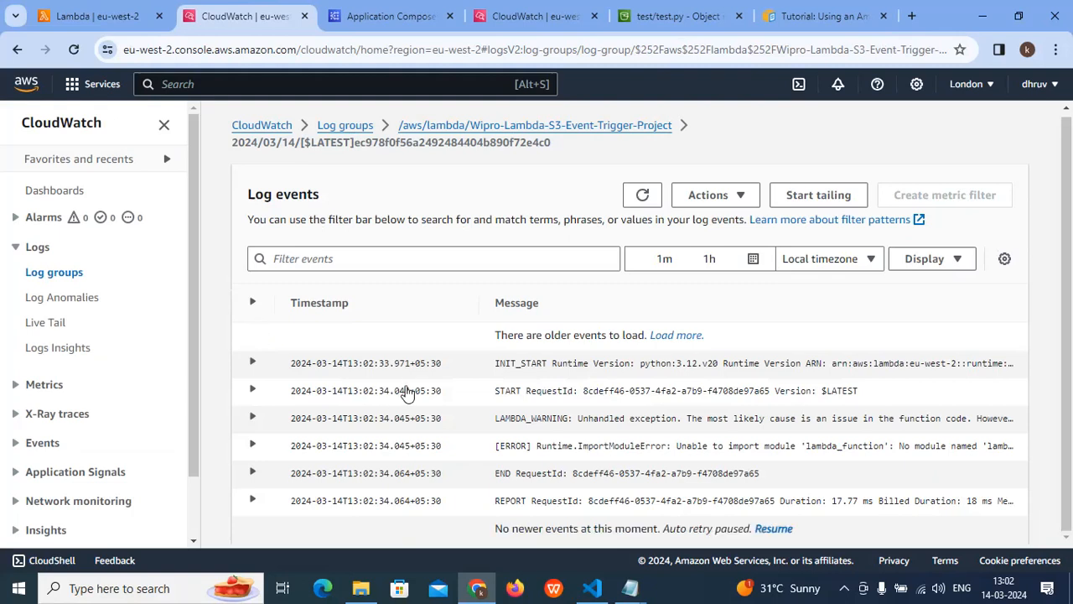
left_click(376, 366)
scroll(379, 367, "down", 1)
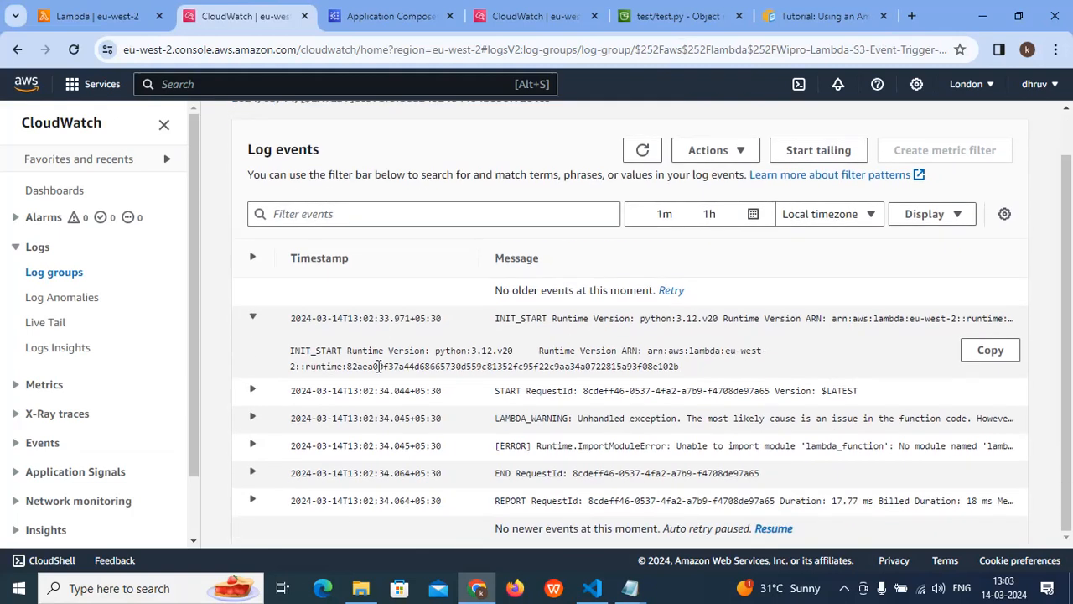
left_click(376, 399)
scroll(376, 398, "down", 1)
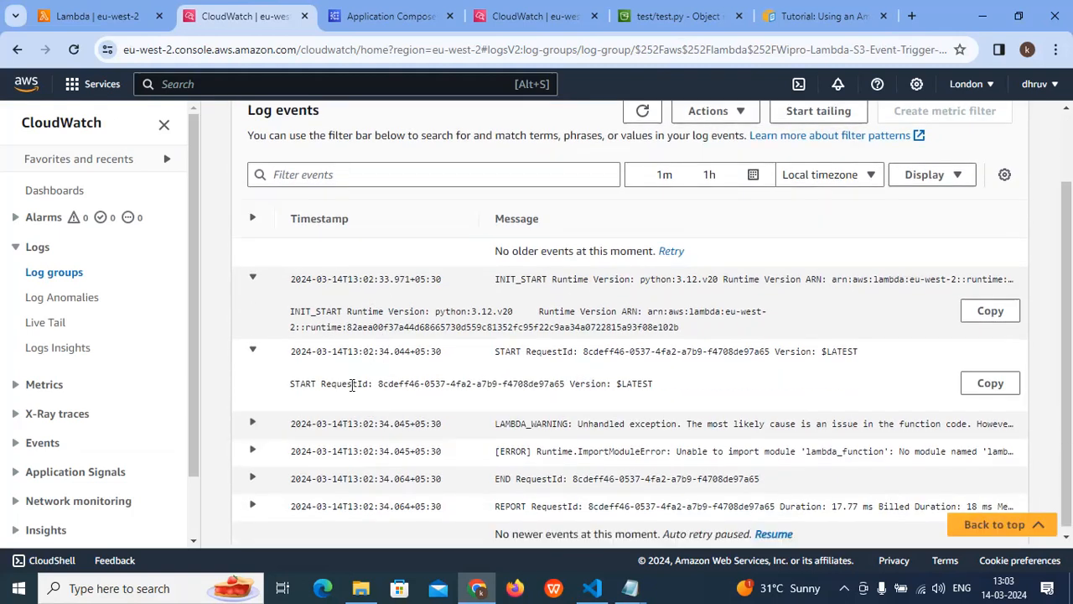
scroll(371, 429, "down", 1)
left_click_drag(368, 434, 369, 430)
left_click(261, 416)
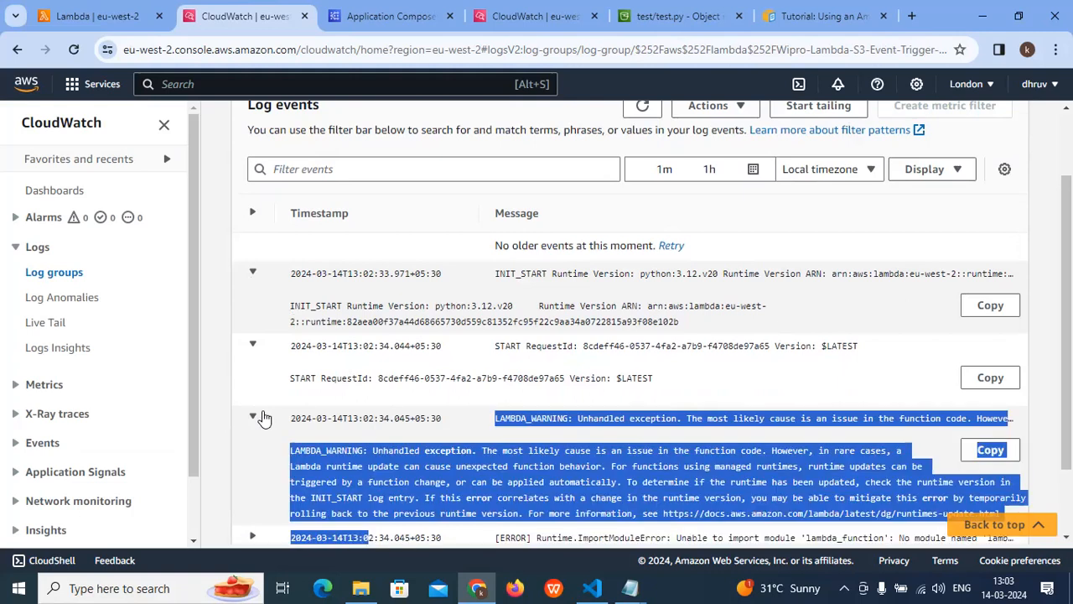
- Expand and read the ERROR, END and REPORT events in the log stream
scroll(328, 409, "down", 2)
left_click(404, 426)
left_click_drag(344, 376, 413, 392)
left_click(371, 454)
left_click(371, 454)
scroll(376, 440, "down", 1)
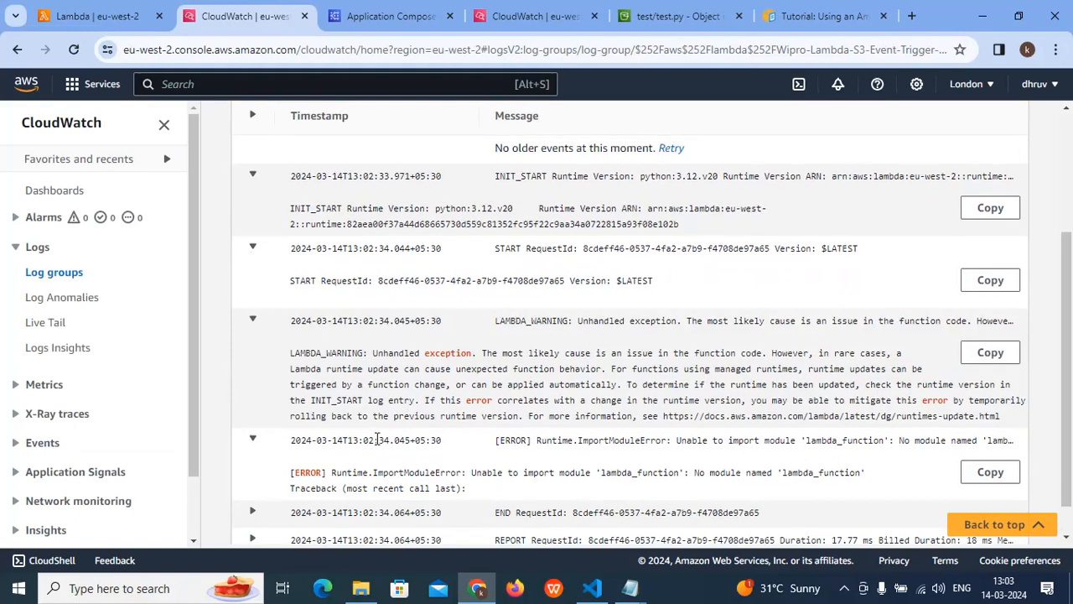
scroll(386, 466, "down", 1)
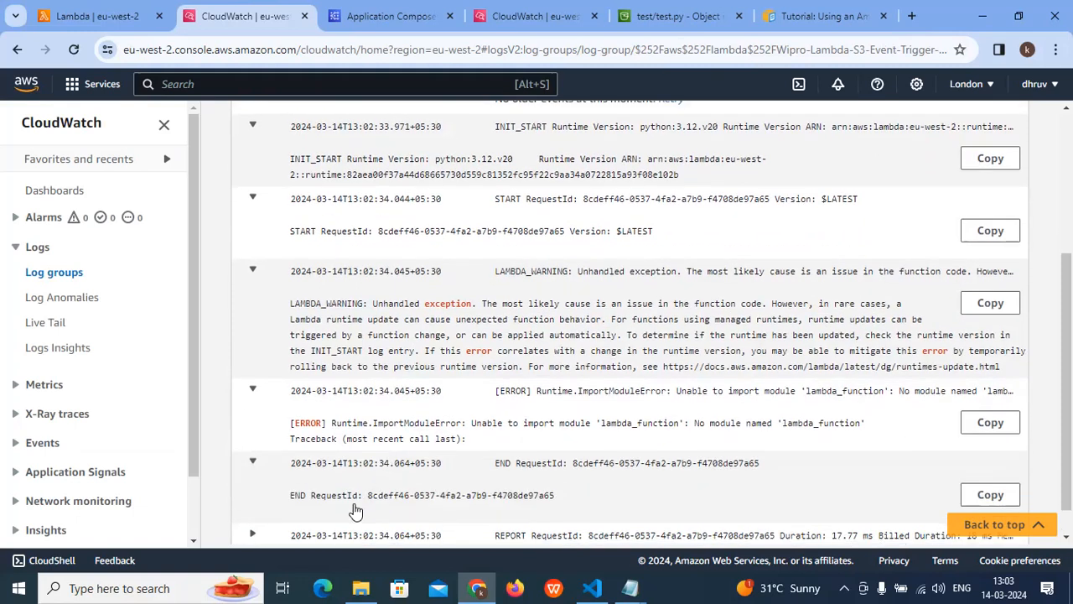
left_click(388, 475)
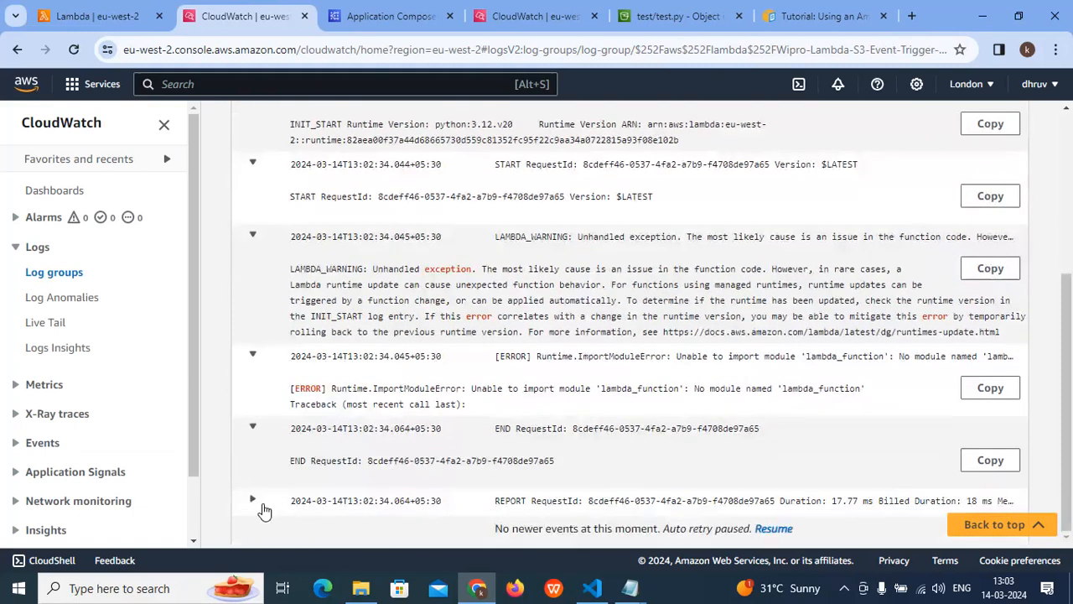
left_click(342, 486)
scroll(552, 482, "down", 1)
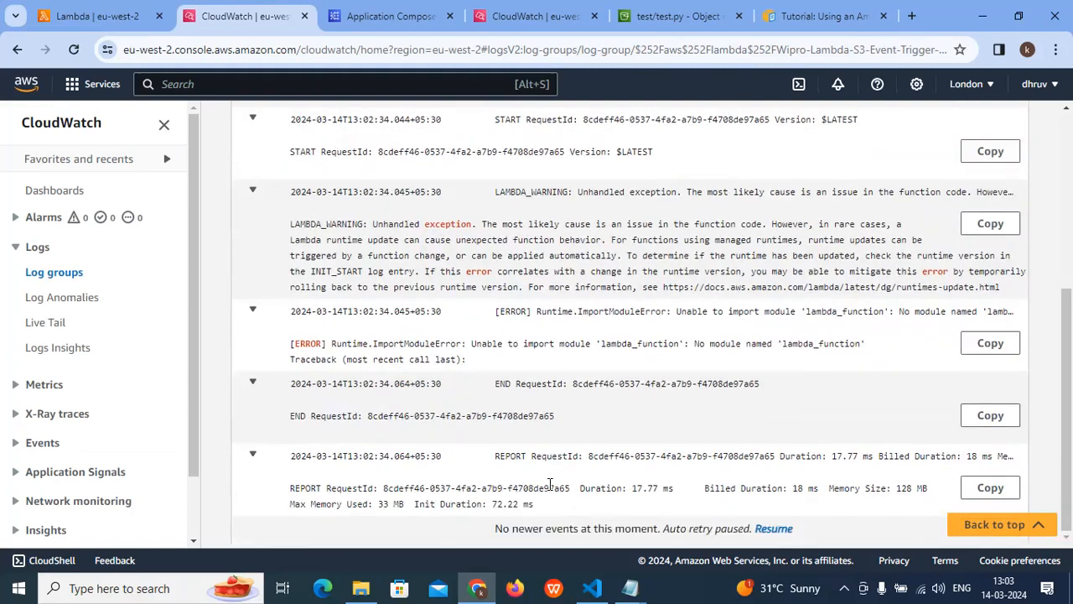
scroll(549, 486, "up", 4)
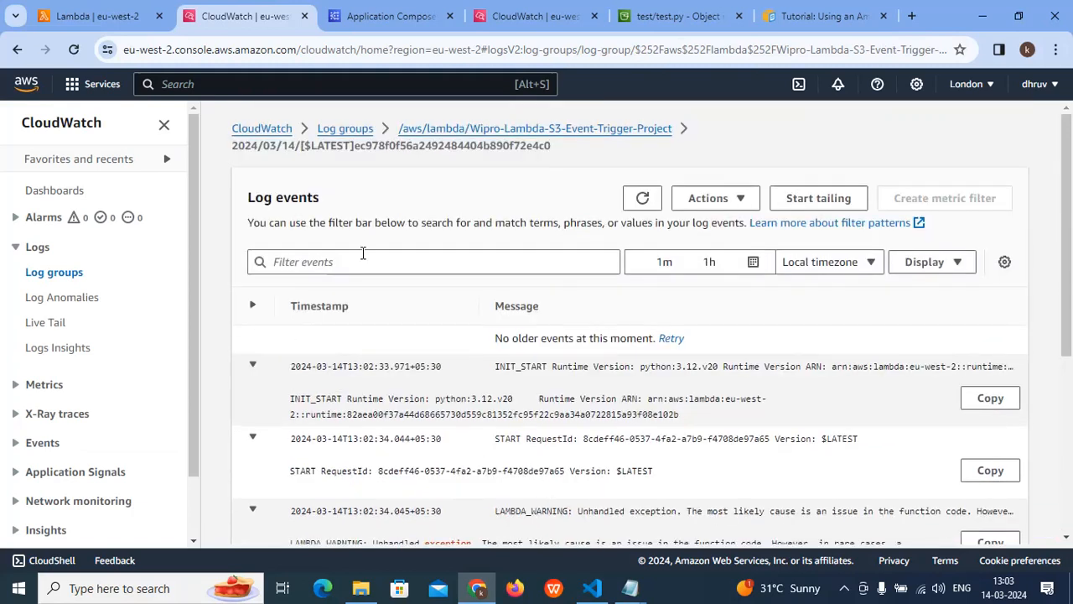
- Return to the Wipro-Lambda-S3-Event-Trigger-Project log group and review its list of log streams
left_click(345, 129)
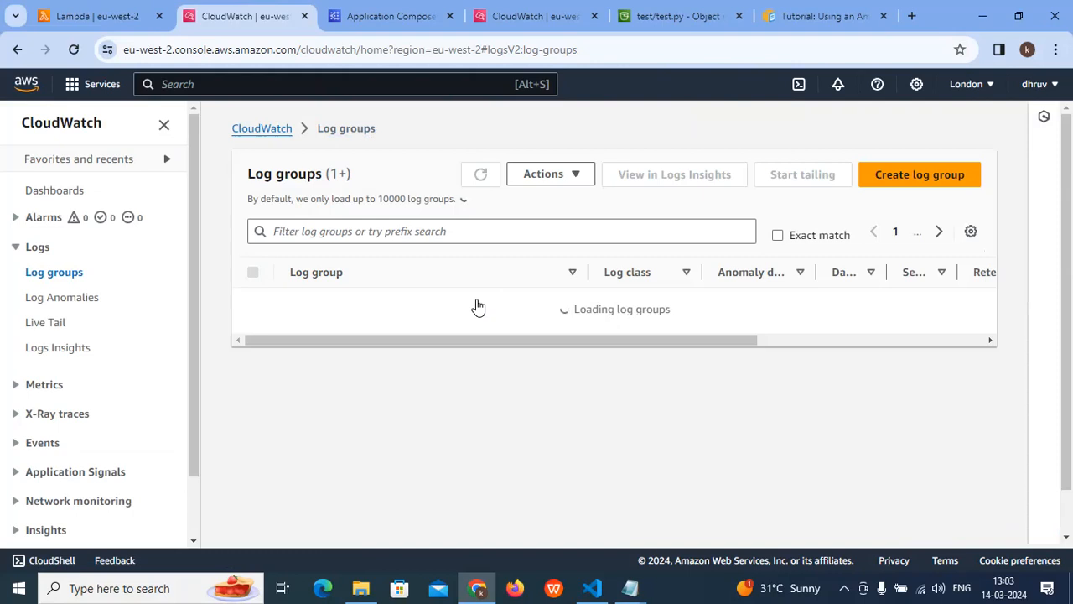
left_click(404, 304)
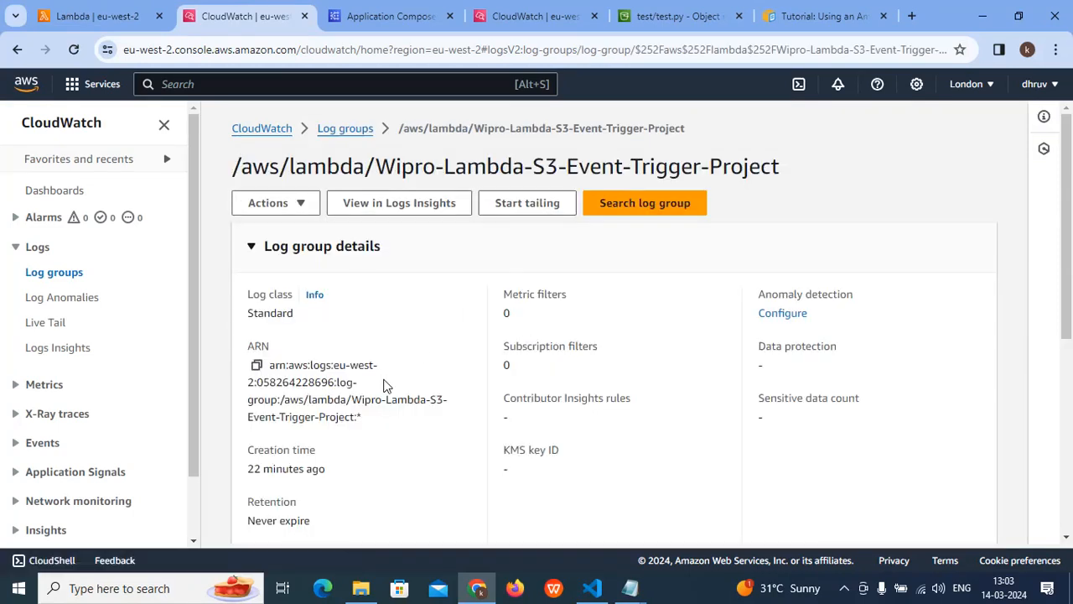
scroll(402, 369, "down", 5)
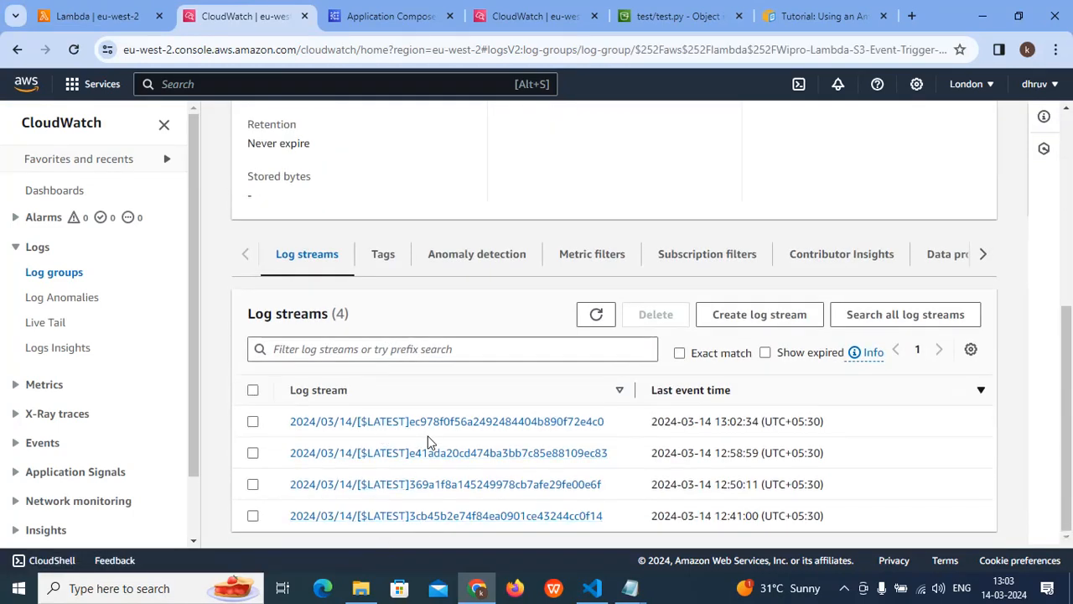
scroll(436, 490, "up", 5)
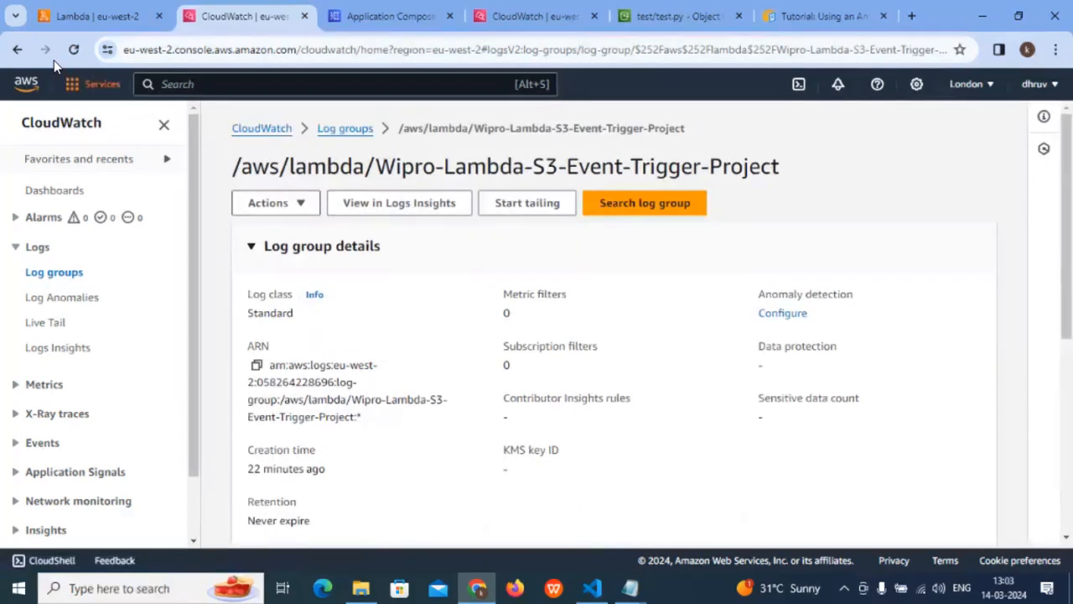
- Review the Lambda function's monitoring metrics down to the CloudWatch Logs section
left_click(94, 16)
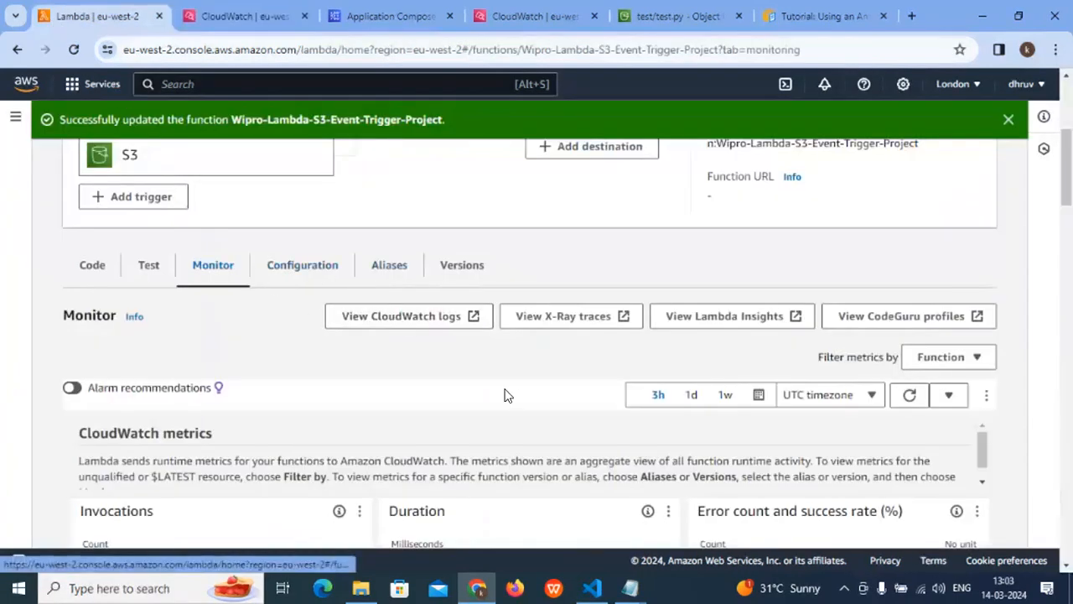
scroll(241, 388, "down", 8)
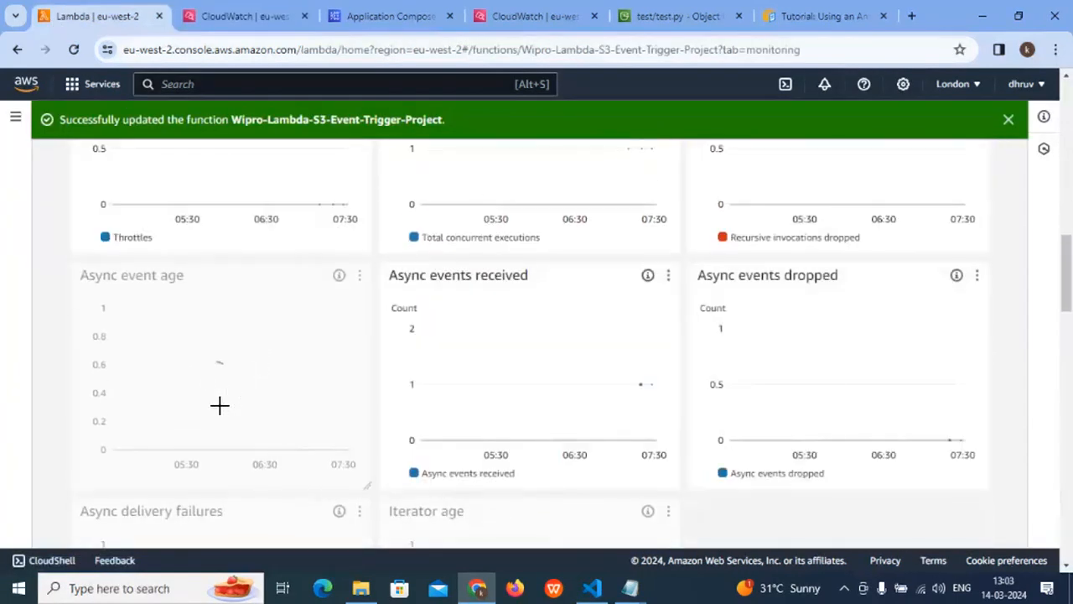
scroll(221, 406, "down", 6)
scroll(190, 353, "up", 1)
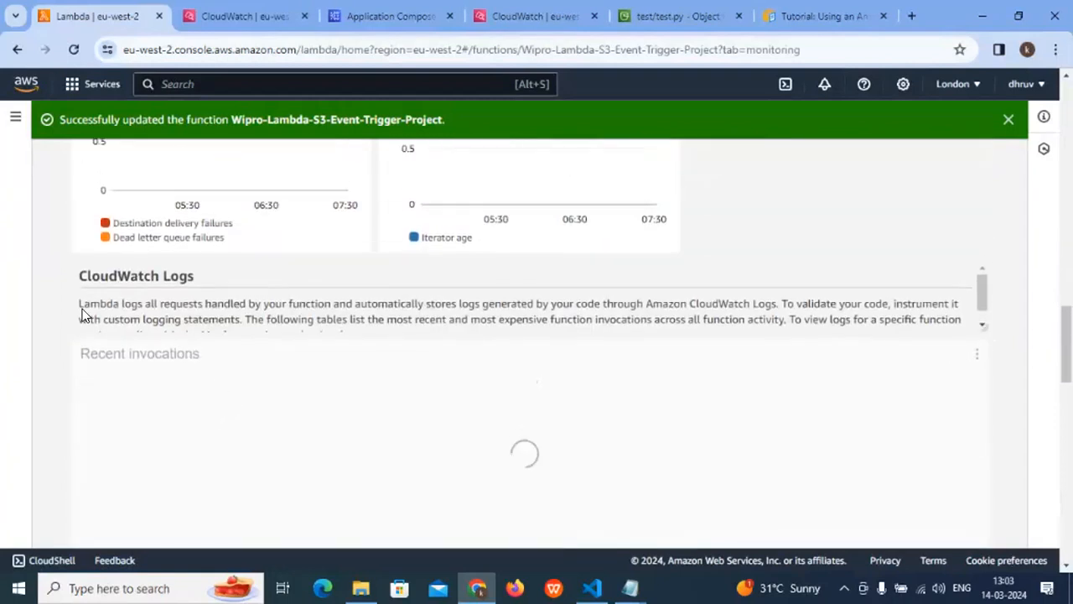
left_click_drag(67, 276, 194, 276)
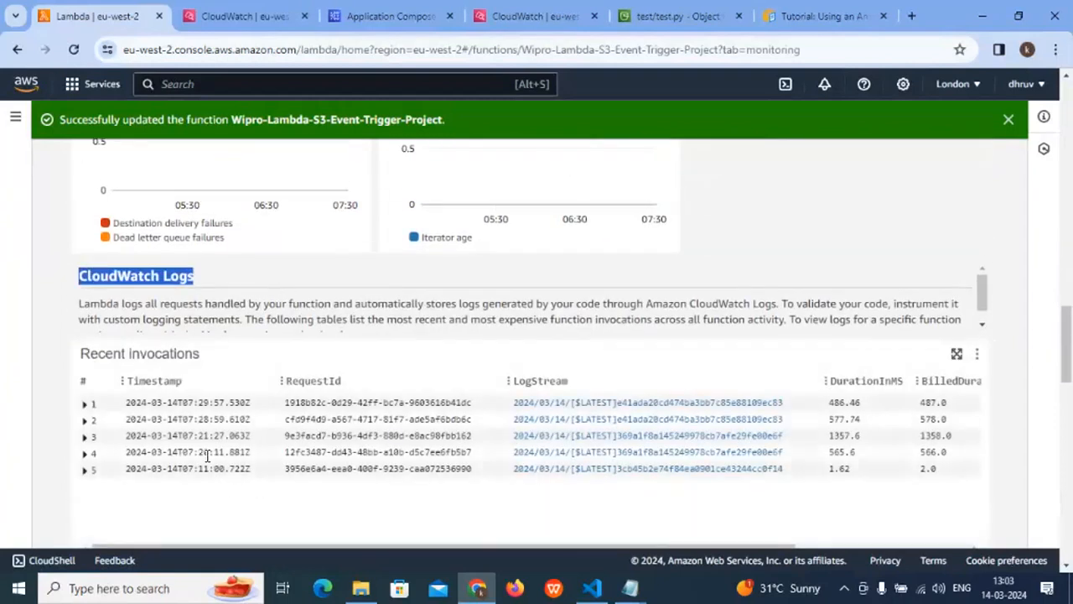
- Expand and read the fifth recent invocation's details, collapse it again and dismiss the function update banner
left_click(84, 470)
scroll(261, 468, "down", 3)
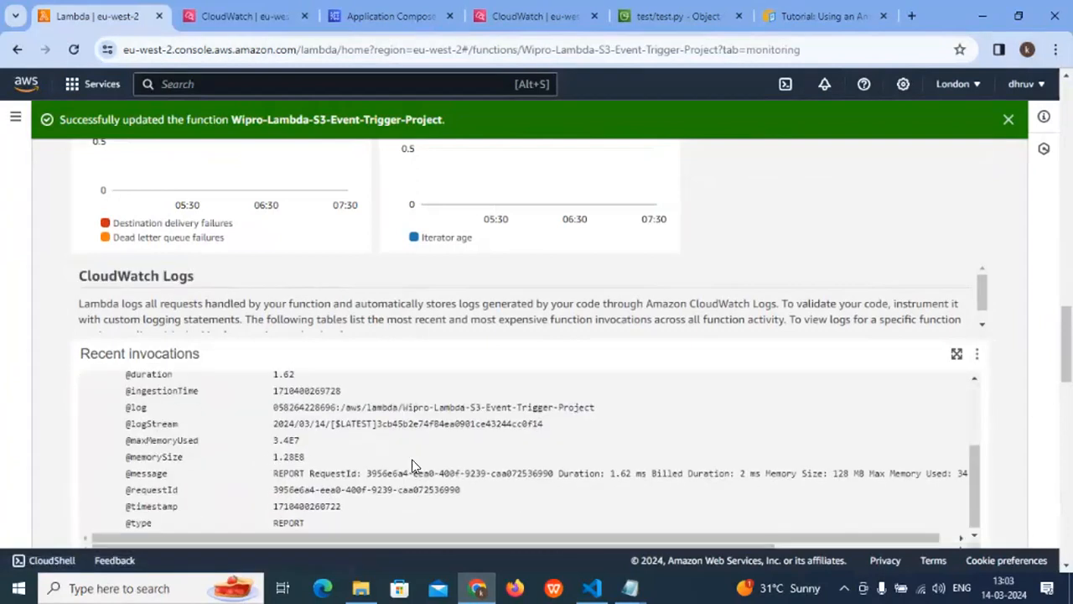
scroll(412, 466, "up", 3)
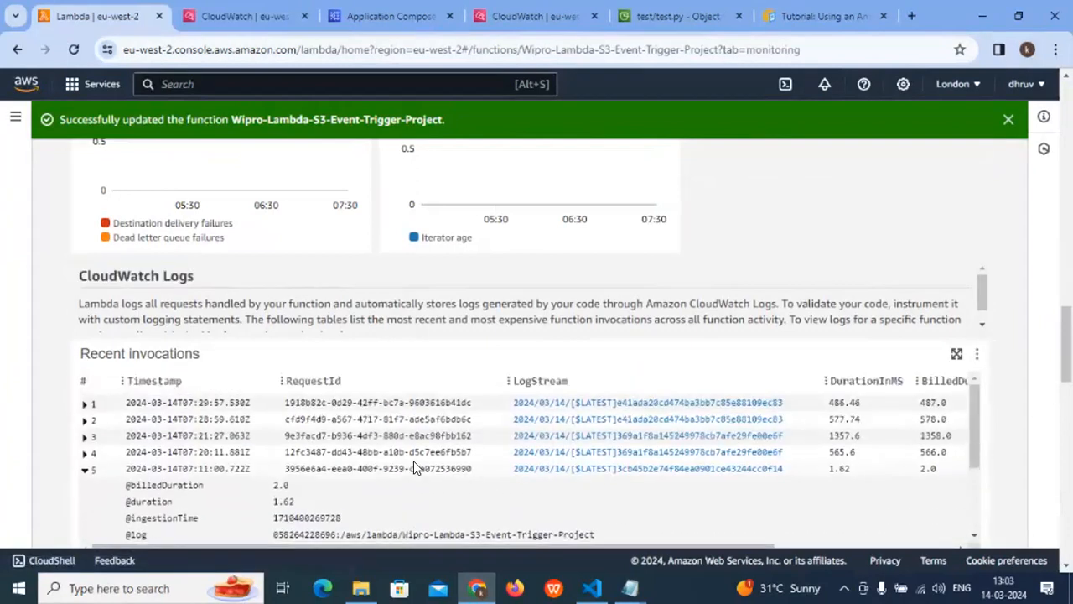
left_click(84, 469)
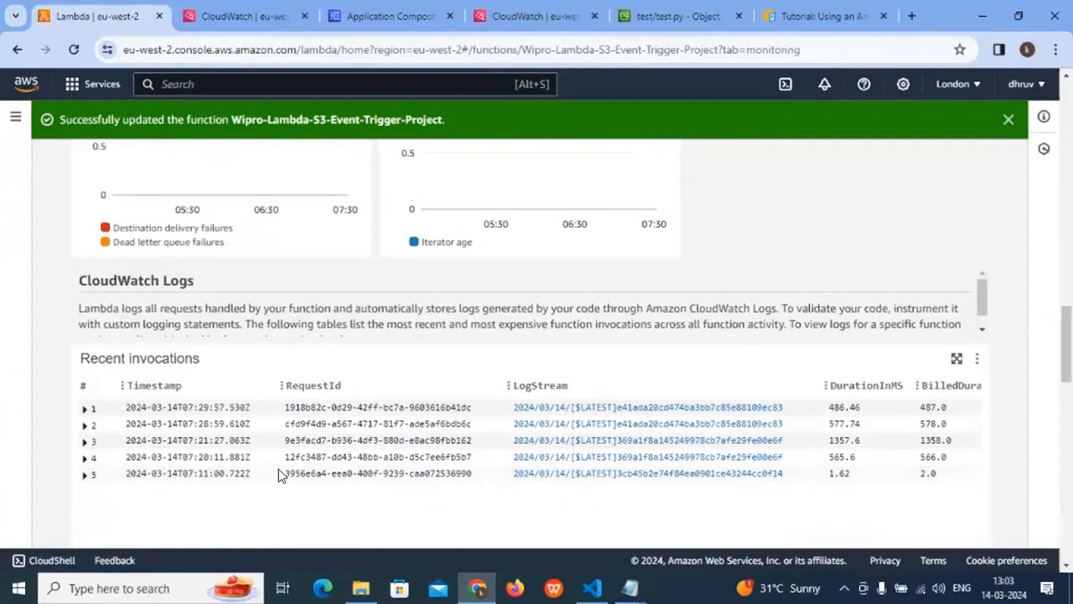
scroll(278, 468, "up", 10)
left_click(1007, 121)
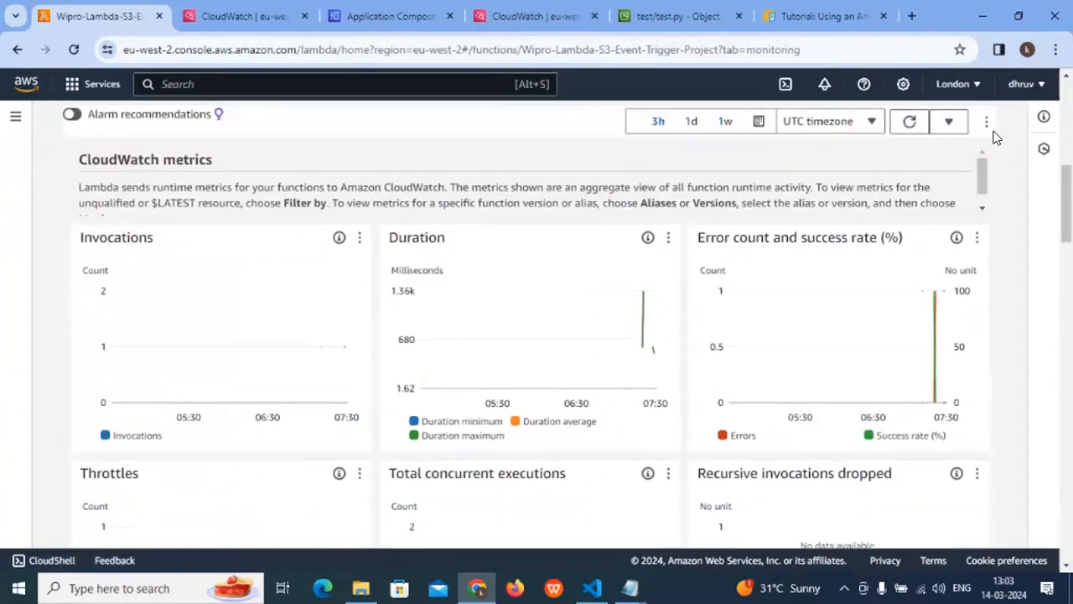
- Open the AWS documentation tutorial on using an Amazon S3 trigger to invoke a Lambda function and read its title
left_click(703, 20)
left_click(818, 15)
scroll(335, 311, "up", 3)
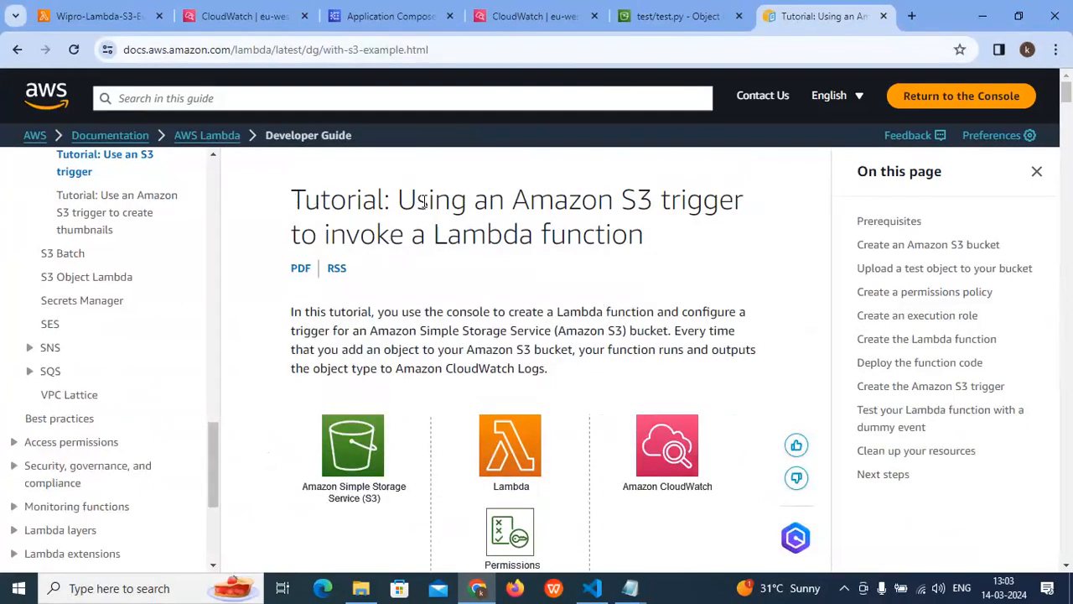
left_click_drag(424, 201, 723, 201)
left_click(358, 233)
left_click(446, 57)
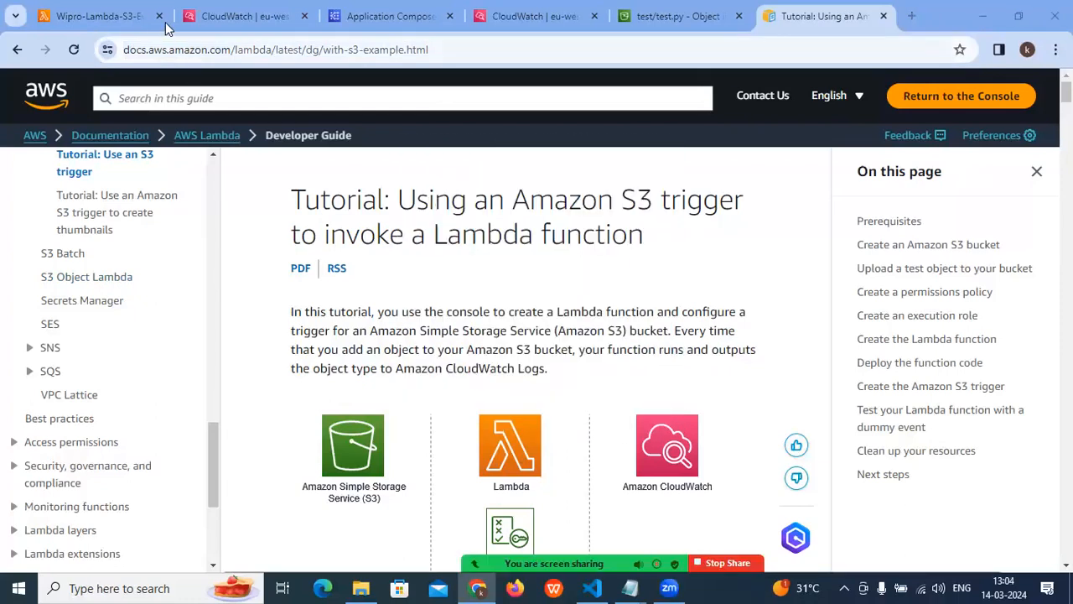
- Open the Lambda functions list, select Wipro-Lambda-S3-Event-Trigger-Project and show the actions available for it
left_click(244, 16)
left_click(84, 16)
scroll(168, 209, "up", 10)
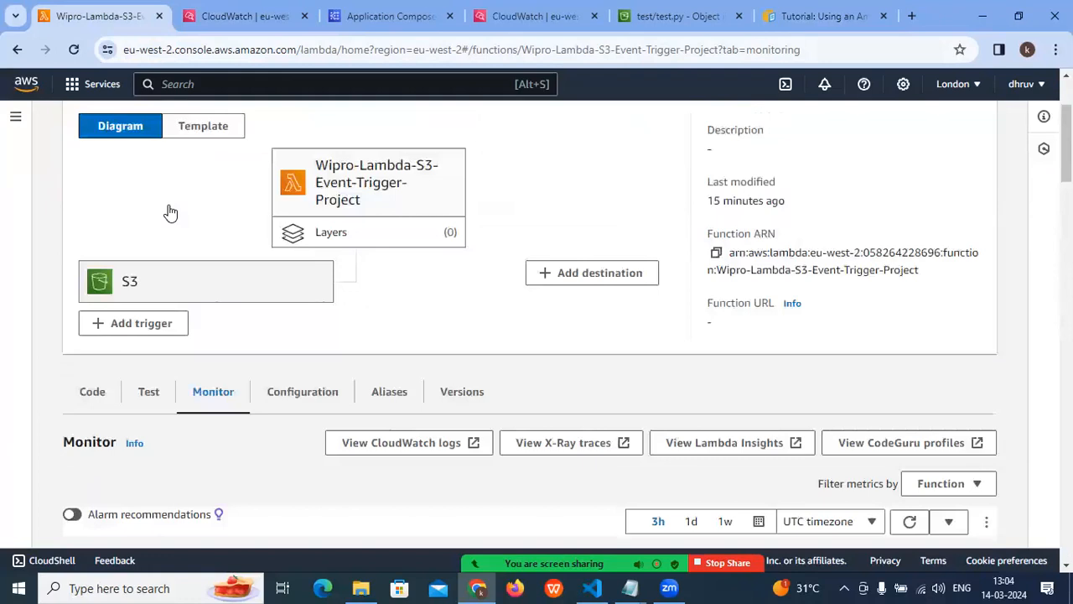
left_click(148, 126)
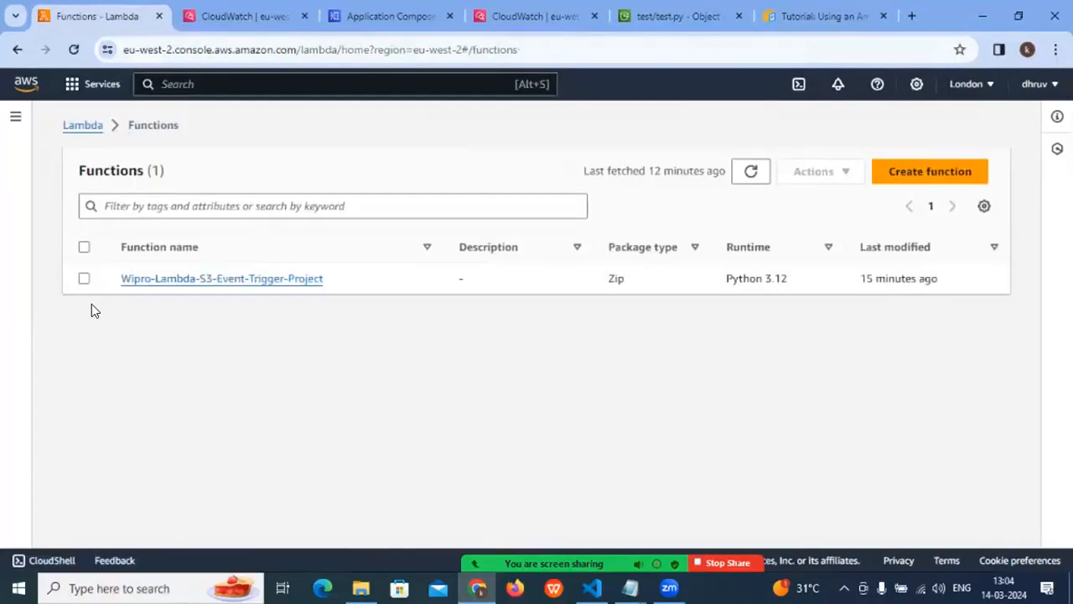
left_click(84, 279)
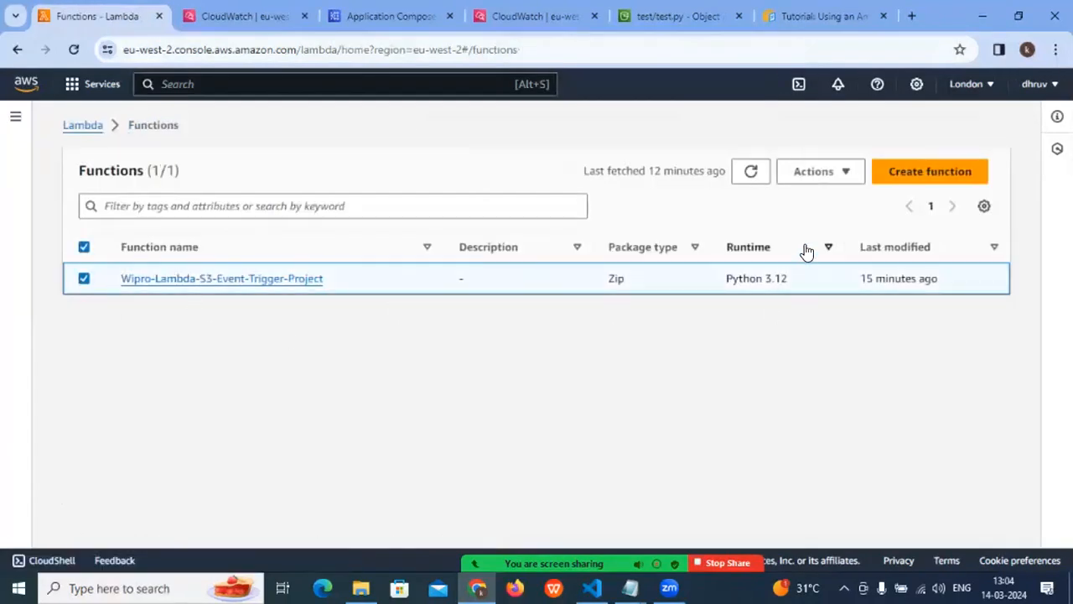
left_click(822, 173)
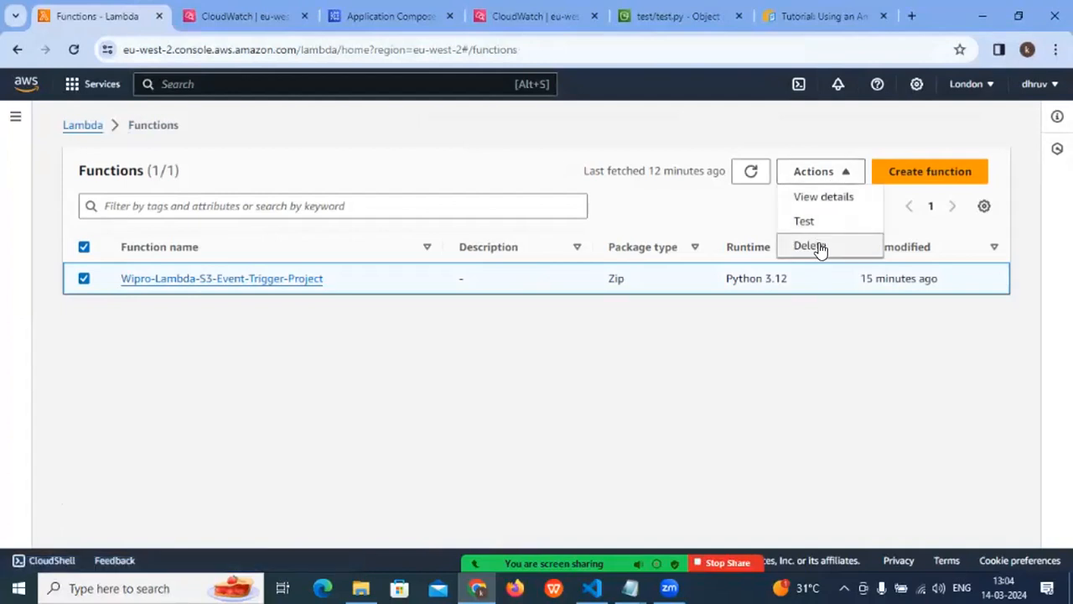
- Reopen the Wipro-Lambda-S3-Event-Trigger-Project function and examine its S3 trigger in the overview diagram
left_click(231, 280)
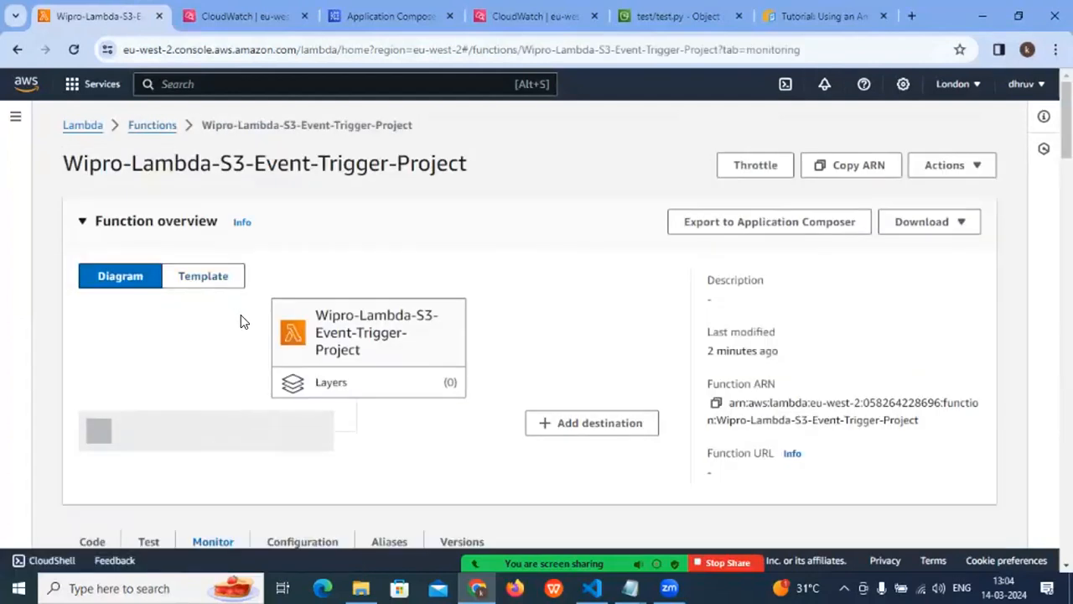
scroll(242, 324, "down", 2)
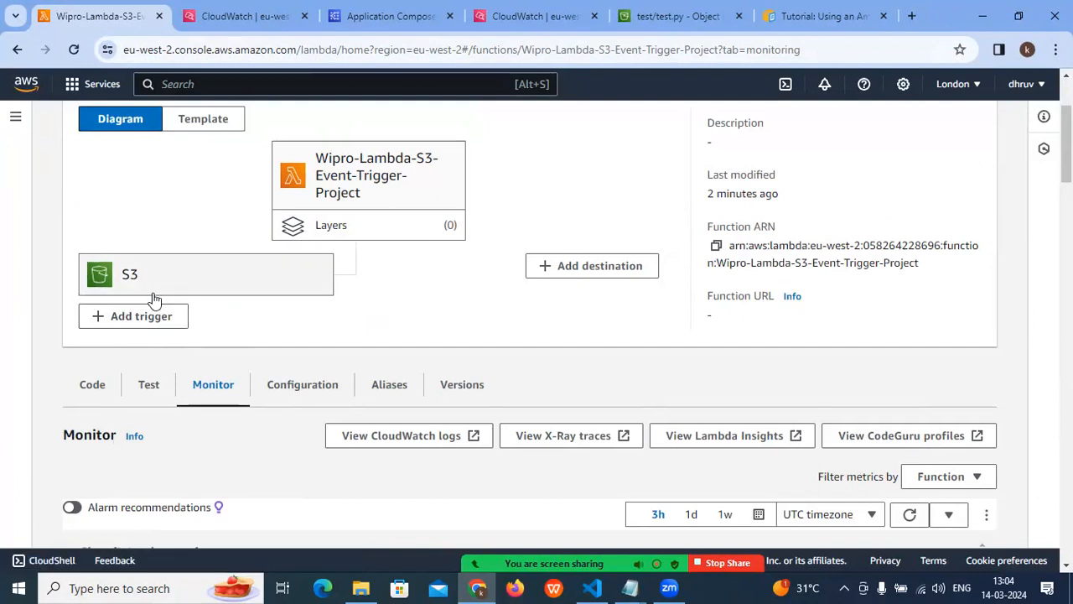
scroll(167, 364, "up", 3)
- Open the properties of the wipro-s3-event-trigger-bucket bucket from the S3 bucket list
left_click(646, 16)
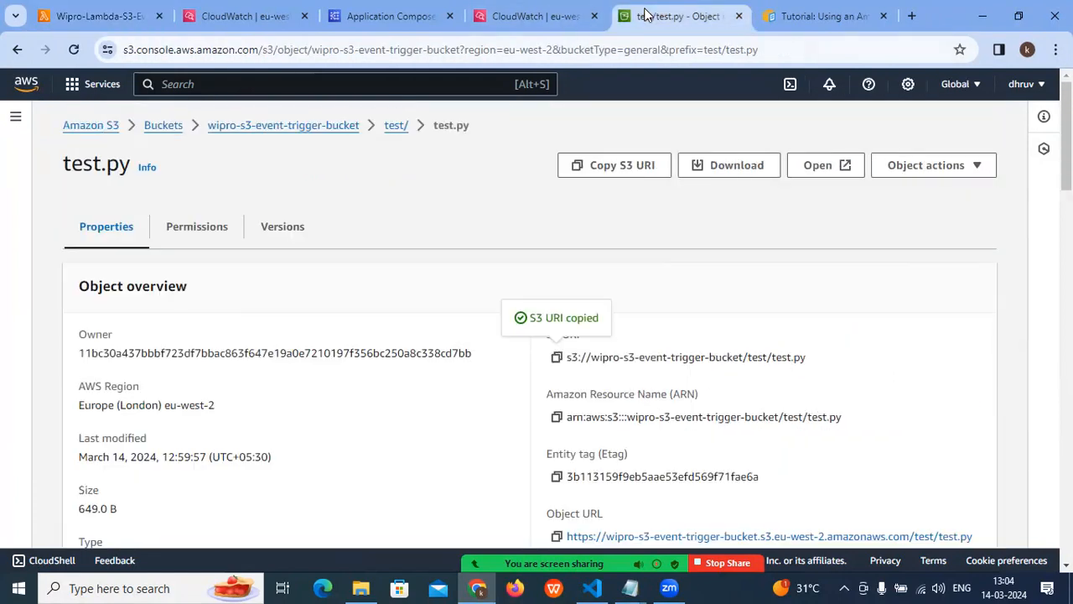
left_click(163, 126)
scroll(157, 408, "down", 3)
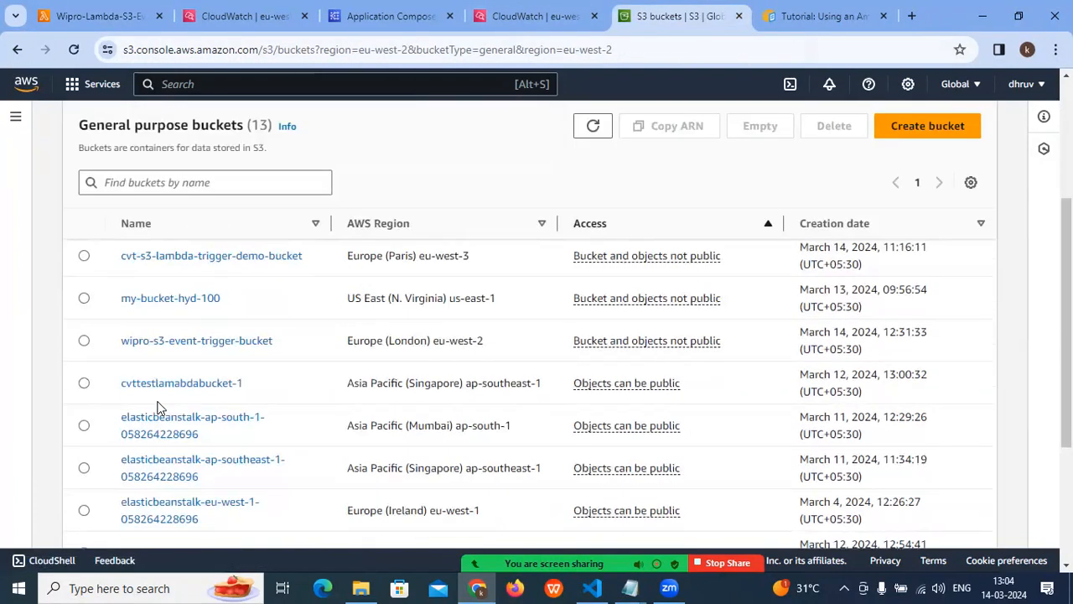
left_click(147, 346)
scroll(339, 361, "down", 1)
scroll(340, 361, "up", 1)
left_click(178, 218)
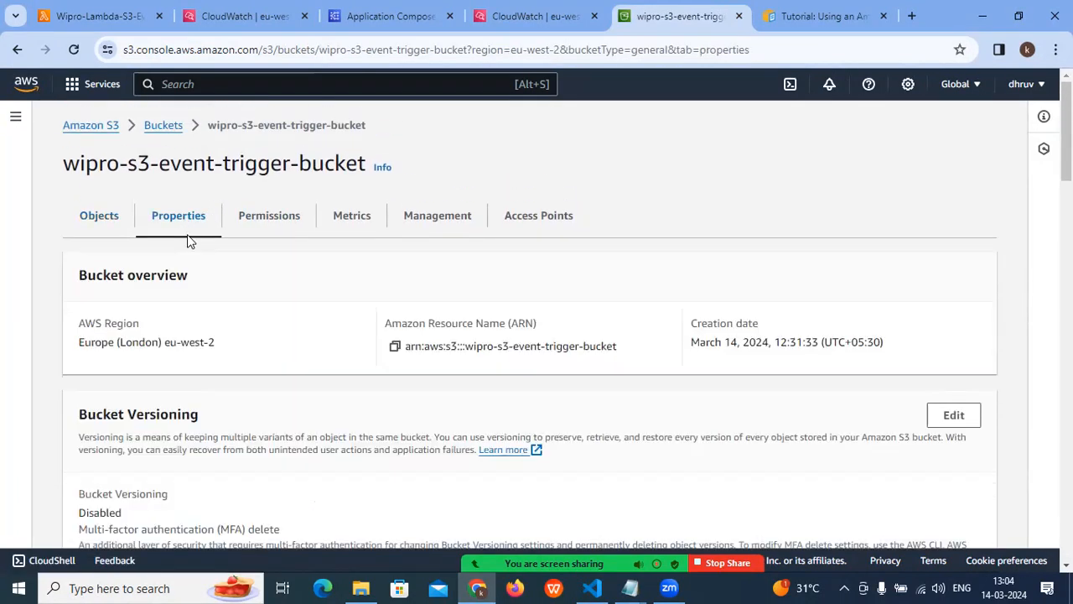
- Delete the bucket's event notification that targets the Wipro-Lambda-S3-Event-Trigger-Project function
scroll(182, 328, "down", 9)
scroll(159, 365, "down", 6)
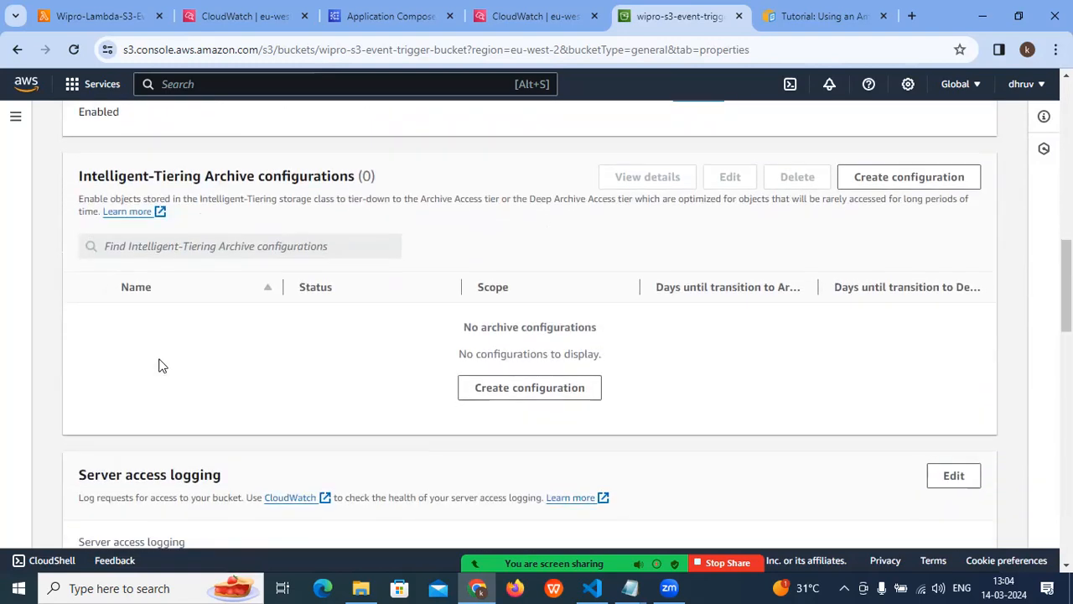
scroll(162, 362, "down", 3)
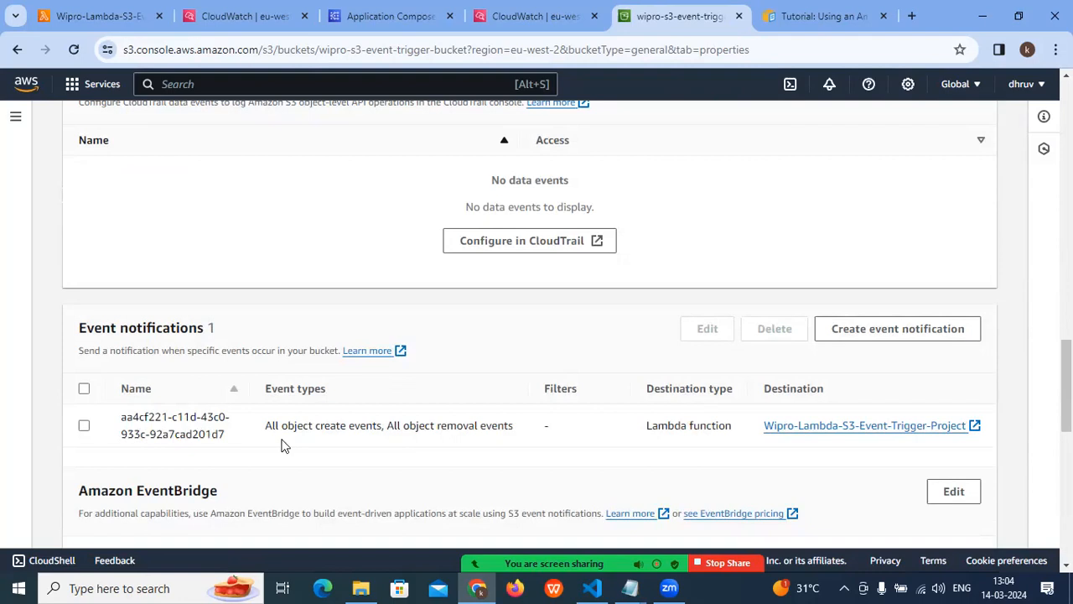
left_click_drag(282, 425, 141, 417)
left_click(84, 425)
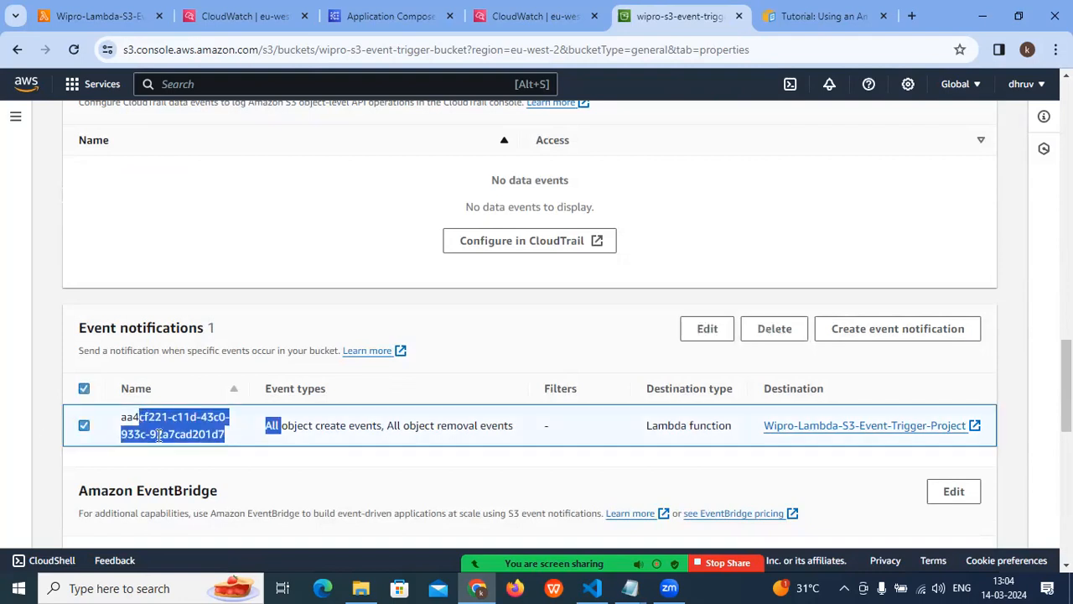
left_click(752, 331)
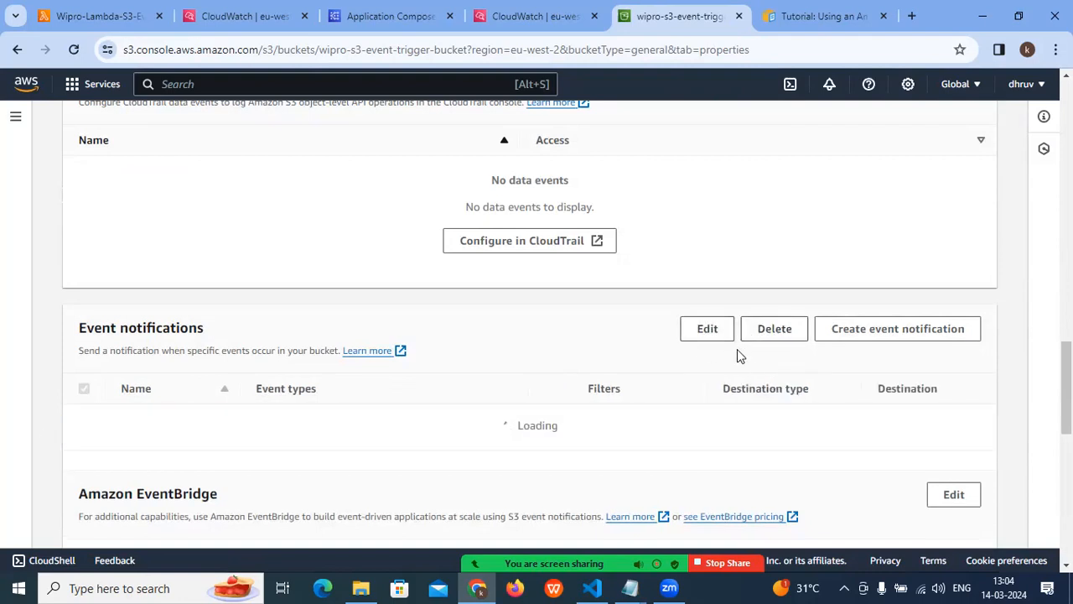
- Reload the Lambda function page to check its trigger in the overview diagram
left_click(134, 19)
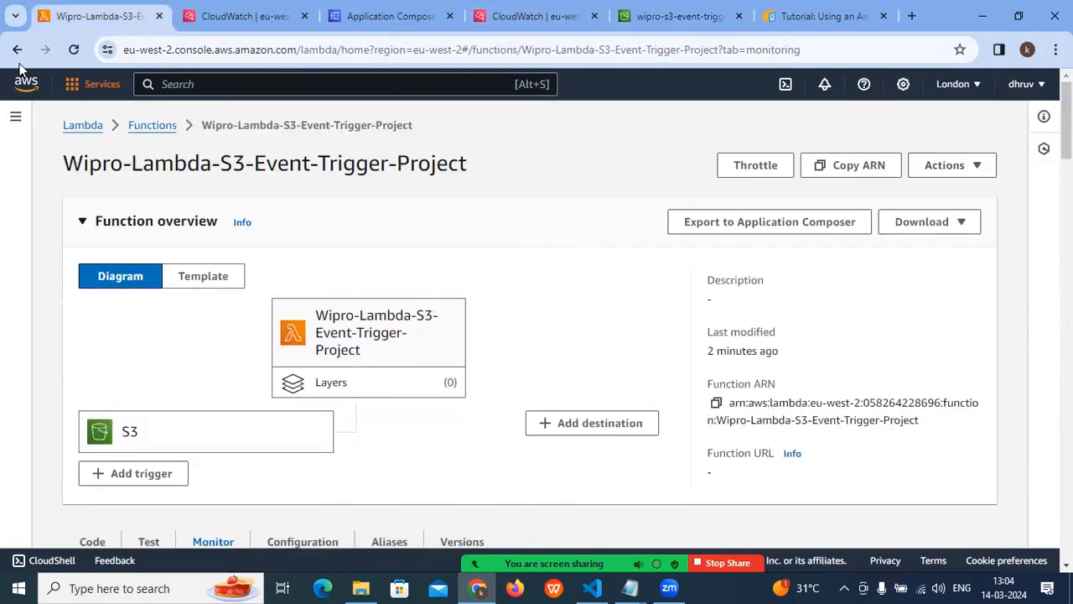
left_click(74, 50)
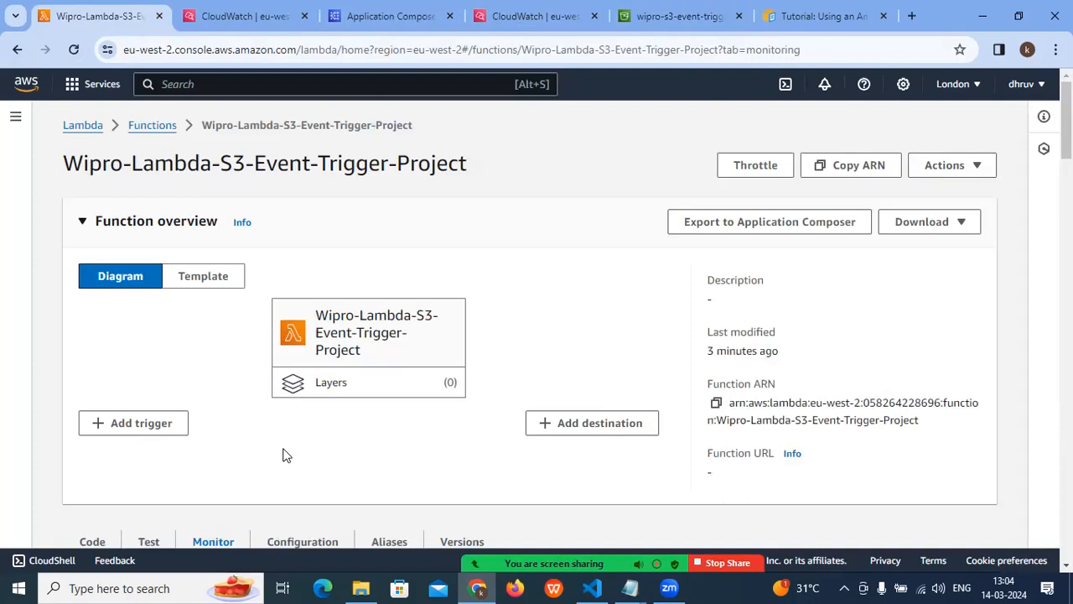
- Return to the S3 bucket's properties and start creating a new event notification
left_click(651, 17)
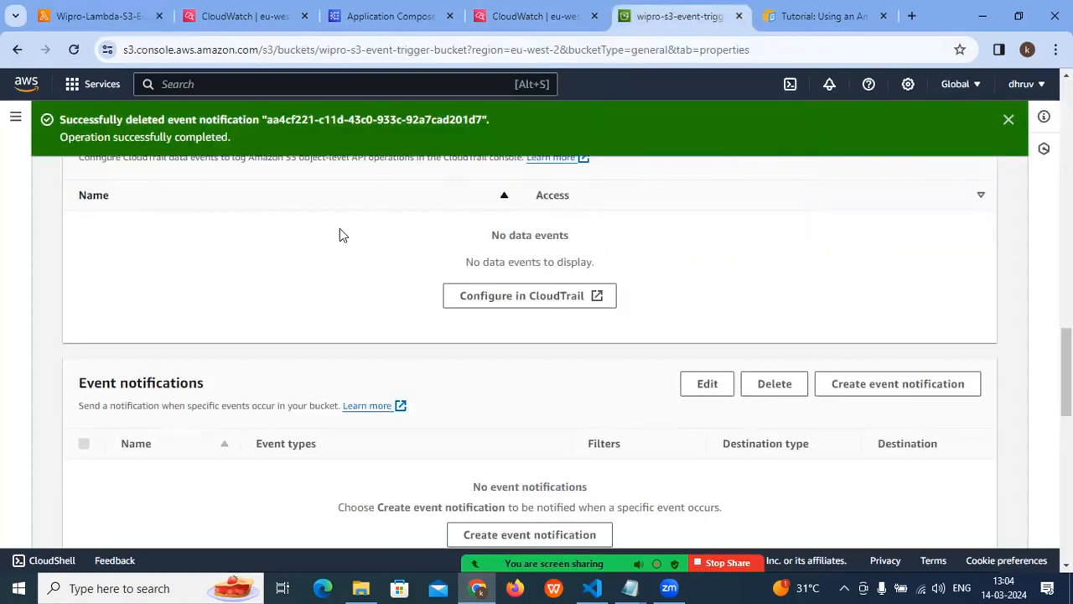
scroll(341, 289, "down", 1)
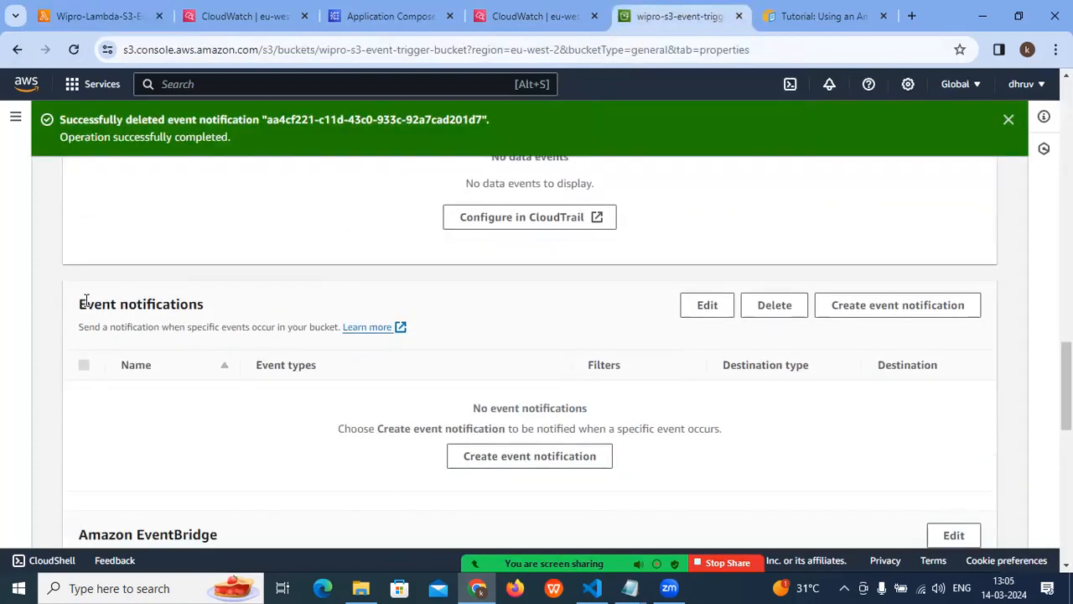
triple_click(85, 300)
left_click(462, 455)
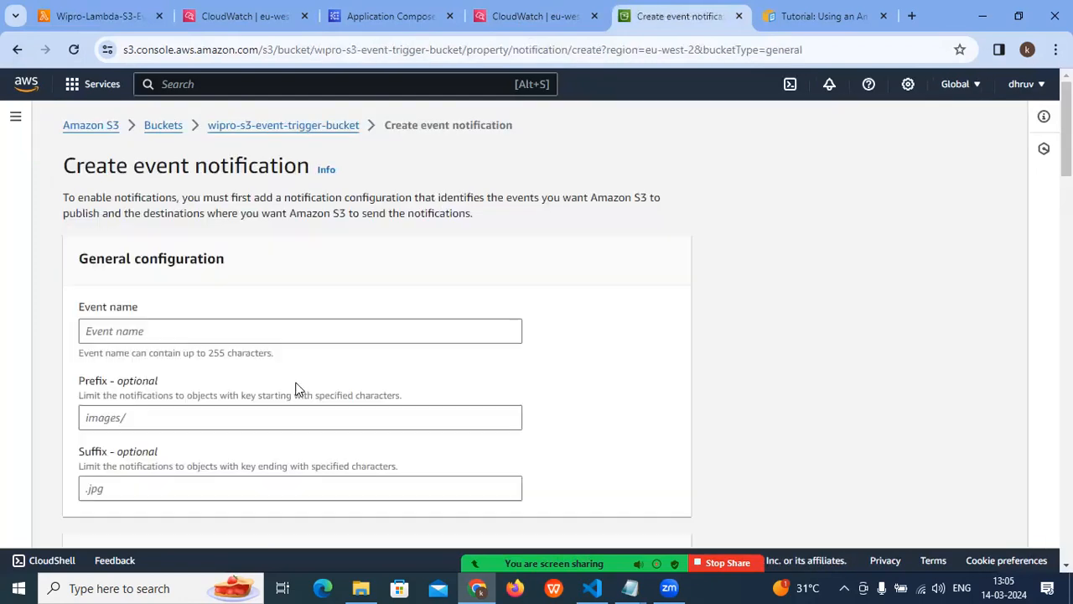
- Name the new event notification Test-Event-S and bring up its event type options
left_click(125, 339)
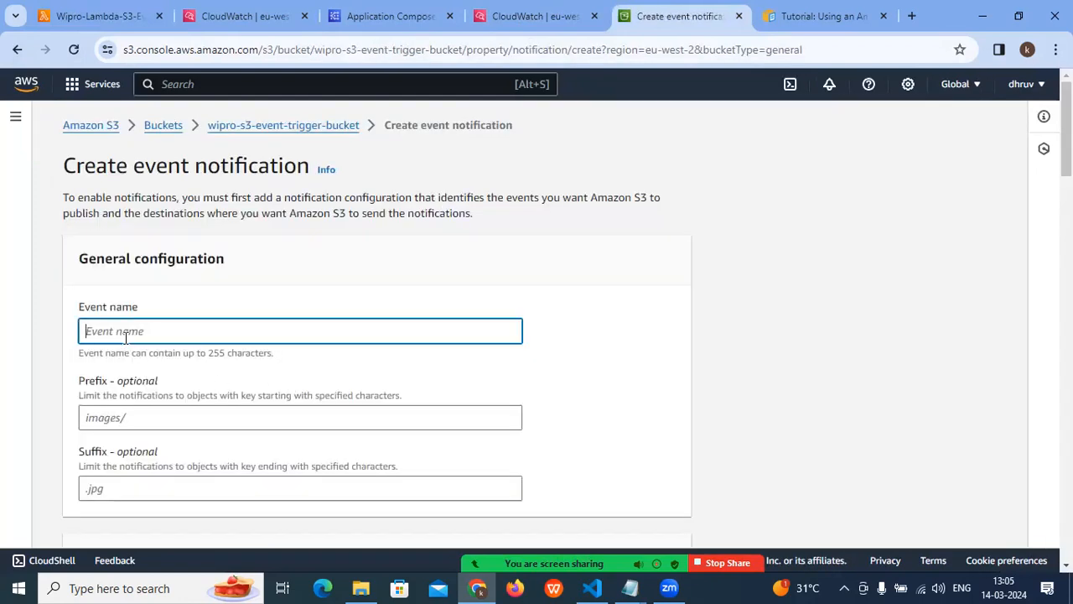
type("t")
key("BackSpace")
type("T")
scroll(188, 350, "down", 2)
type("est-Event-S")
scroll(146, 276, "up", 1)
scroll(148, 285, "down", 2)
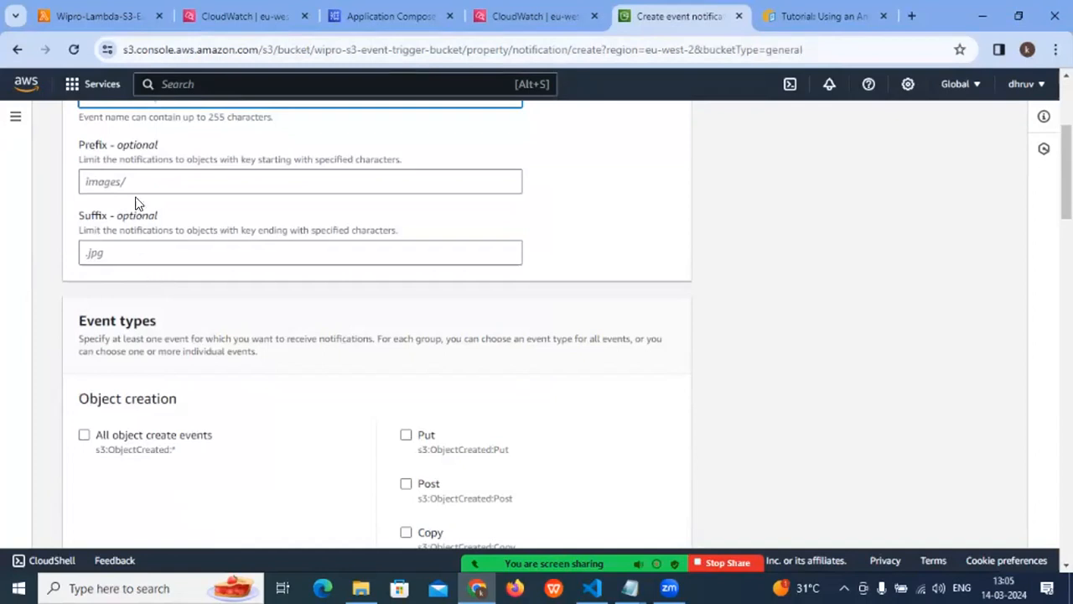
scroll(136, 210, "down", 2)
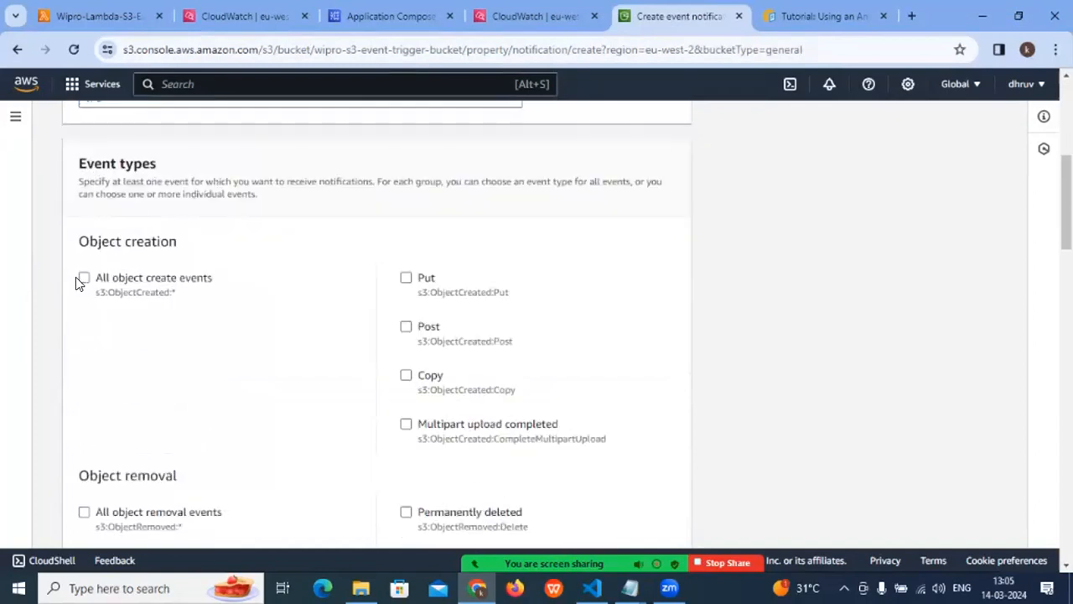
- Enable the Put, Post, Copy and Multipart upload completed object creation events for the notification
left_click(406, 278)
left_click(406, 327)
left_click(406, 376)
left_click(405, 424)
- Compare the SNS topic and SQS queue destination options with Lambda function, leaving Lambda function as the destination
scroll(419, 394, "down", 3)
scroll(319, 390, "down", 10)
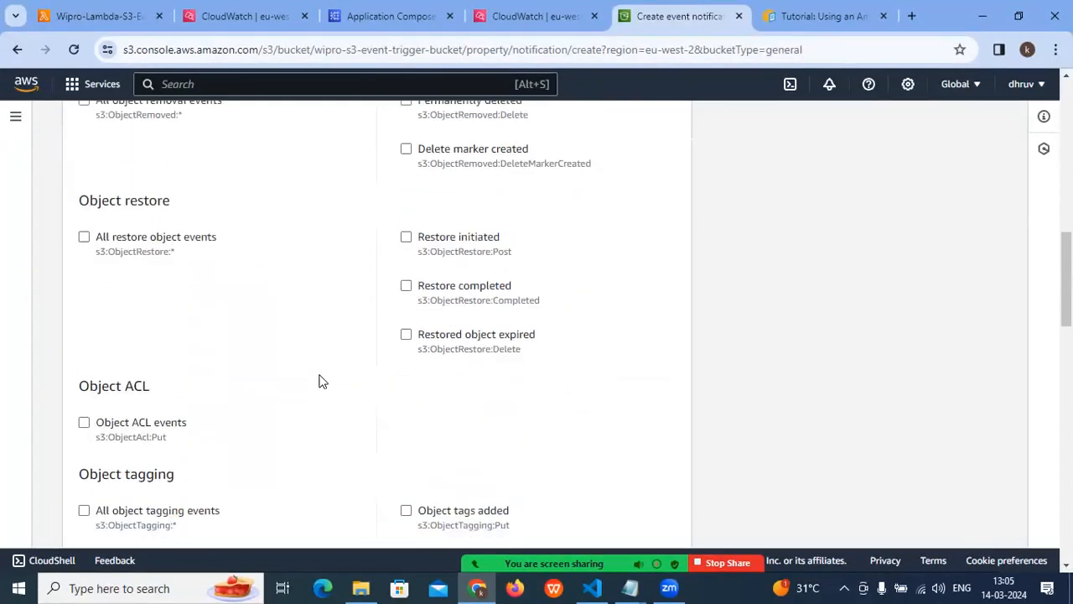
scroll(318, 373, "down", 5)
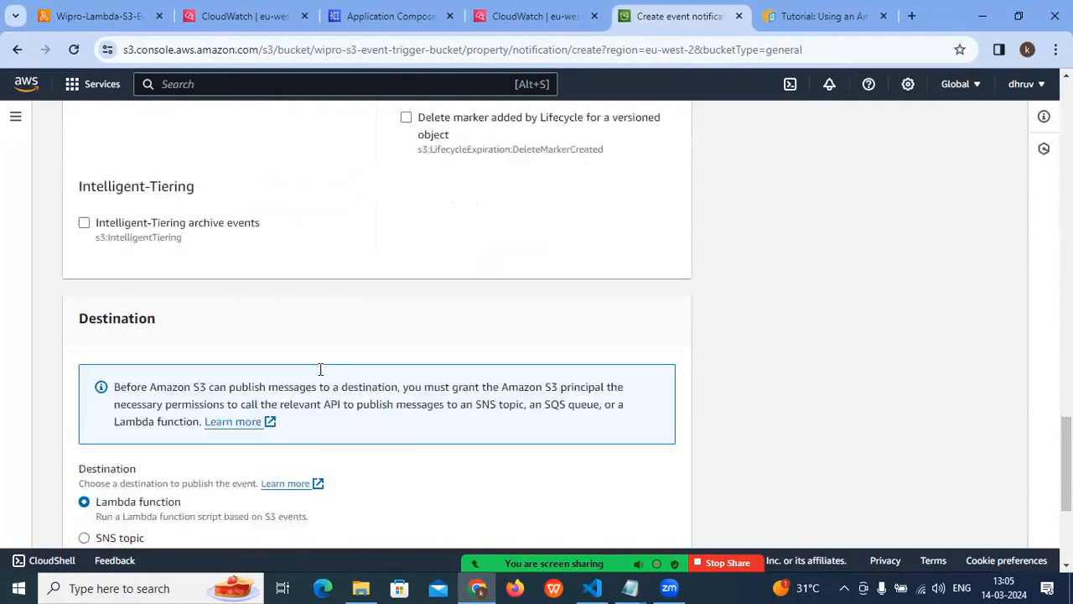
left_click_drag(82, 149, 246, 150)
scroll(240, 168, "down", 1)
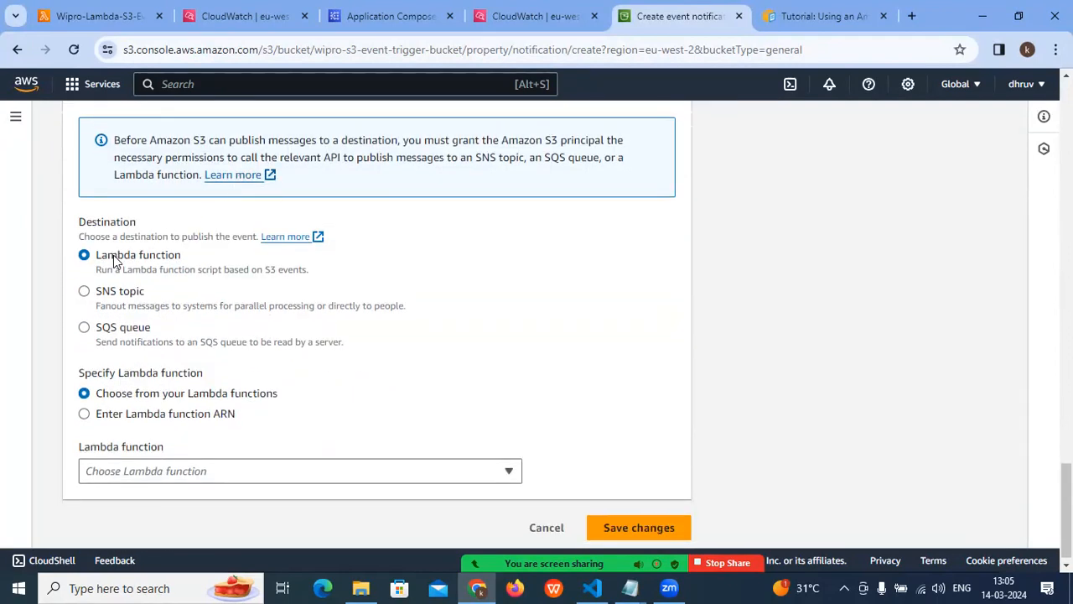
left_click_drag(101, 257, 214, 251)
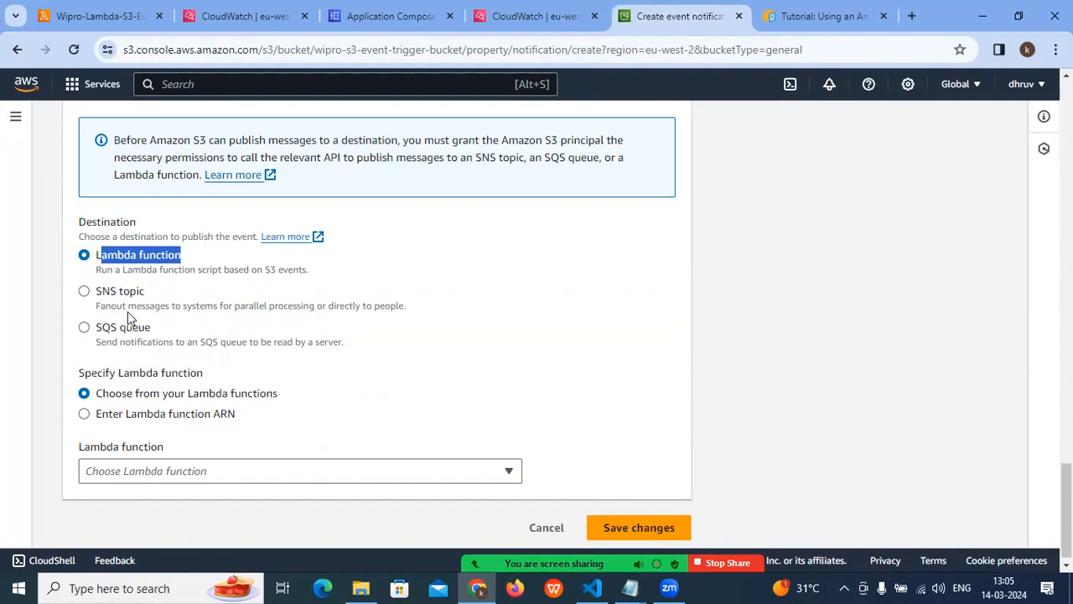
left_click(104, 292)
left_click(94, 258)
left_click(104, 291)
left_click(106, 260)
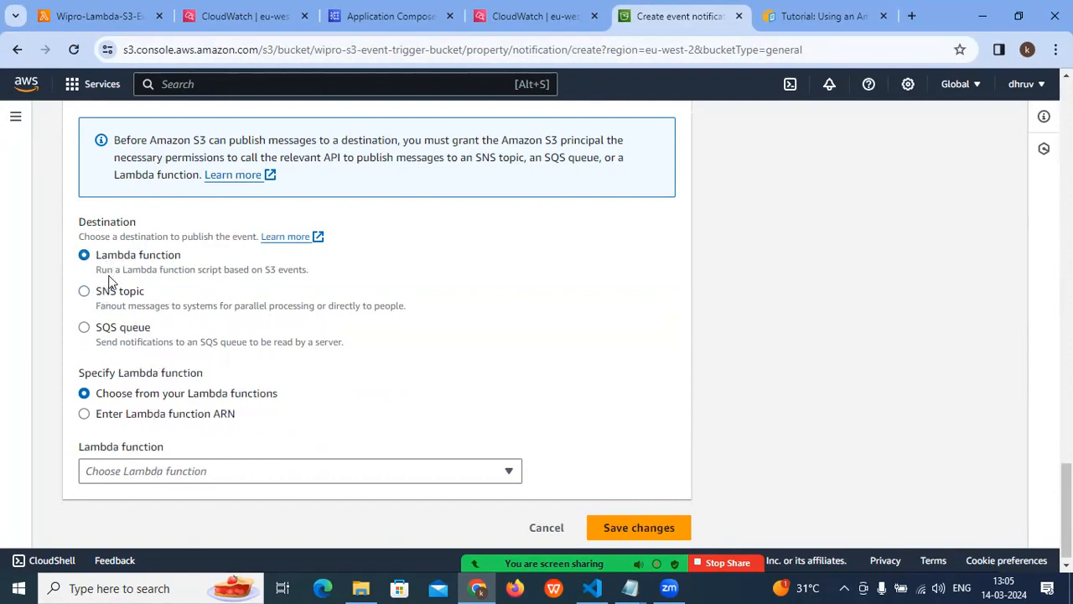
left_click(111, 305)
left_click(109, 334)
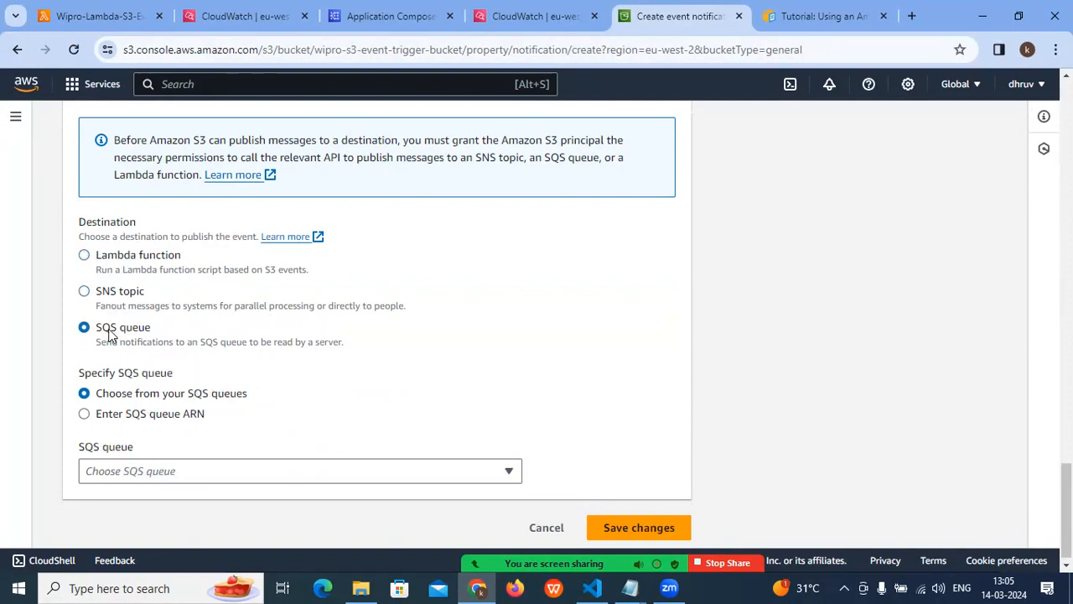
left_click(87, 260)
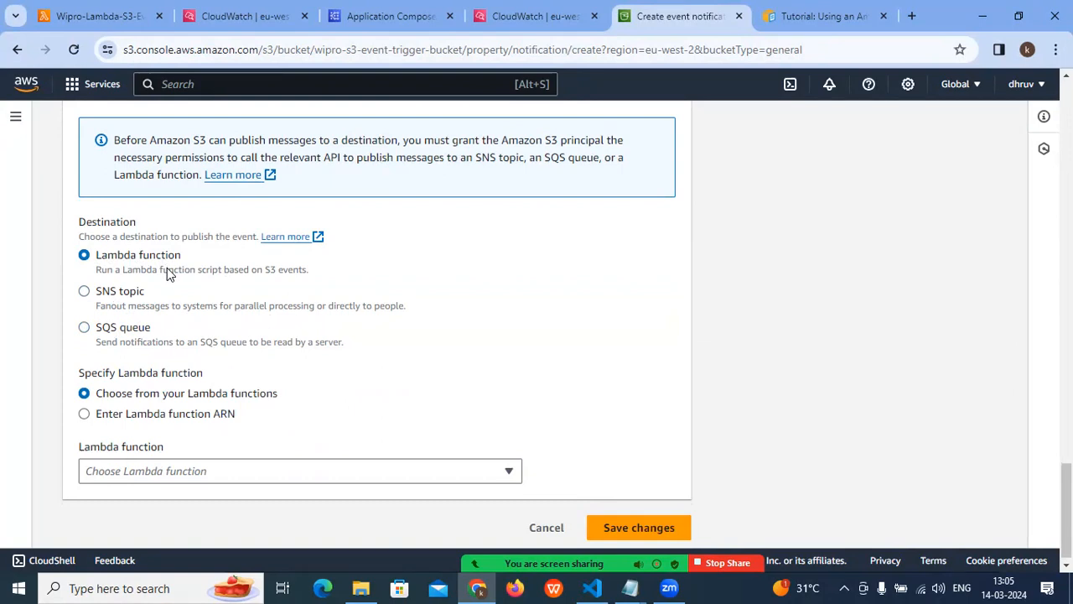
left_click(122, 290)
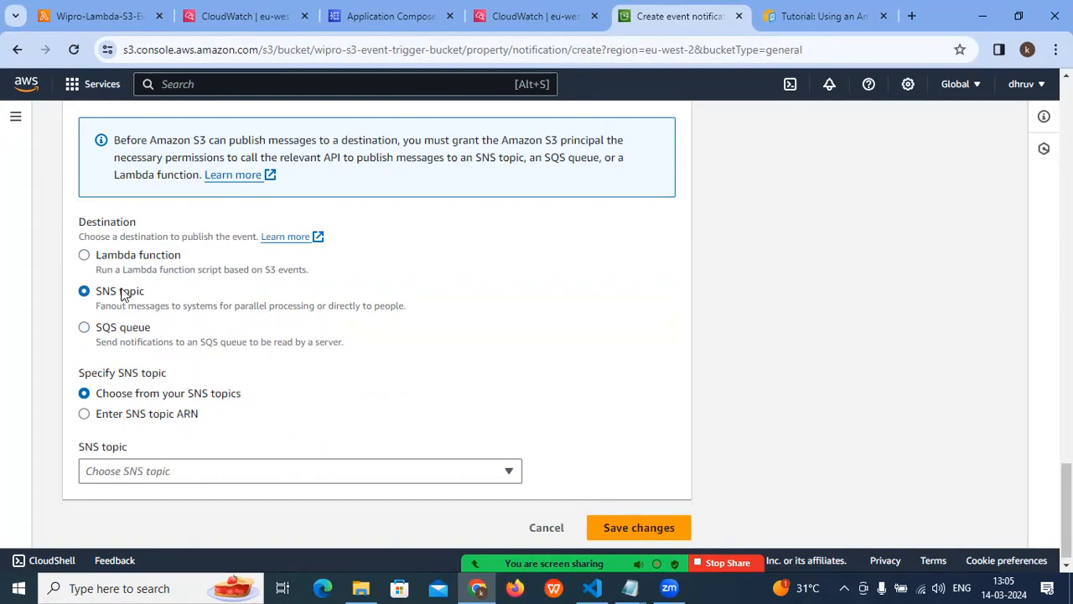
left_click(121, 334)
left_click(130, 258)
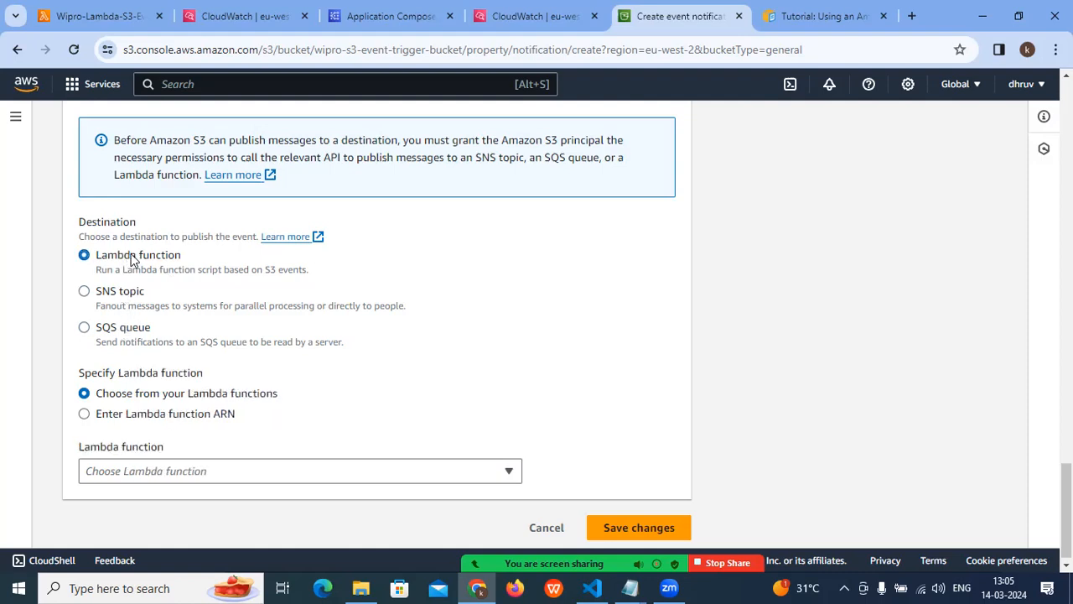
- Choose Wipro-Lambda-S3-Event-Trigger-Project as the destination Lambda function and save the event notification
scroll(159, 273, "down", 1)
left_click_drag(109, 387, 278, 386)
left_click(165, 456)
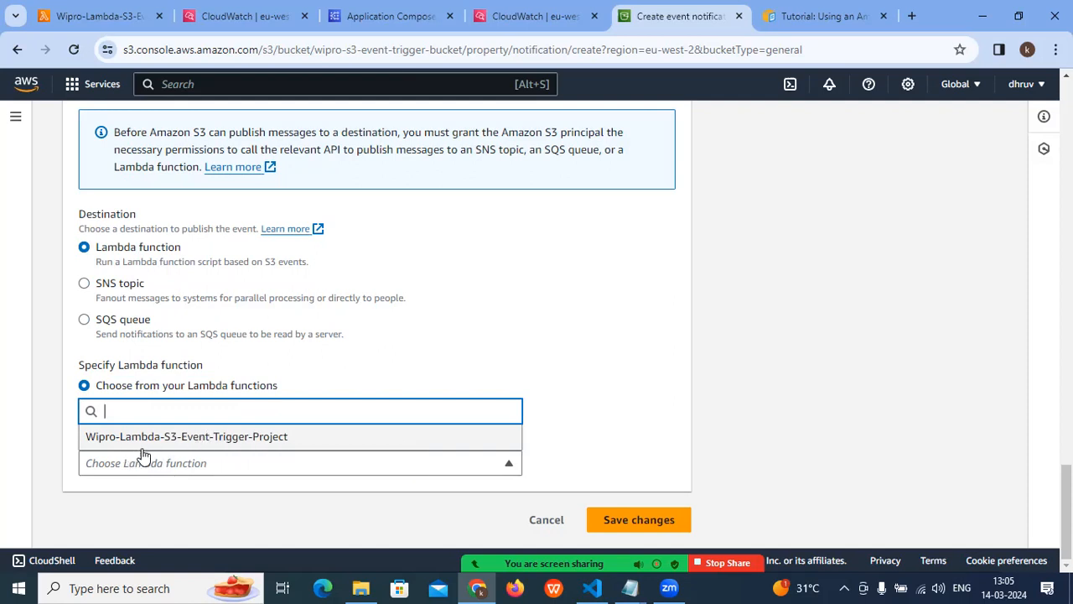
left_click(168, 438)
left_click(591, 519)
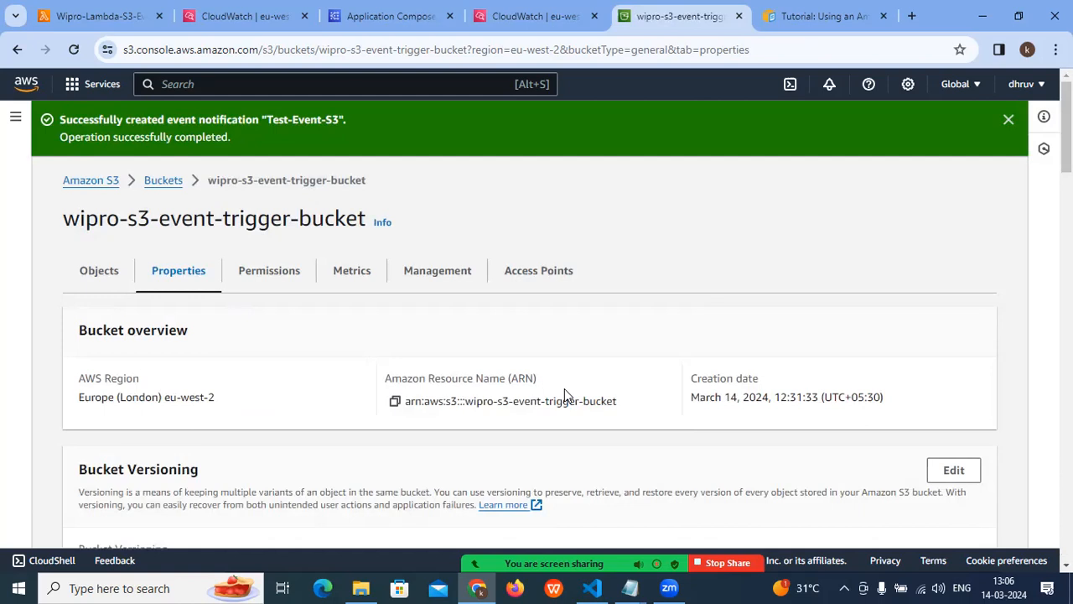
- Check the new event notification in the bucket's properties, and reload the Lambda function page to check its trigger in the overview diagram
scroll(212, 327, "down", 15)
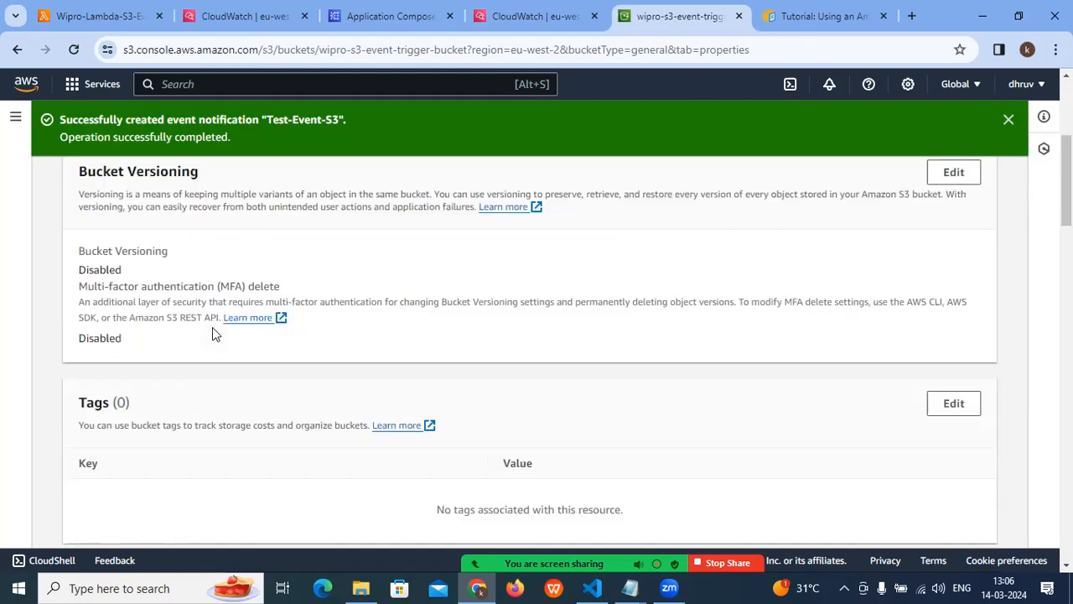
scroll(211, 326, "up", 1)
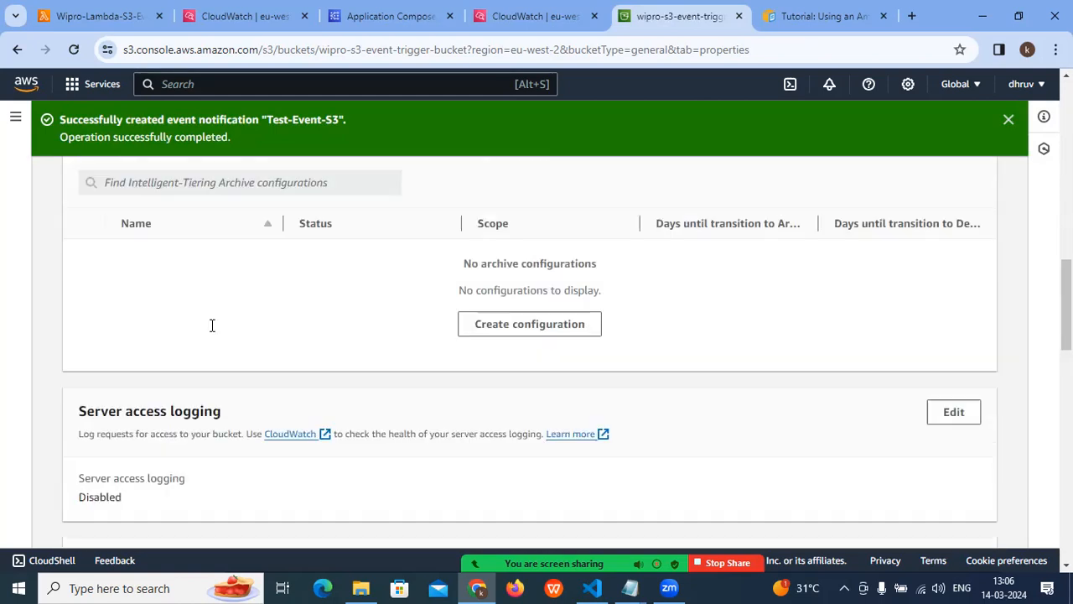
scroll(211, 325, "down", 5)
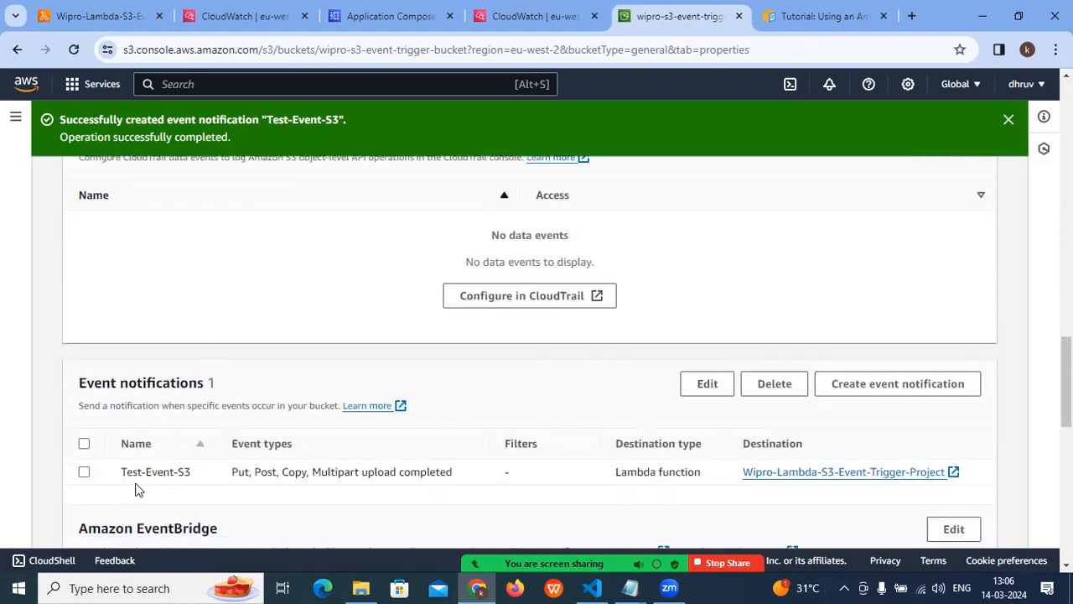
left_click(115, 16)
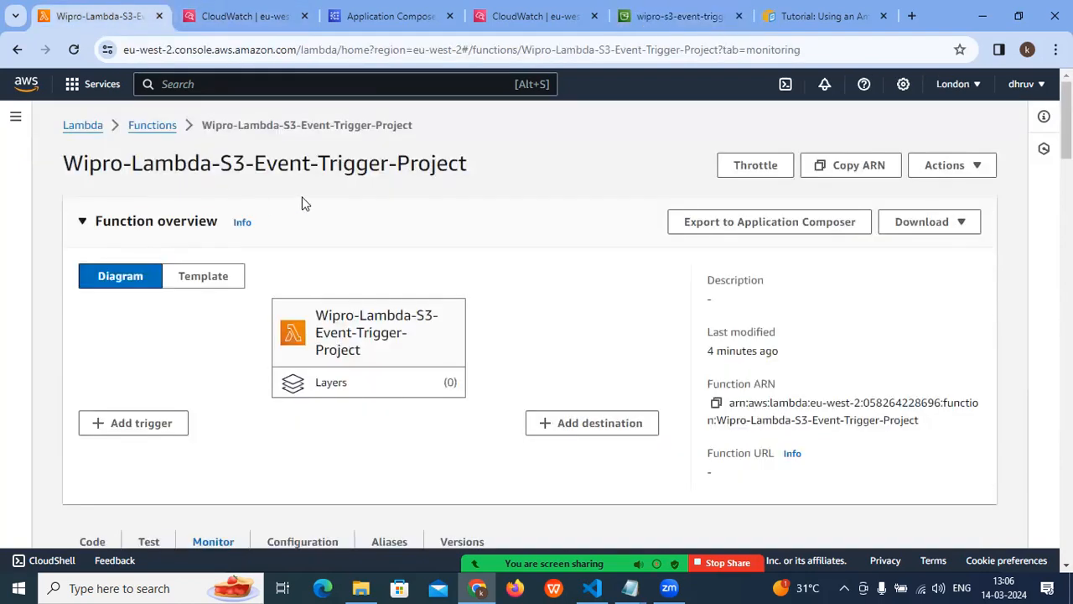
left_click(73, 51)
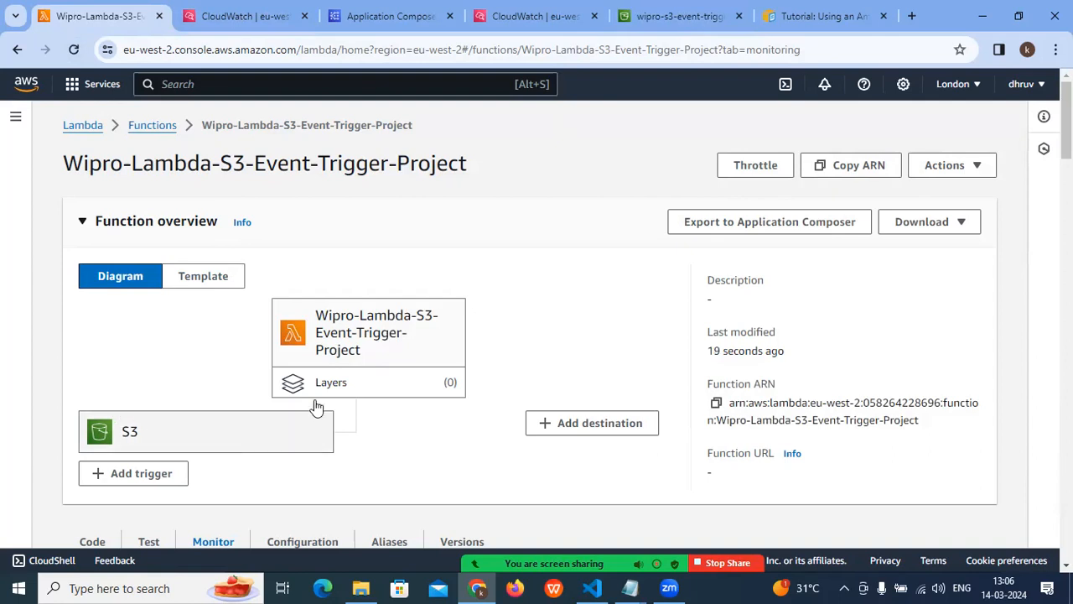
scroll(495, 352, "down", 2)
scroll(495, 352, "up", 2)
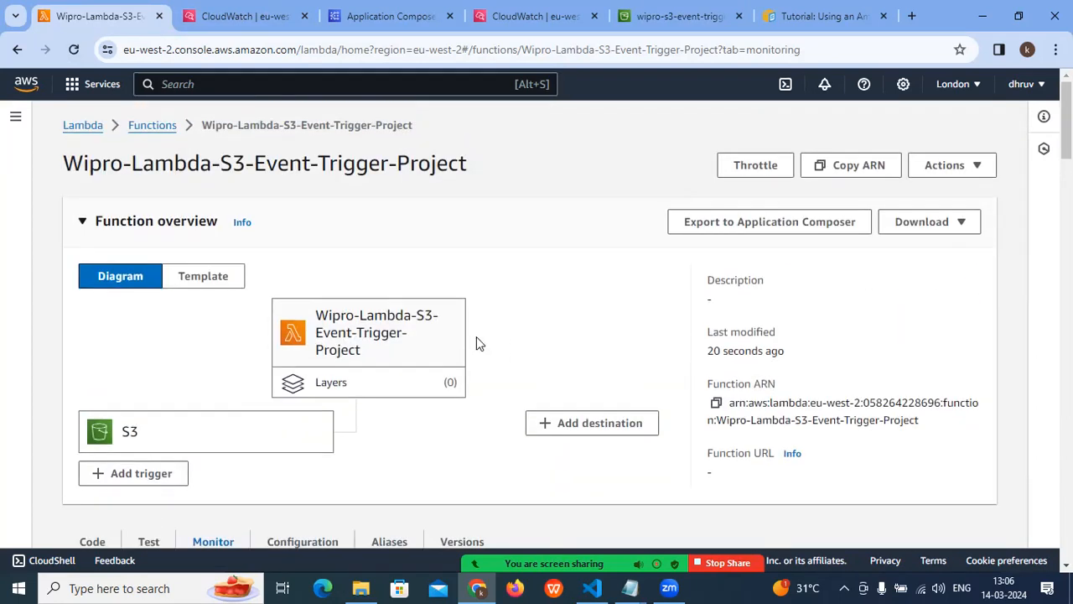
- Delete the Wipro-Lambda-S3-Event-Trigger-Project function from the Lambda functions list, confirming with "delete"
left_click(143, 127)
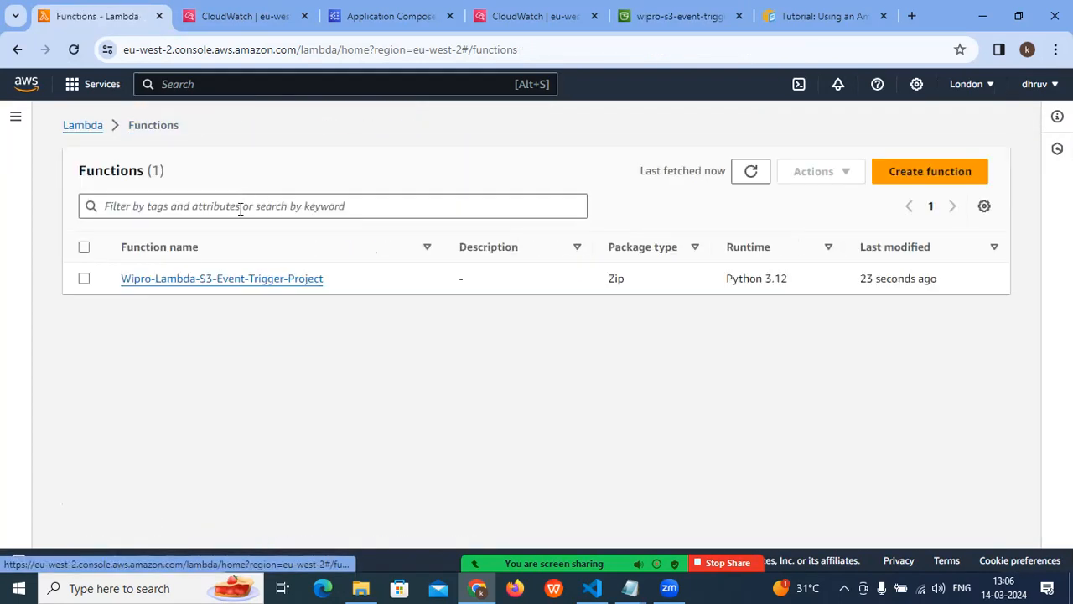
left_click(84, 278)
left_click(818, 172)
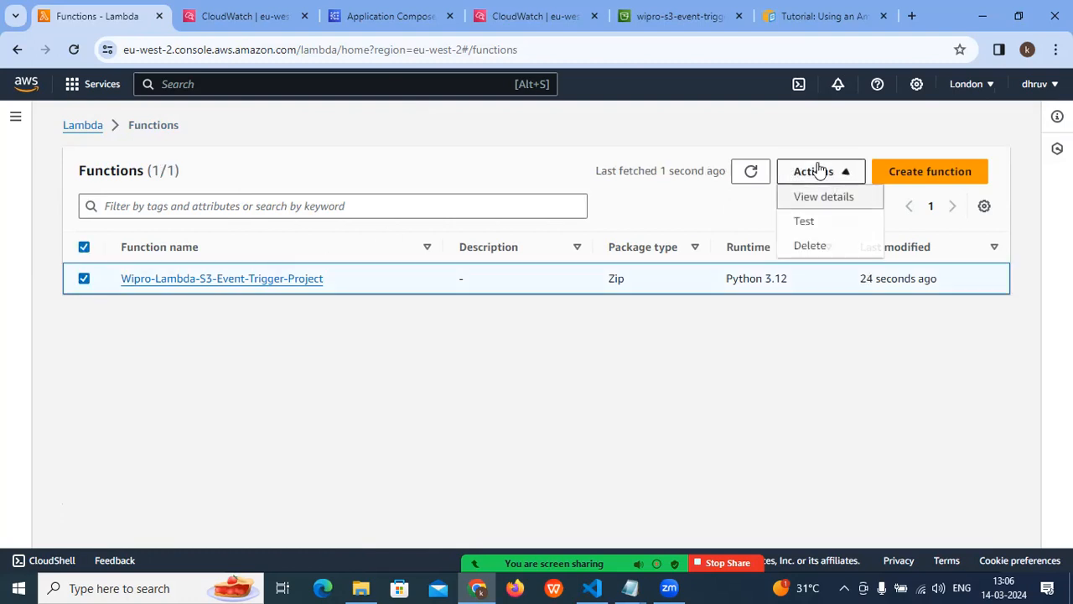
left_click(810, 245)
left_click(284, 408)
type("delete")
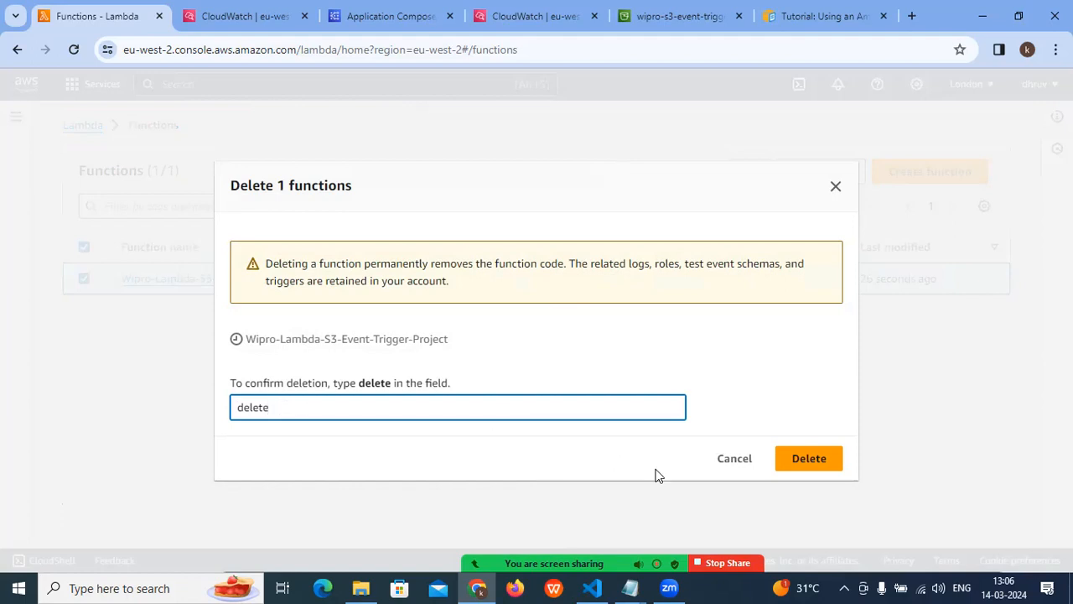
left_click(793, 458)
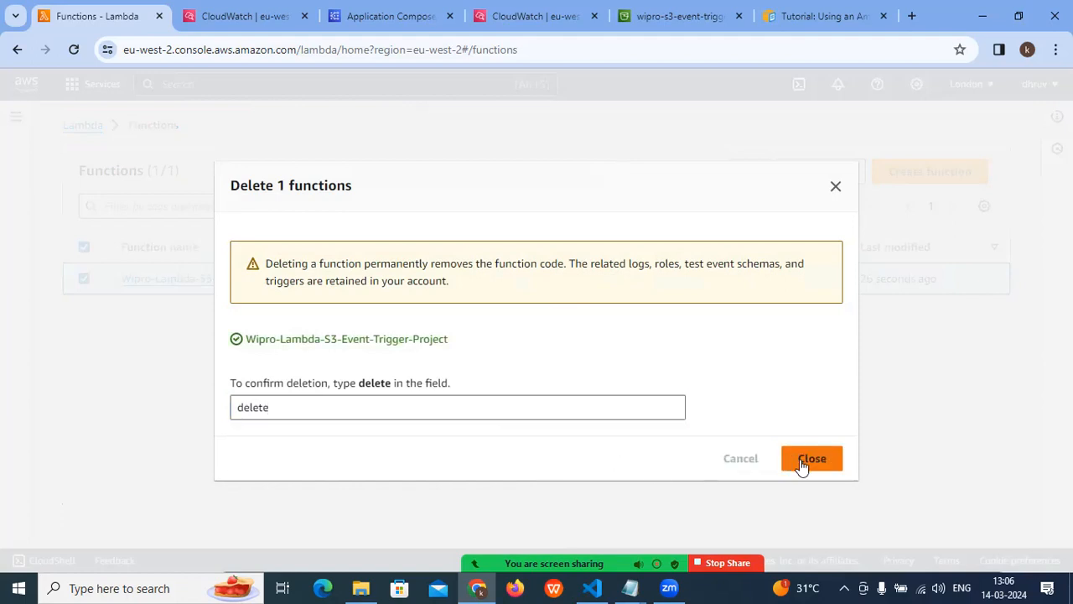
left_click(801, 461)
- Return to the S3 bucket's page and go up to the list of general purpose buckets
left_click(695, 16)
scroll(394, 257, "up", 5)
scroll(397, 260, "up", 15)
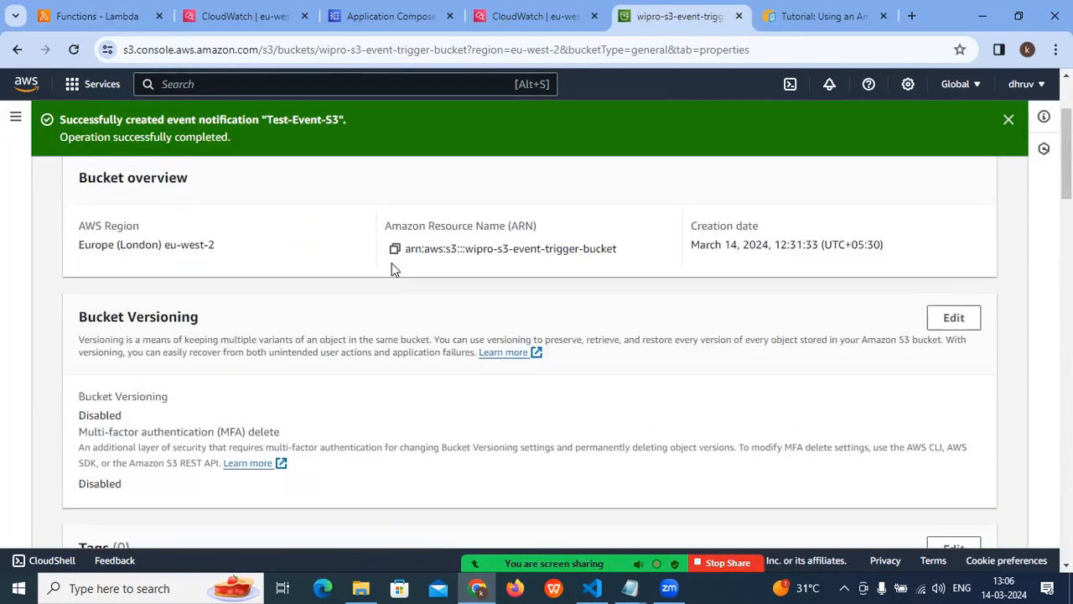
left_click(163, 180)
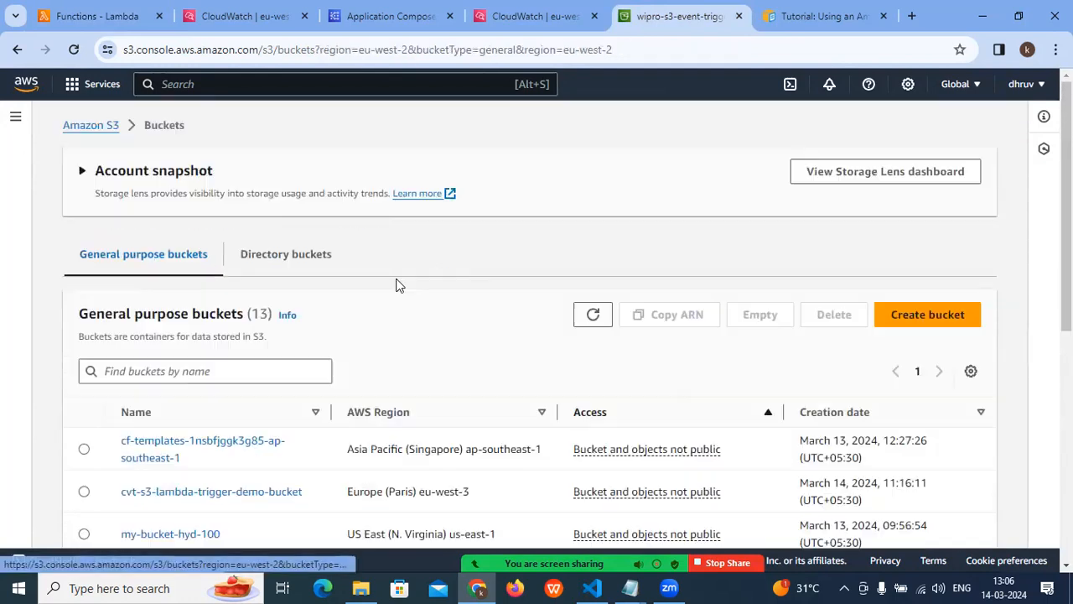
- Empty wipro-s3-event-trigger-bucket, confirming the removal of all its objects with "permanently delete"
scroll(258, 476, "down", 1)
scroll(258, 477, "down", 2)
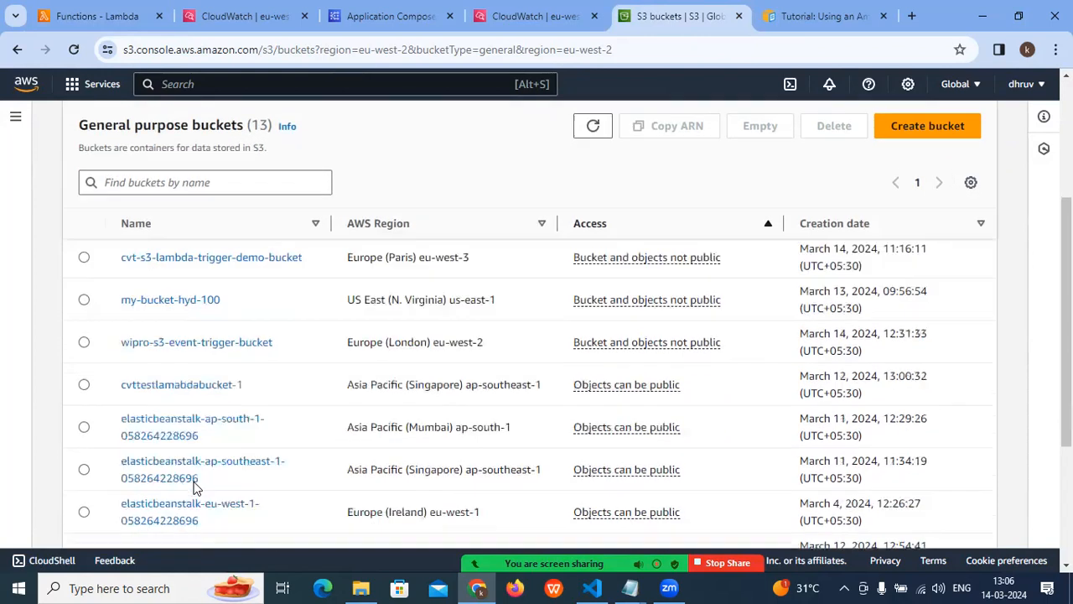
left_click(84, 342)
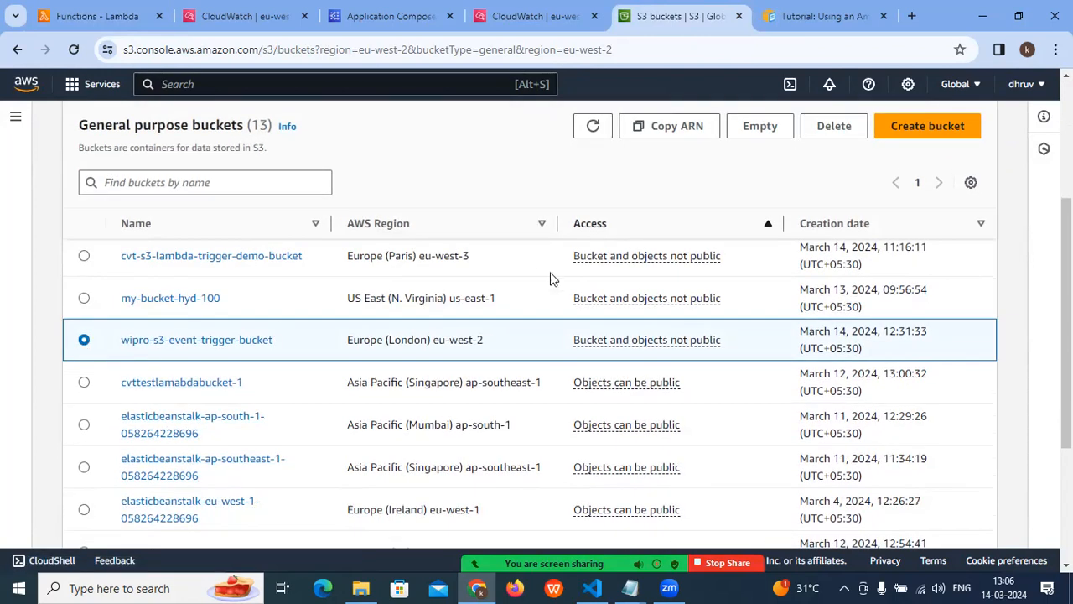
scroll(662, 247, "up", 1)
left_click(755, 167)
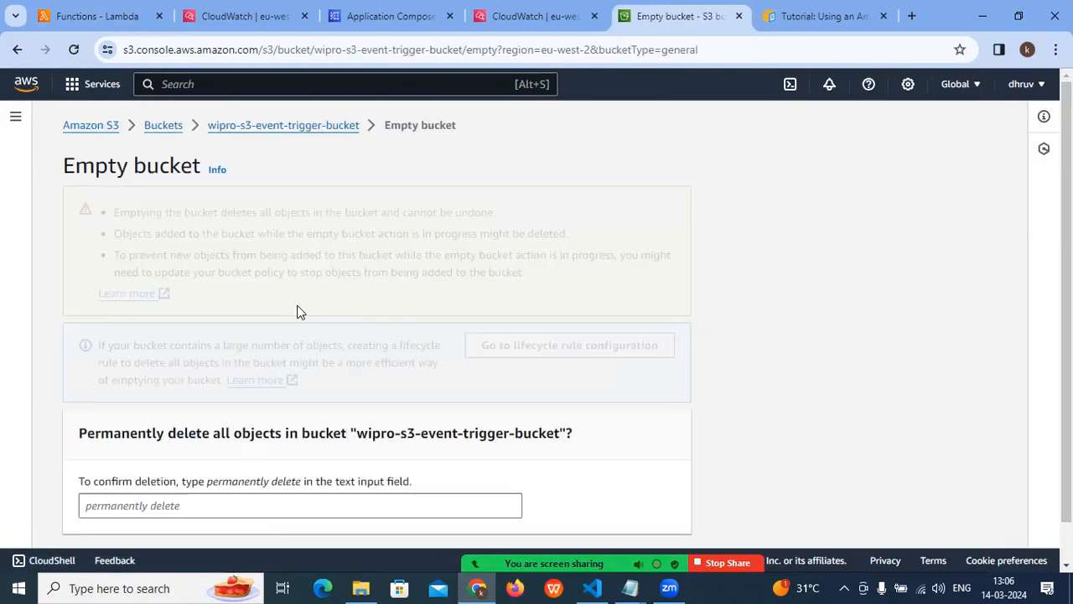
scroll(232, 429, "down", 1)
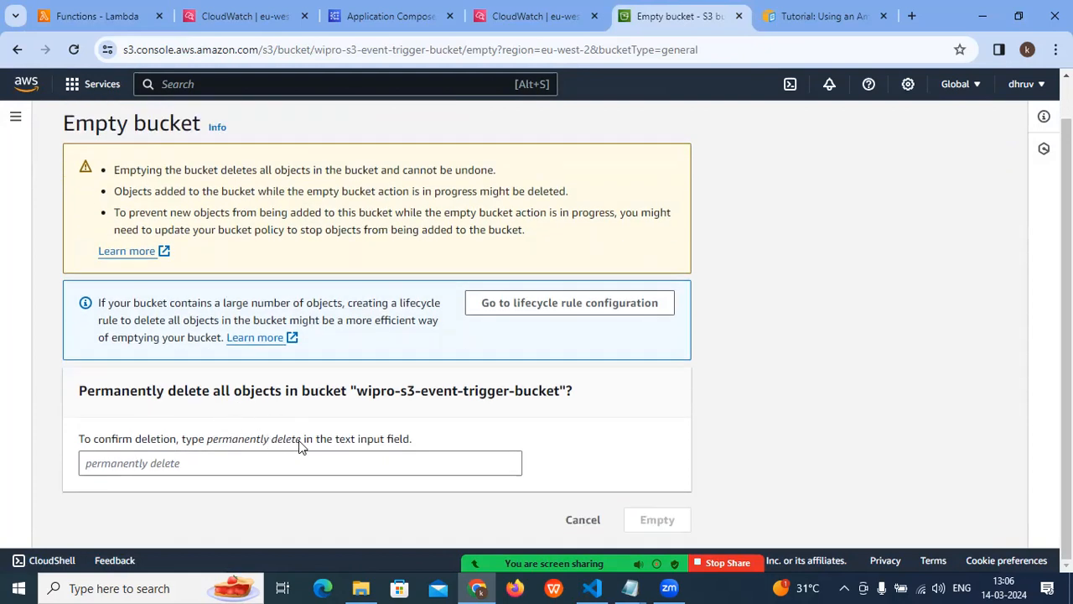
left_click_drag(300, 440, 206, 442)
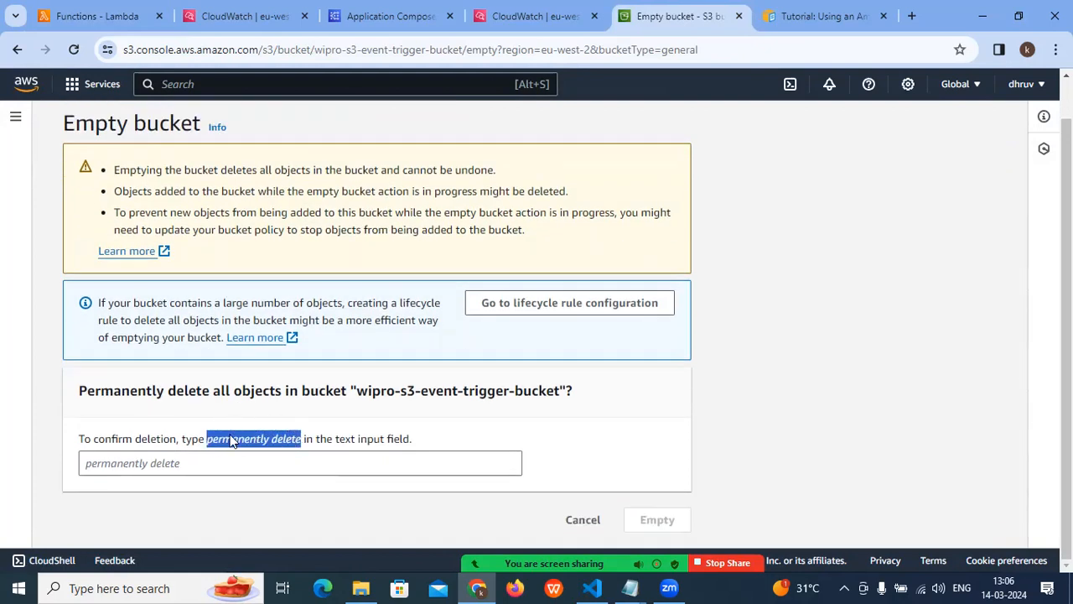
right_click(232, 436)
left_click(256, 274)
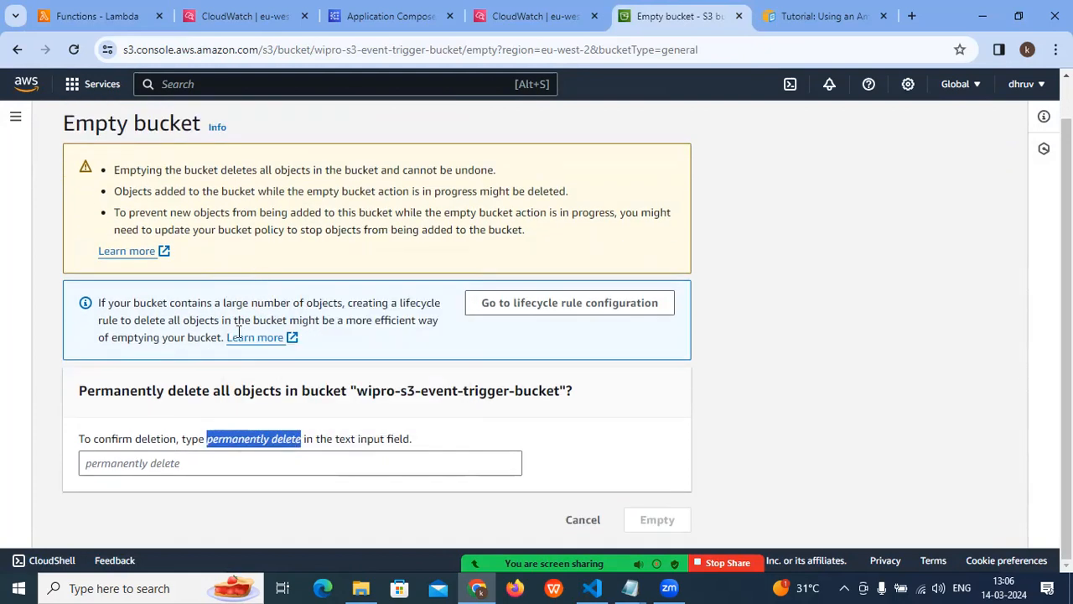
left_click(156, 458)
key("ctrl+v")
left_click(662, 529)
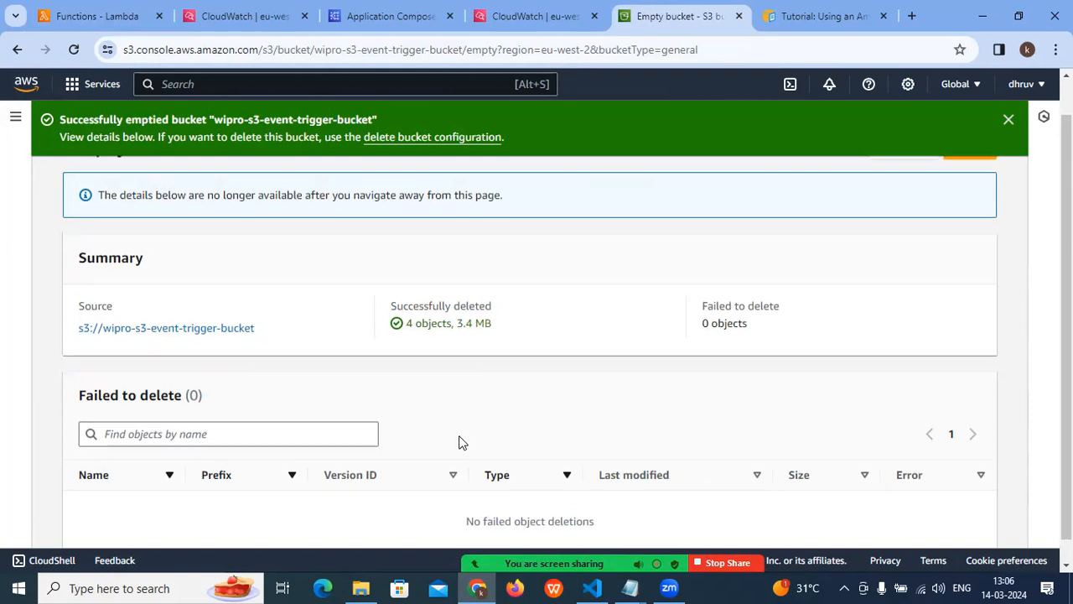
- Leave the emptying summary and delete wipro-s3-event-trigger-bucket, confirming with the bucket's name
scroll(459, 443, "up", 1)
left_click(969, 190)
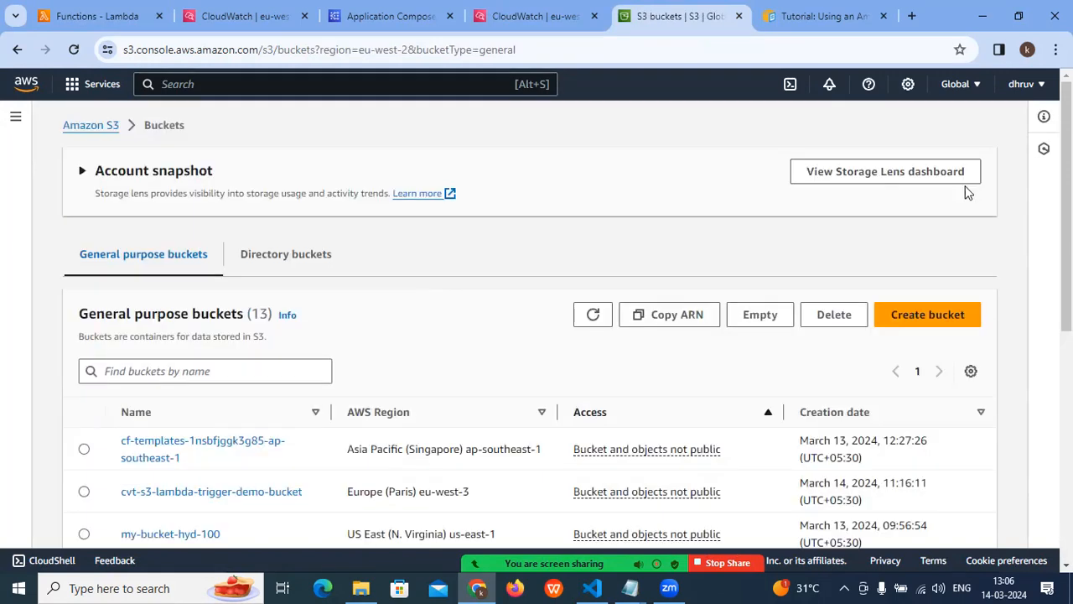
scroll(288, 453, "down", 1)
left_click(86, 498)
left_click(830, 237)
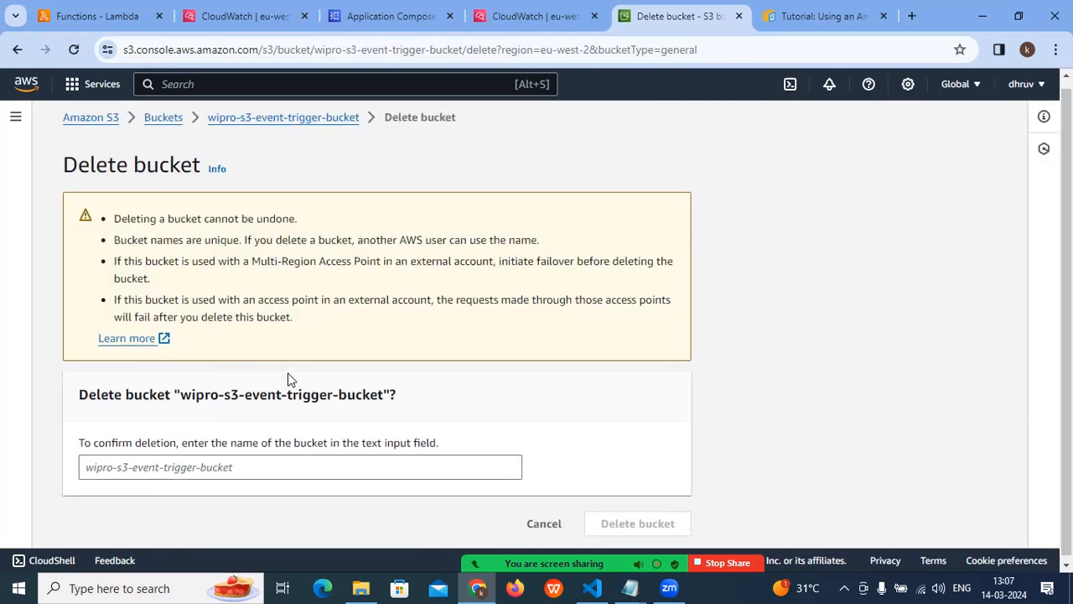
left_click_drag(383, 388, 184, 396)
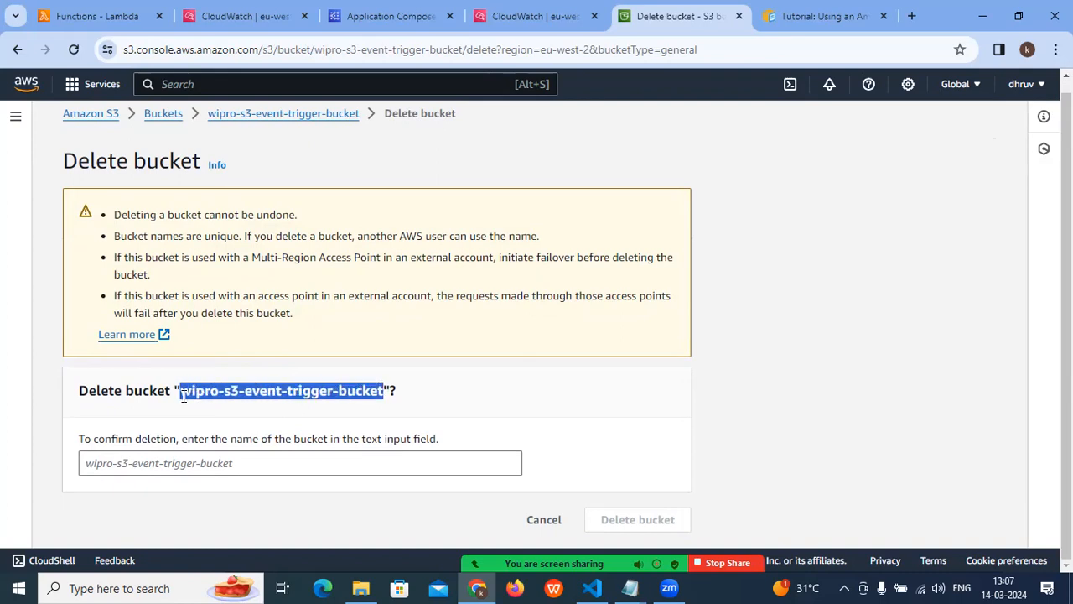
right_click(185, 395)
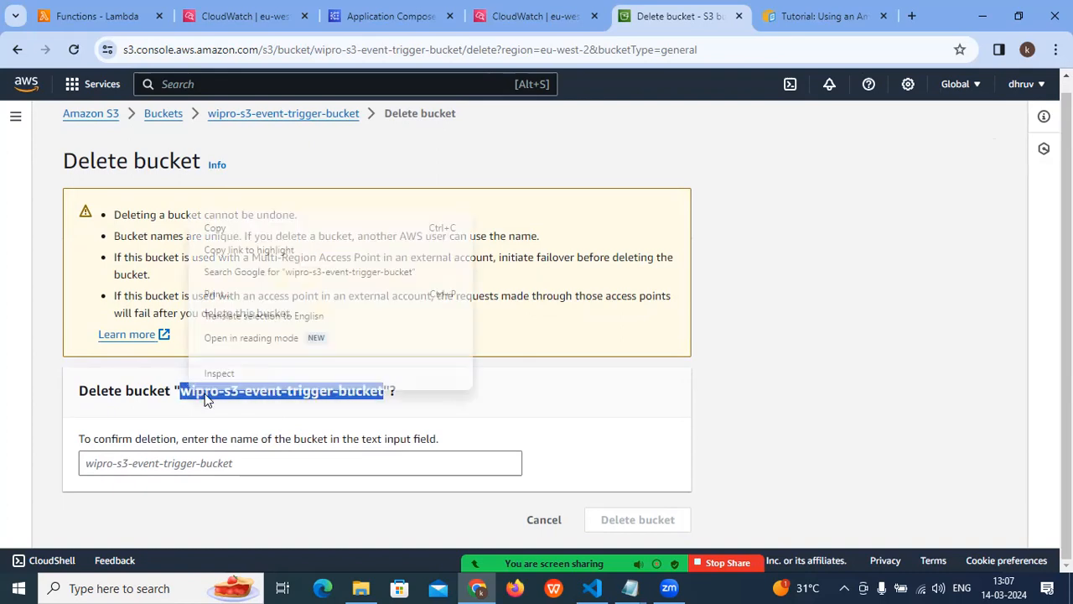
left_click(225, 227)
left_click(132, 464)
key("ctrl+v")
left_click(654, 526)
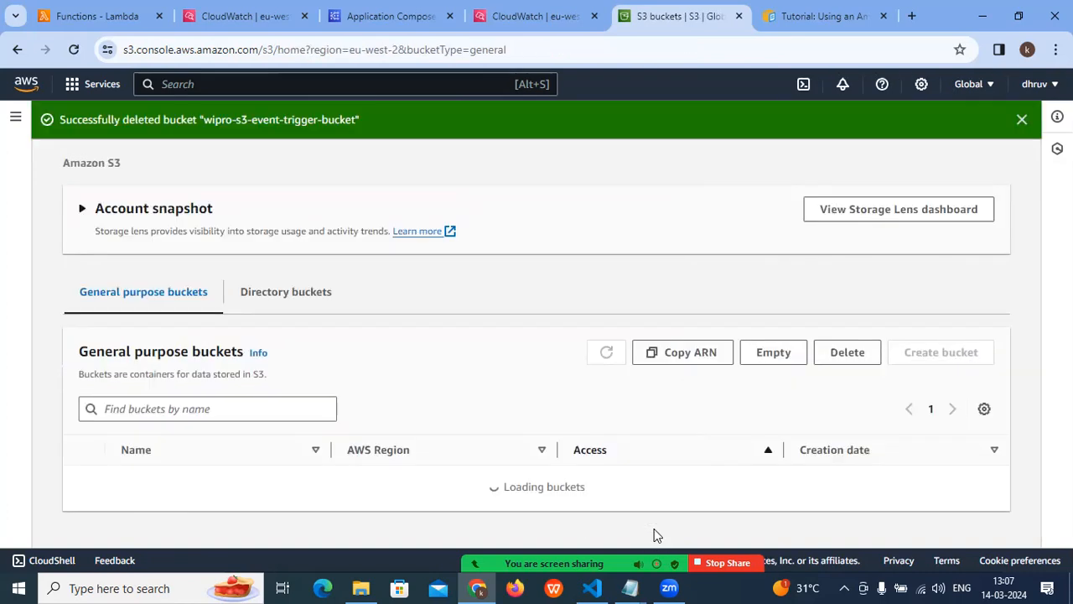
scroll(633, 482, "down", 3)
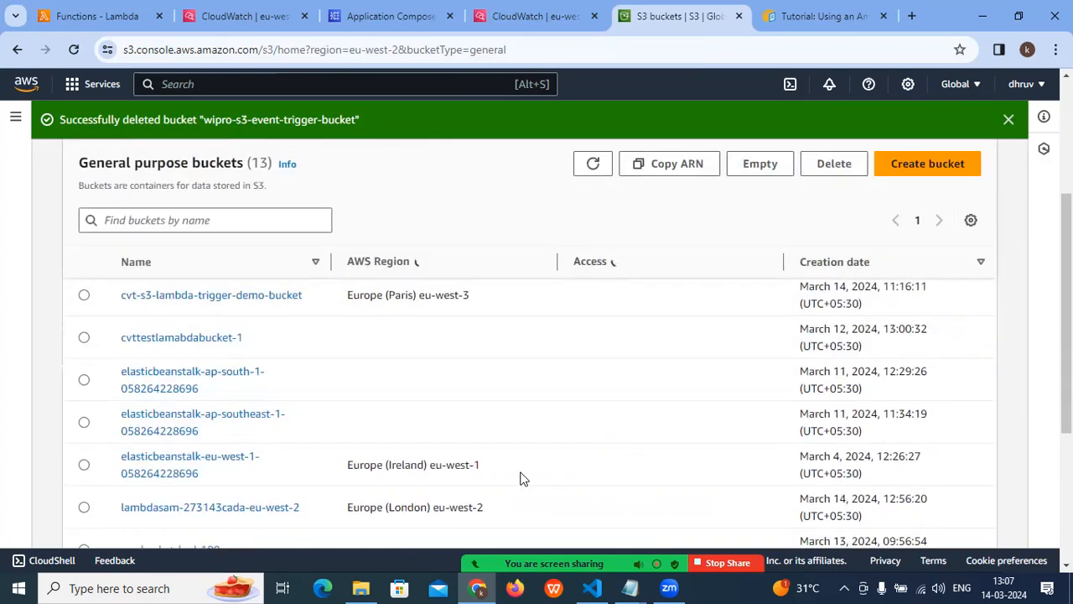
- Dismiss the bucket deletion notice and look through the remaining general purpose buckets
scroll(518, 477, "down", 3)
scroll(621, 474, "up", 5)
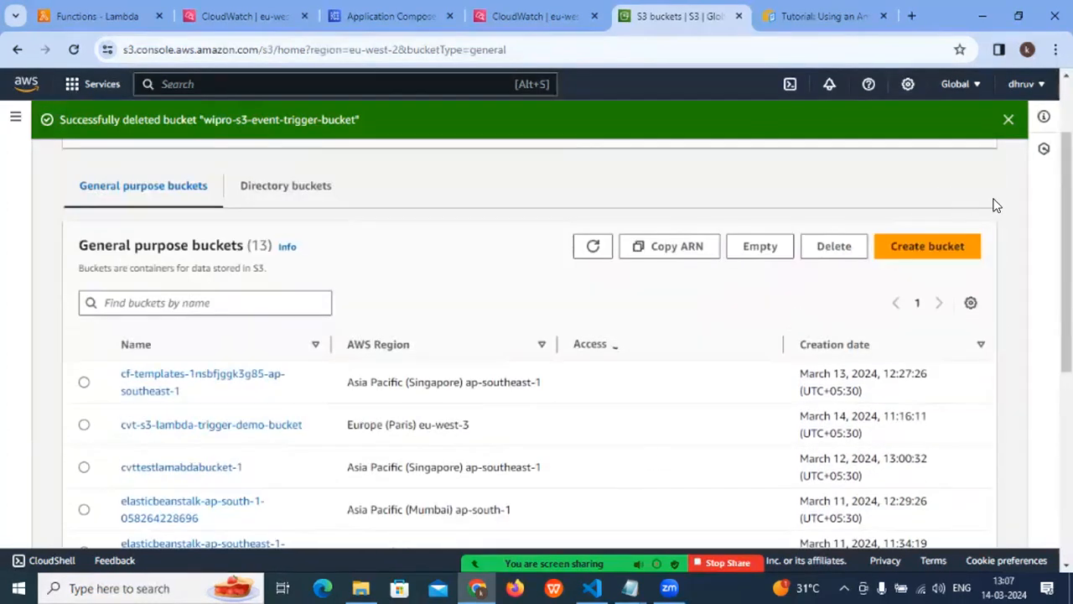
left_click(1011, 120)
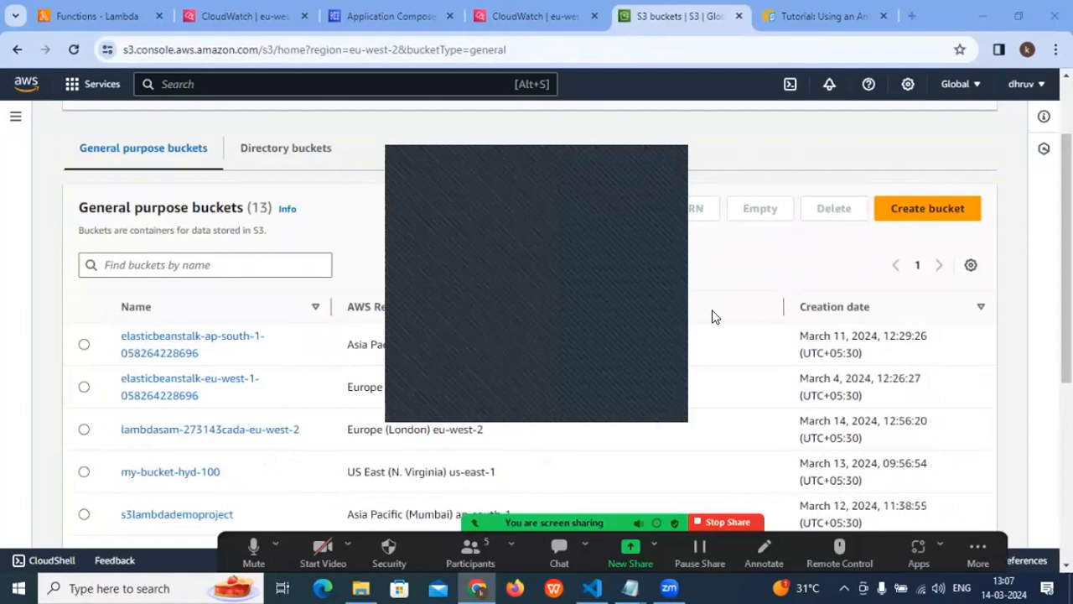
scroll(713, 311, "down", 1)
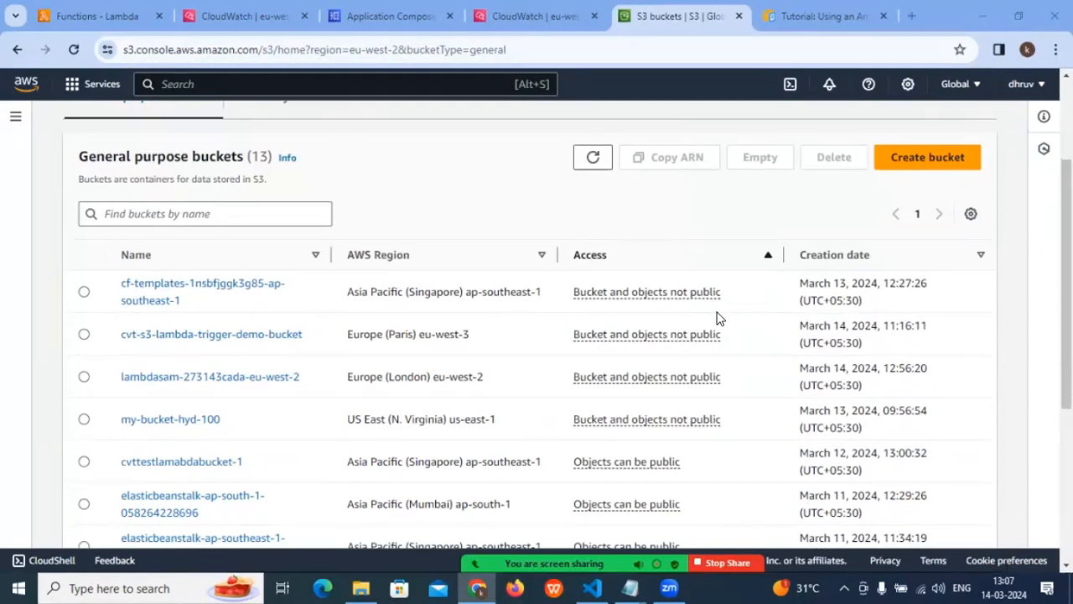
scroll(717, 317, "up", 3)
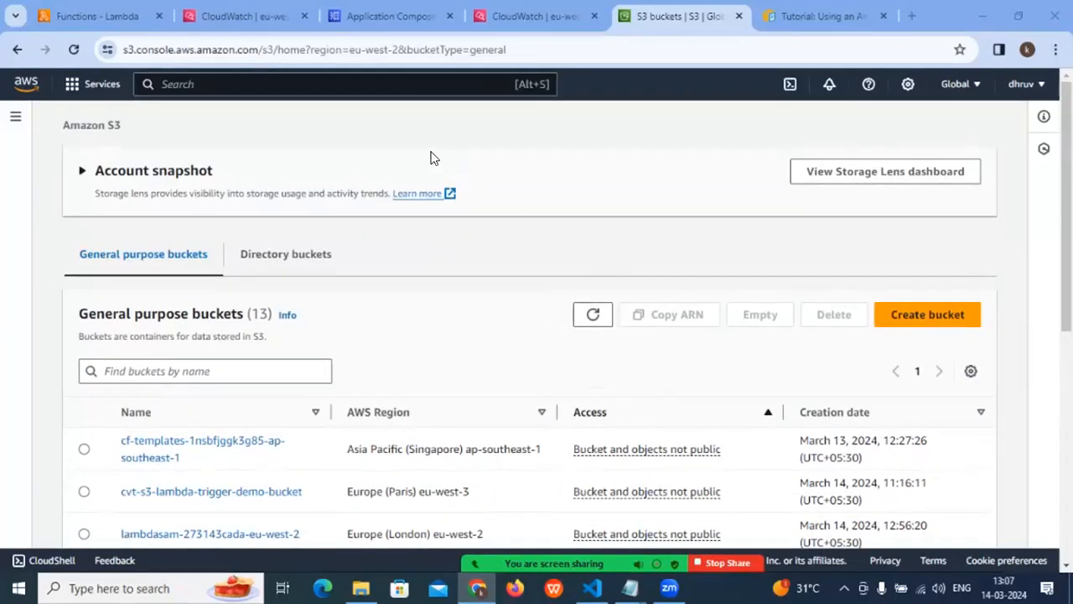
- Switch to the AWS-Concepts notes in Notepad and highlight the CFT automation topic, number 18 in Part 2
mouse_move(630, 587)
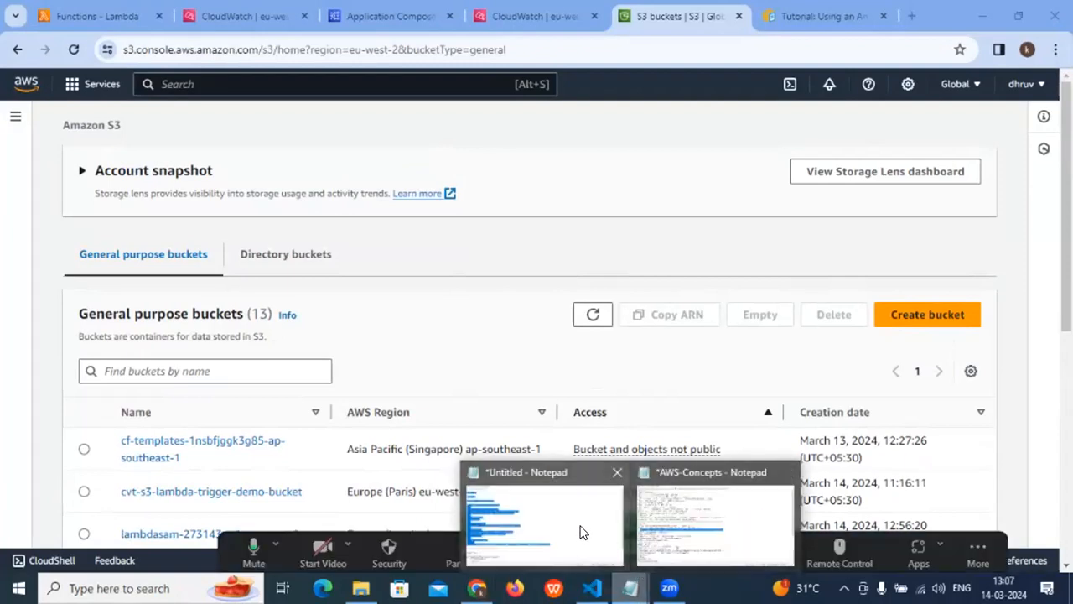
left_click(698, 522)
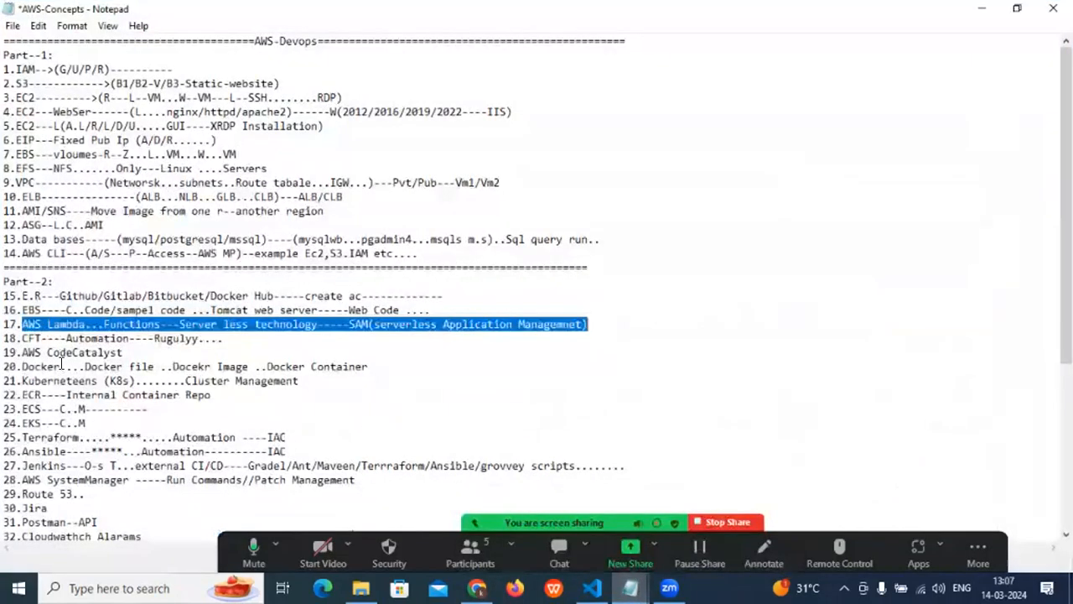
left_click_drag(21, 338, 265, 344)
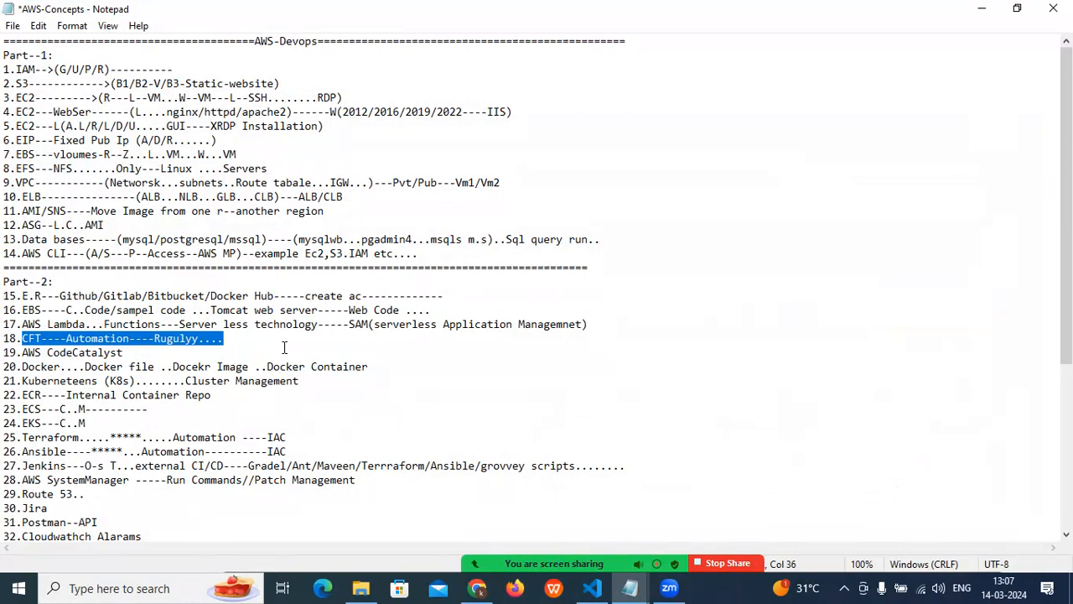
left_click(193, 351)
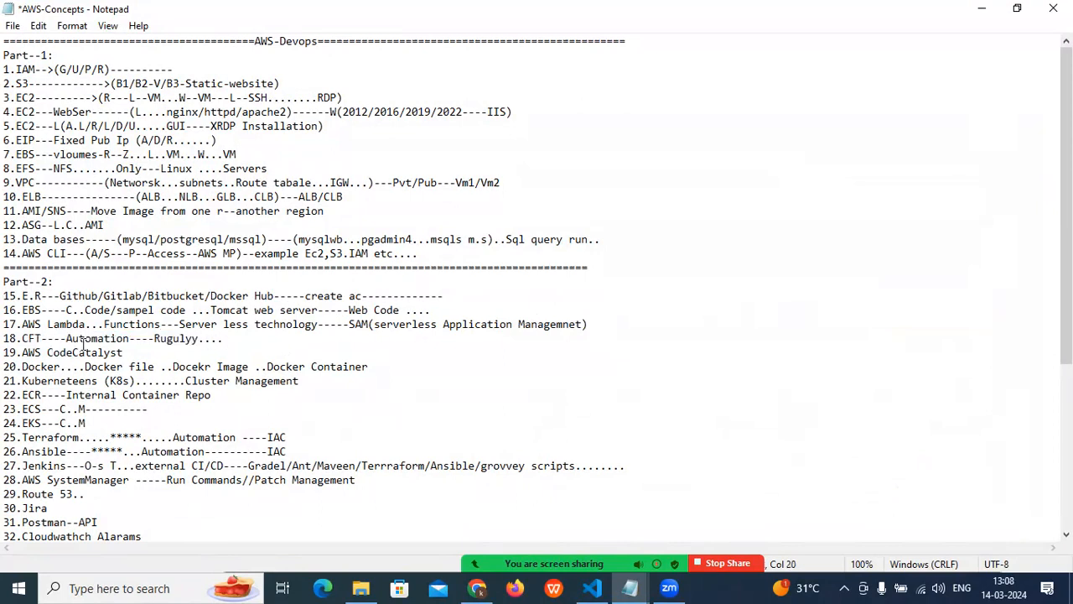
left_click_drag(22, 338, 215, 333)
left_click(413, 367)
- Highlight the Part 2 topics from AWS CodeCatalyst to Route 53, clear the selection and stop the screen share
left_click_drag(16, 353, 210, 495)
left_click(283, 495)
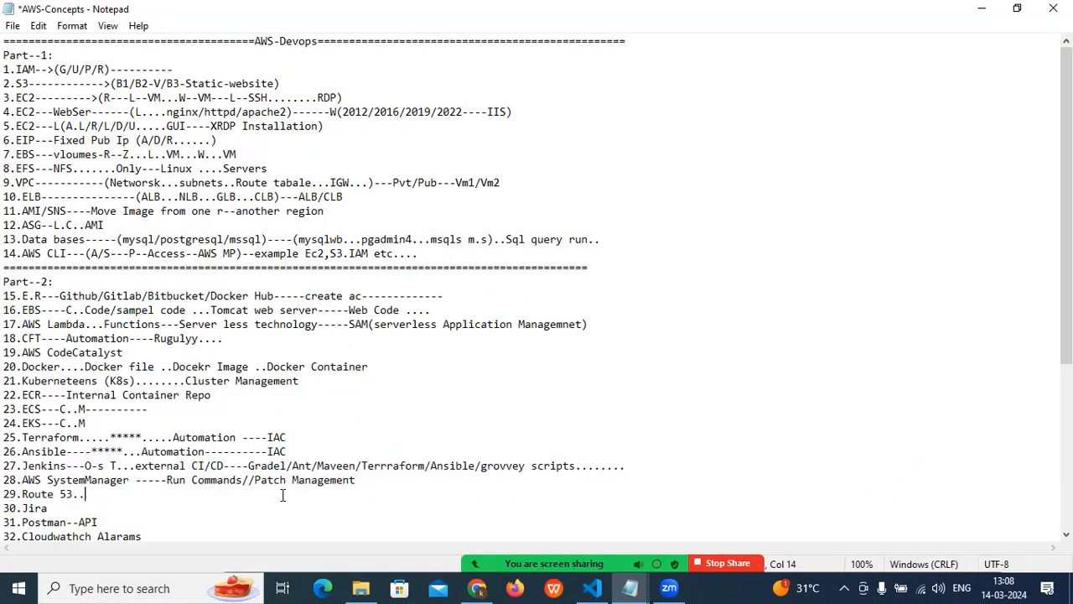
left_click(726, 564)
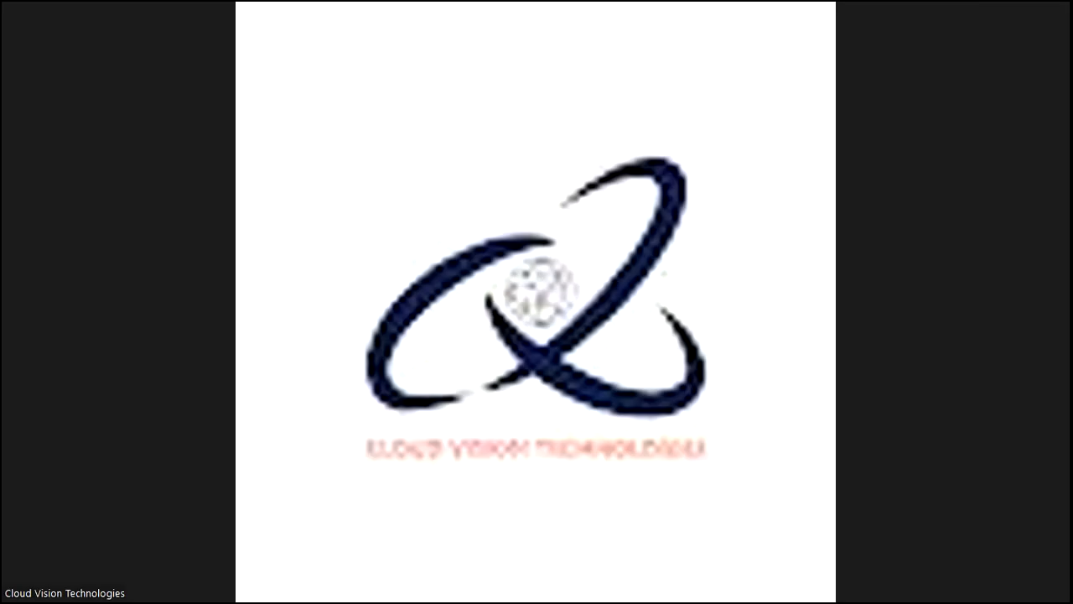